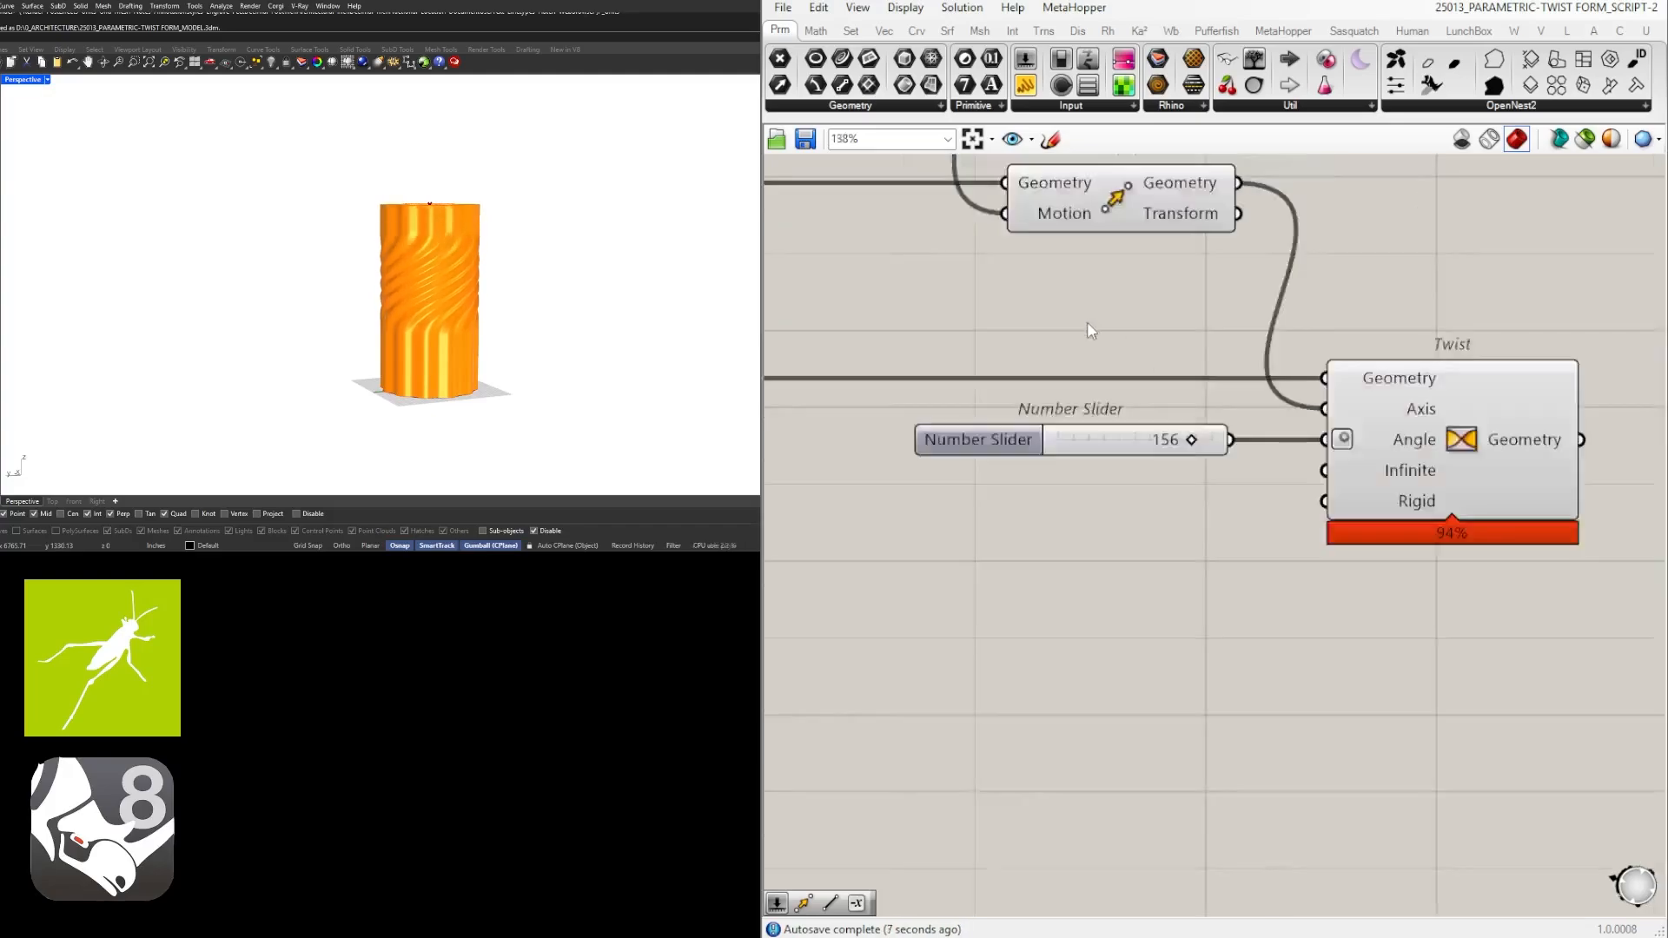
# Set the number slider feeding the Unit Z factor to -15.
pyautogui.scroll(-4, 1087, 326)
pyautogui.moveTo(939, 321); pyautogui.dragTo(1162, 504, button='right')
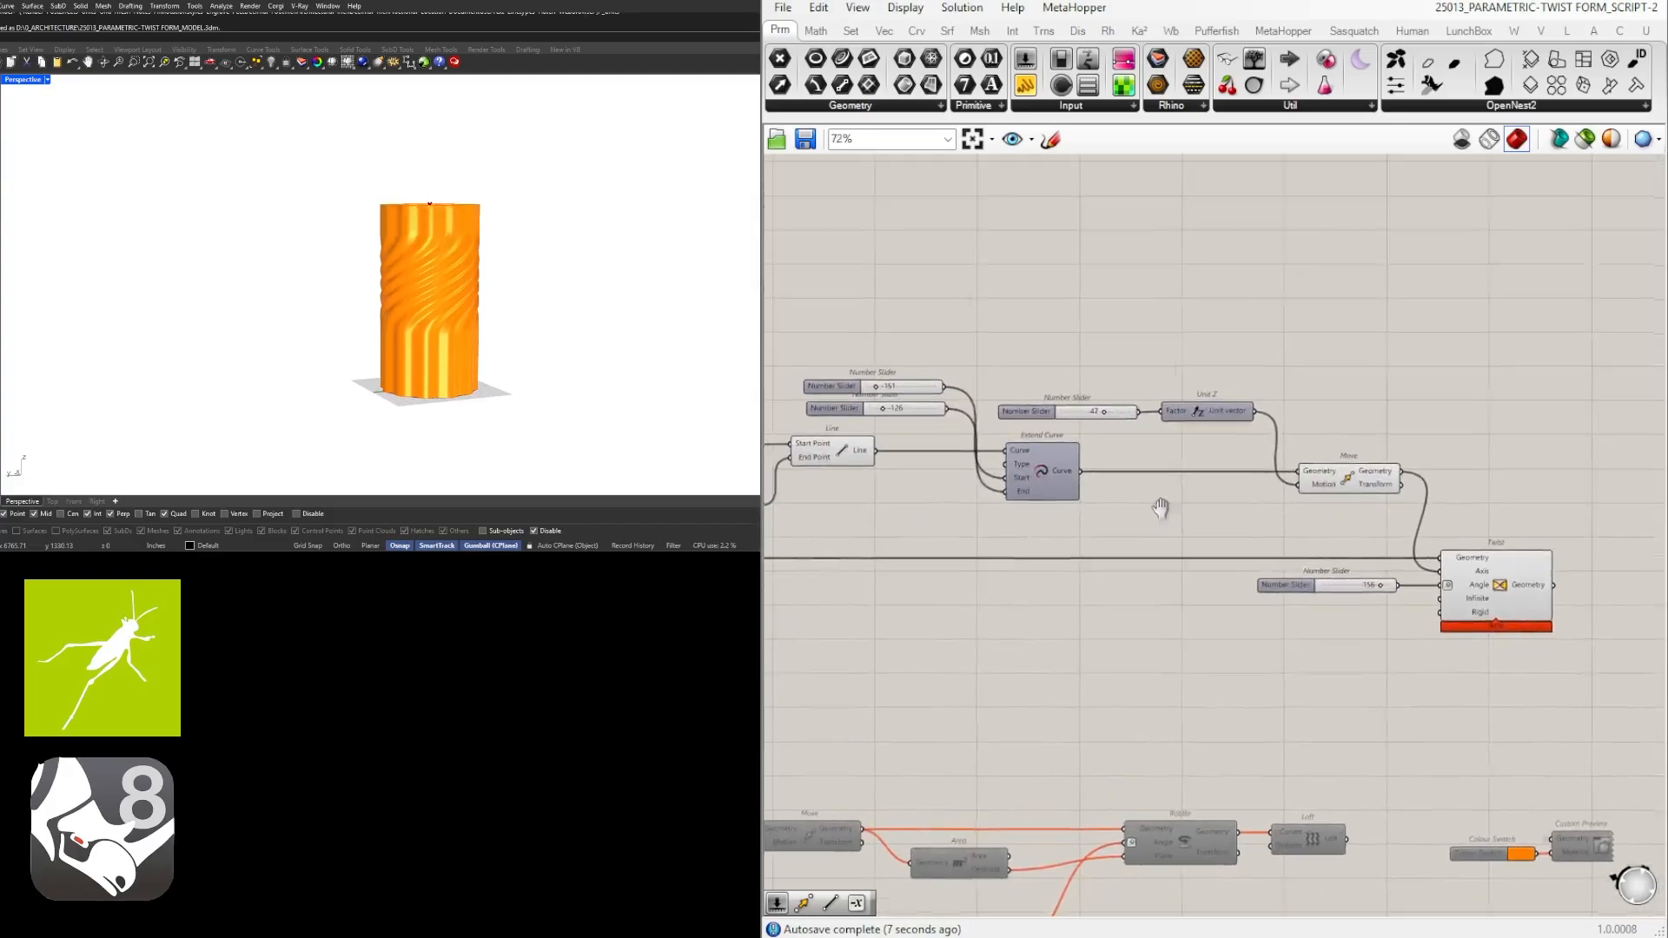
pyautogui.scroll(9, 1057, 379)
pyautogui.moveTo(1146, 411); pyautogui.dragTo(1101, 409)
pyautogui.scroll(-4, 1159, 487)
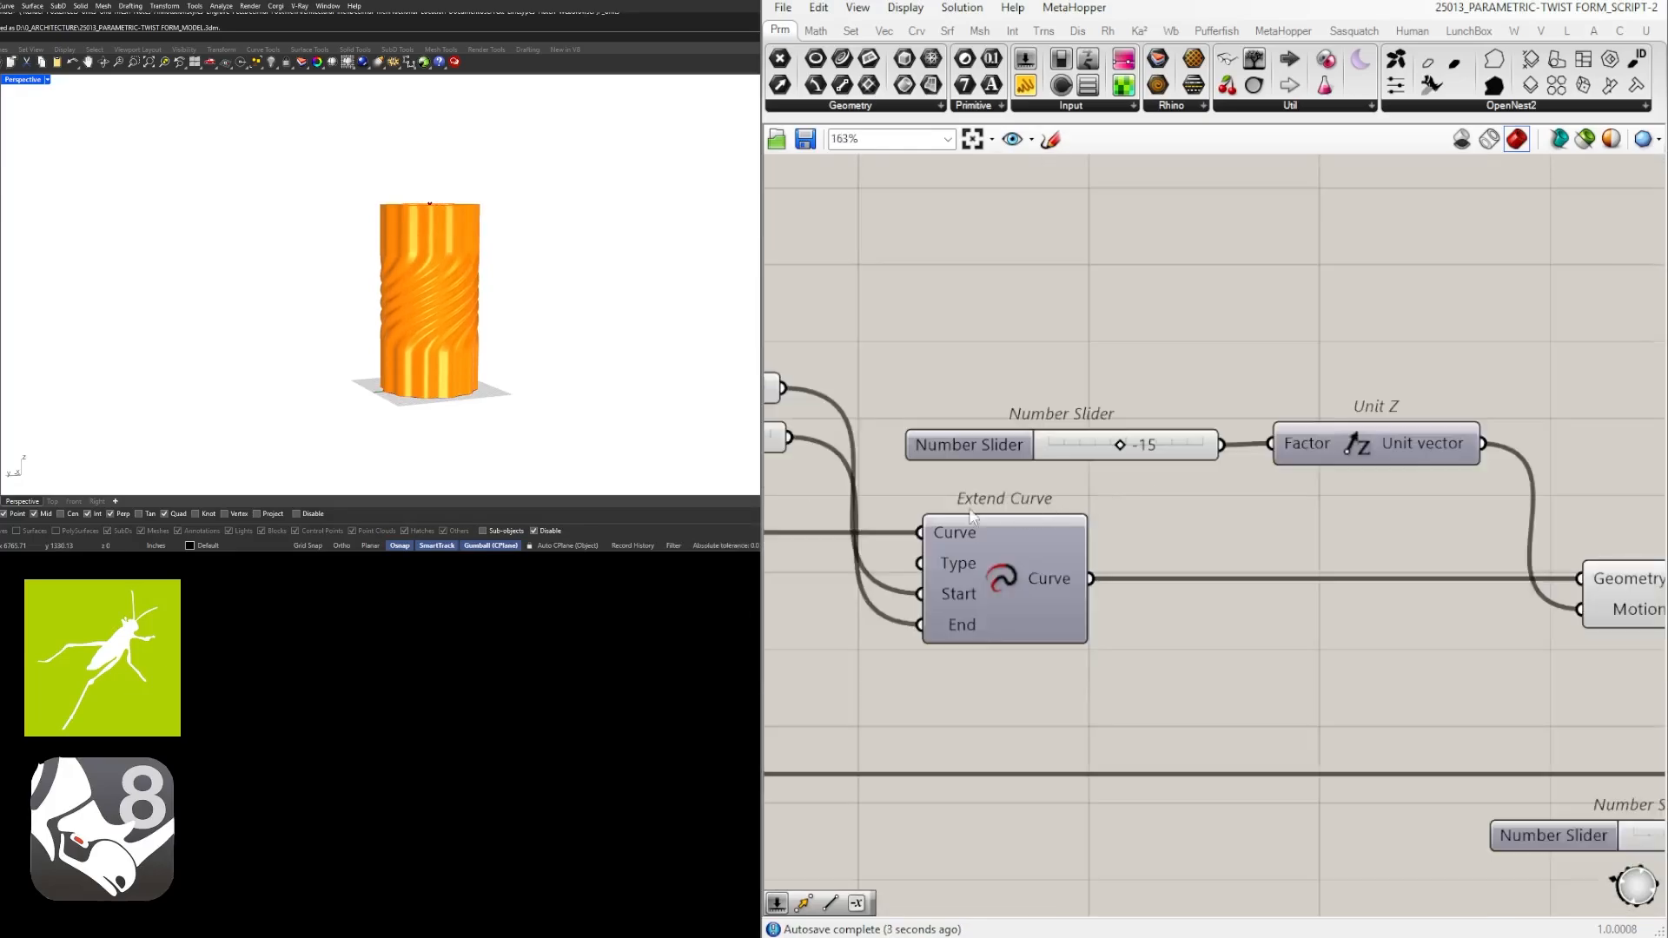
# Set the upper number slider feeding the Extend Curve component to -134.
pyautogui.moveTo(970, 512); pyautogui.dragTo(1454, 565, button='right')
pyautogui.scroll(4, 1192, 449)
pyautogui.moveTo(1039, 437)
pyautogui.mouseDown()
pyautogui.moveTo(1189, 445)
pyautogui.moveTo(1046, 451)
pyautogui.mouseUp()
pyautogui.scroll(-7, 1237, 421)
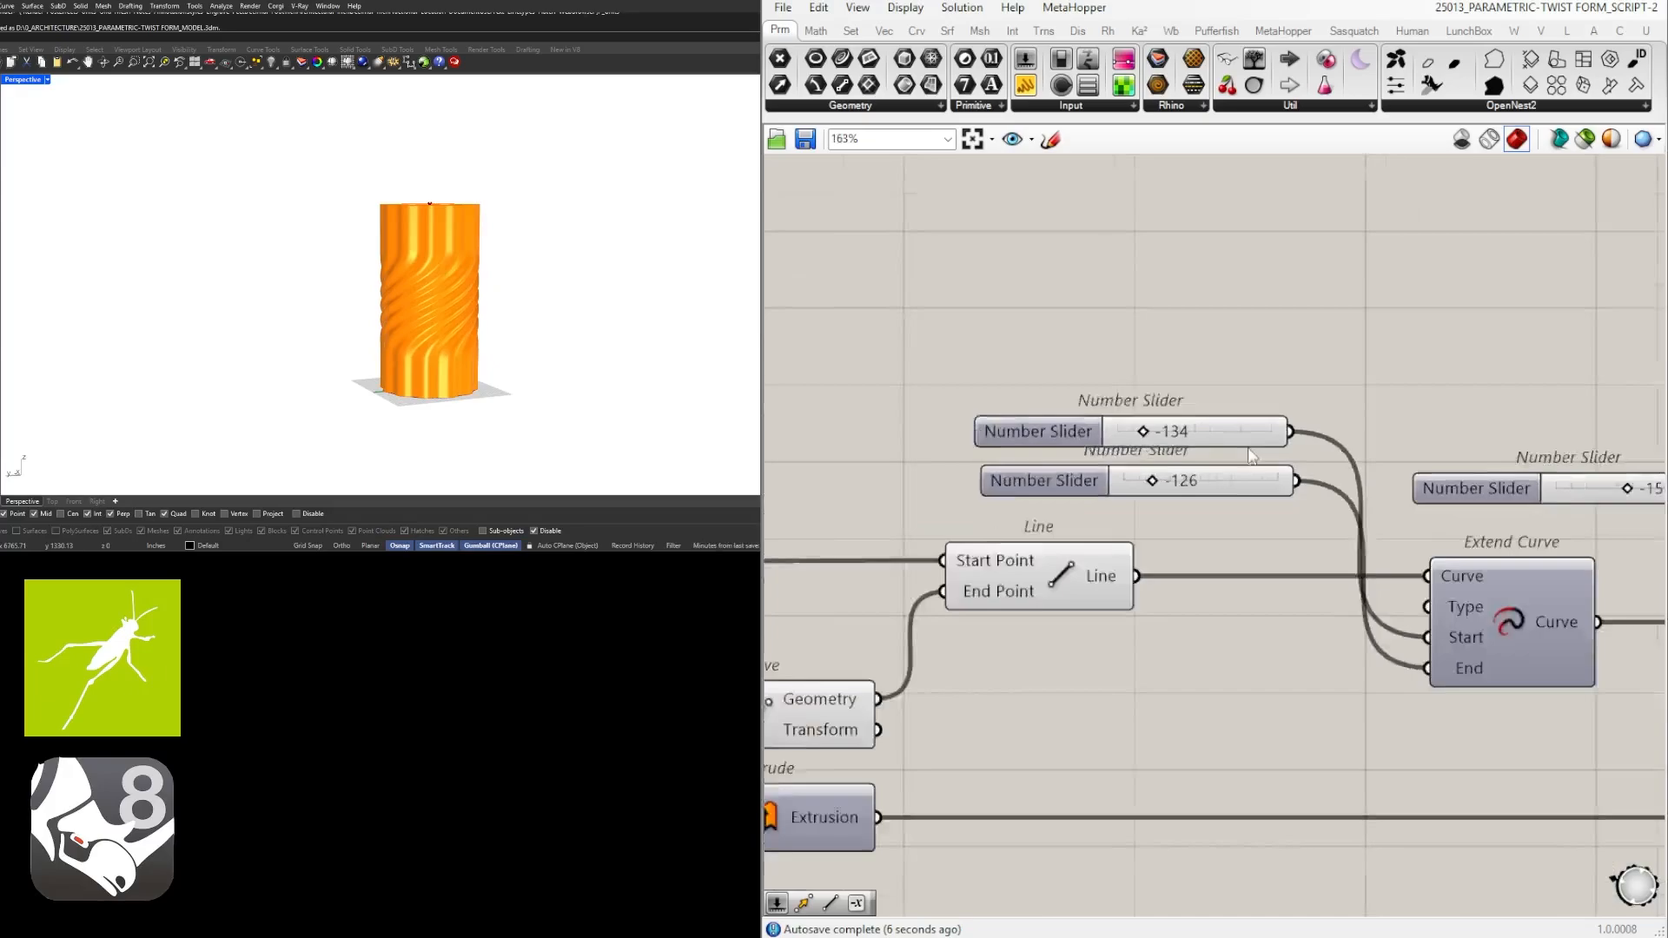
# Move the two number sliders feeding Extend Curve together, farther away from that component.
pyautogui.moveTo(1080, 574); pyautogui.dragTo(1128, 529, button='right')
pyautogui.scroll(4, 1146, 484)
pyautogui.moveTo(1302, 477); pyautogui.dragTo(1218, 325)
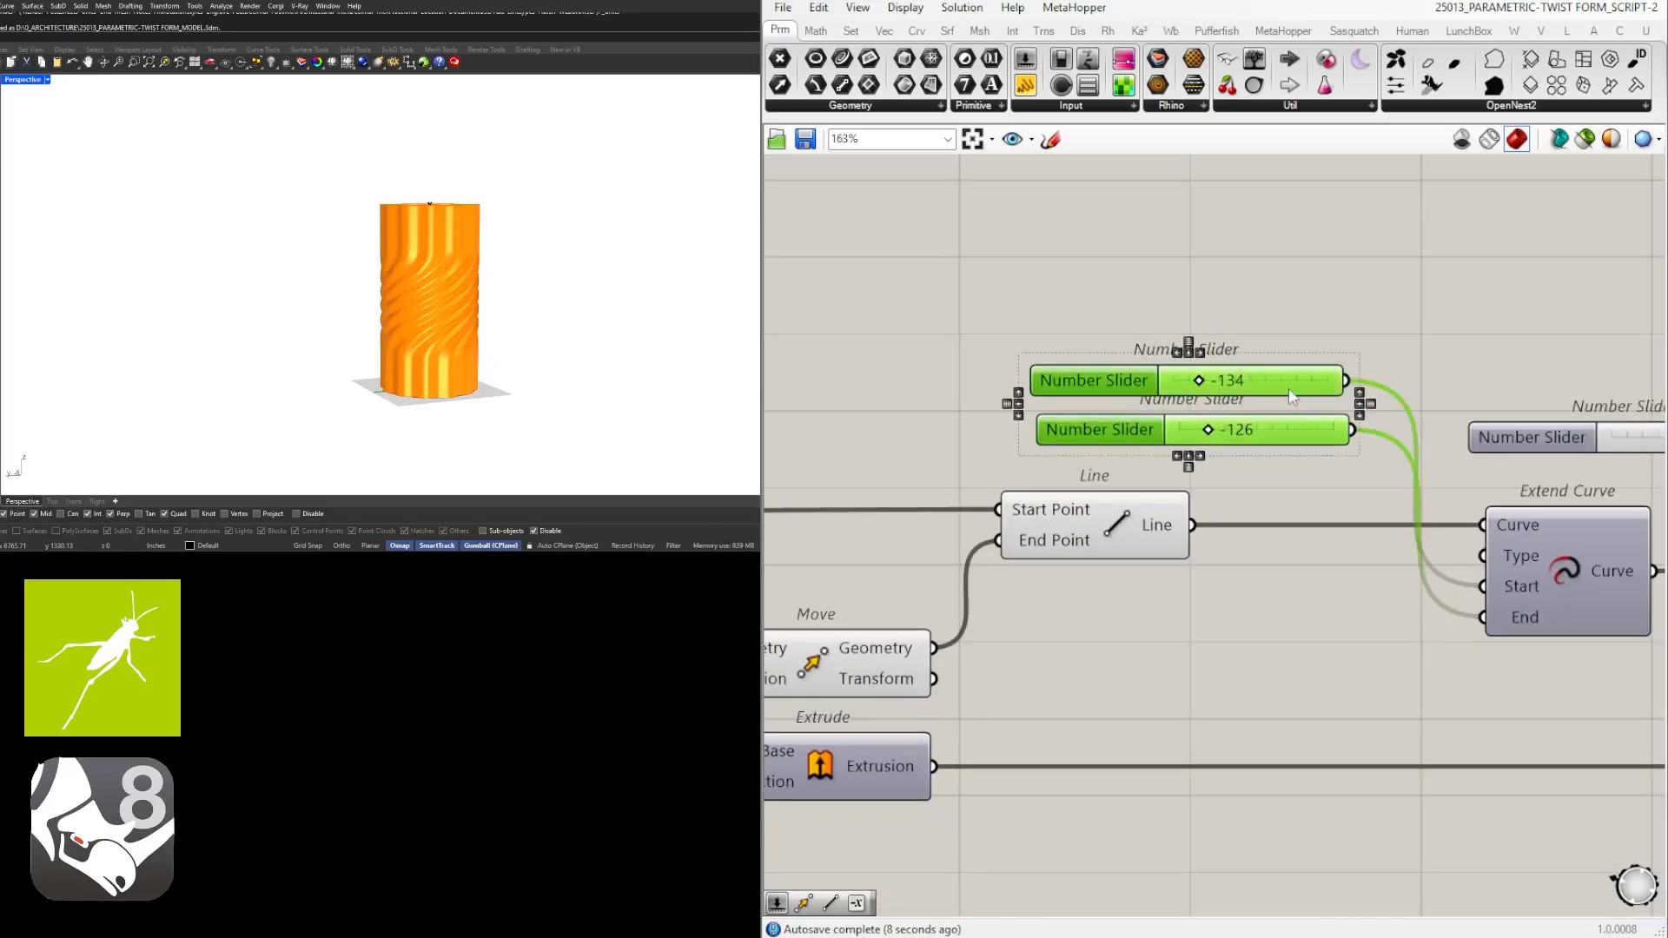
pyautogui.moveTo(1288, 393); pyautogui.dragTo(1188, 400)
pyautogui.click(1248, 307)
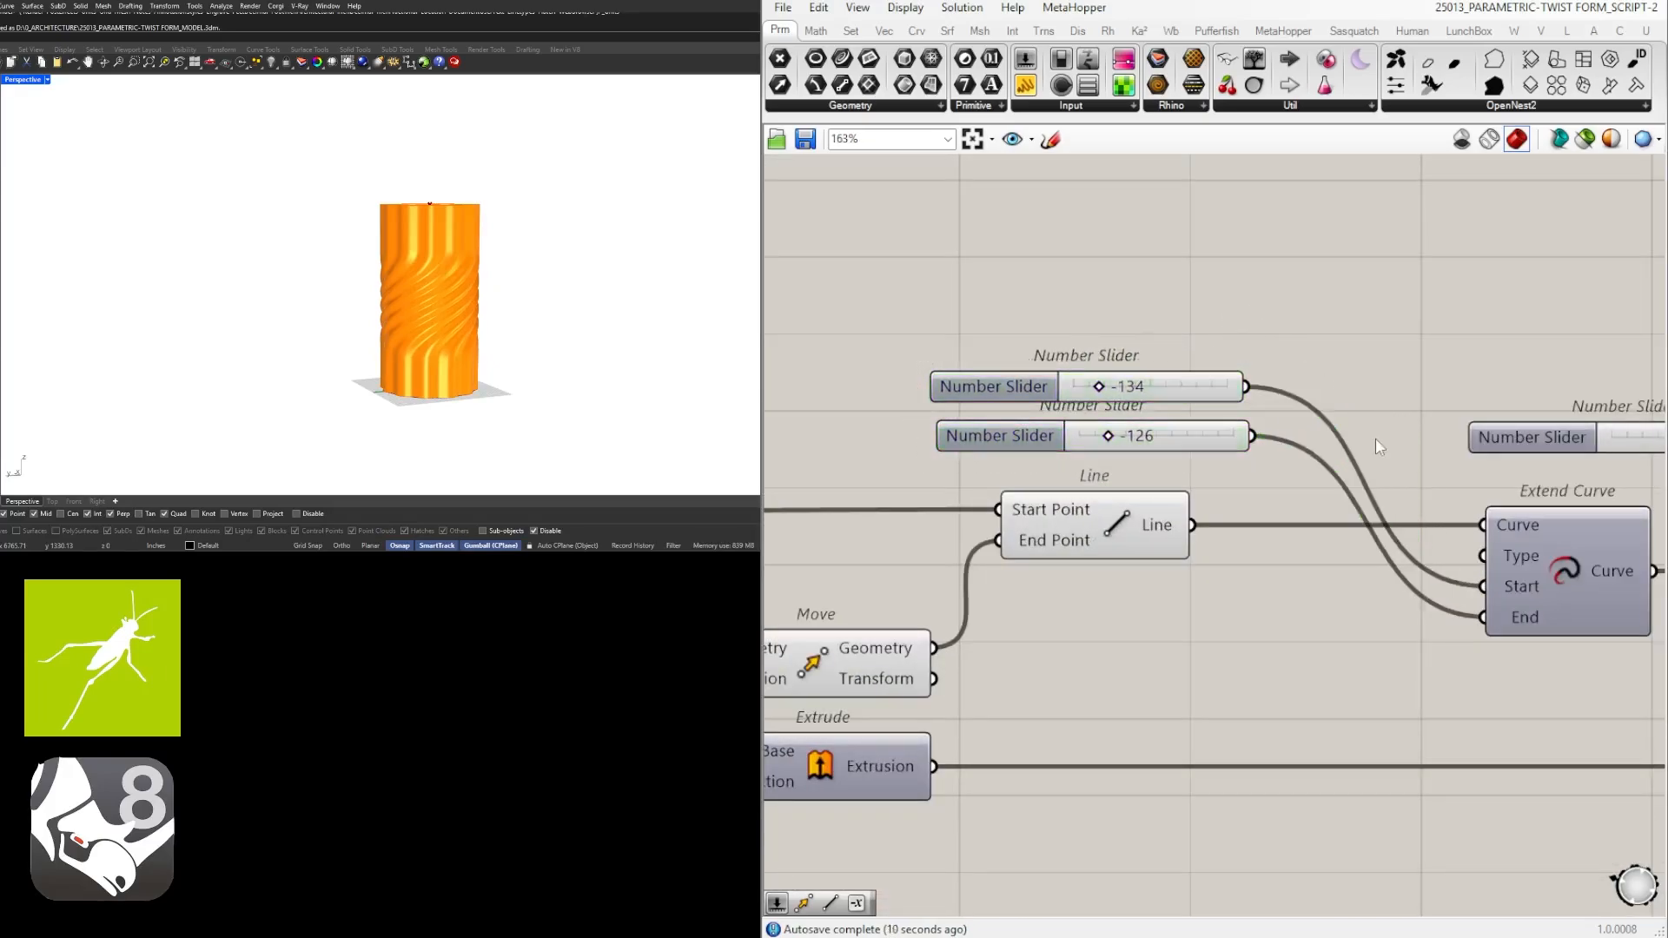
pyautogui.scroll(-8, 1234, 528)
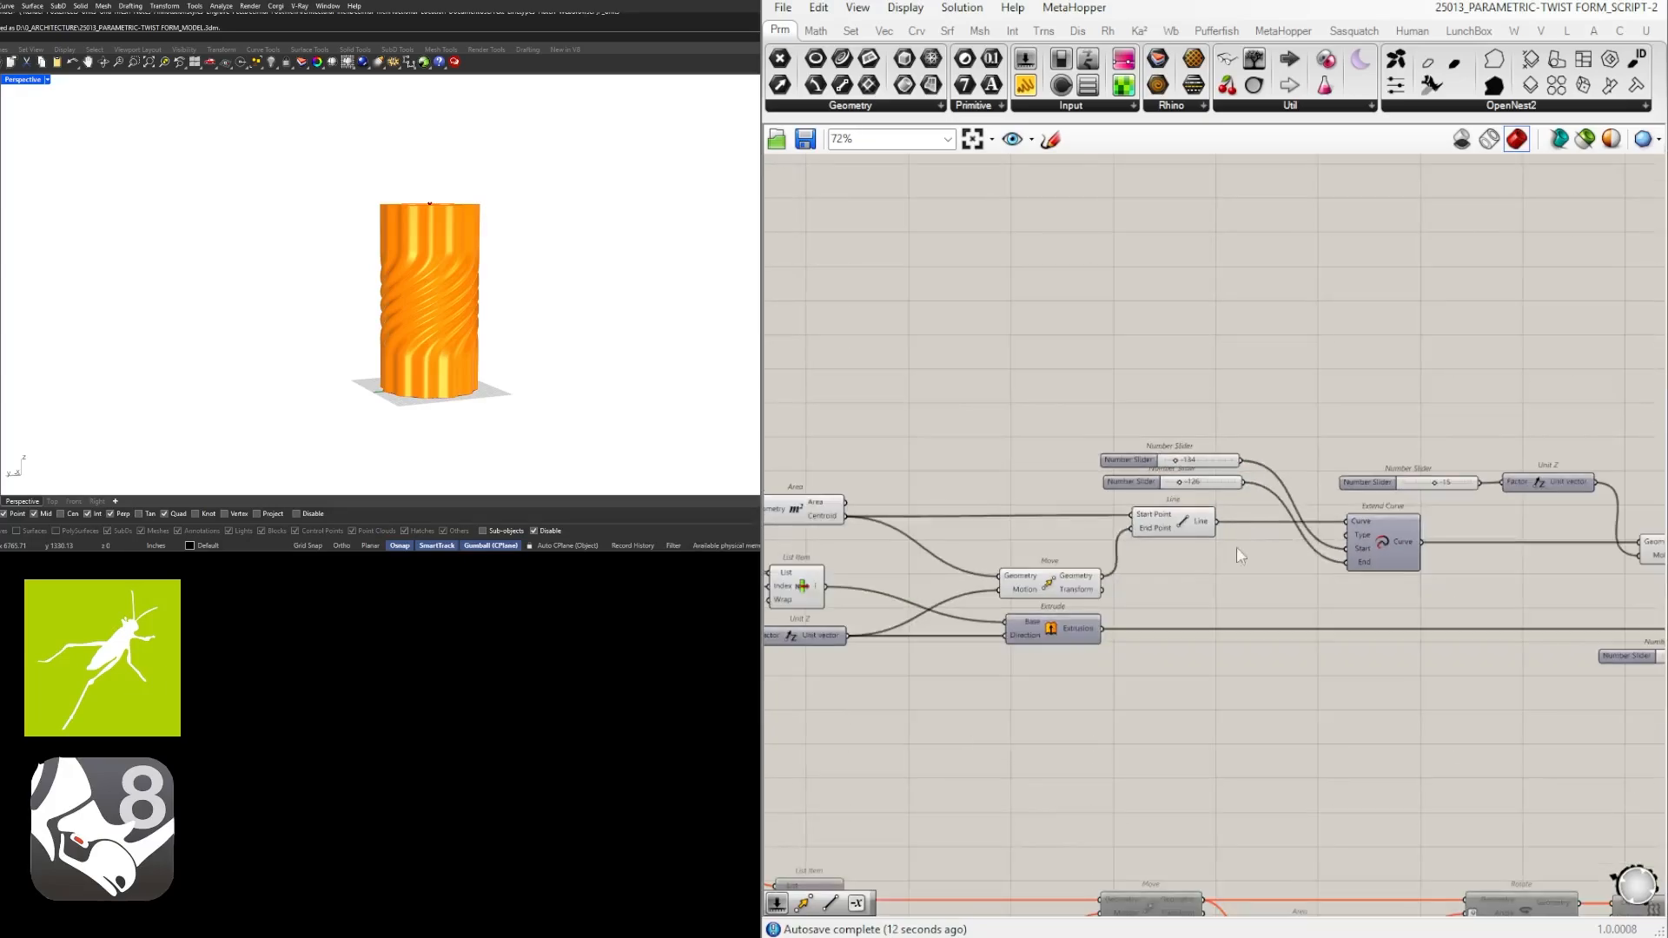
pyautogui.scroll(-2, 1273, 474)
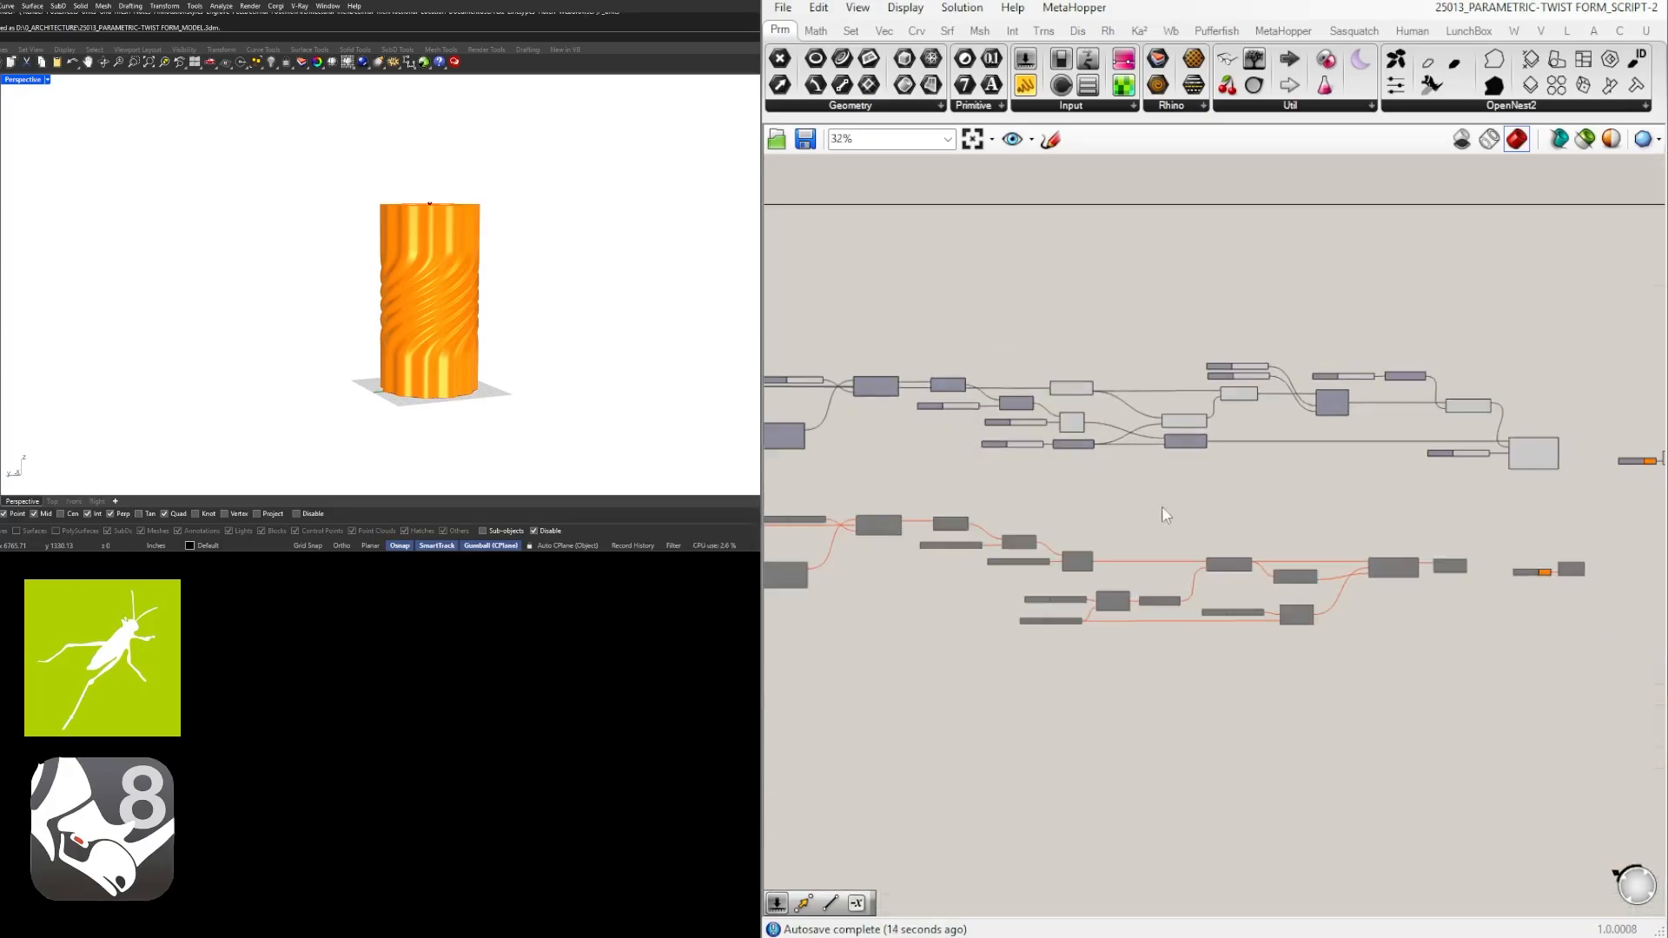
pyautogui.scroll(-2, 1517, 476)
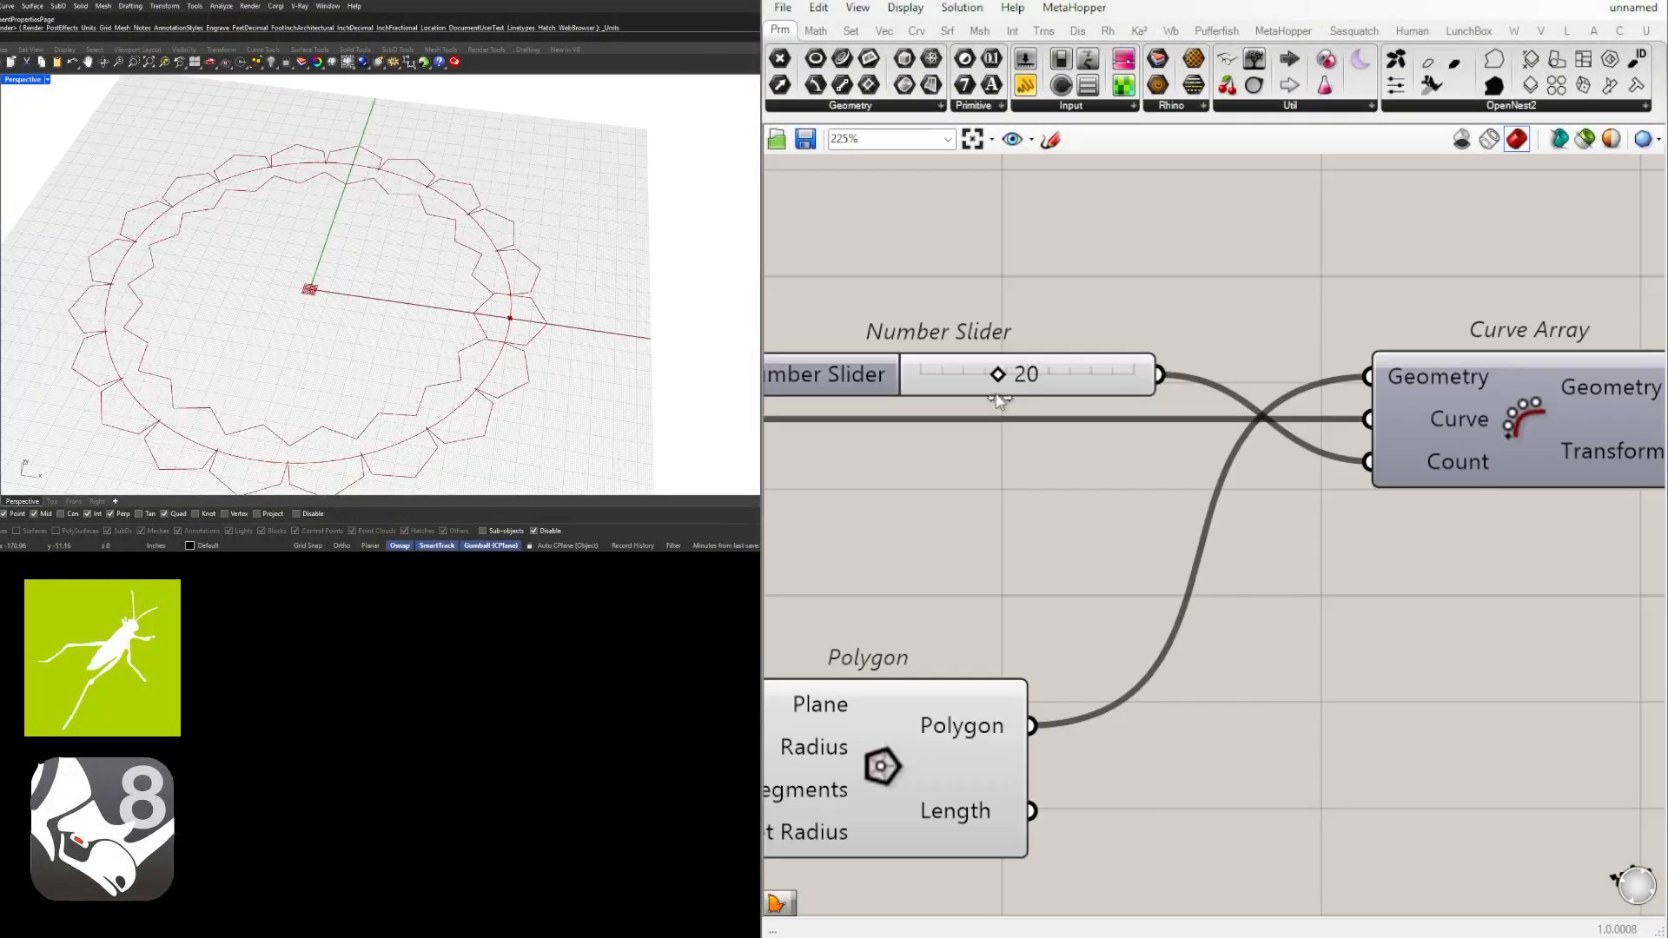
# Adjust the number slider feeding the Curve Array's Count input.
pyautogui.moveTo(996, 394); pyautogui.dragTo(990, 394)
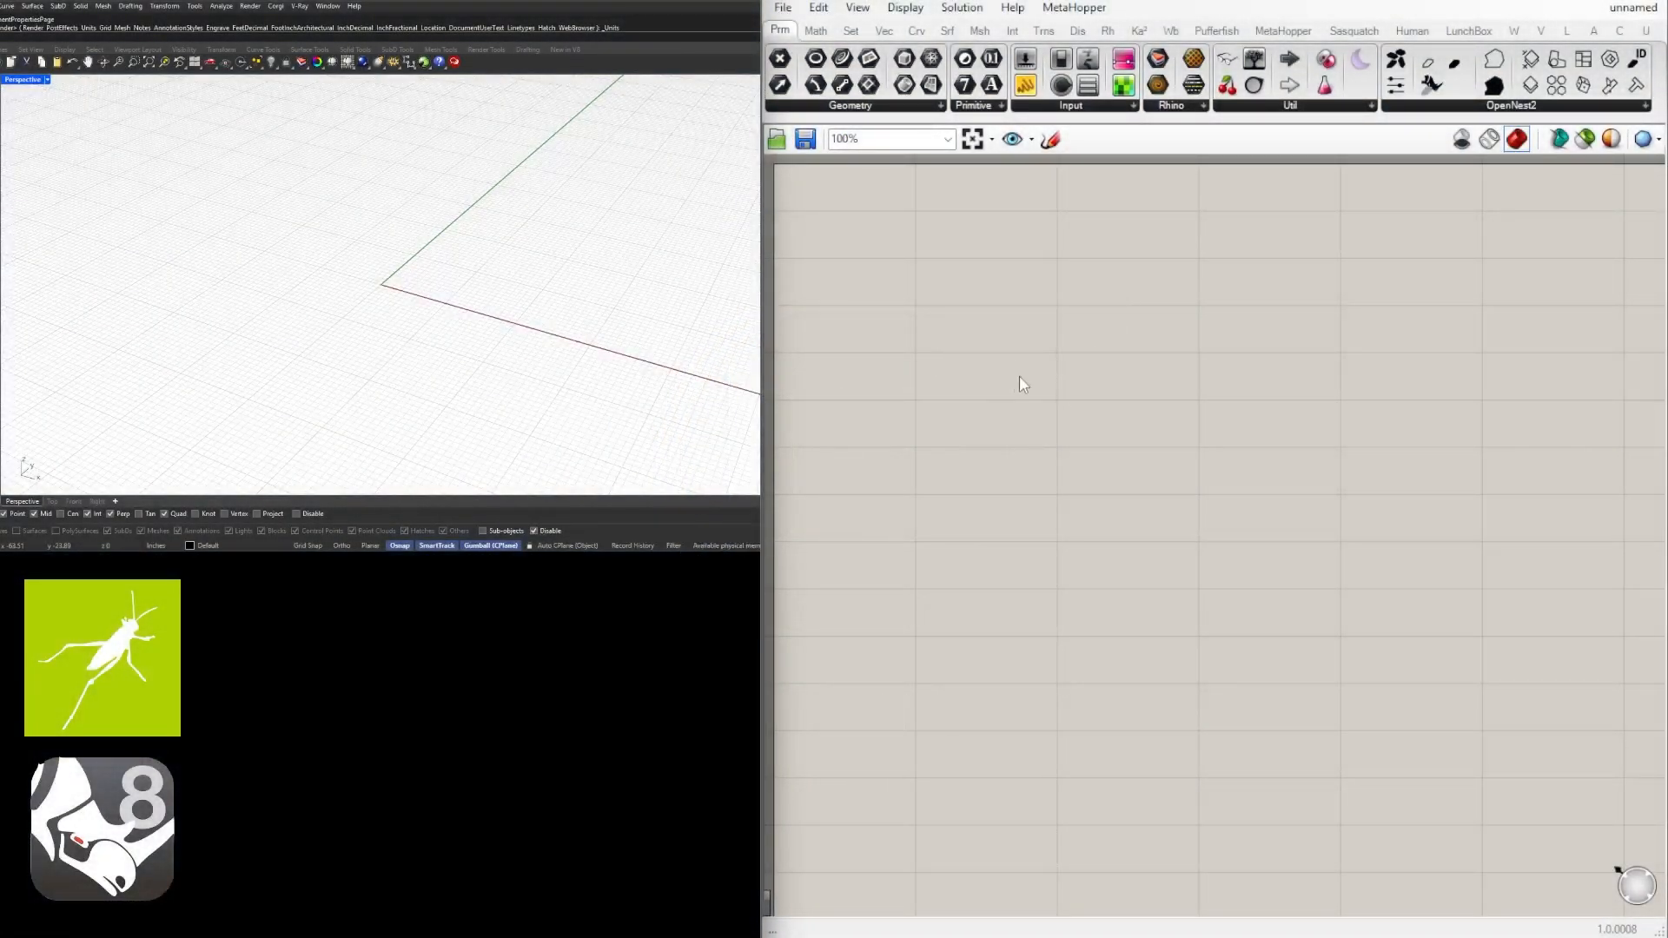
# Add a Circle component defined by base plane and radius to the empty canvas.
pyautogui.doubleClick(1108, 398)
pyautogui.write('c')
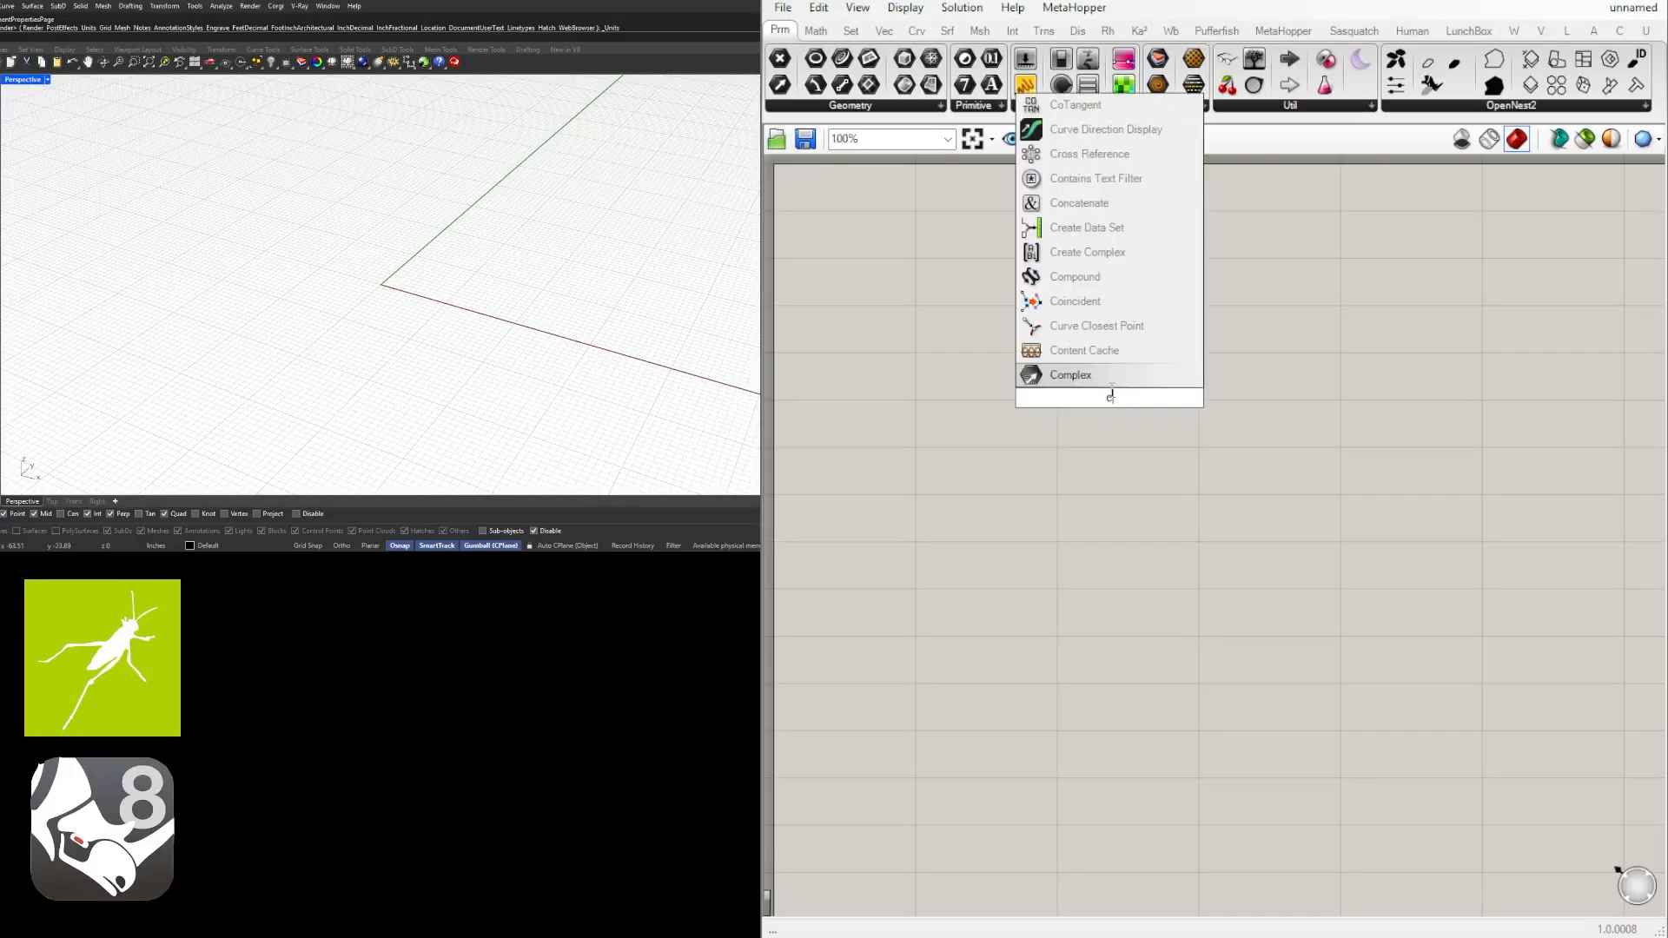
pyautogui.write('ircle')
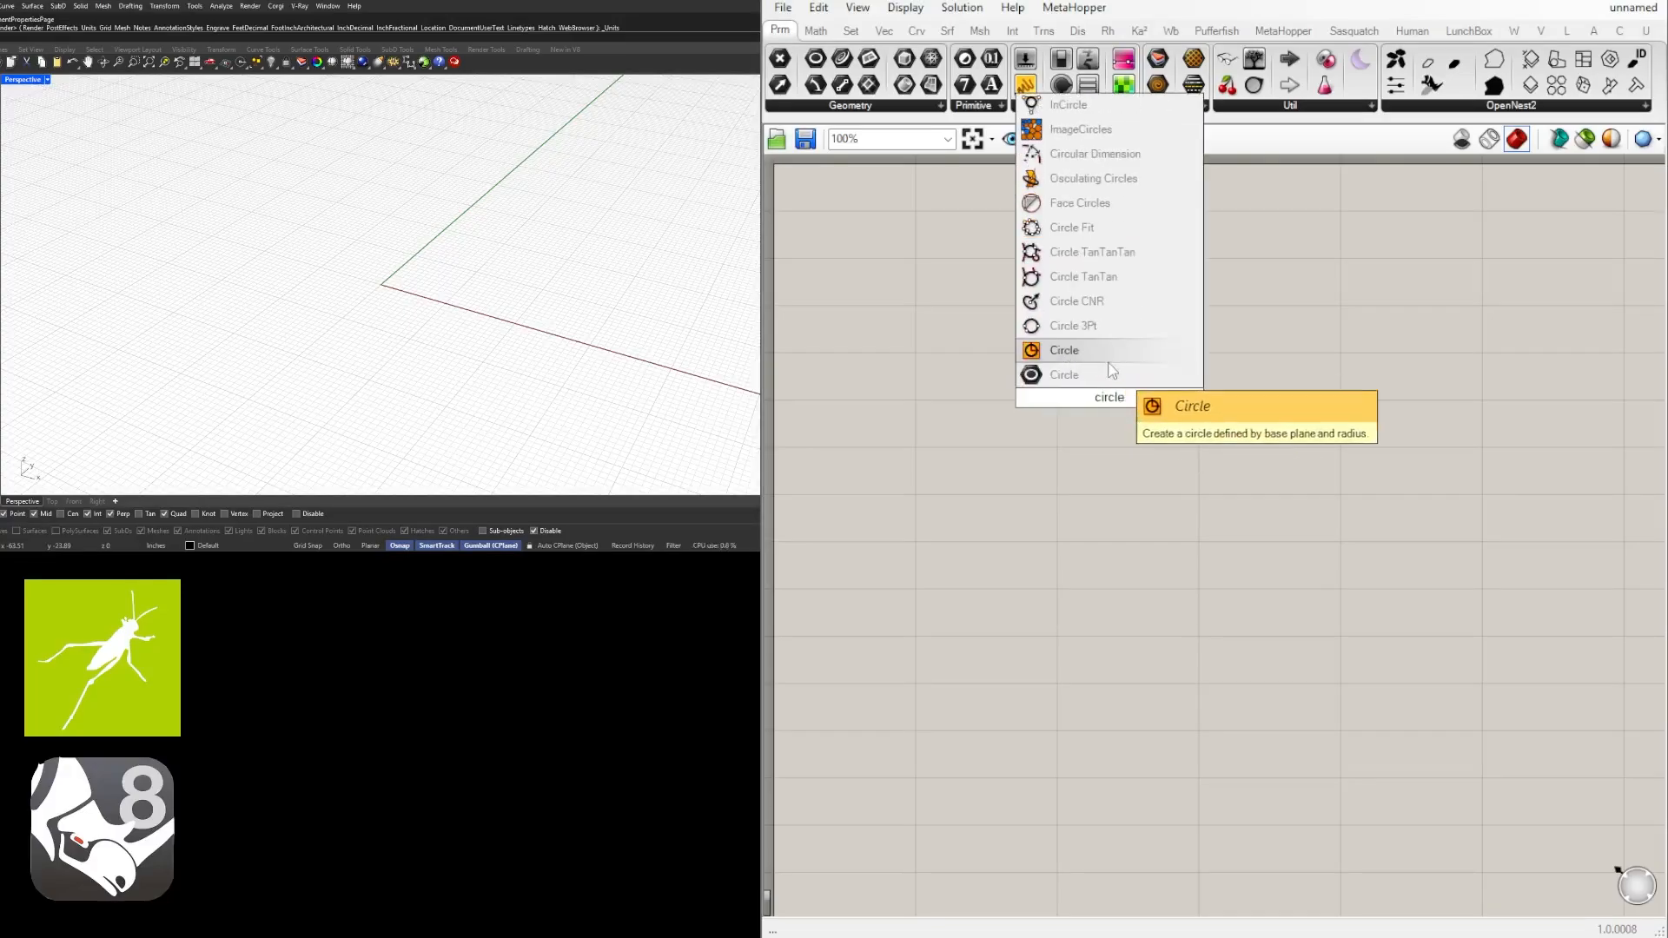
pyautogui.click(1077, 350)
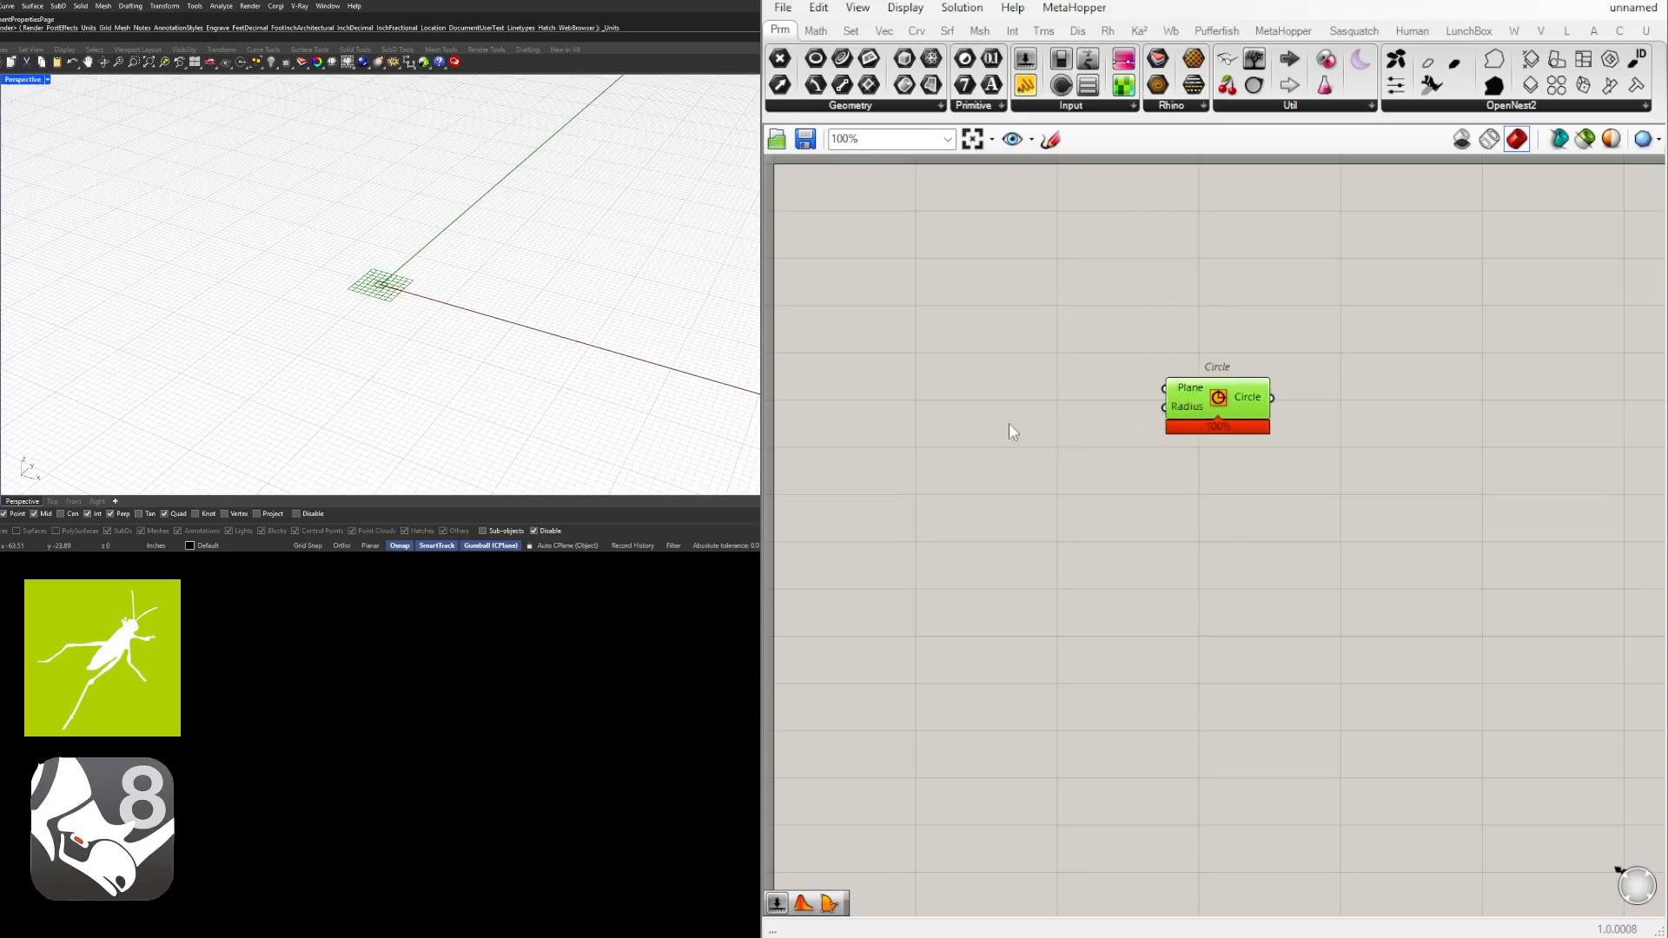
pyautogui.click(1064, 427)
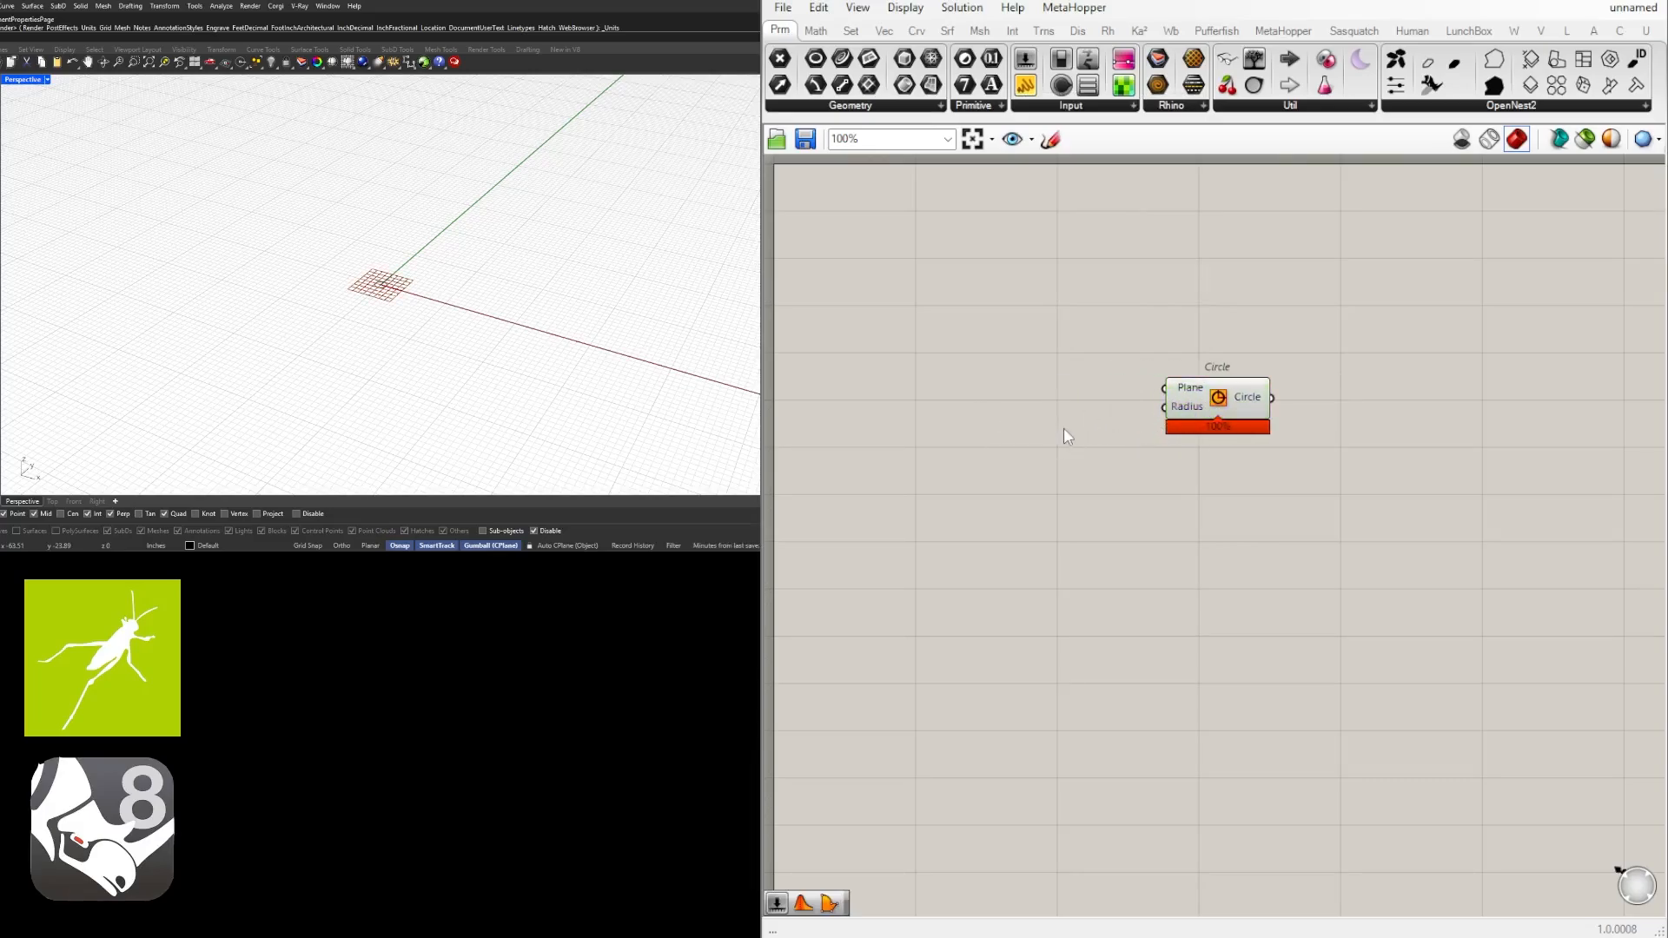
# Create a number slider with value 120, connect it to the Circle's Radius input, and line it up with that input.
pyautogui.doubleClick(1065, 432)
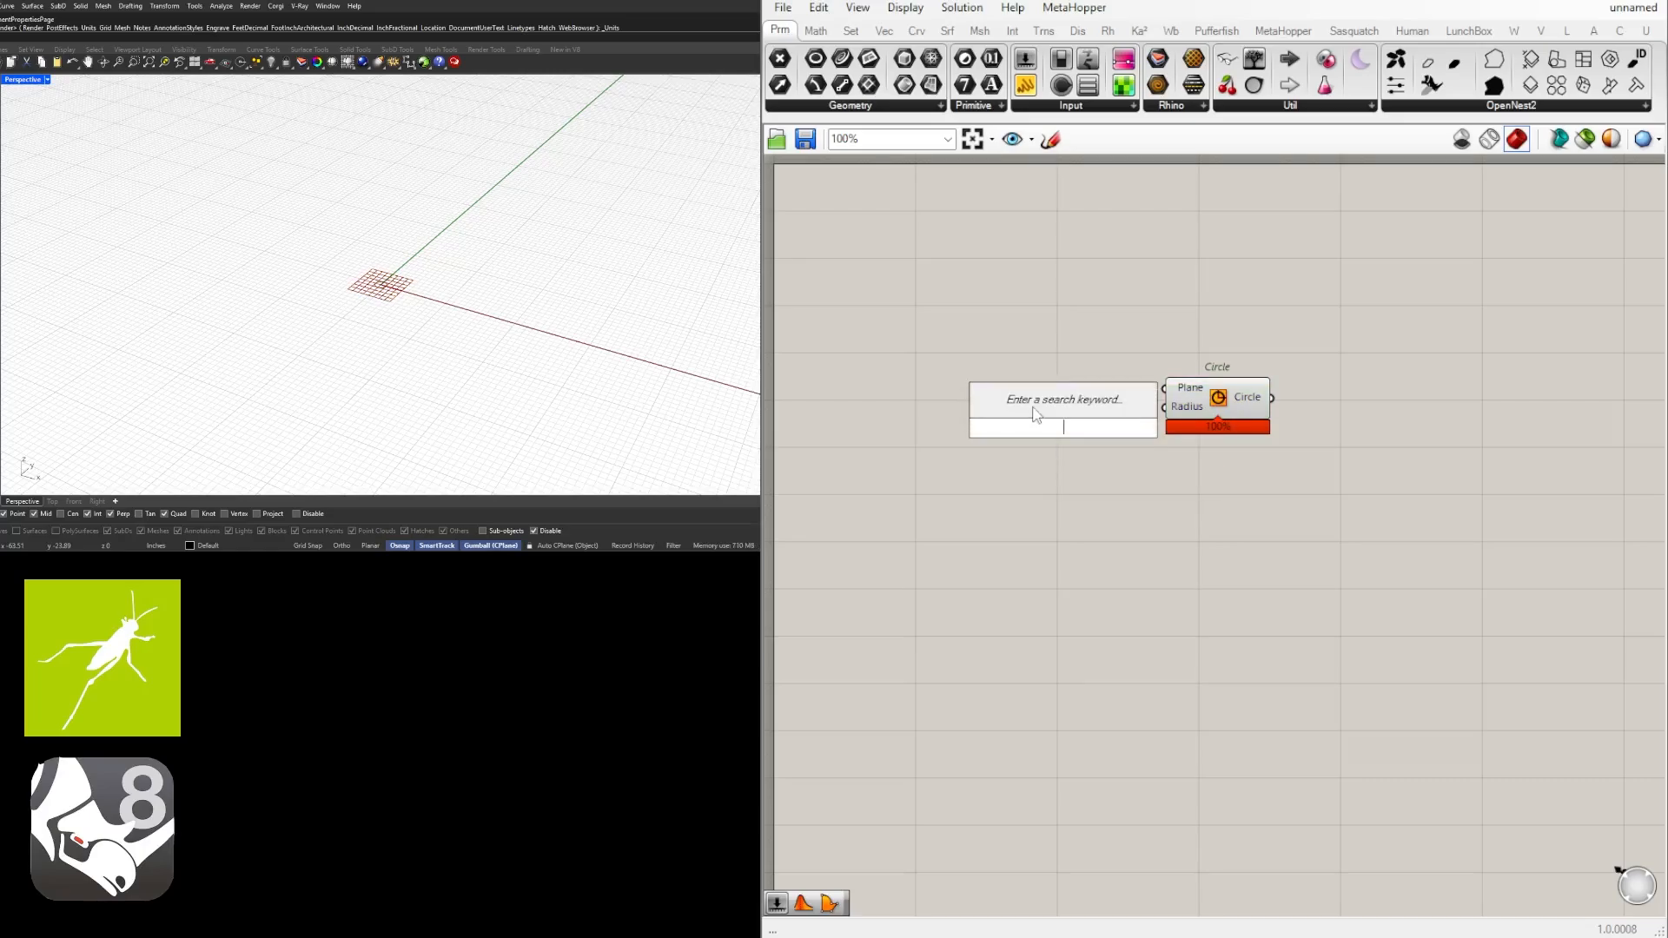
pyautogui.write('120')
pyautogui.press('Return')
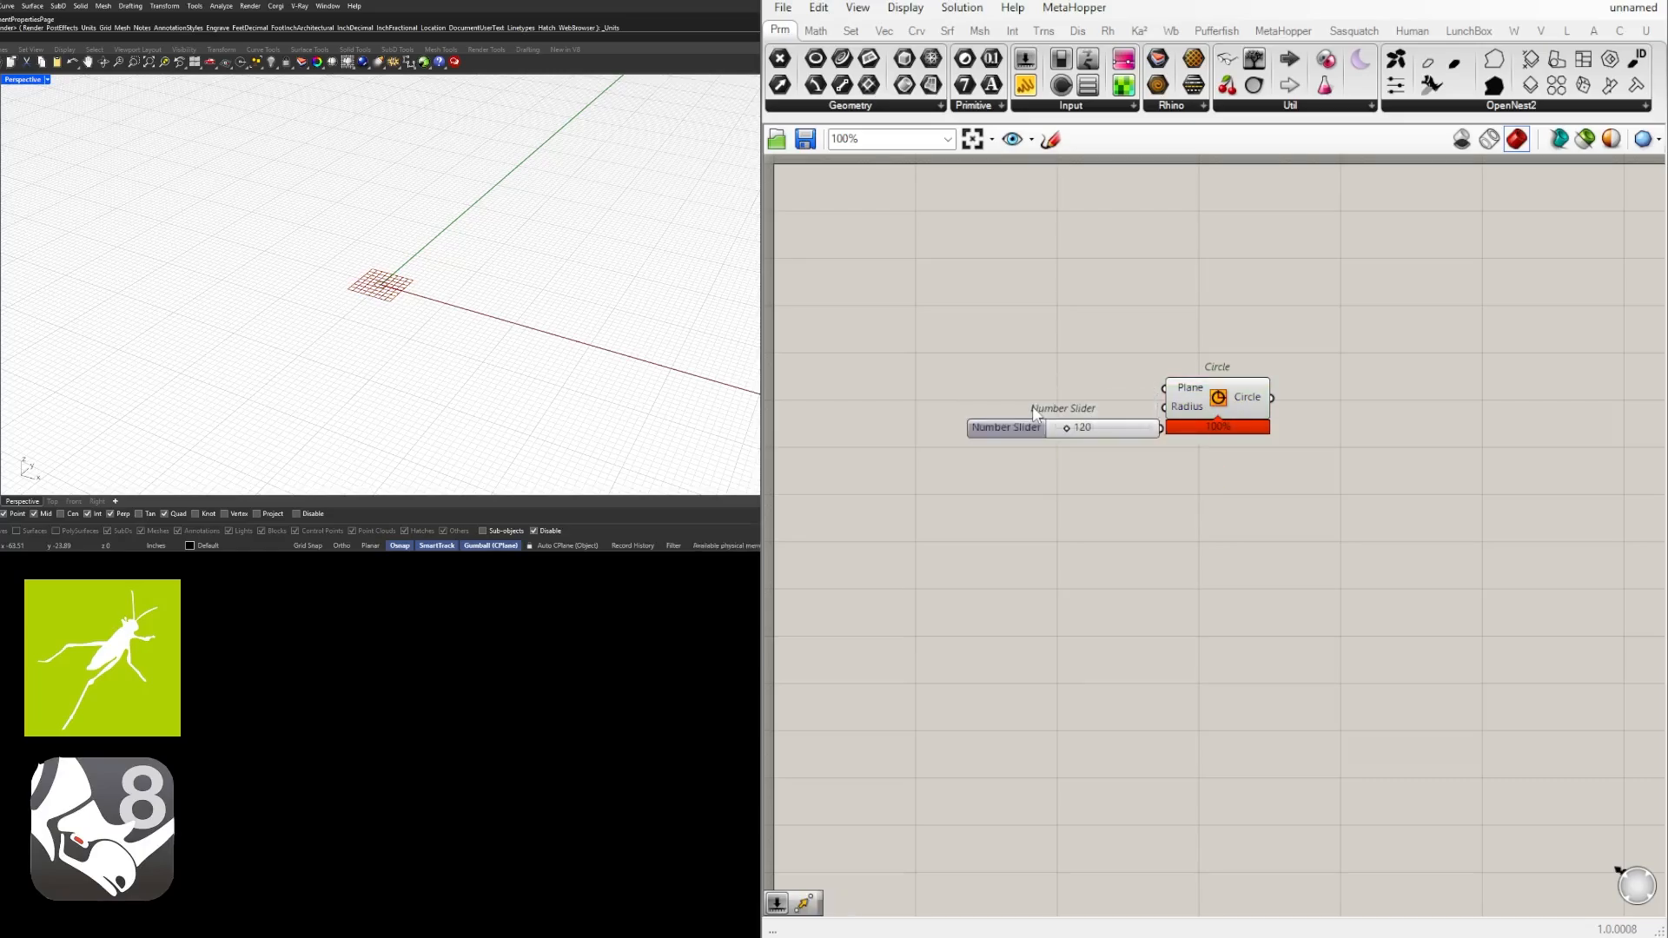
pyautogui.click(1008, 415)
pyautogui.moveTo(1008, 415); pyautogui.dragTo(990, 413)
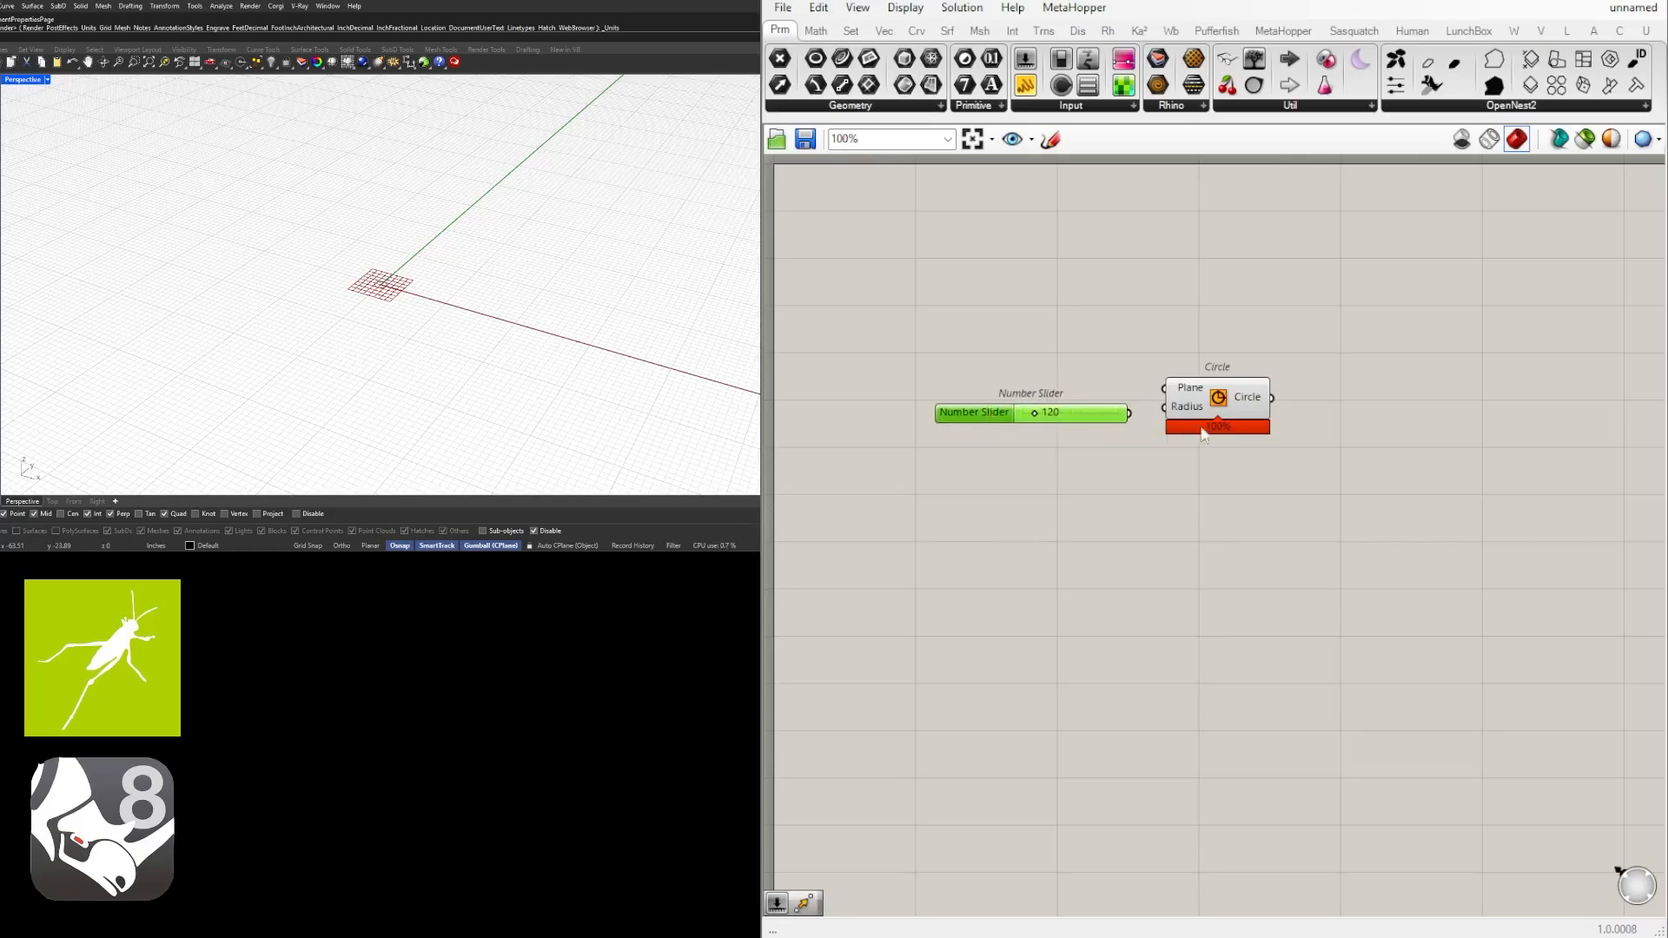
pyautogui.moveTo(1130, 414); pyautogui.dragTo(1165, 407)
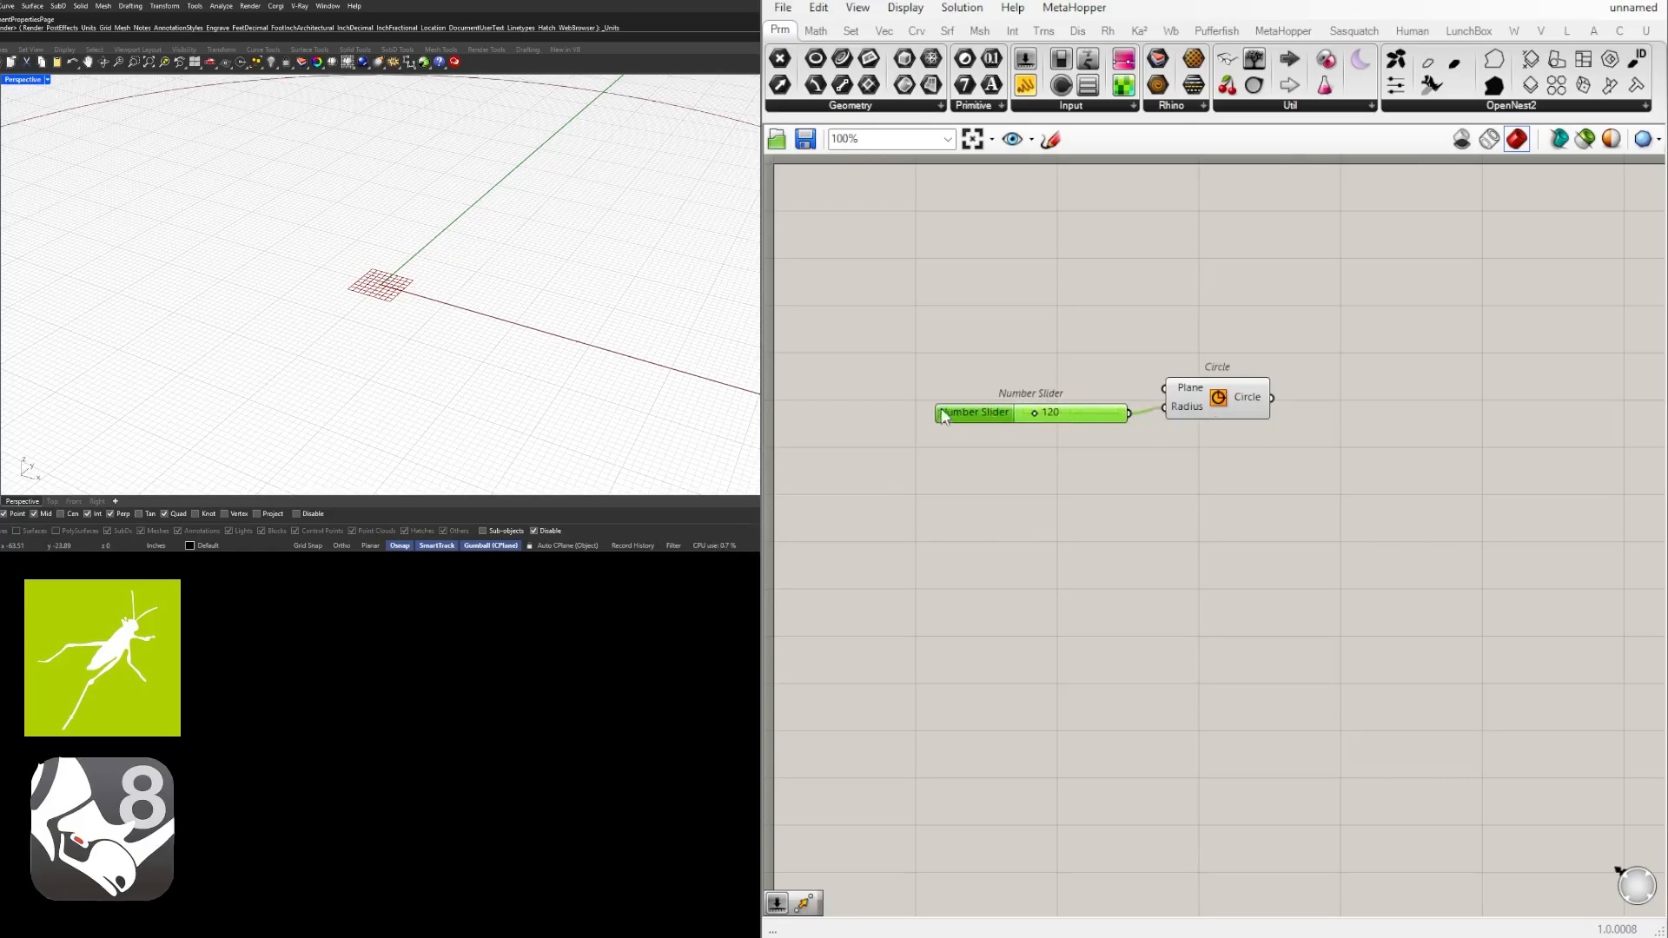
pyautogui.moveTo(951, 416); pyautogui.dragTo(933, 410)
pyautogui.click(1254, 352)
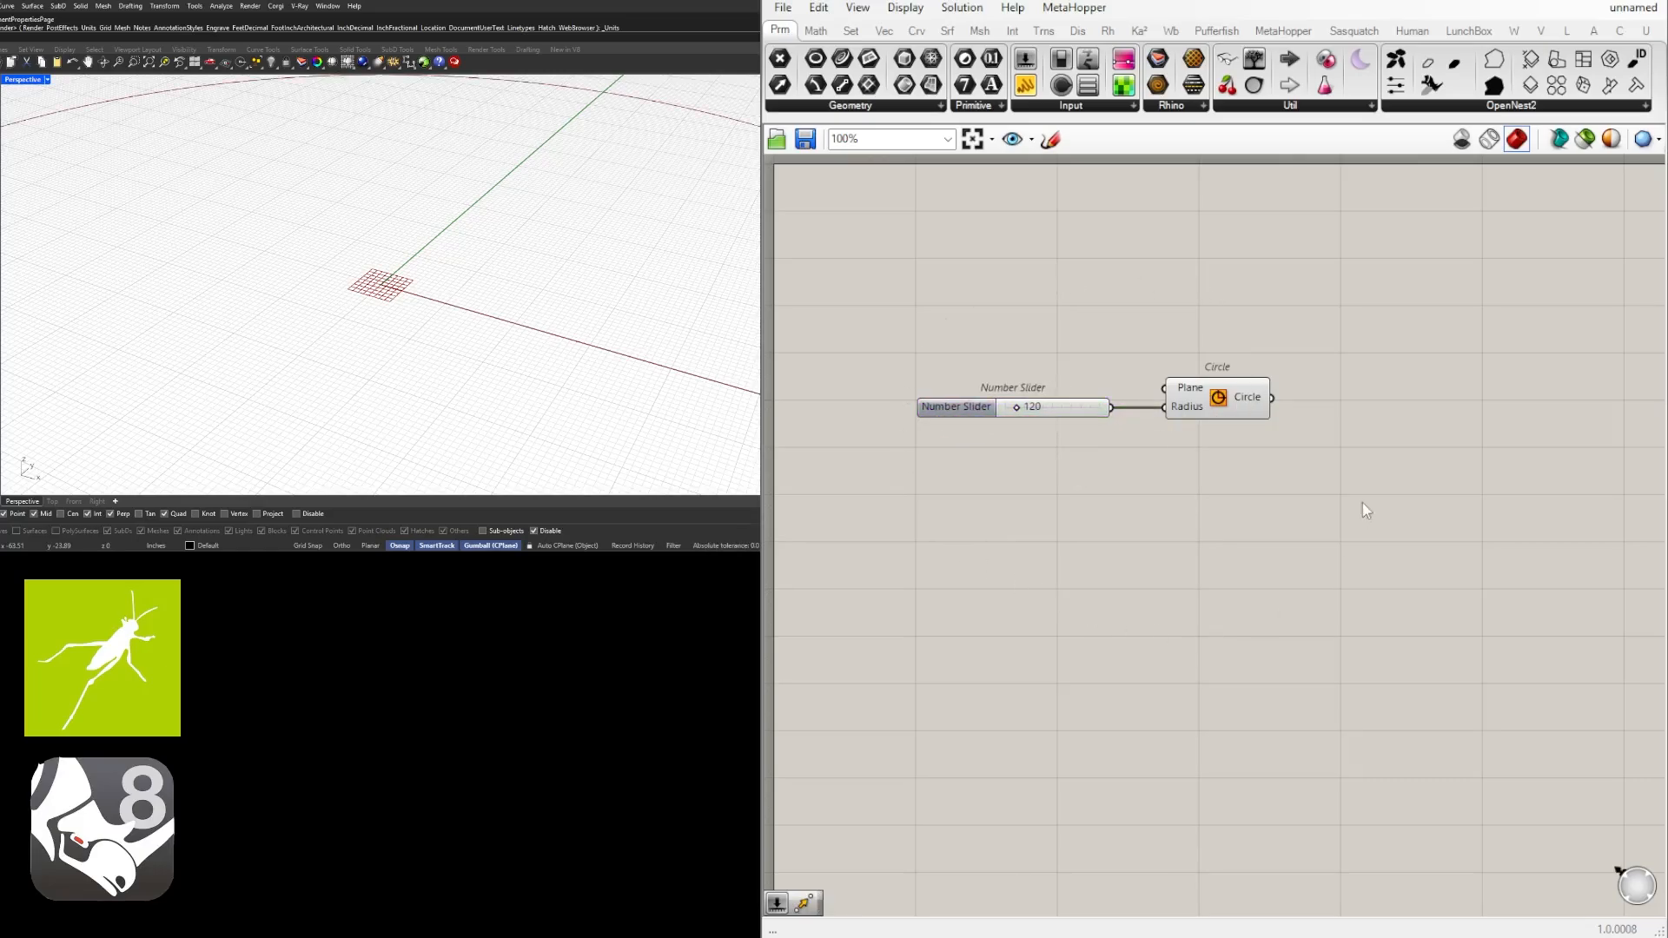
# Check the Draw Full Names display option for the canvas components.
pyautogui.scroll(-10, 538, 267)
pyautogui.keyDown('shift'); pyautogui.moveTo(539, 268); pyautogui.dragTo(428, 302, button='right'); pyautogui.keyUp('shift')
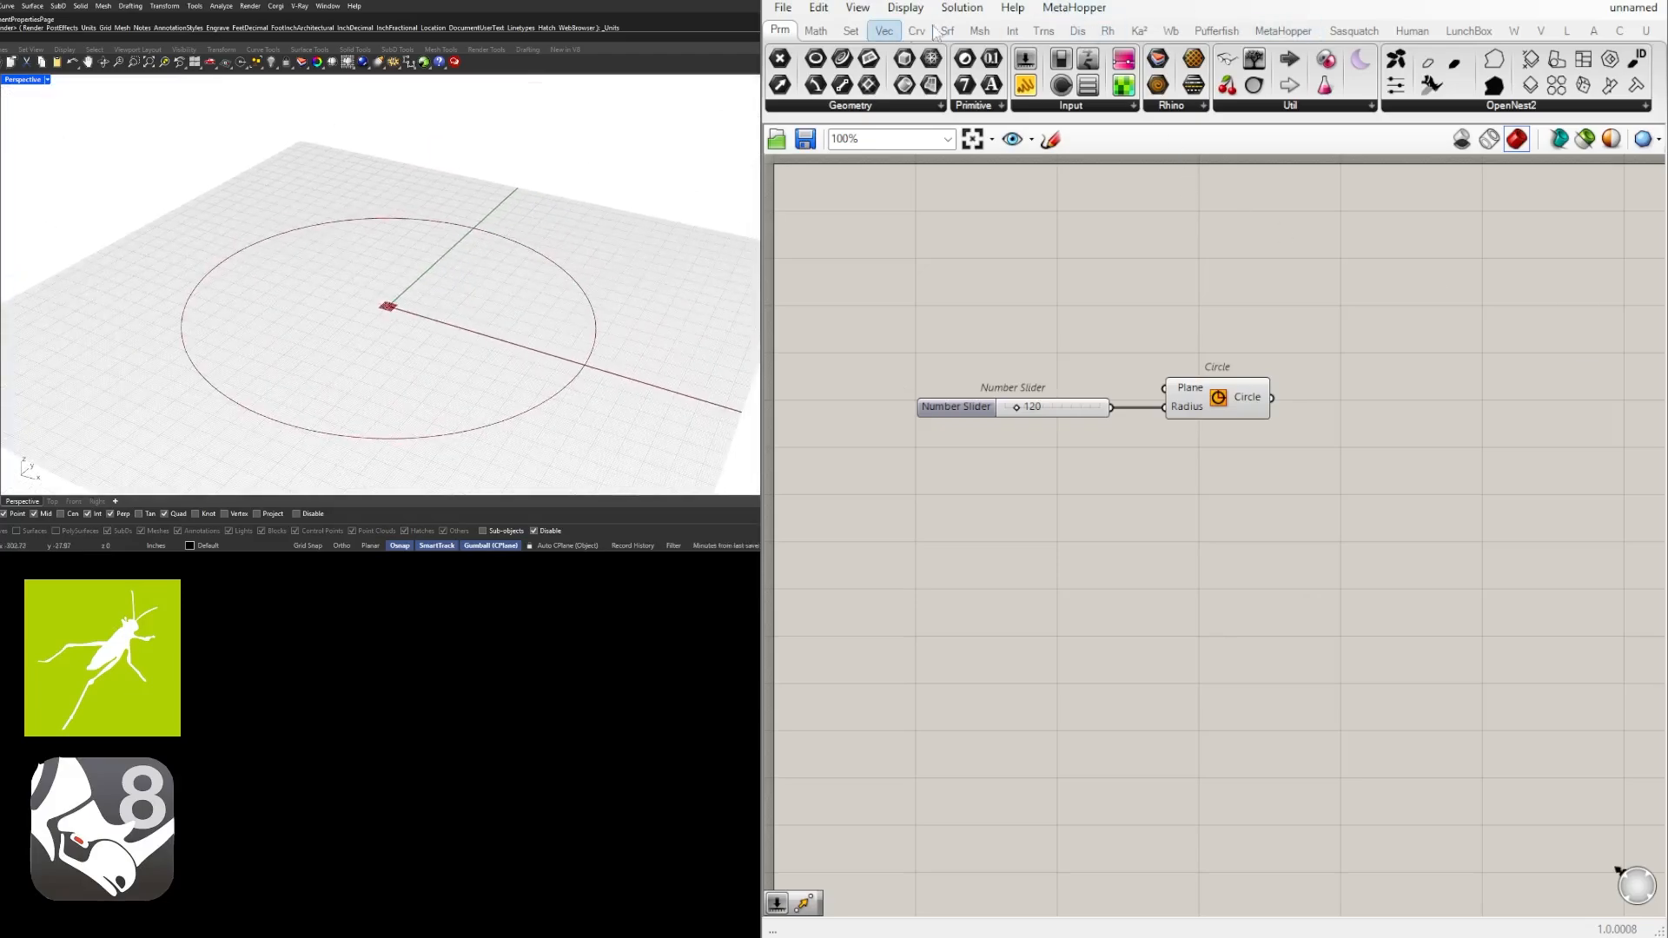
pyautogui.click(905, 8)
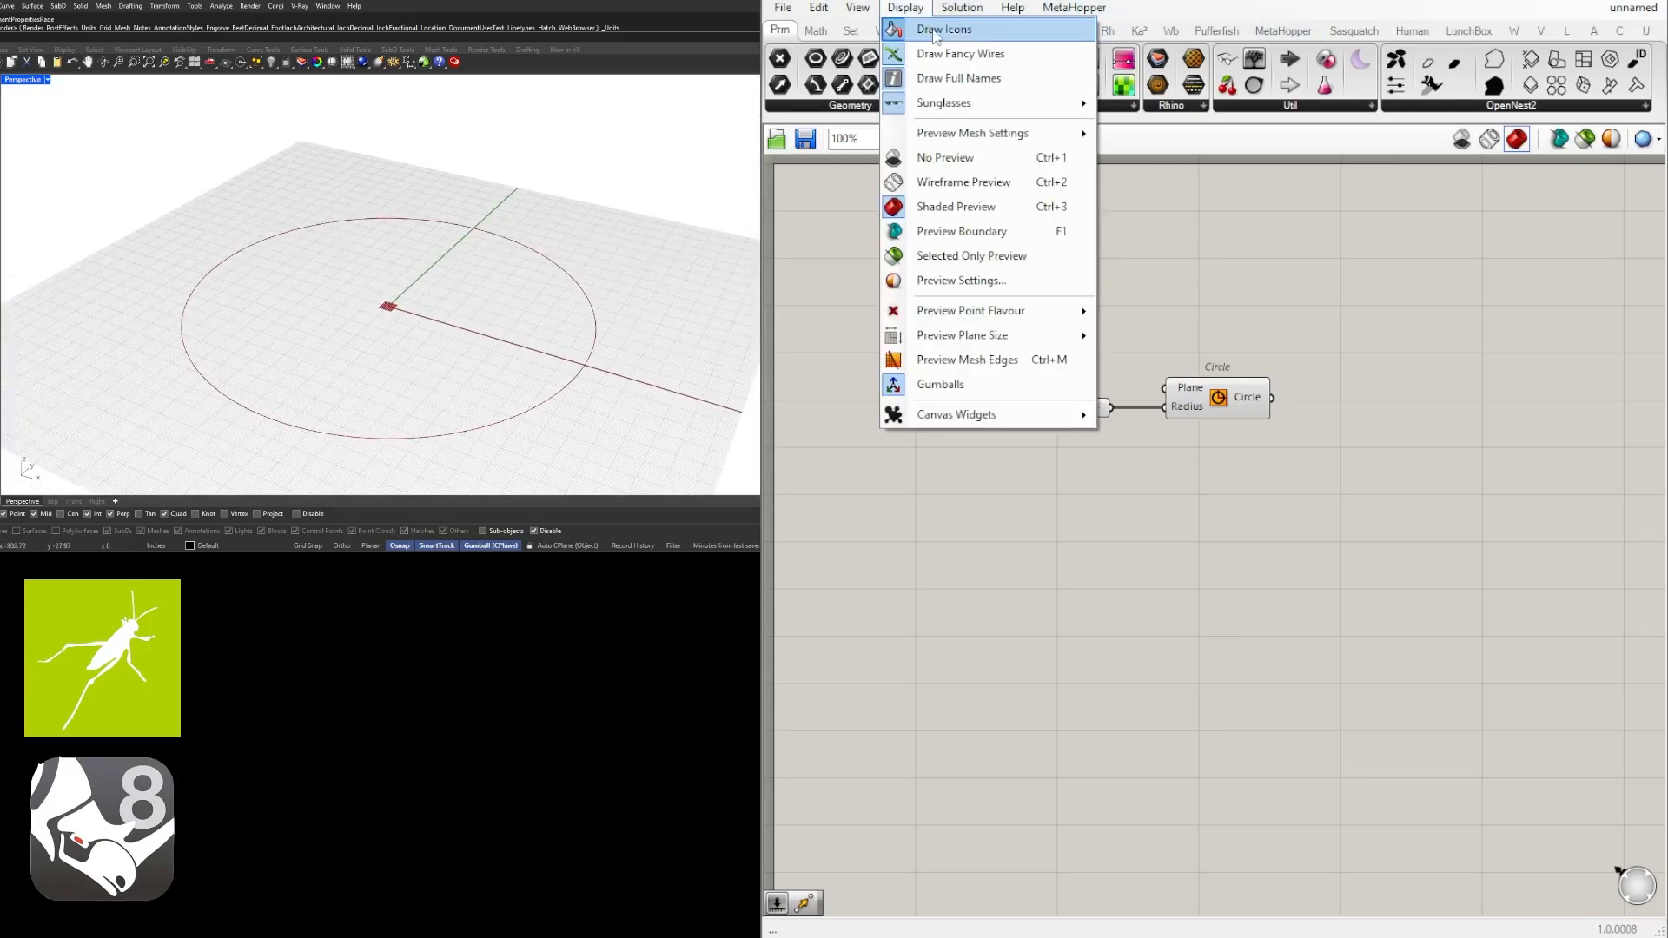
pyautogui.click(997, 84)
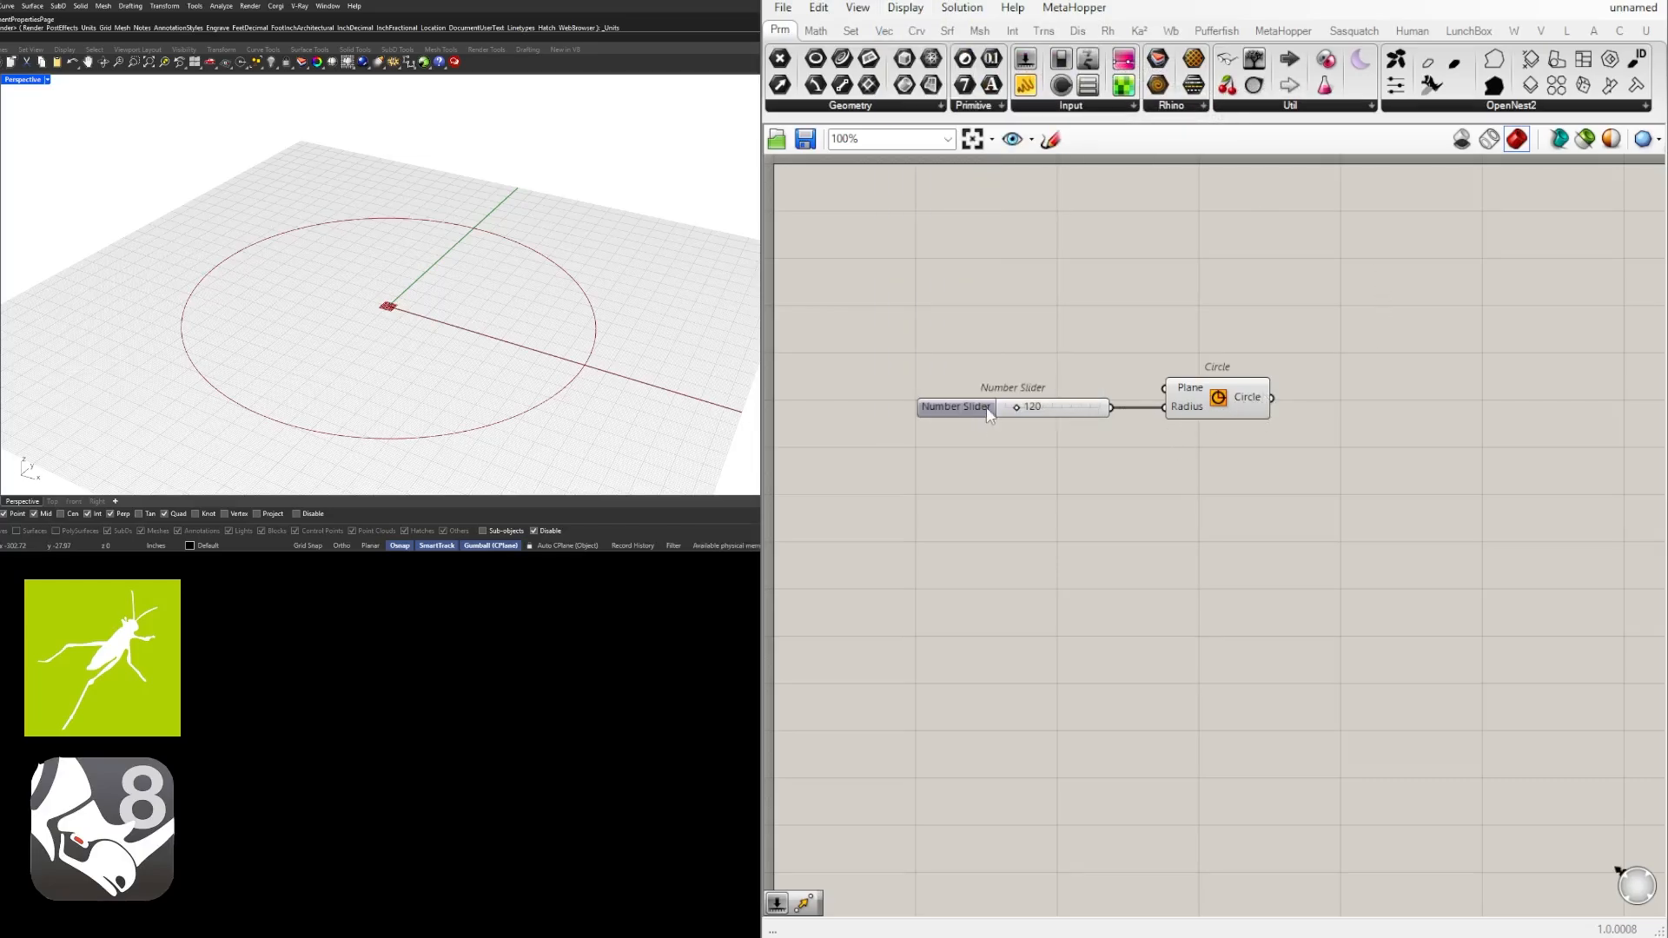
# Move the radius slider lower on the canvas and bring the Circle component down in line with it.
pyautogui.moveTo(976, 412); pyautogui.dragTo(963, 454)
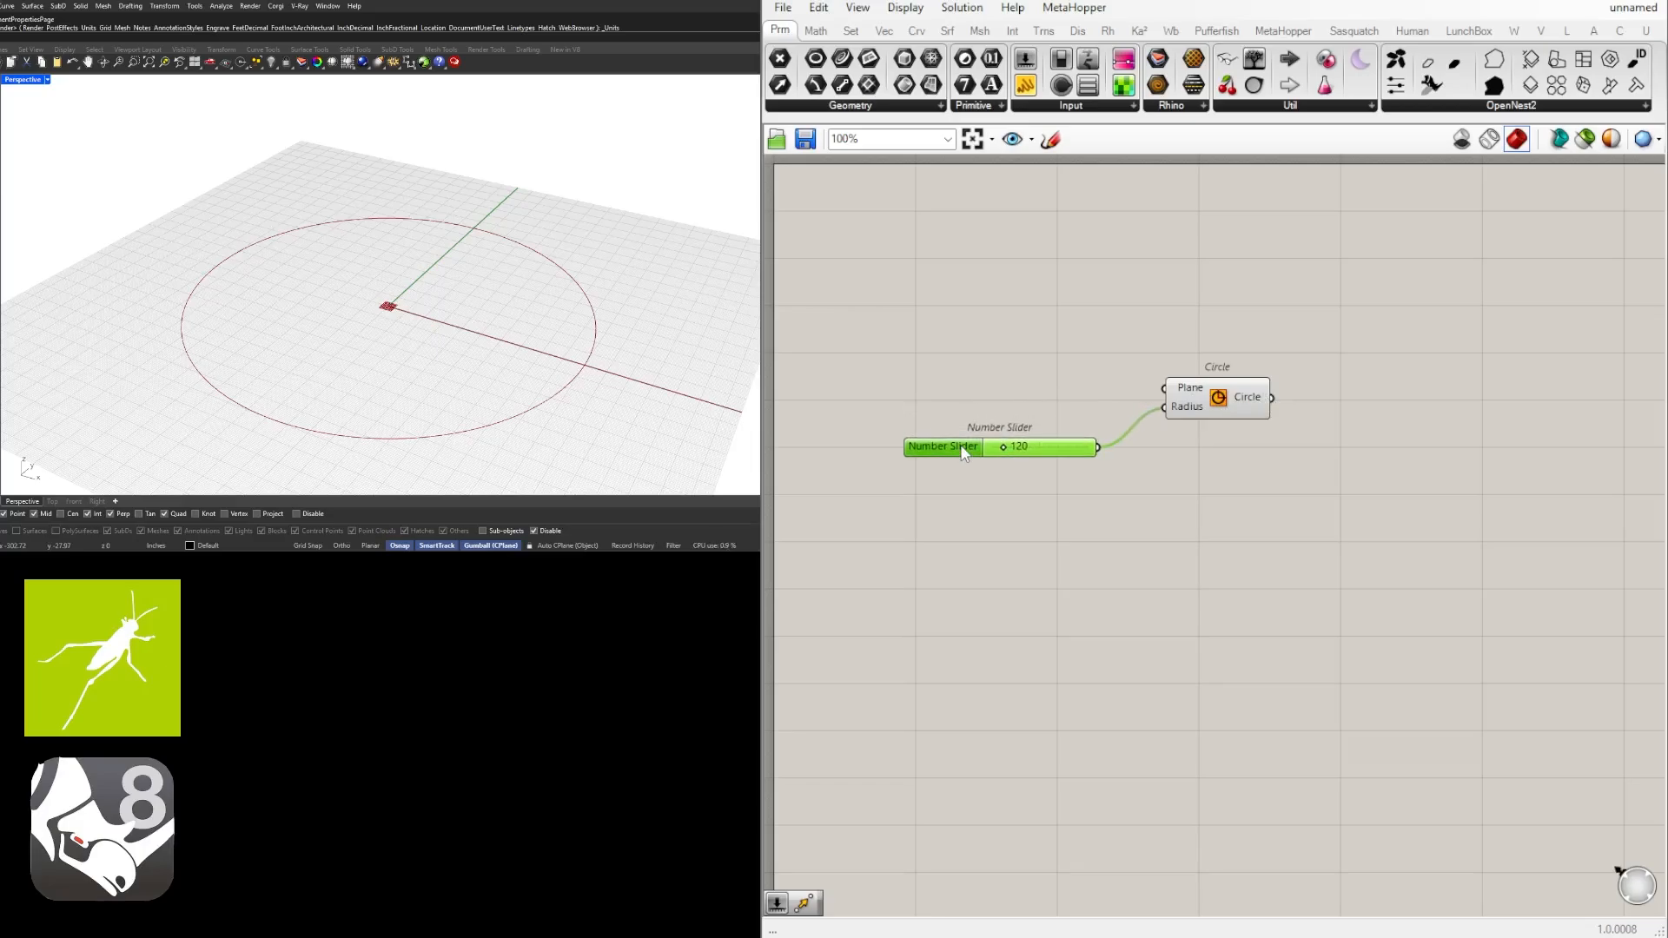
pyautogui.click(1039, 351)
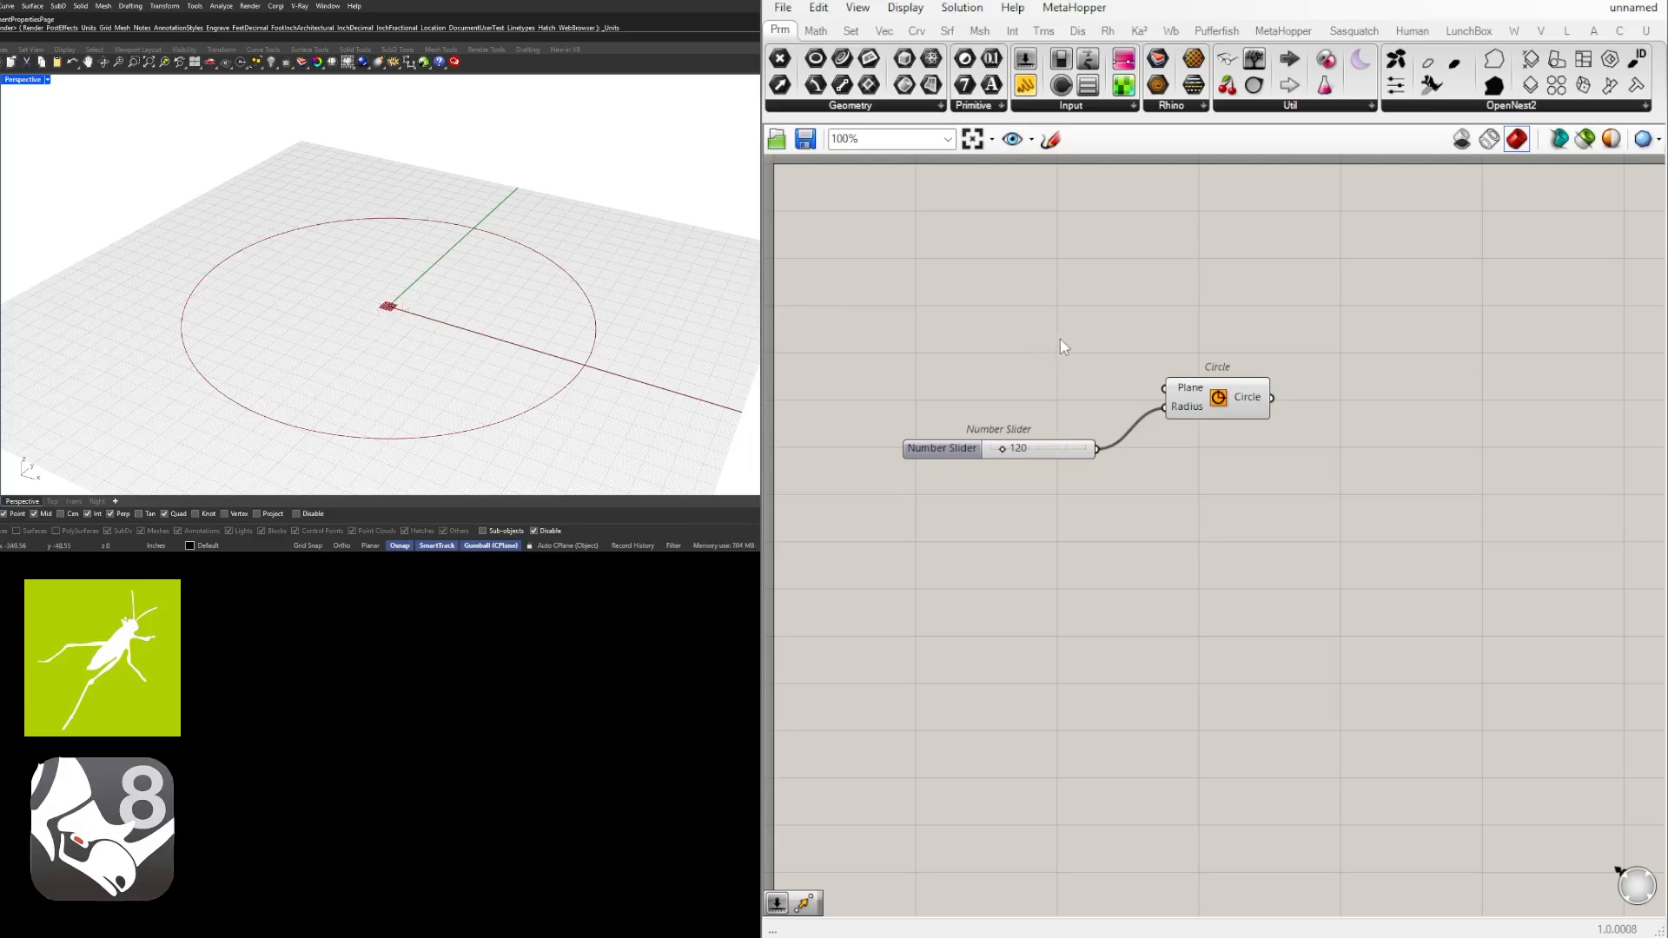
pyautogui.moveTo(462, 350); pyautogui.dragTo(487, 353, button='right')
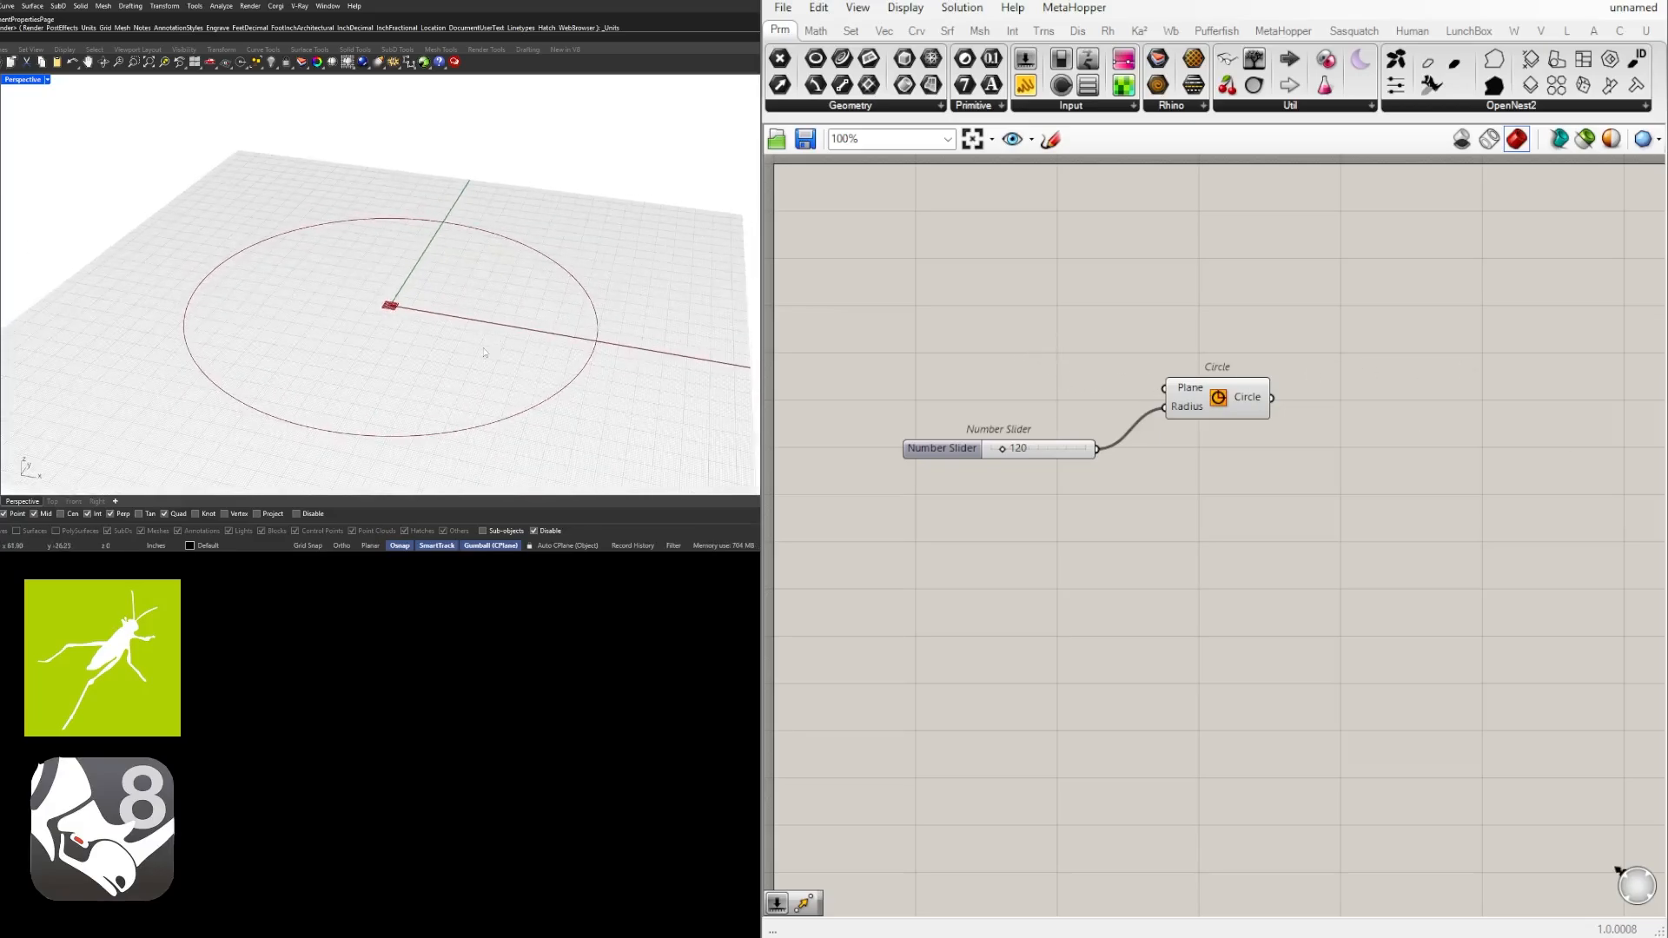
pyautogui.scroll(-3, 439, 328)
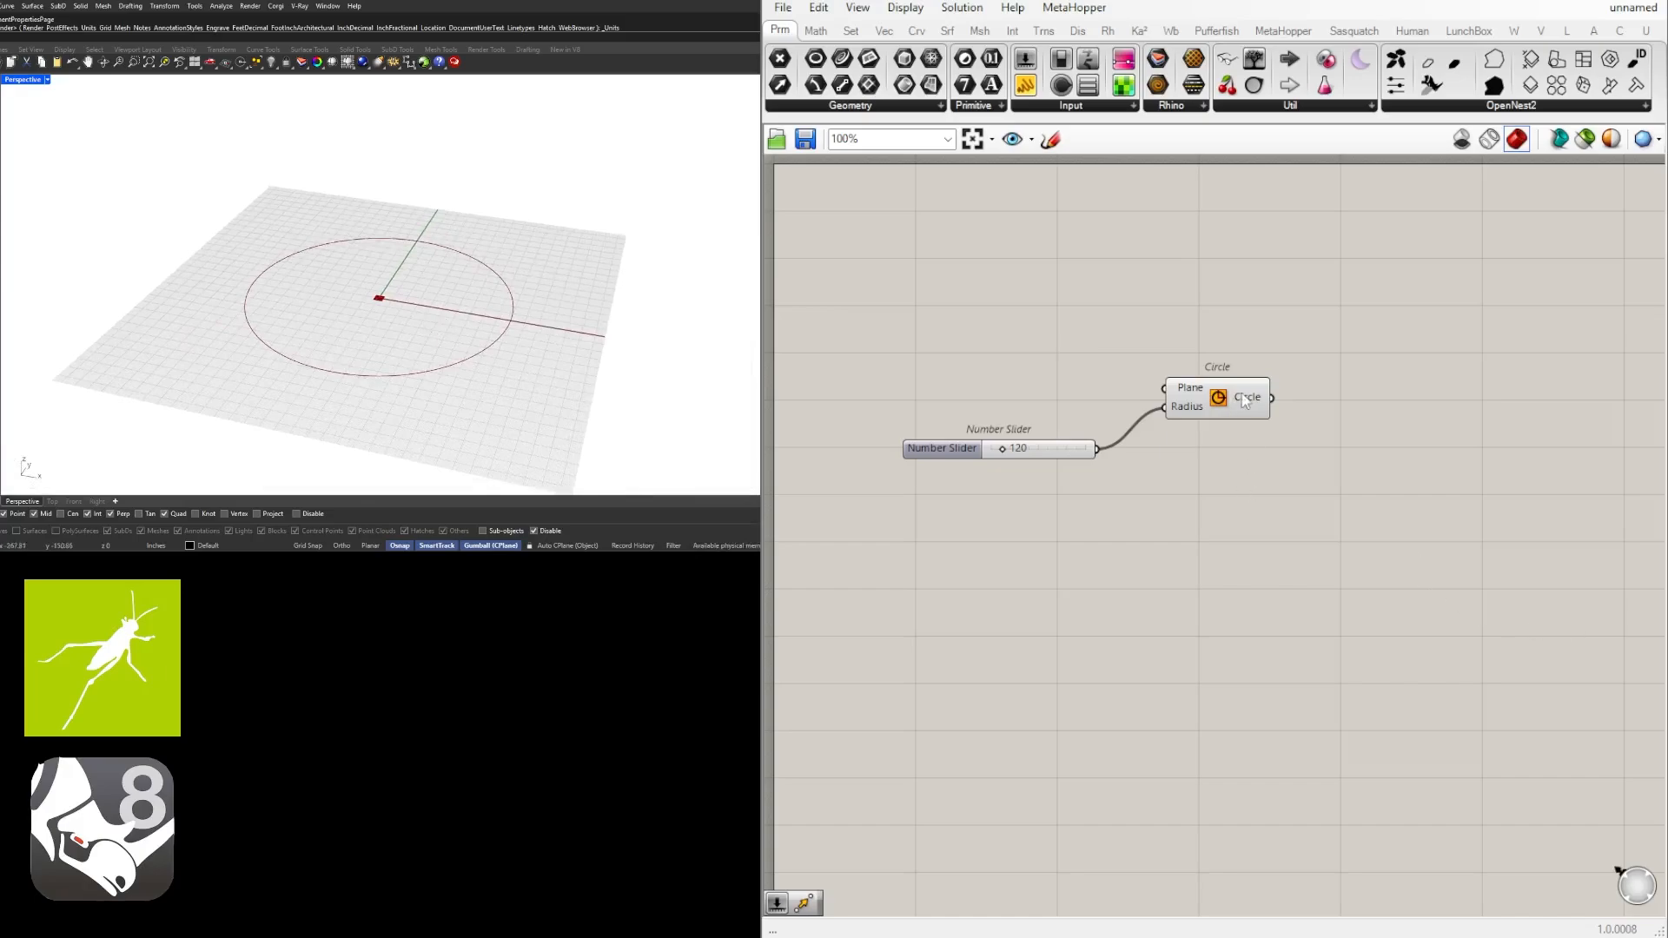
pyautogui.moveTo(1242, 394); pyautogui.dragTo(1219, 436)
# Add an End Points component, connect the Circle output to its Curve input, and place it close beside the Circle component.
pyautogui.moveTo(1402, 479); pyautogui.dragTo(1302, 480, button='right')
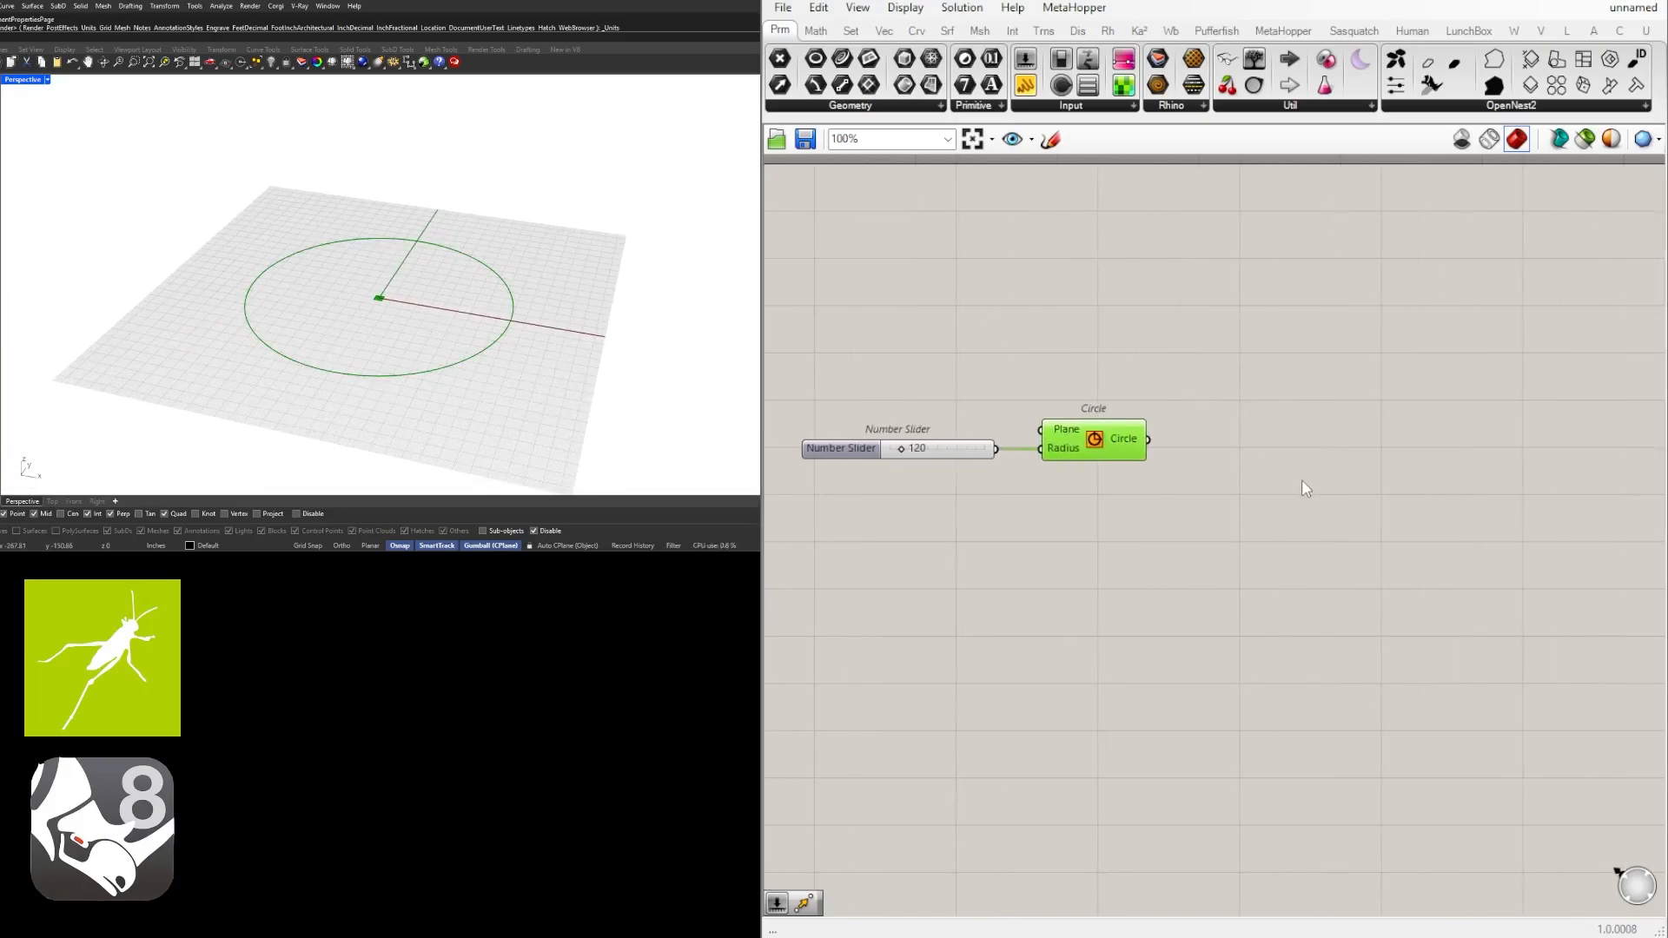
pyautogui.doubleClick(1304, 456)
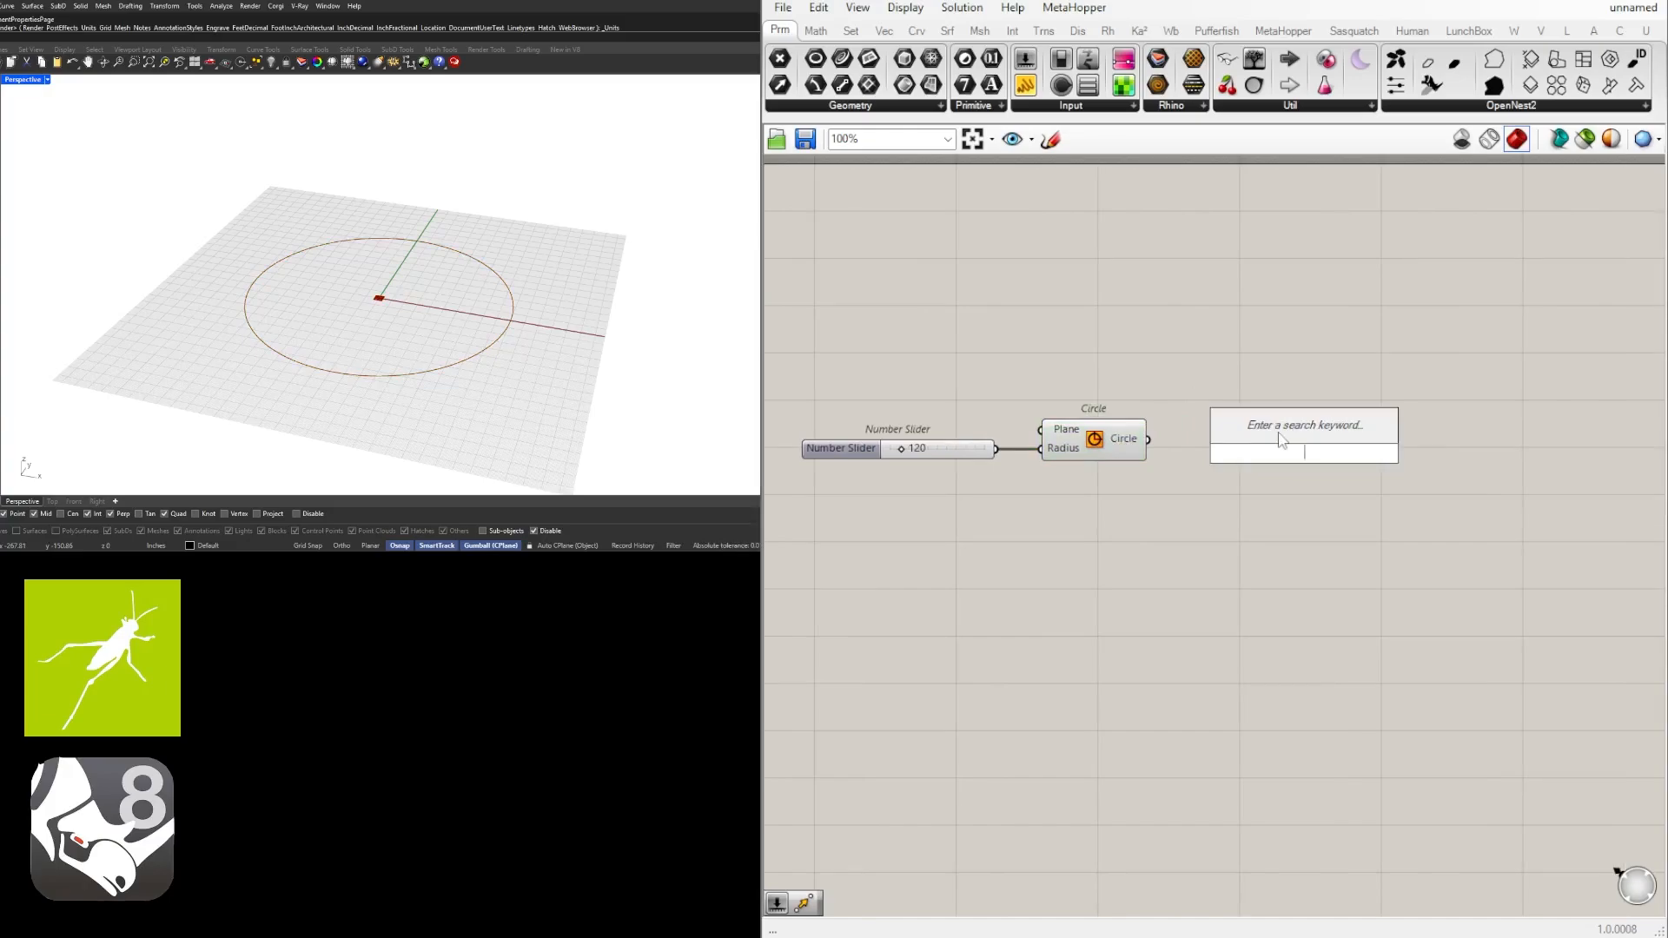
pyautogui.write('end')
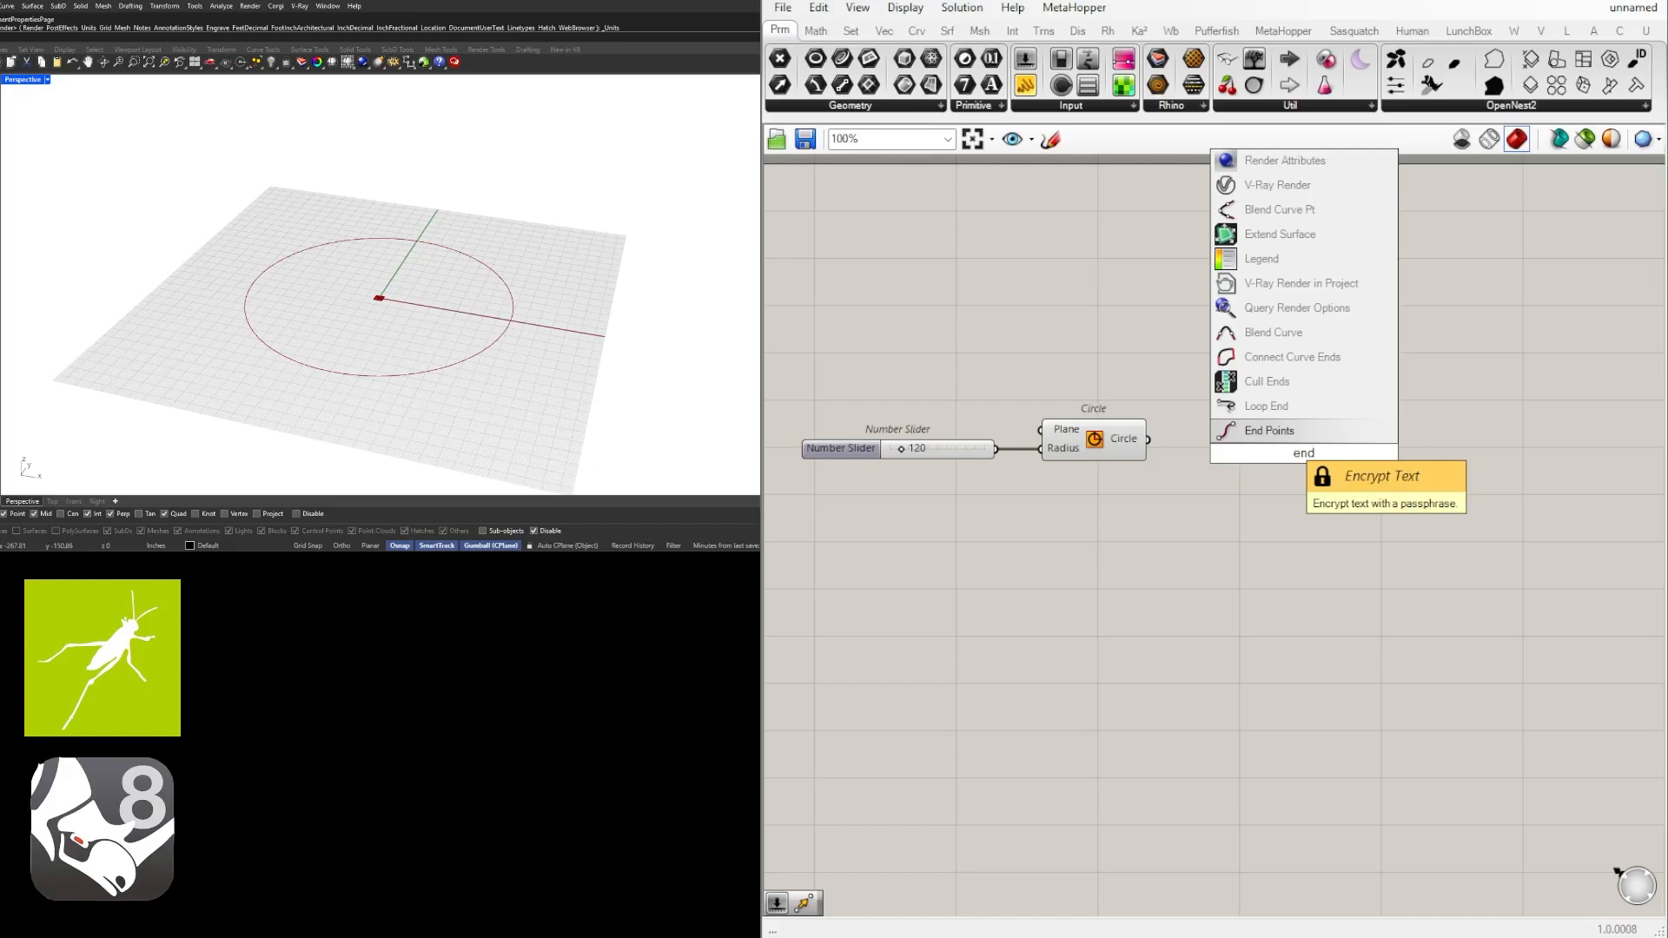
pyautogui.click(1251, 435)
pyautogui.moveTo(1153, 452); pyautogui.dragTo(1221, 454)
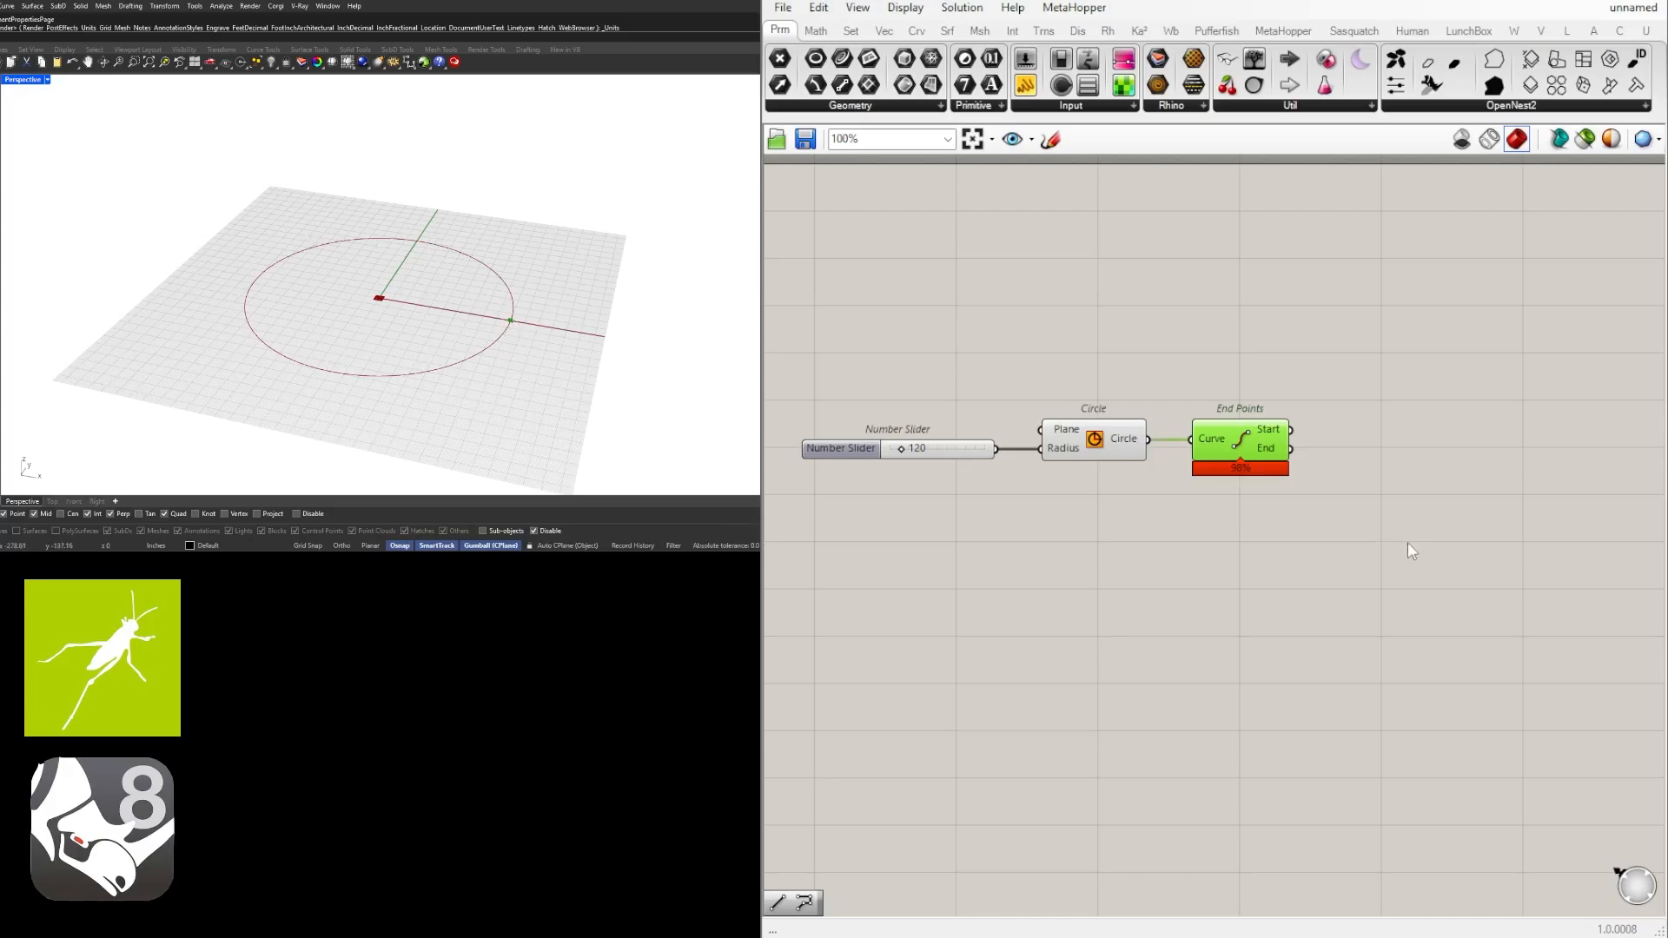
pyautogui.moveTo(1256, 459); pyautogui.dragTo(1235, 459)
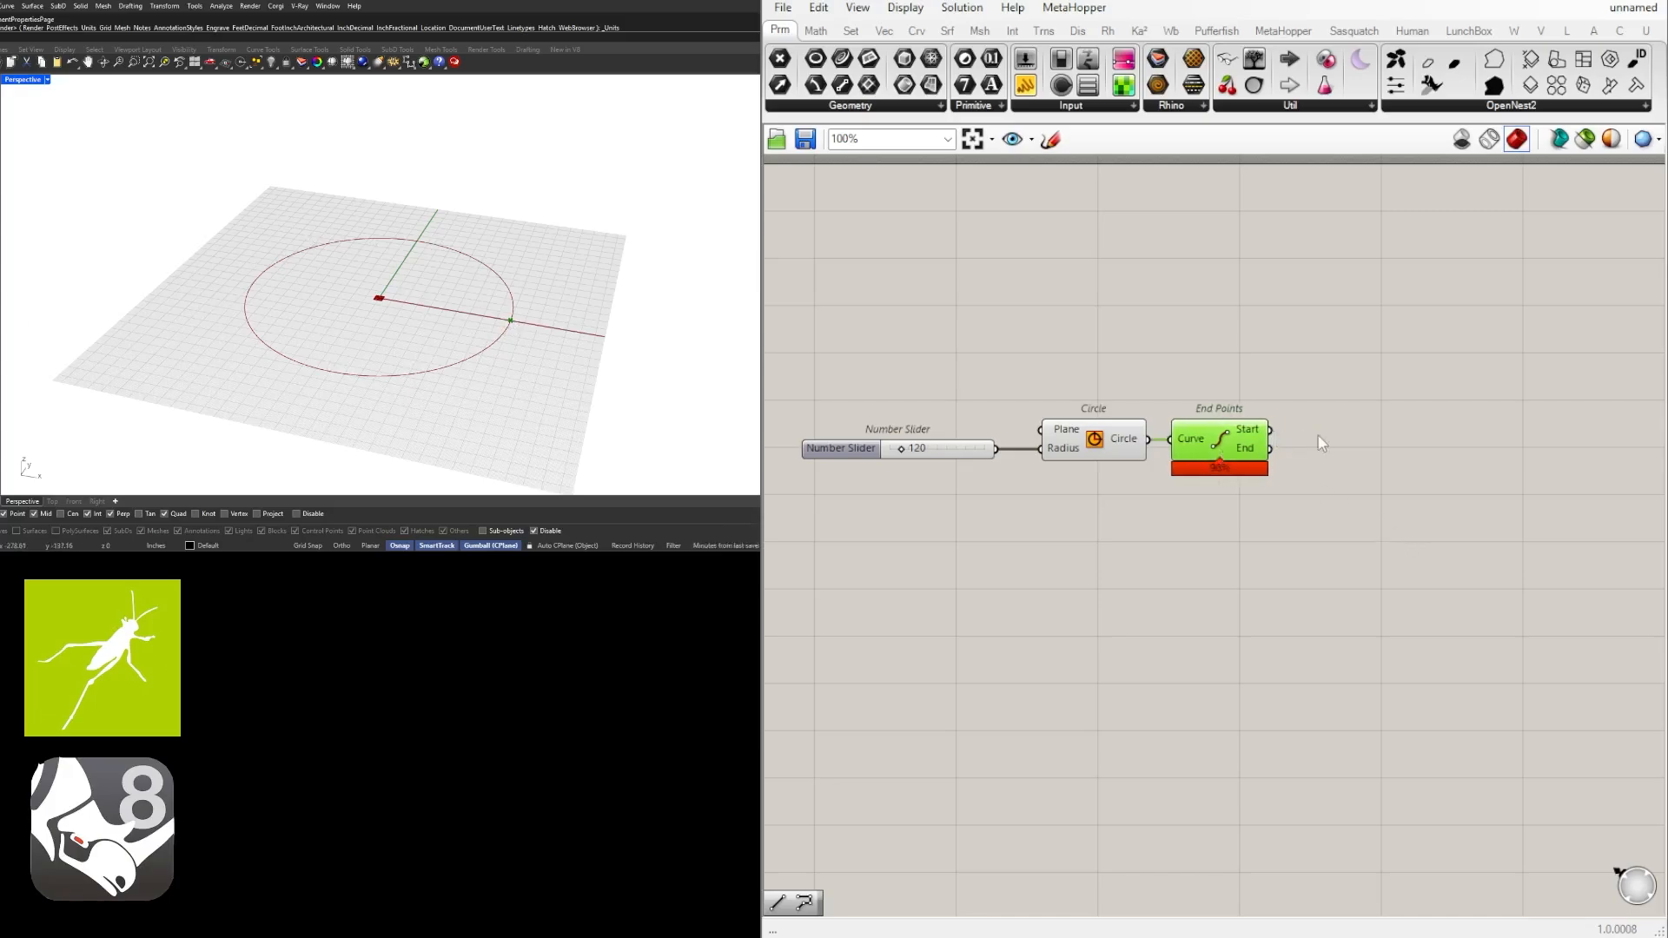
# Add a Polygon component, connect the End Points' Start output to its Plane input, and place it slightly below End Points.
pyautogui.moveTo(1282, 450); pyautogui.dragTo(1198, 456, button='right')
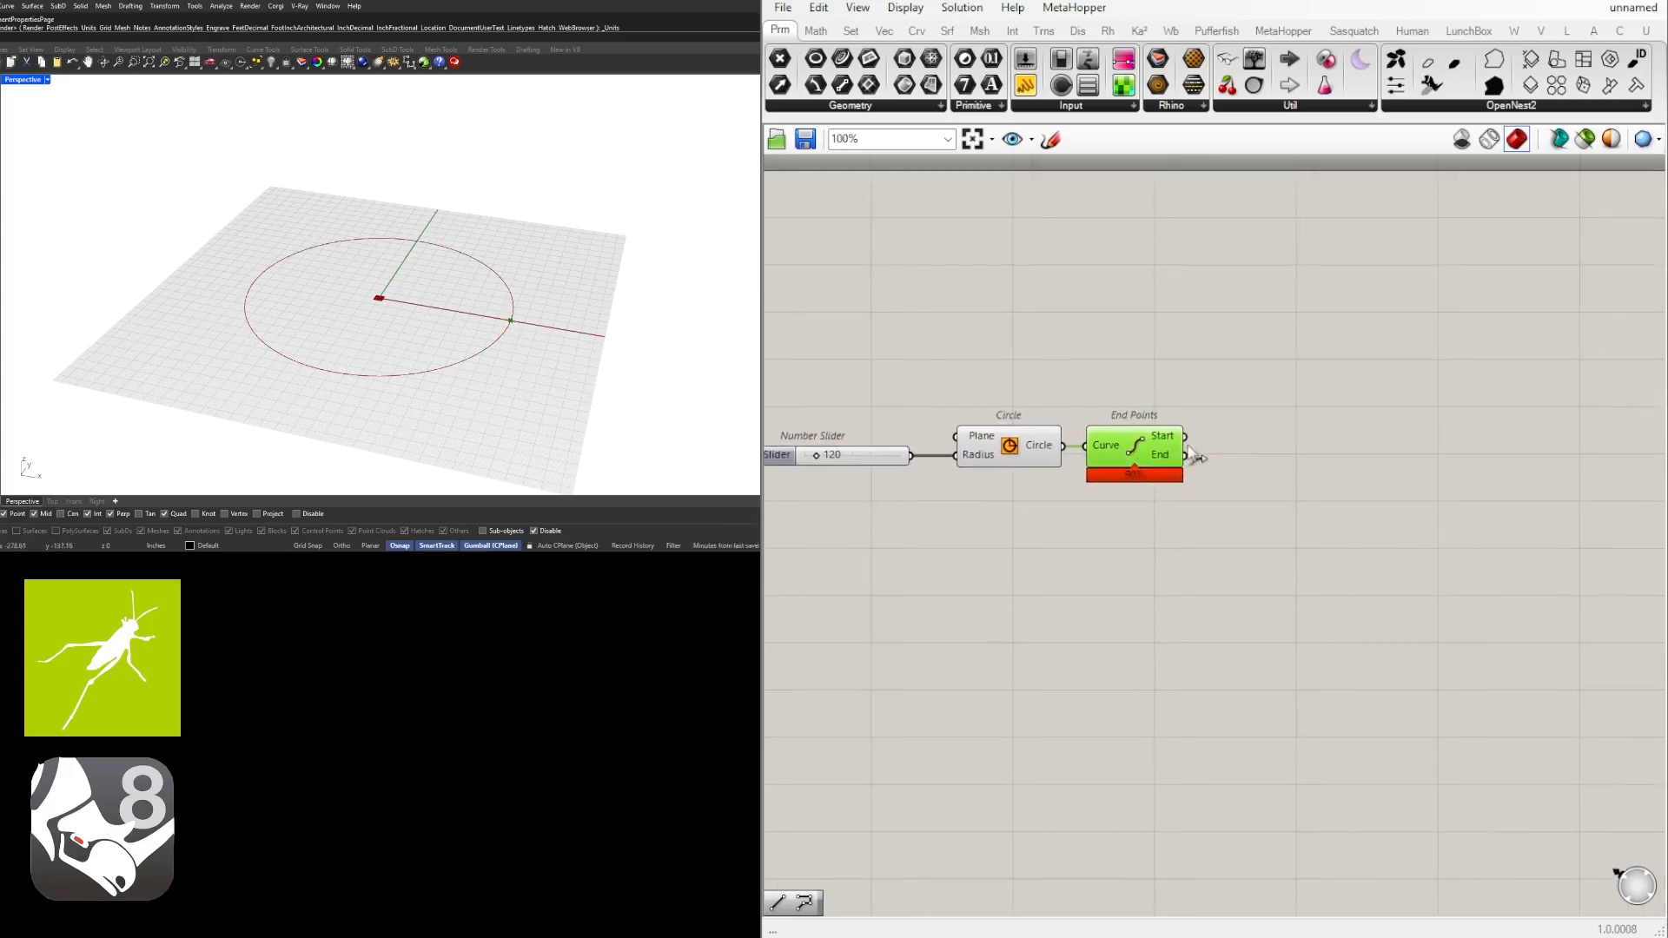
pyautogui.doubleClick(1376, 464)
pyautogui.write('poly')
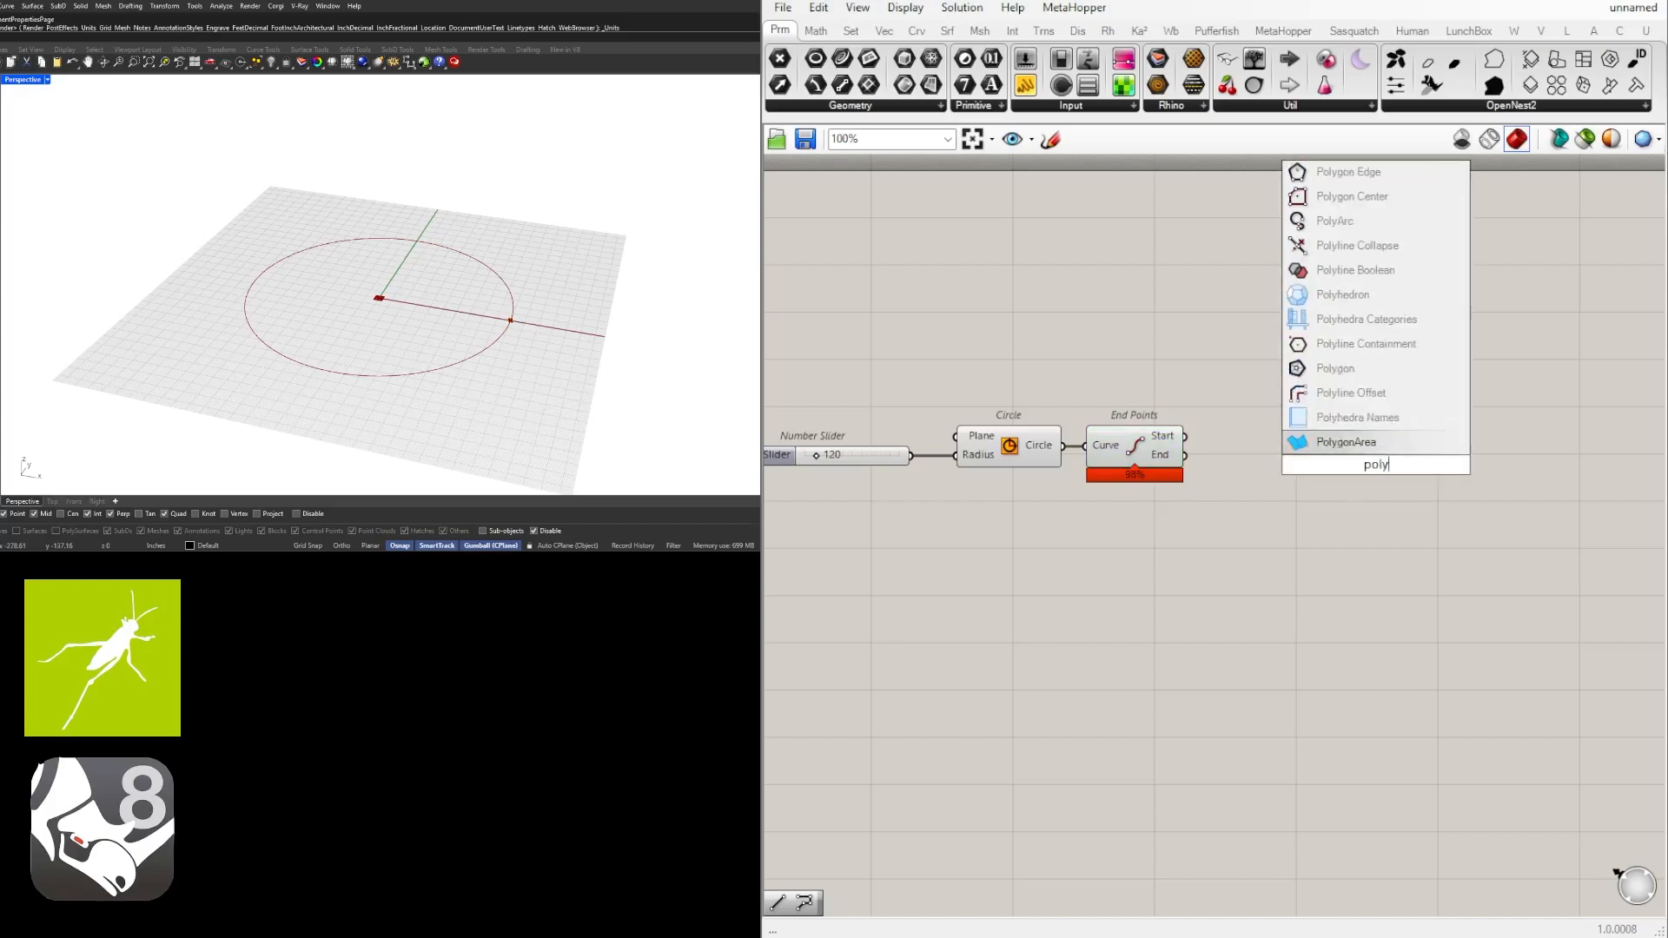
pyautogui.click(1338, 368)
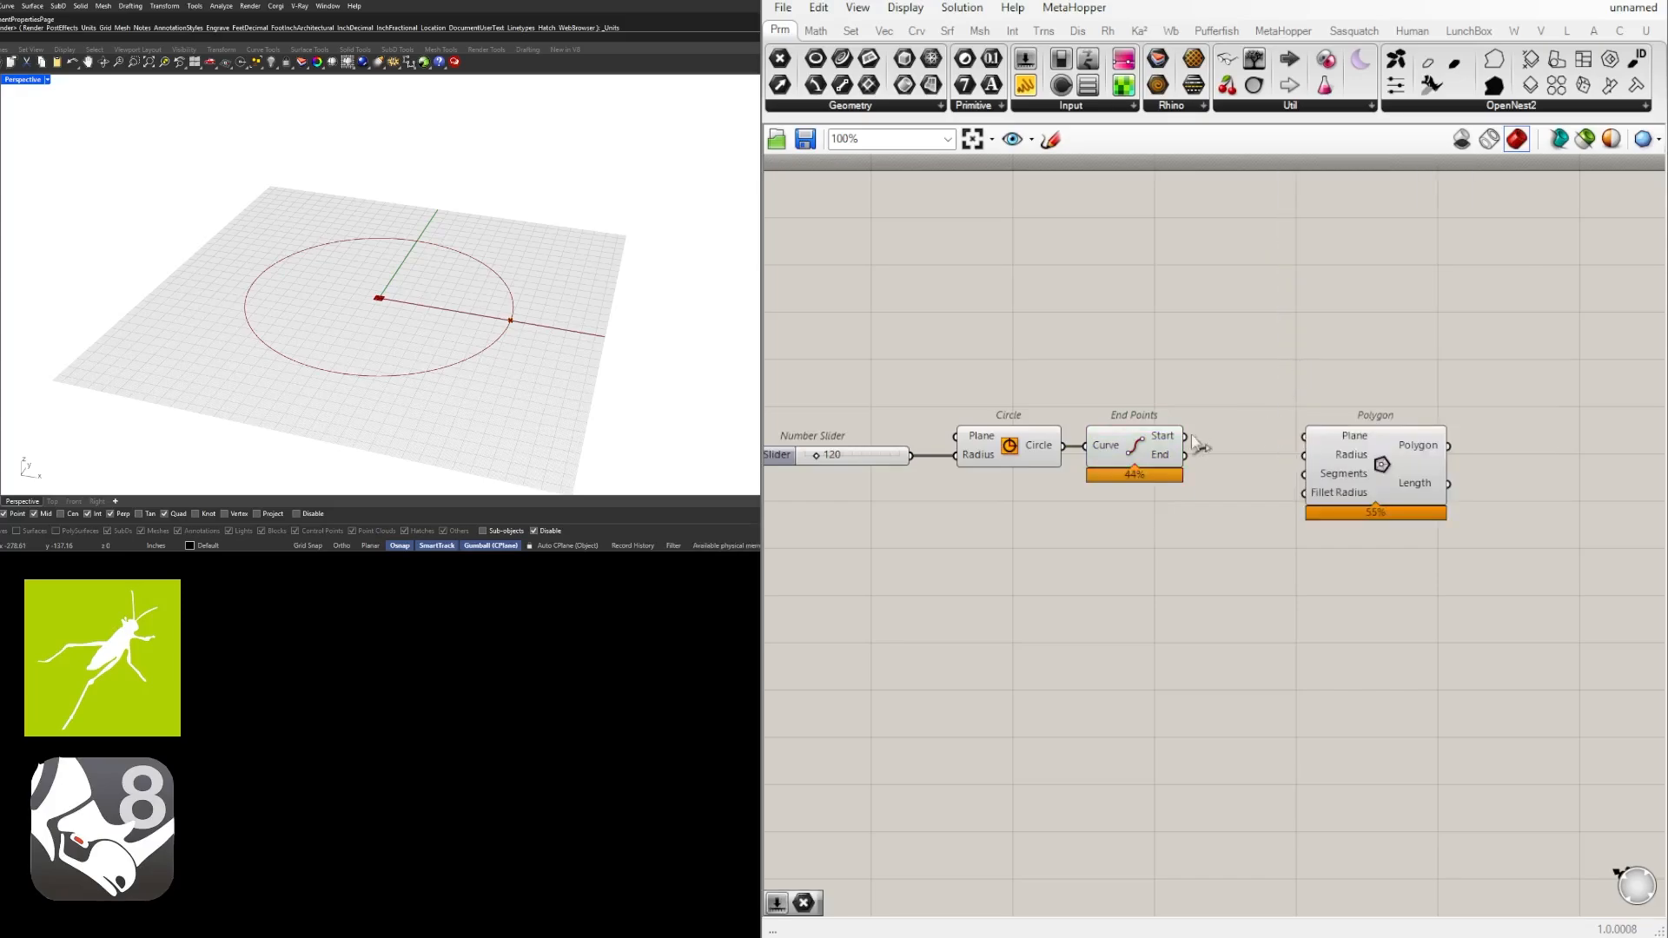
pyautogui.moveTo(1185, 436); pyautogui.dragTo(1387, 513)
pyautogui.click(1382, 463)
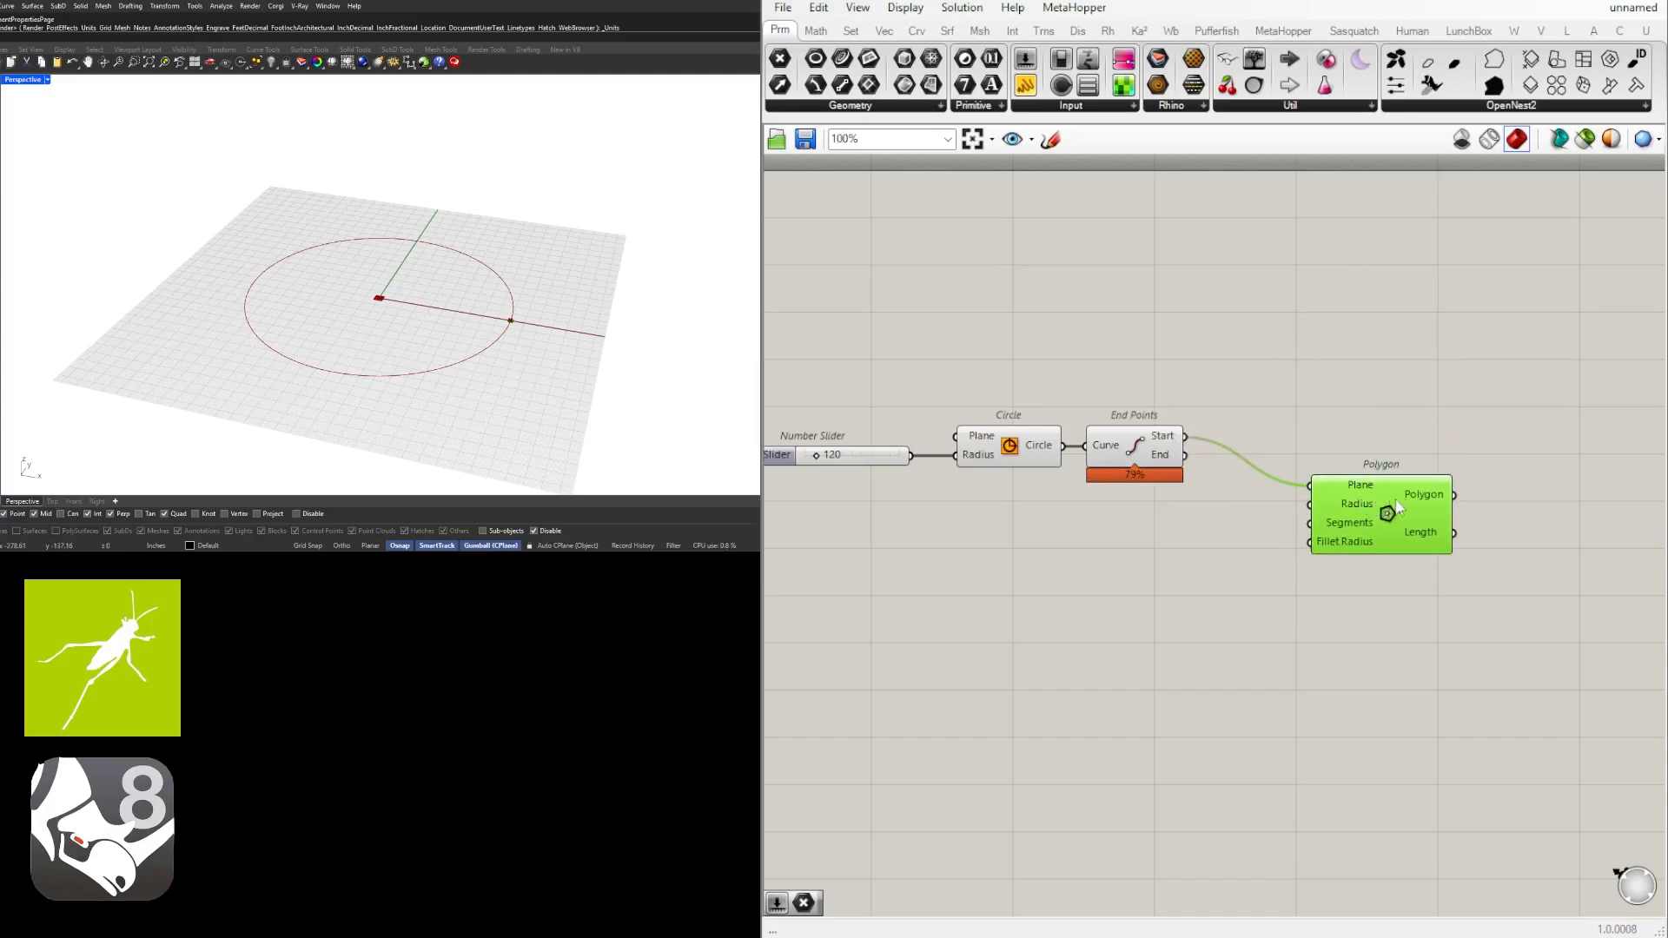
# Add a number slider with the value 15.00 and connect it to the Polygon's Radius input.
pyautogui.doubleClick(1194, 529)
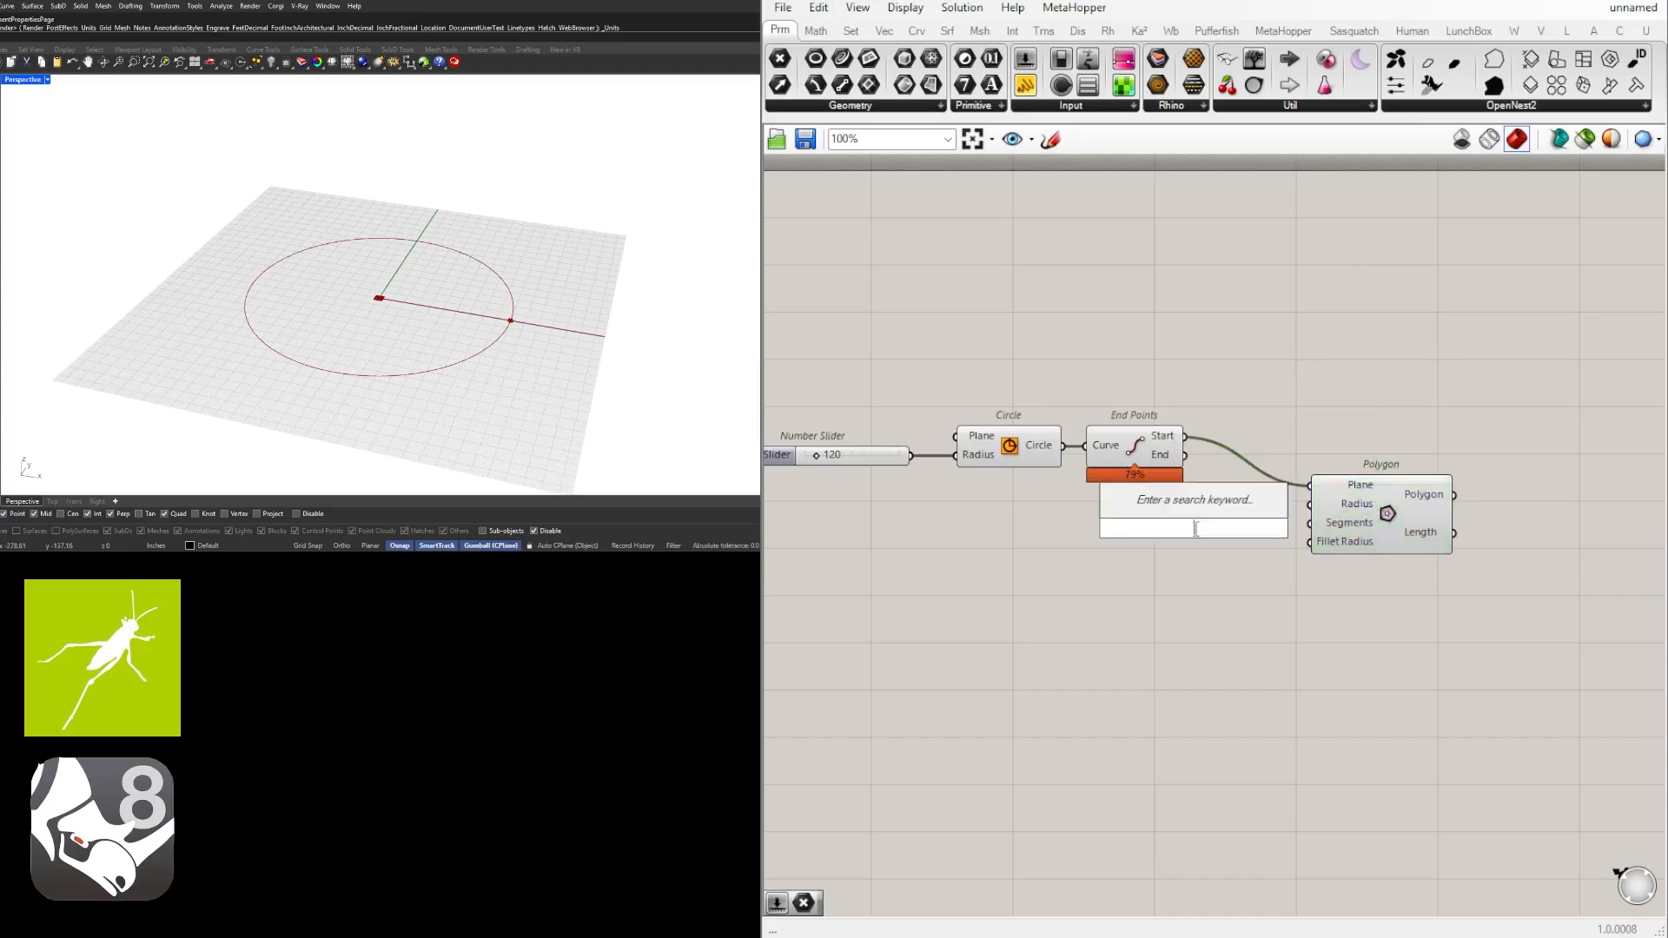
pyautogui.doubleClick(1159, 524)
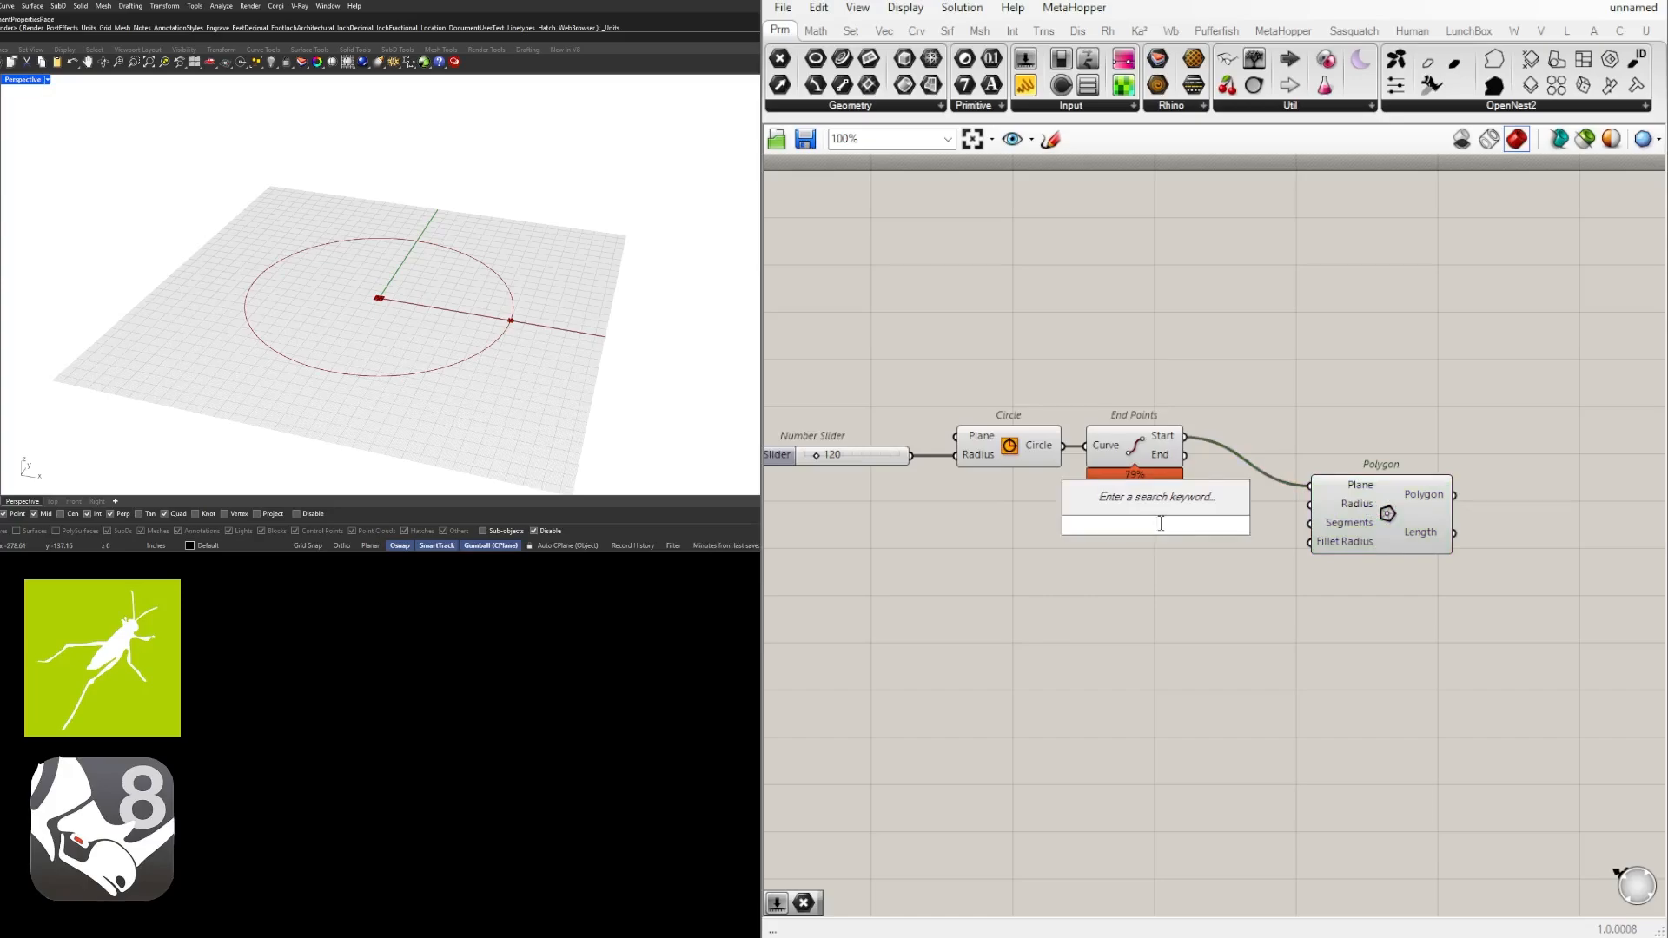
pyautogui.write('15.00')
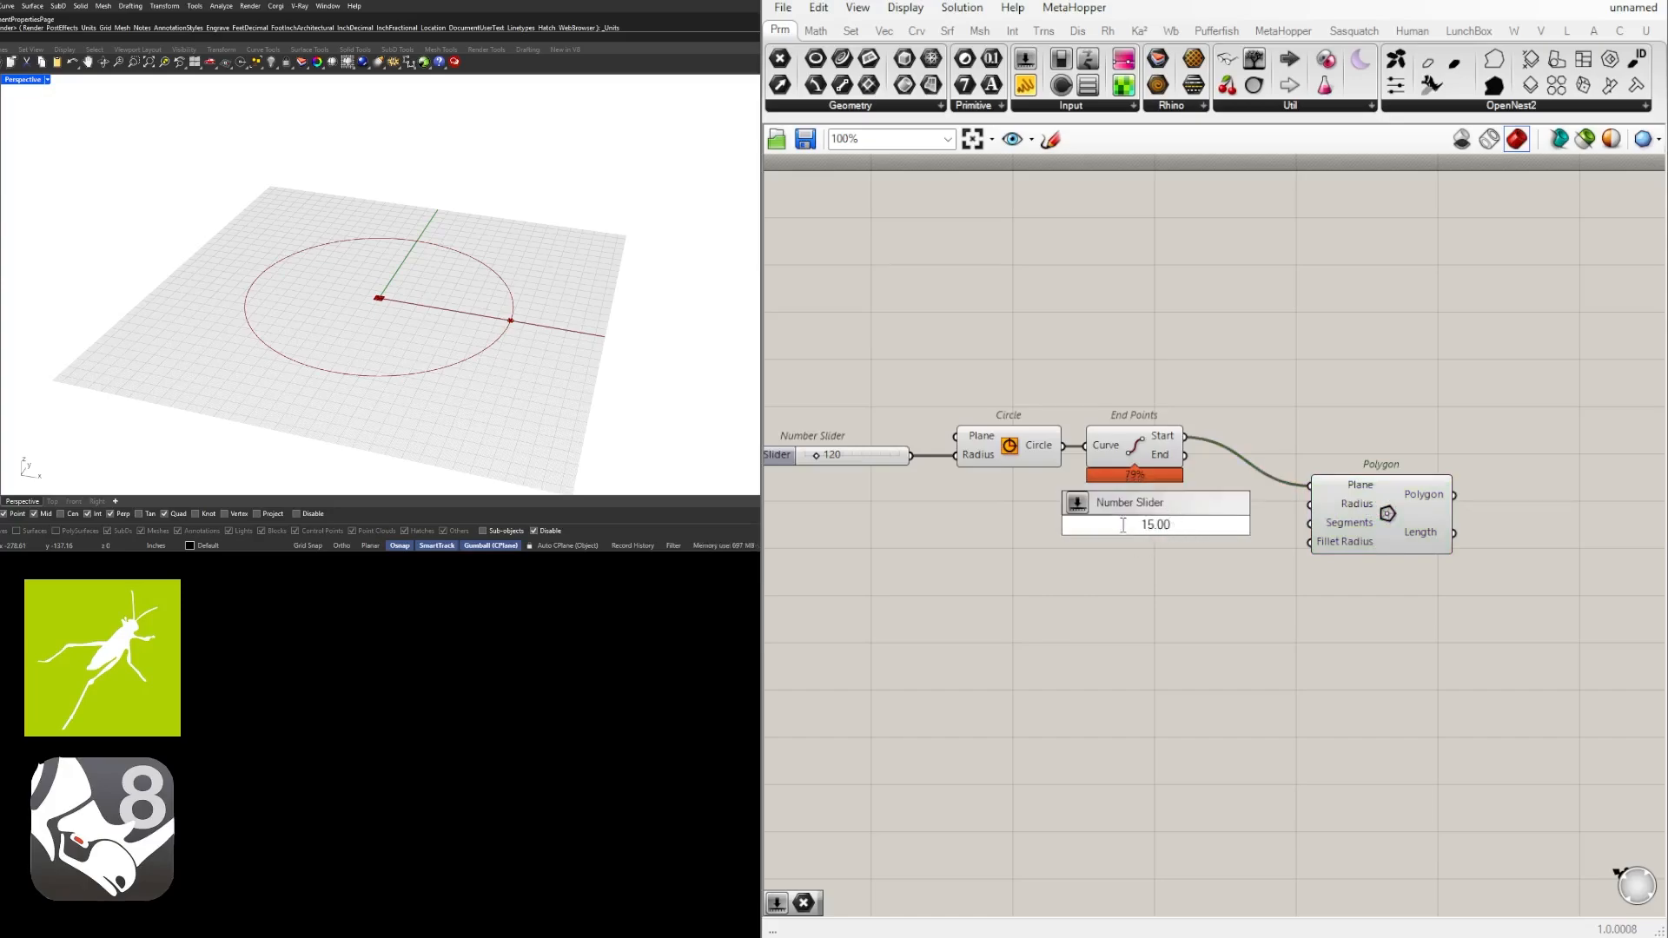
pyautogui.press('Return')
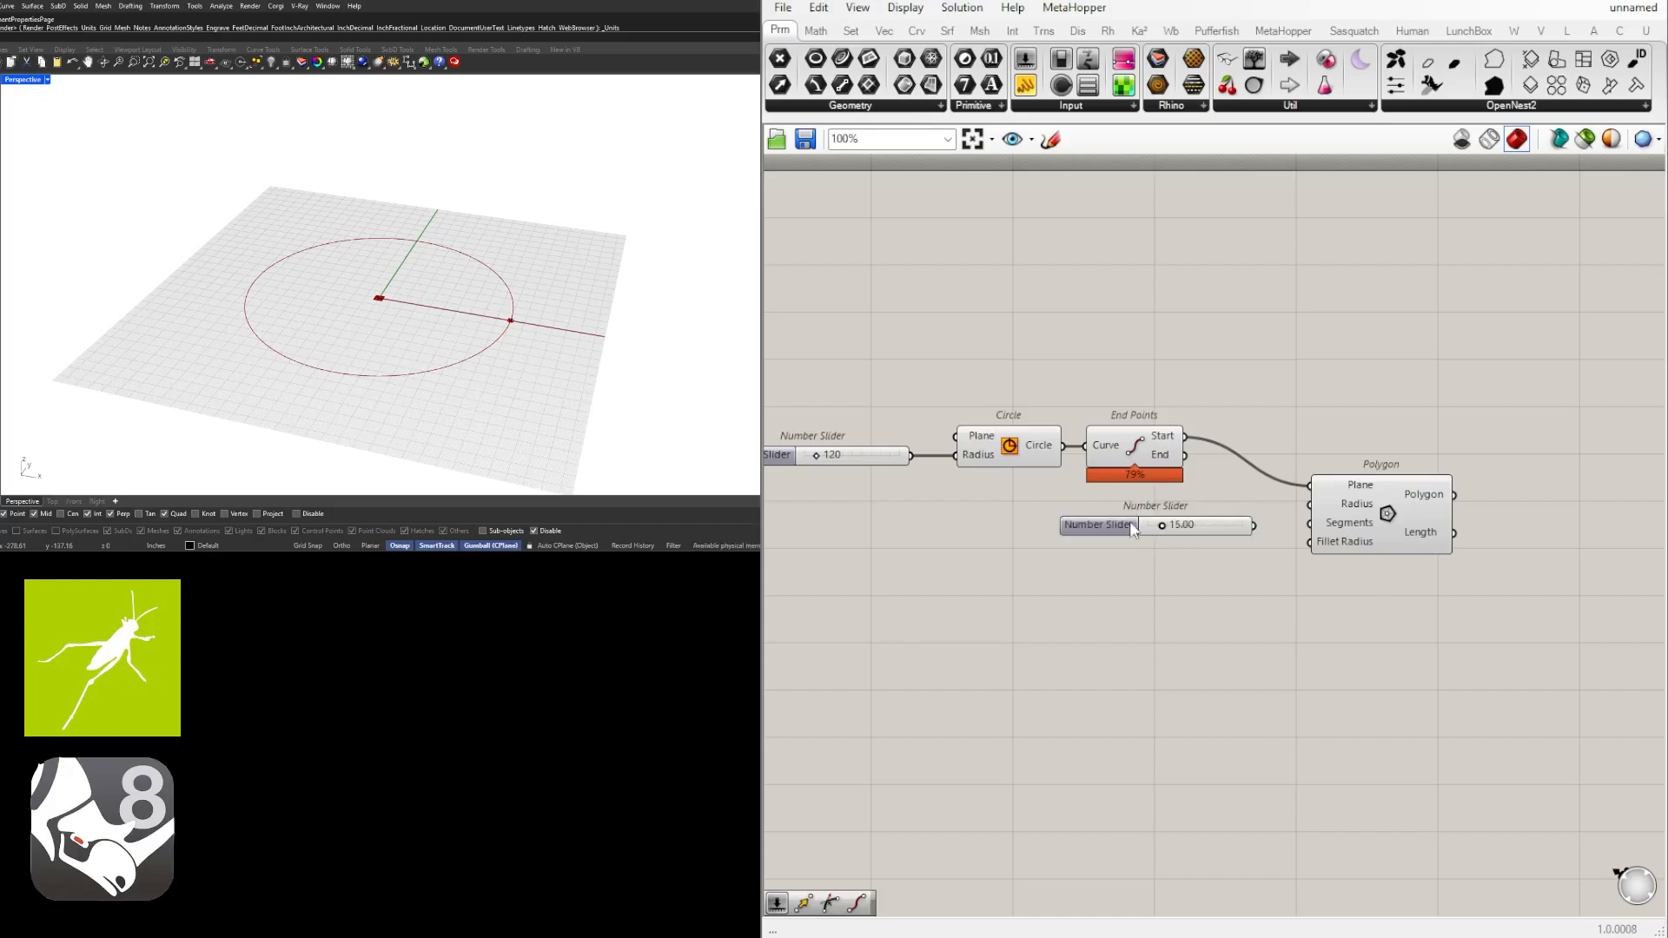
pyautogui.click(1216, 524)
pyautogui.scroll(4, 1225, 521)
pyautogui.moveTo(1222, 531); pyautogui.dragTo(1395, 537)
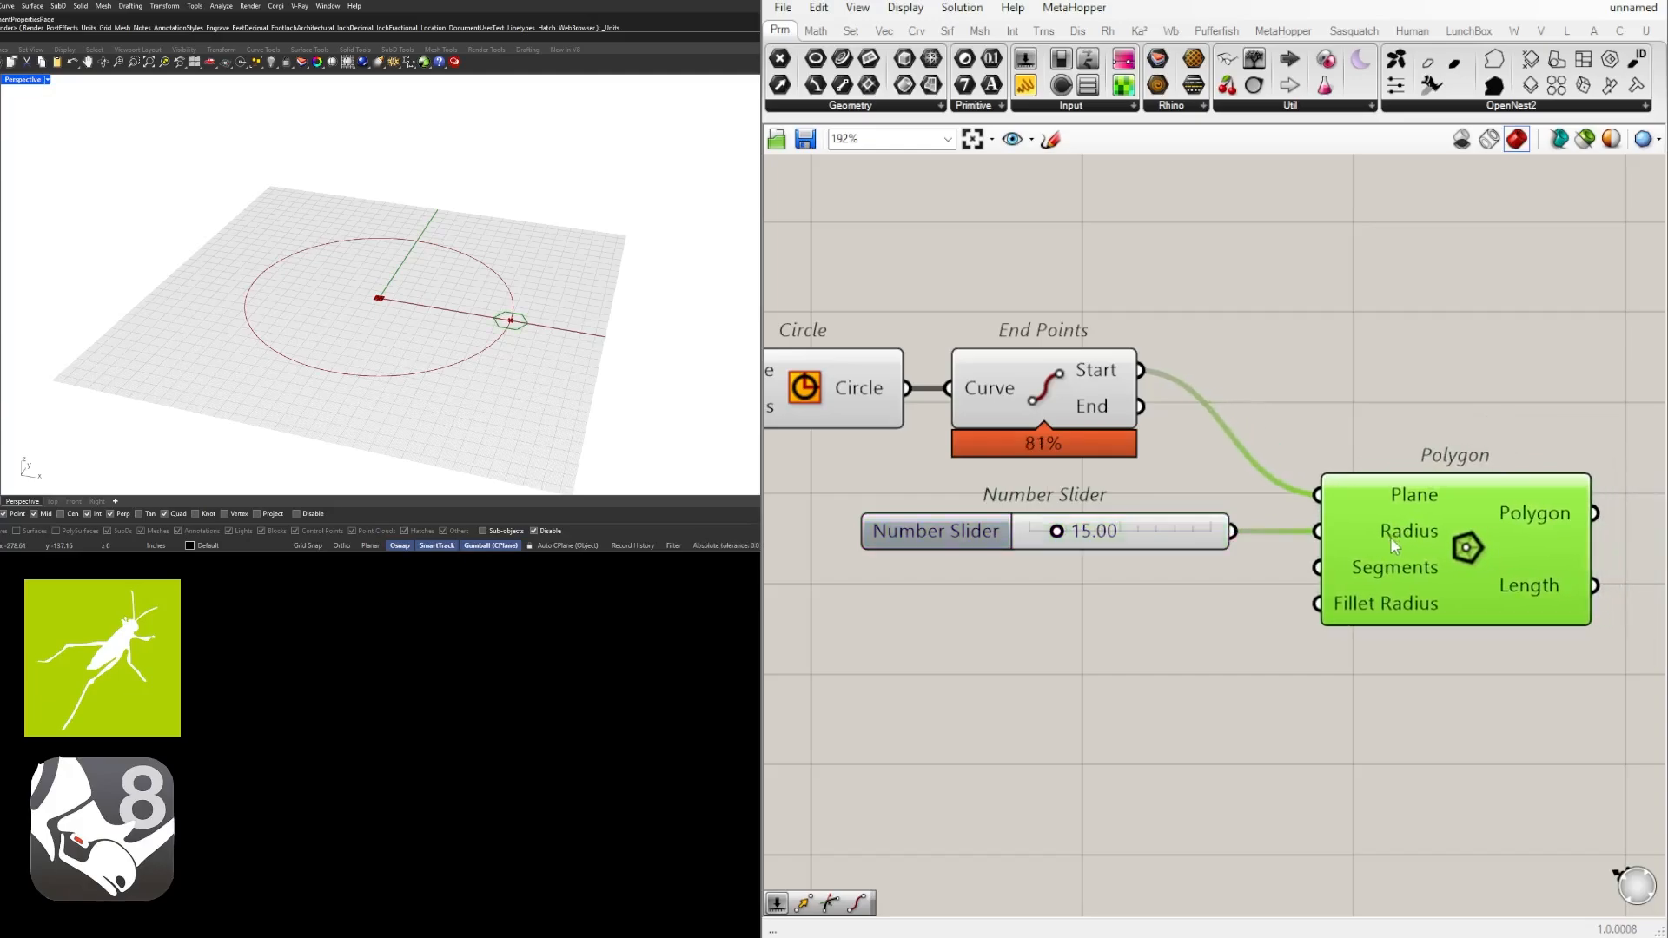
# Raise the polygon's radius slider to 21.41.
pyautogui.scroll(3, 1087, 534)
pyautogui.moveTo(1035, 530)
pyautogui.mouseDown()
pyautogui.moveTo(1091, 531)
pyautogui.moveTo(1057, 531)
pyautogui.mouseUp()
pyautogui.scroll(-2, 1057, 531)
pyautogui.scroll(-2, 1360, 517)
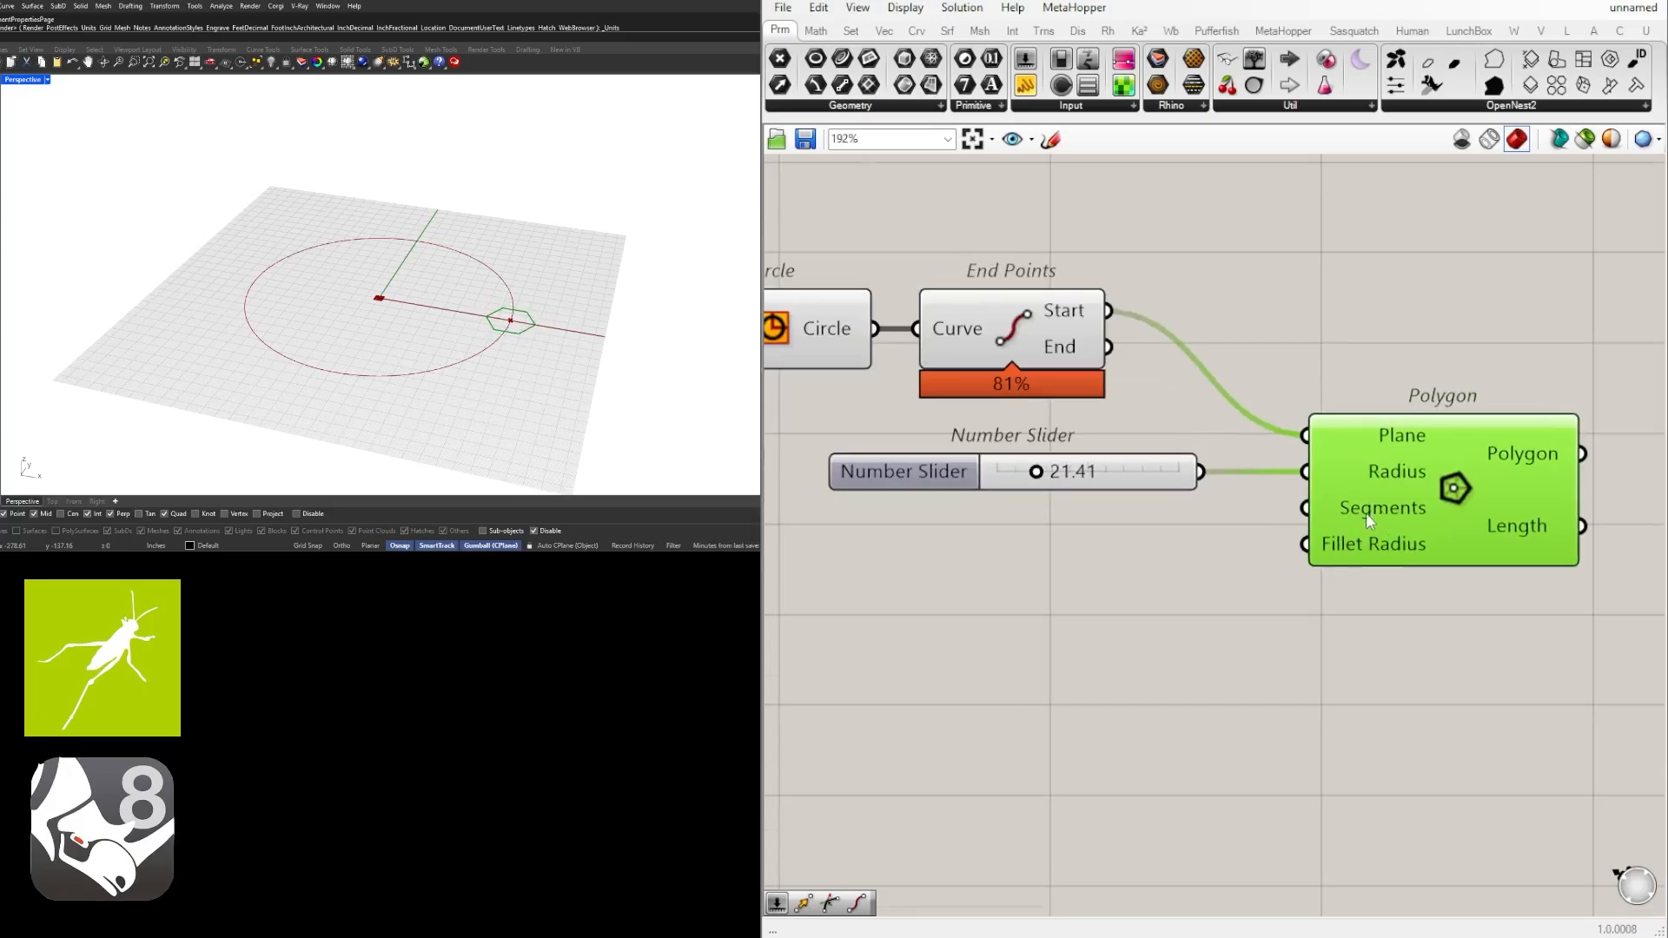
# Add an integer slider with minimum 3 and value 6 beneath the radius slider and connect it to the Polygon's Segments input.
pyautogui.doubleClick(1112, 535)
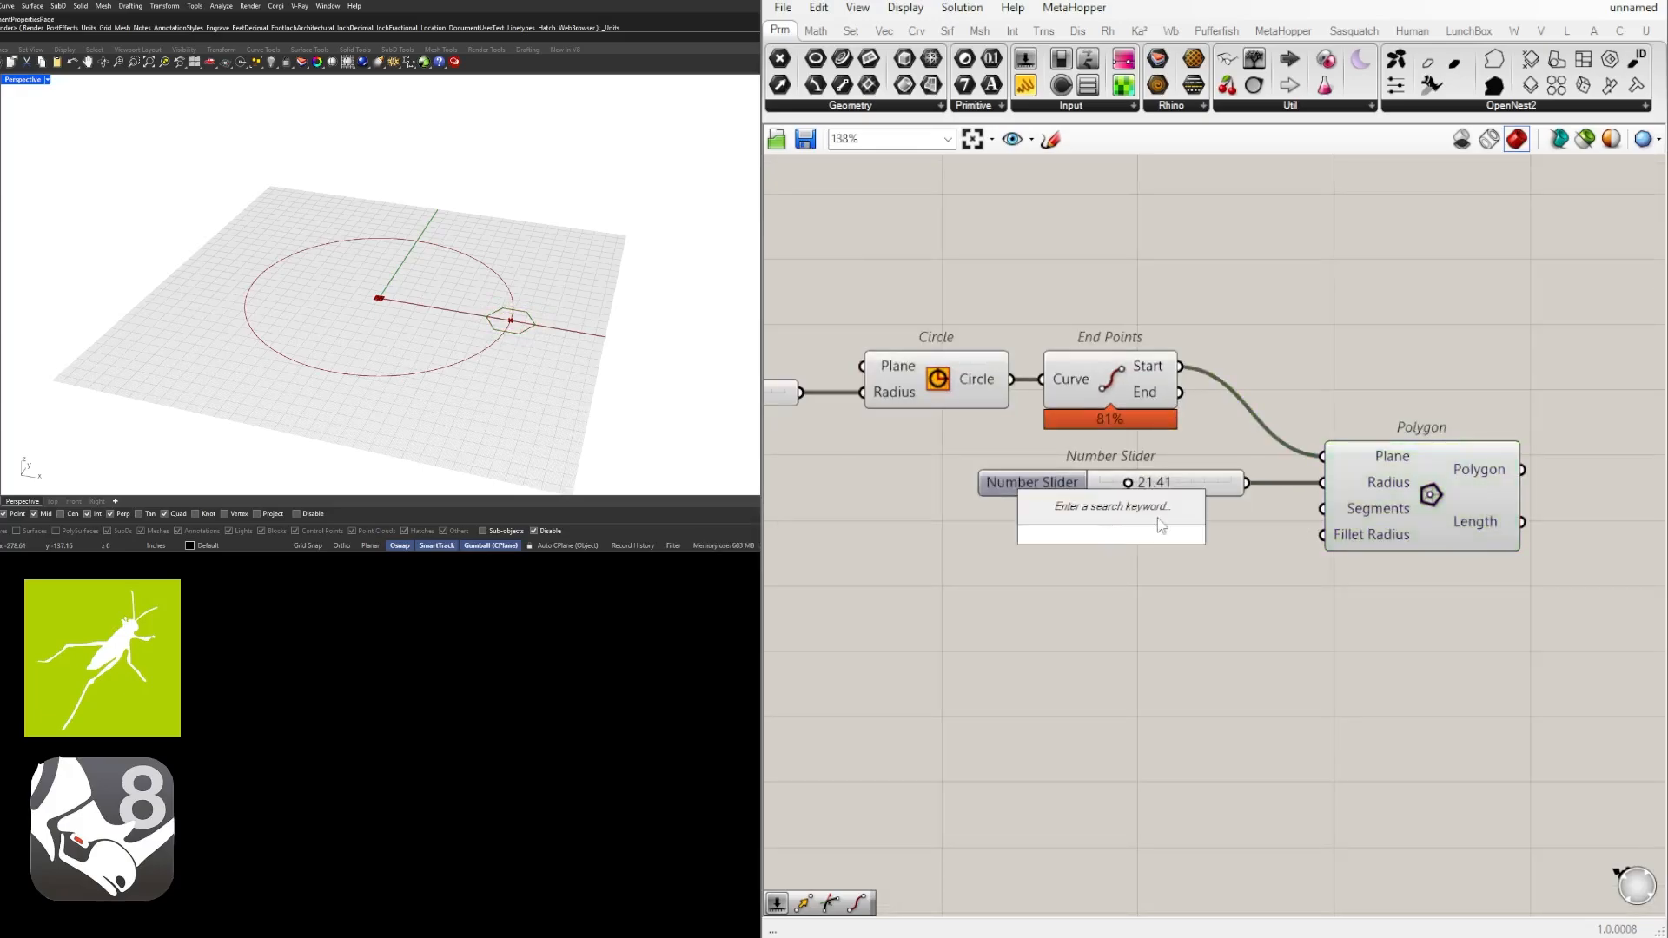
pyautogui.write('3<6<')
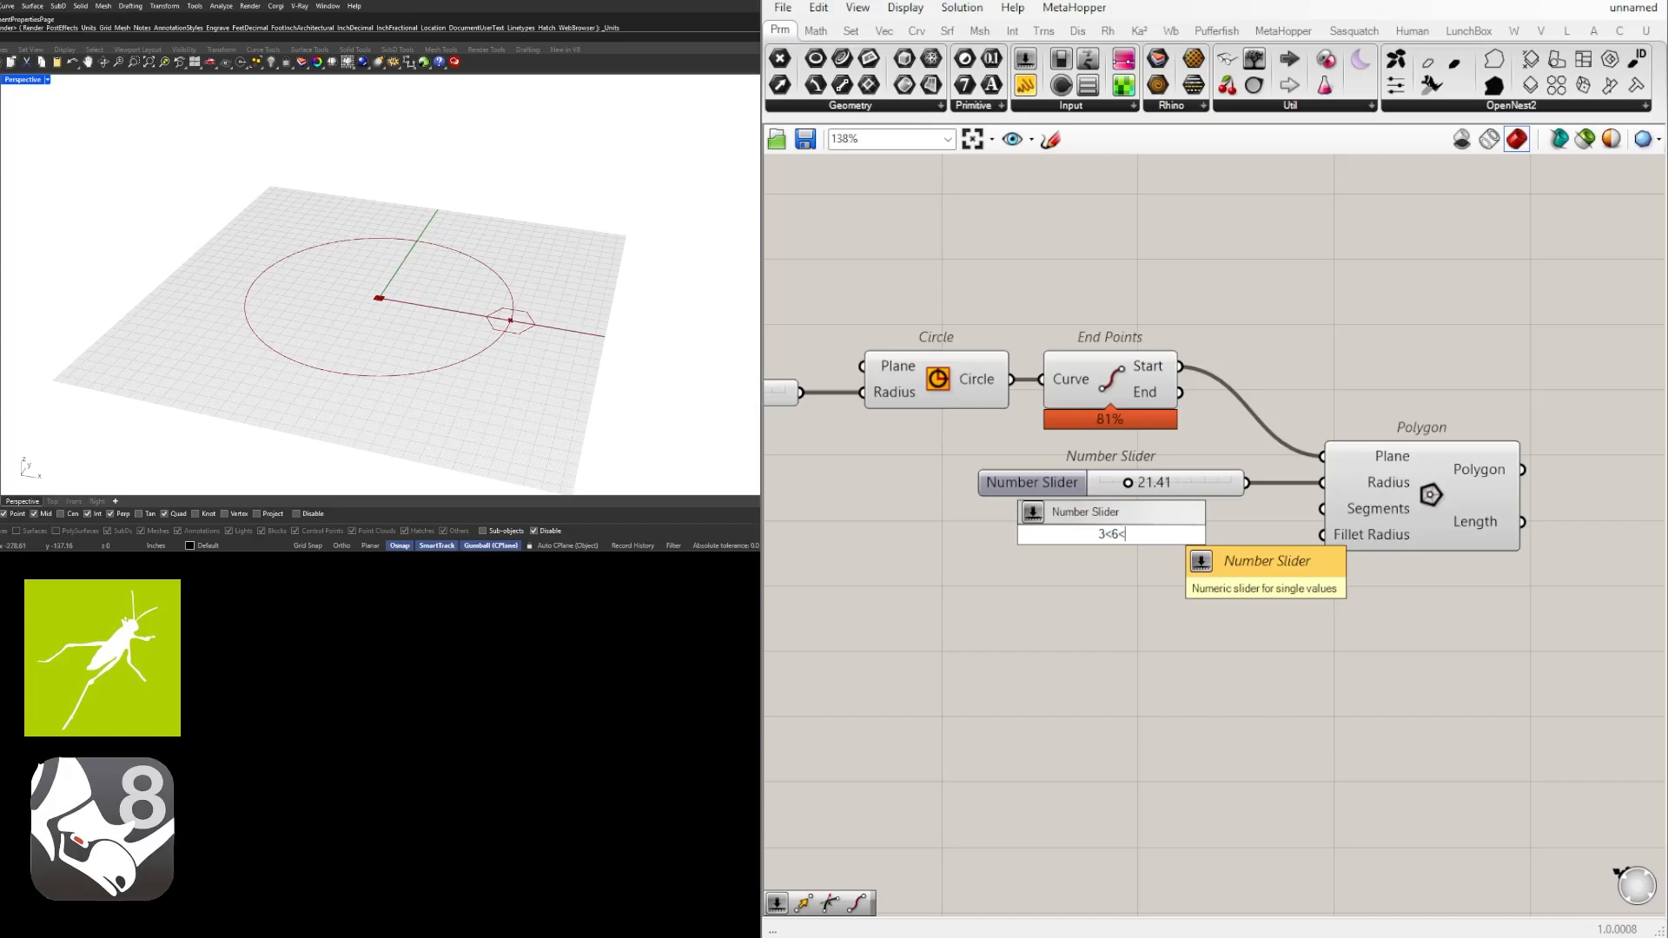
pyautogui.write('0')
pyautogui.press('Return')
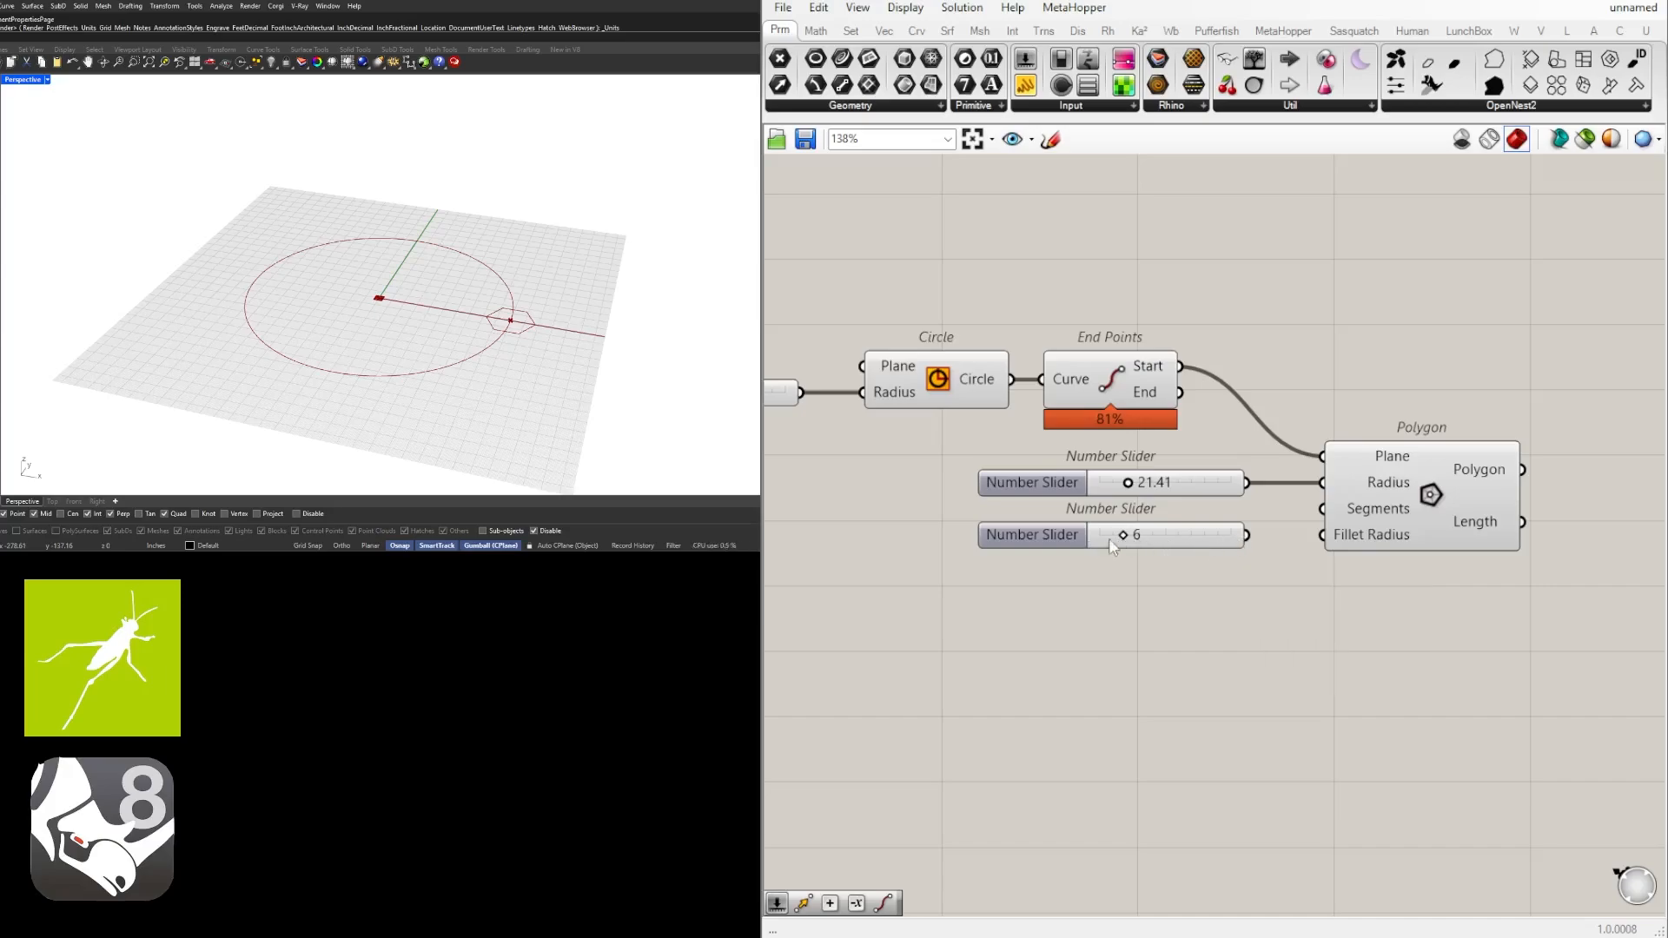
pyautogui.moveTo(1251, 536); pyautogui.dragTo(1321, 508)
pyautogui.moveTo(1127, 541)
pyautogui.mouseDown()
pyautogui.moveTo(1229, 538)
pyautogui.moveTo(1126, 544)
pyautogui.mouseUp()
pyautogui.moveTo(1423, 507); pyautogui.dragTo(1416, 507)
# Rearrange the canvas so the Circle and its radius slider sit higher than the End Points component, leaving the row above Polygon free.
pyautogui.moveTo(501, 282); pyautogui.dragTo(530, 334, button='right')
pyautogui.scroll(4, 530, 335)
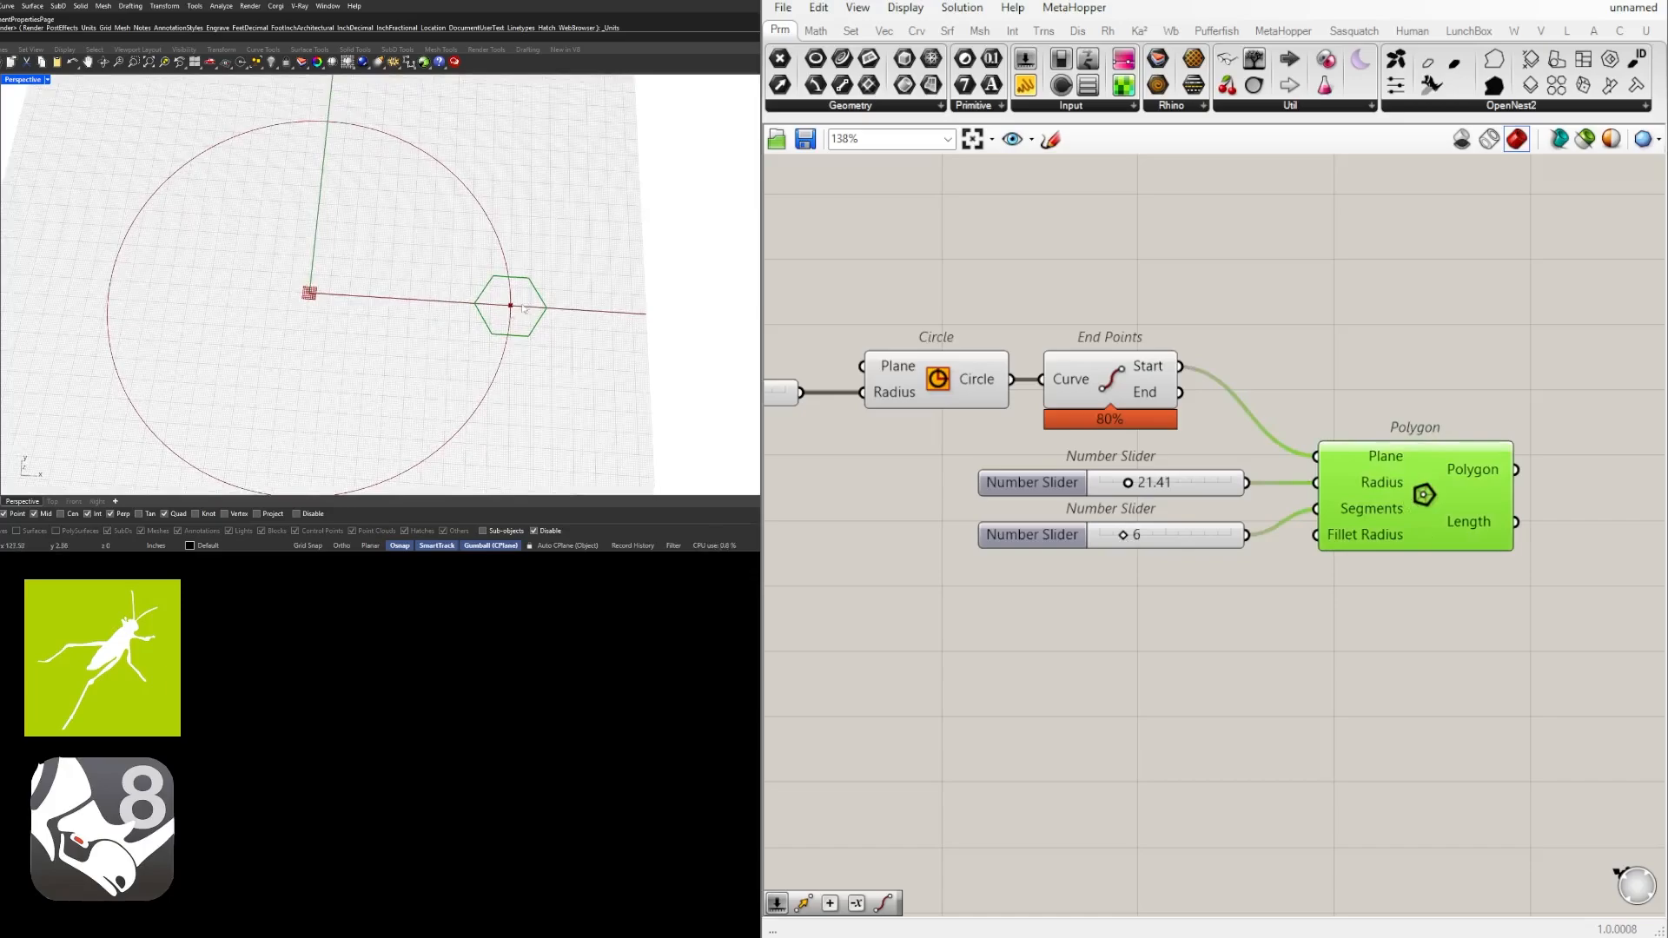
pyautogui.moveTo(1217, 569); pyautogui.dragTo(967, 556, button='right')
pyautogui.moveTo(1244, 468); pyautogui.dragTo(1276, 466)
pyautogui.scroll(-4, 1269, 685)
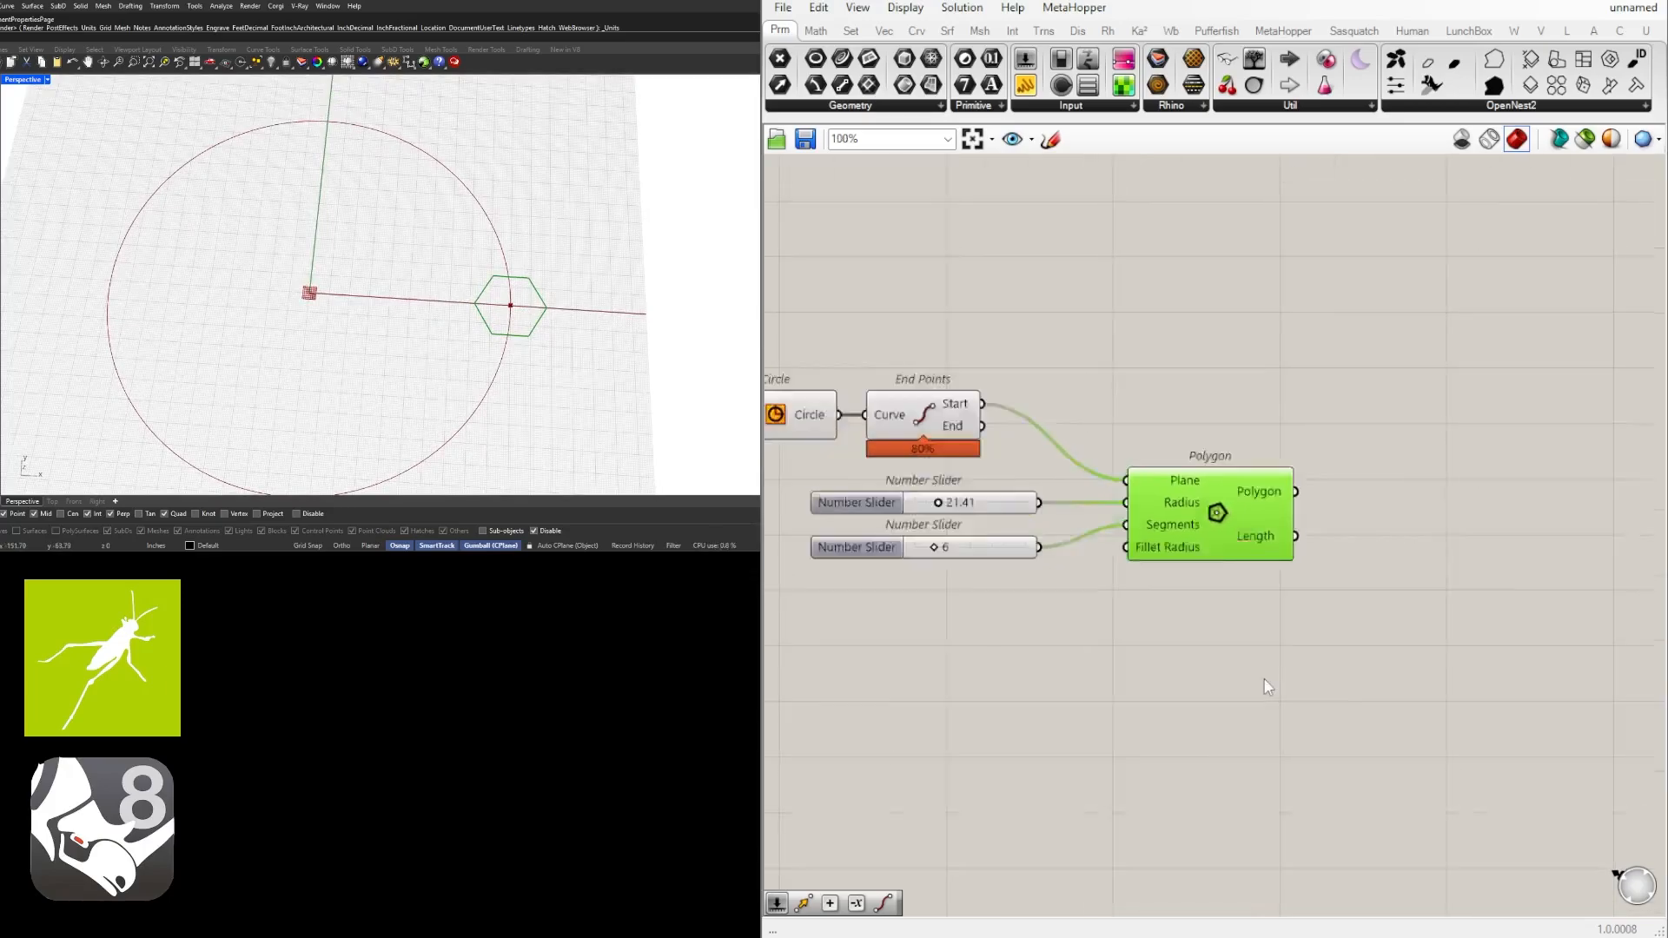
pyautogui.moveTo(951, 469); pyautogui.dragTo(1025, 479, button='right')
pyautogui.moveTo(1025, 479); pyautogui.dragTo(886, 424)
pyautogui.moveTo(1041, 445); pyautogui.dragTo(1011, 385)
# Add a Curve Array component beyond the Polygon and connect the Circle output to its Curve input.
pyautogui.click(1364, 409)
pyautogui.doubleClick(1370, 408)
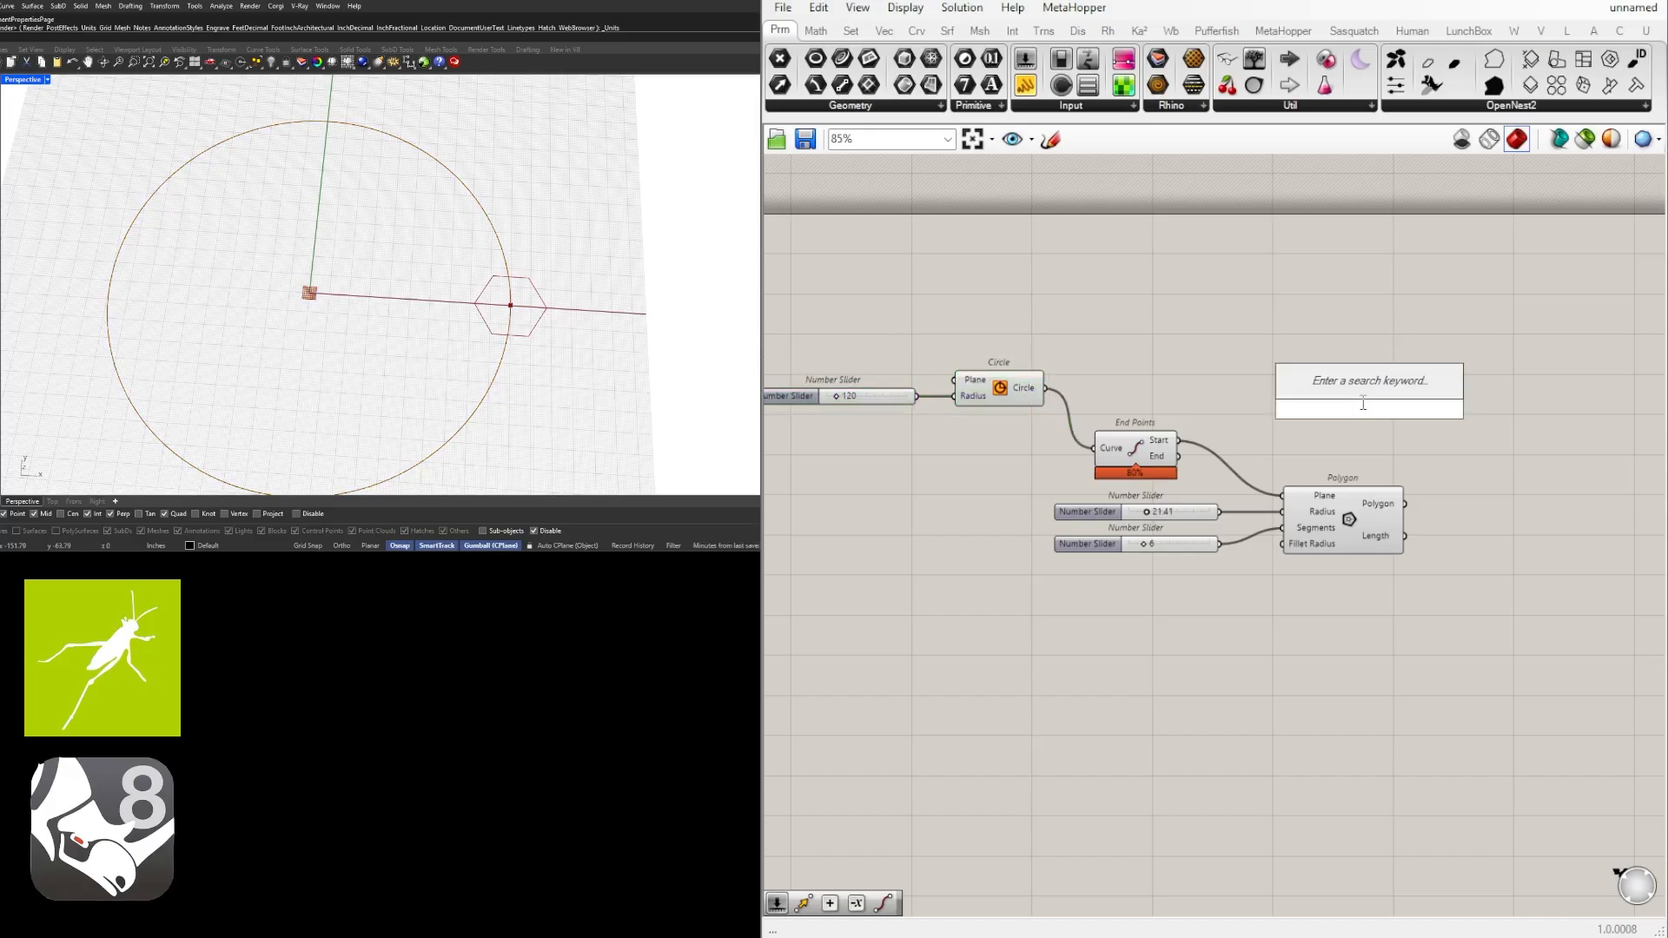
pyautogui.write('arra')
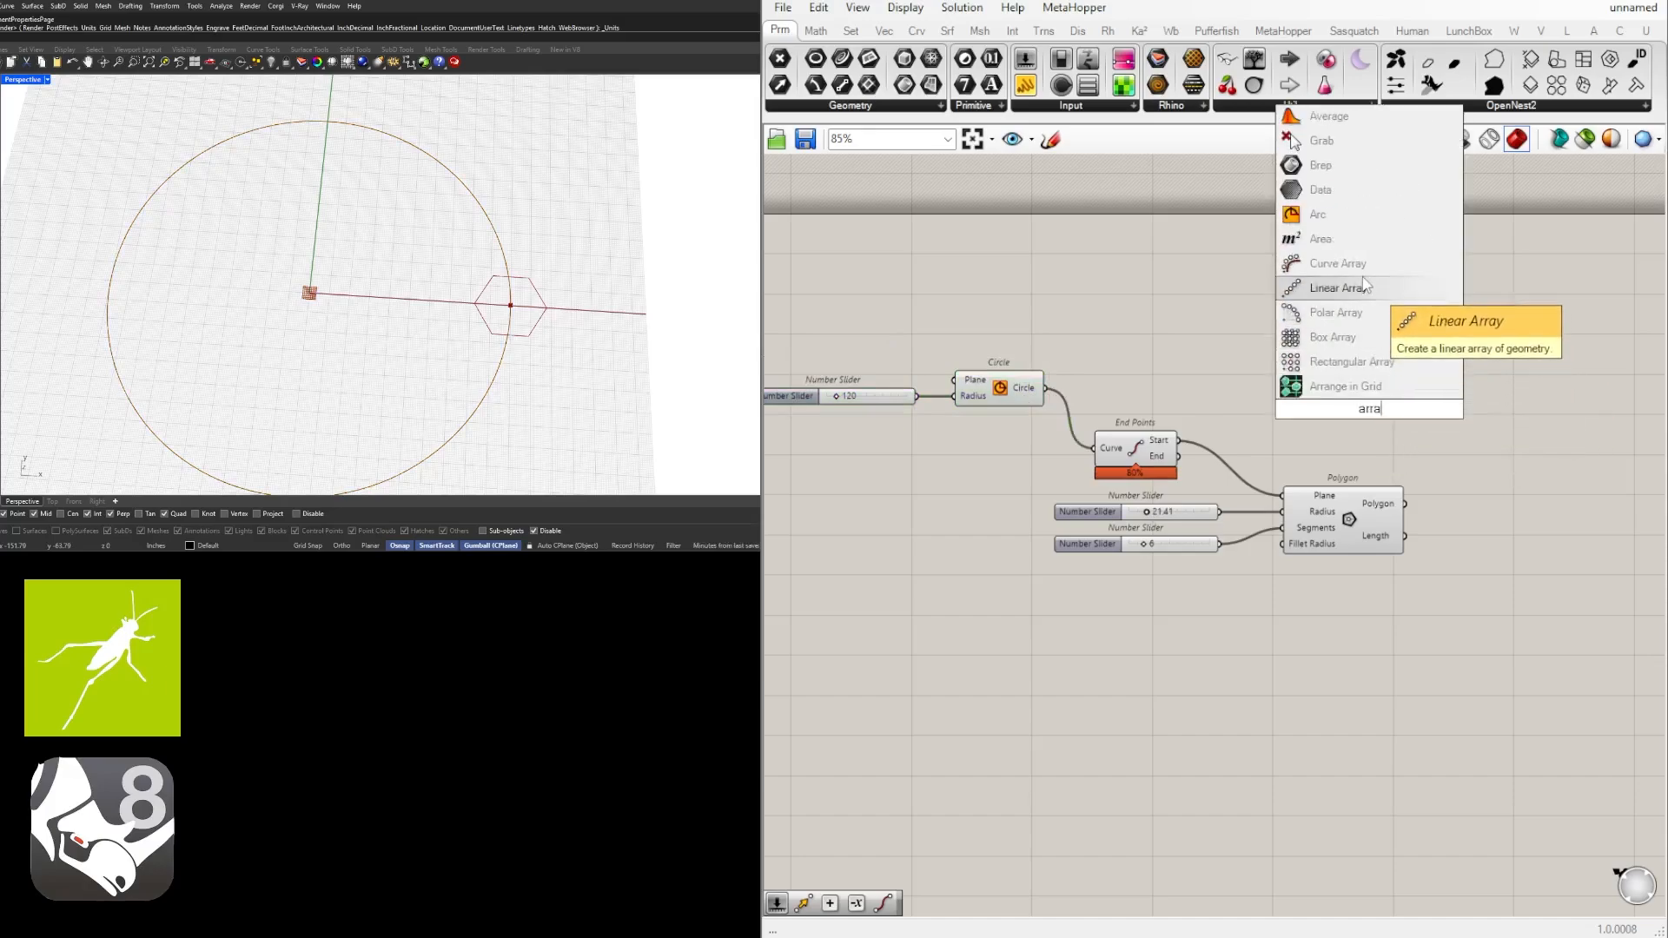
pyautogui.click(1366, 275)
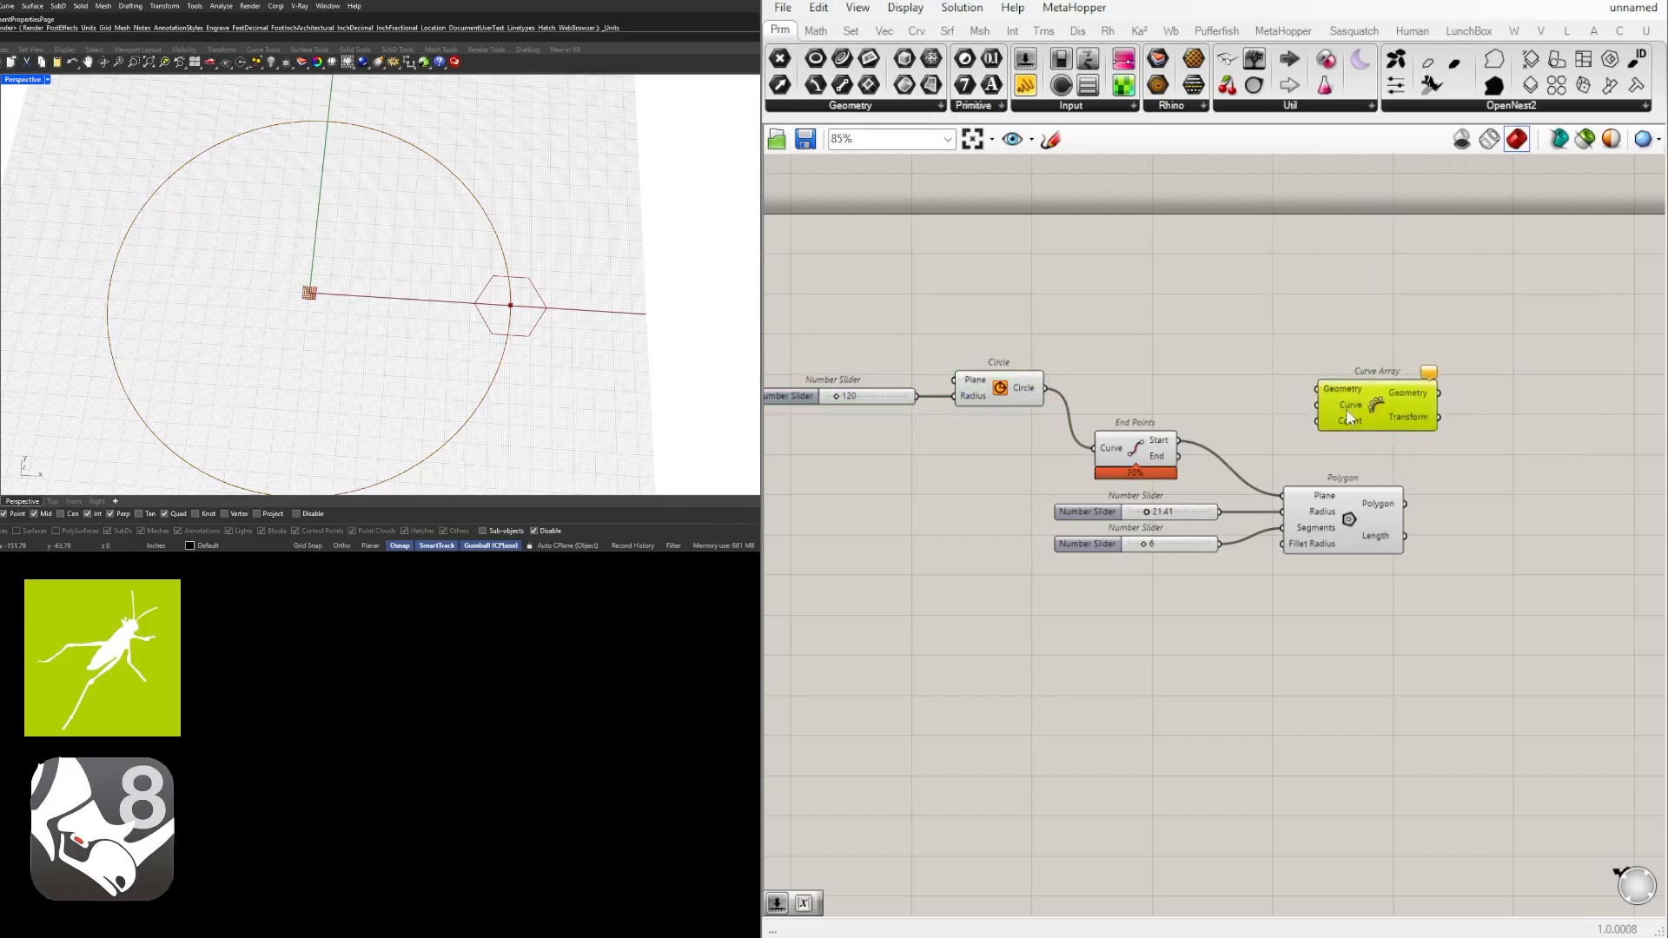
pyautogui.moveTo(1346, 408); pyautogui.dragTo(1538, 432)
pyautogui.click(1386, 353)
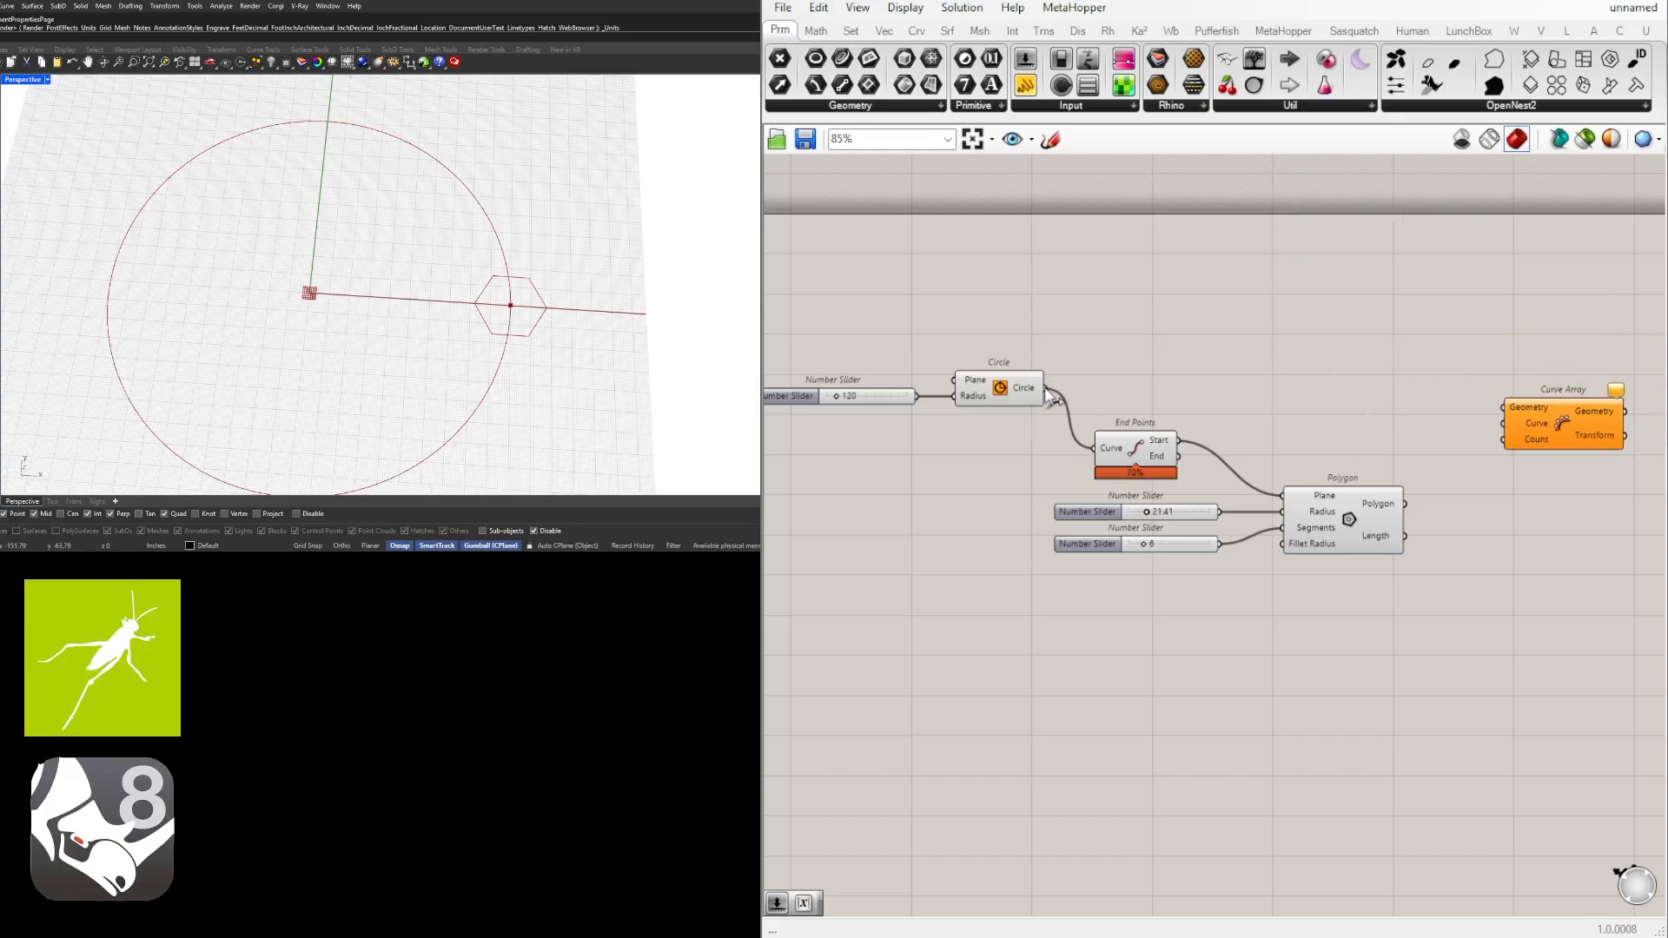
pyautogui.moveTo(1047, 391); pyautogui.dragTo(1574, 486)
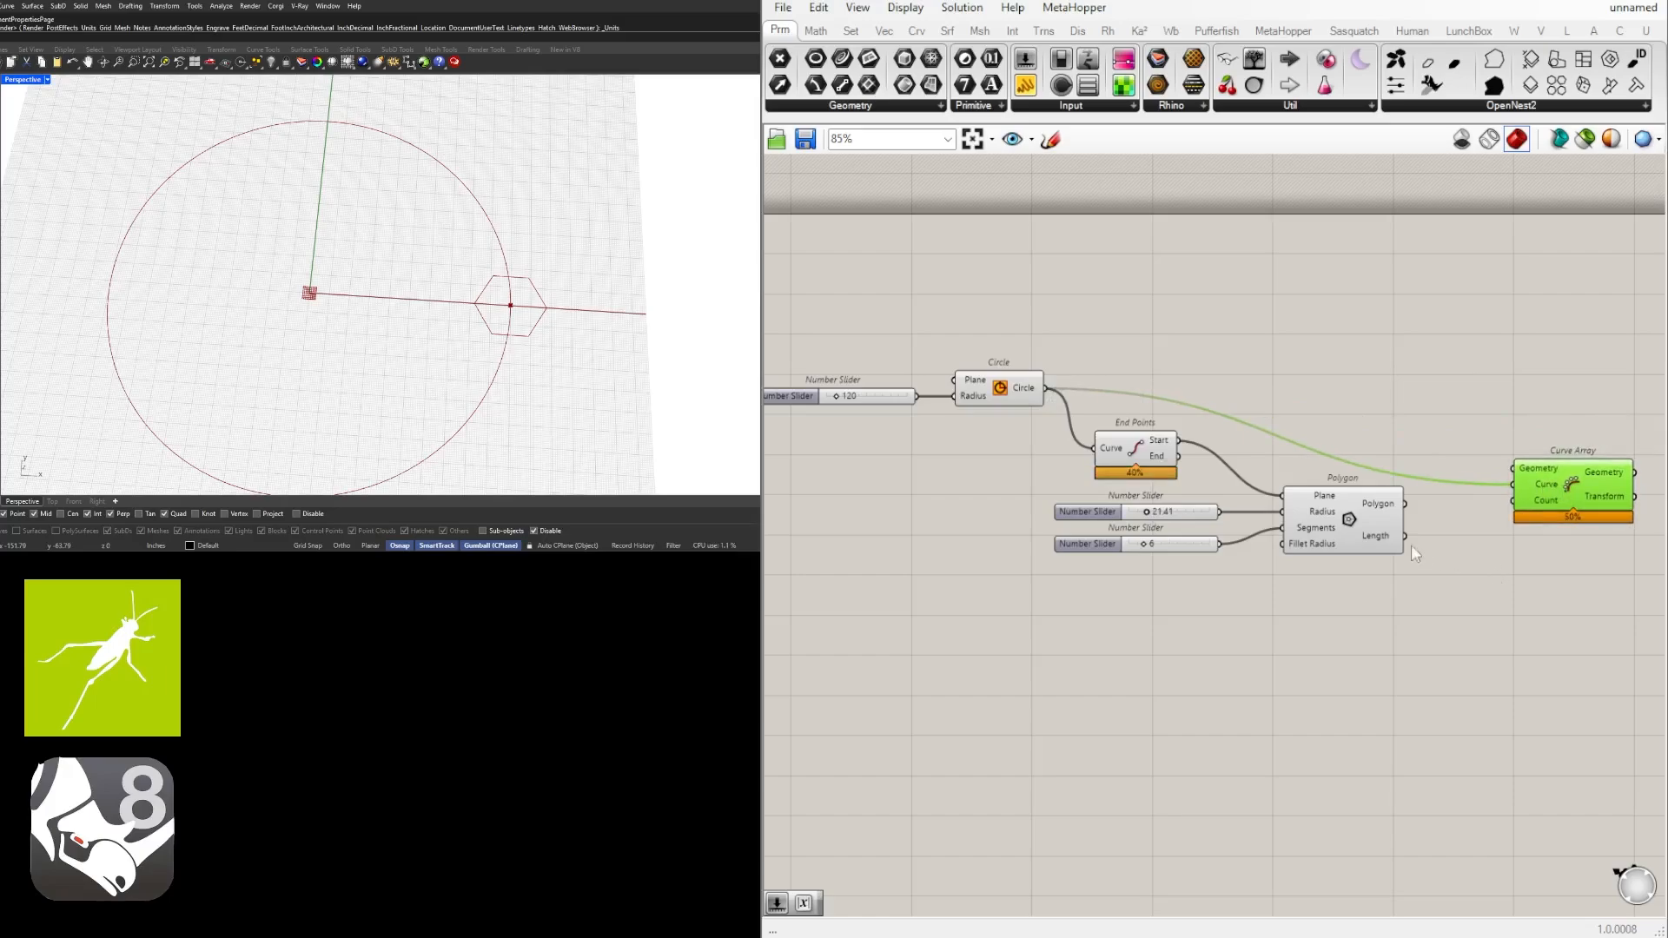
# Connect the Polygon output to the Curve Array's Geometry input and move the Curve Array up in line with the Circle.
pyautogui.click(1369, 510)
pyautogui.moveTo(1410, 511); pyautogui.dragTo(1256, 502, button='right')
pyautogui.moveTo(1254, 497); pyautogui.dragTo(1435, 385)
pyautogui.click(1117, 413)
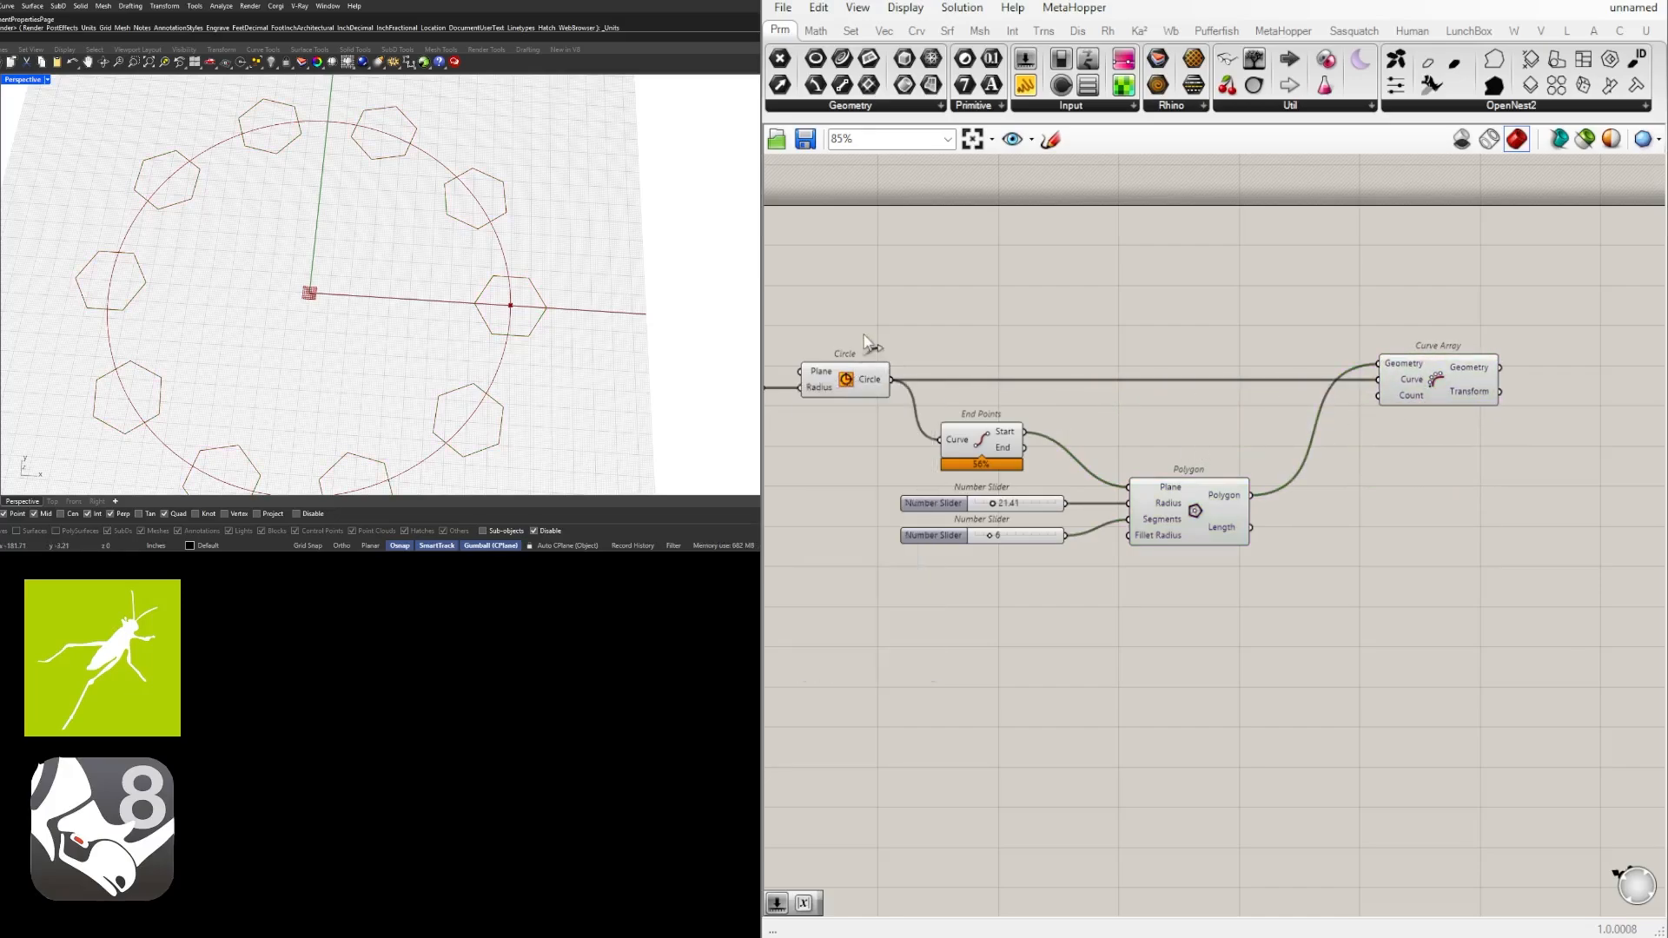
# Examine what Circle, End Points, Polygon and Curve Array each contribute by selecting them in turn and viewing the arrayed polygons.
pyautogui.click(862, 382)
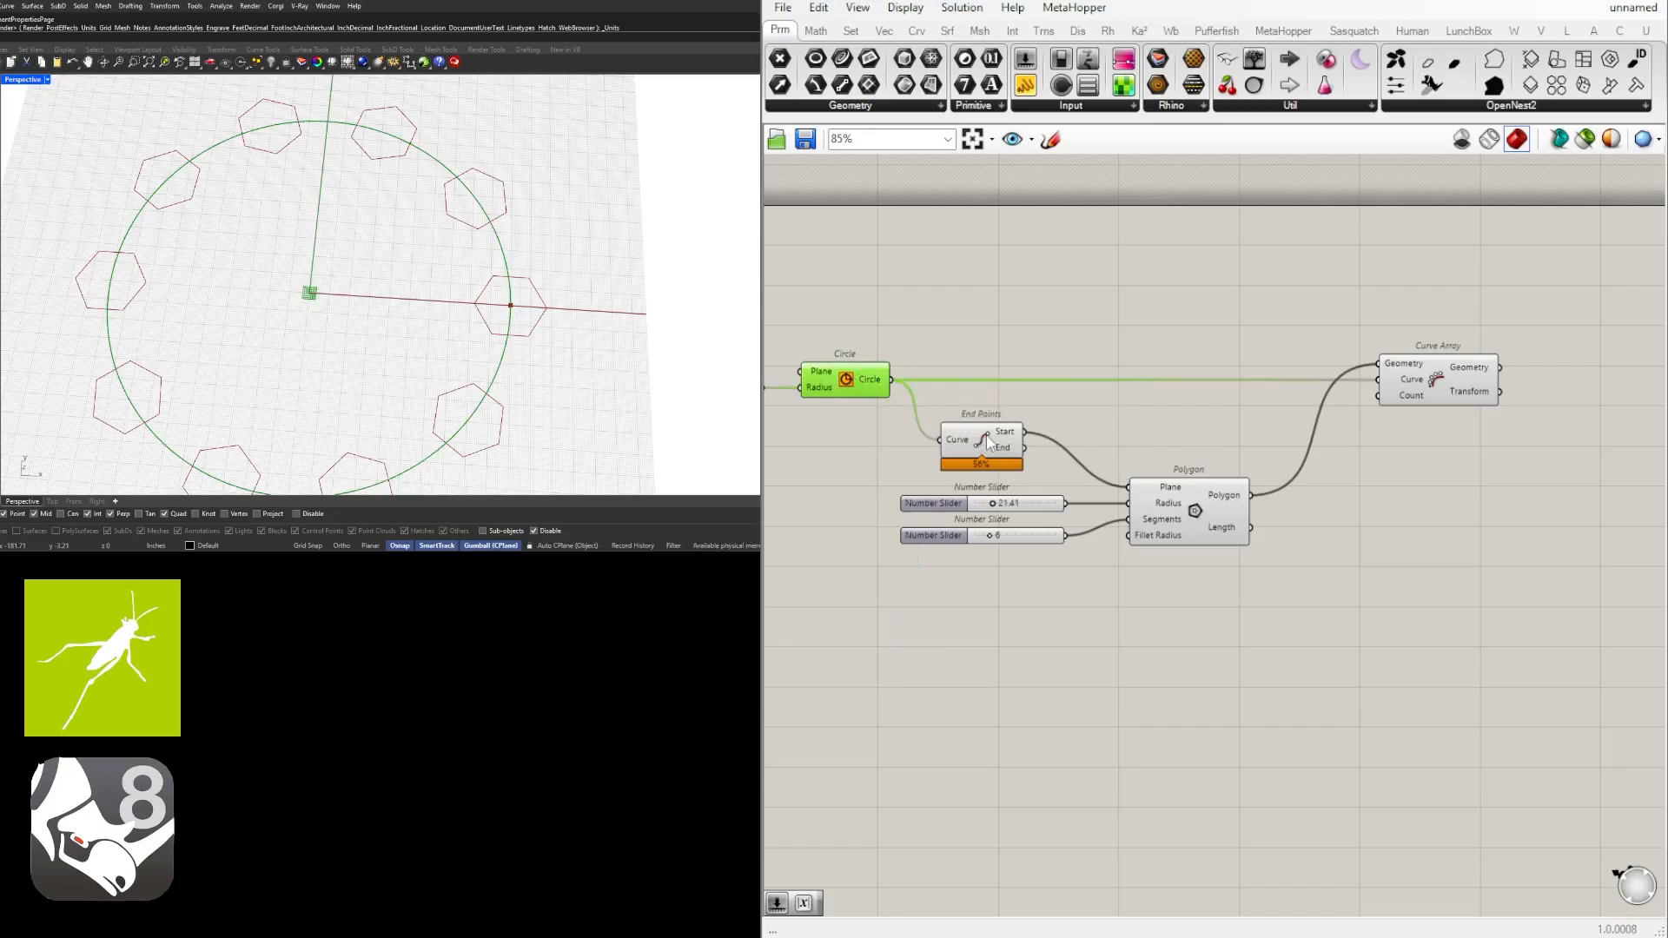
pyautogui.click(988, 443)
pyautogui.click(1196, 494)
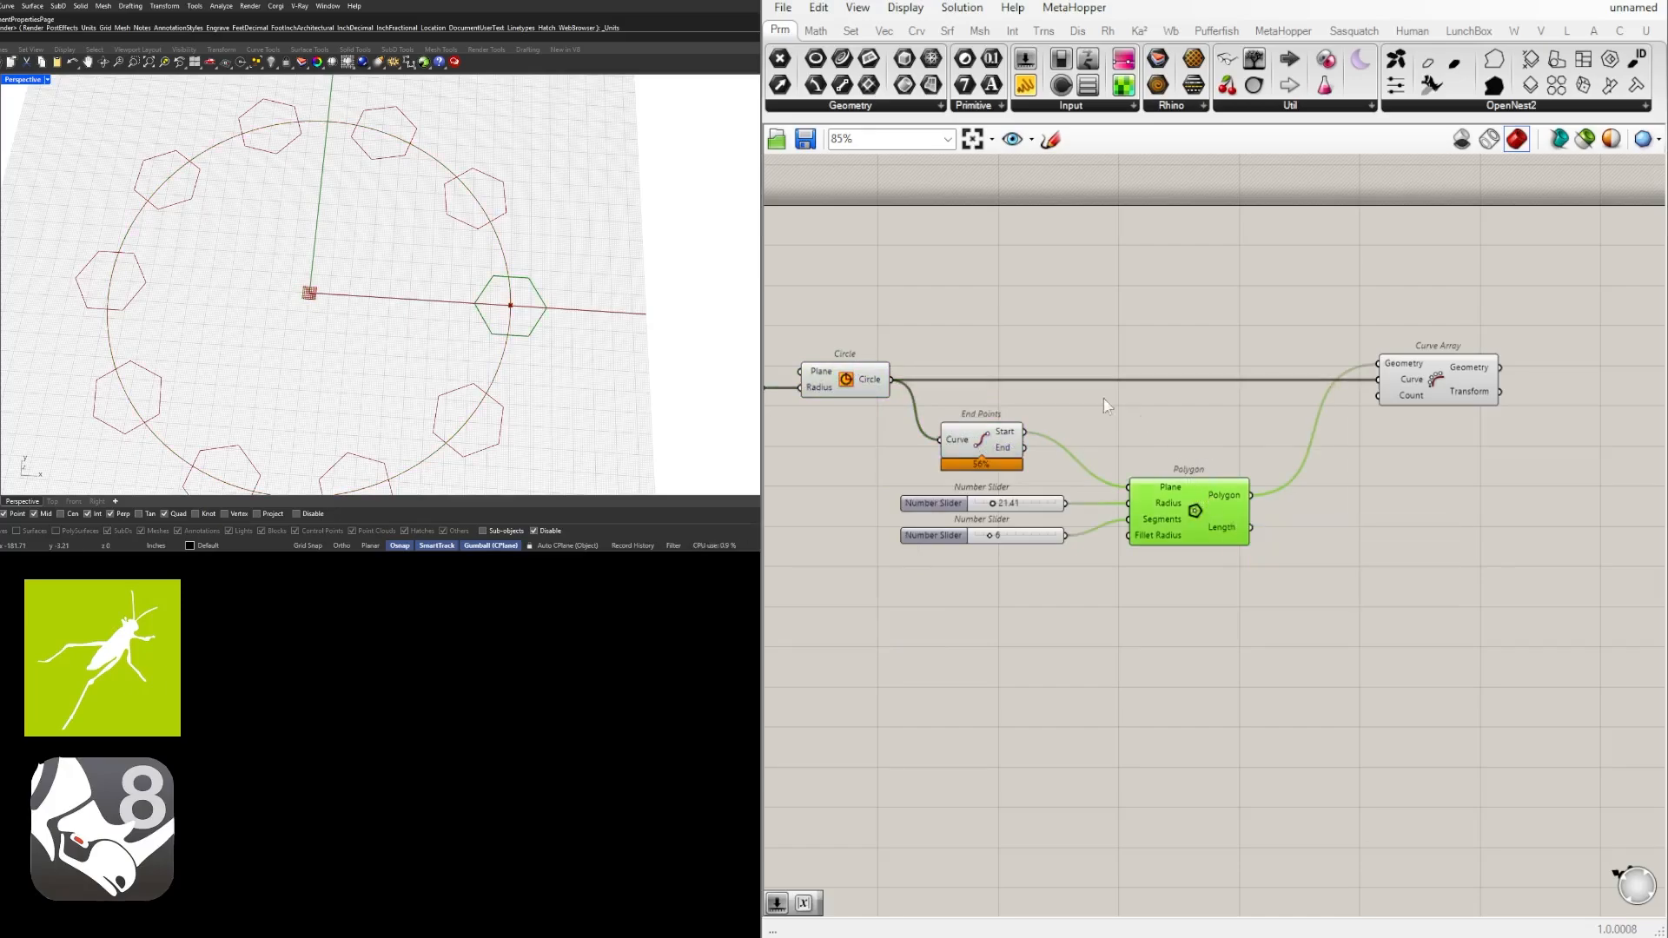
pyautogui.click(1443, 382)
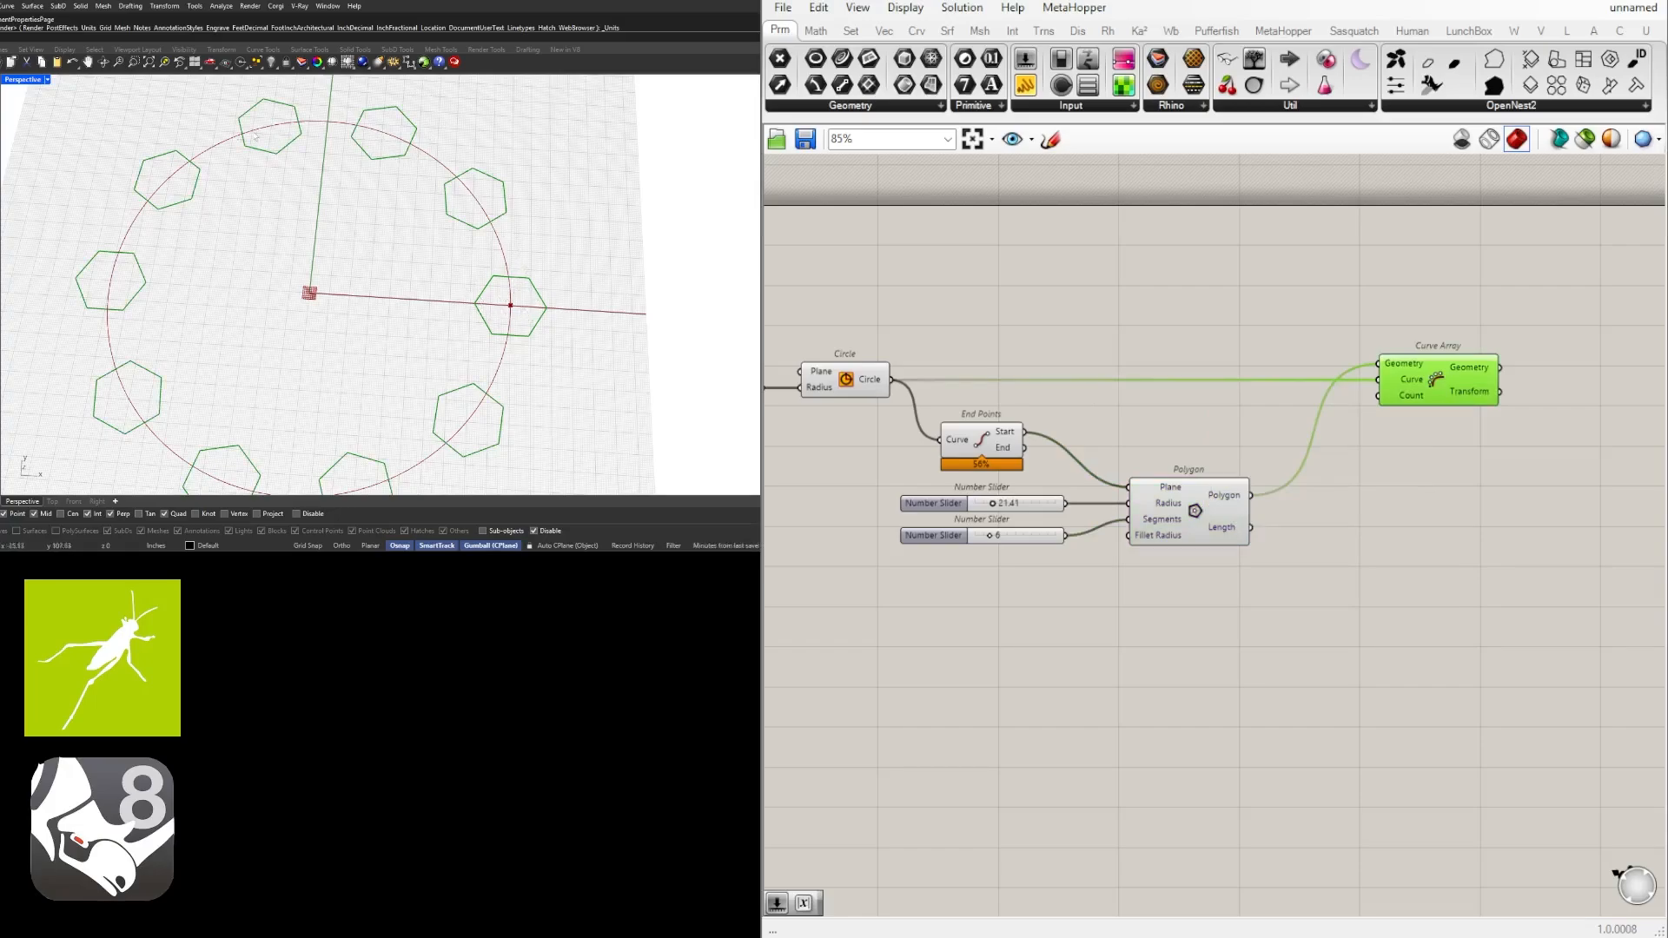
pyautogui.click(1459, 504)
pyautogui.moveTo(1459, 504); pyautogui.dragTo(1265, 508, button='right')
pyautogui.click(1247, 398)
pyautogui.click(1582, 590)
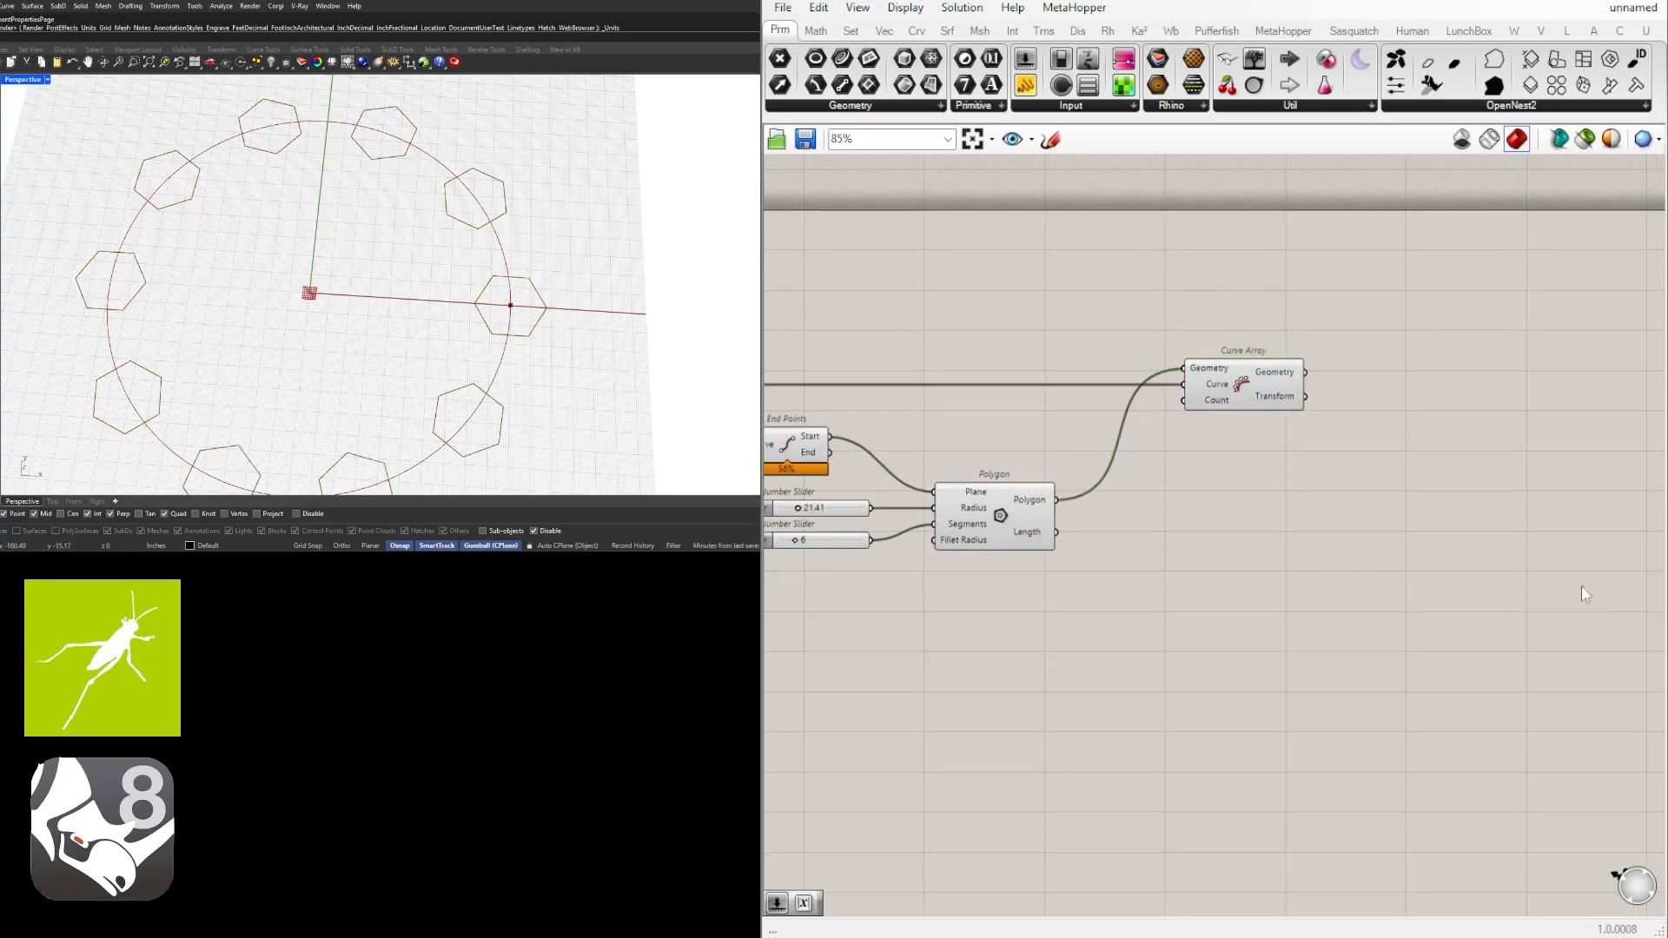
pyautogui.moveTo(404, 291)
pyautogui.mouseDown(button='right')
pyautogui.moveTo(402, 243)
pyautogui.moveTo(399, 278)
pyautogui.mouseUp(button='right')
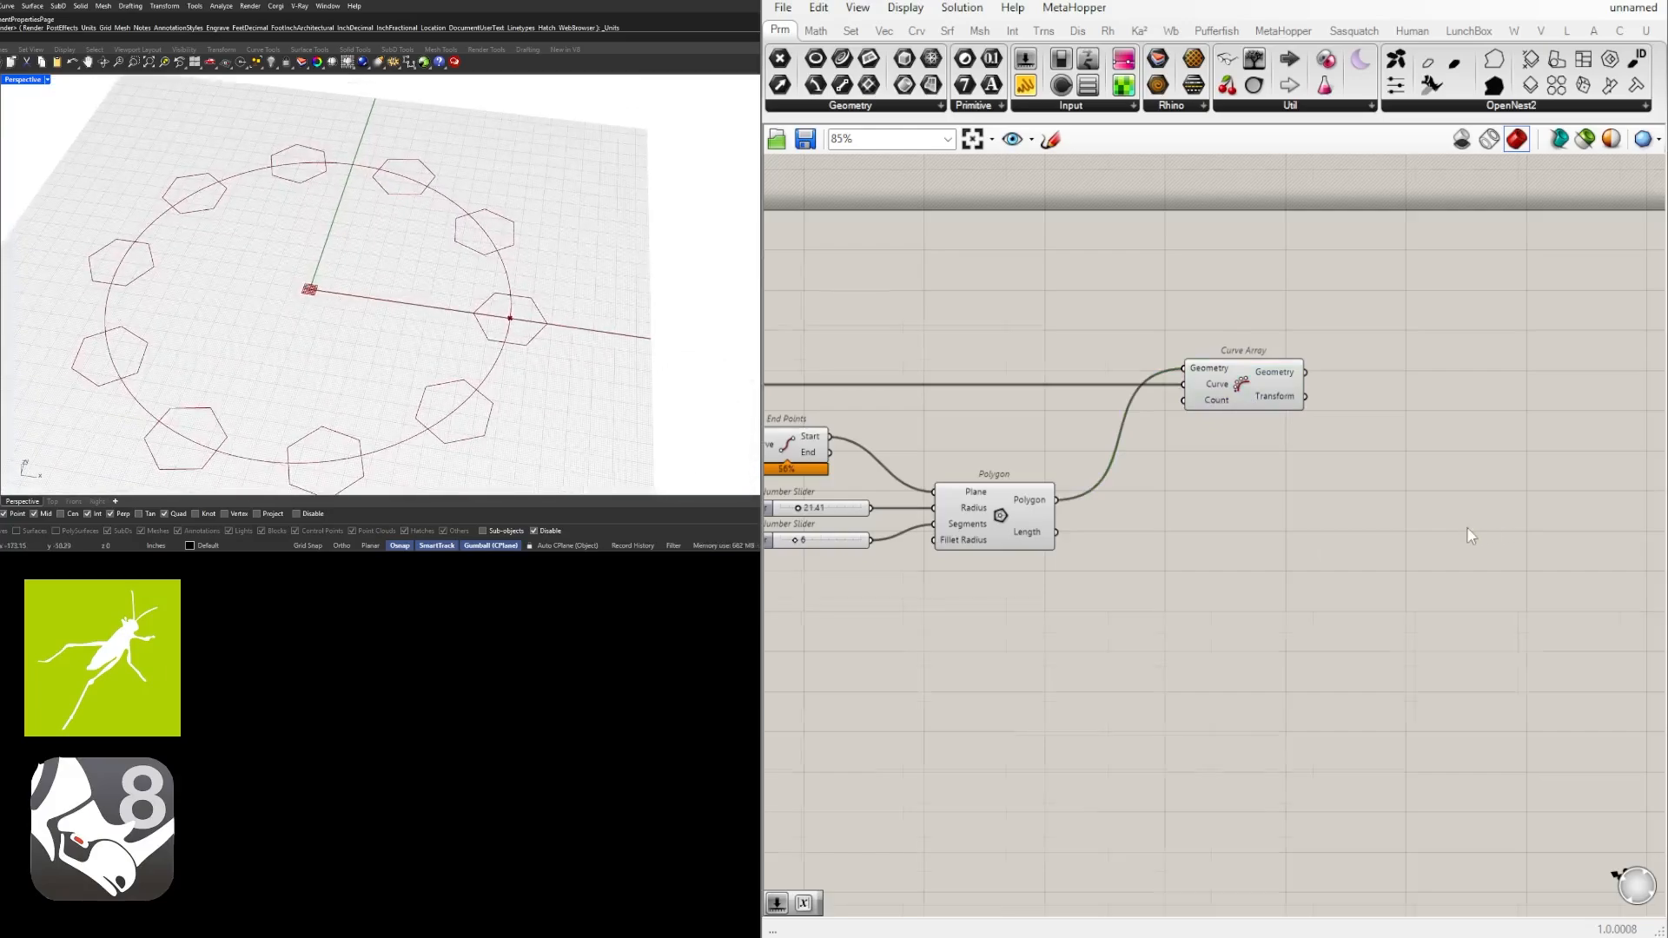
pyautogui.scroll(-3, 1258, 419)
pyautogui.click(1128, 501)
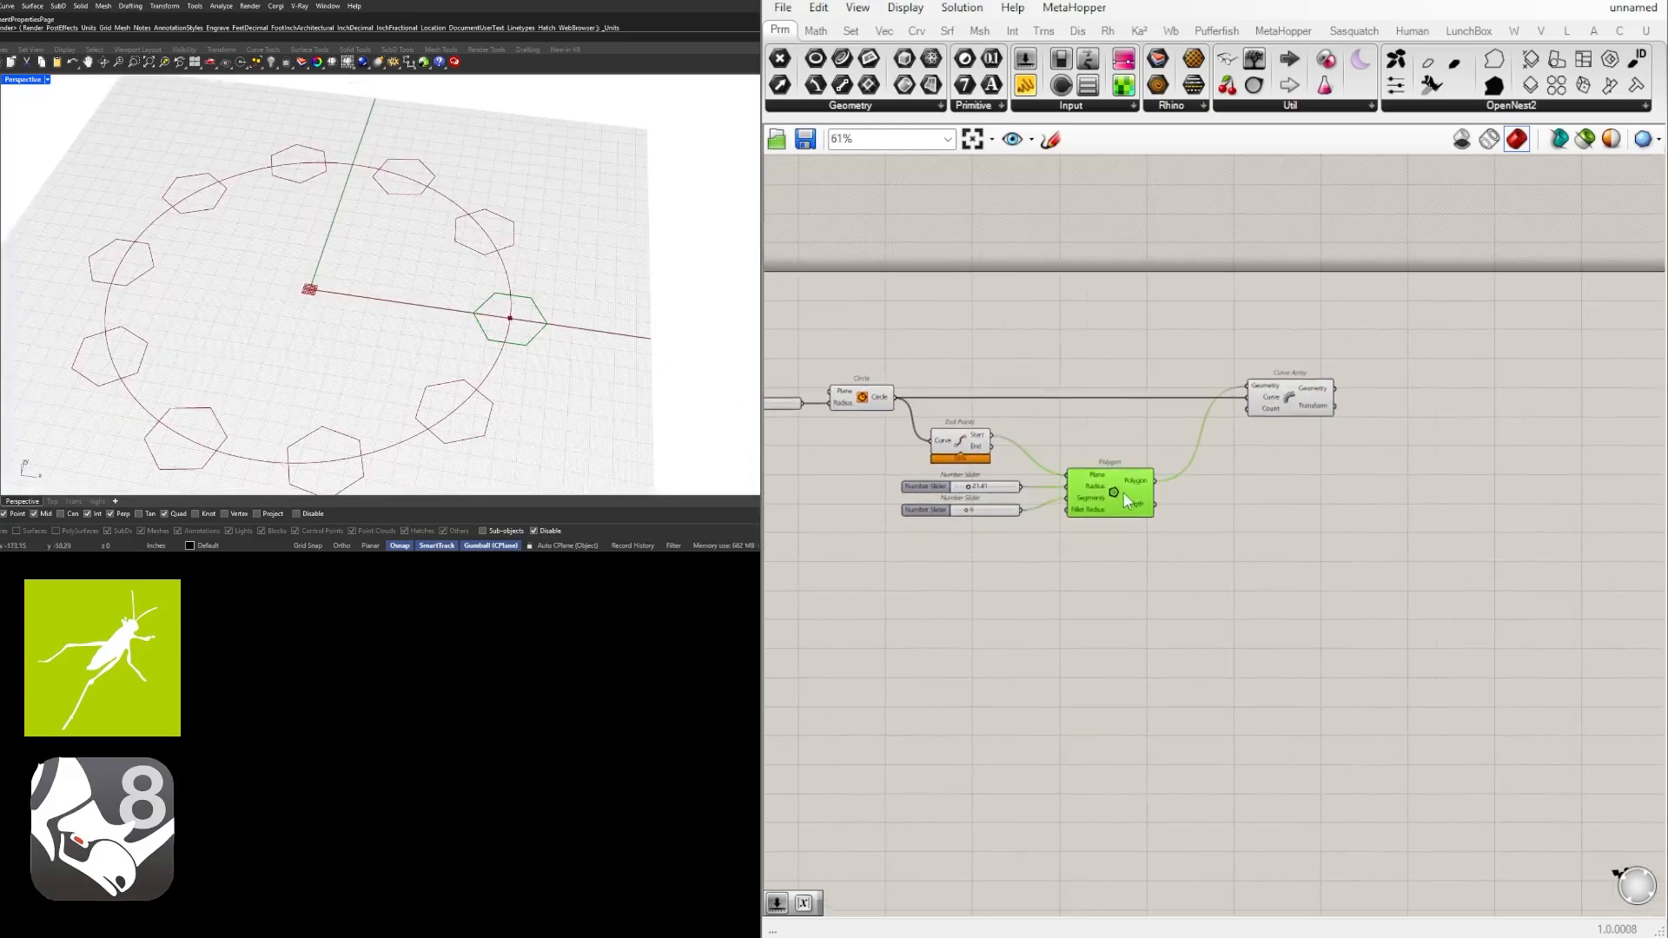
pyautogui.click(1348, 534)
pyautogui.scroll(3, 1352, 434)
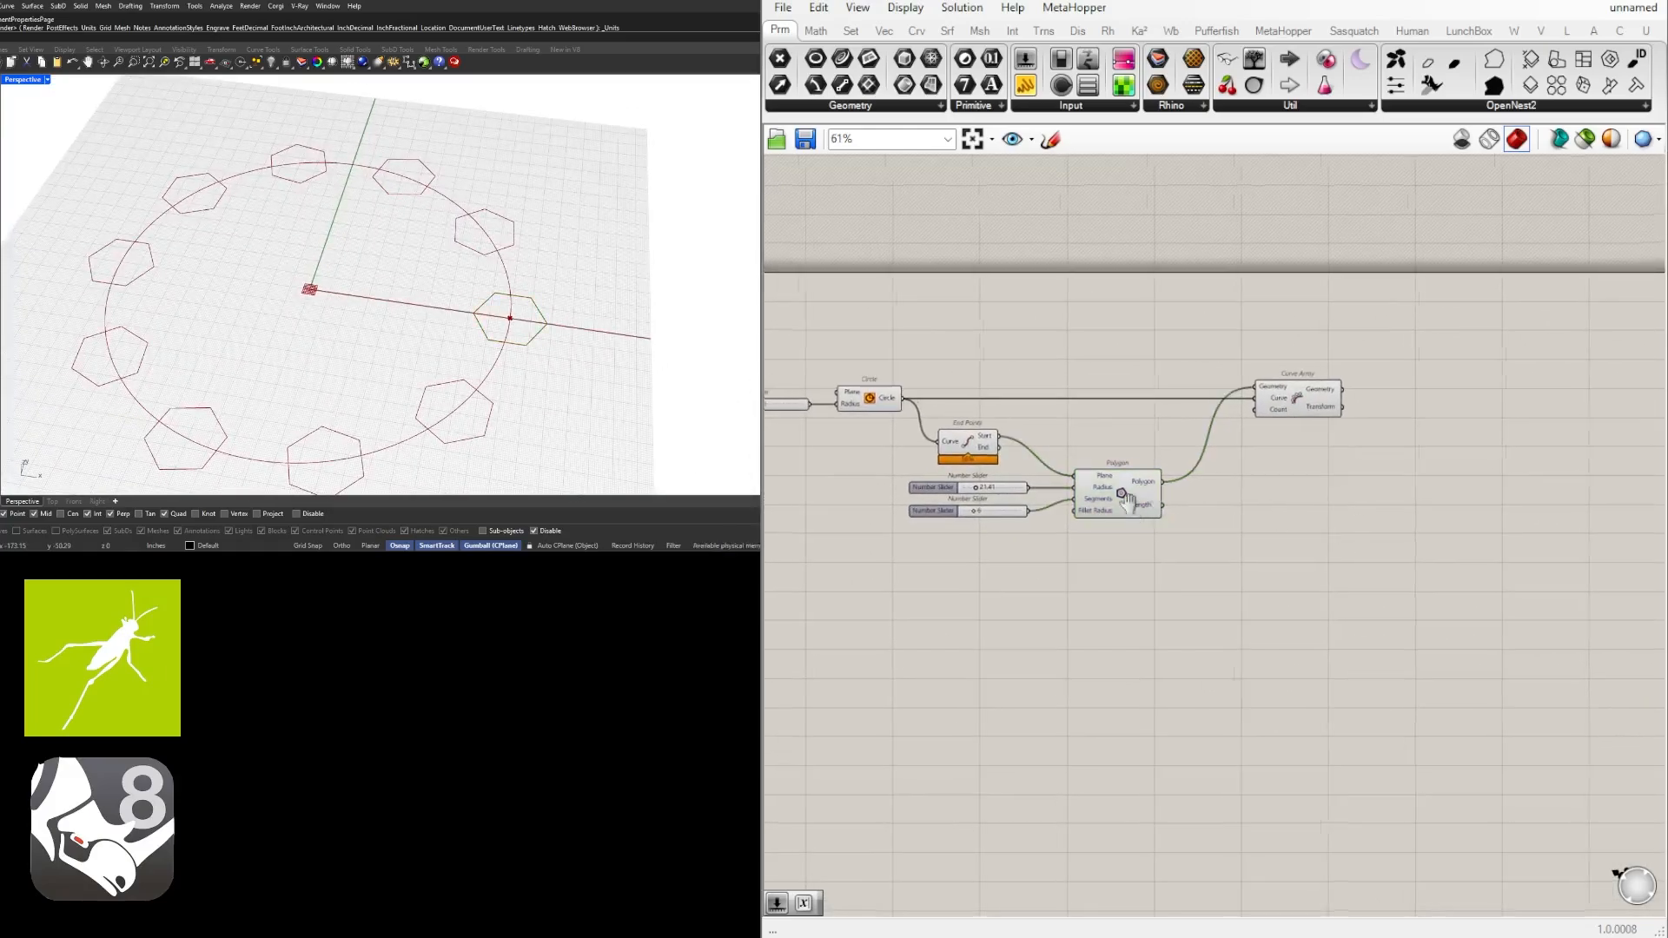
# Add a 3<10<50 number slider, connect it to the Curve Array's Count input, and place it above the circle wire.
pyautogui.doubleClick(1264, 436)
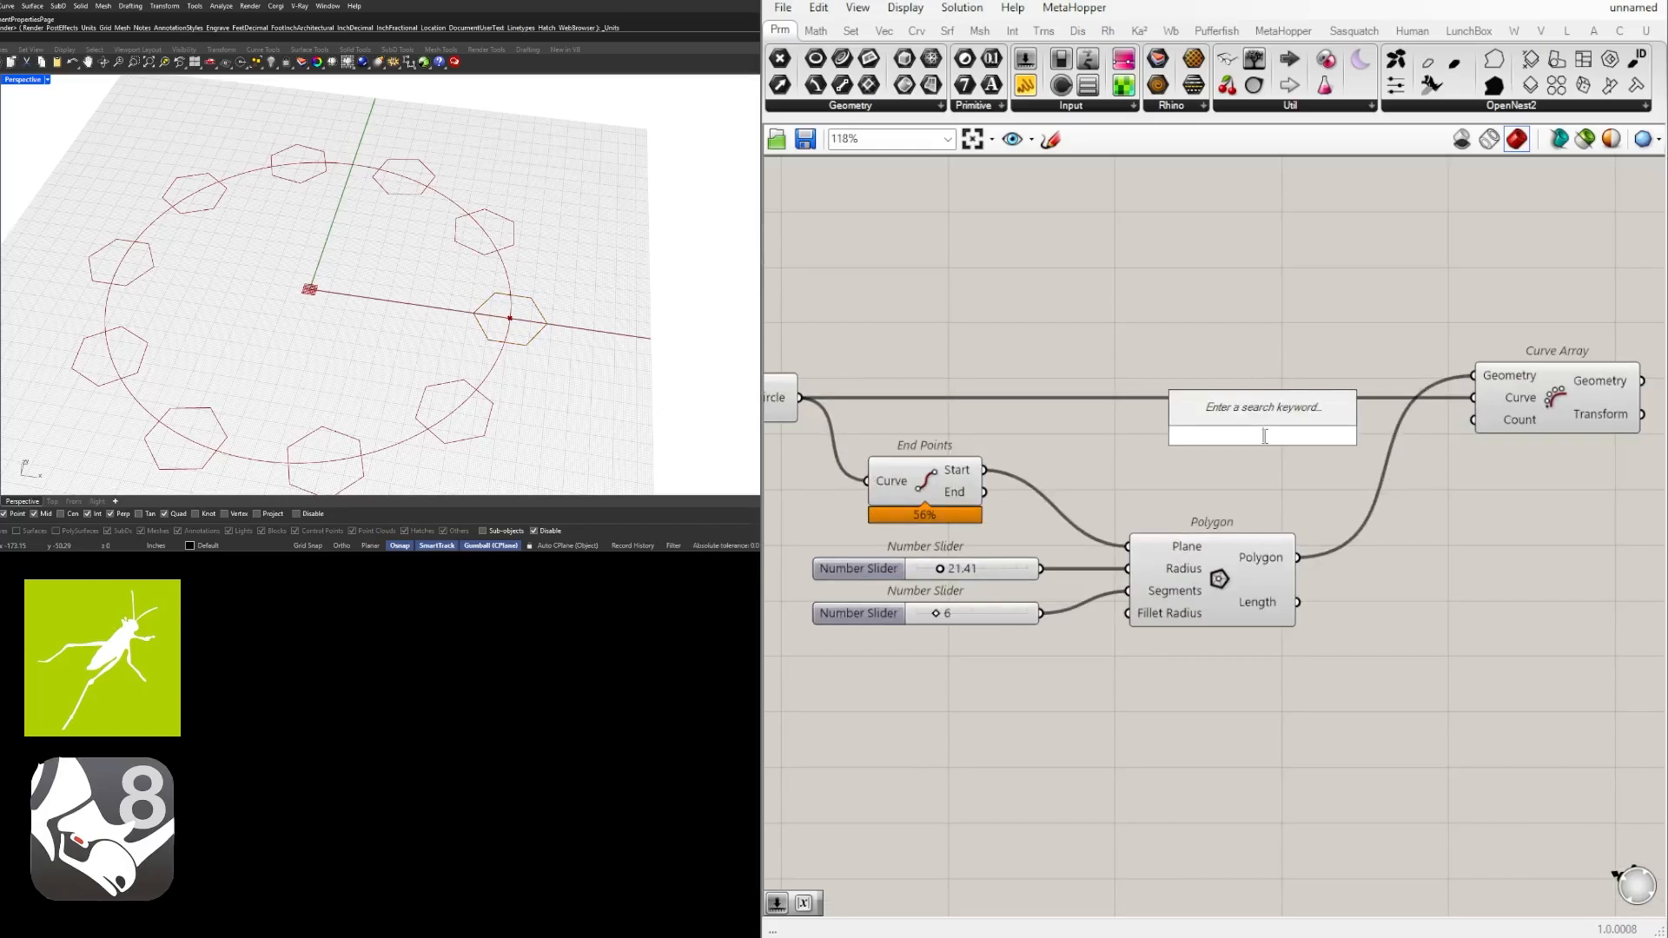
pyautogui.write('4')
pyautogui.press('BackSpace')
pyautogui.write('3<10<50')
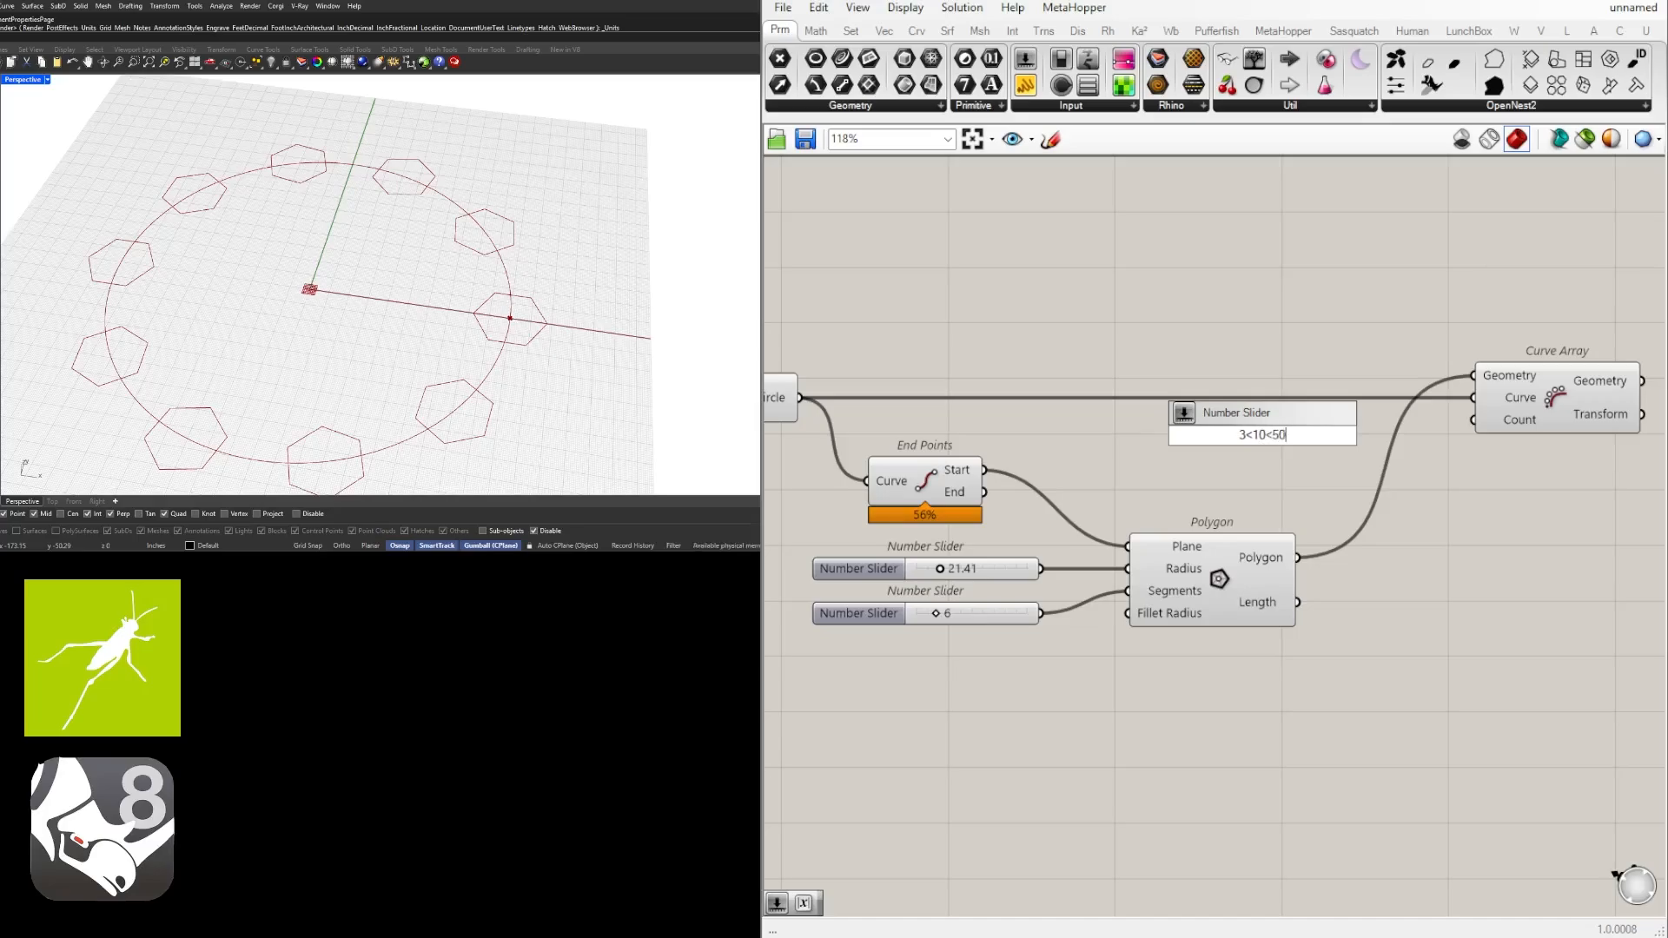
pyautogui.press('Return')
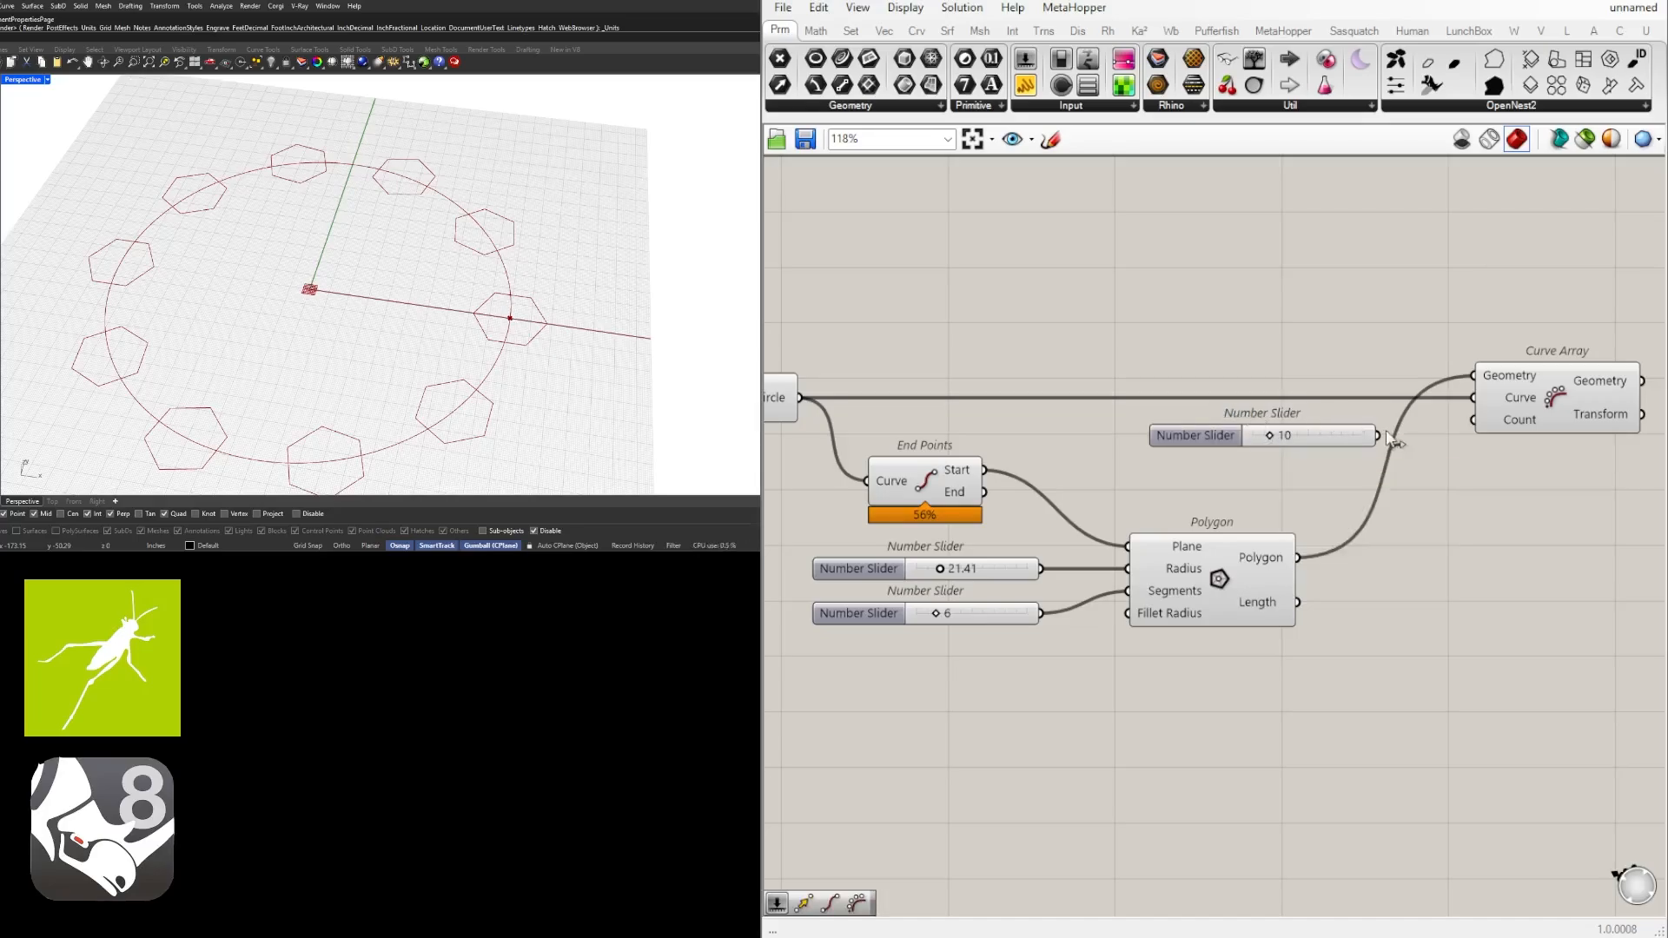
pyautogui.moveTo(1378, 435); pyautogui.dragTo(1373, 380)
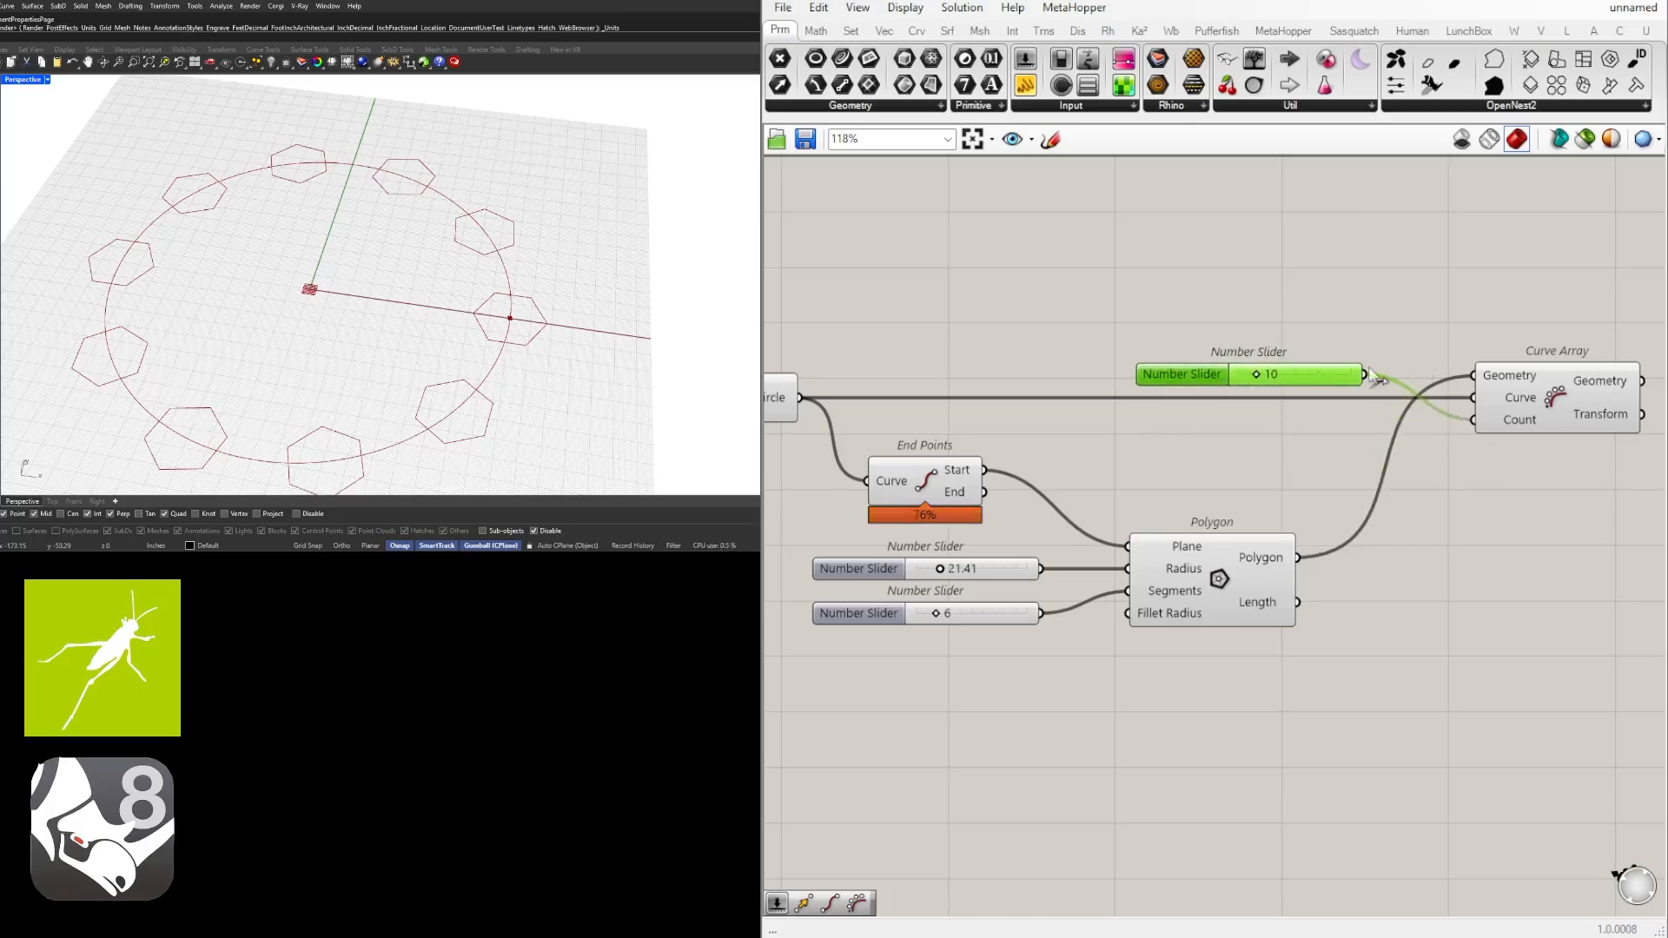
# Raise the Curve Array's count slider to 30.
pyautogui.scroll(1, 1279, 363)
pyautogui.moveTo(1251, 379); pyautogui.dragTo(1308, 383)
pyautogui.scroll(-3, 1364, 447)
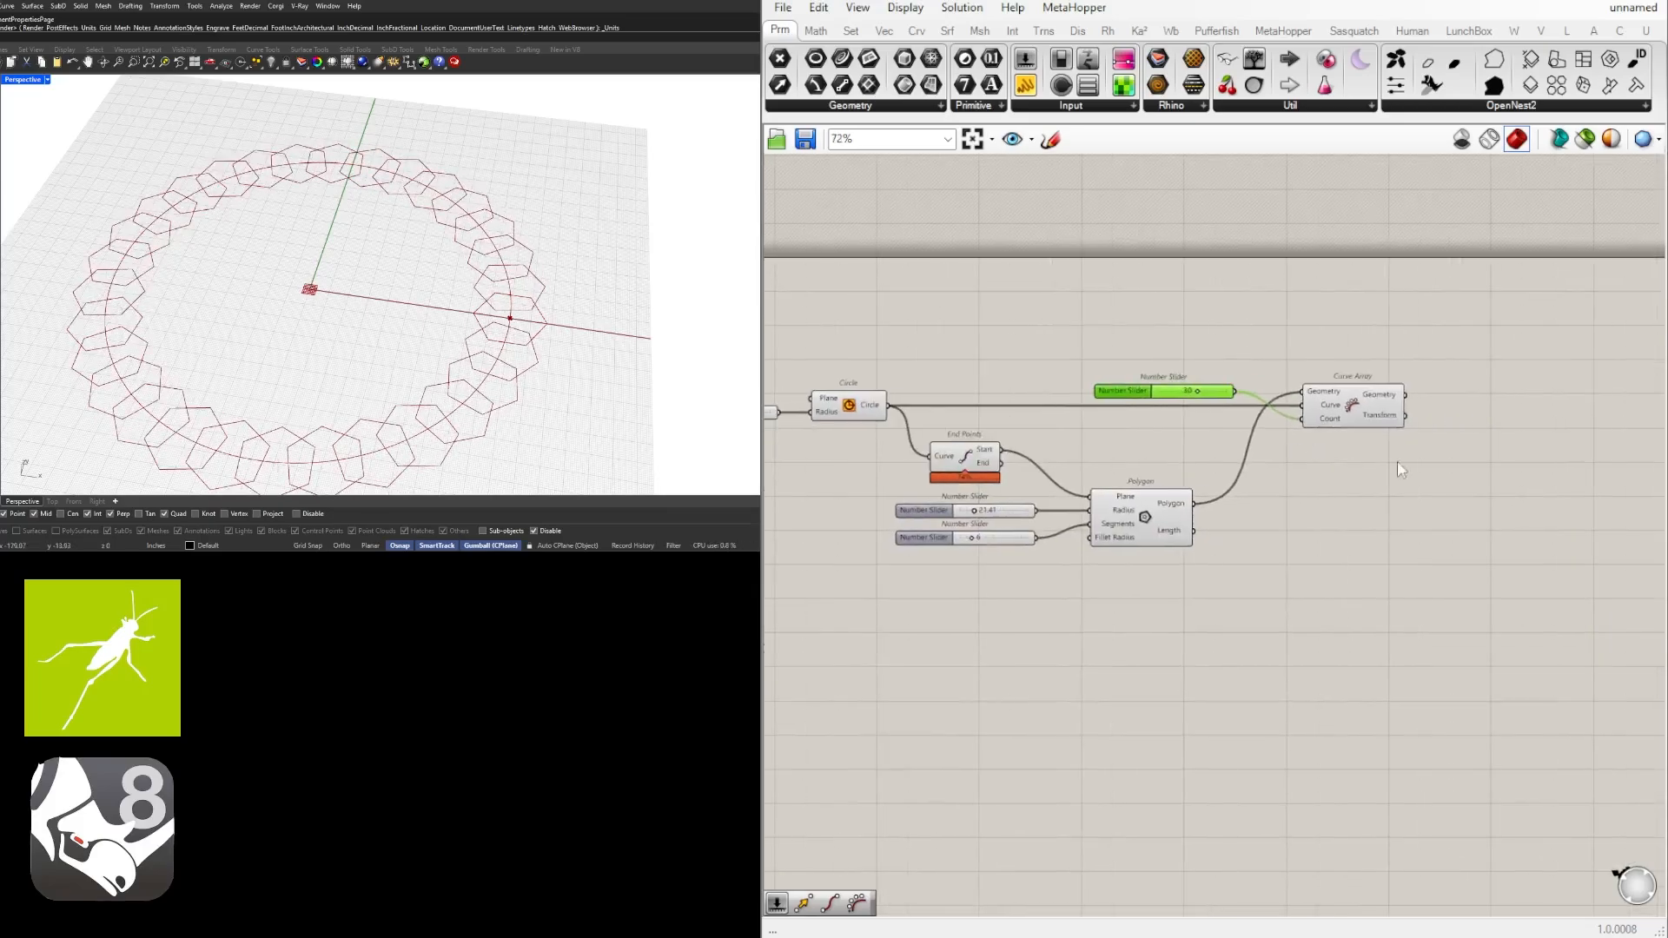
# Add a Region Union component beside the Curve Array.
pyautogui.doubleClick(1453, 493)
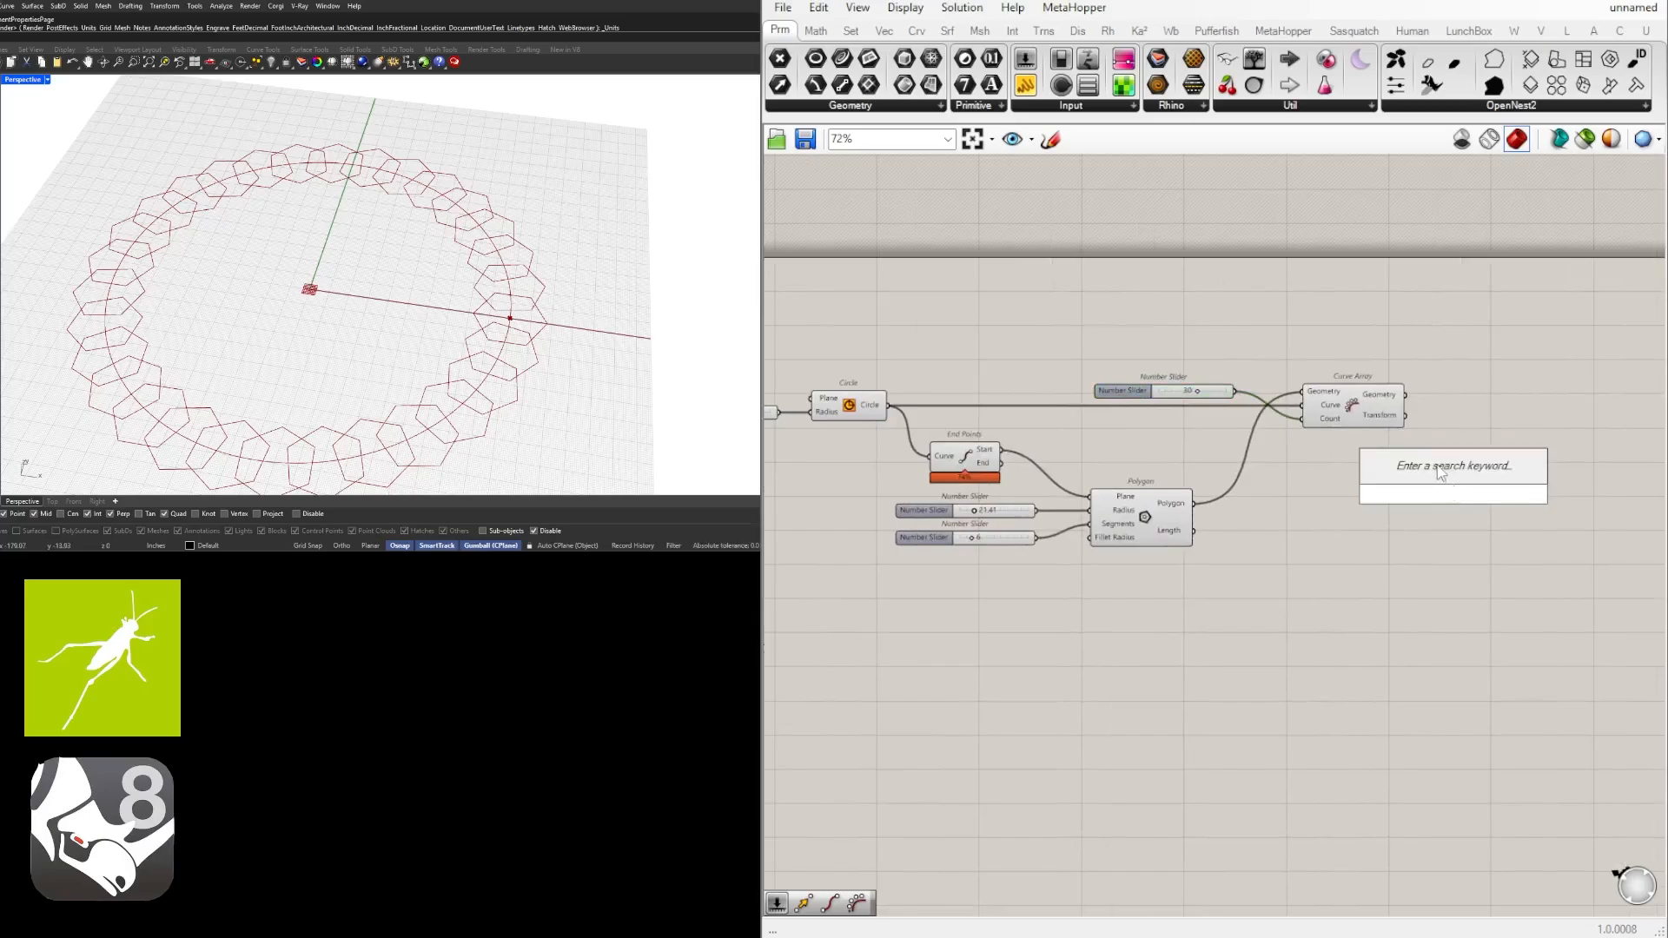
pyautogui.click(1380, 398)
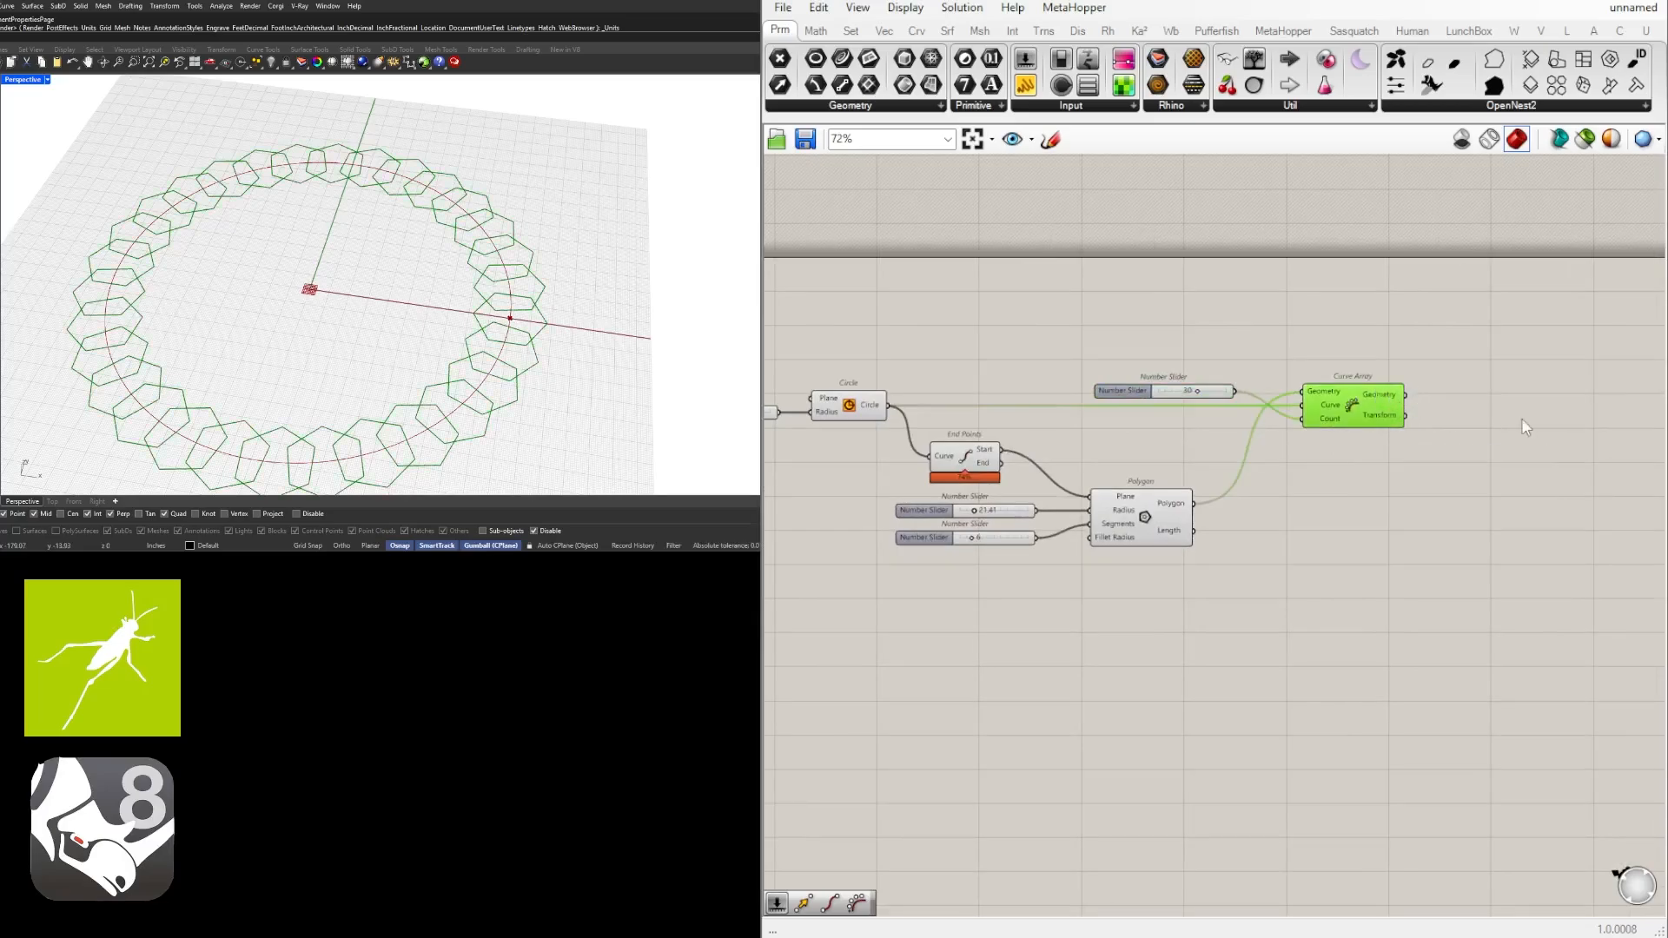
pyautogui.moveTo(1520, 417); pyautogui.dragTo(1471, 415, button='right')
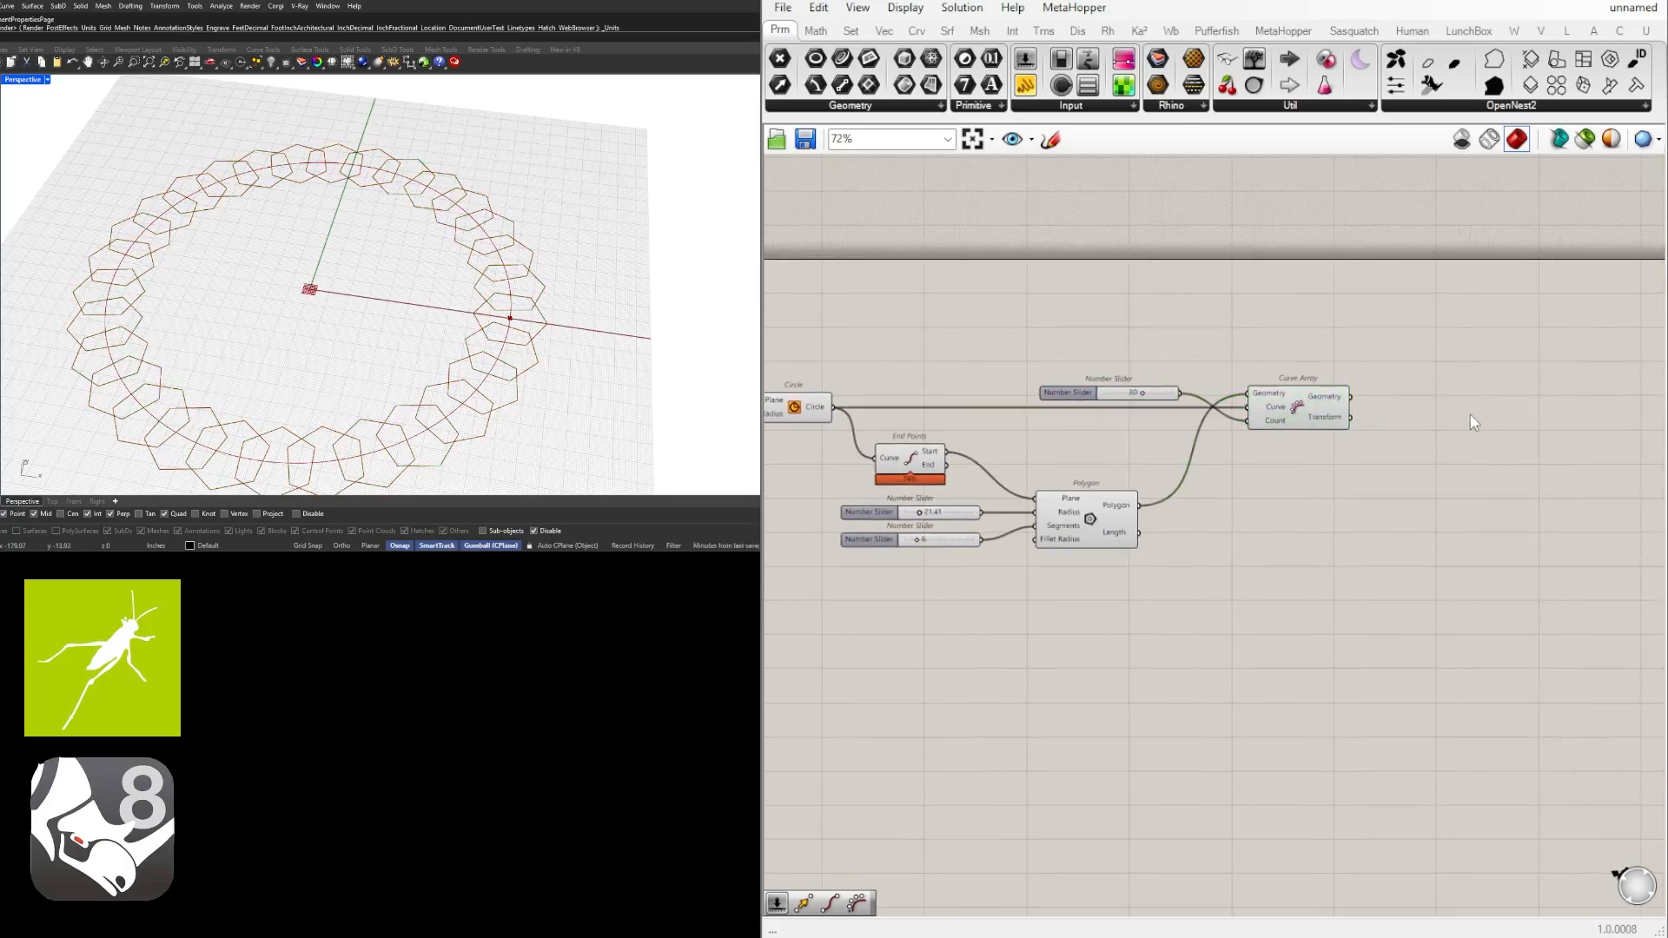
pyautogui.doubleClick(1470, 415)
pyautogui.write('re')
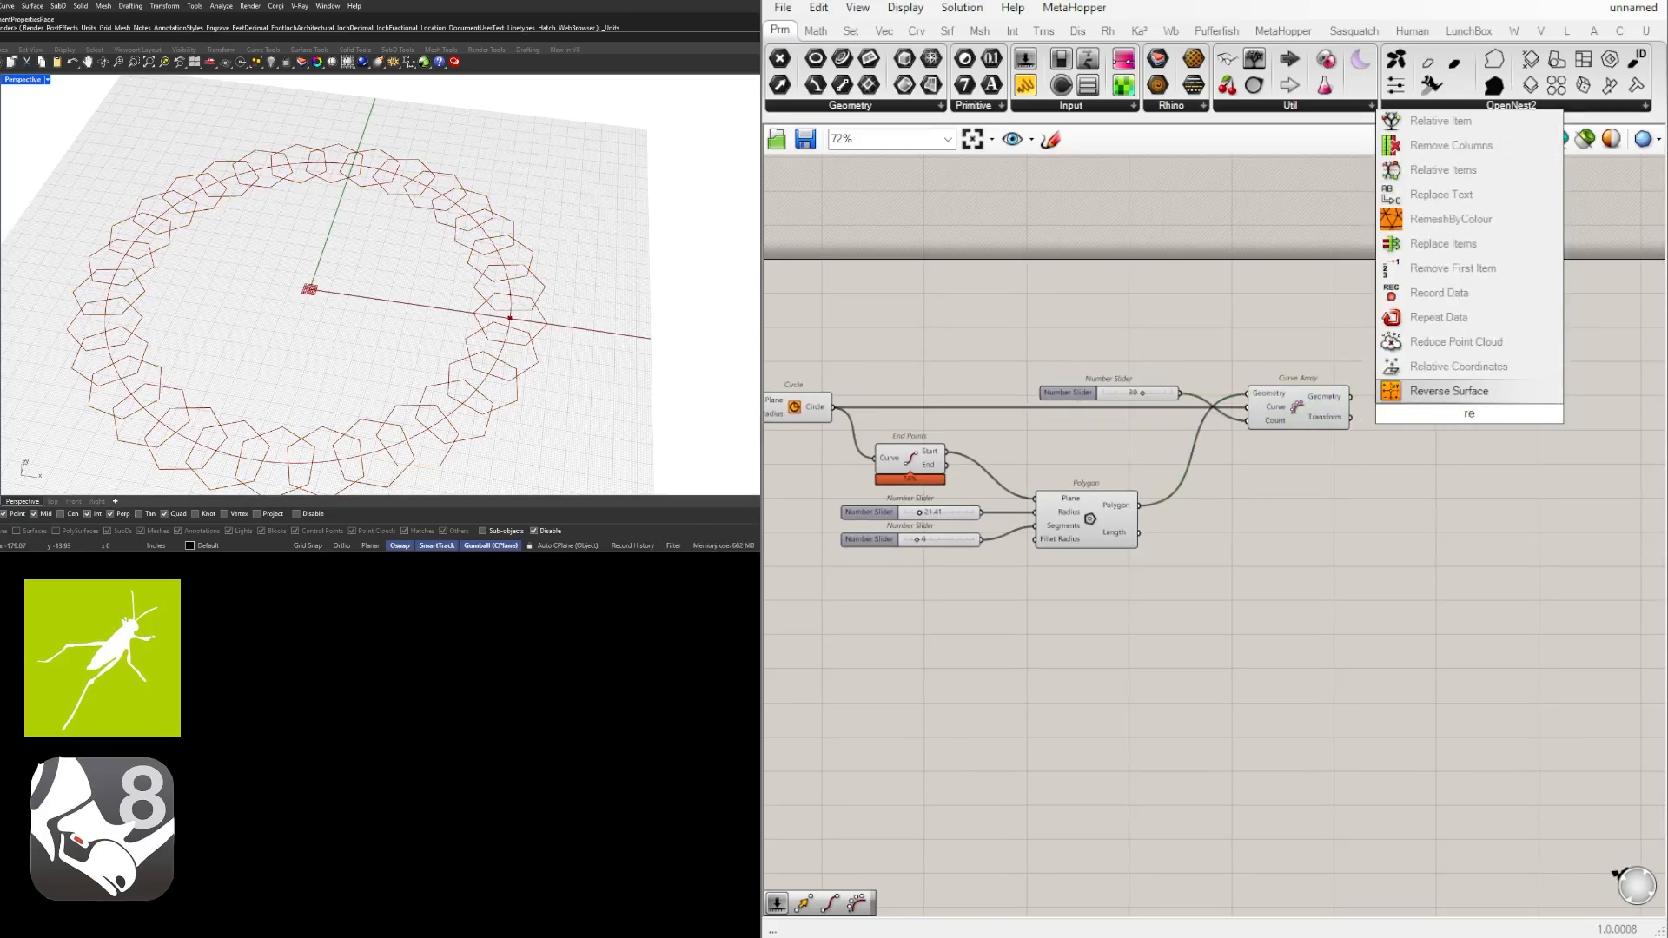
pyautogui.write('gion')
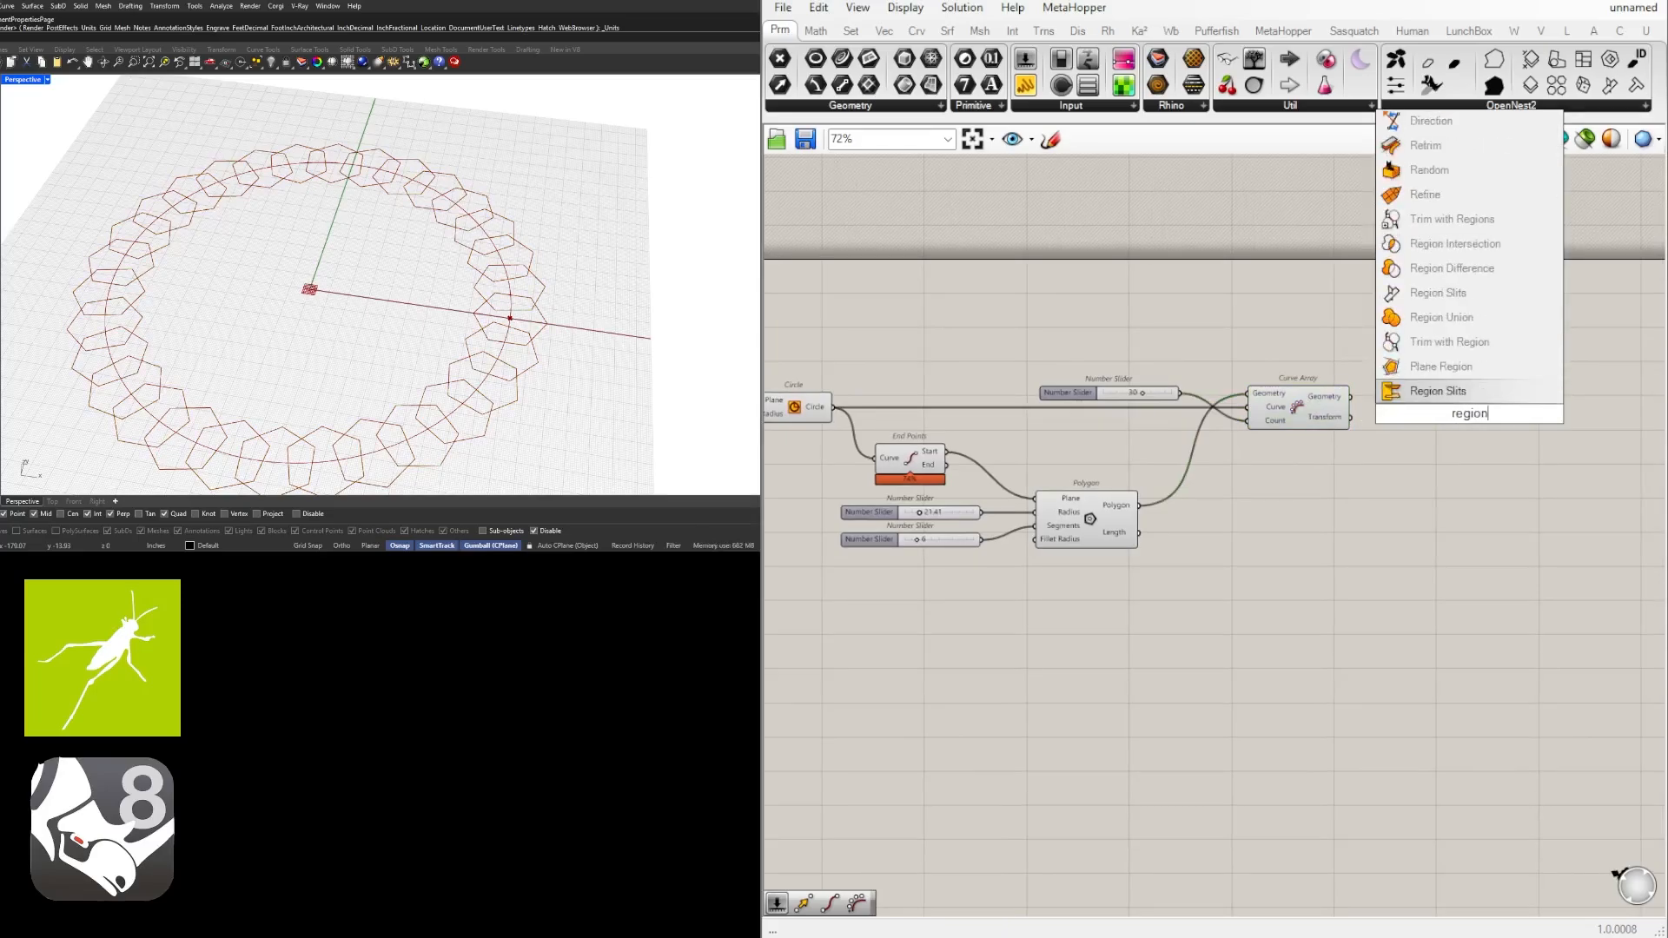
pyautogui.click(1443, 318)
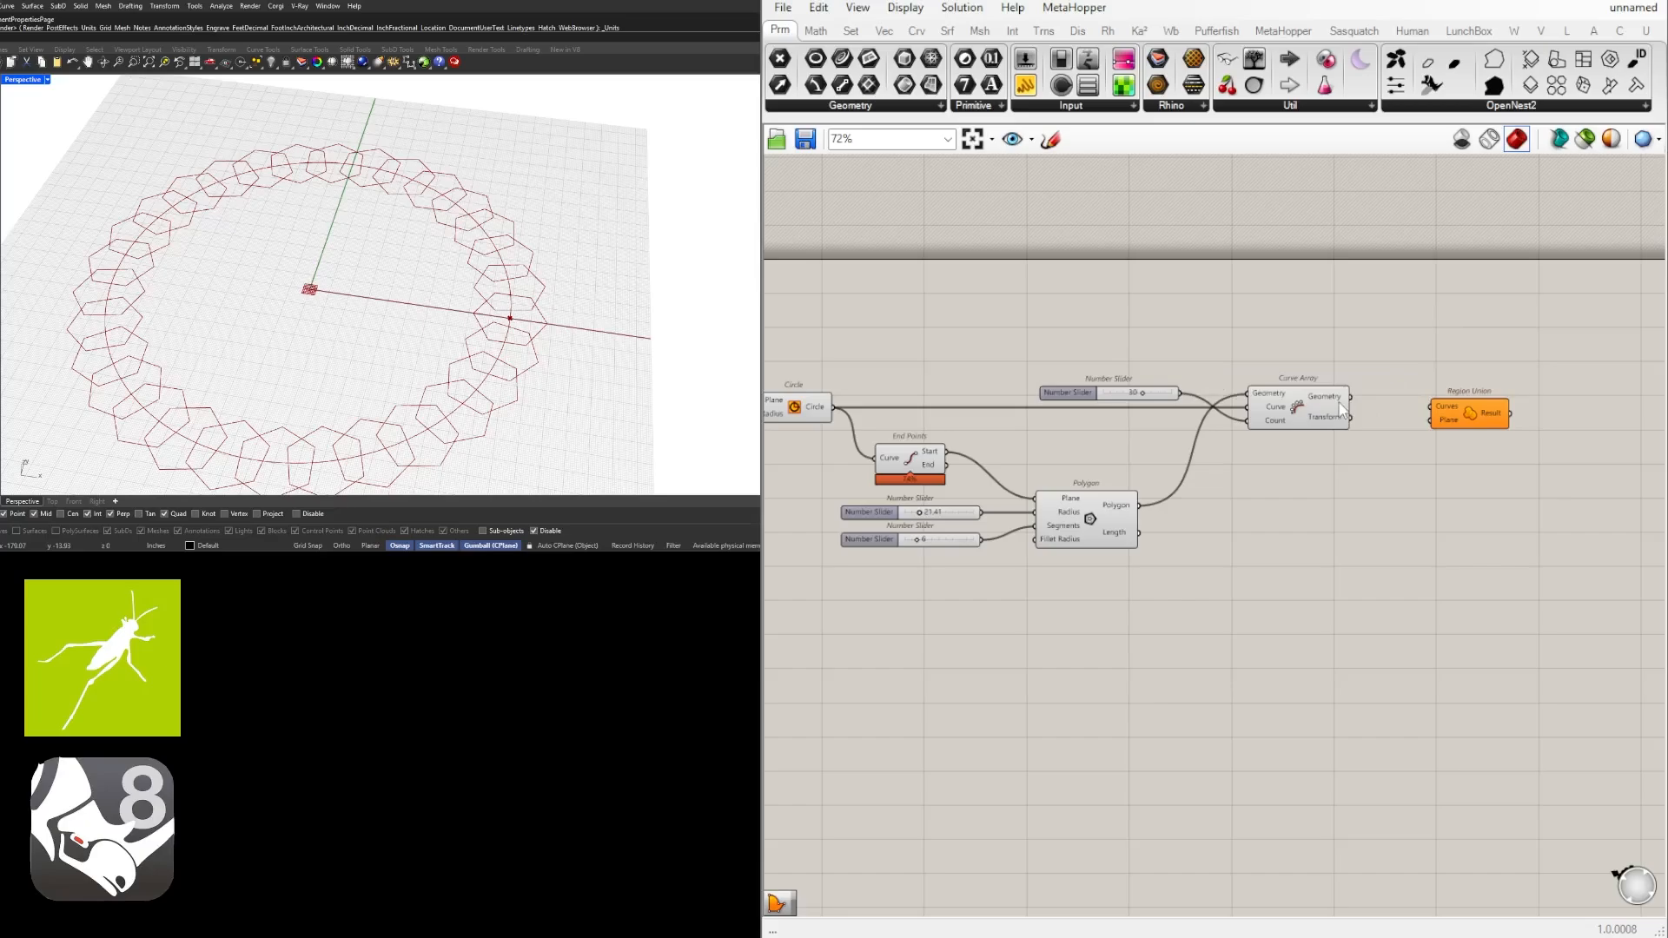
# Connect the Curve Array's Geometry output to Region Union's Curves input and hide the Curve Array preview.
pyautogui.moveTo(1352, 396); pyautogui.dragTo(1428, 405)
pyautogui.scroll(-2, 1276, 466)
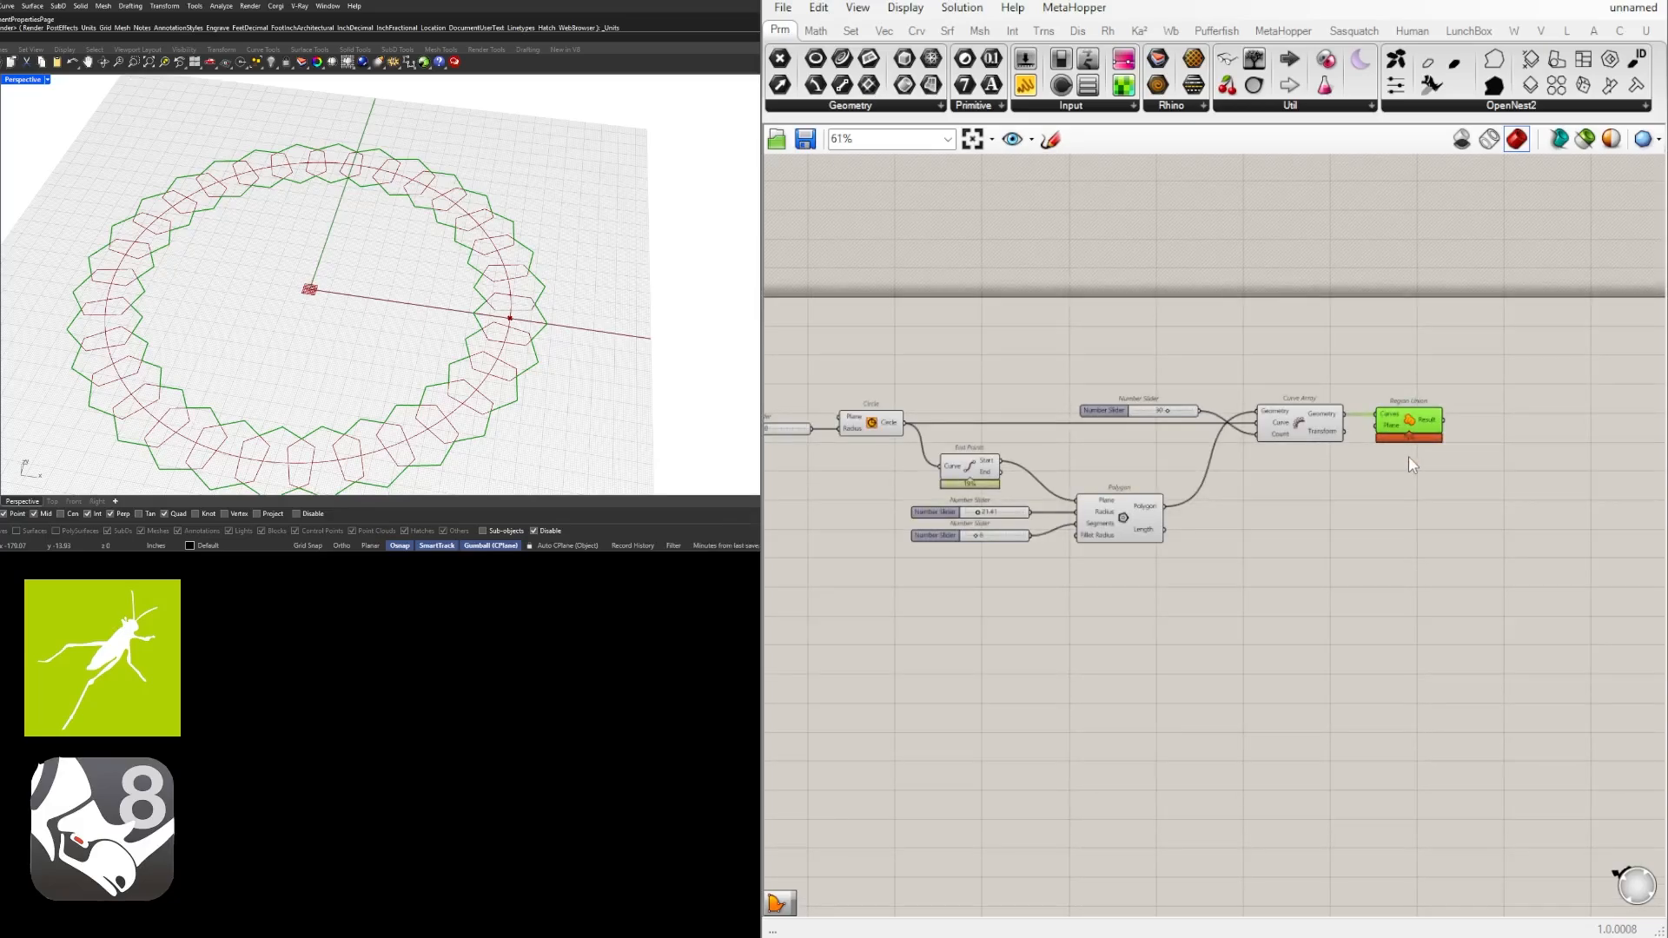
pyautogui.moveTo(1334, 482); pyautogui.dragTo(1253, 397)
pyautogui.middleClick(1284, 376)
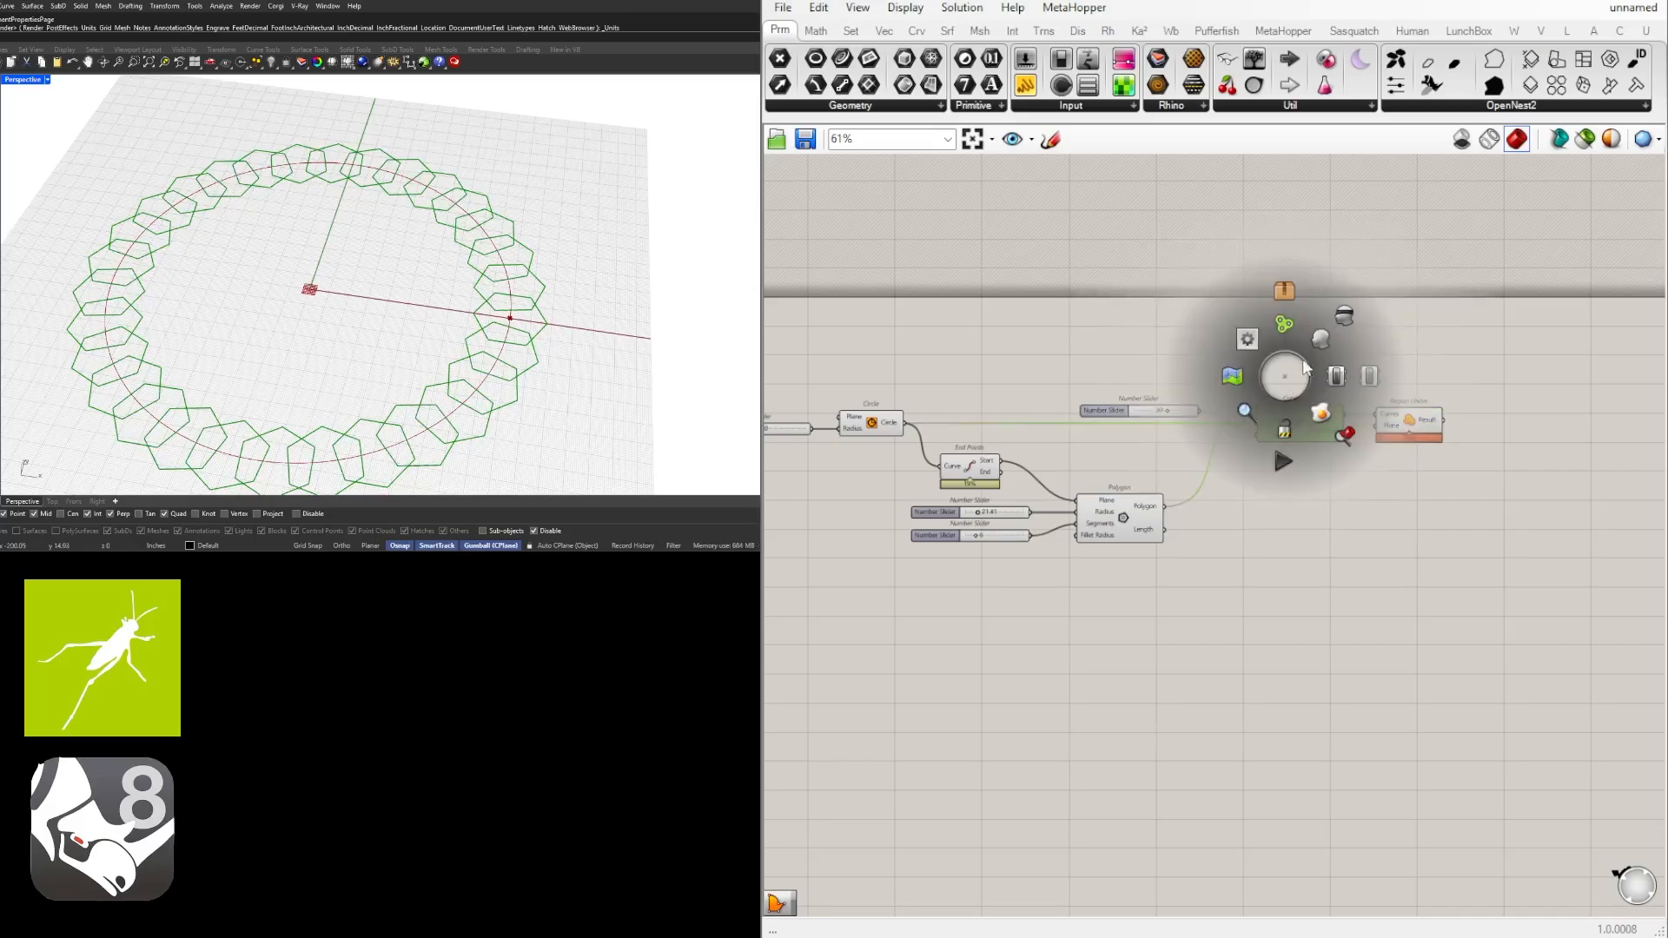
pyautogui.click(1335, 318)
pyautogui.click(1339, 316)
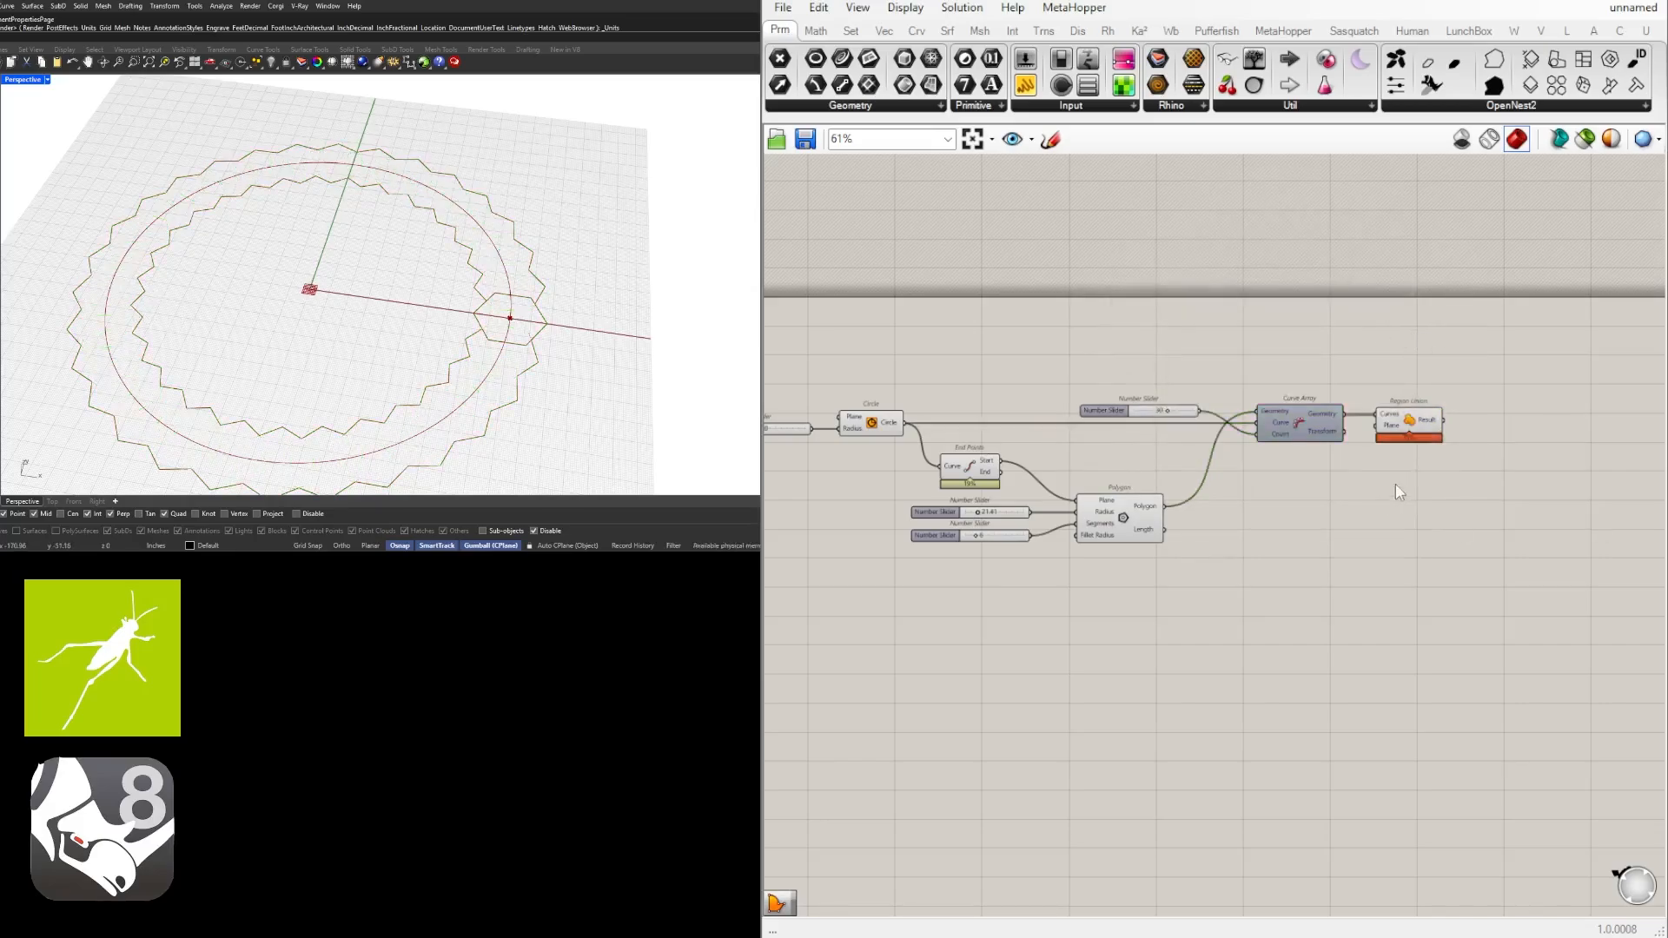
pyautogui.moveTo(1415, 423); pyautogui.dragTo(1444, 423)
pyautogui.moveTo(1473, 444); pyautogui.dragTo(1309, 448, button='right')
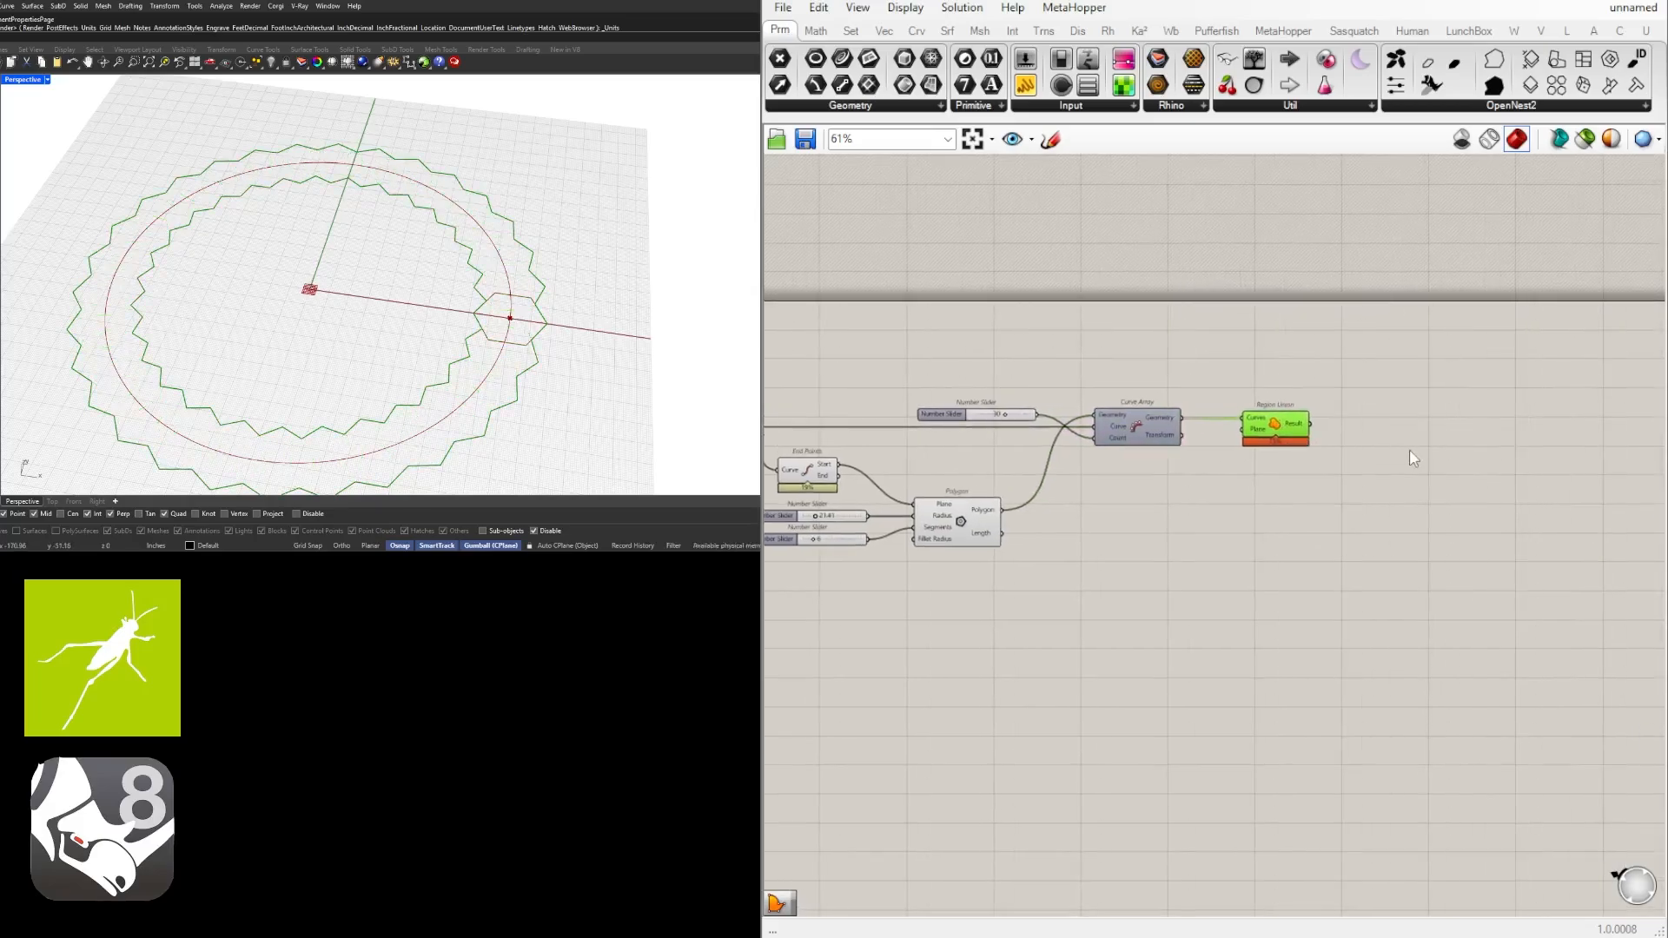
# Lower the Curve Array's count slider to 20.
pyautogui.doubleClick(1409, 450)
pyautogui.click(1331, 507)
pyautogui.moveTo(1031, 426); pyautogui.dragTo(1095, 406, button='right')
pyautogui.scroll(3, 1095, 407)
pyautogui.scroll(4, 1056, 384)
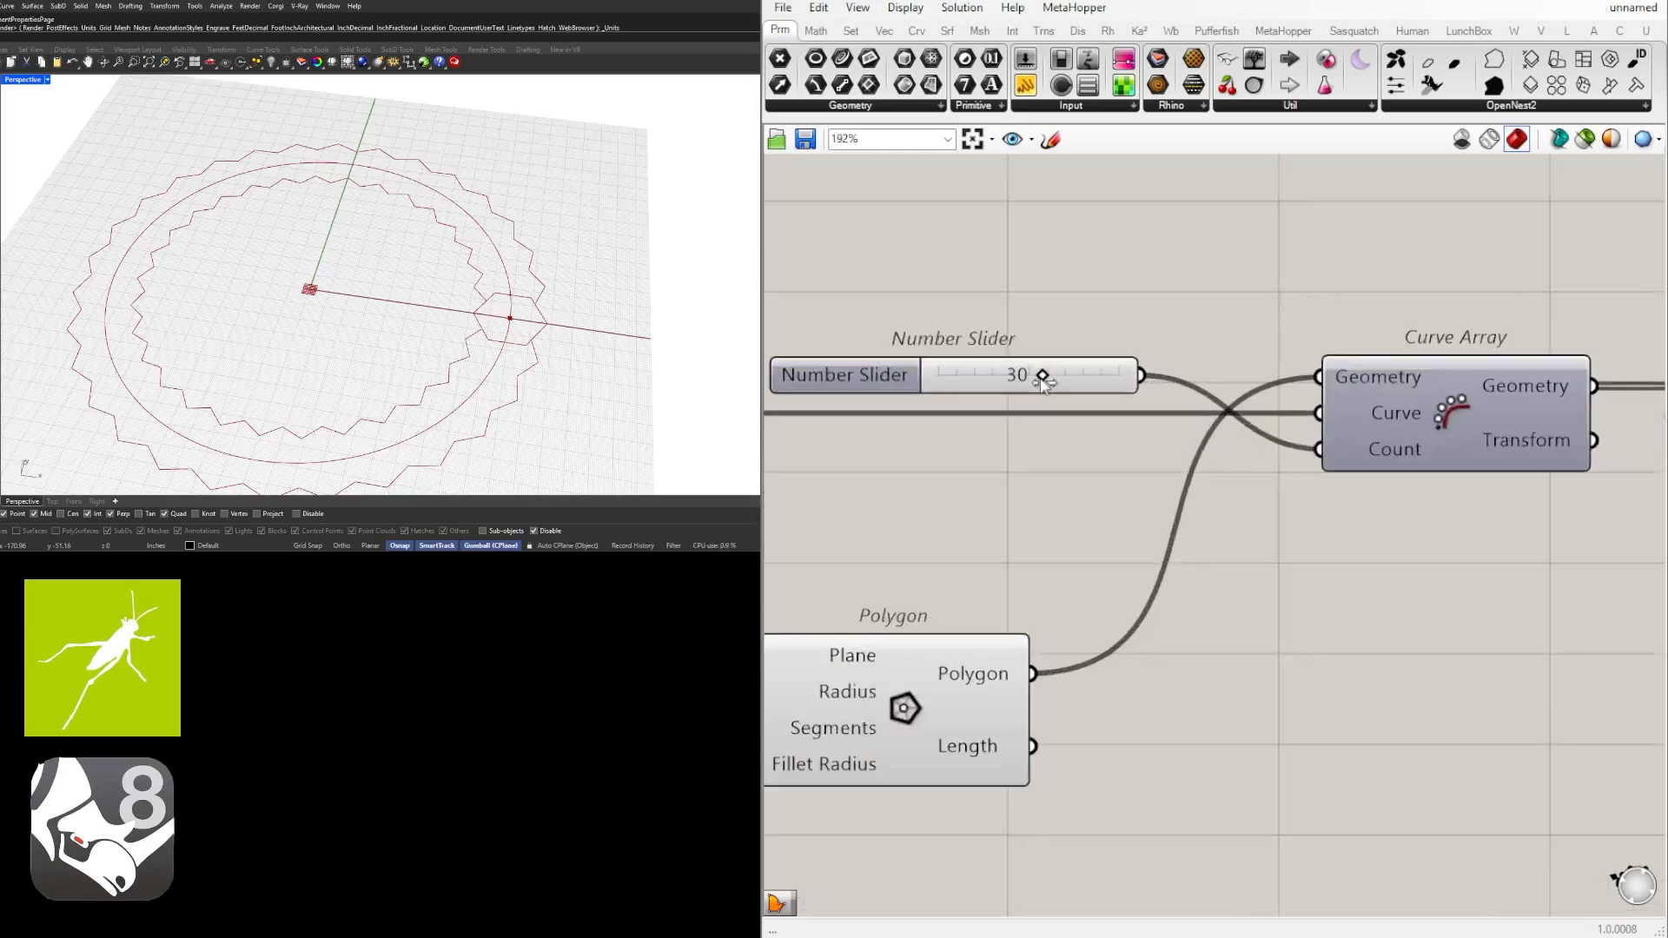
pyautogui.moveTo(1046, 378); pyautogui.dragTo(998, 398)
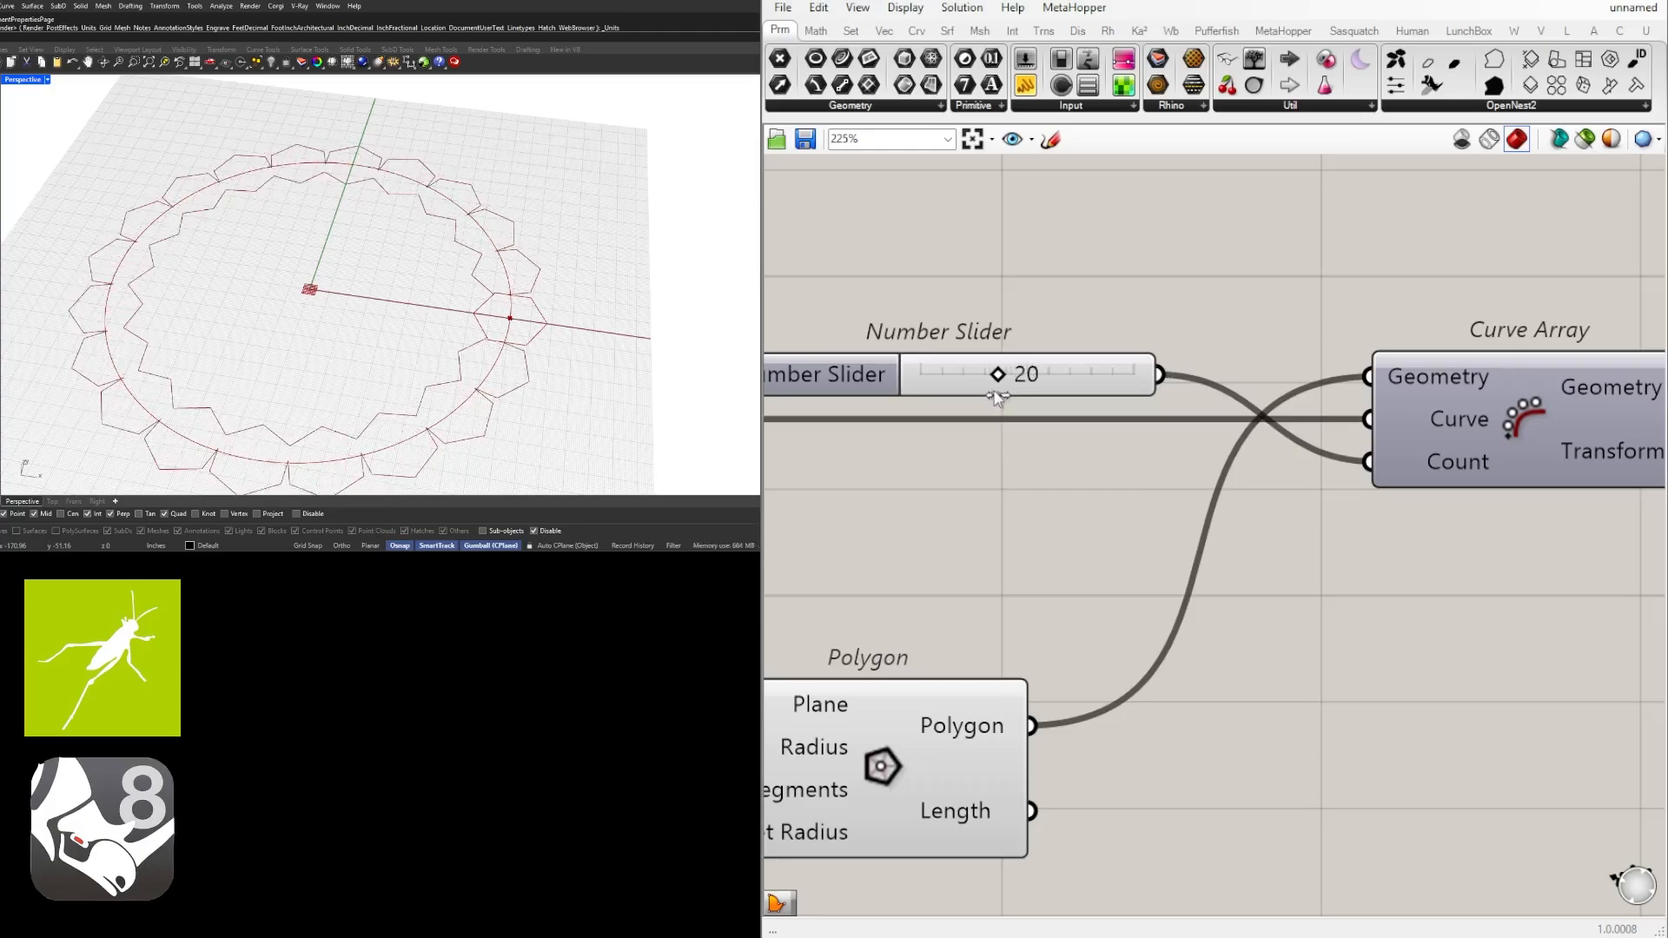
# Add a Fillet component after Region Union and connect Region Union's Result to its Curve input.
pyautogui.scroll(-5, 1267, 416)
pyautogui.moveTo(1322, 462); pyautogui.dragTo(1008, 466, button='right')
pyautogui.click(1313, 410)
pyautogui.moveTo(1468, 444); pyautogui.dragTo(1319, 446, button='right')
pyautogui.click(1319, 445)
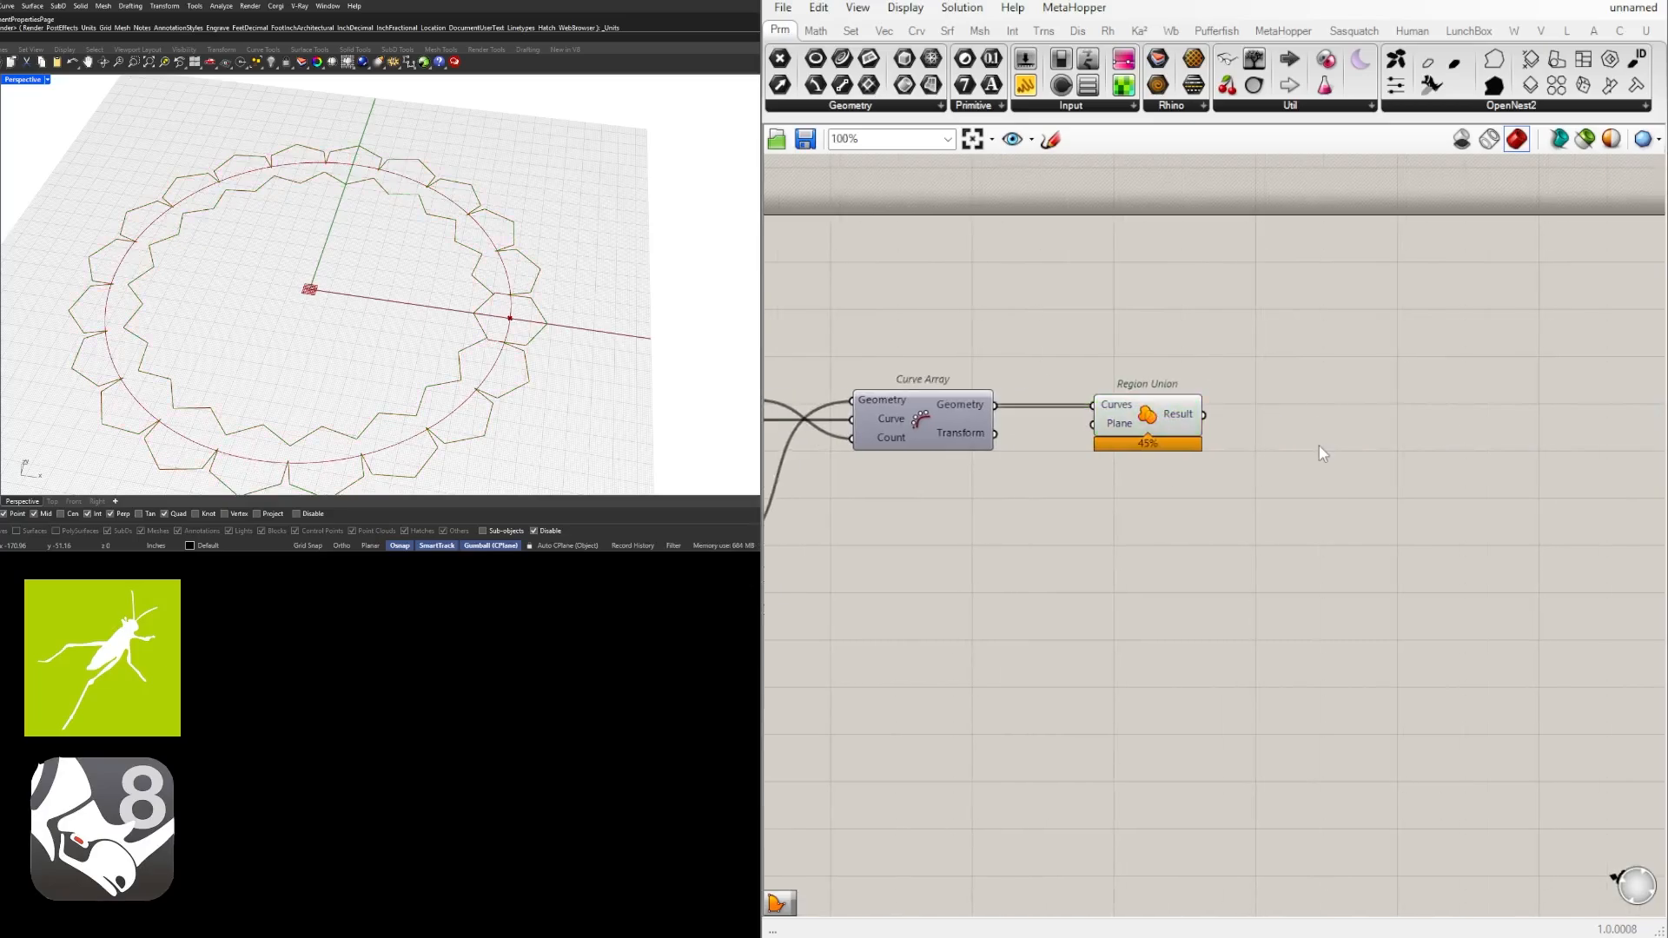
pyautogui.doubleClick(1320, 448)
pyautogui.write('fille')
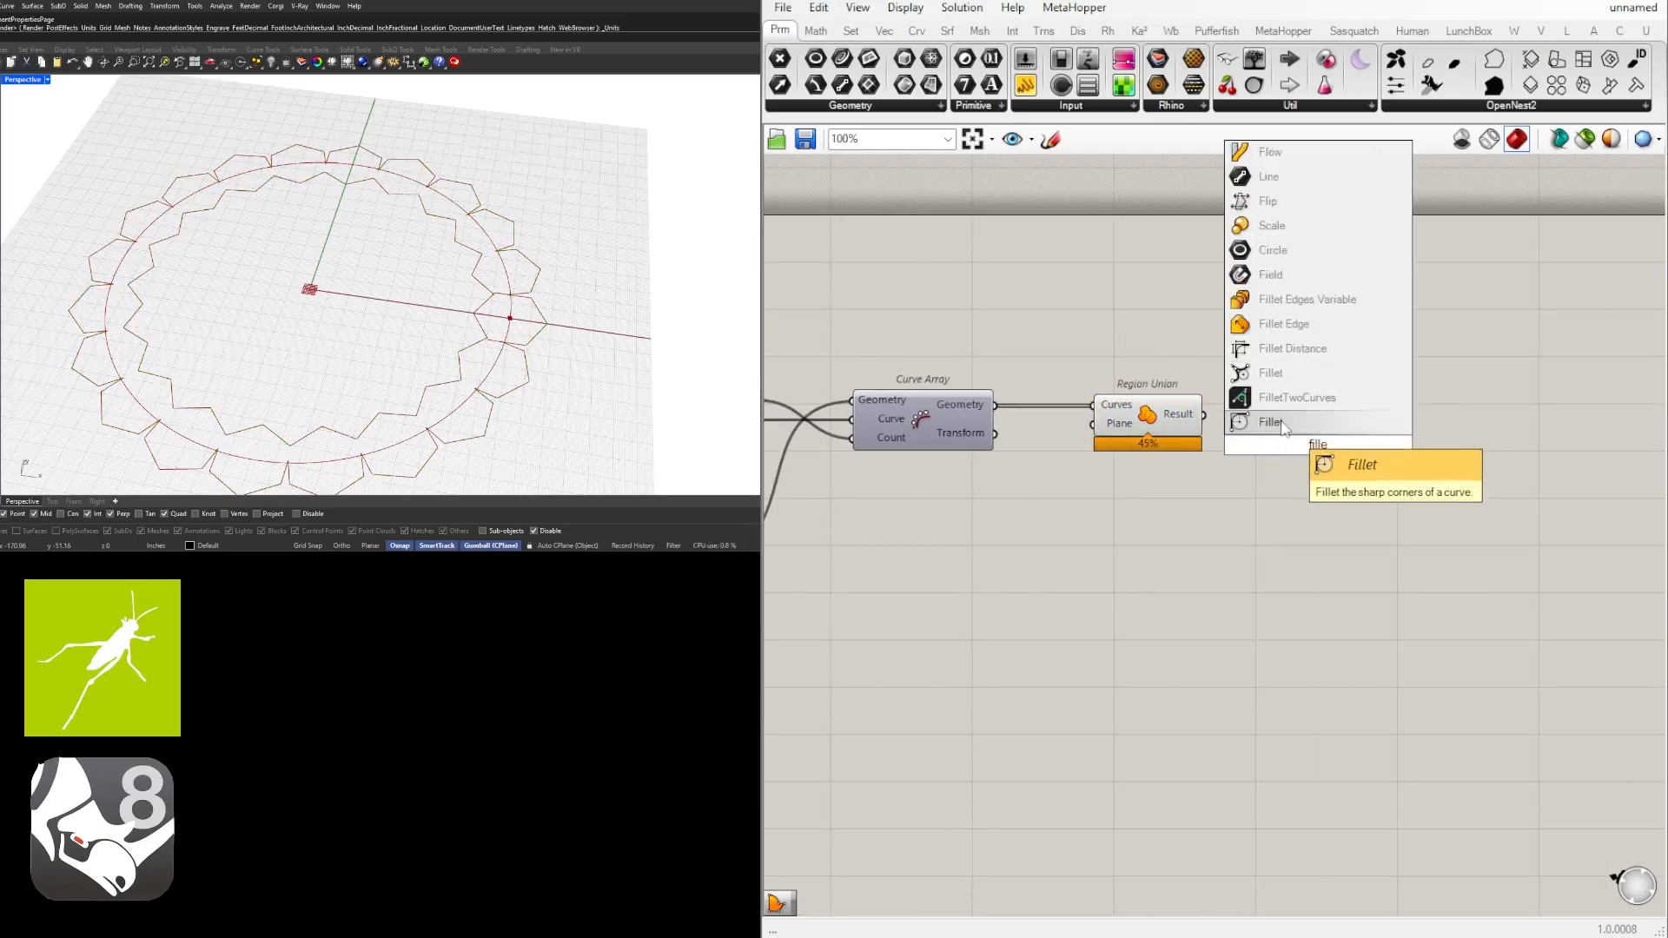
pyautogui.click(1284, 424)
pyautogui.moveTo(1205, 421); pyautogui.dragTo(1338, 469)
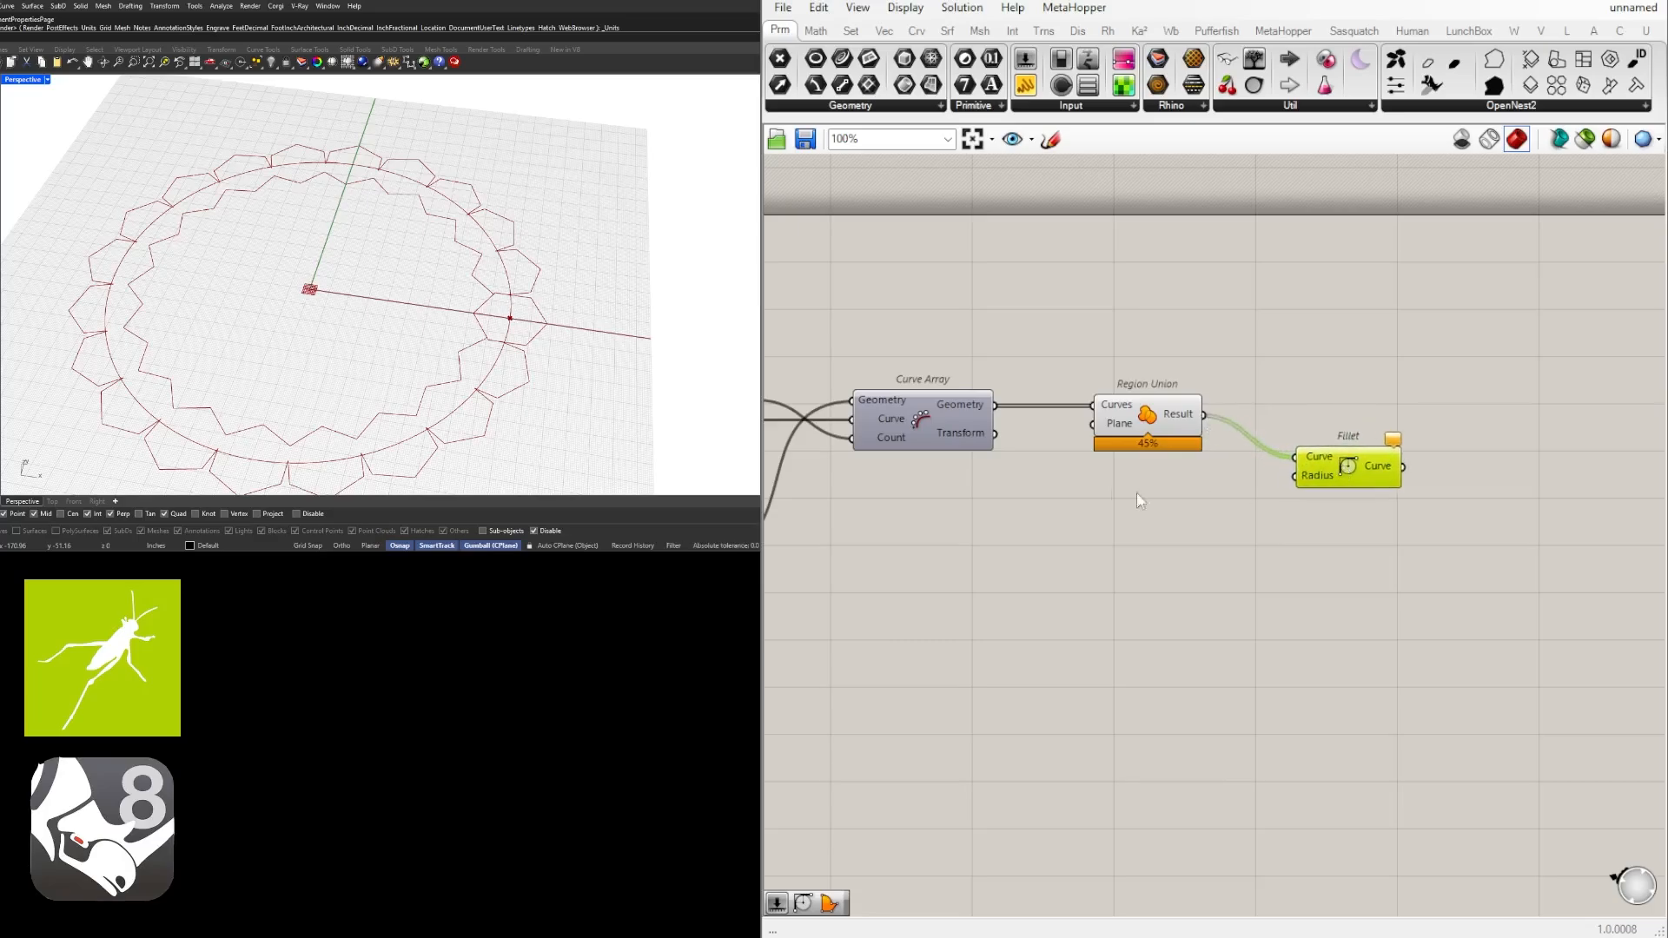
# Add a 2.500 number slider and connect it to the Fillet component's Radius input.
pyautogui.doubleClick(1095, 483)
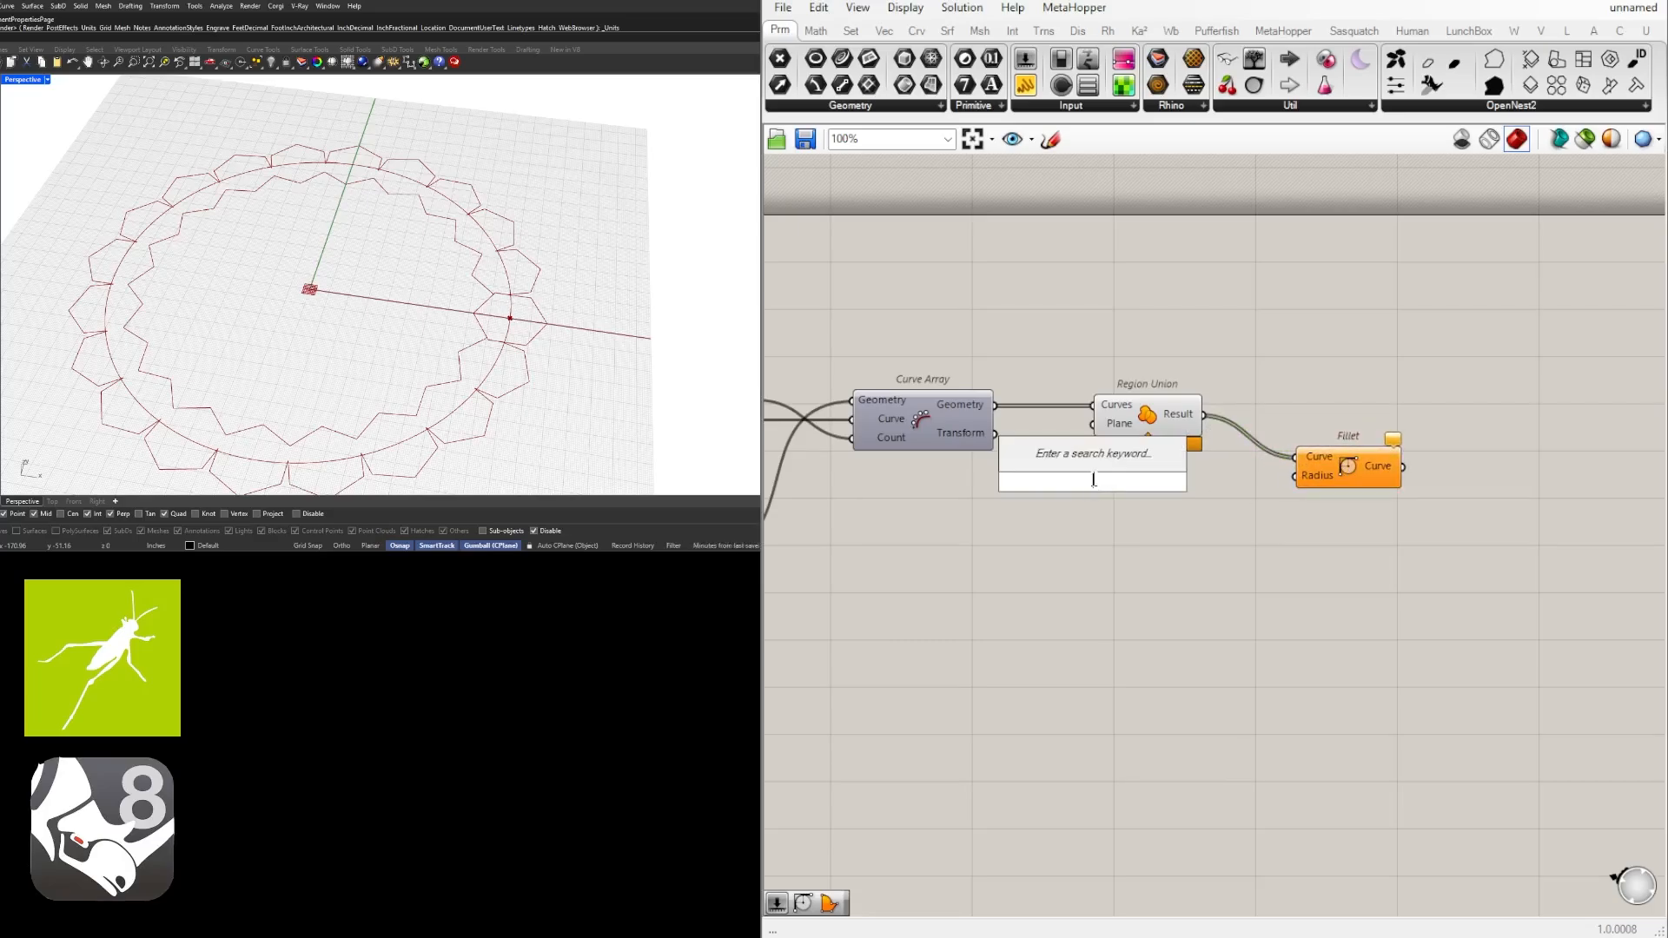
pyautogui.write('4.5')
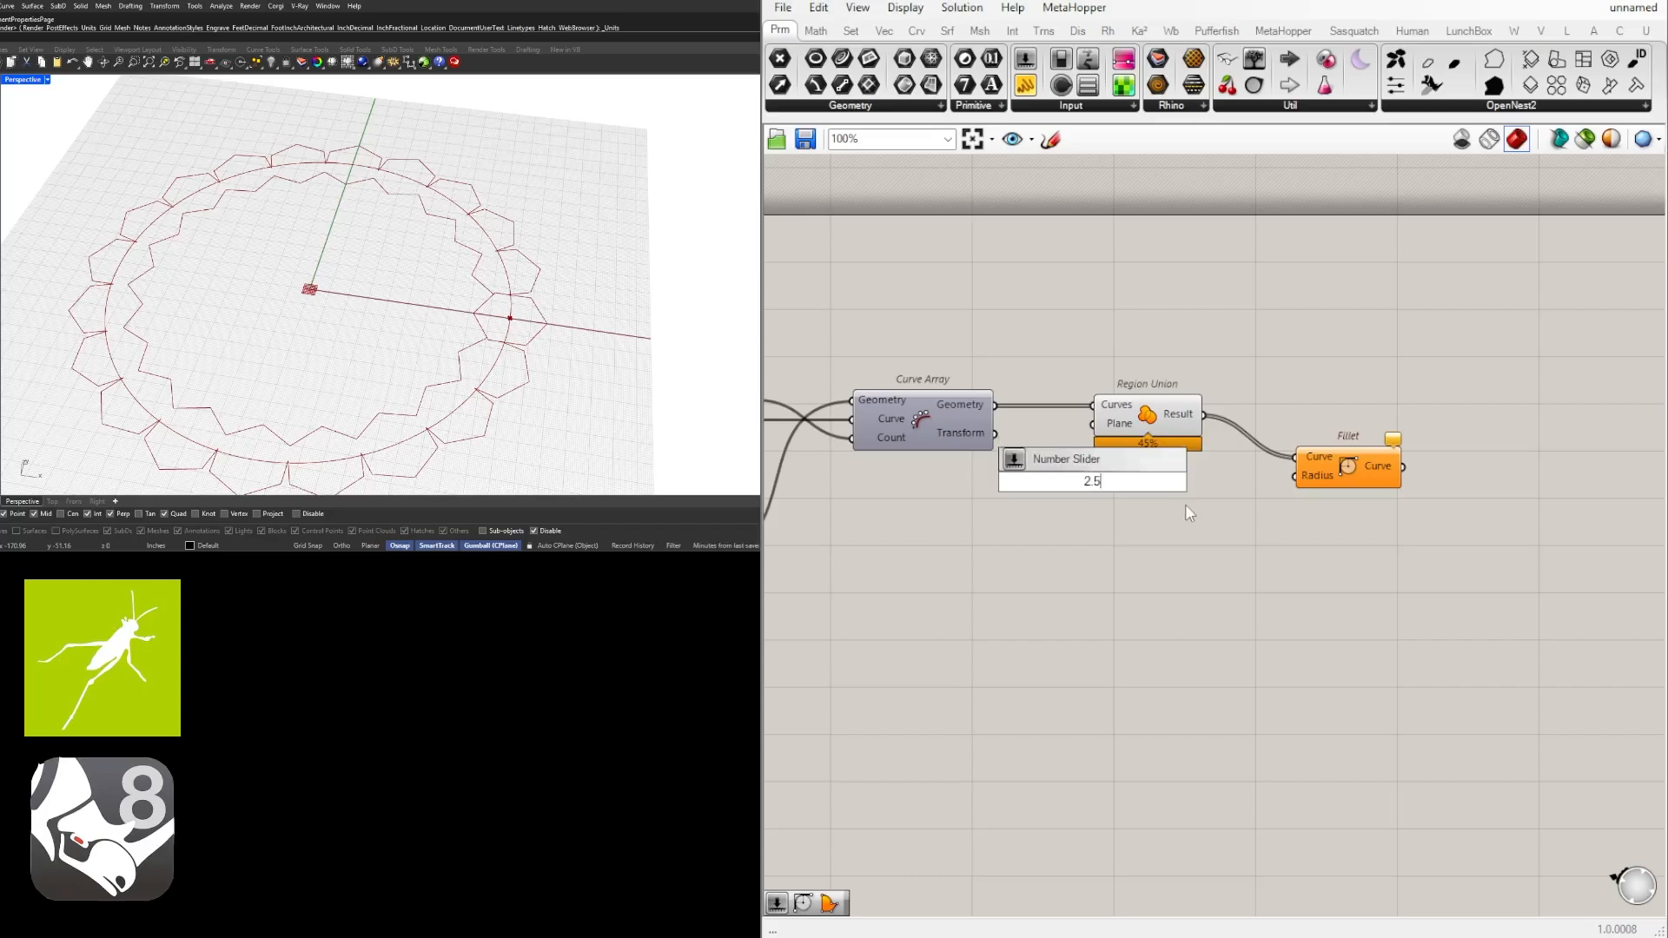
pyautogui.write('00')
pyautogui.press('Return')
pyautogui.moveTo(1191, 483); pyautogui.dragTo(1295, 476)
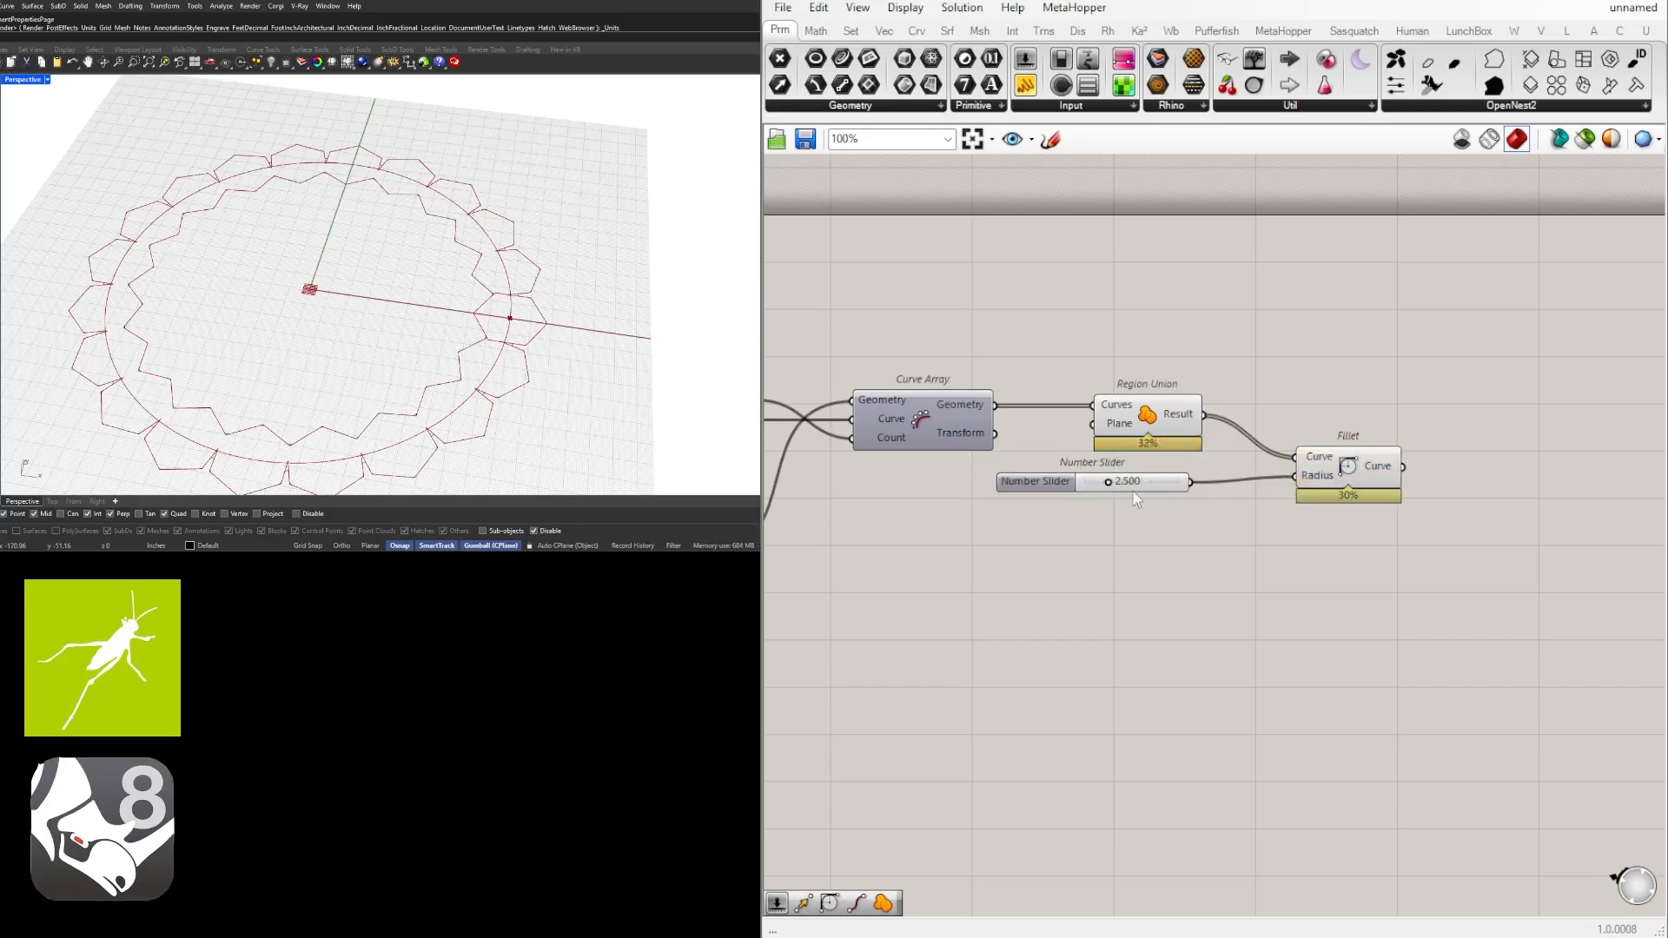
# Place the radius slider beneath Region Union and raise the fillet radius to 4.220.
pyautogui.moveTo(1080, 487); pyautogui.dragTo(1187, 488)
pyautogui.scroll(3, 1166, 483)
pyautogui.scroll(-3, 1190, 503)
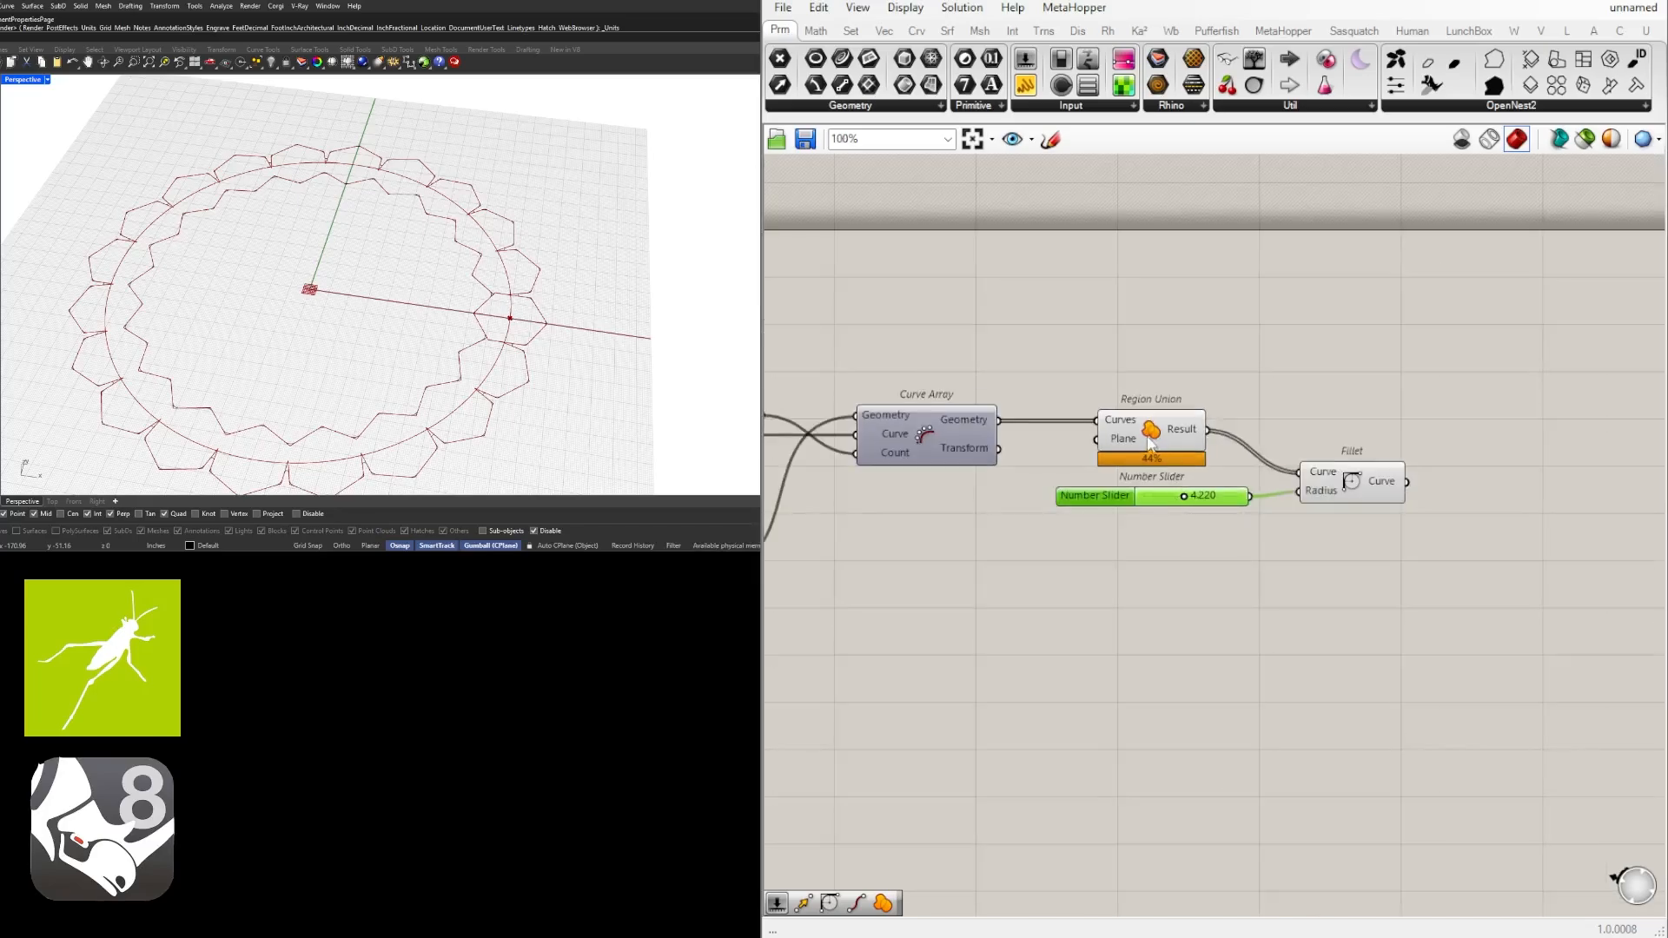
# Inspect the Region Union outline up close, and hide the Region Union preview.
pyautogui.click(1154, 434)
pyautogui.scroll(5, 130, 427)
pyautogui.scroll(-5, 131, 427)
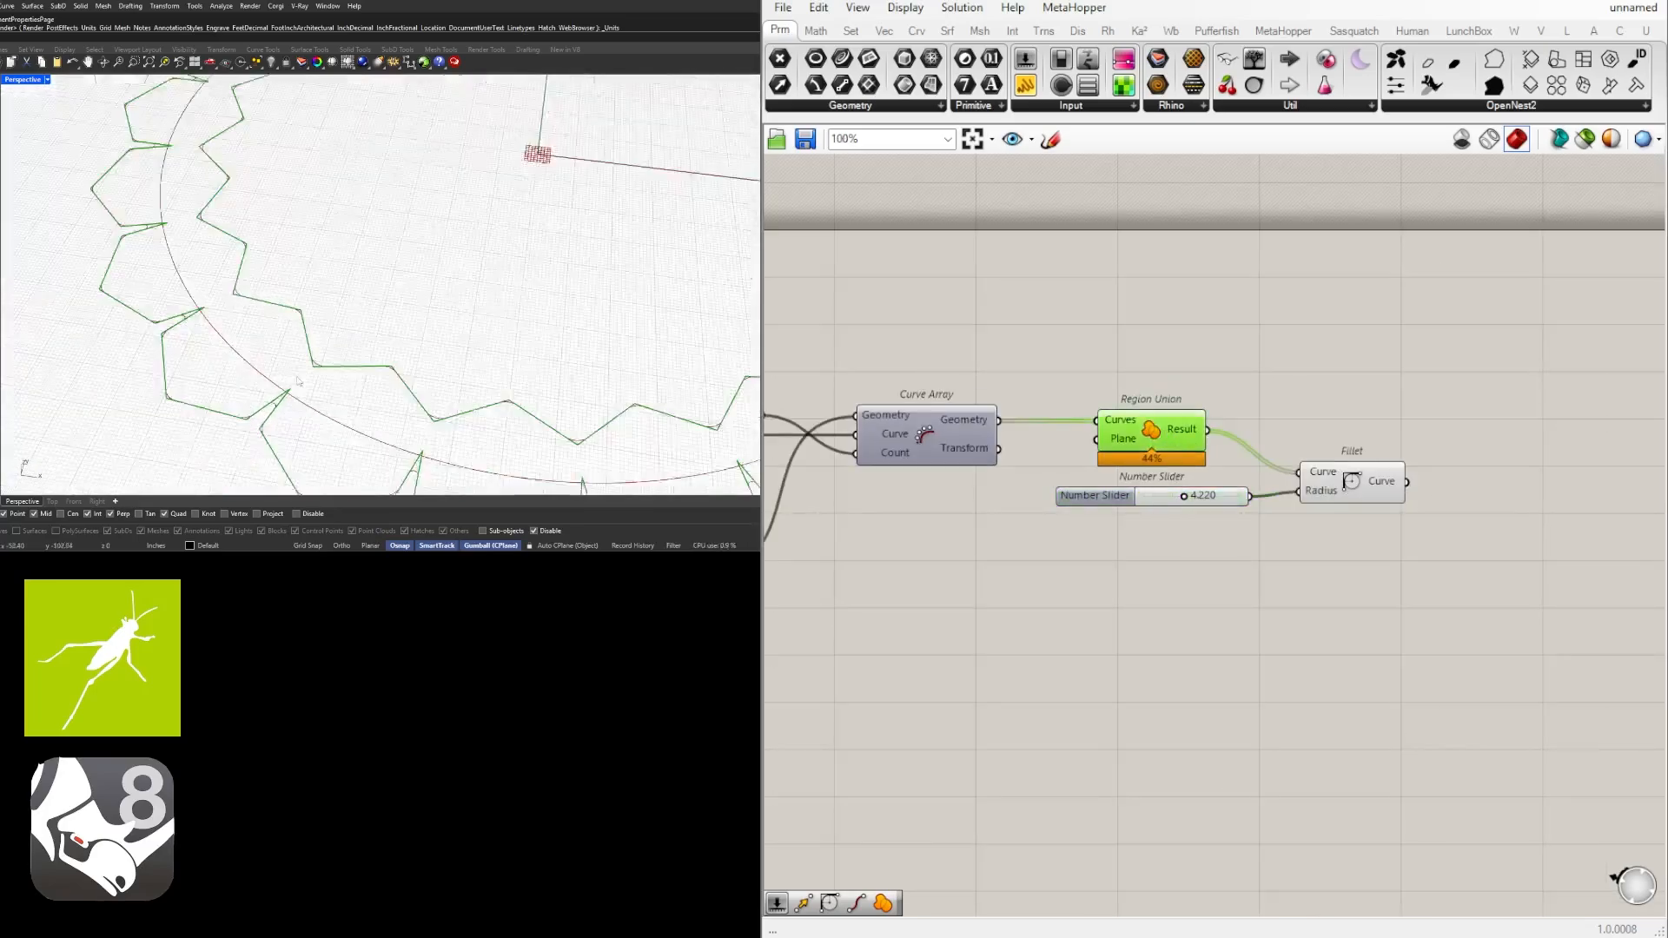
pyautogui.scroll(5, 336, 377)
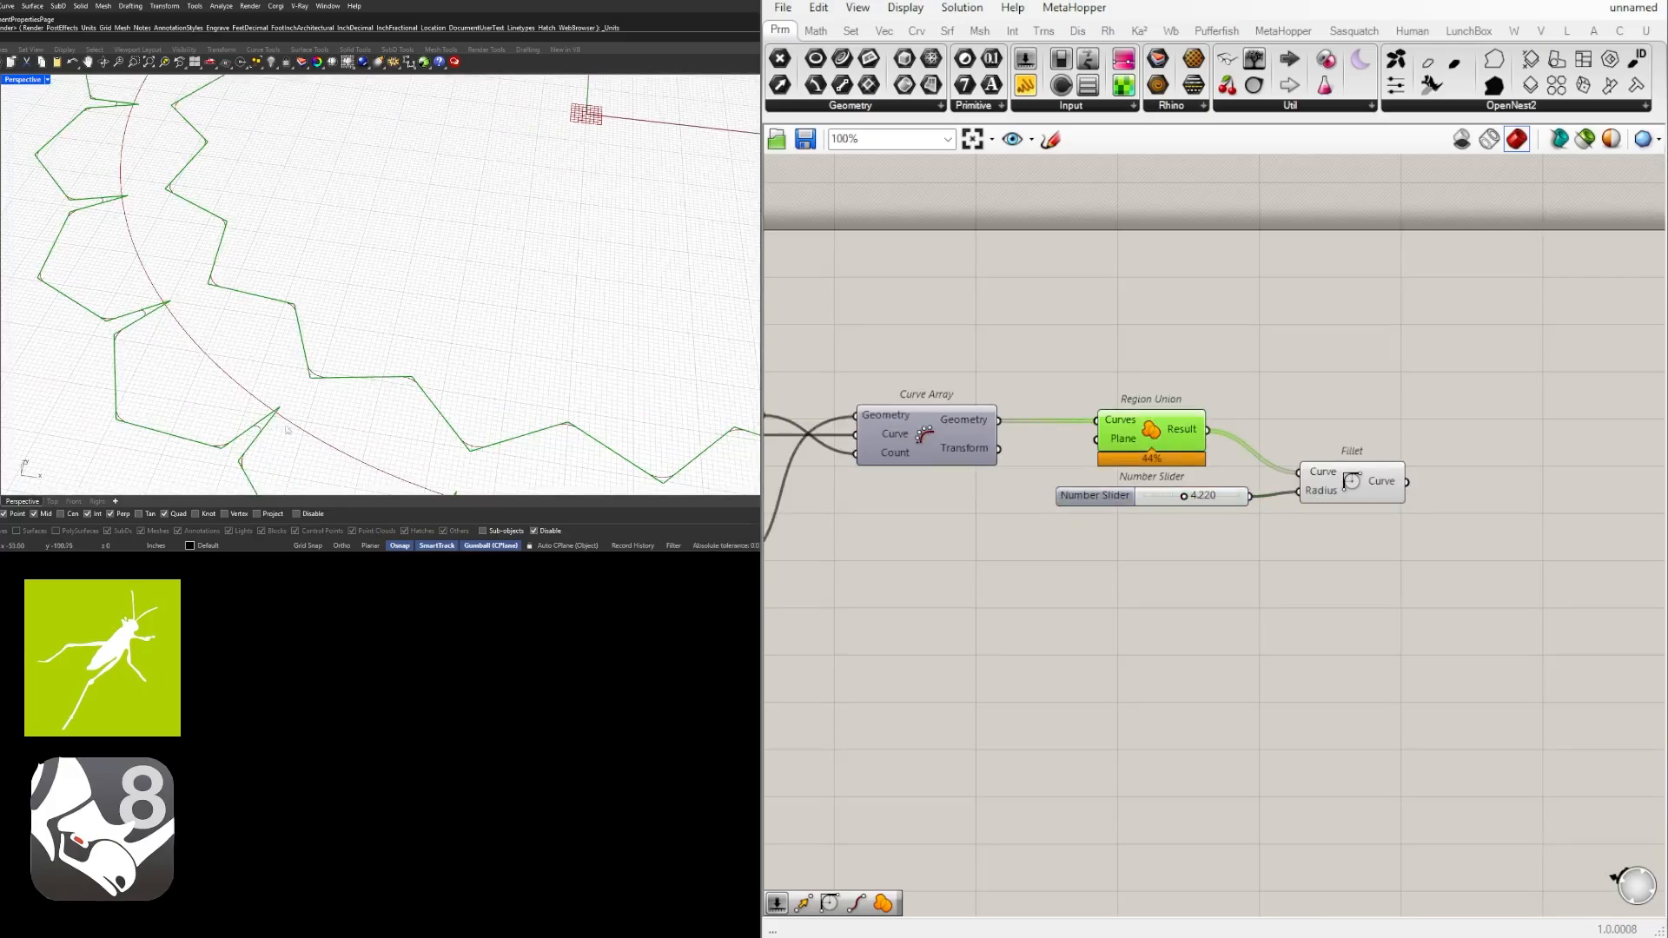
pyautogui.middleClick(1146, 448)
pyautogui.click(1262, 362)
pyautogui.scroll(-5, 371, 247)
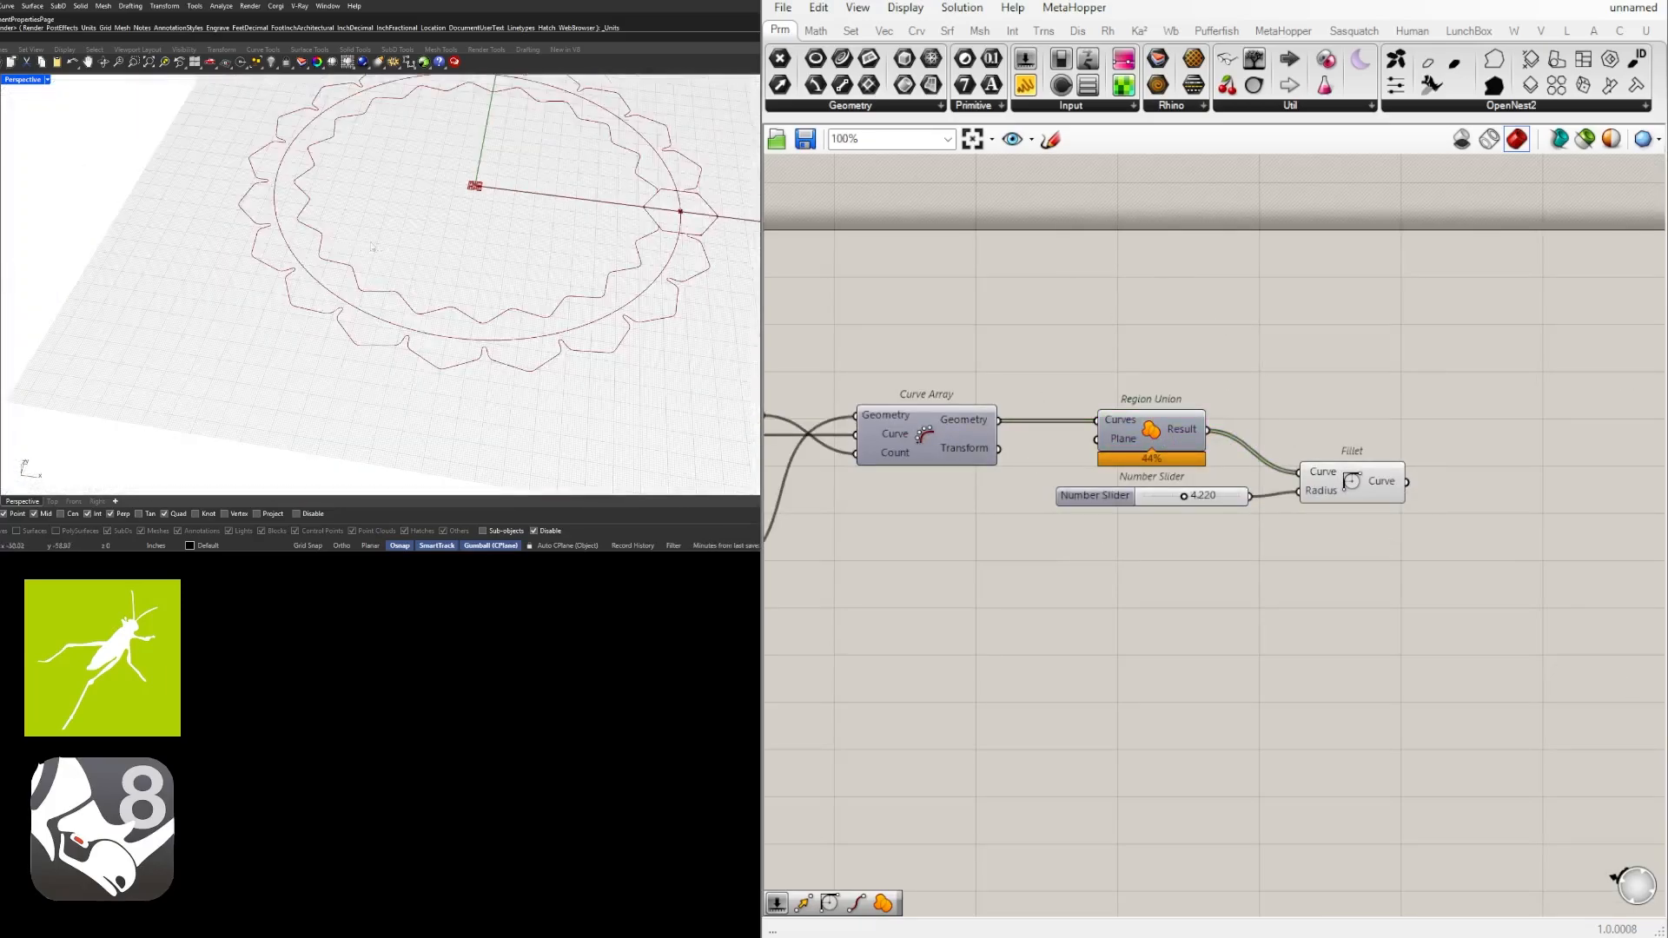
# Raise the fillet radius slider to 5.890.
pyautogui.scroll(1, 371, 246)
pyautogui.scroll(3, 1244, 478)
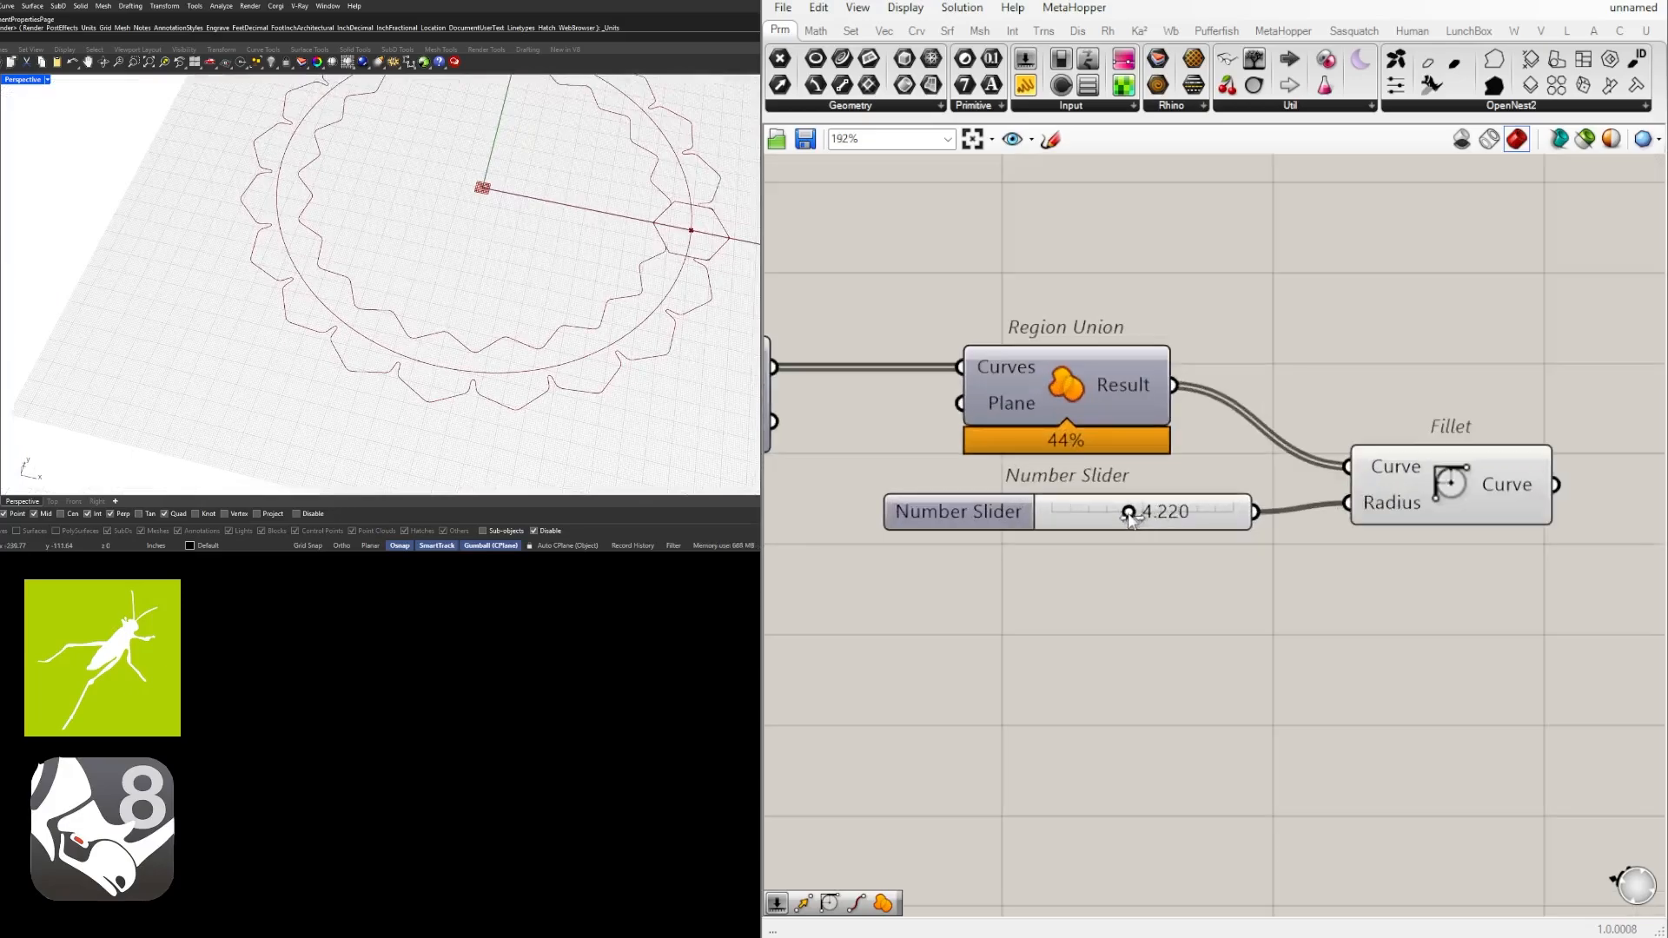
pyautogui.moveTo(1129, 514)
pyautogui.mouseDown()
pyautogui.moveTo(1234, 512)
pyautogui.moveTo(1065, 512)
pyautogui.moveTo(1151, 512)
pyautogui.moveTo(1145, 525)
pyautogui.mouseUp()
# Set the Curve Array's count slider to 23.
pyautogui.scroll(-3, 1145, 525)
pyautogui.scroll(5, 1190, 426)
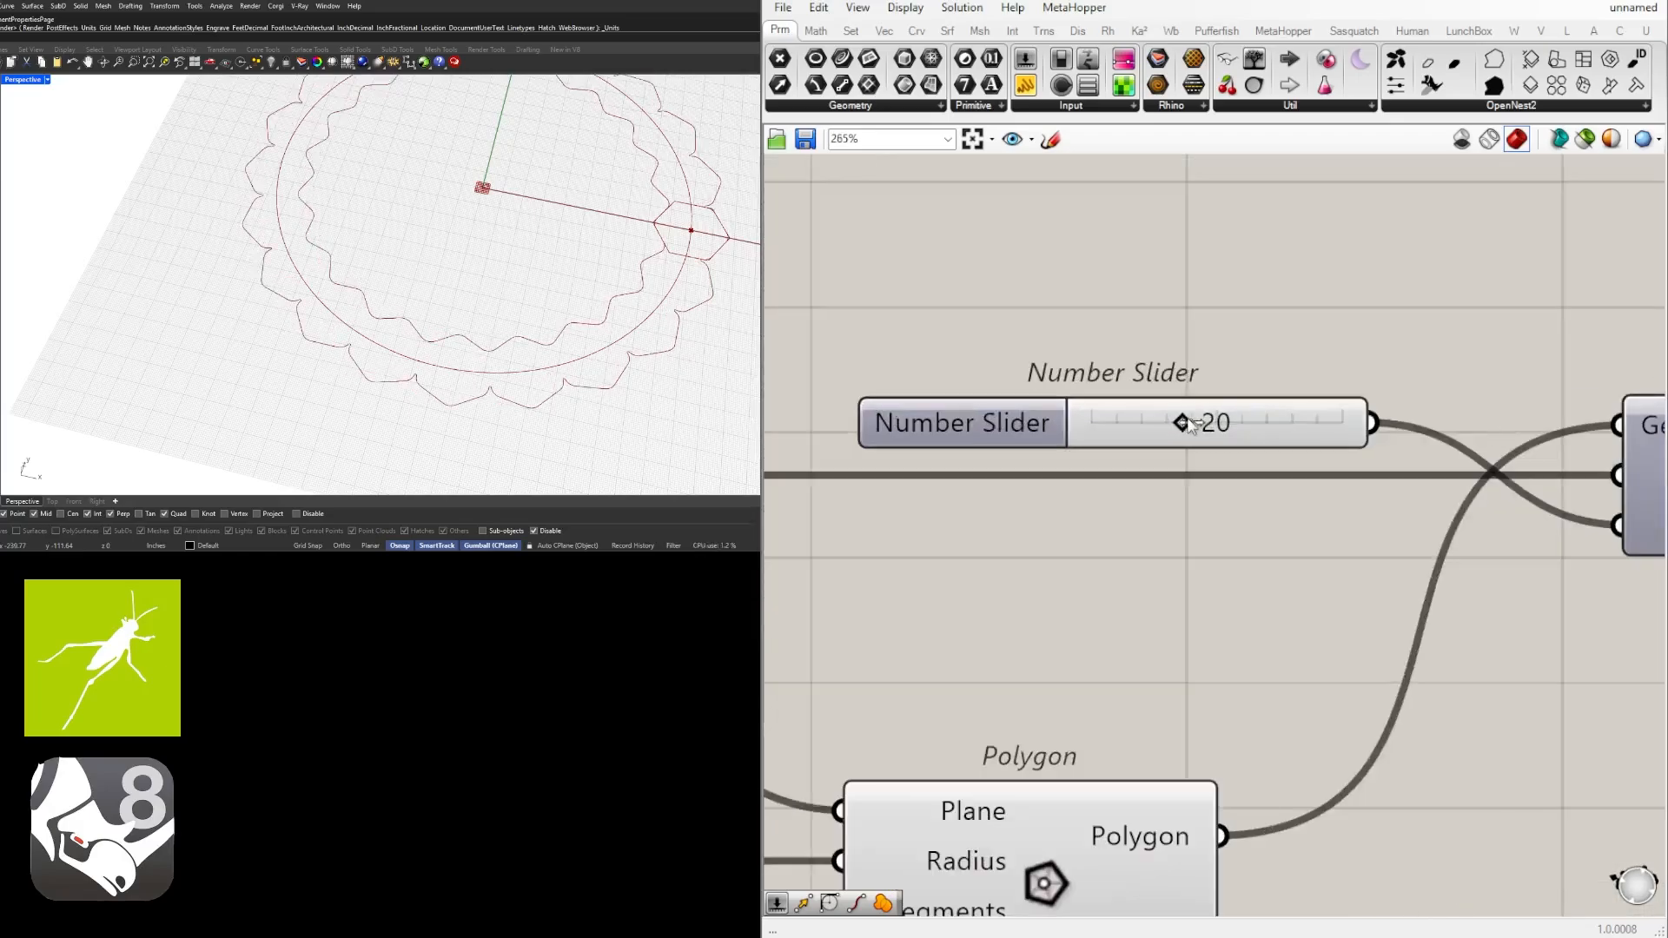
pyautogui.moveTo(1191, 424); pyautogui.dragTo(1201, 422)
pyautogui.scroll(-2, 1202, 422)
# Increase the fillet radius slider to 8.983 for rounder outline corners.
pyautogui.moveTo(1151, 434); pyautogui.dragTo(856, 448, button='right')
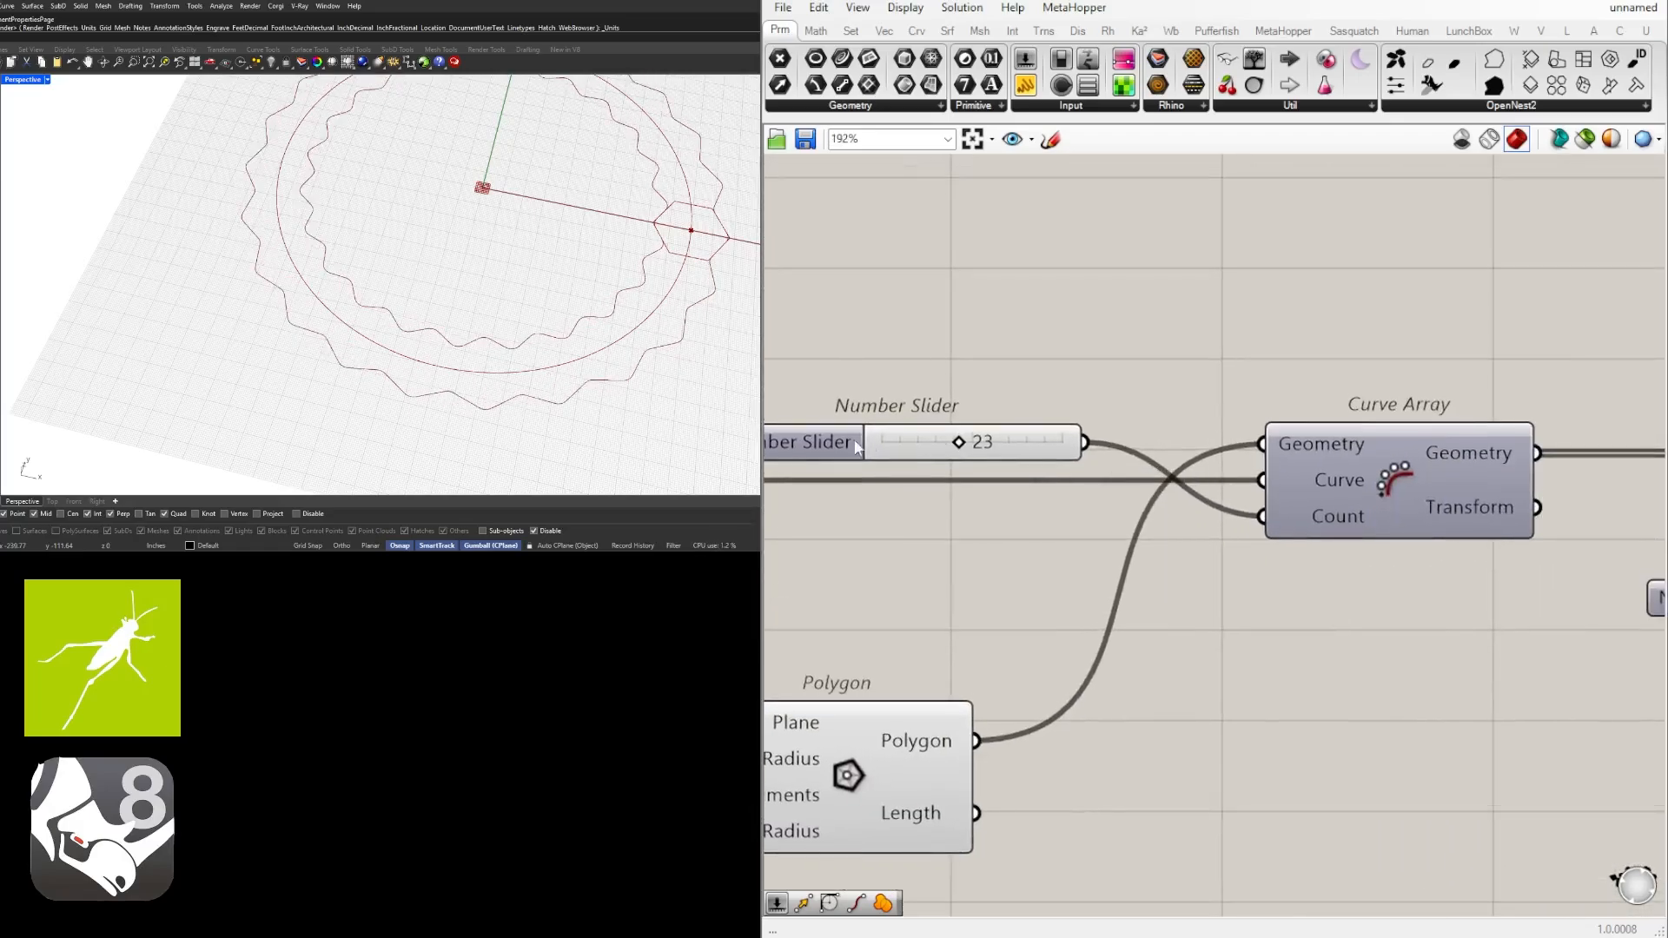
pyautogui.scroll(2, 894, 444)
pyautogui.moveTo(1640, 490); pyautogui.dragTo(903, 471, button='right')
pyautogui.scroll(-3, 903, 471)
pyautogui.scroll(3, 1265, 513)
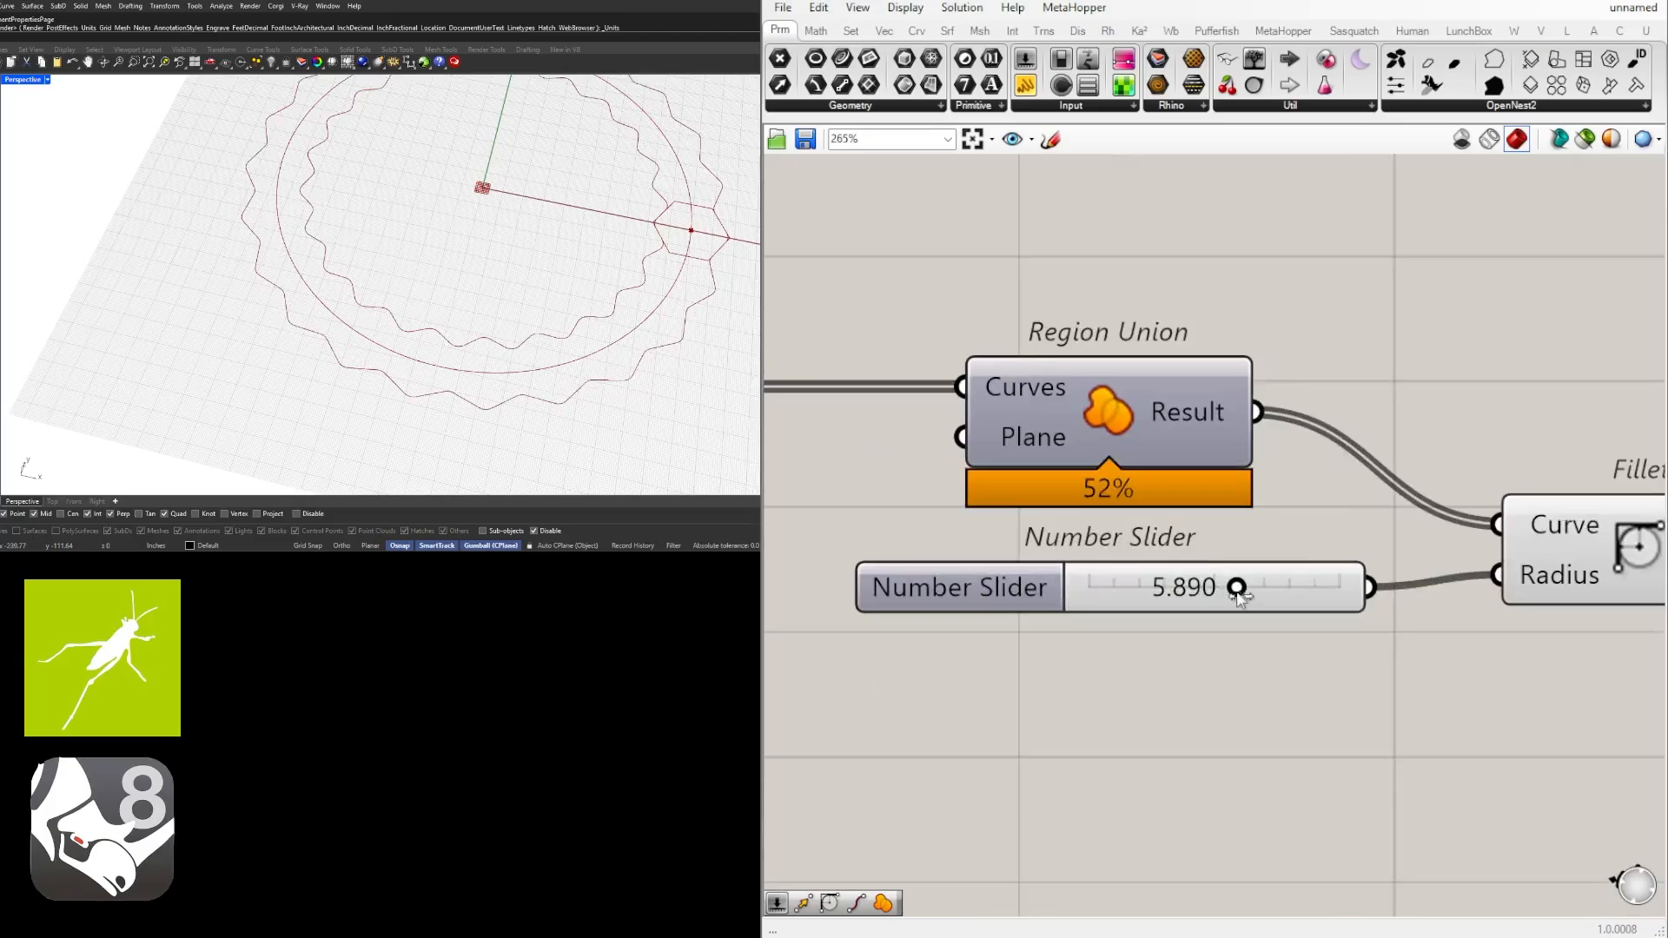
pyautogui.moveTo(1236, 590); pyautogui.dragTo(1315, 580)
# Try adjusting the Polygon's Segments slider and leave it at 6.
pyautogui.scroll(-3, 1310, 517)
pyautogui.moveTo(1025, 508); pyautogui.dragTo(1388, 440, button='right')
pyautogui.moveTo(1053, 570); pyautogui.dragTo(1208, 532, button='right')
pyautogui.scroll(2, 999, 582)
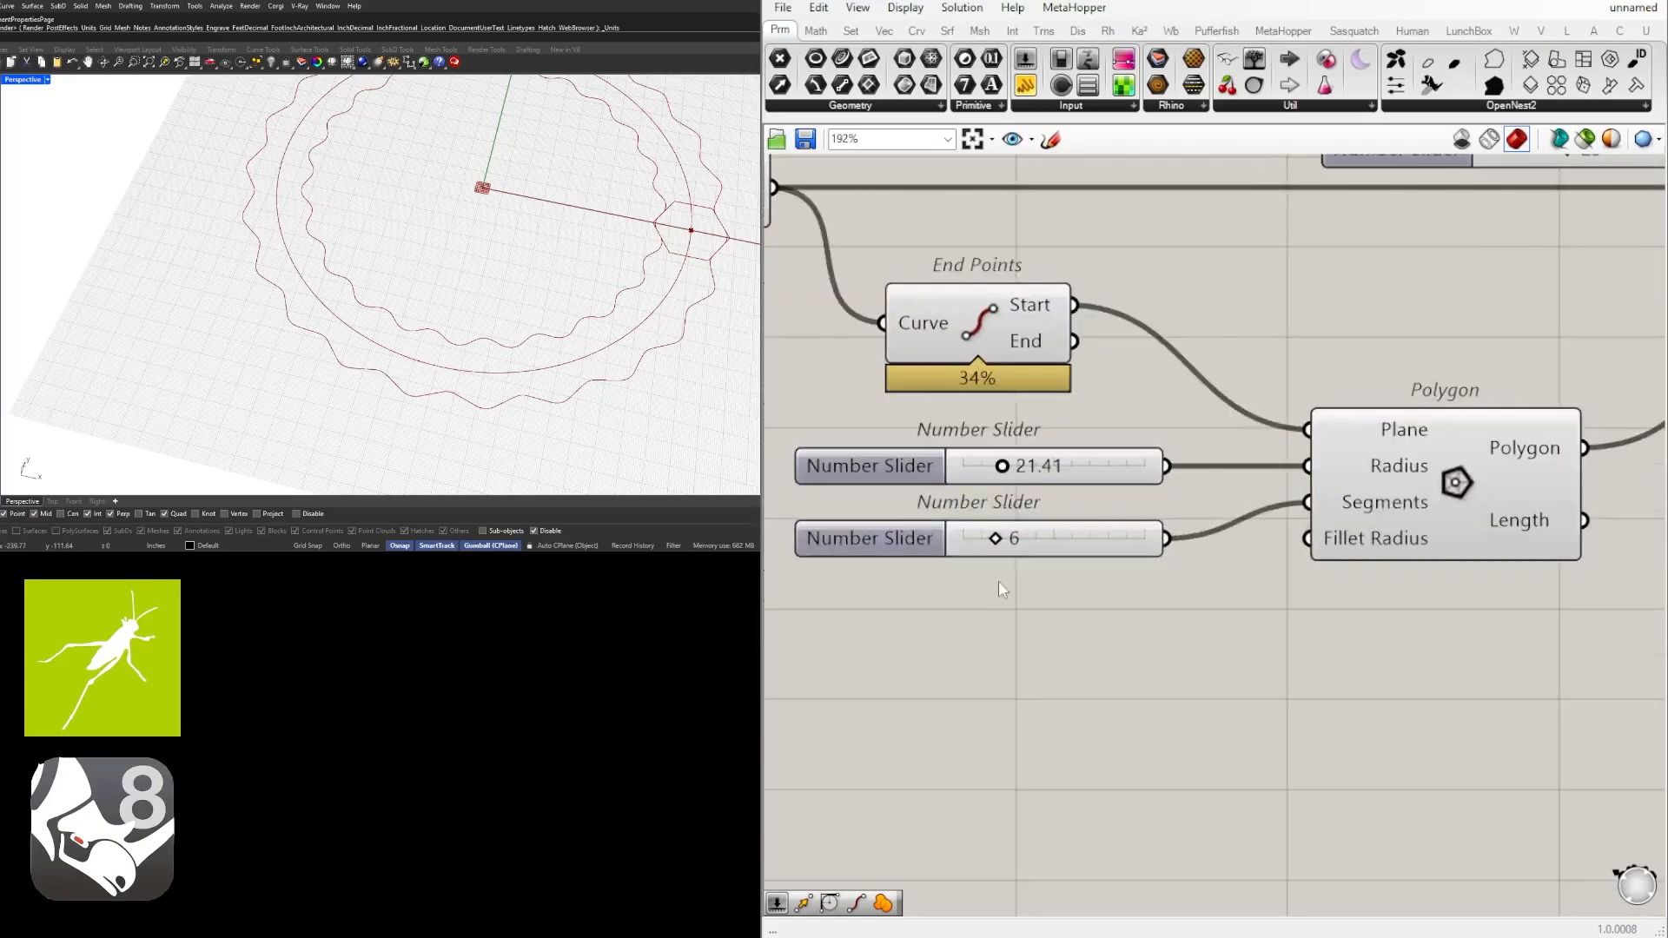
pyautogui.scroll(2, 999, 581)
pyautogui.moveTo(999, 526)
pyautogui.mouseDown()
pyautogui.moveTo(978, 537)
pyautogui.moveTo(1034, 537)
pyautogui.moveTo(967, 539)
pyautogui.moveTo(1006, 537)
pyautogui.mouseUp()
pyautogui.scroll(-5, 1006, 537)
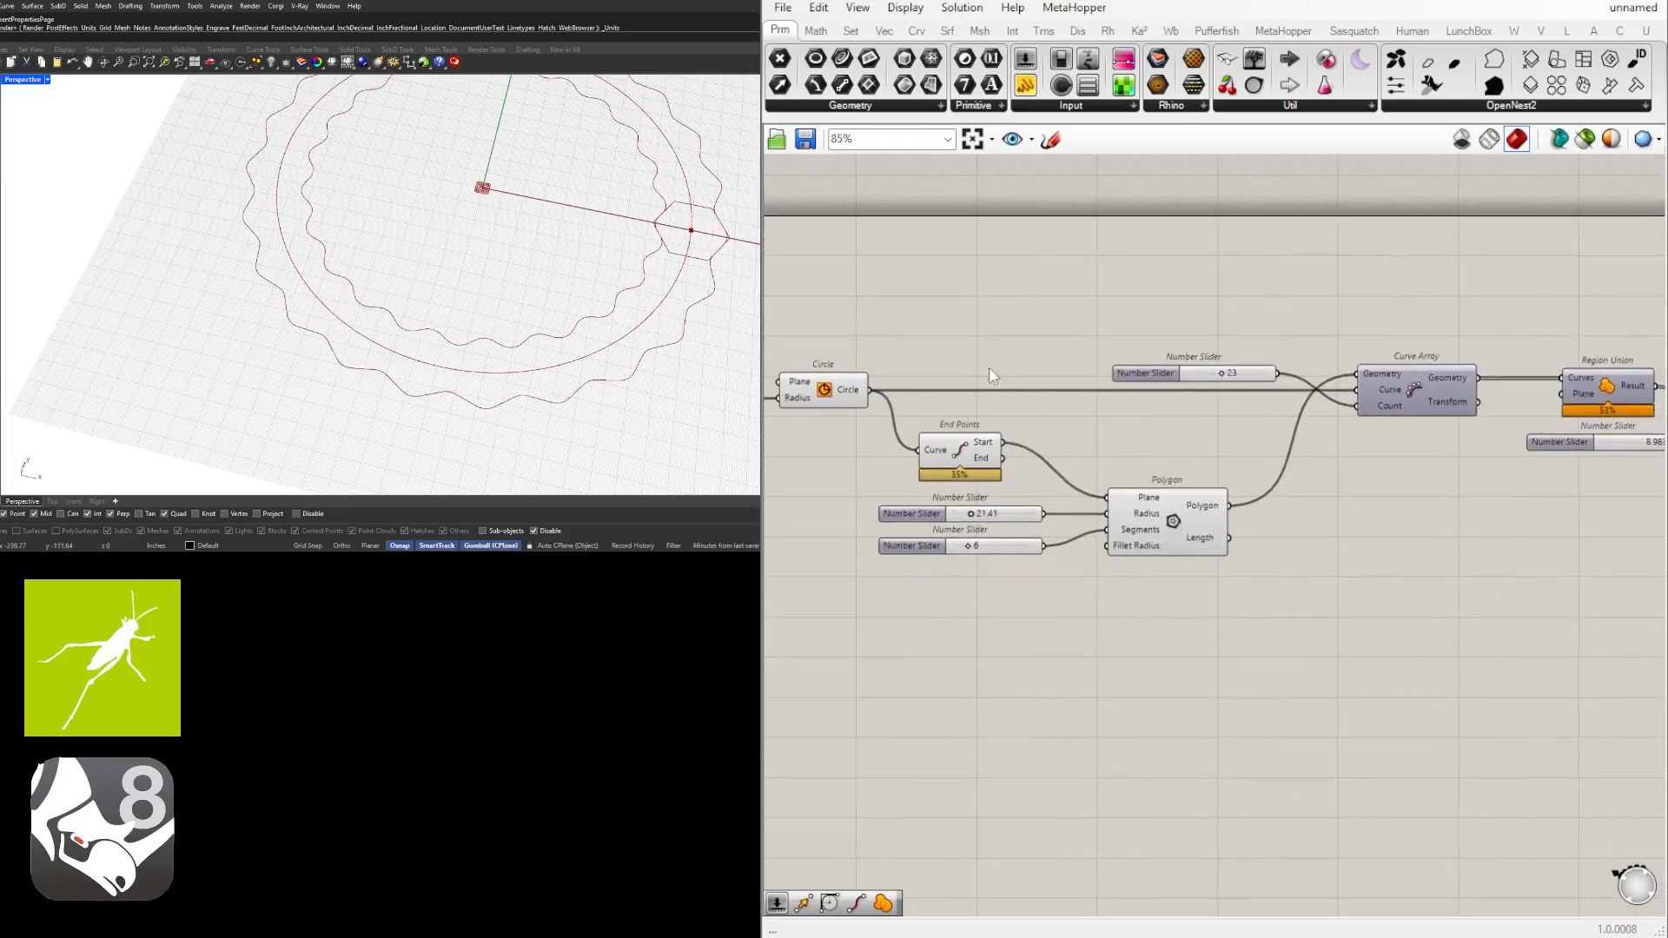
# Reduce the Polygon's radius slider to 18.20 and view the whole outline.
pyautogui.moveTo(1153, 516); pyautogui.dragTo(1252, 516, button='right')
pyautogui.scroll(6, 1041, 530)
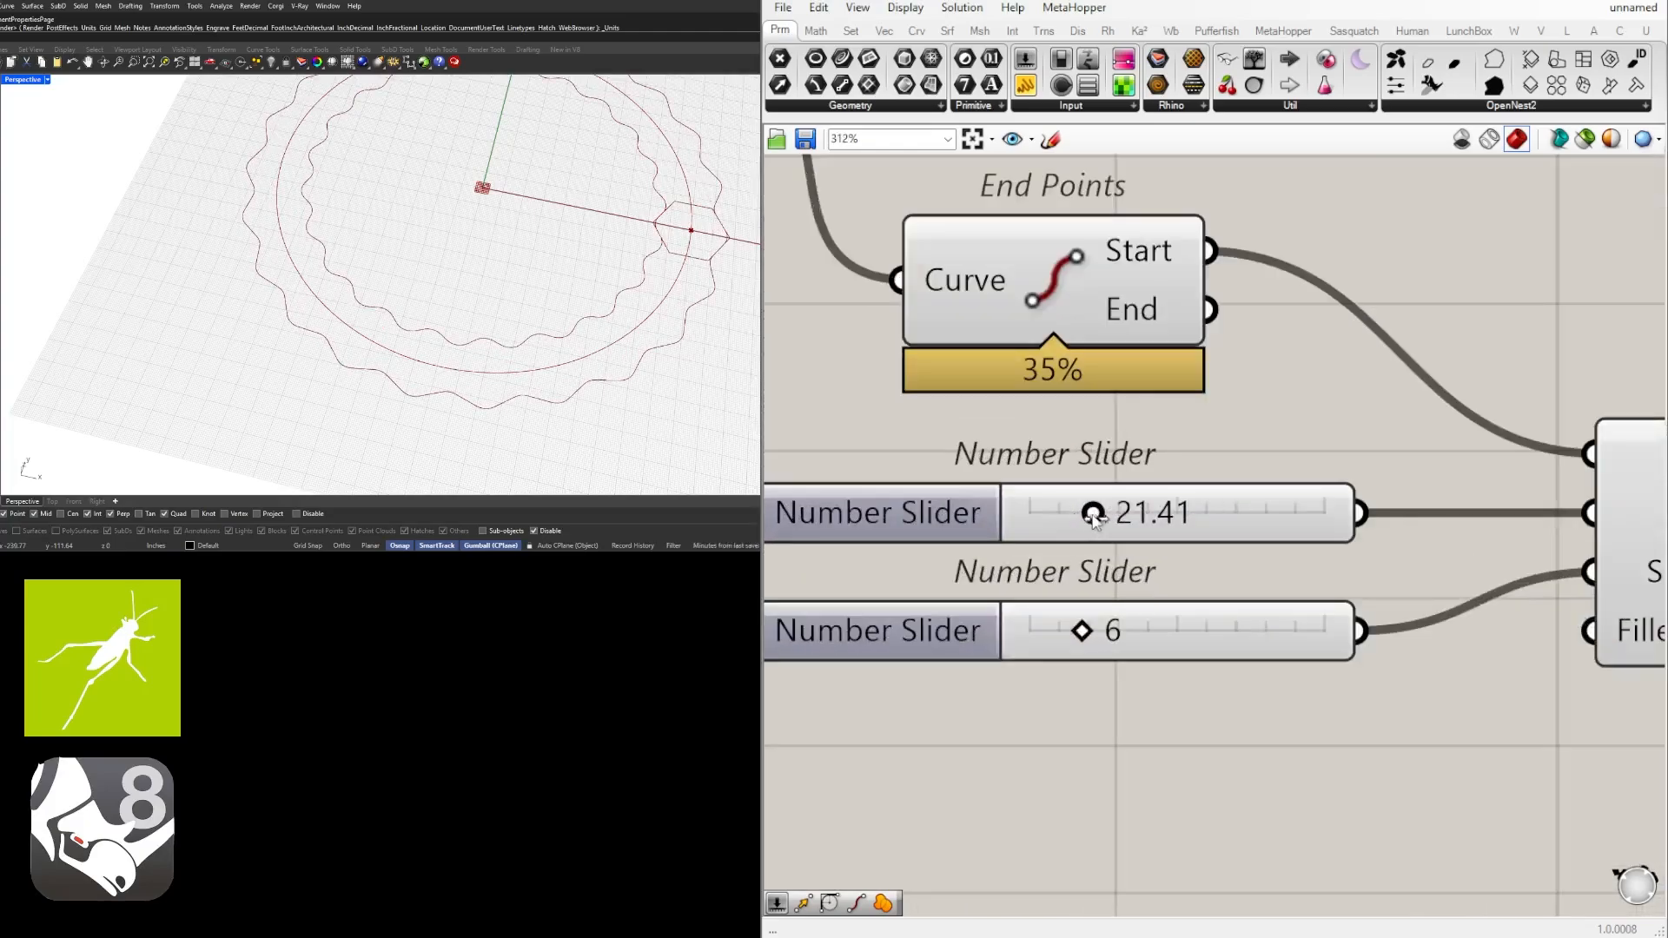
pyautogui.moveTo(1093, 513); pyautogui.dragTo(1083, 515)
pyautogui.scroll(-6, 425, 298)
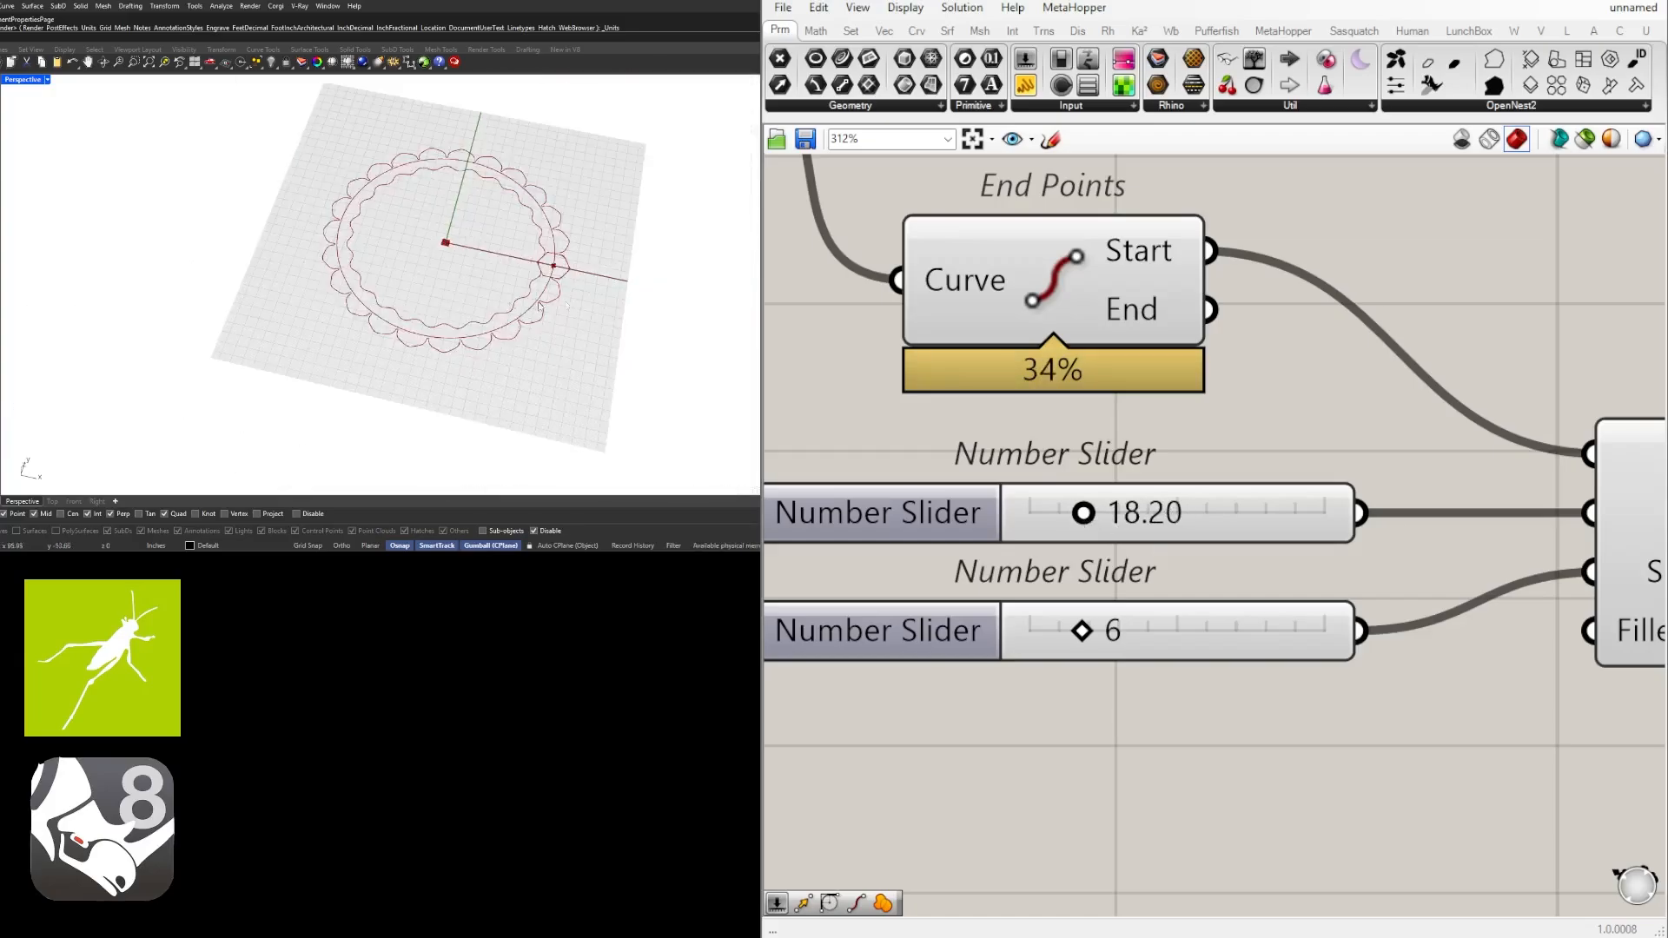
pyautogui.moveTo(500, 291); pyautogui.dragTo(558, 321, button='right')
# Hide the preview of the Polygon component.
pyautogui.moveTo(1276, 498); pyautogui.dragTo(1020, 487, button='right')
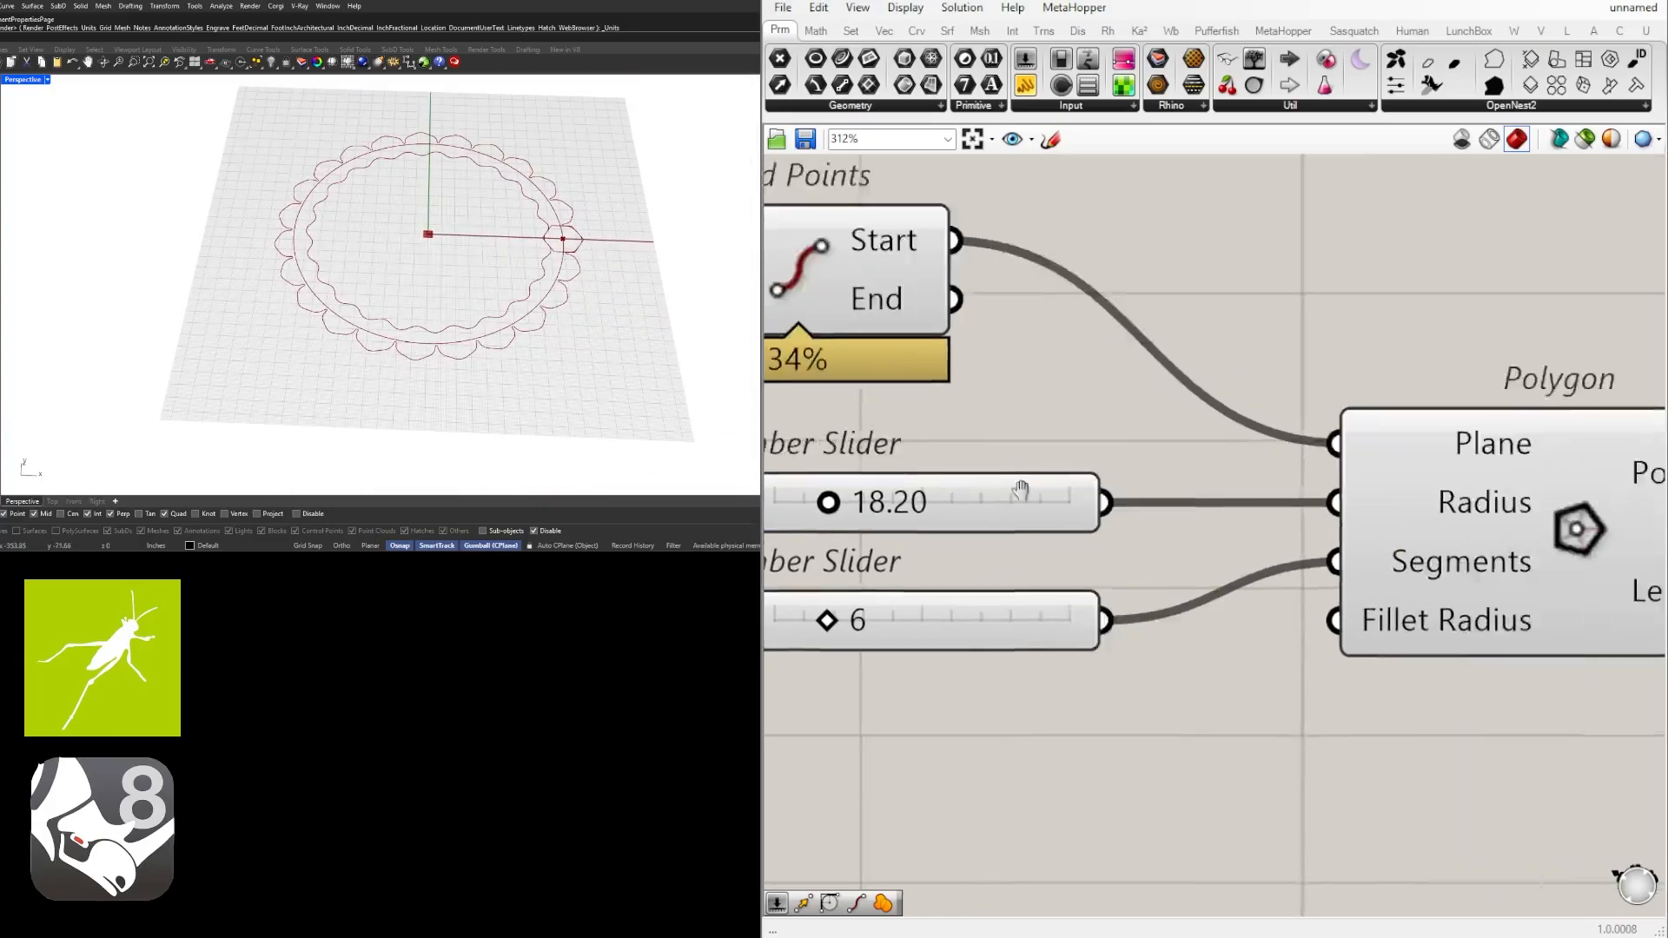
pyautogui.scroll(-4, 1406, 495)
pyautogui.moveTo(1278, 480); pyautogui.dragTo(952, 501, button='right')
pyautogui.click(1172, 517)
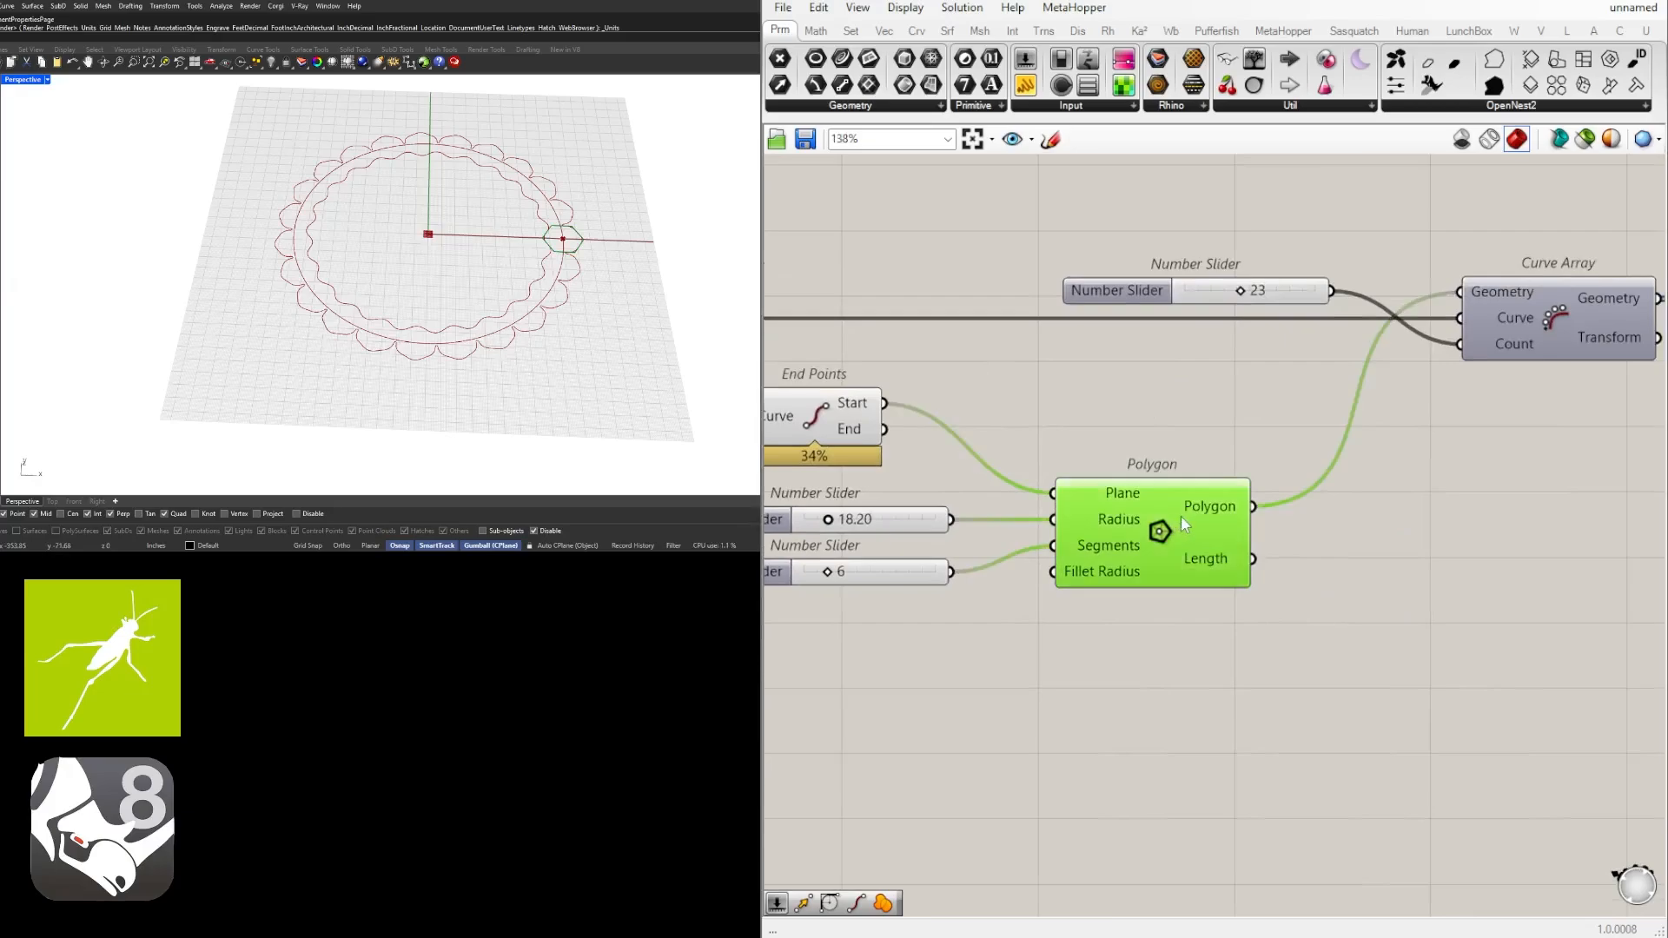
pyautogui.middleClick(1181, 515)
pyautogui.click(1237, 449)
# Select the Fillet component and examine its inner and outer filleted outlines in the Perspective viewport.
pyautogui.moveTo(1475, 453); pyautogui.dragTo(1210, 454, button='right')
pyautogui.scroll(-3, 1211, 454)
pyautogui.click(1465, 482)
pyautogui.moveTo(1469, 491); pyautogui.dragTo(1375, 477, button='right')
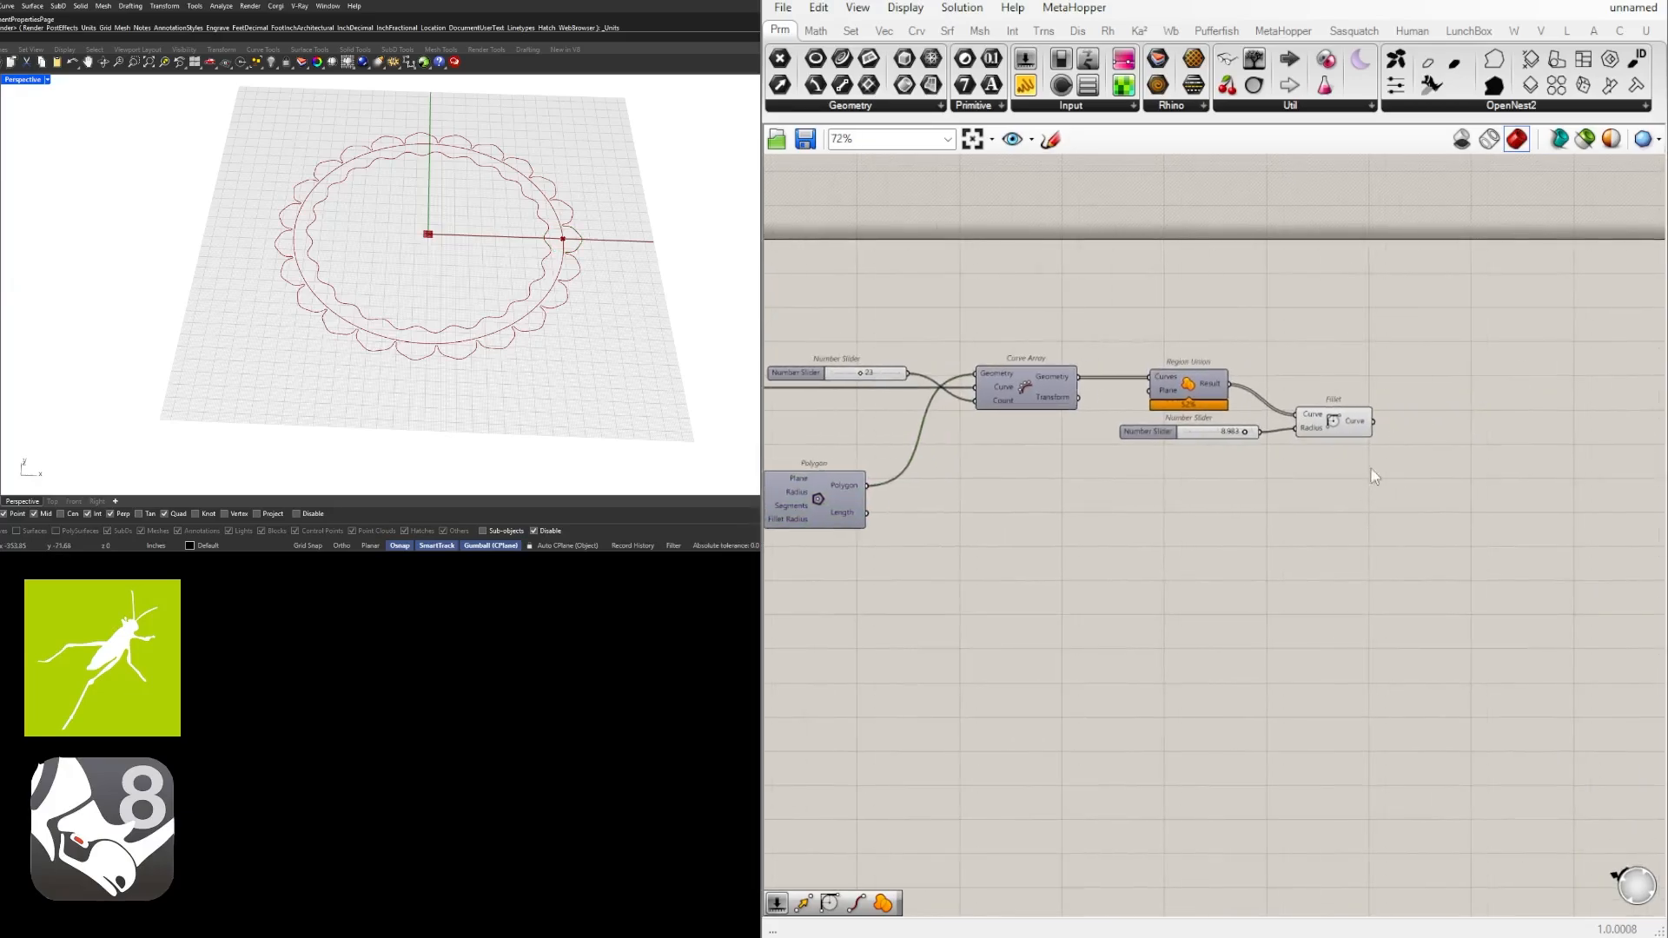
pyautogui.click(1360, 431)
pyautogui.click(1374, 451)
pyautogui.moveTo(295, 334); pyautogui.dragTo(322, 297, button='right')
pyautogui.scroll(5, 335, 257)
pyautogui.scroll(2, 1254, 512)
pyautogui.click(1303, 460)
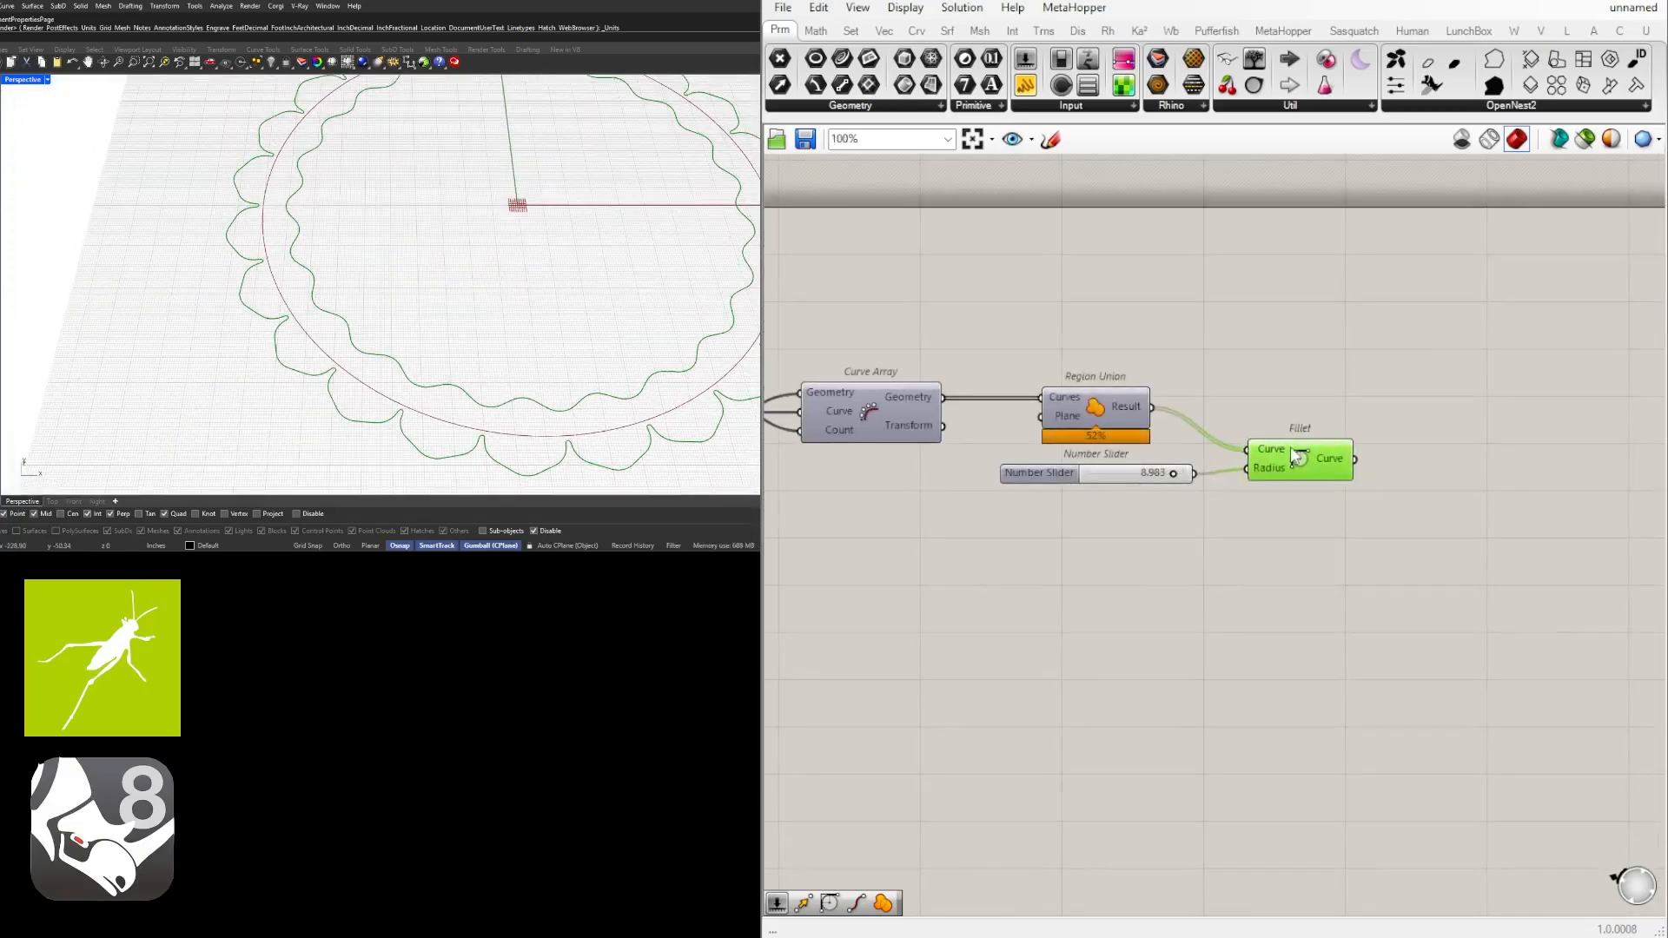
pyautogui.moveTo(1303, 460); pyautogui.dragTo(1156, 465, button='right')
pyautogui.scroll(-6, 404, 237)
pyautogui.scroll(4, 400, 231)
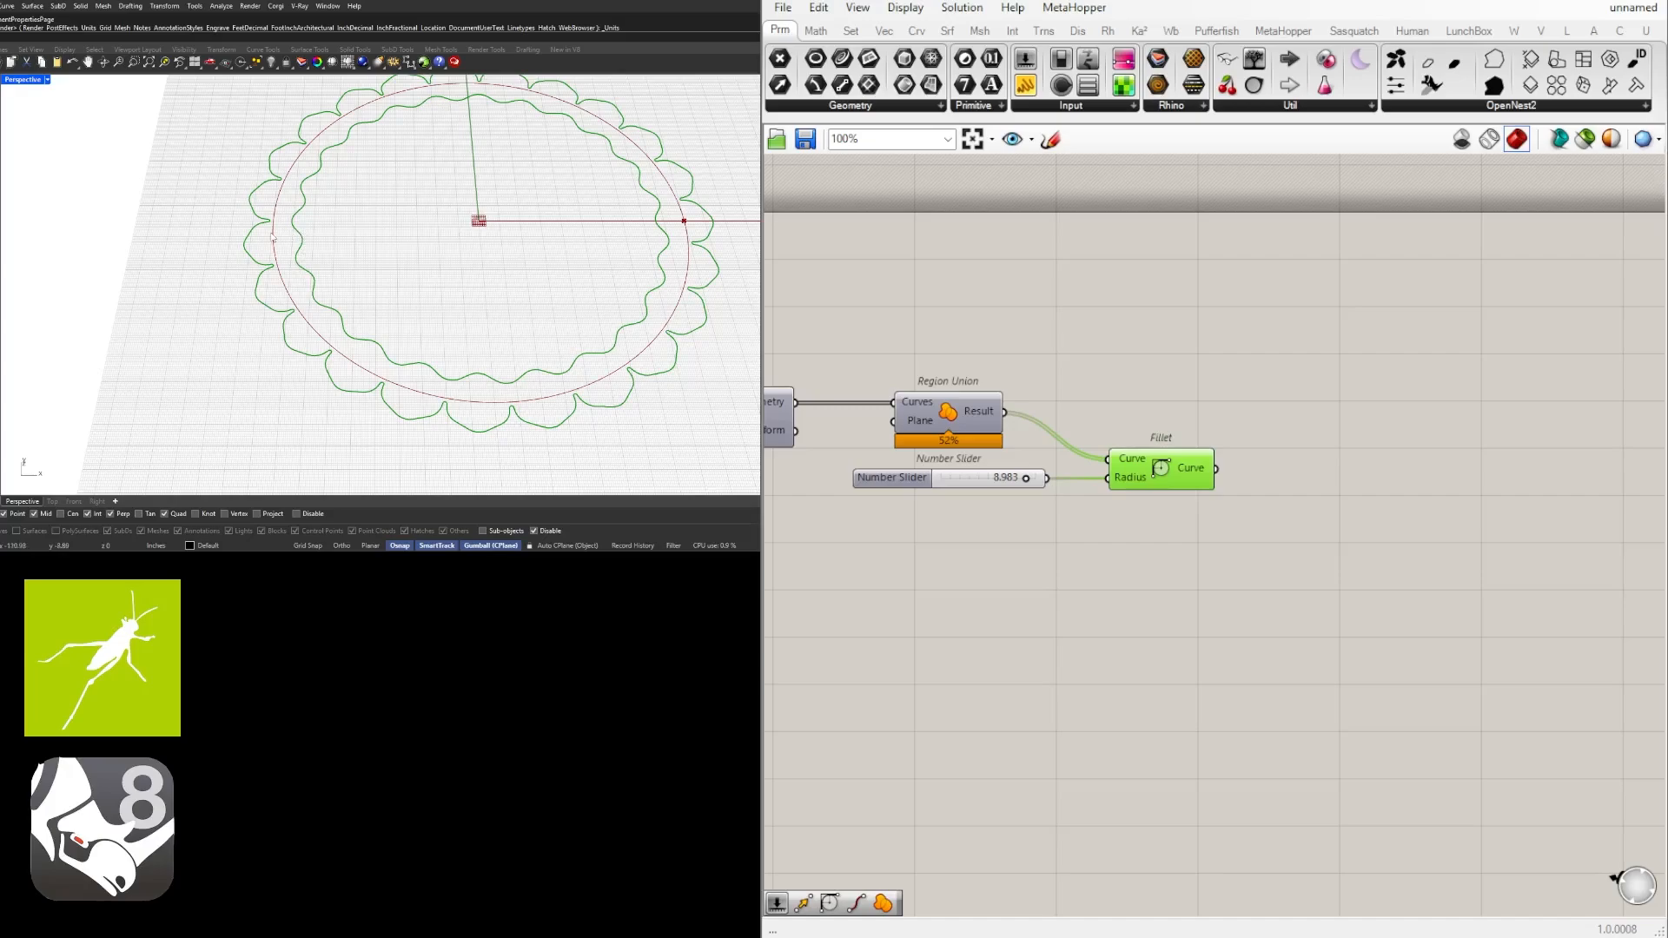
# Add a List Item component, feed the Fillet's Curve output into its List input, and place it beside Fillet.
pyautogui.moveTo(1384, 444); pyautogui.dragTo(1226, 450, button='right')
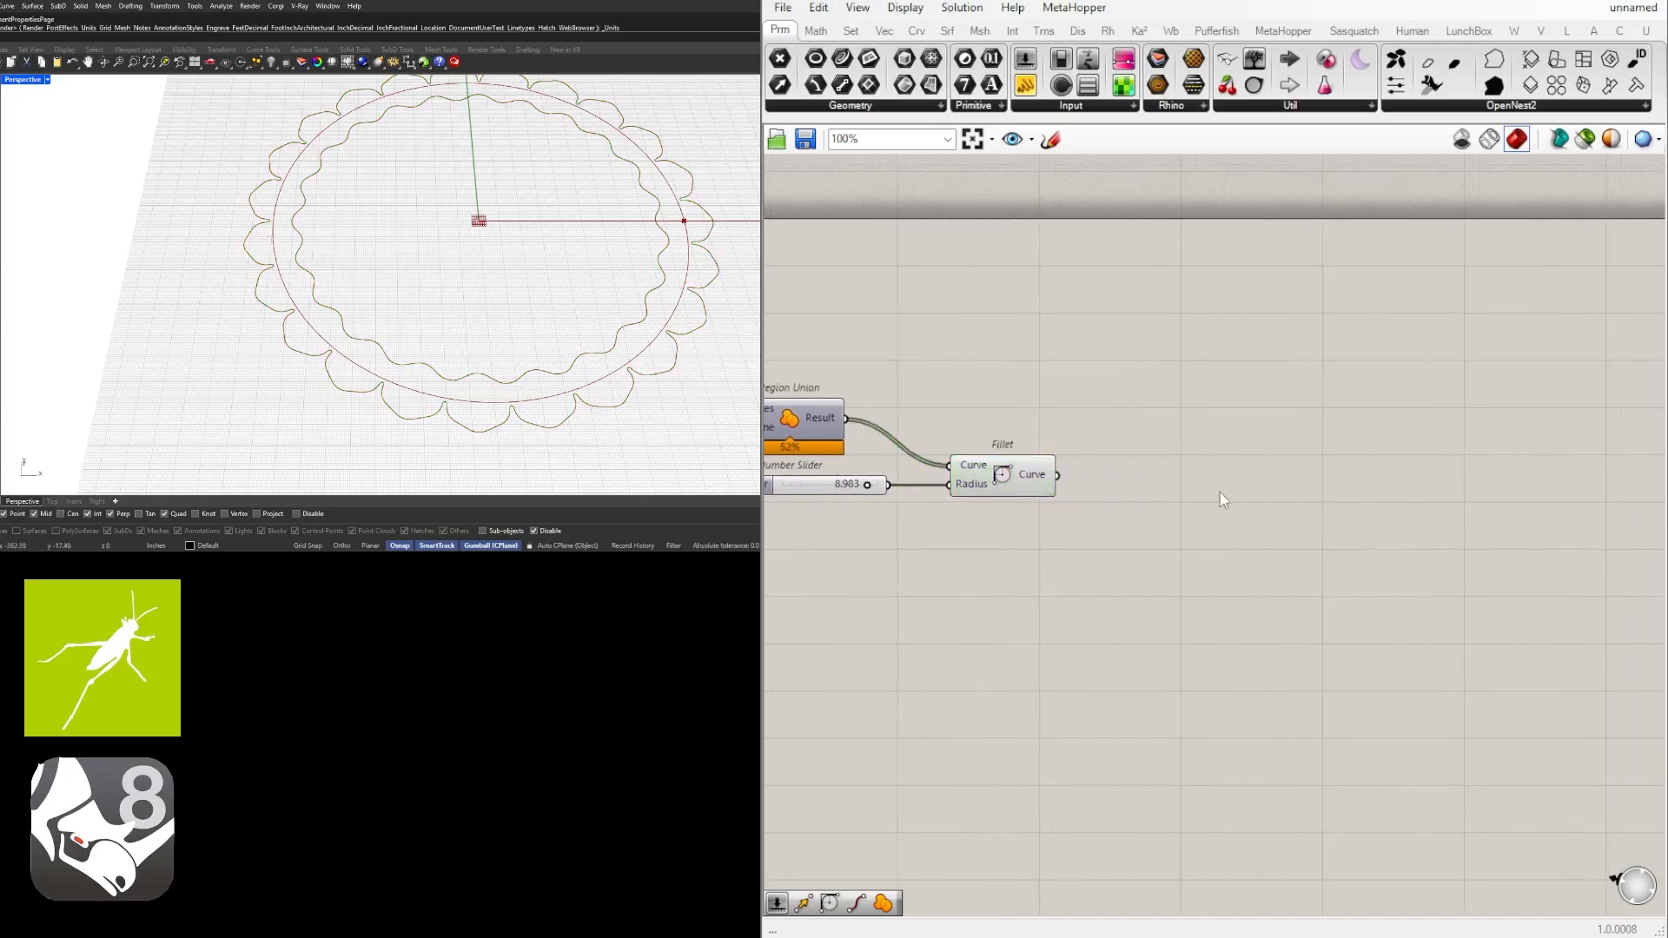
pyautogui.doubleClick(1219, 473)
pyautogui.write('item')
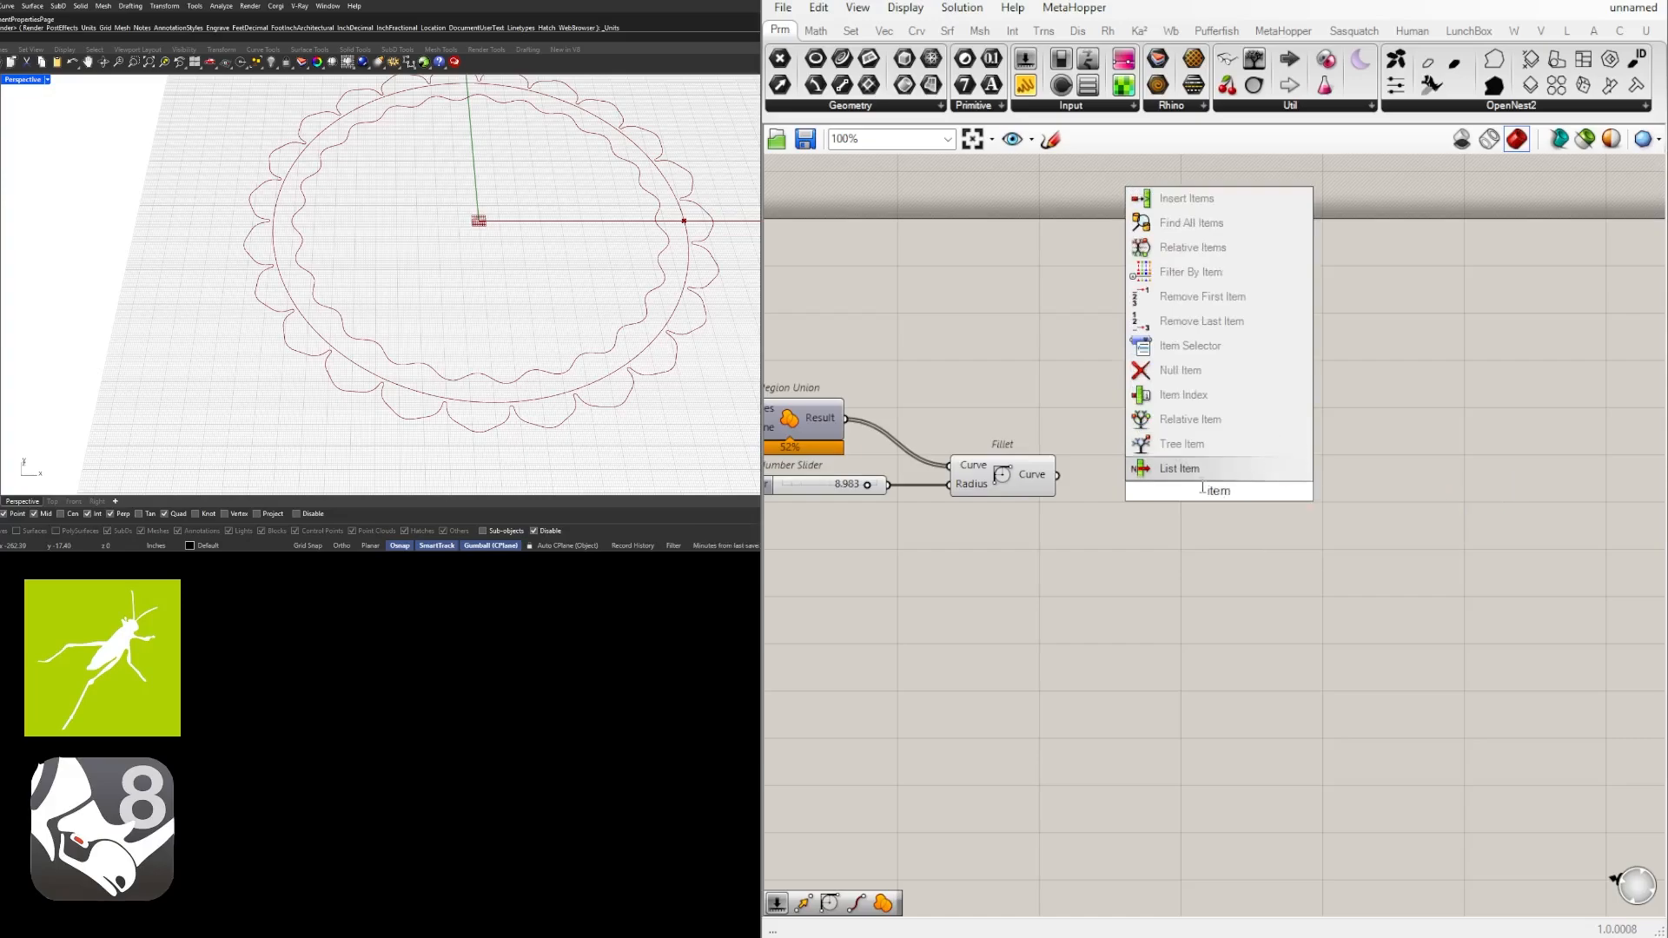
pyautogui.press('Return')
pyautogui.moveTo(1060, 483); pyautogui.dragTo(1172, 472)
pyautogui.moveTo(1232, 491); pyautogui.dragTo(1211, 534)
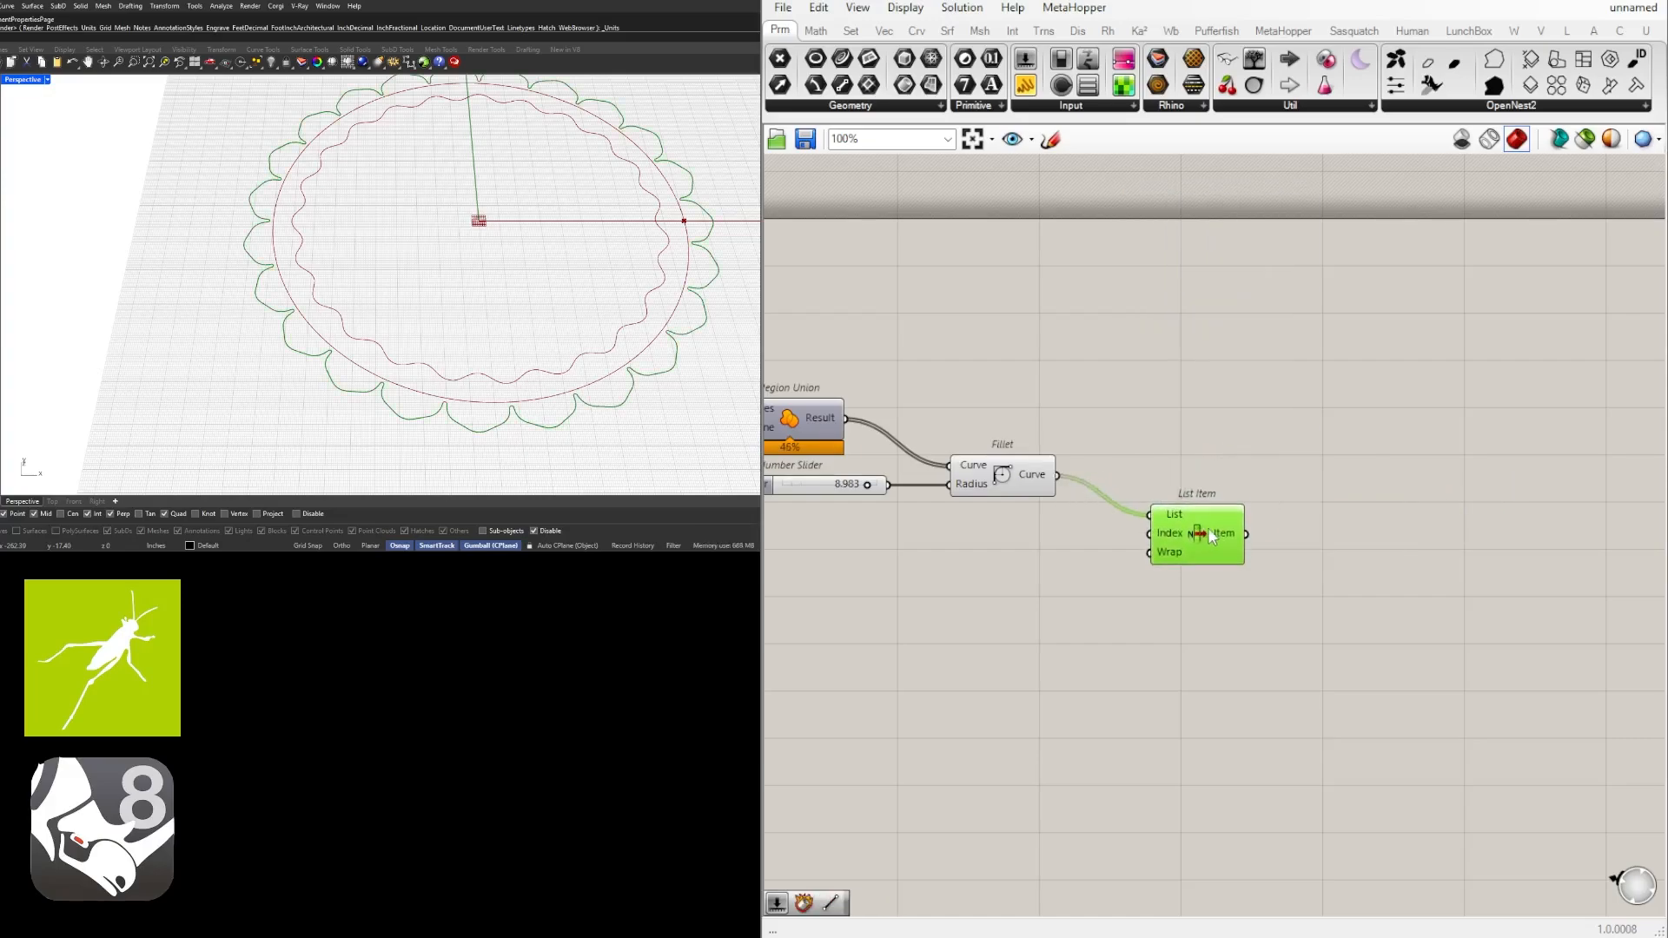
pyautogui.moveTo(1181, 504); pyautogui.dragTo(1160, 511)
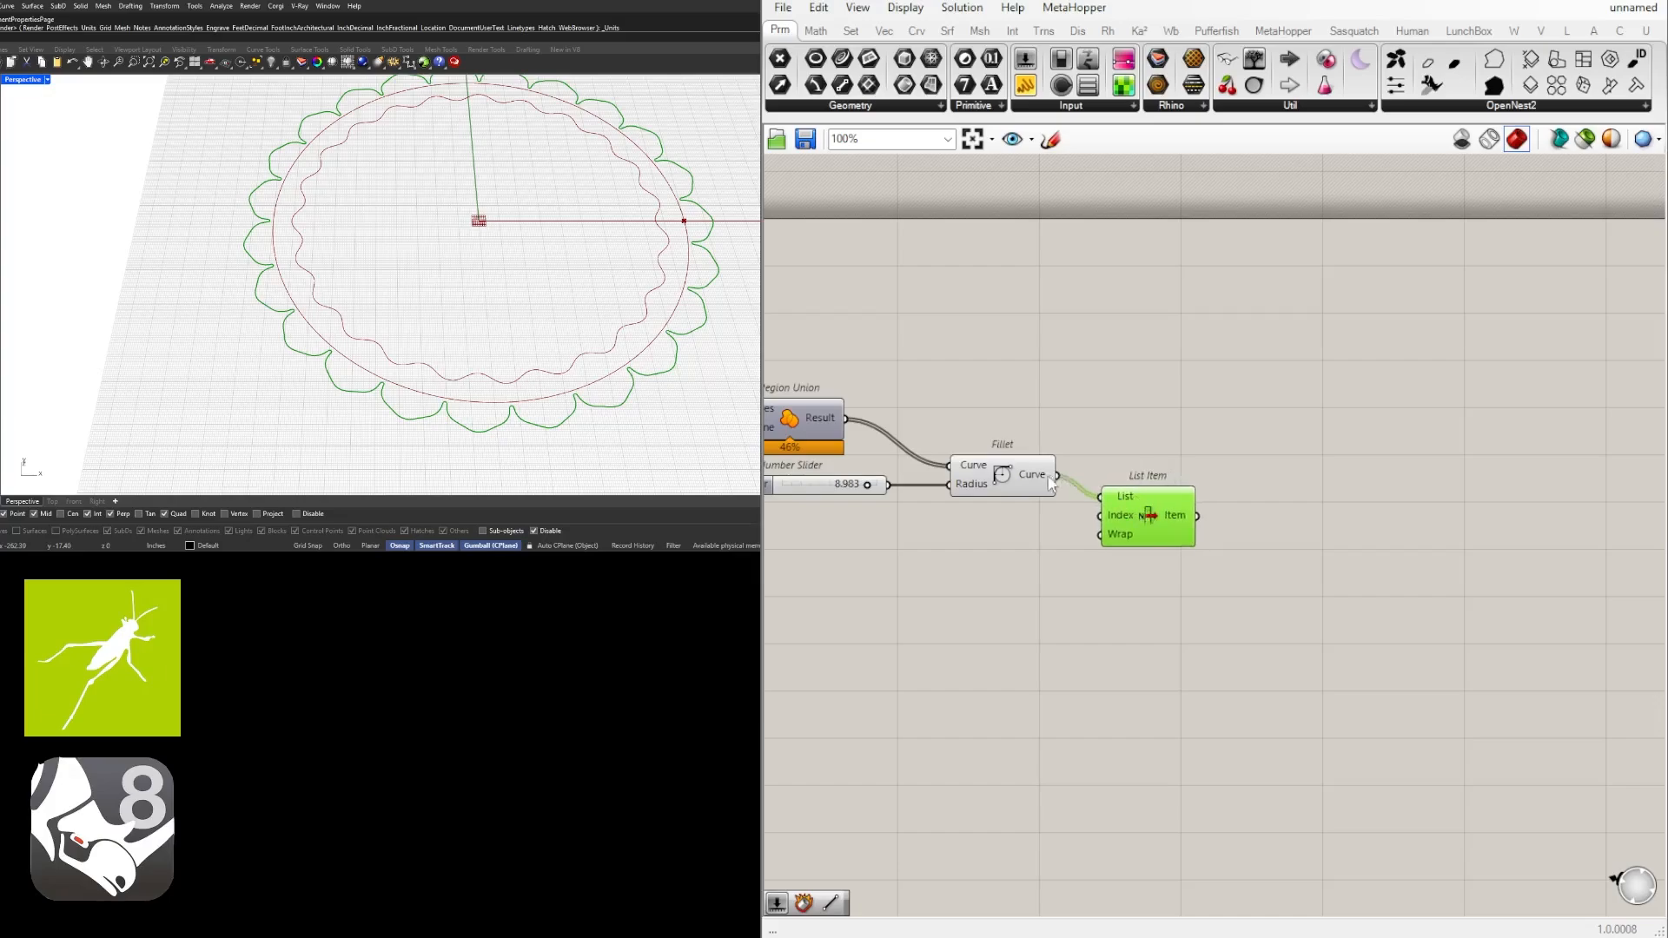
# Hide the Fillet component's preview and shift List Item slightly away from it.
pyautogui.moveTo(1037, 487)
pyautogui.moveTo(1117, 523)
pyautogui.click(1010, 475)
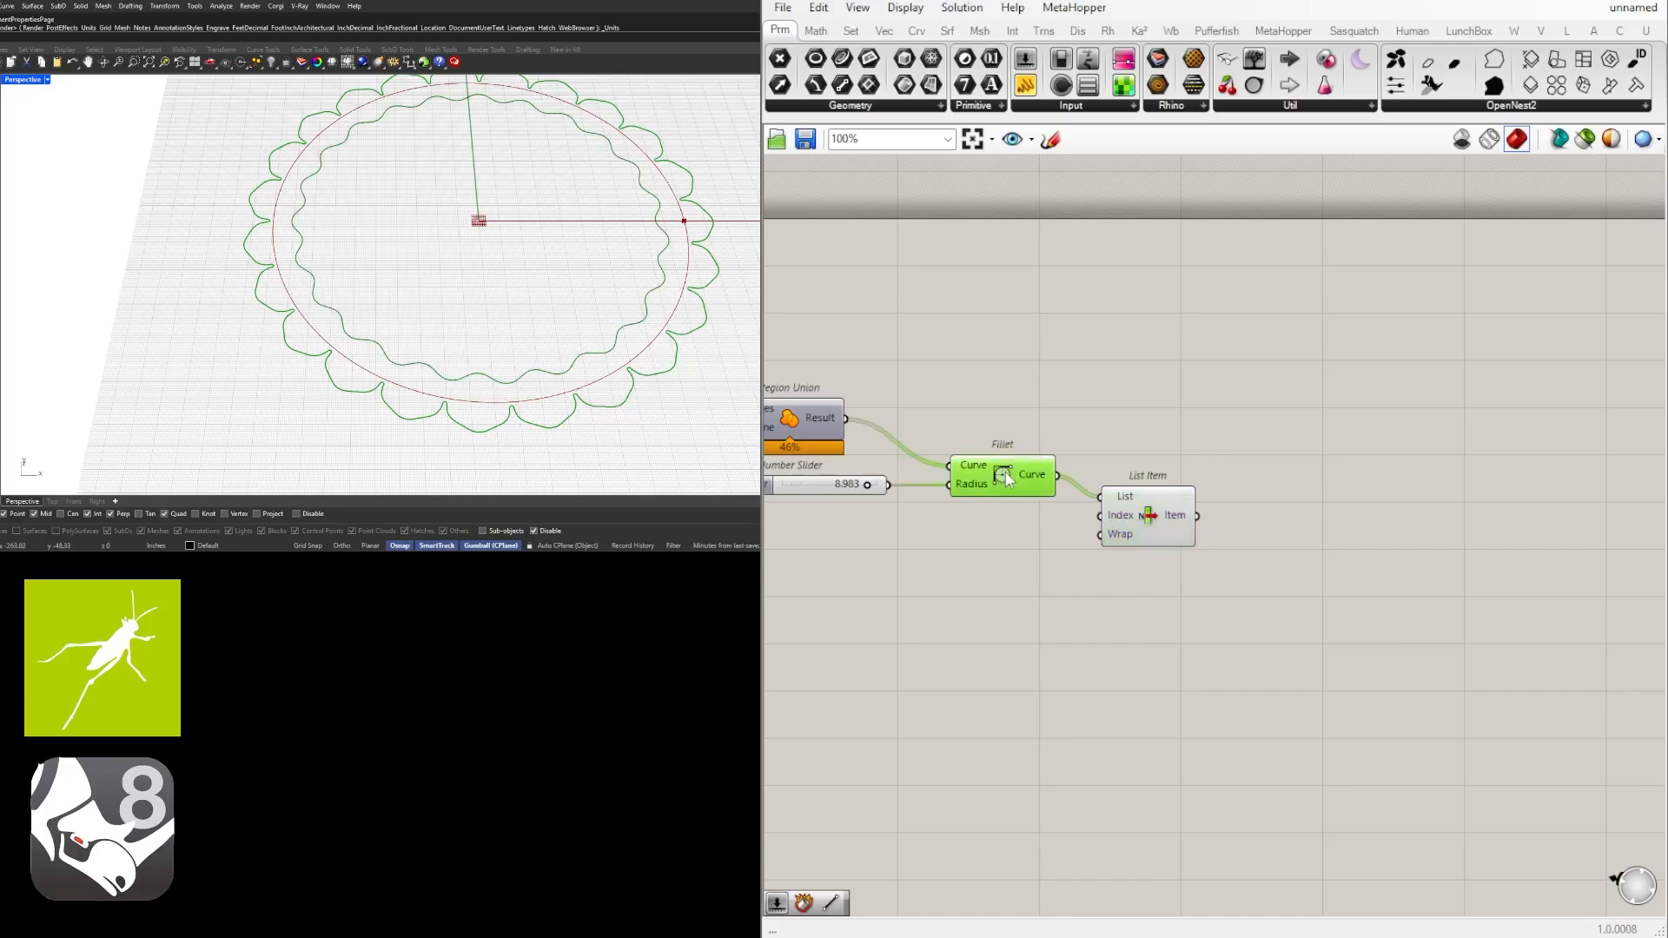
pyautogui.middleClick(1006, 473)
pyautogui.click(1062, 415)
pyautogui.click(1097, 367)
pyautogui.moveTo(1149, 520); pyautogui.dragTo(1163, 534)
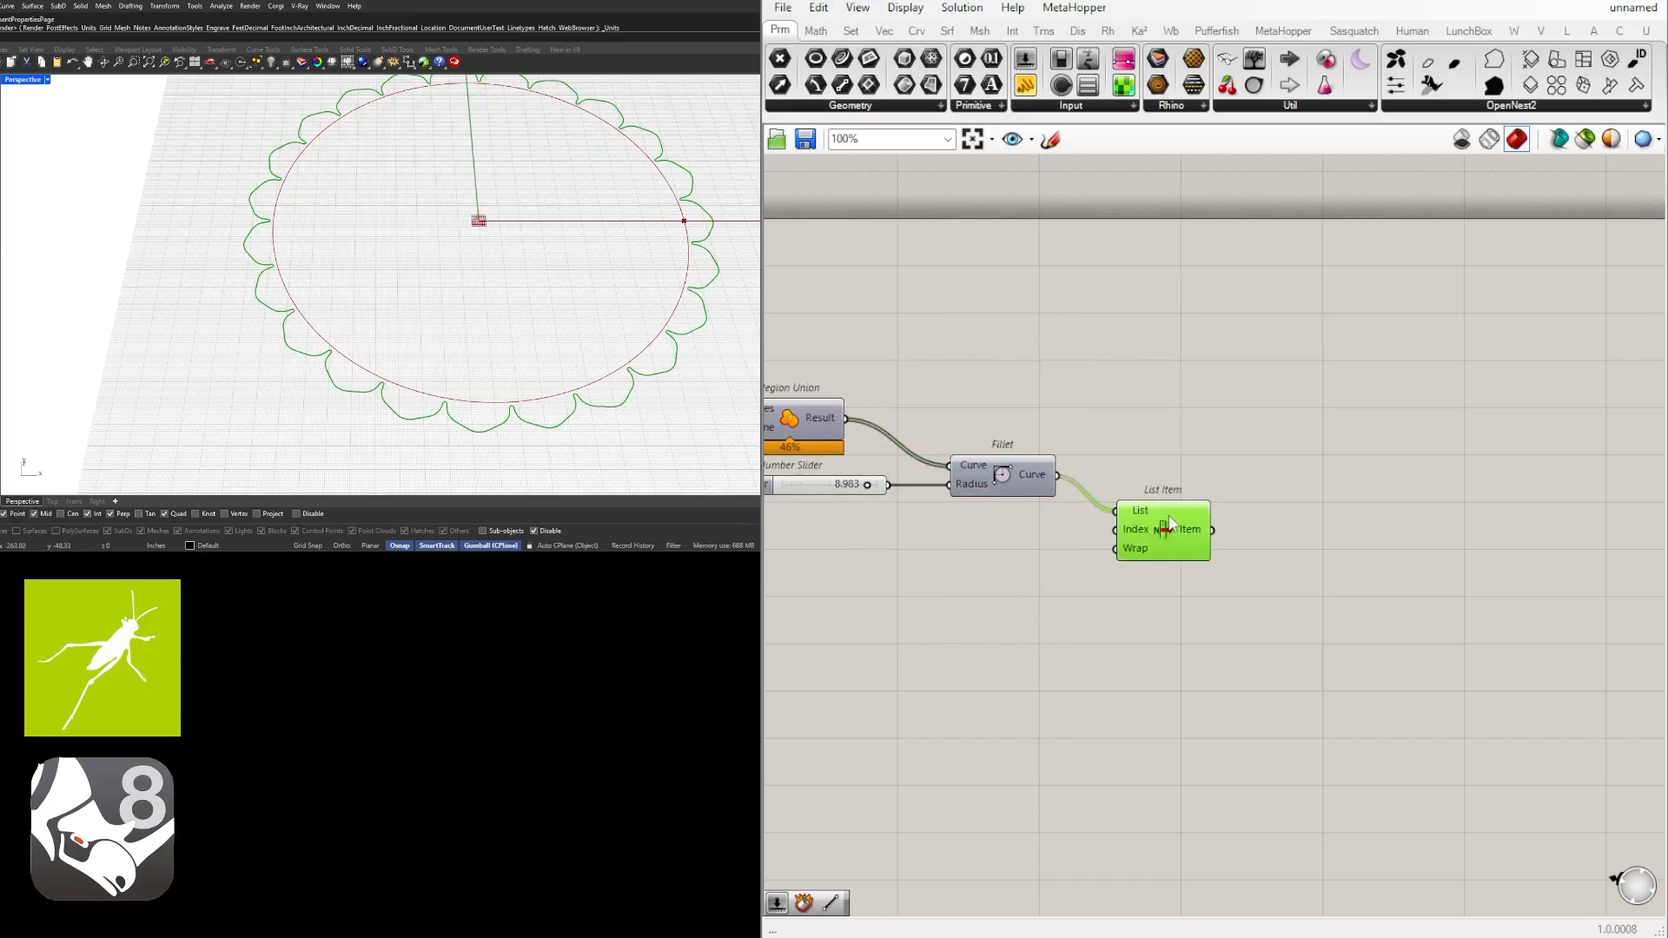
# Add a Number Slider ranging from 0 to 1, wire it into List Item's Index input, and keep it at 0.
pyautogui.doubleClick(1003, 549)
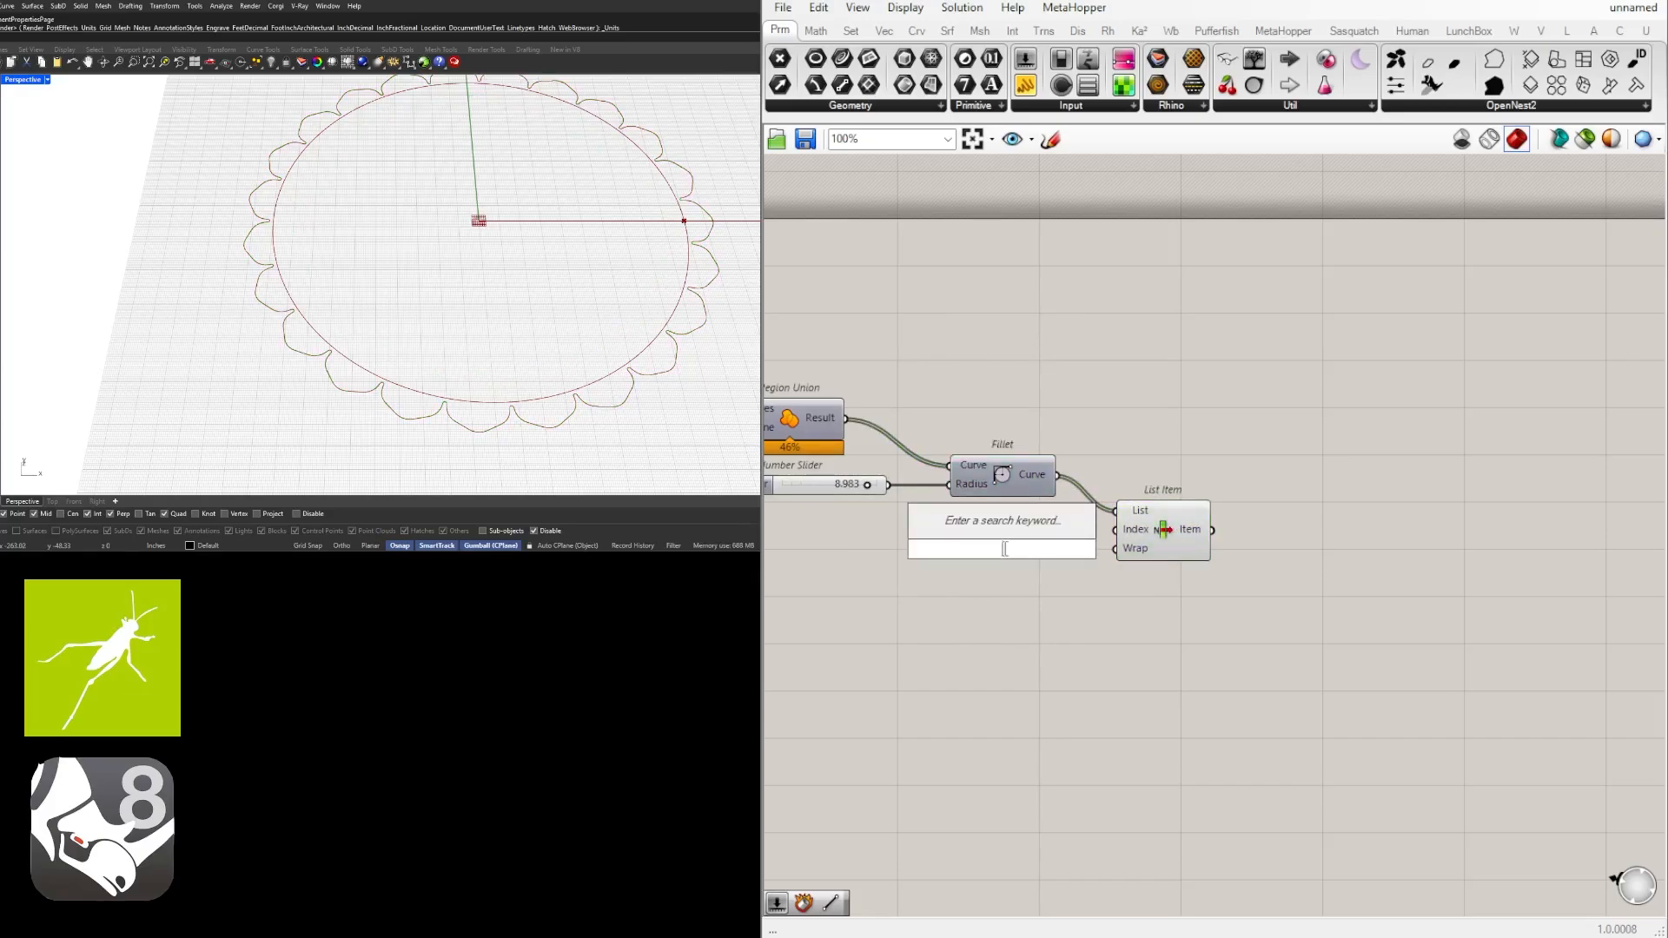
pyautogui.write('0<1')
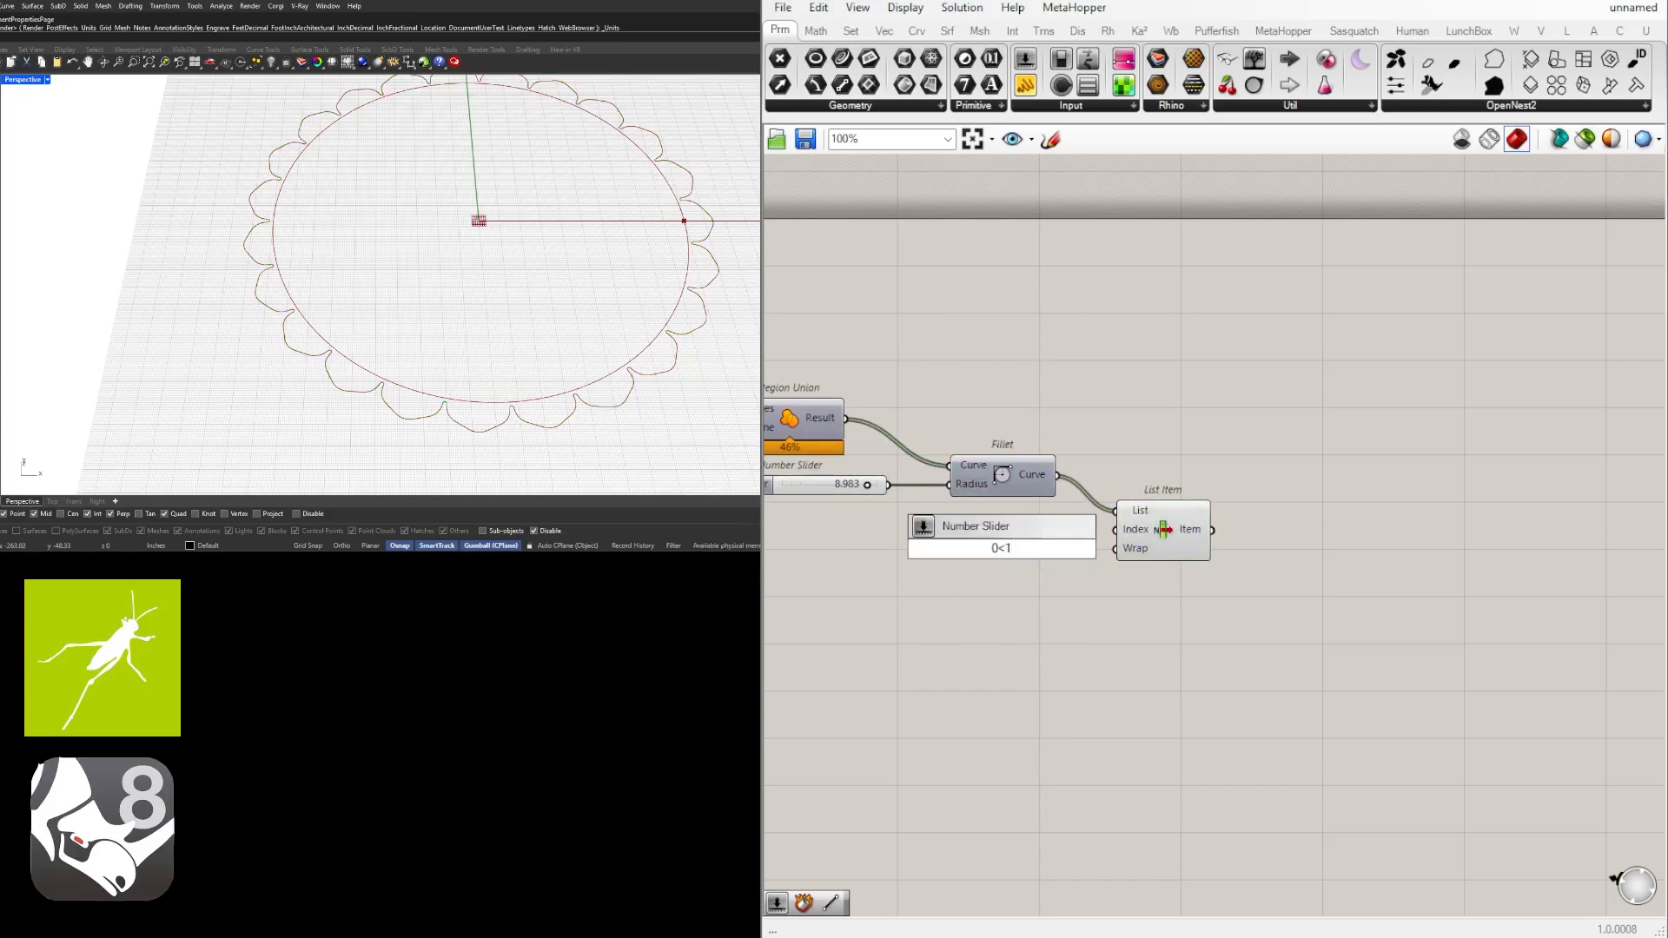
pyautogui.press('Return')
pyautogui.scroll(3, 1005, 546)
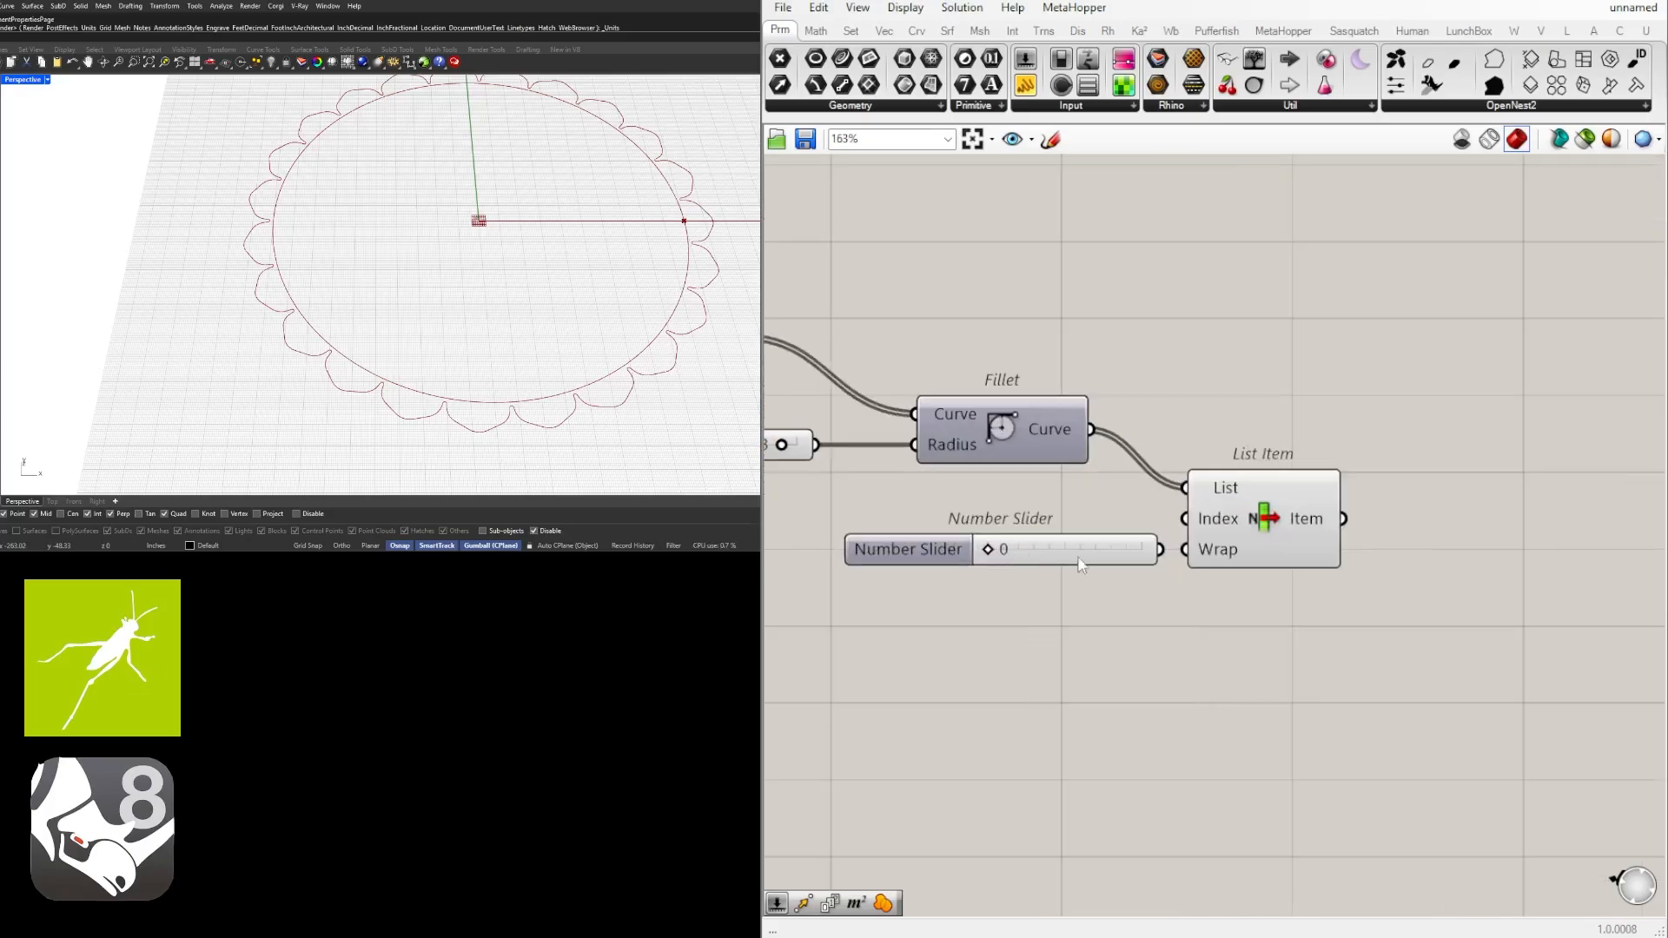
pyautogui.moveTo(1097, 544); pyautogui.dragTo(1247, 531)
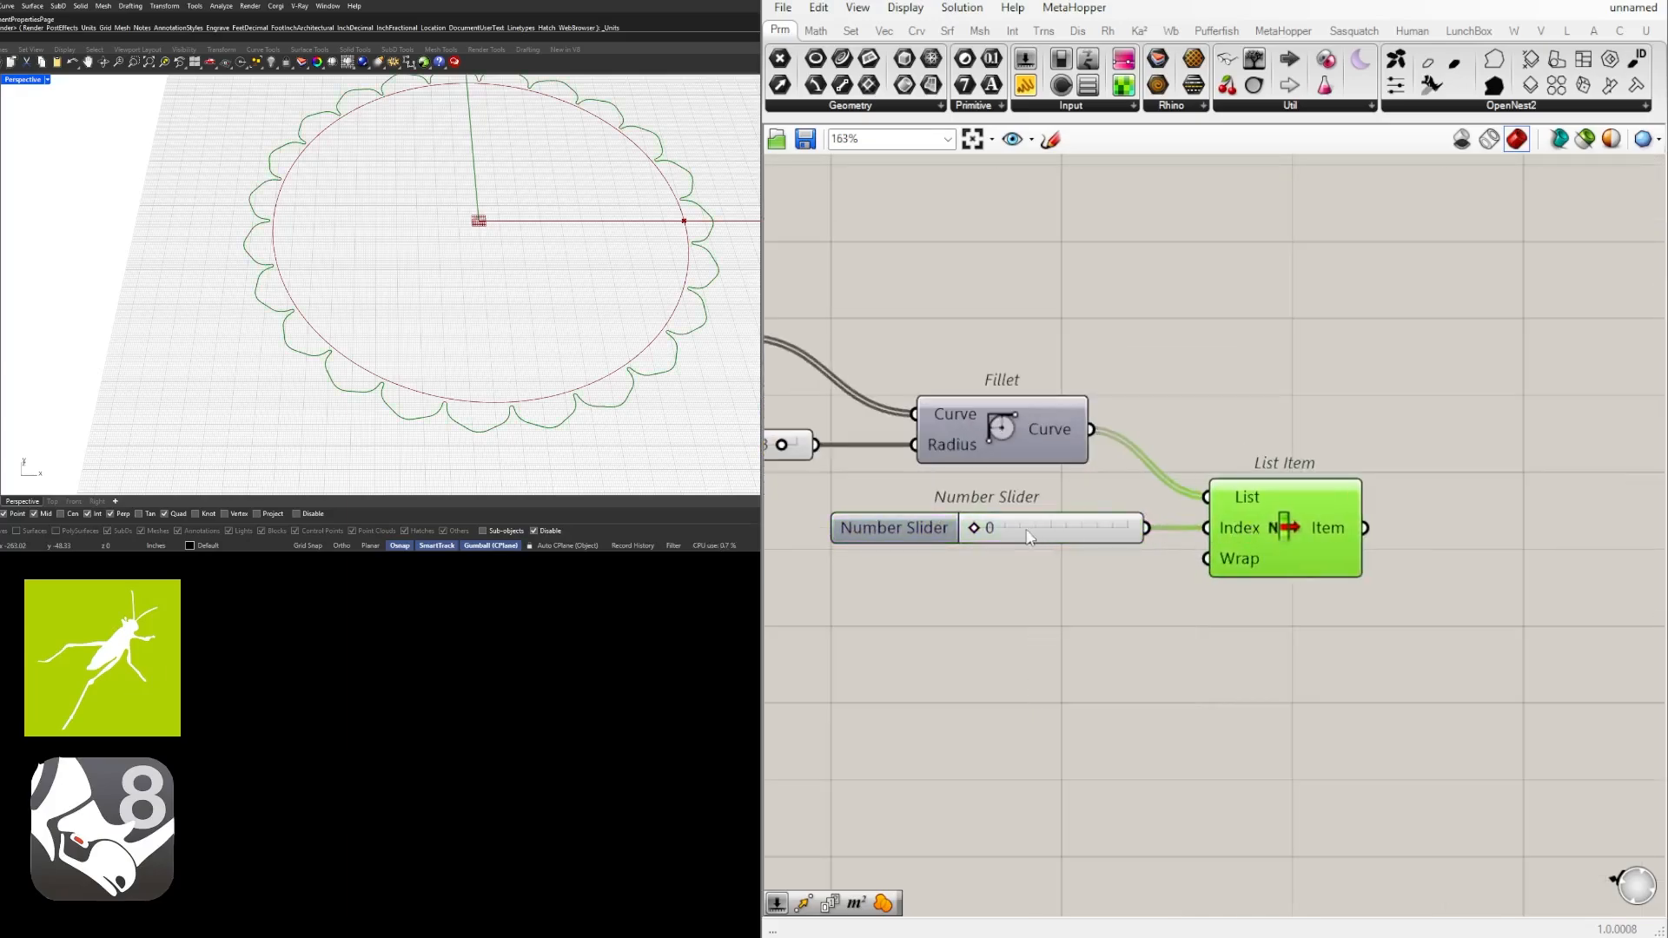
pyautogui.scroll(2, 994, 528)
pyautogui.moveTo(976, 527)
pyautogui.mouseDown()
pyautogui.moveTo(1165, 529)
pyautogui.moveTo(1003, 529)
pyautogui.mouseUp()
pyautogui.scroll(-4, 1371, 519)
pyautogui.scroll(-1, 1371, 519)
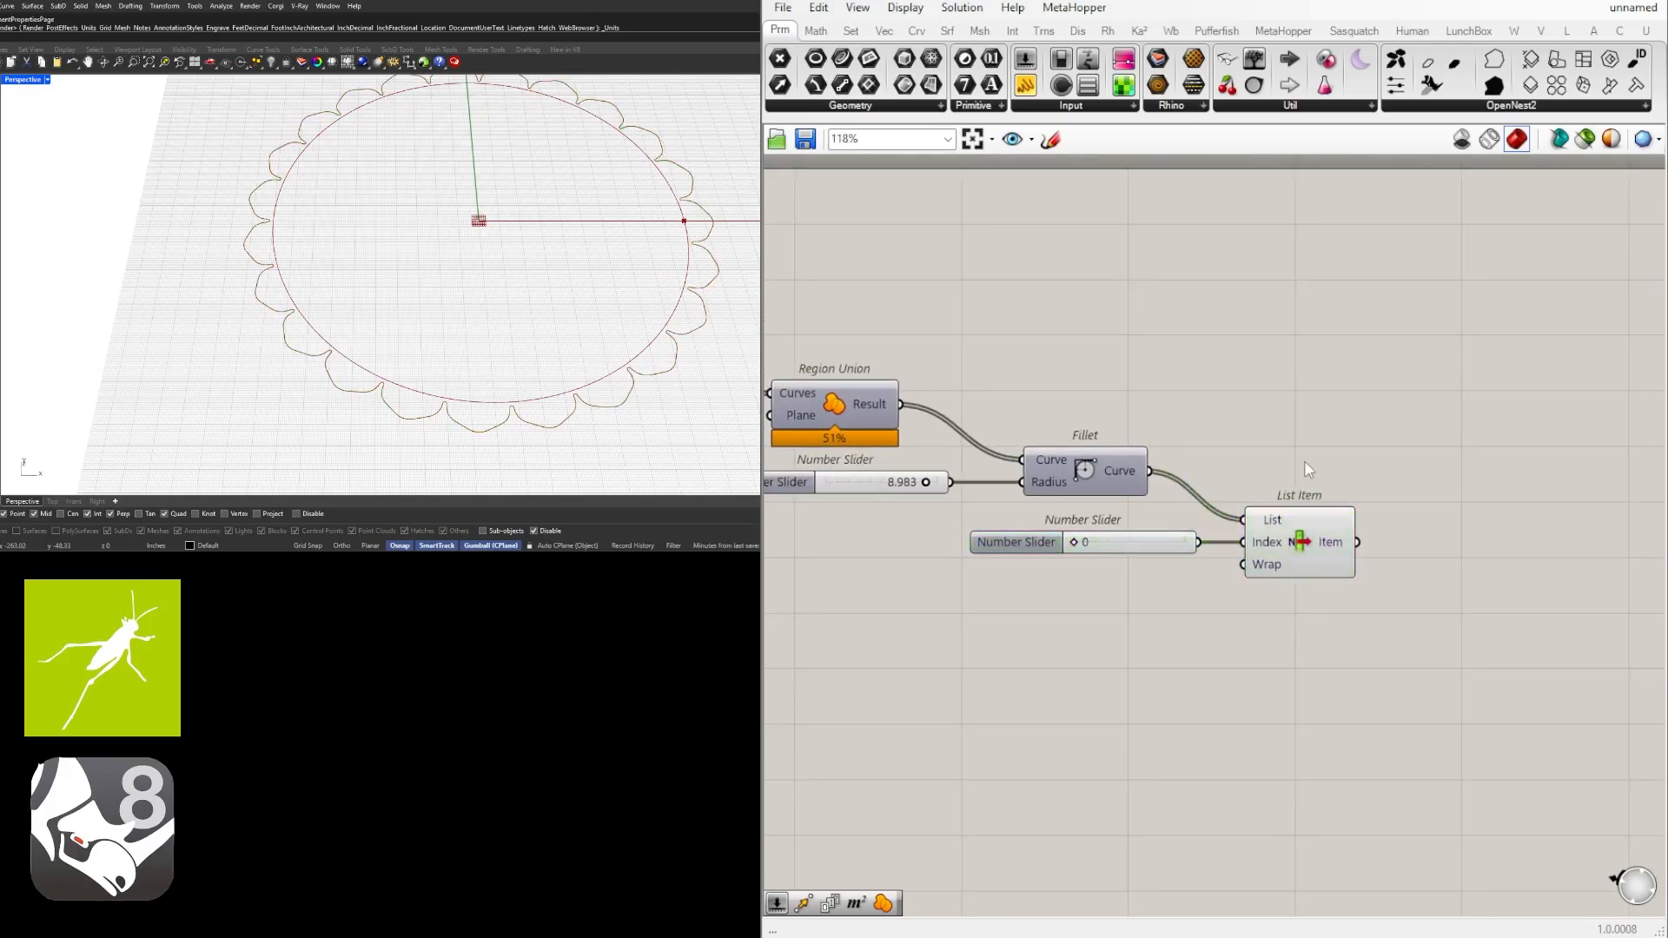
# Select List Item and examine the extracted outline in the Perspective viewport.
pyautogui.scroll(-3, 1305, 460)
pyautogui.scroll(-6, 484, 314)
pyautogui.moveTo(484, 314)
pyautogui.mouseDown(button='right')
pyautogui.moveTo(525, 260)
pyautogui.moveTo(543, 268)
pyautogui.moveTo(477, 339)
pyautogui.mouseUp(button='right')
pyautogui.scroll(3, 521, 267)
pyautogui.scroll(4, 1419, 491)
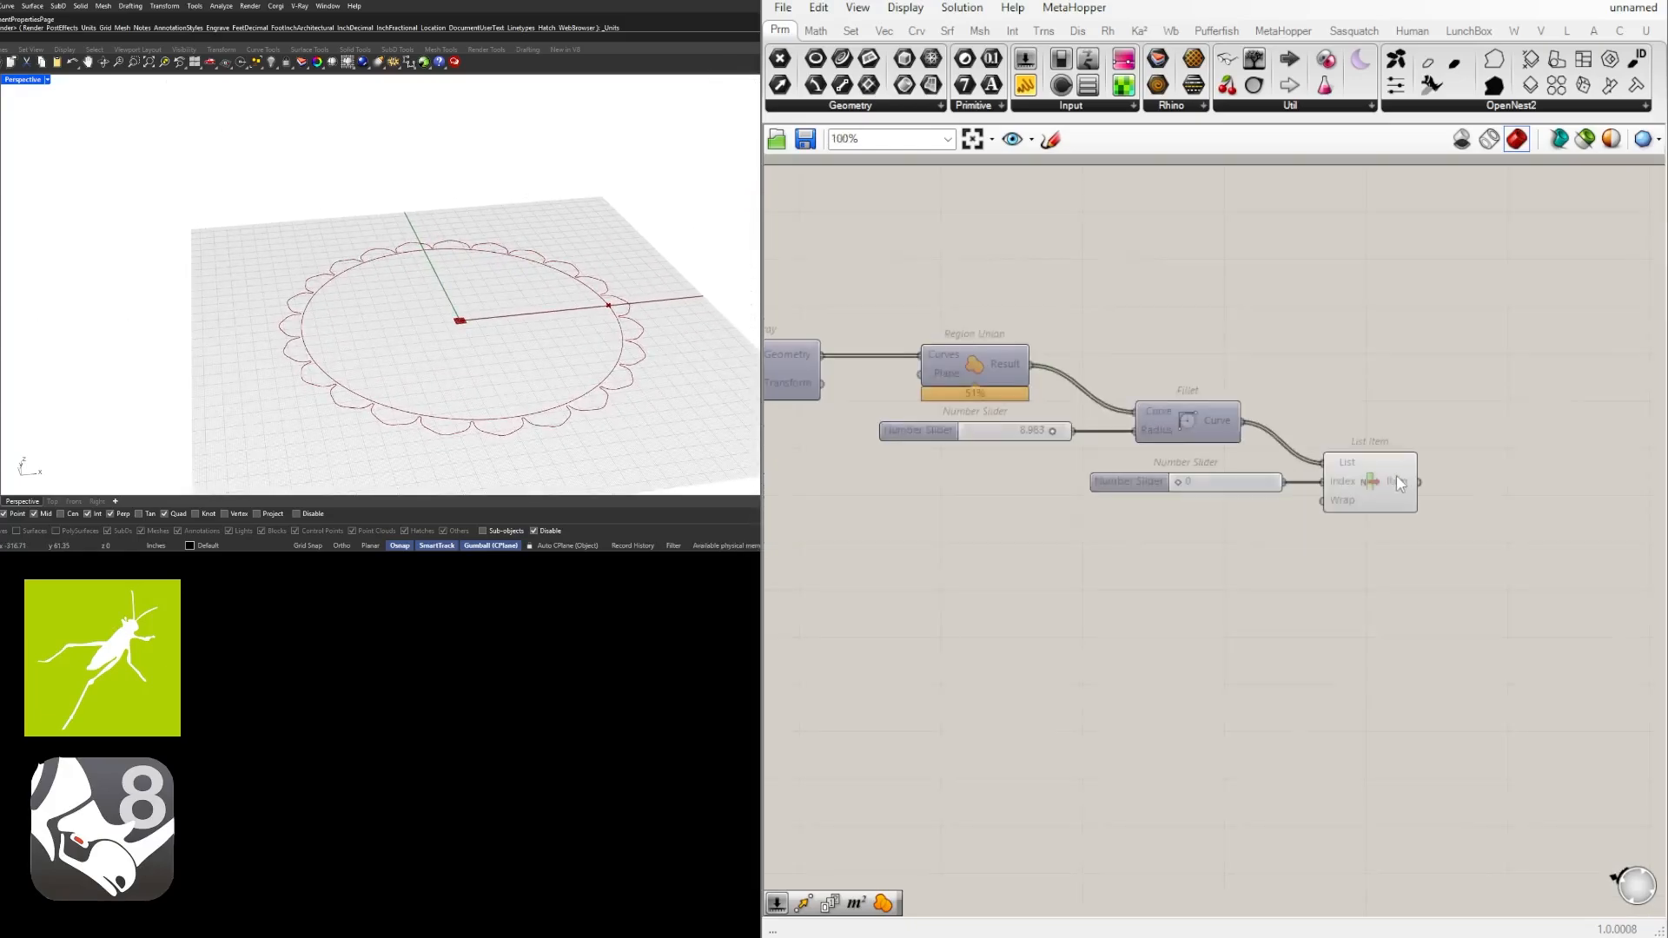
pyautogui.click(1387, 483)
pyautogui.moveTo(1478, 477); pyautogui.dragTo(1380, 485, button='right')
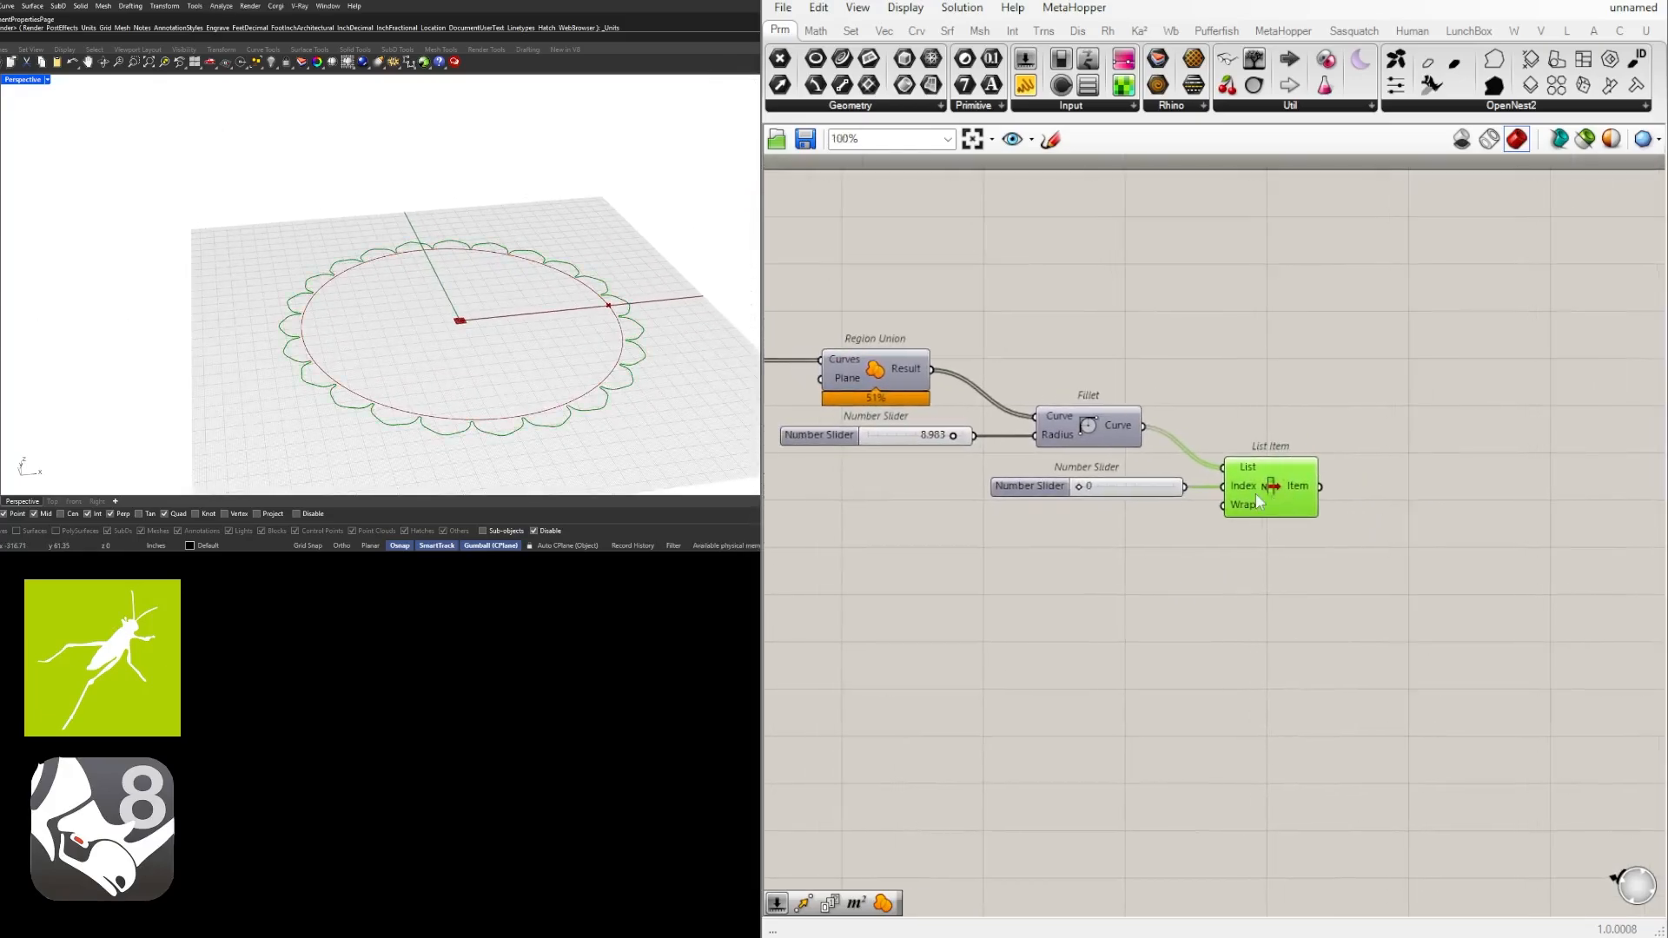
pyautogui.scroll(-1, 1345, 524)
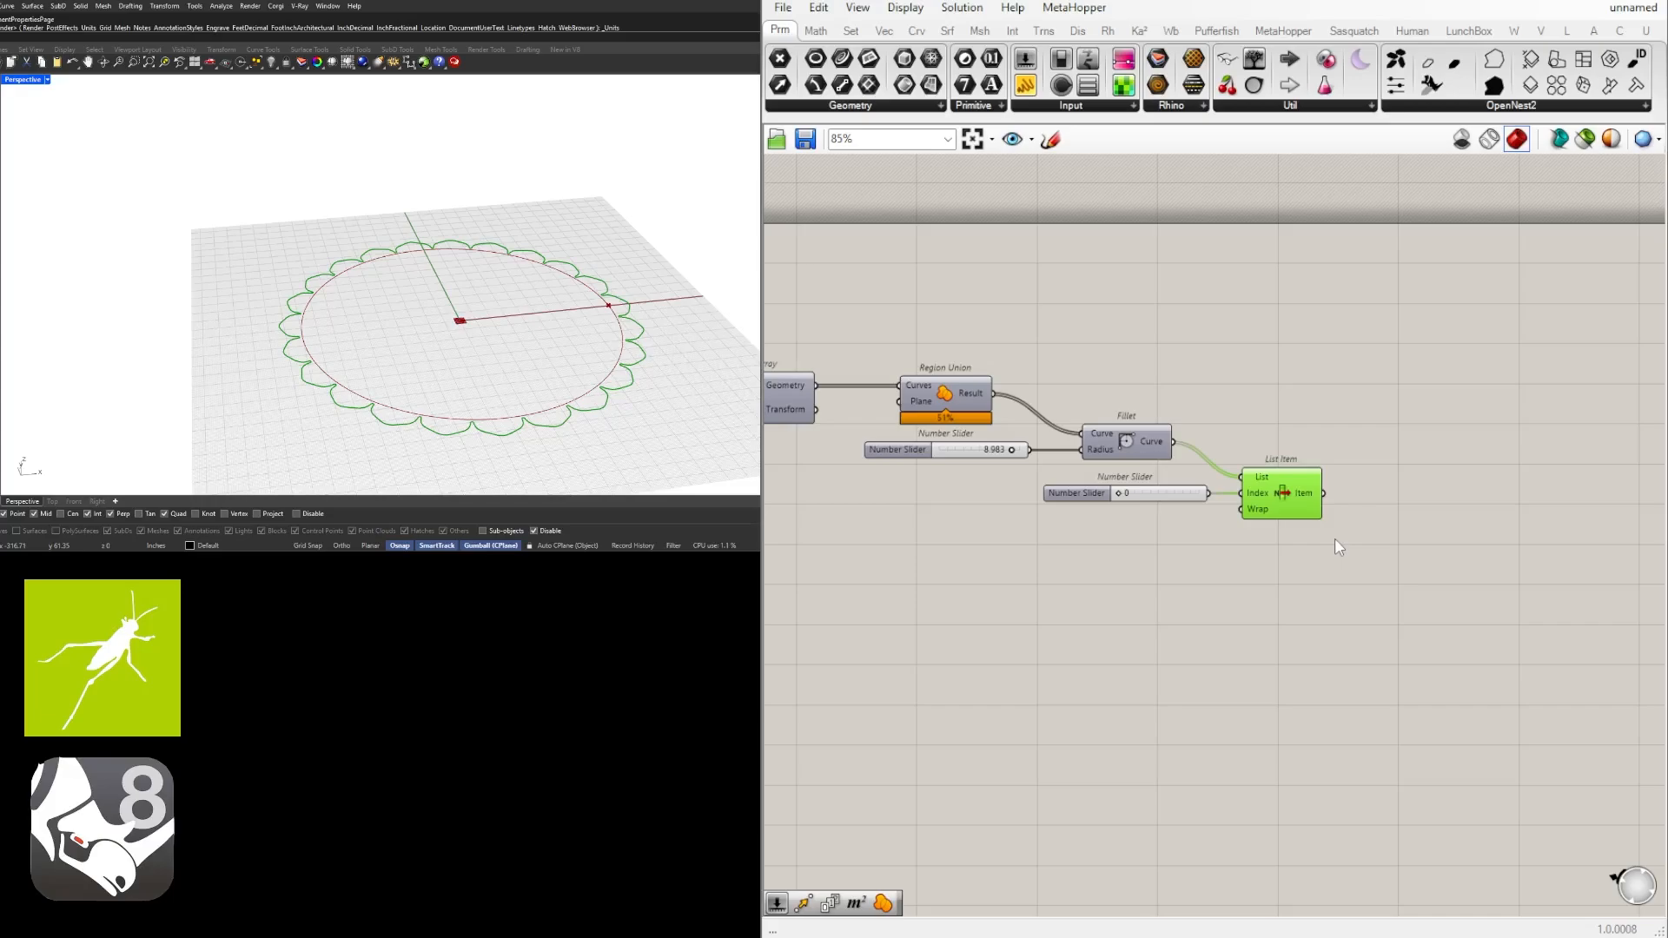
# Add a Move component, feed List Item's Item output into its Geometry input, and place it well beyond List Item.
pyautogui.doubleClick(1421, 531)
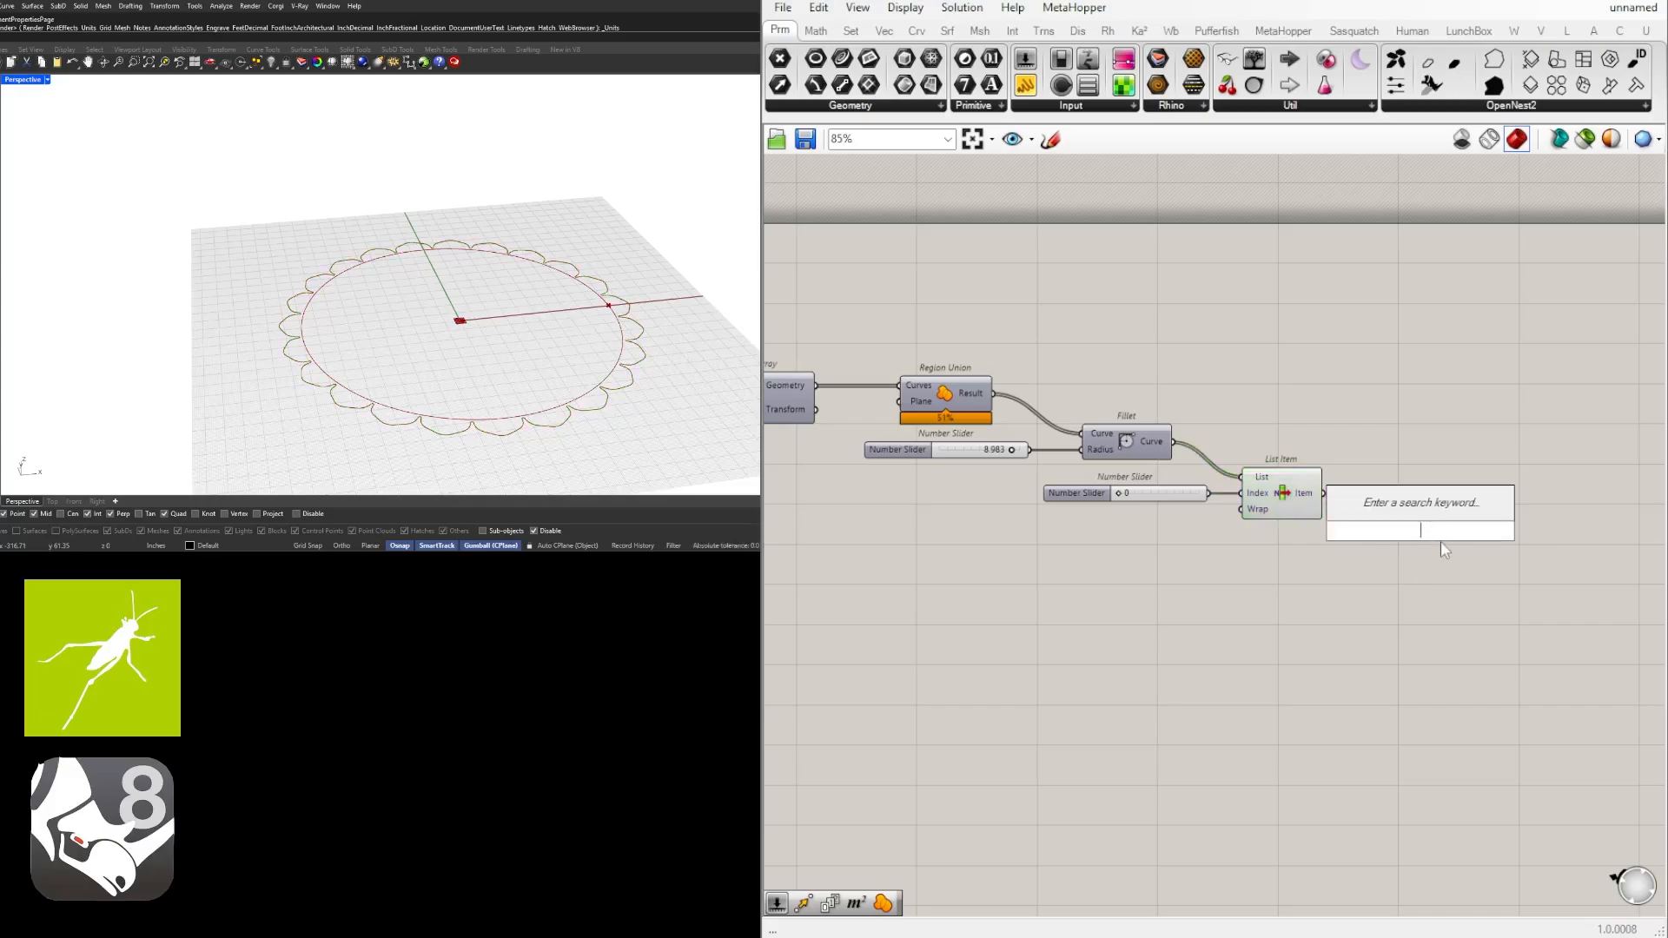
pyautogui.write('move')
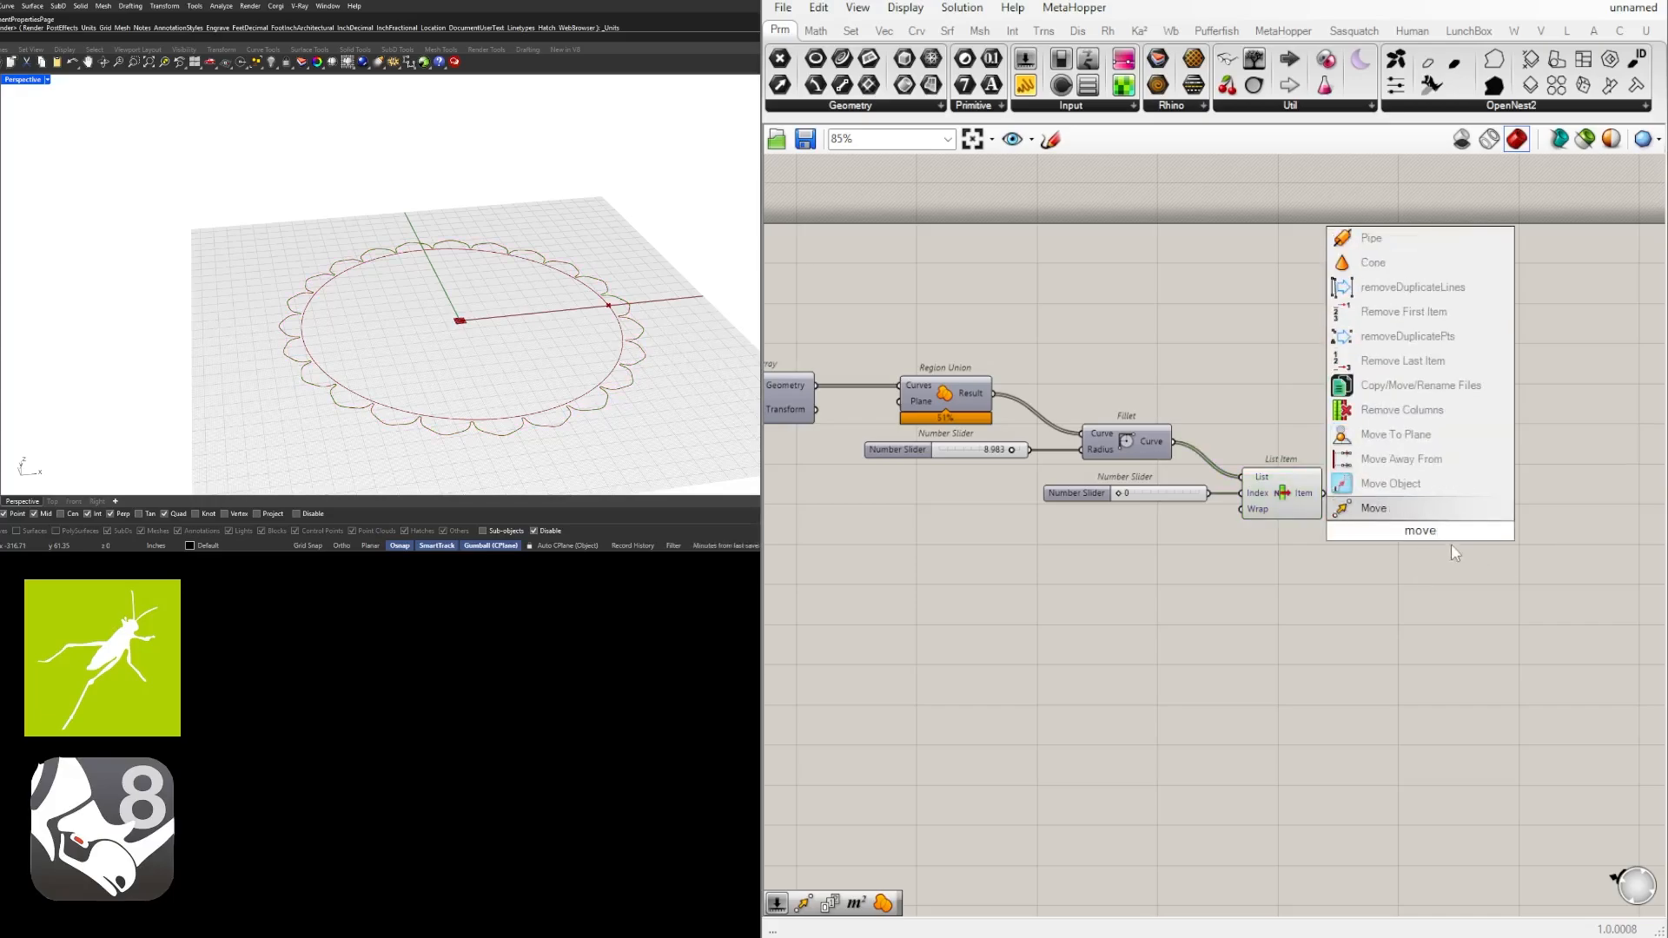
pyautogui.click(1381, 508)
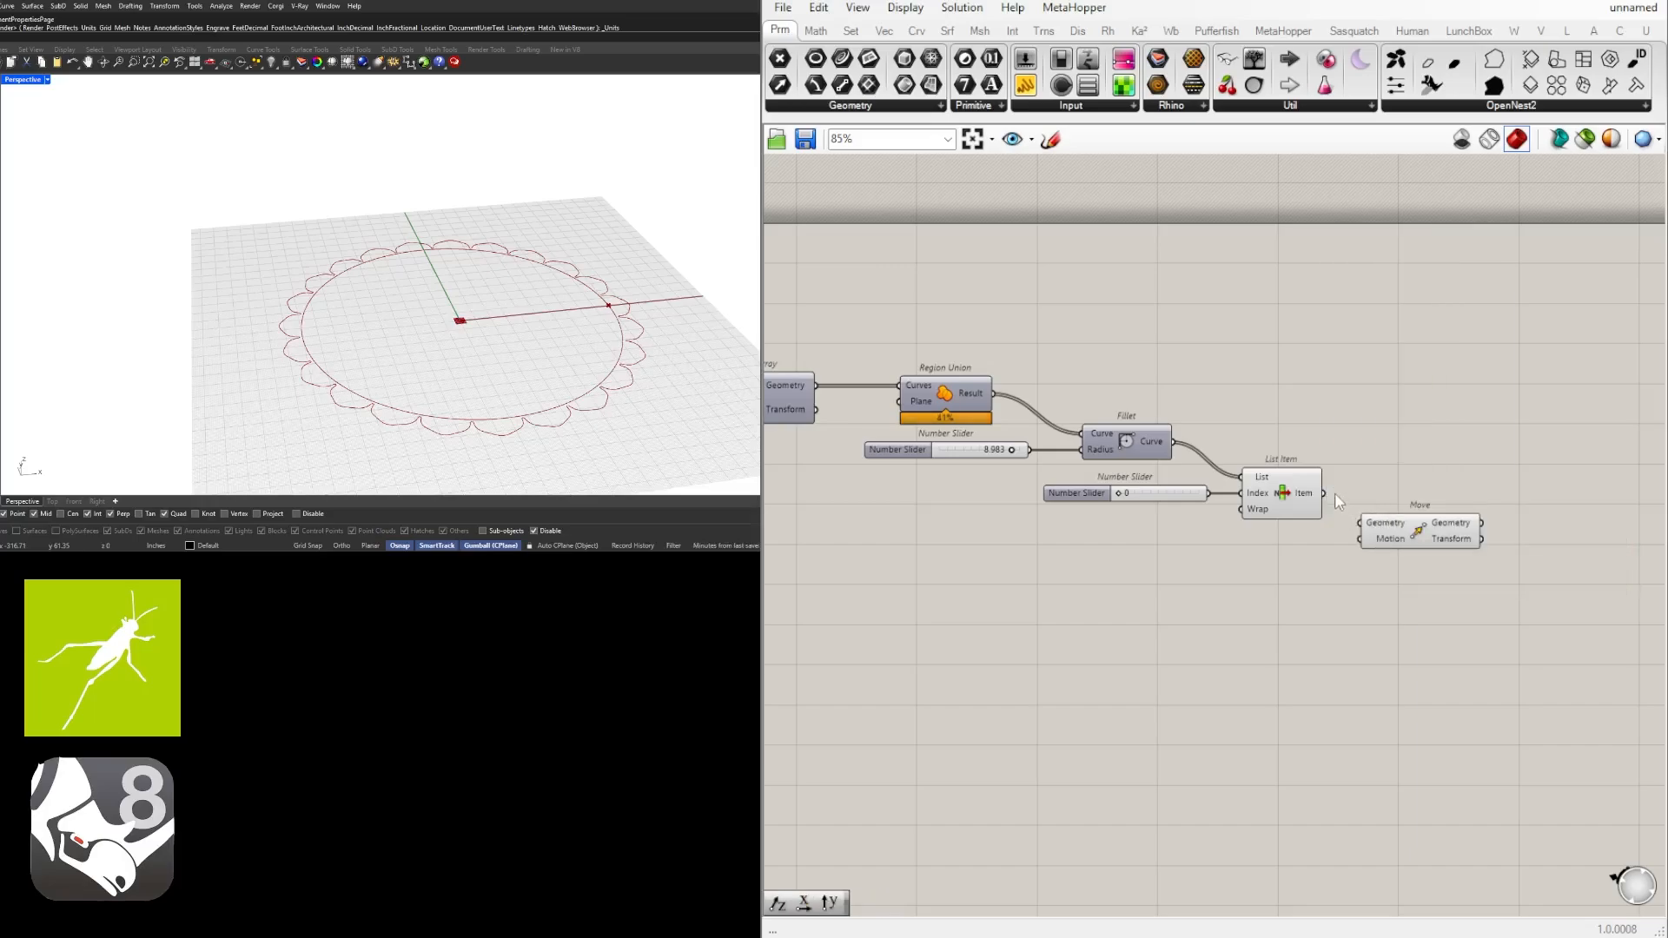
pyautogui.moveTo(1324, 493); pyautogui.dragTo(1556, 521)
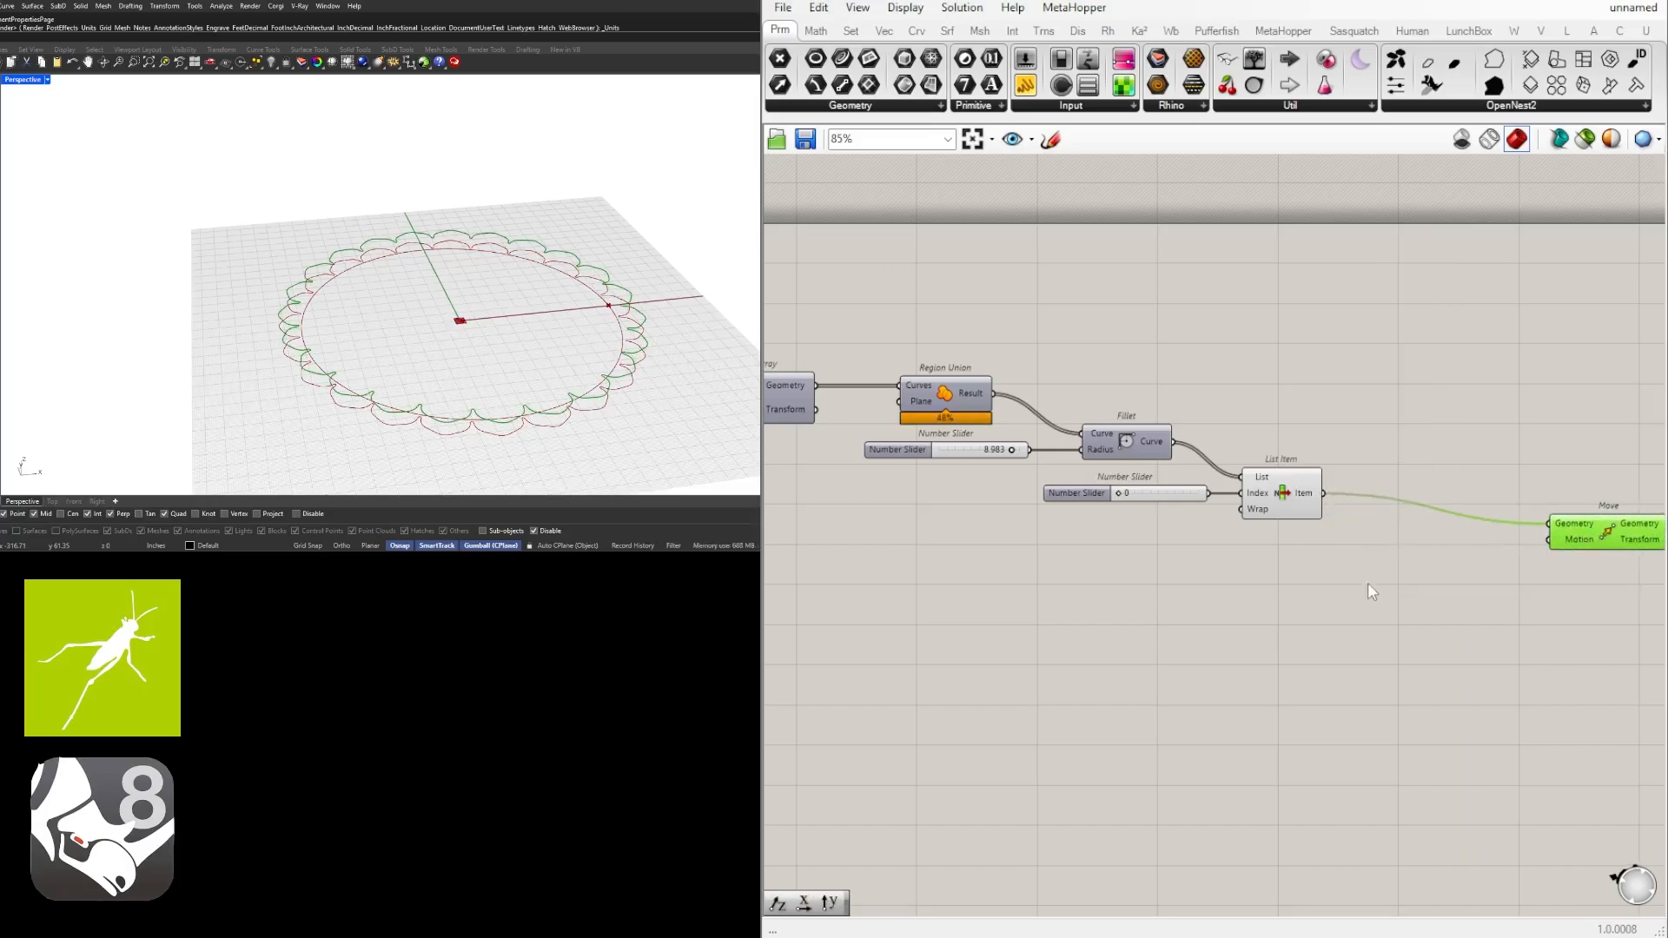
# Add a Unit Z component and connect its Unit vector output to Move's Motion input.
pyautogui.doubleClick(1375, 558)
pyautogui.write('z')
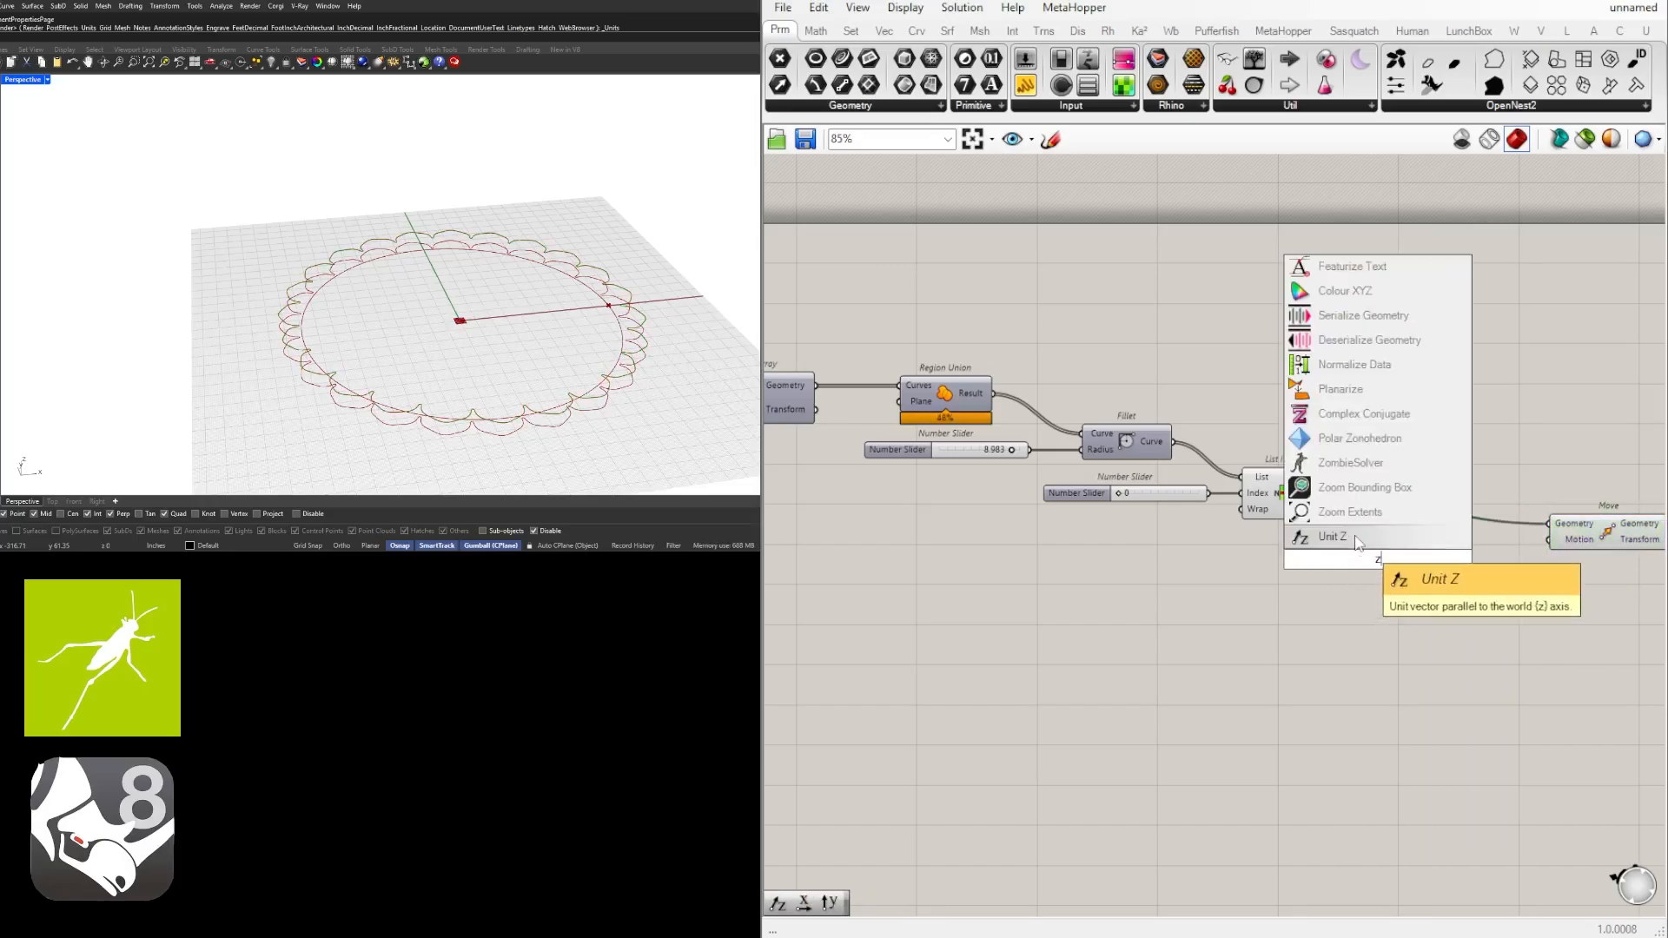
pyautogui.click(1350, 537)
pyautogui.moveTo(1397, 561); pyautogui.dragTo(1599, 501)
pyautogui.click(1466, 557)
# Add a Number Slider set to 15.00, wire it into Unit Z's Factor input, and position it below List Item.
pyautogui.doubleClick(1251, 558)
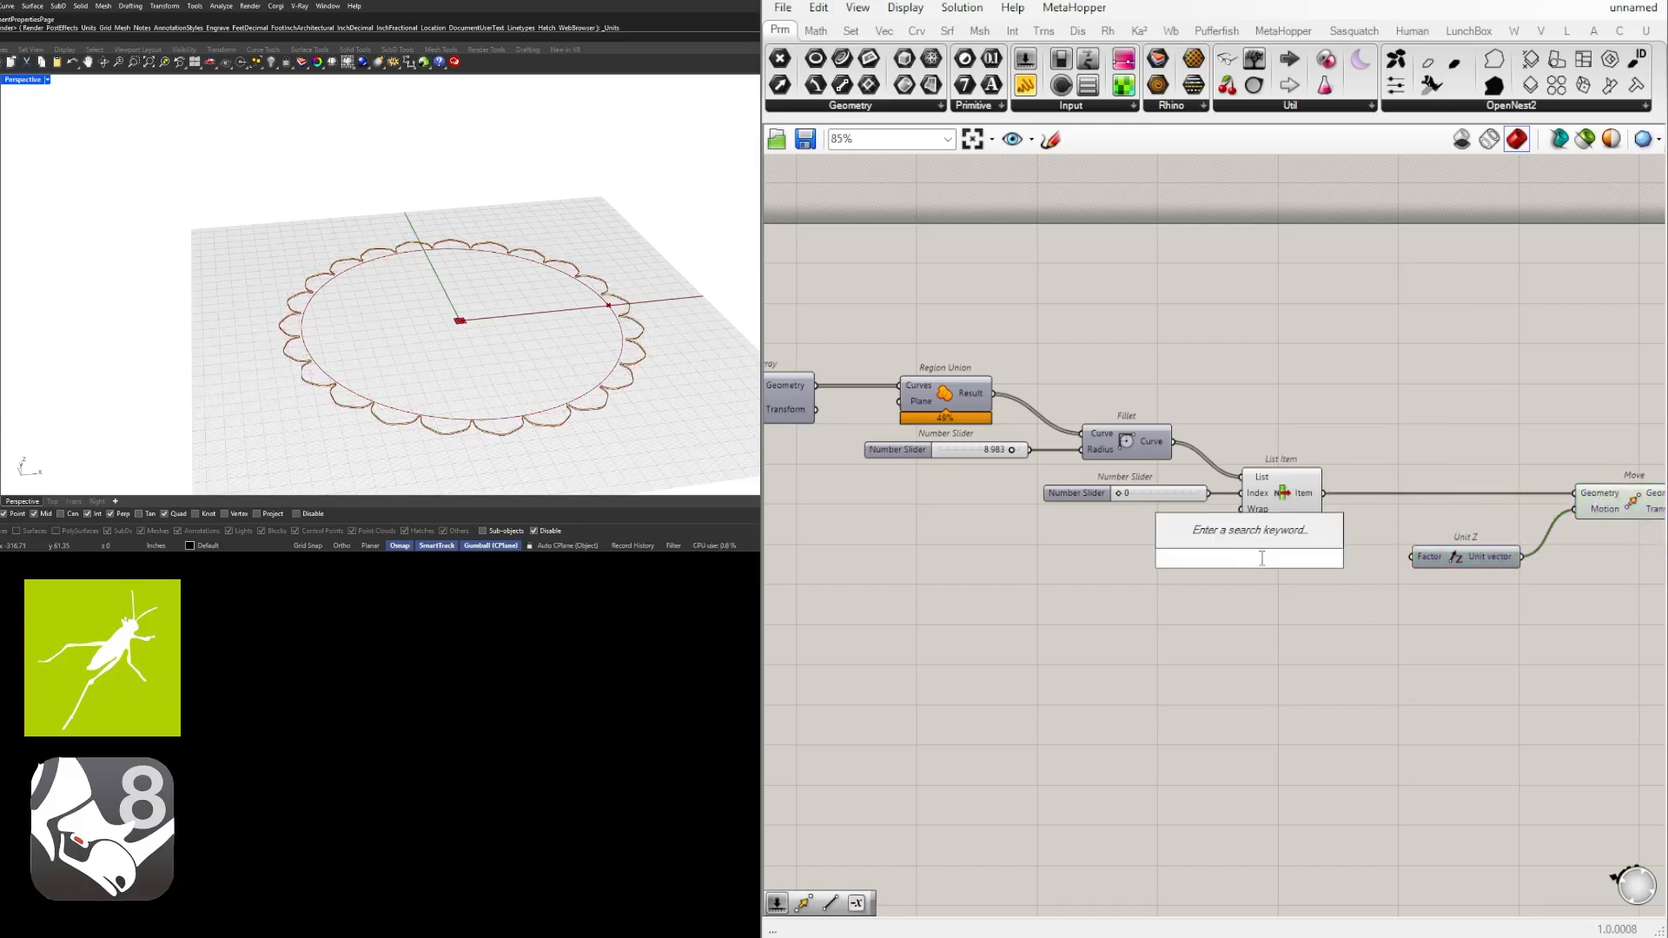
pyautogui.write('15.00')
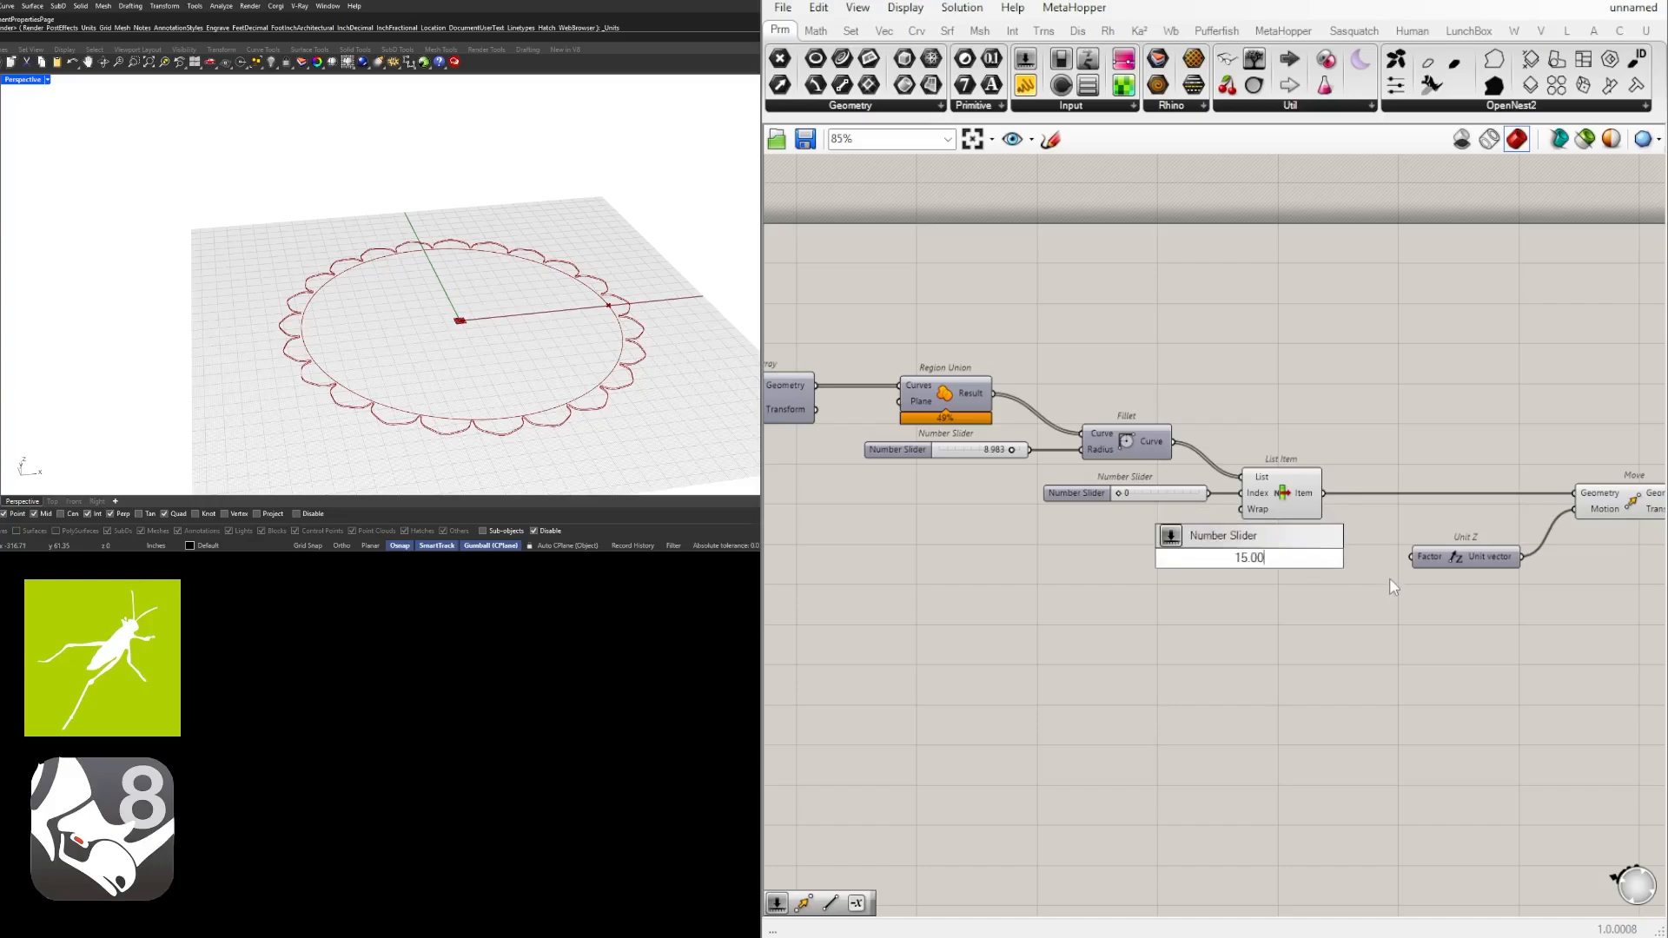
pyautogui.press('Return')
pyautogui.scroll(3, 1378, 565)
pyautogui.moveTo(1321, 554); pyautogui.dragTo(1450, 552)
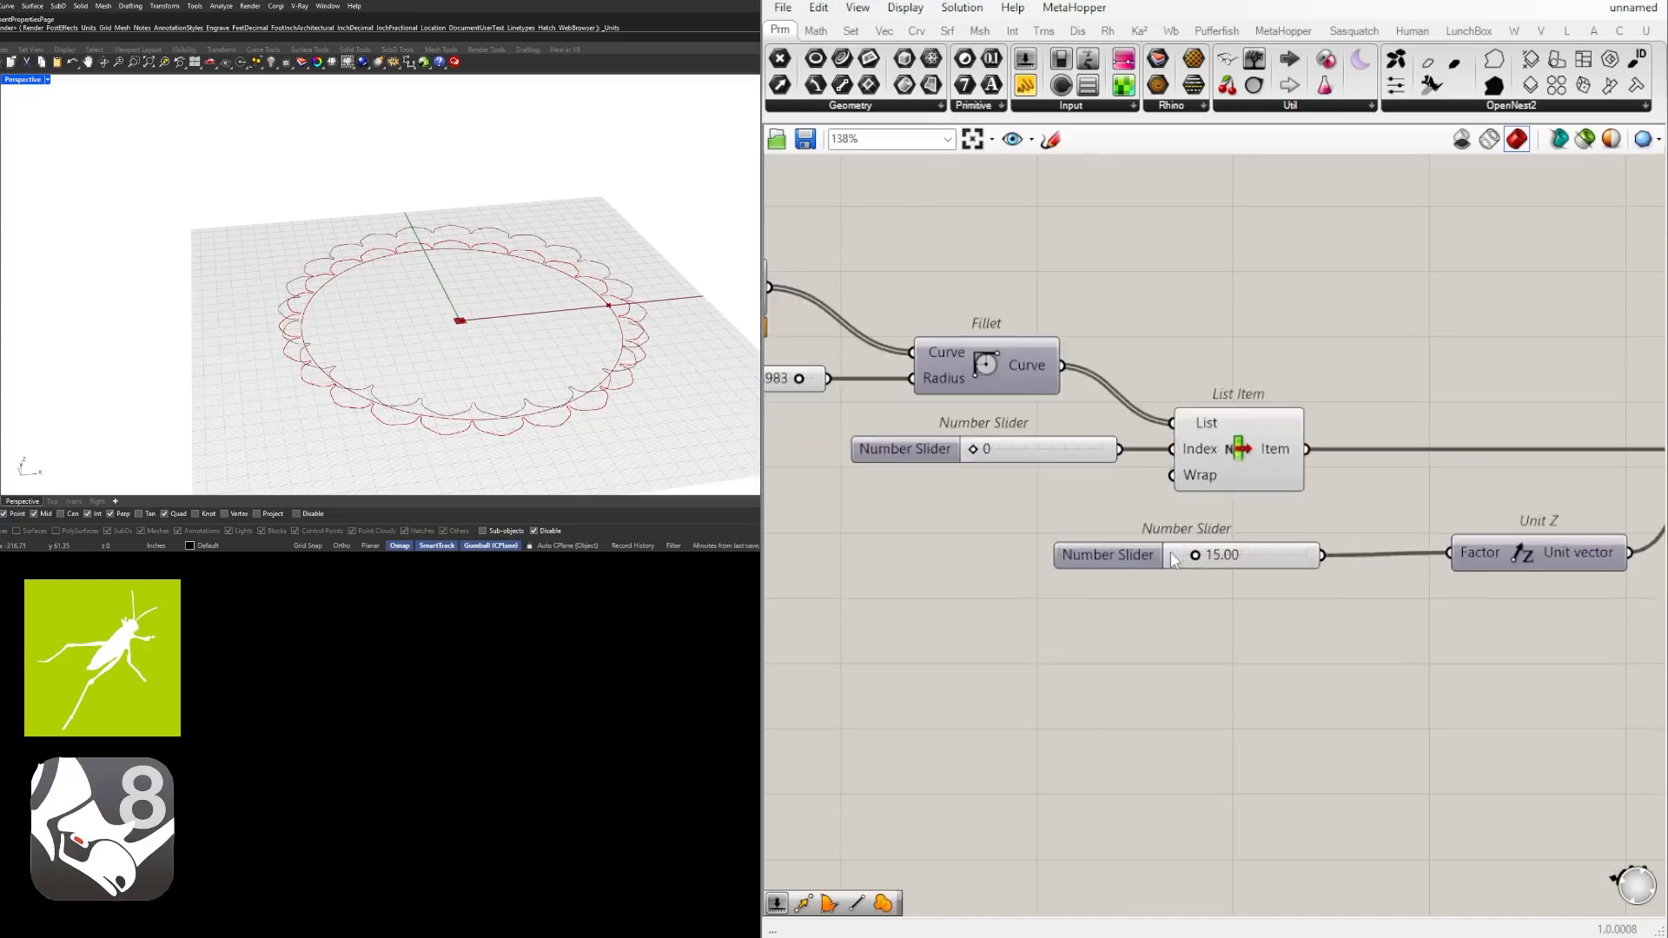
pyautogui.moveTo(1171, 559); pyautogui.dragTo(1260, 559)
pyautogui.scroll(-3, 1259, 559)
# Select the Move component and examine the raised outline from a low angle in the Perspective viewport.
pyautogui.click(1400, 492)
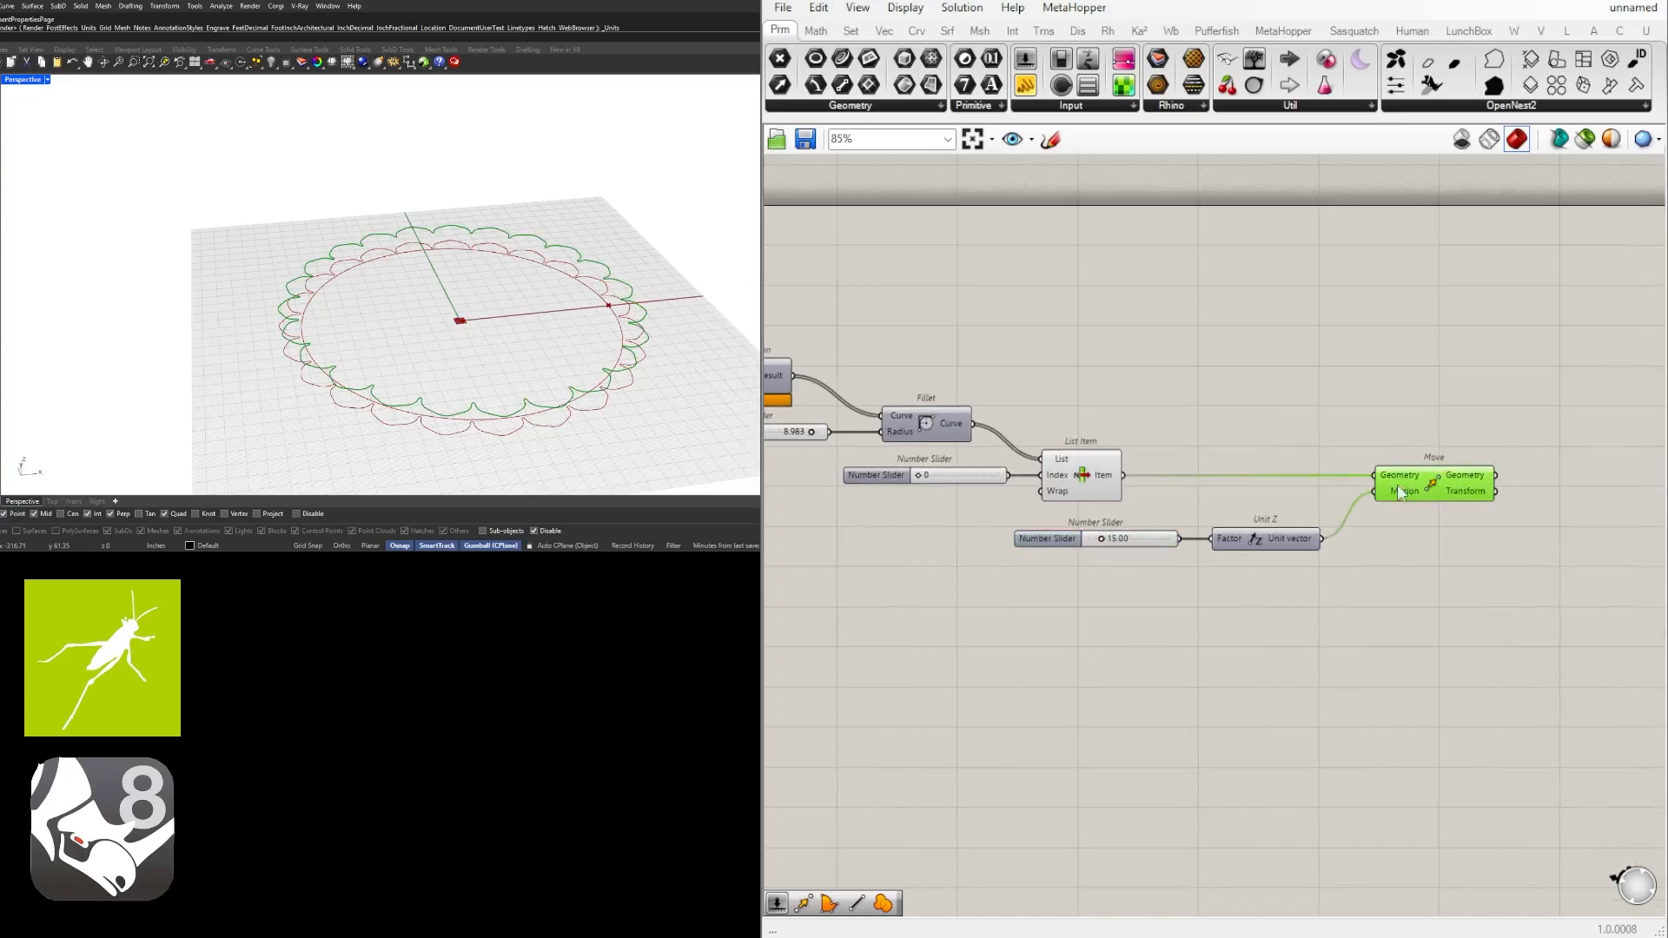
pyautogui.moveTo(411, 380); pyautogui.dragTo(338, 361, button='right')
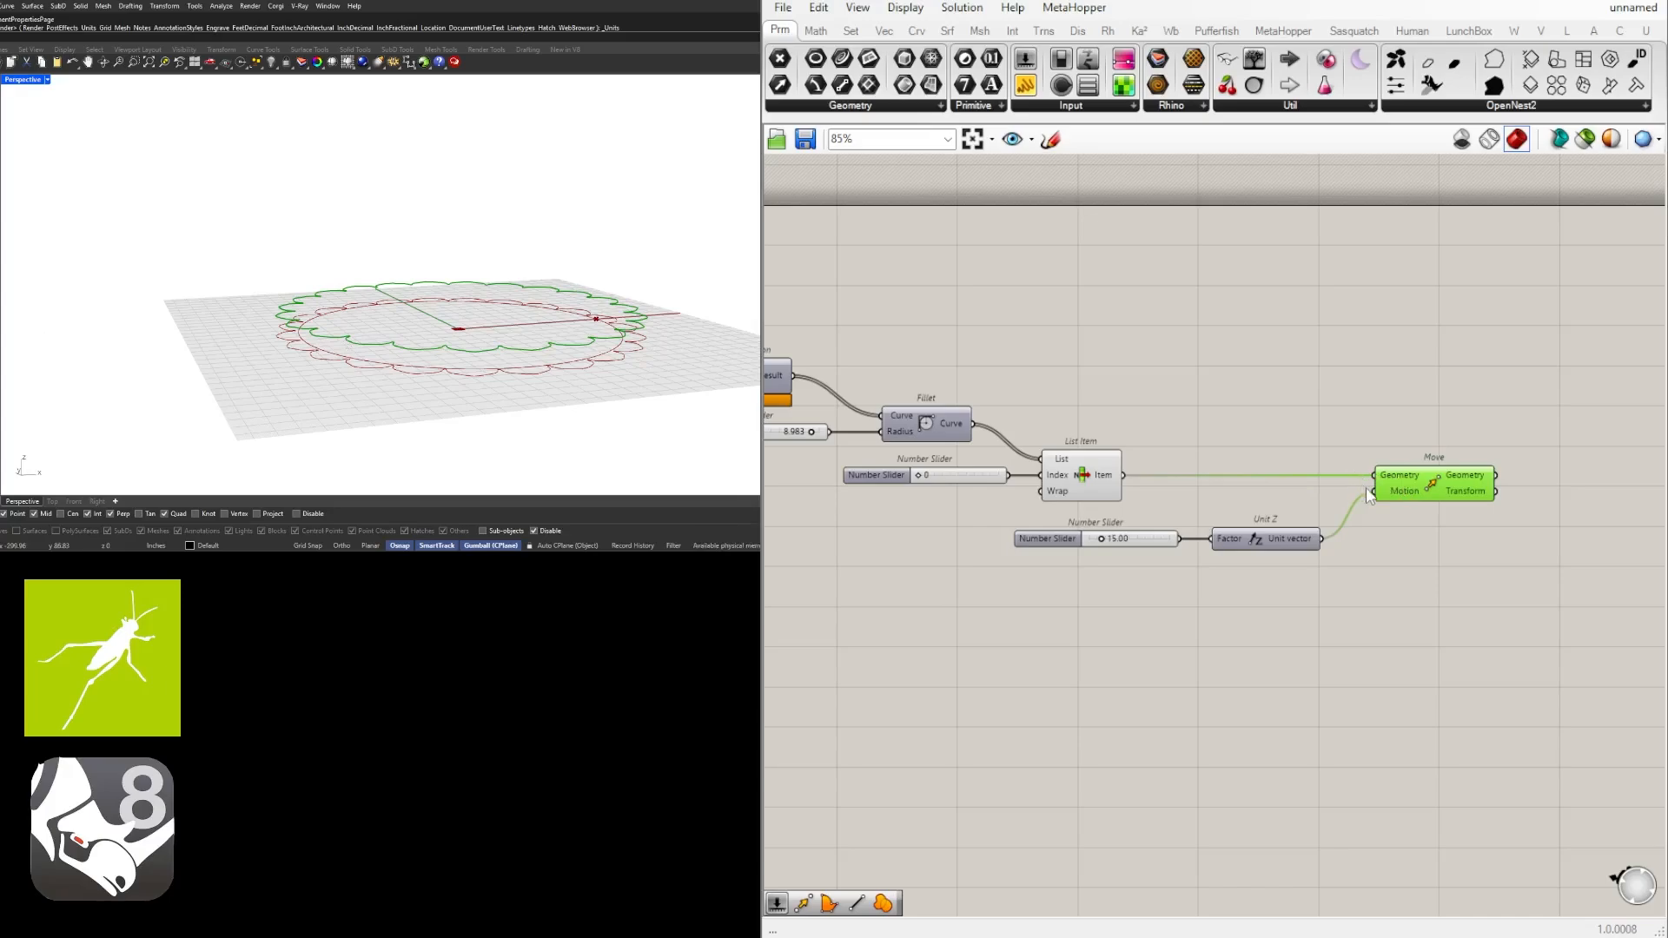
pyautogui.click(1150, 488)
pyautogui.moveTo(991, 412); pyautogui.dragTo(1101, 433, button='right')
pyautogui.scroll(-2, 1424, 422)
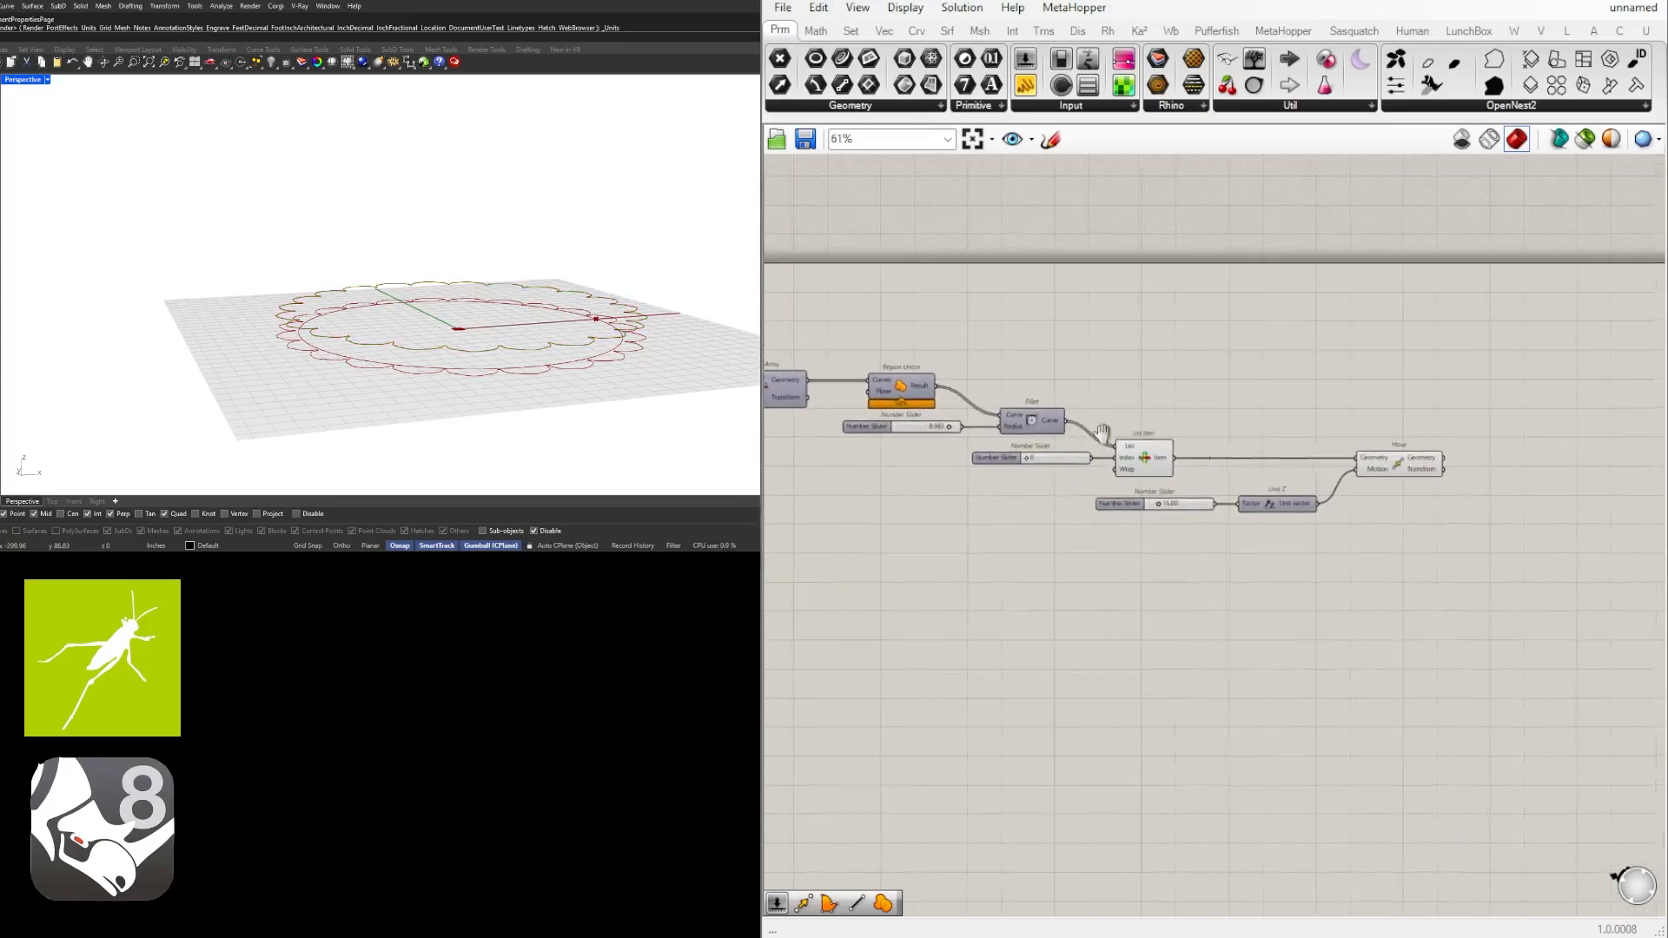
# Shift the Unit Z and Move components together away from the 15.00 slider to make room between them.
pyautogui.scroll(3, 1264, 464)
pyautogui.moveTo(1541, 563); pyautogui.dragTo(1270, 451)
pyautogui.moveTo(1270, 451); pyautogui.dragTo(1074, 441, button='right')
pyautogui.moveTo(1291, 452); pyautogui.dragTo(1516, 448)
pyautogui.click(1045, 560)
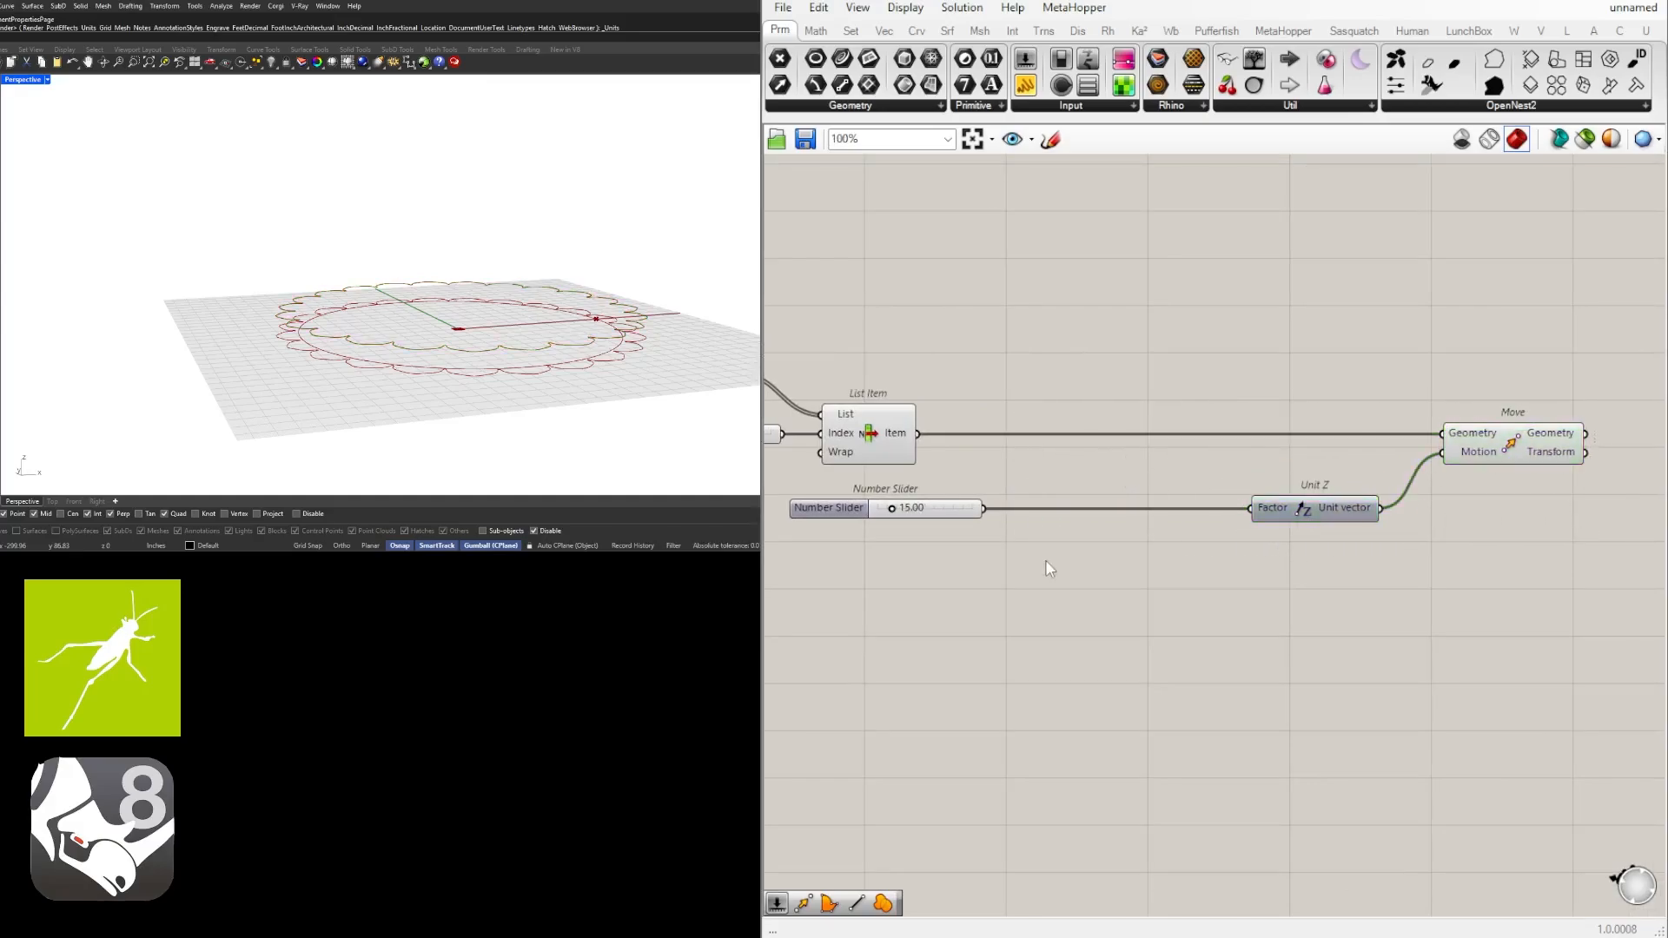
# Add a Series component below the wire between the 15.00 slider and Unit Z, and feed that slider into its Step input.
pyautogui.doubleClick(1046, 561)
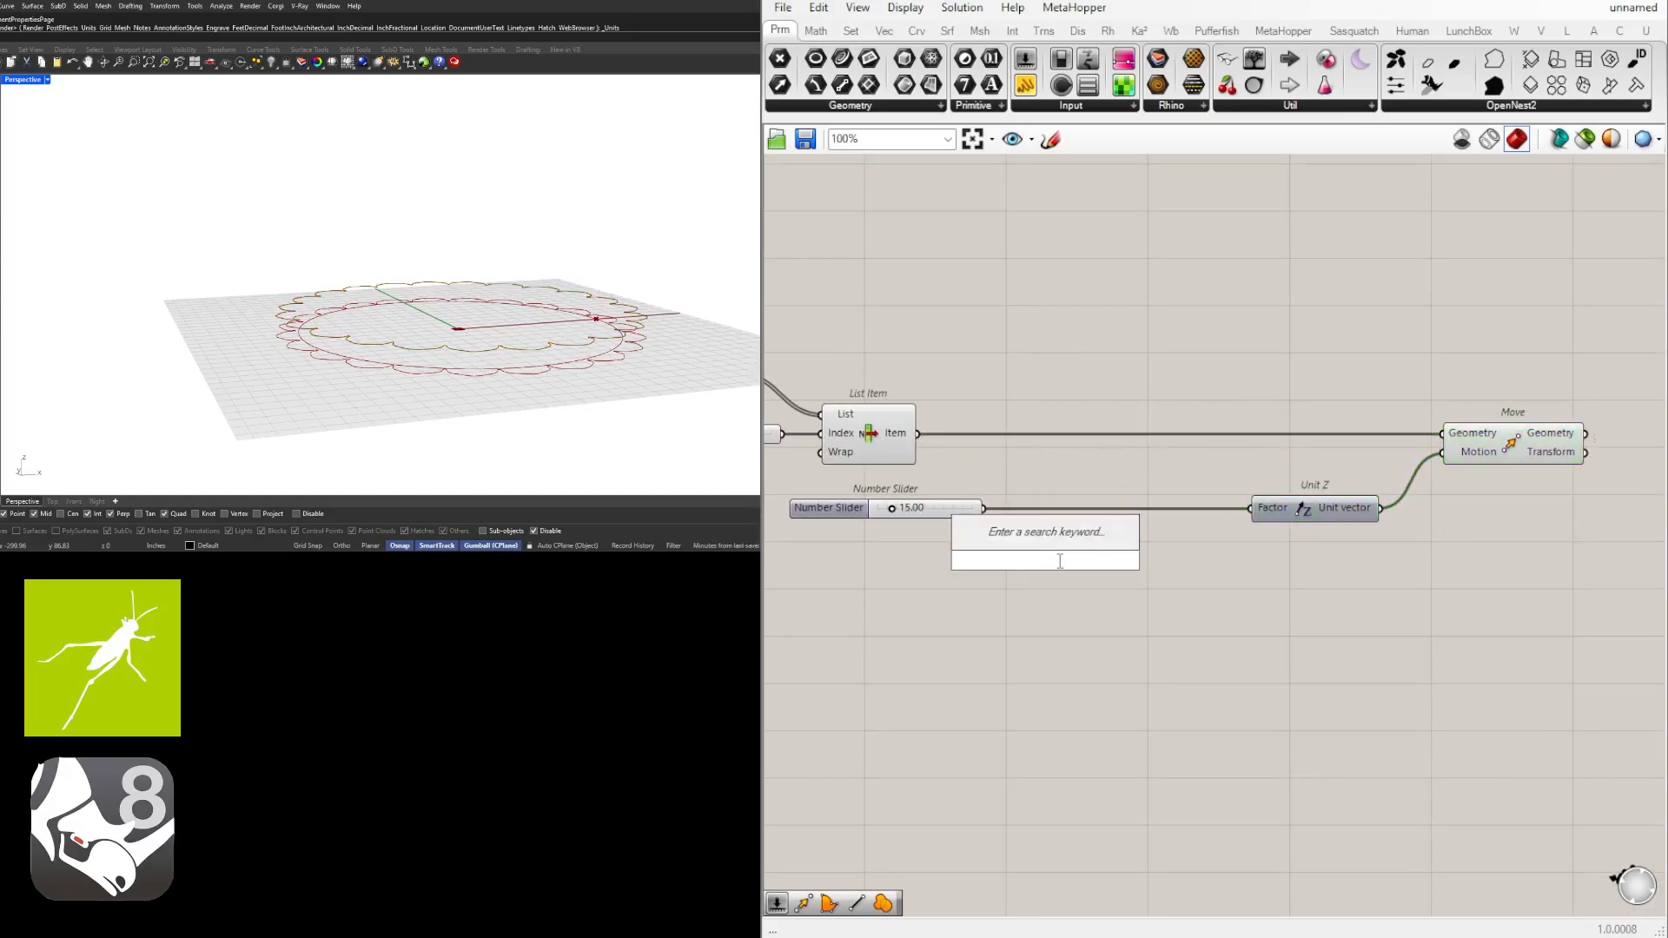
pyautogui.write('ser')
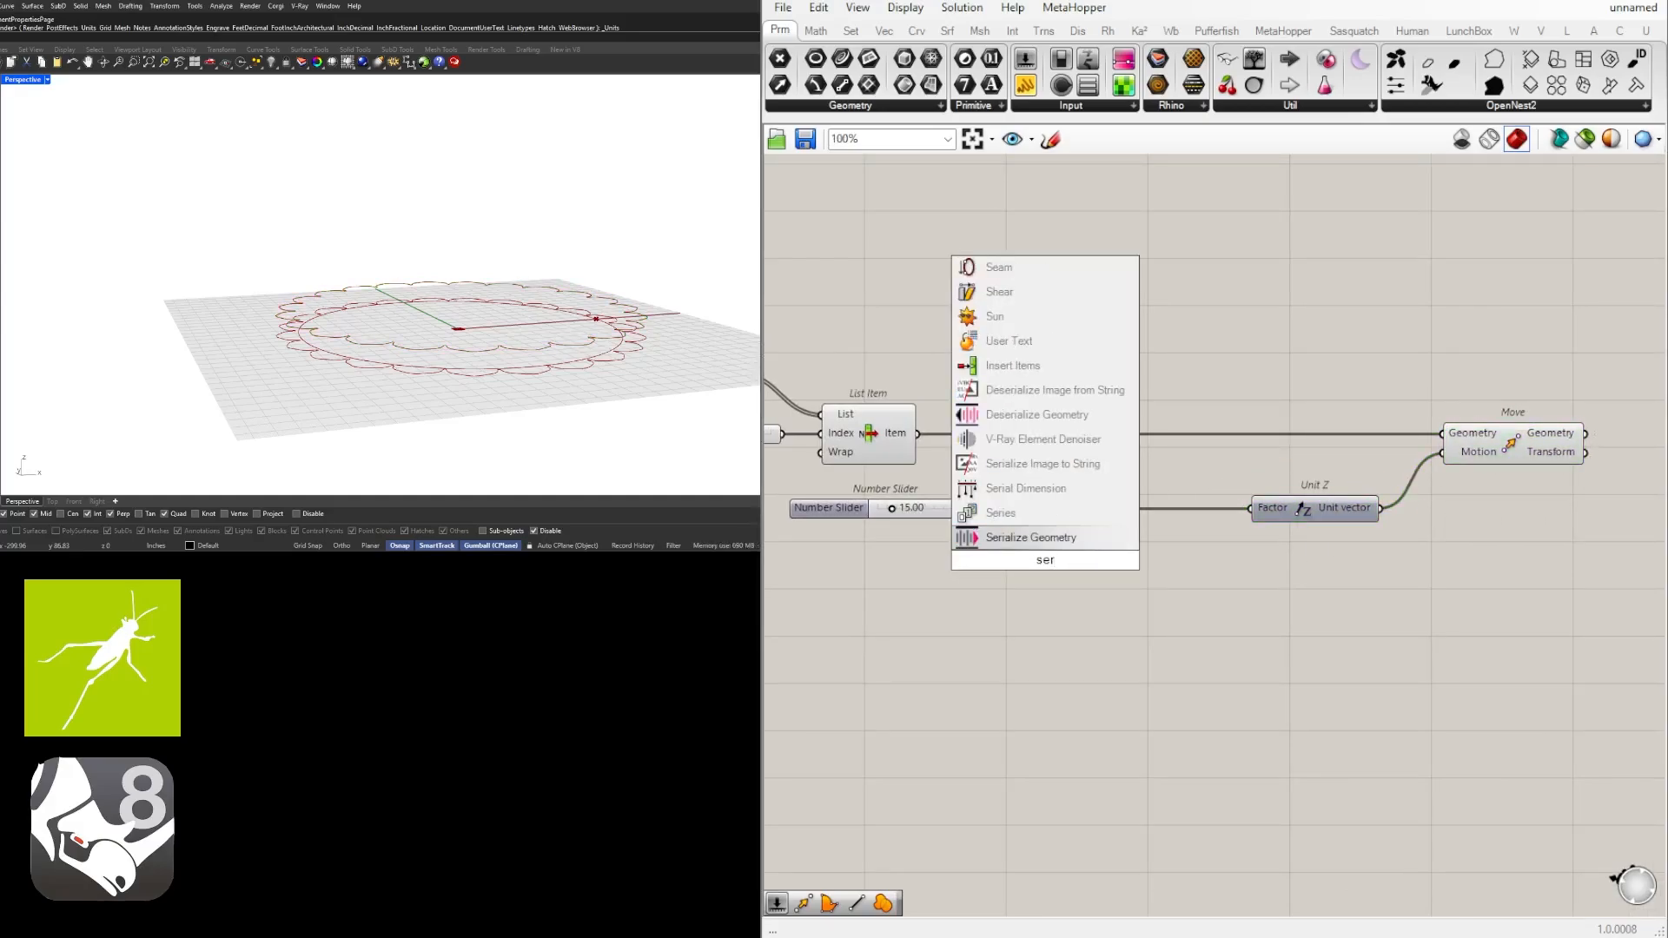
pyautogui.click(1011, 513)
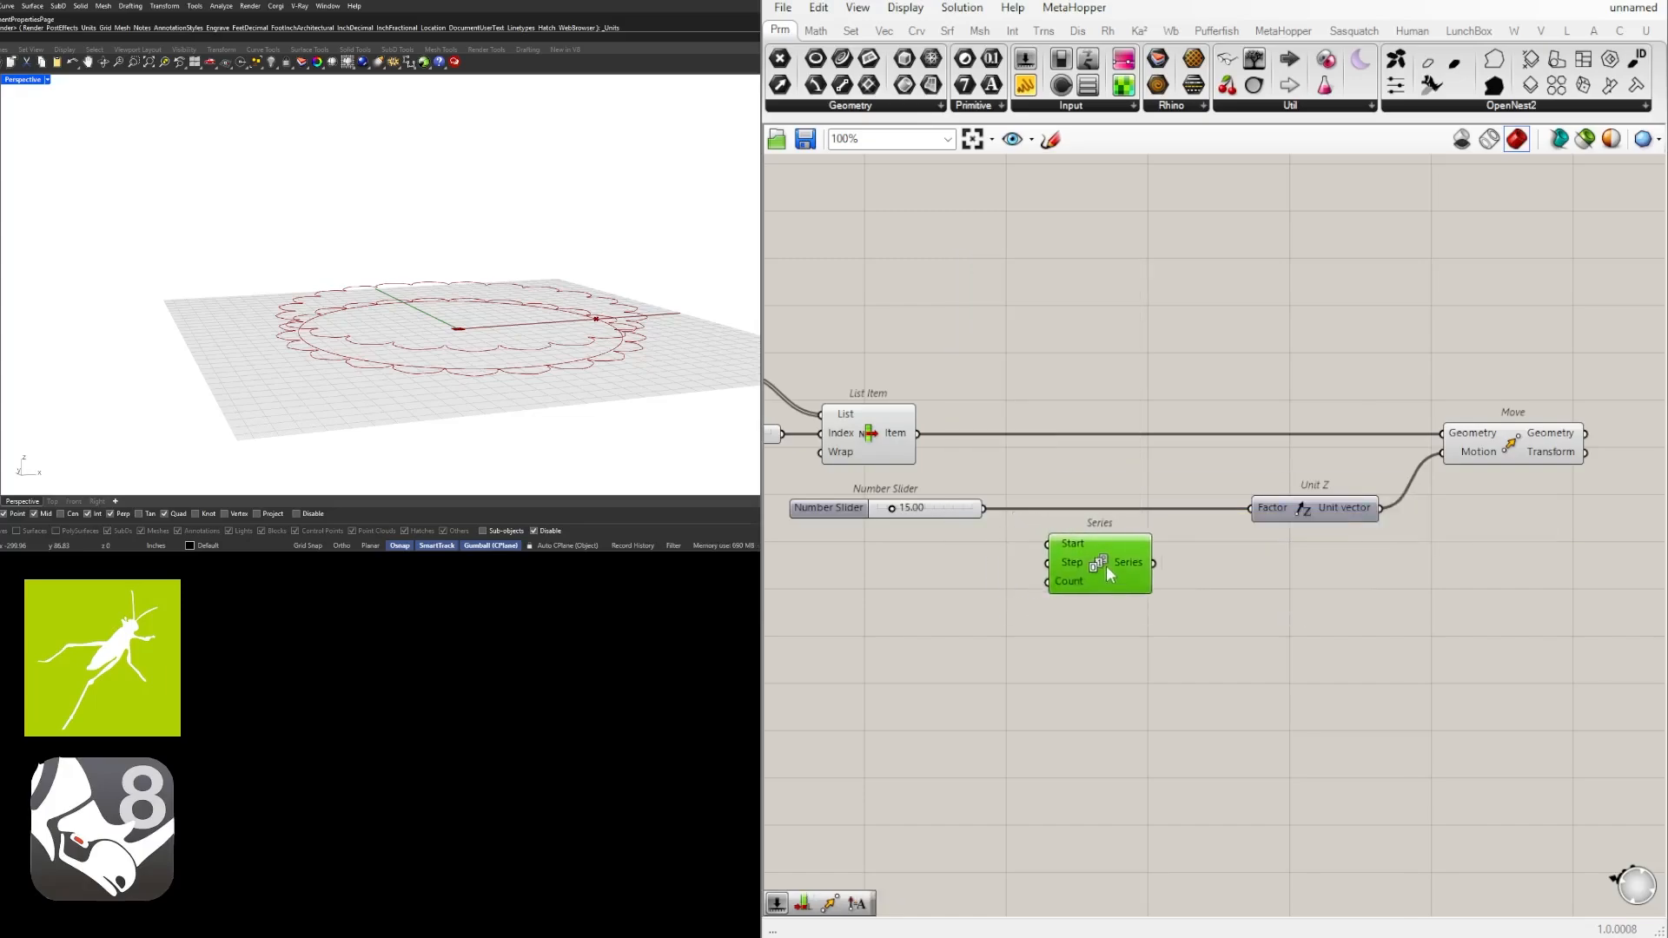
pyautogui.moveTo(1107, 565); pyautogui.dragTo(1124, 566)
pyautogui.click(1140, 603)
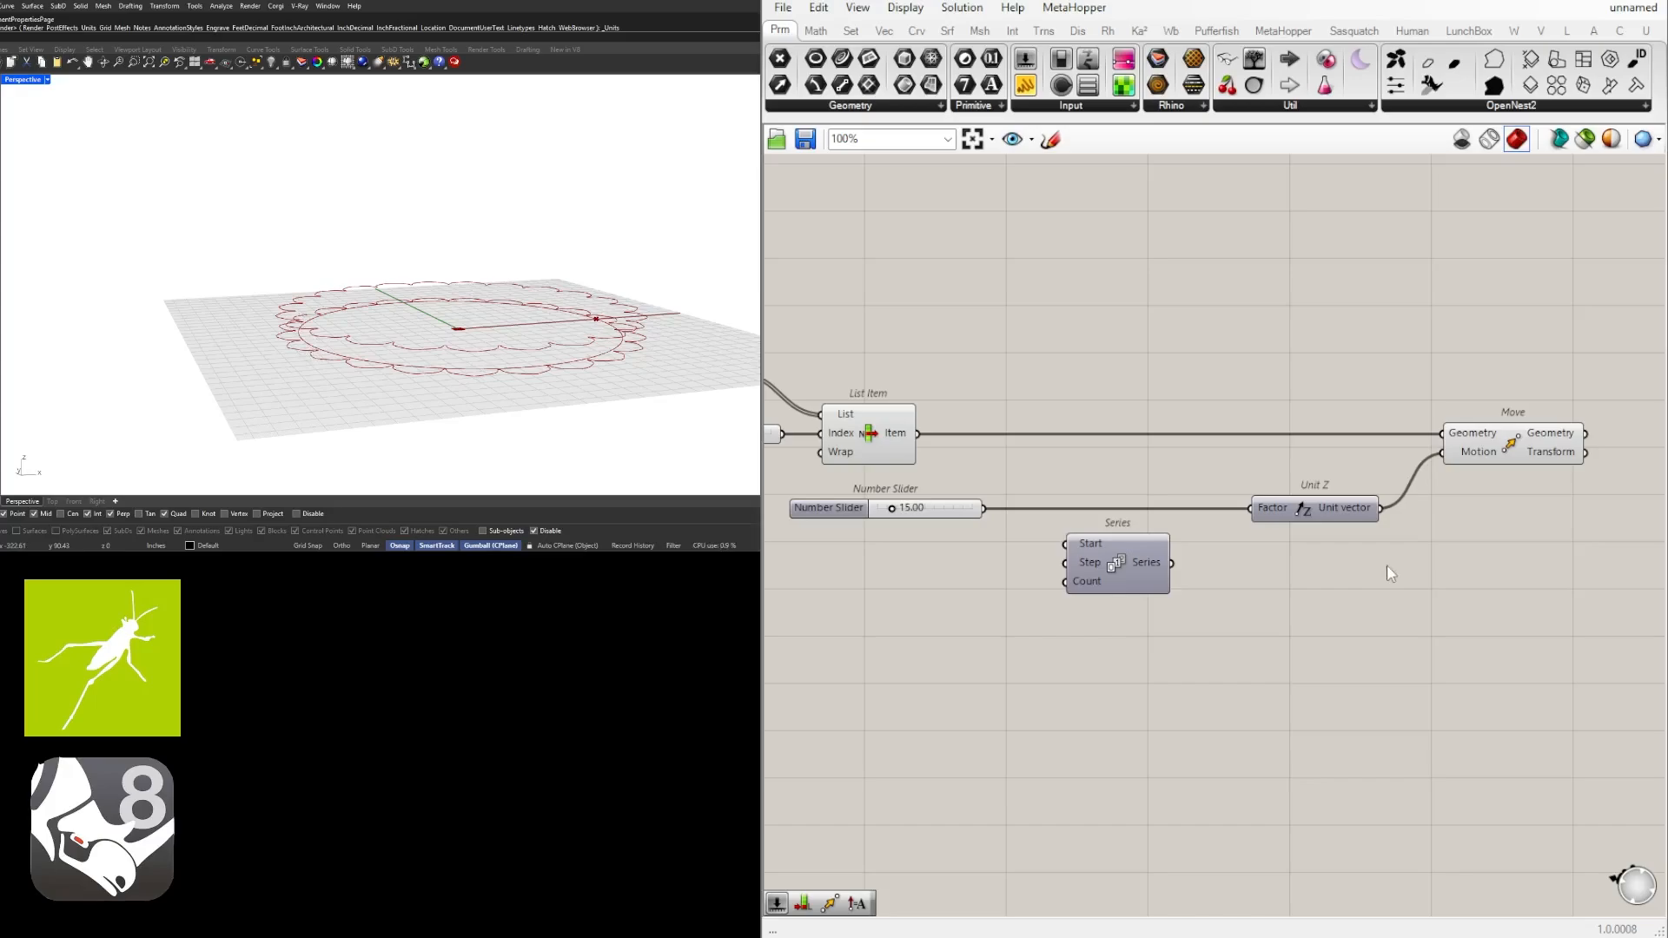
pyautogui.moveTo(1282, 507)
pyautogui.moveTo(1131, 567)
pyautogui.mouseDown()
pyautogui.moveTo(1093, 543)
pyautogui.moveTo(1110, 543)
pyautogui.mouseUp()
pyautogui.moveTo(1153, 563)
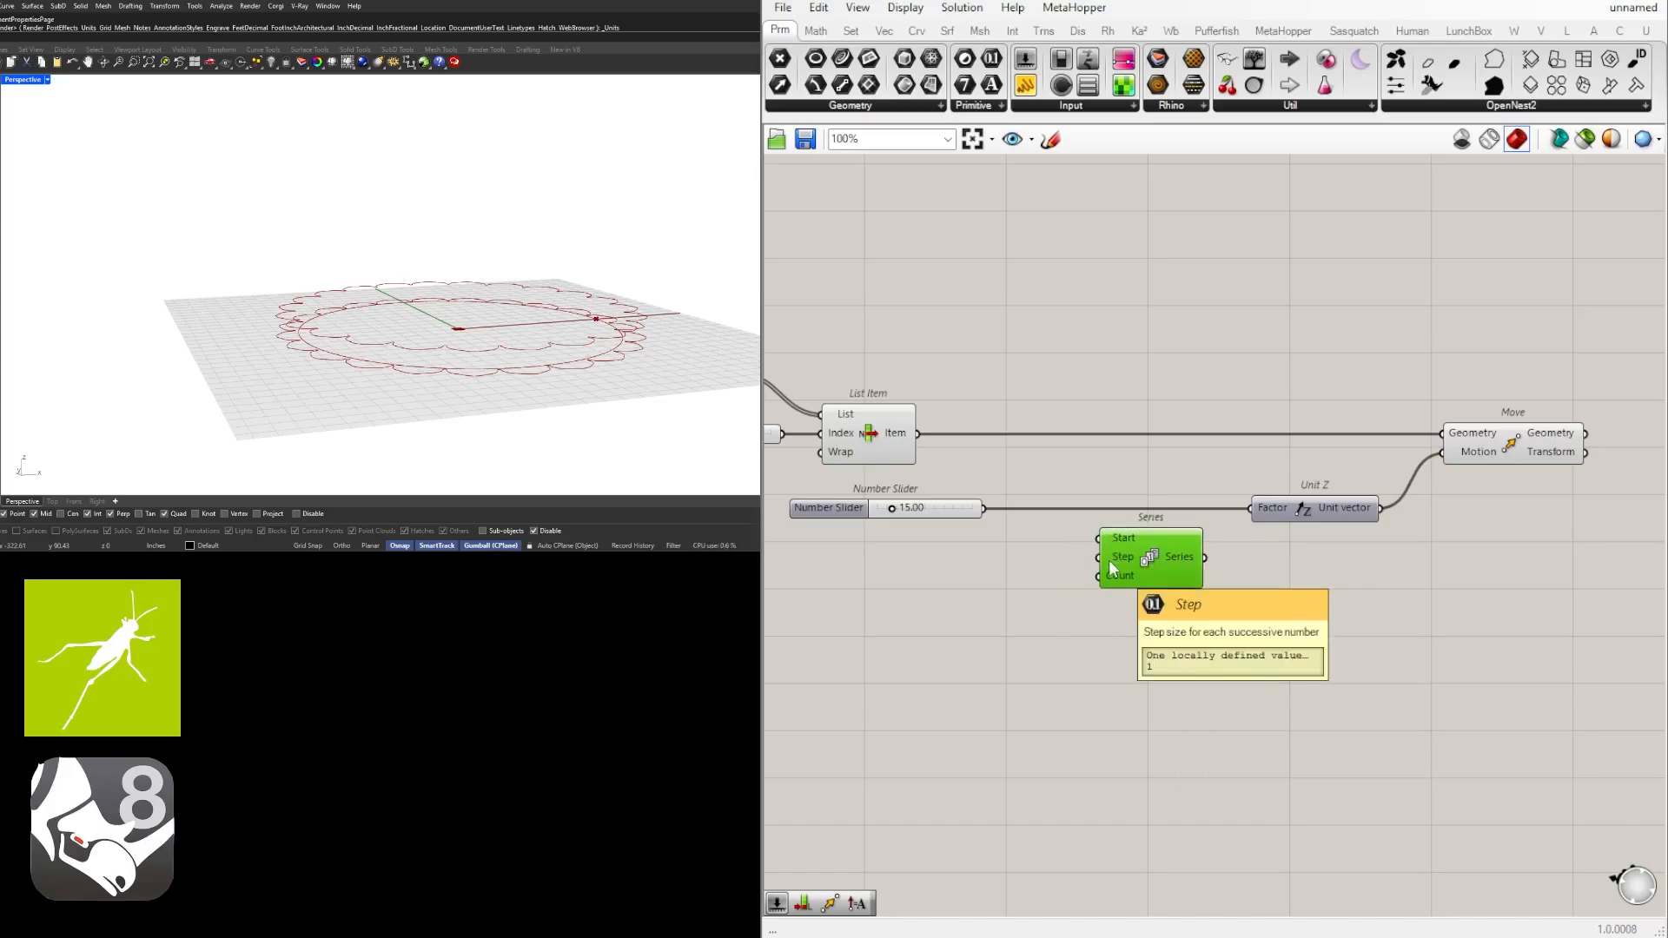
pyautogui.moveTo(983, 508); pyautogui.dragTo(1097, 557)
# Add a Number Slider set to 15, wire it into the Series Count input, and align it beside Series.
pyautogui.moveTo(1120, 580)
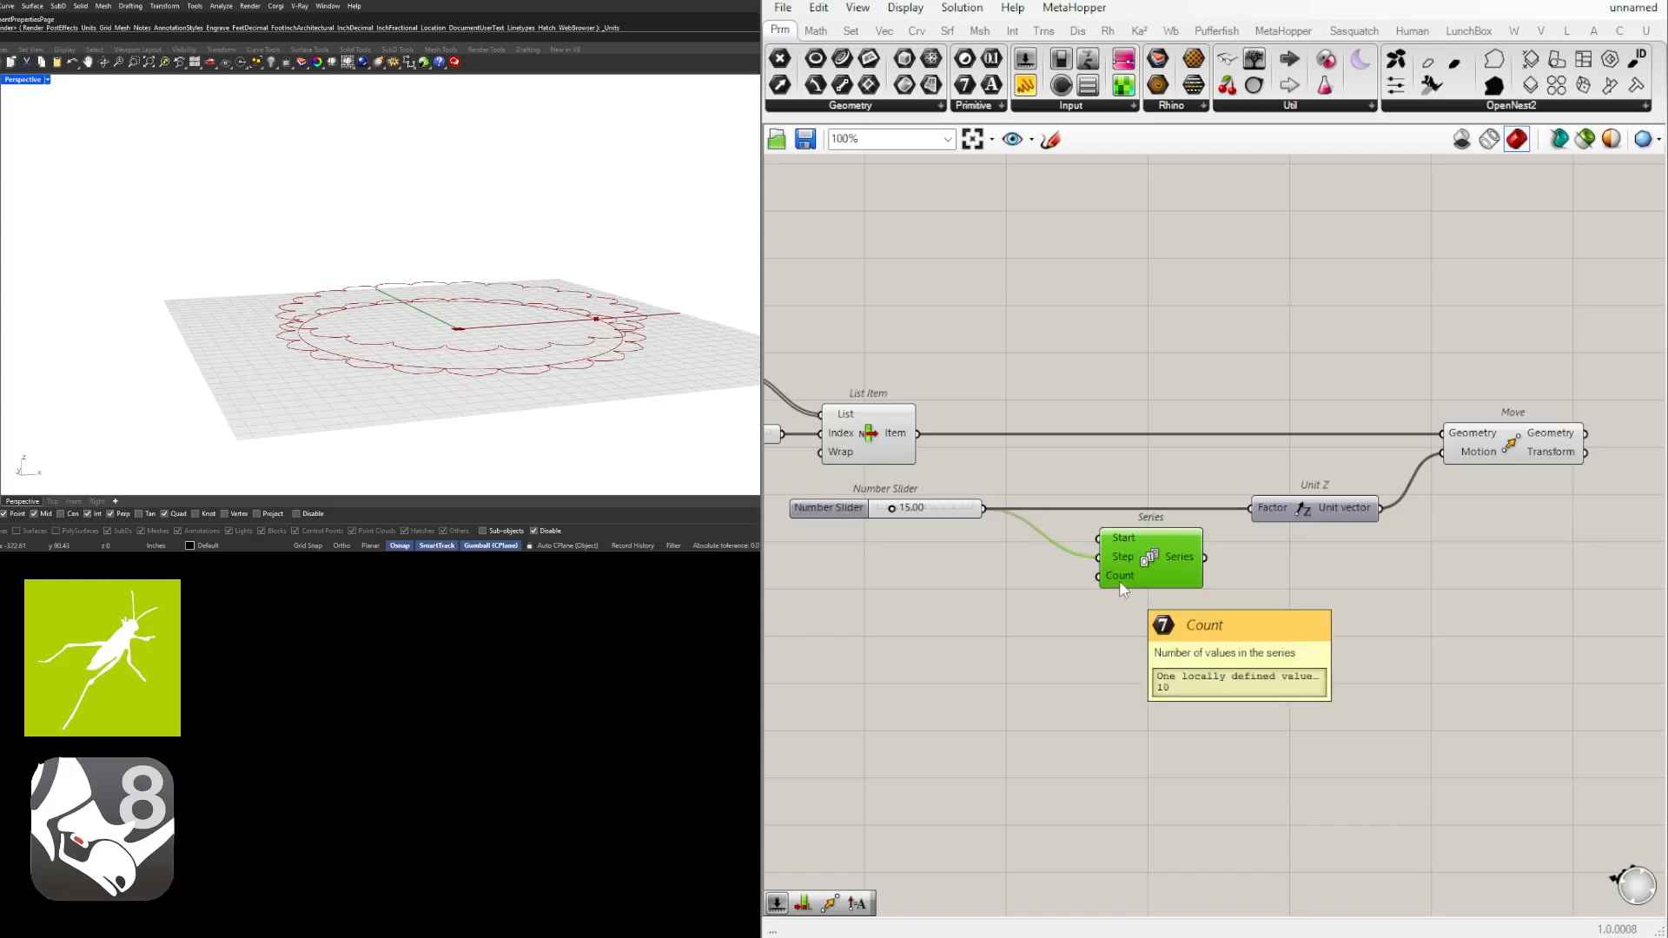
pyautogui.doubleClick(940, 597)
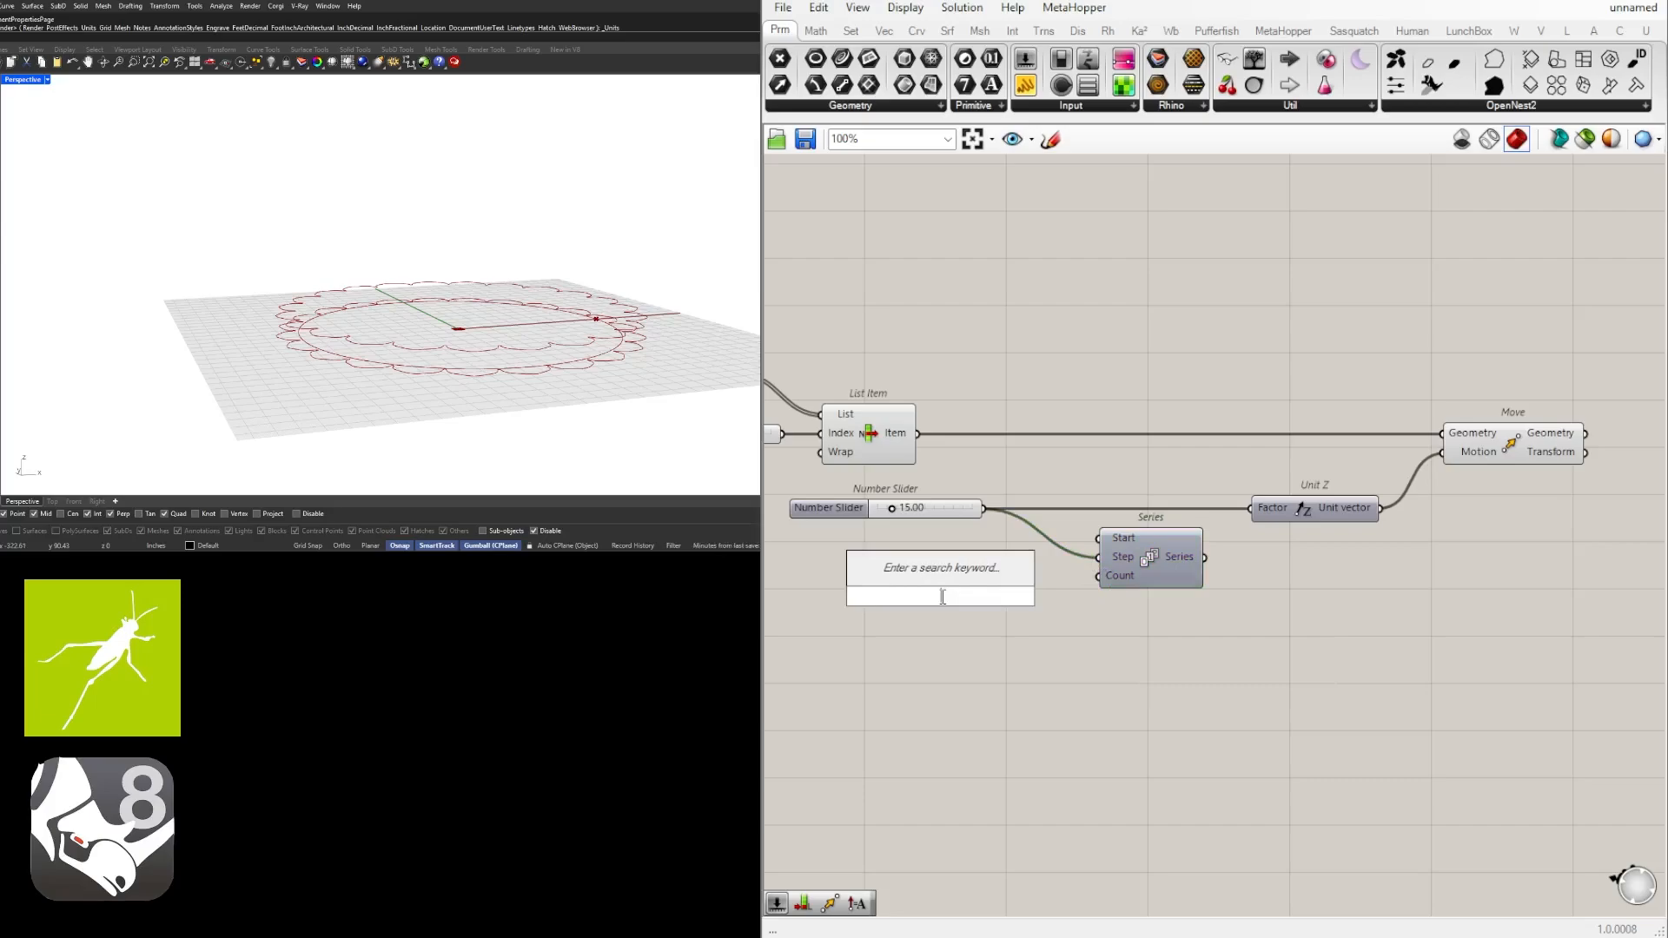
pyautogui.write('15')
pyautogui.press('Return')
pyautogui.scroll(2, 1055, 576)
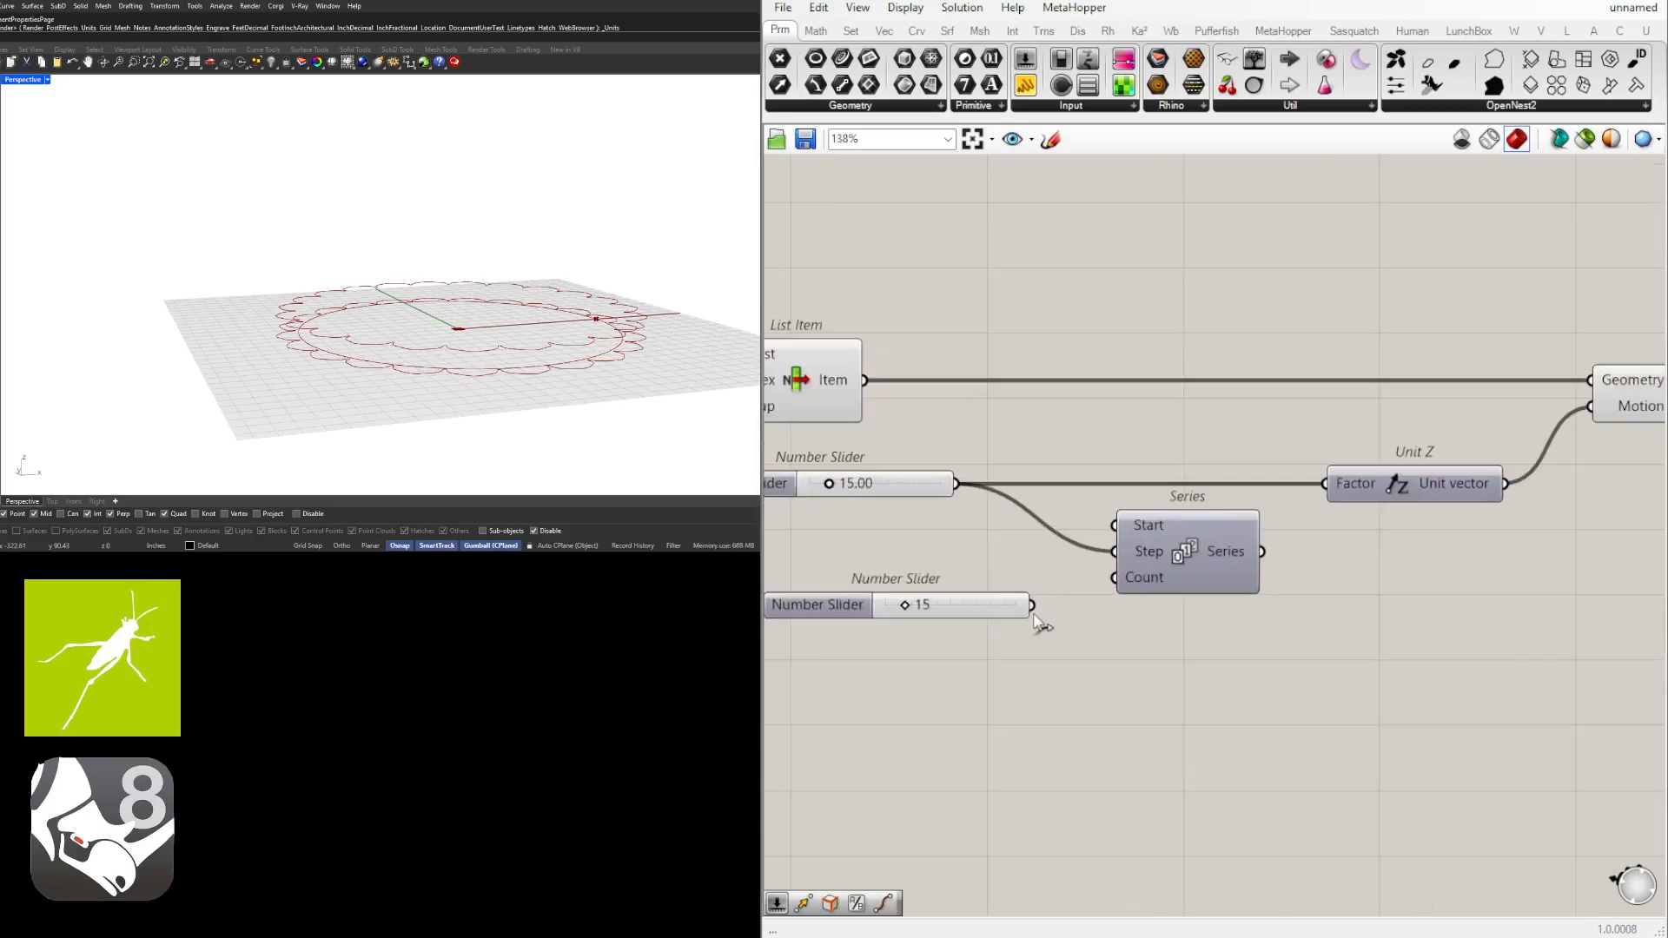
pyautogui.moveTo(1034, 605); pyautogui.dragTo(1117, 599)
pyautogui.moveTo(978, 601); pyautogui.dragTo(1011, 581)
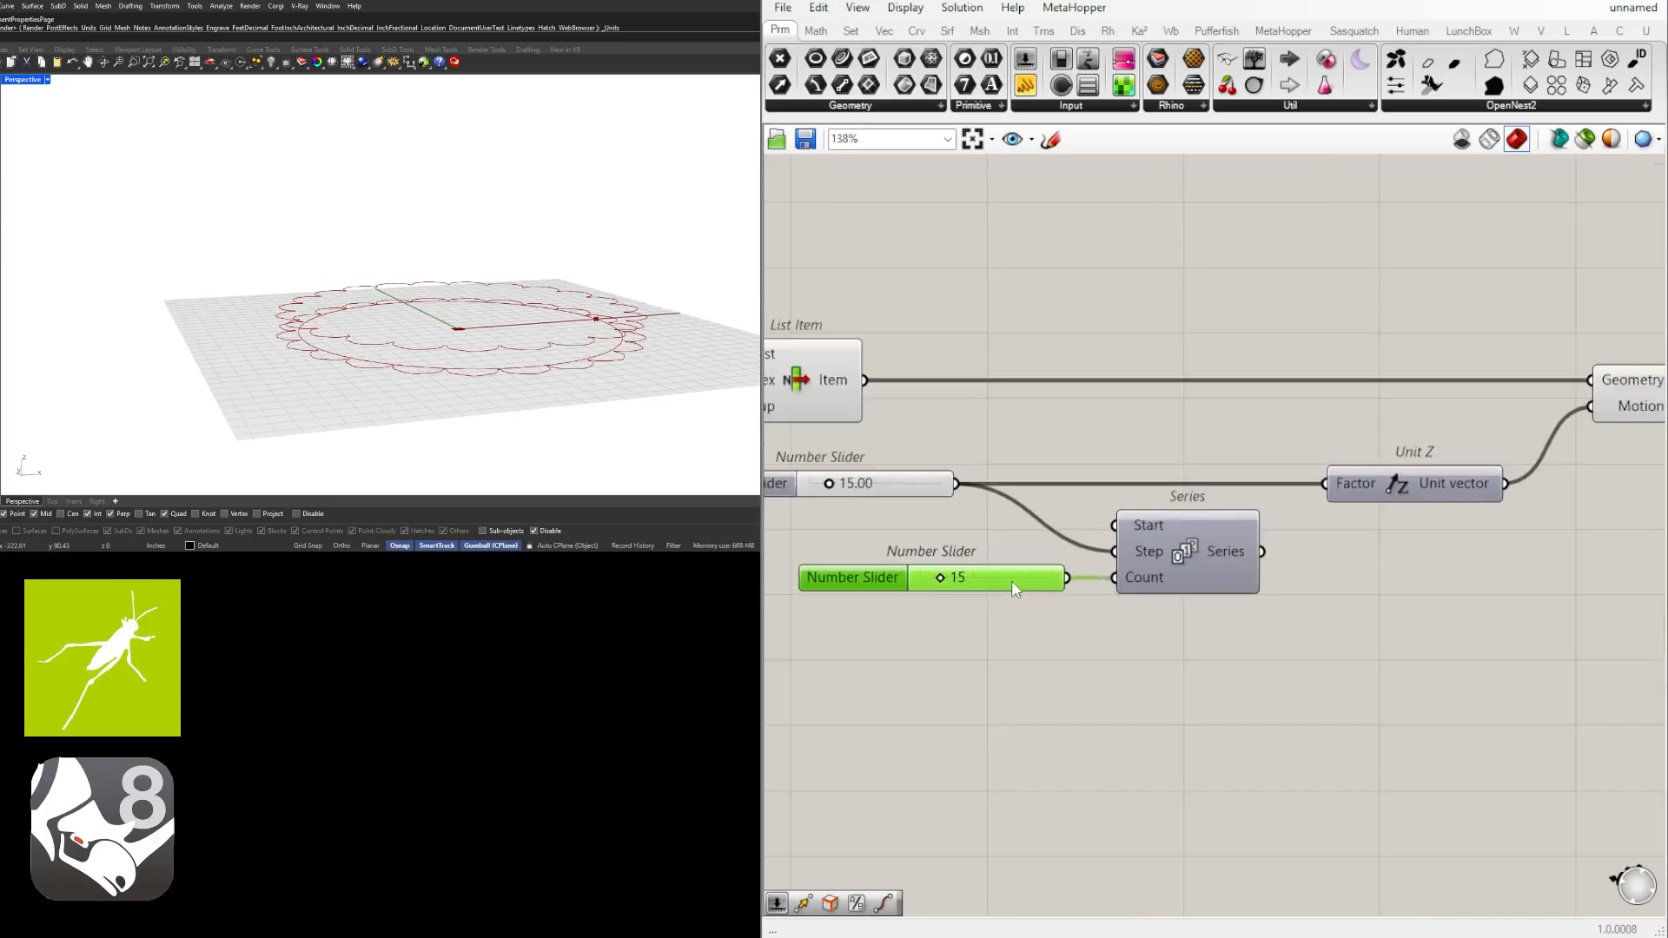
pyautogui.scroll(-2, 1162, 633)
# Feed the Series output into Unit Z's Factor input in place of the slider, and place Unit Z beside Series.
pyautogui.moveTo(1212, 570)
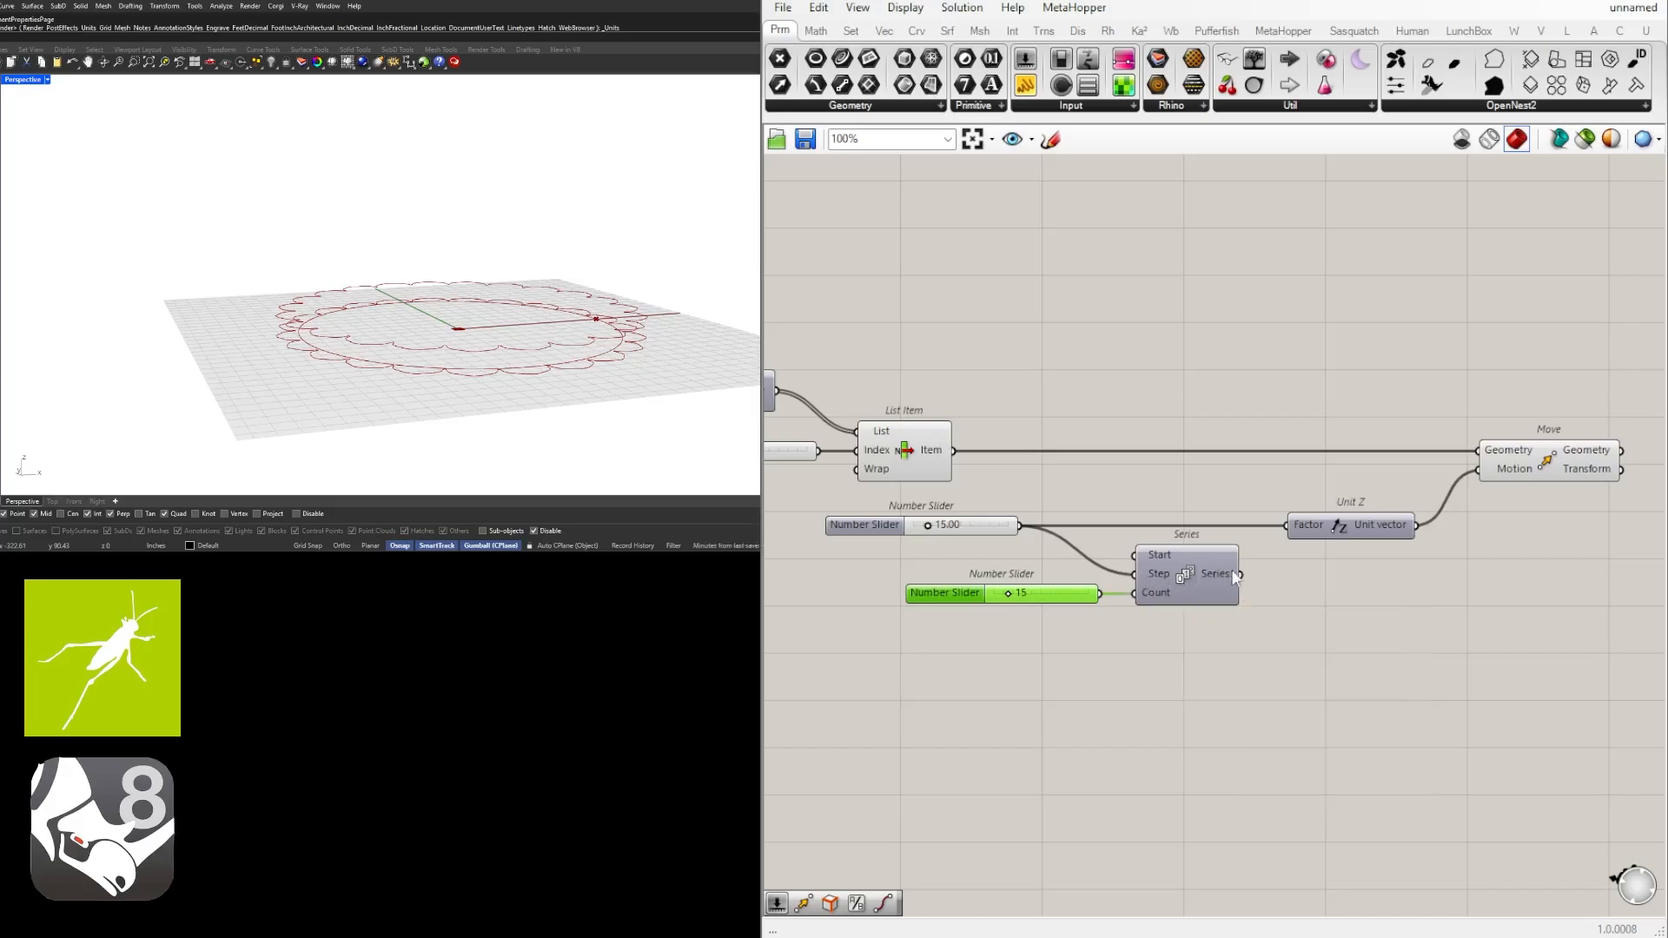
pyautogui.moveTo(1244, 574)
pyautogui.mouseDown()
pyautogui.moveTo(1287, 525)
pyautogui.moveTo(1345, 556)
pyautogui.moveTo(1322, 580)
pyautogui.mouseUp()
pyautogui.click(1300, 530)
pyautogui.moveTo(1506, 507); pyautogui.dragTo(1322, 518, button='right')
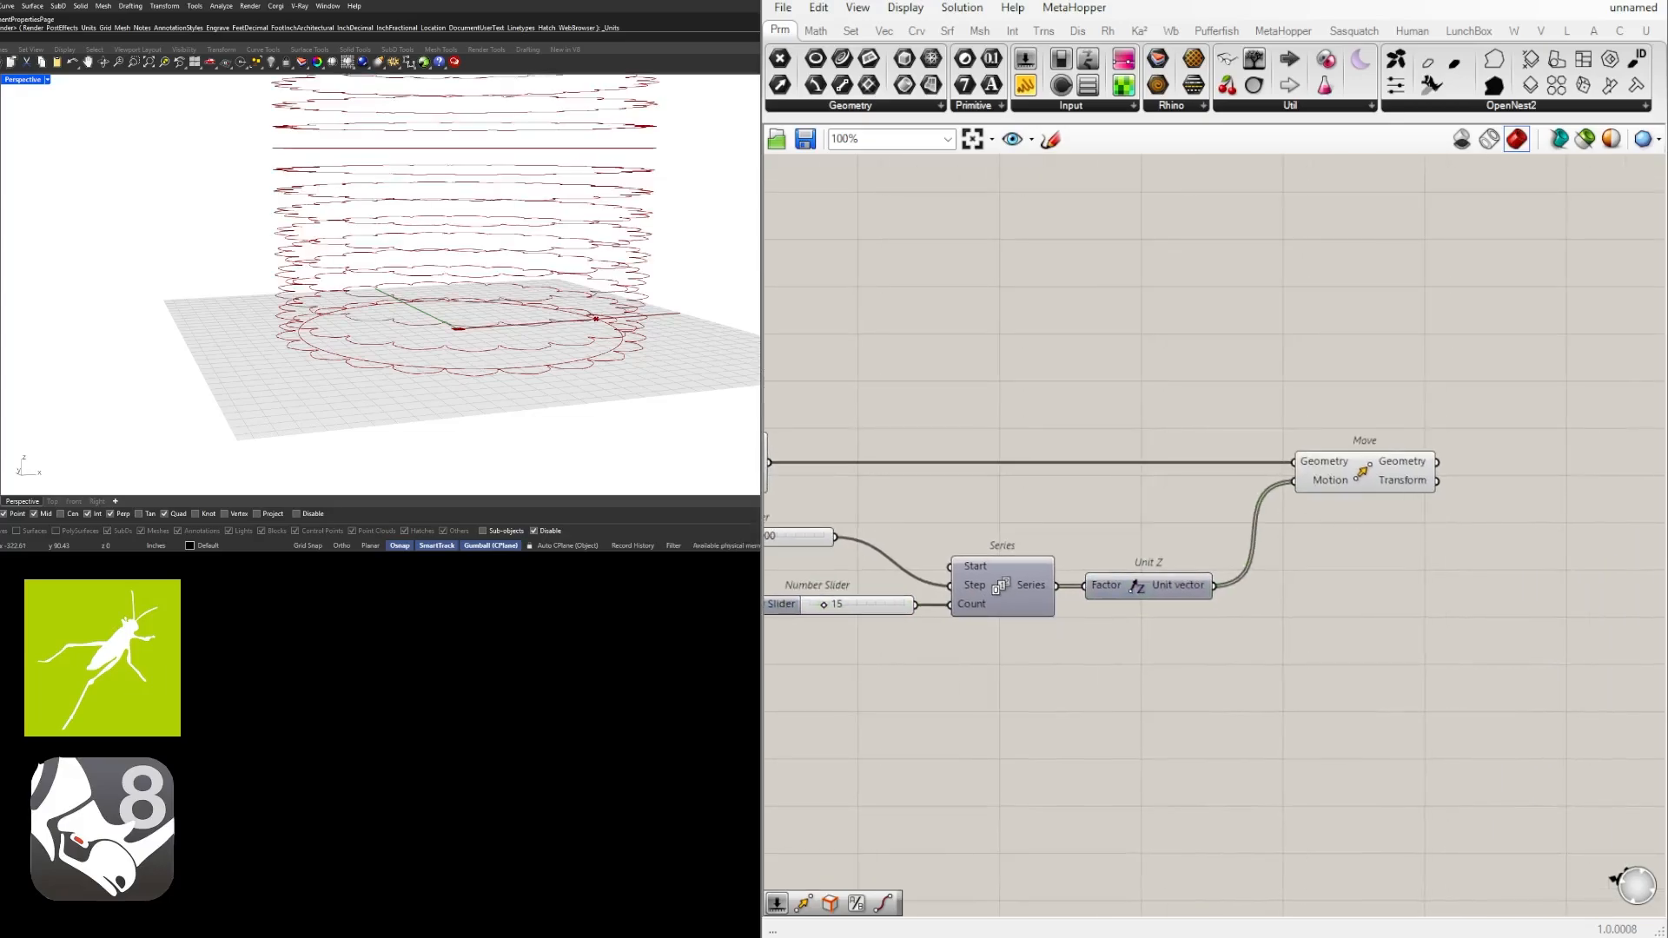
pyautogui.scroll(-6, 489, 278)
pyautogui.moveTo(473, 187); pyautogui.dragTo(492, 240, button='right')
pyautogui.scroll(2, 492, 240)
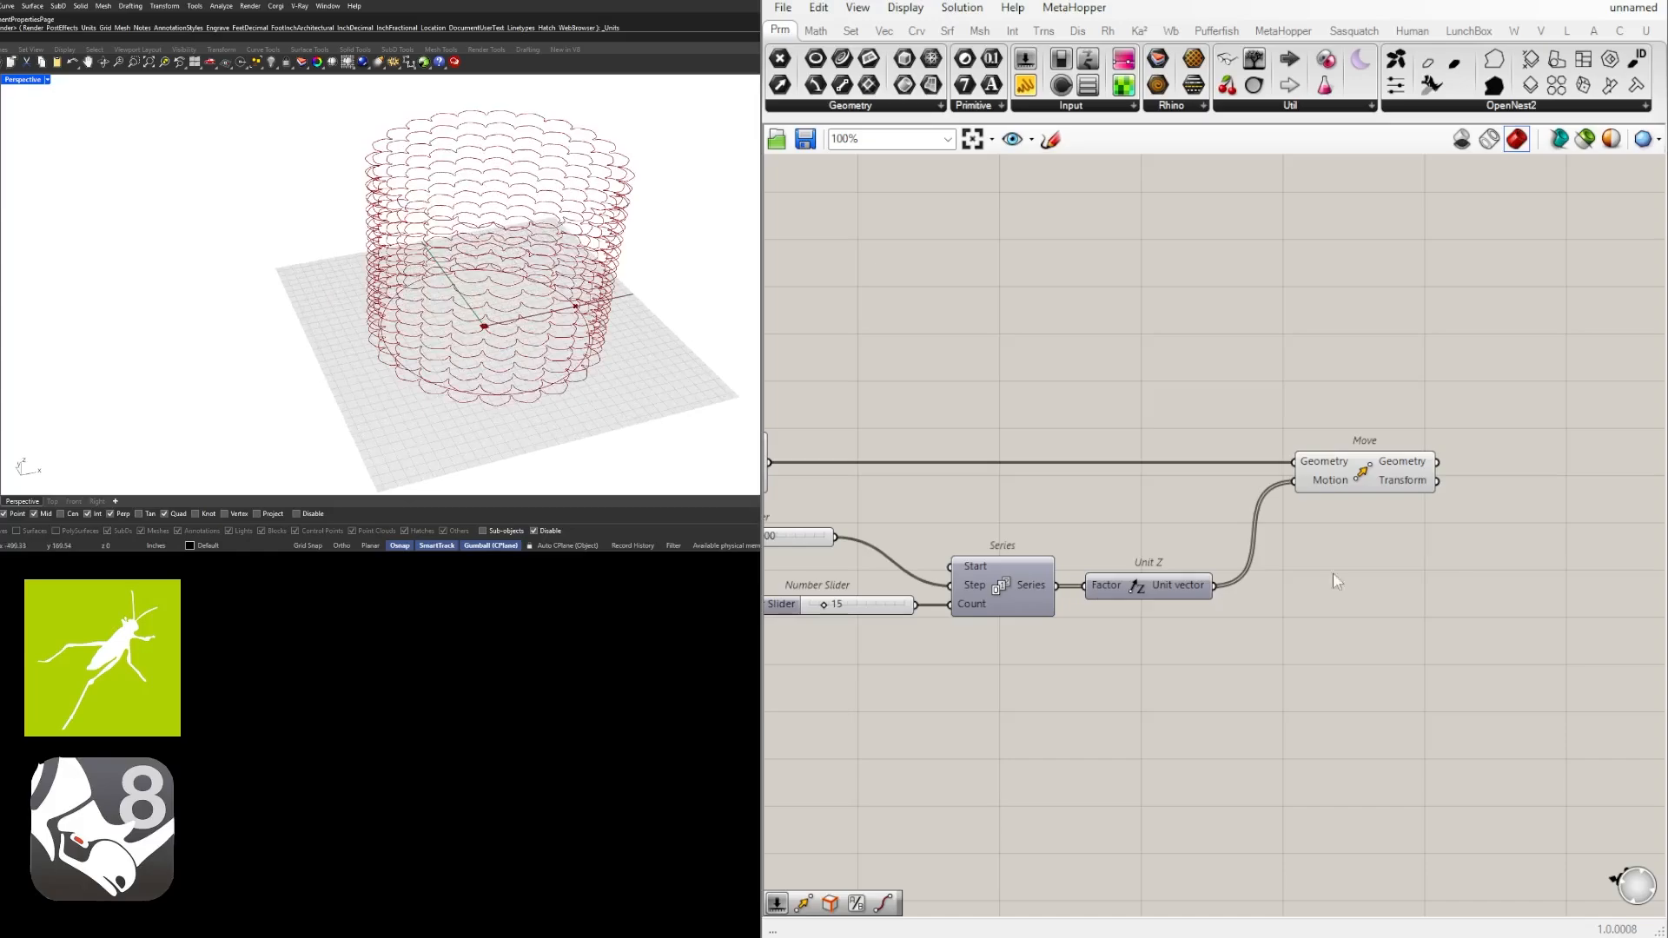
# Set the Series step slider to 32.75 and the count slider to 18.
pyautogui.moveTo(943, 641); pyautogui.dragTo(1230, 641, button='right')
pyautogui.scroll(4, 1086, 556)
pyautogui.moveTo(960, 516); pyautogui.dragTo(988, 515)
pyautogui.moveTo(1111, 648)
pyautogui.mouseDown()
pyautogui.moveTo(1139, 645)
pyautogui.moveTo(1121, 650)
pyautogui.mouseUp()
pyautogui.scroll(-8, 414, 360)
pyautogui.scroll(5, 432, 243)
pyautogui.scroll(-3, 1293, 539)
pyautogui.moveTo(1558, 553); pyautogui.dragTo(1209, 566, button='right')
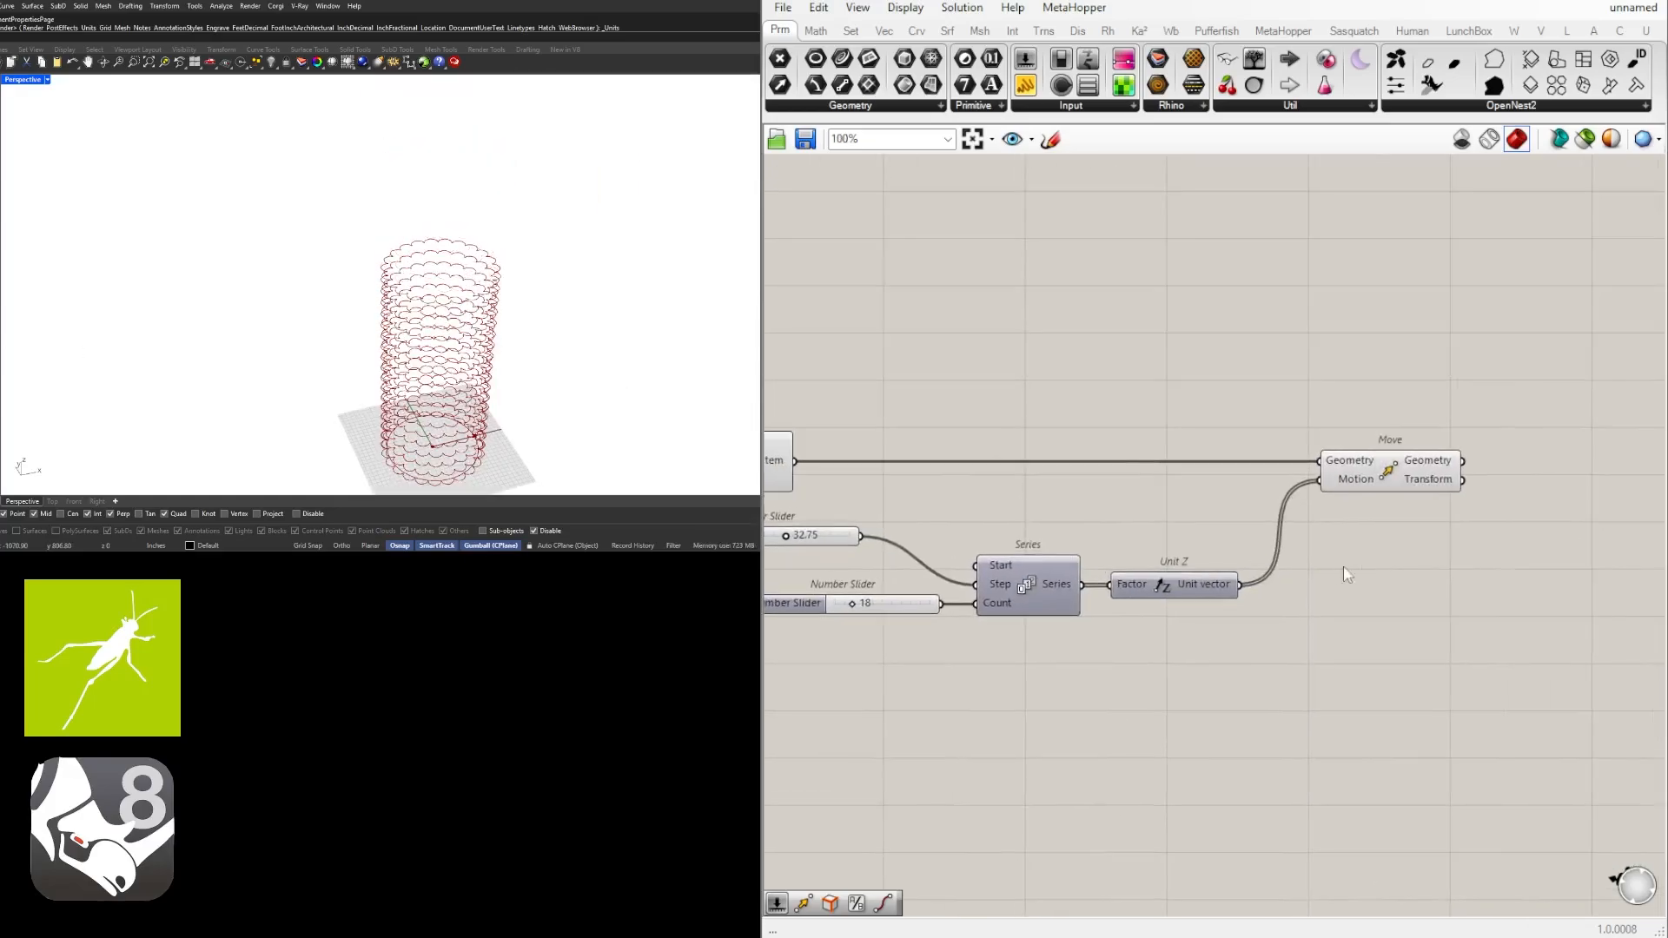
# Set the Series count slider to 20.
pyautogui.moveTo(1344, 569); pyautogui.dragTo(1498, 570, button='right')
pyautogui.scroll(3, 1079, 599)
pyautogui.click(982, 624)
pyautogui.doubleClick(983, 624)
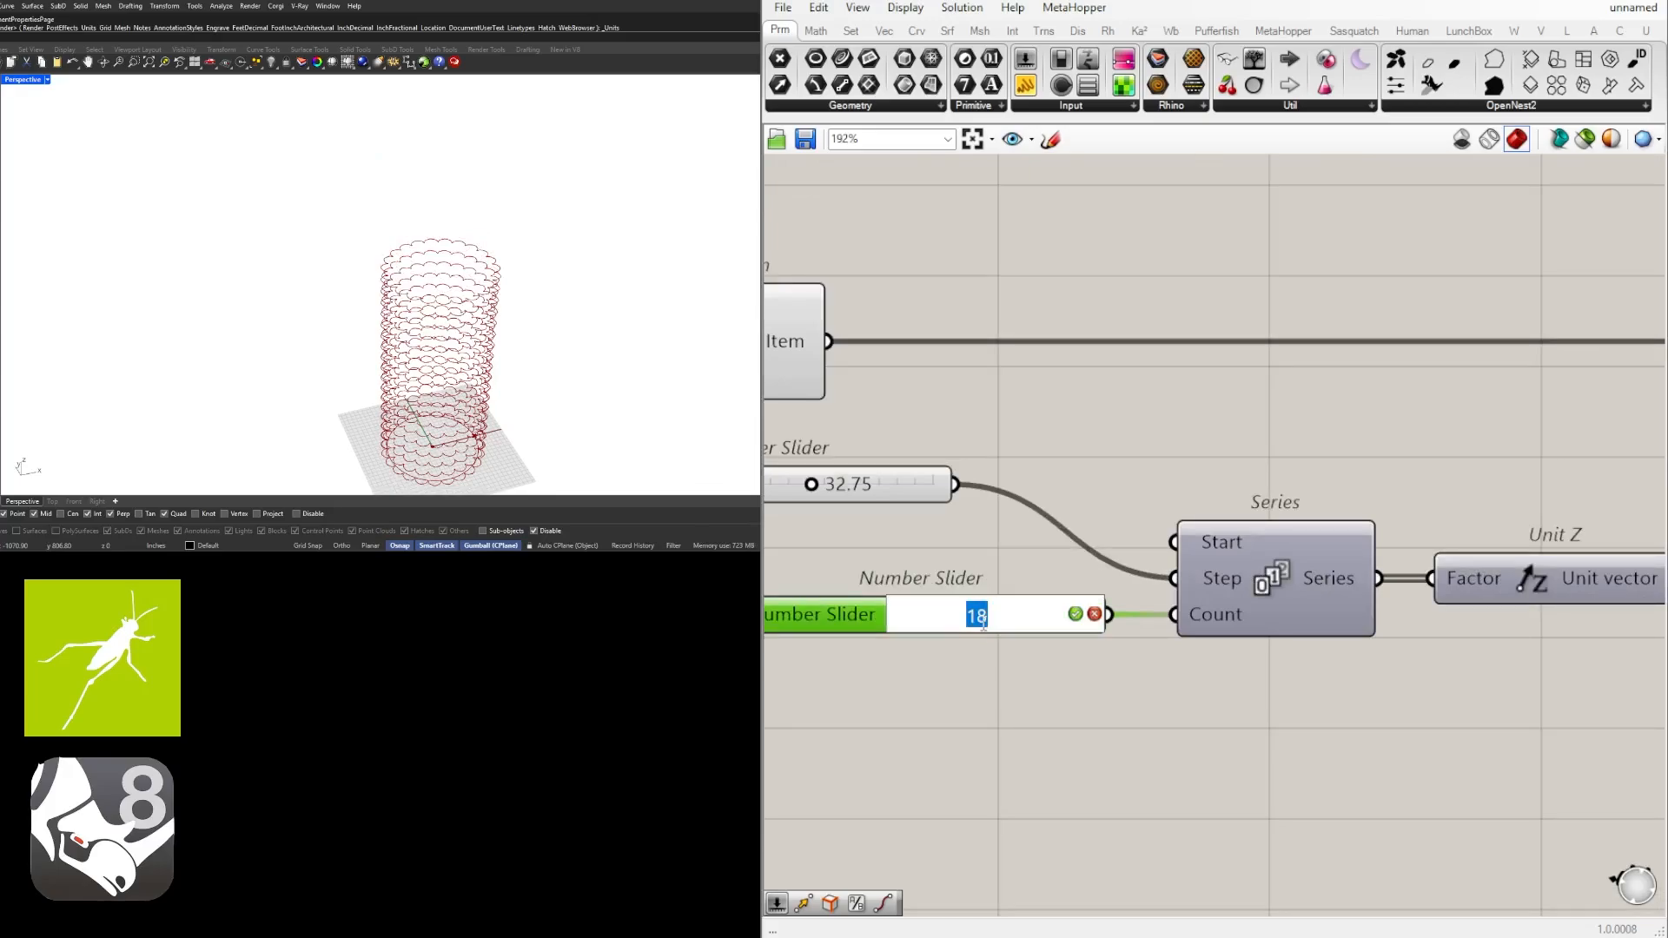
pyautogui.write('20')
pyautogui.press('Return')
pyautogui.scroll(4, 1027, 522)
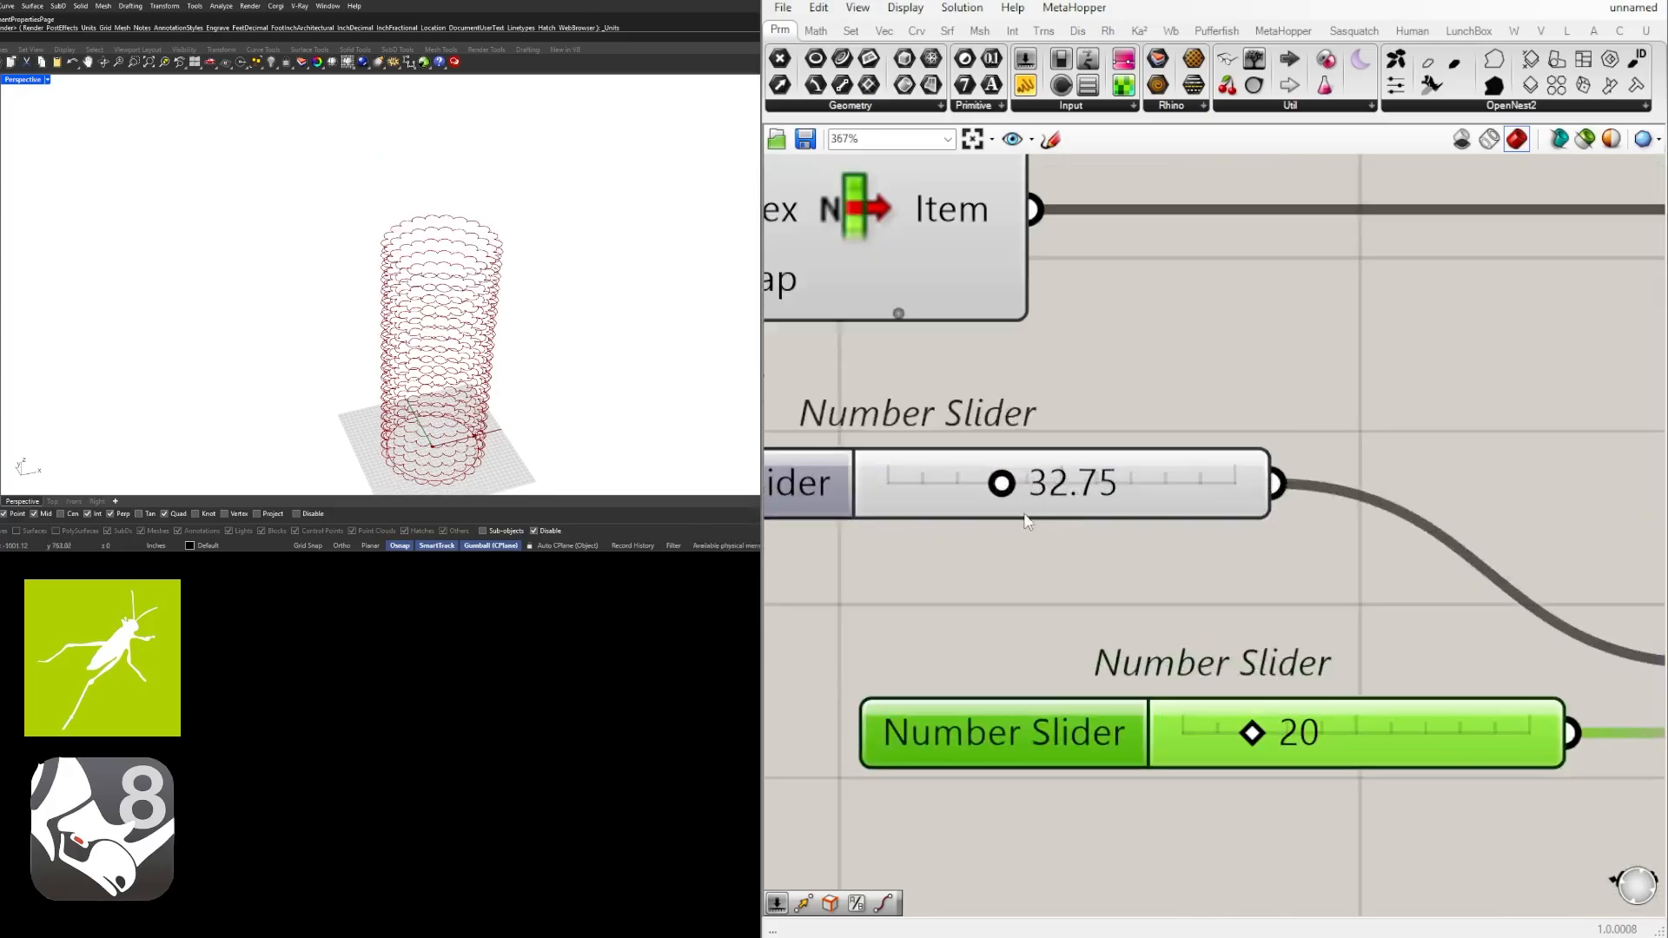
# Set the Series step slider to 32.21 and select the Move component to preview its stacked curves.
pyautogui.moveTo(1001, 483)
pyautogui.mouseDown()
pyautogui.moveTo(977, 483)
pyautogui.moveTo(1000, 483)
pyautogui.mouseUp()
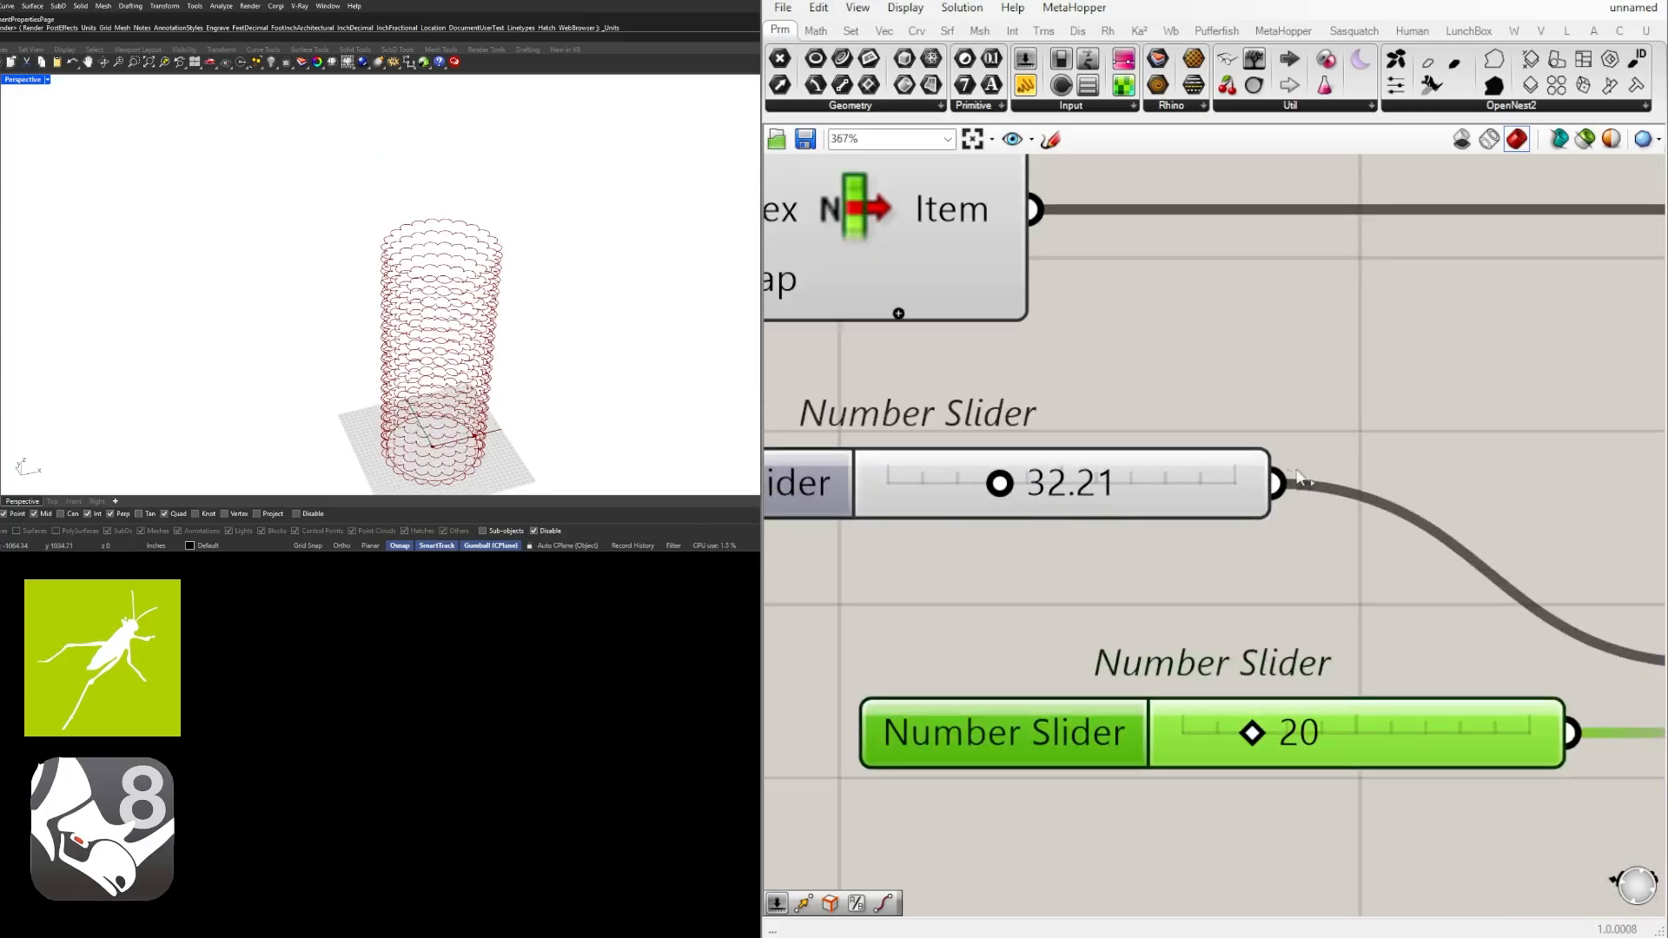
pyautogui.moveTo(1558, 472); pyautogui.dragTo(815, 452, button='right')
pyautogui.scroll(-7, 815, 460)
pyautogui.moveTo(1415, 539); pyautogui.dragTo(1171, 553, button='right')
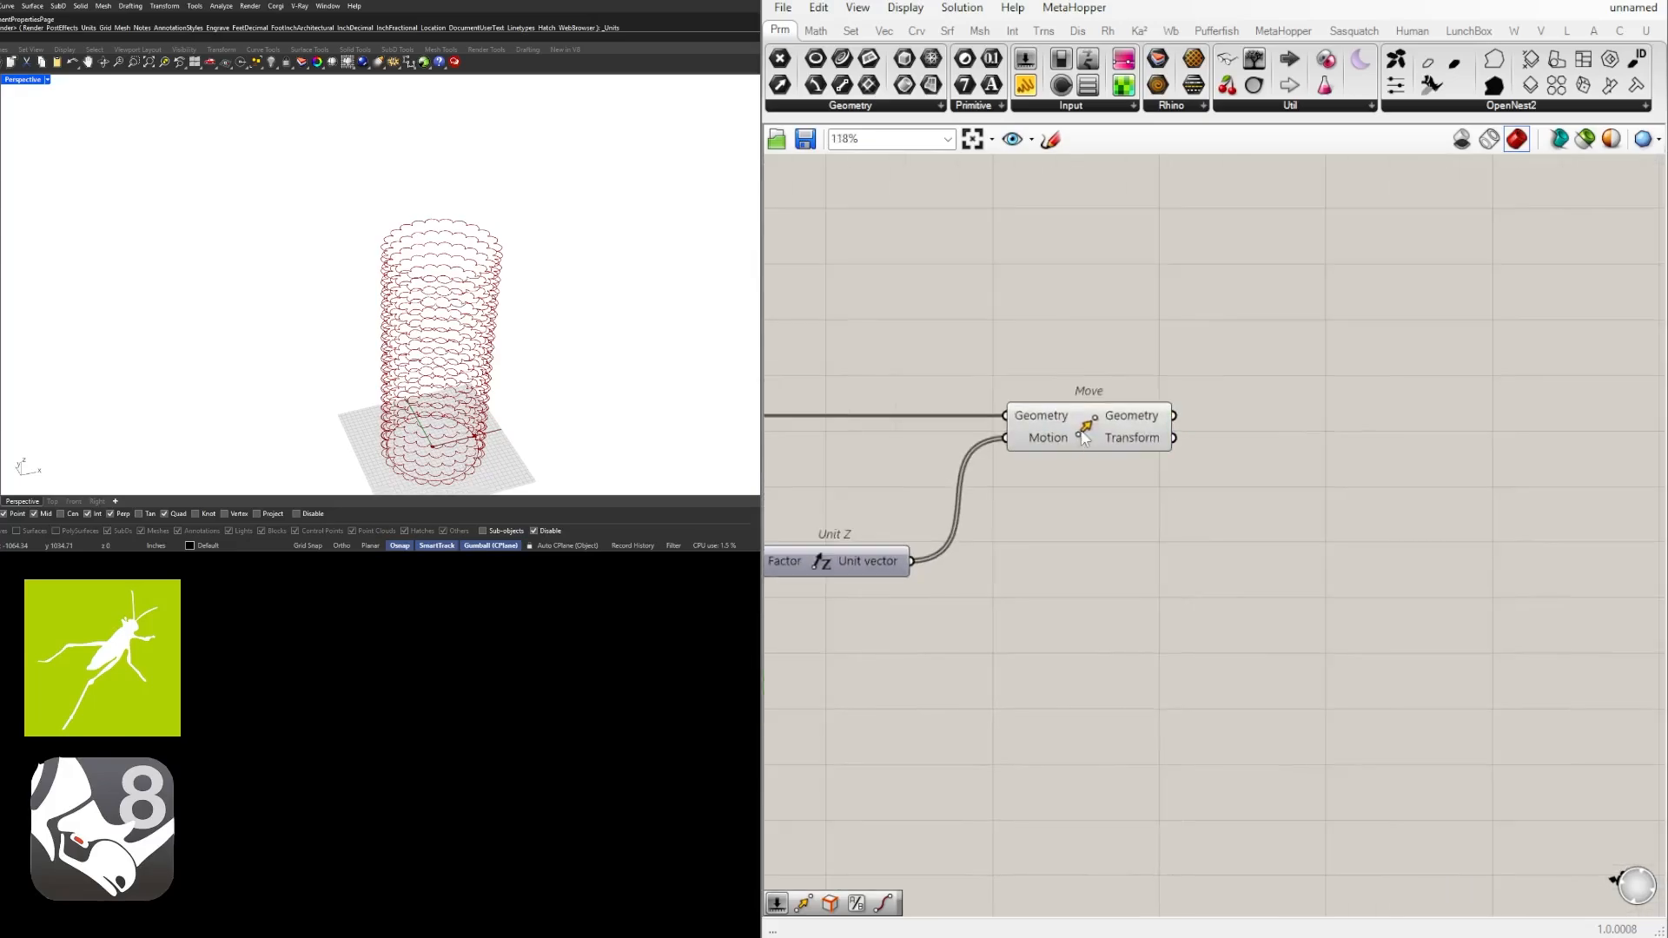
pyautogui.click(1084, 434)
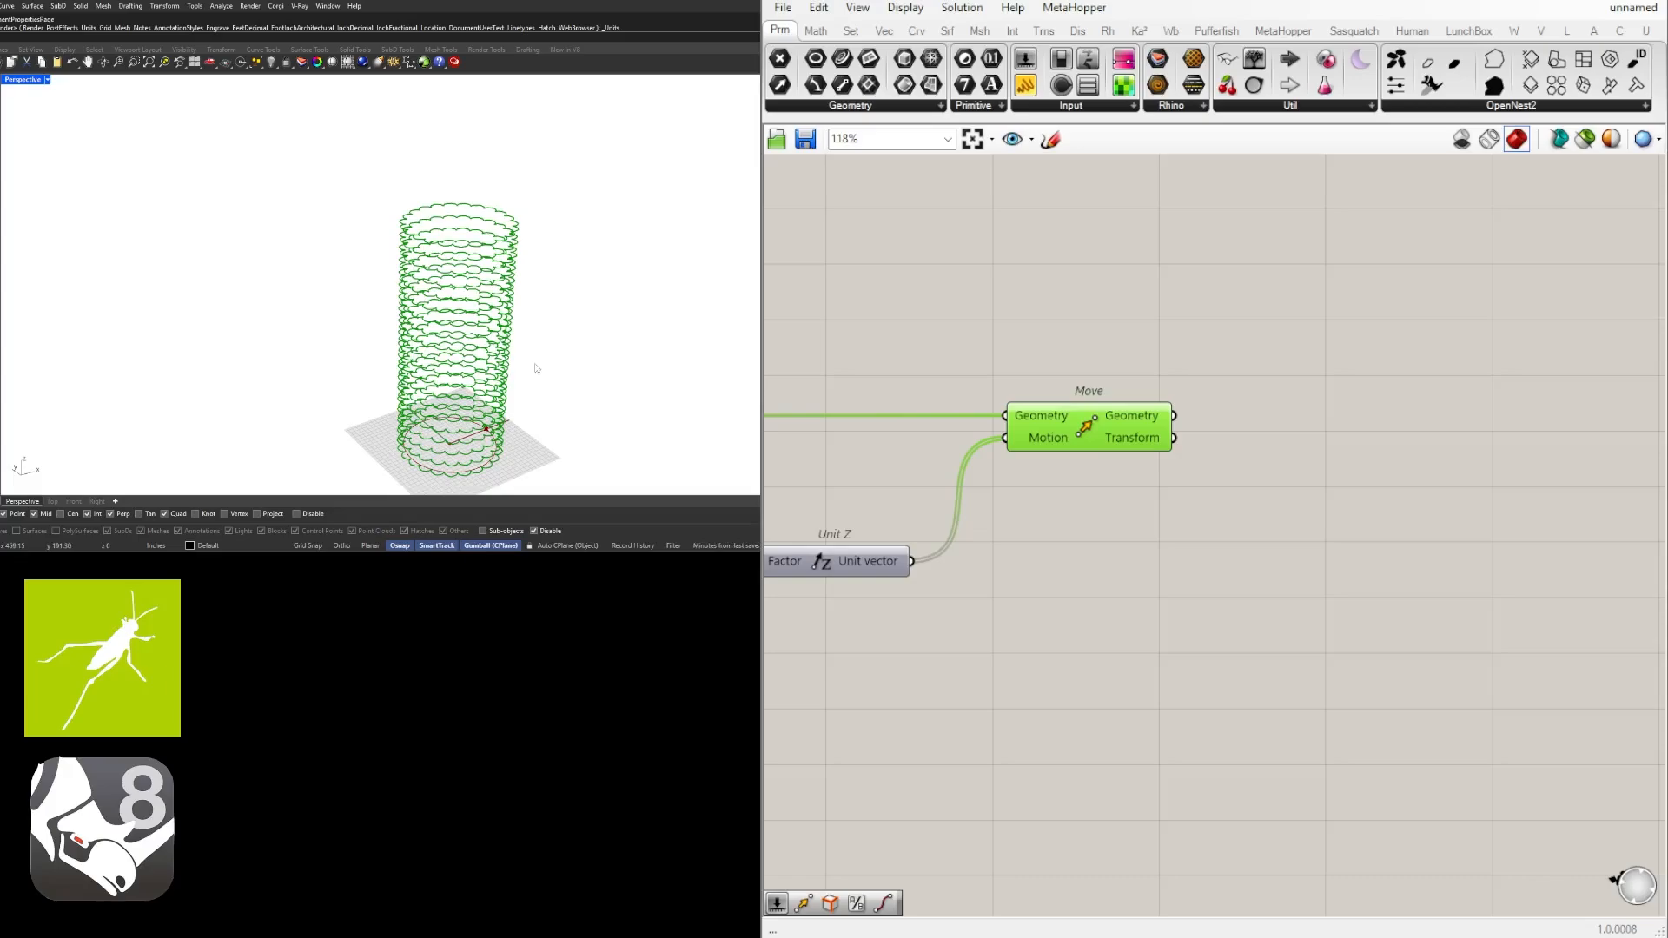
# Add a Loft component beside Move and feed Move's Geometry output into its Curves input.
pyautogui.moveTo(1331, 611); pyautogui.dragTo(1551, 635, button='right')
pyautogui.scroll(-2, 1408, 569)
pyautogui.moveTo(1408, 569); pyautogui.dragTo(1449, 497, button='right')
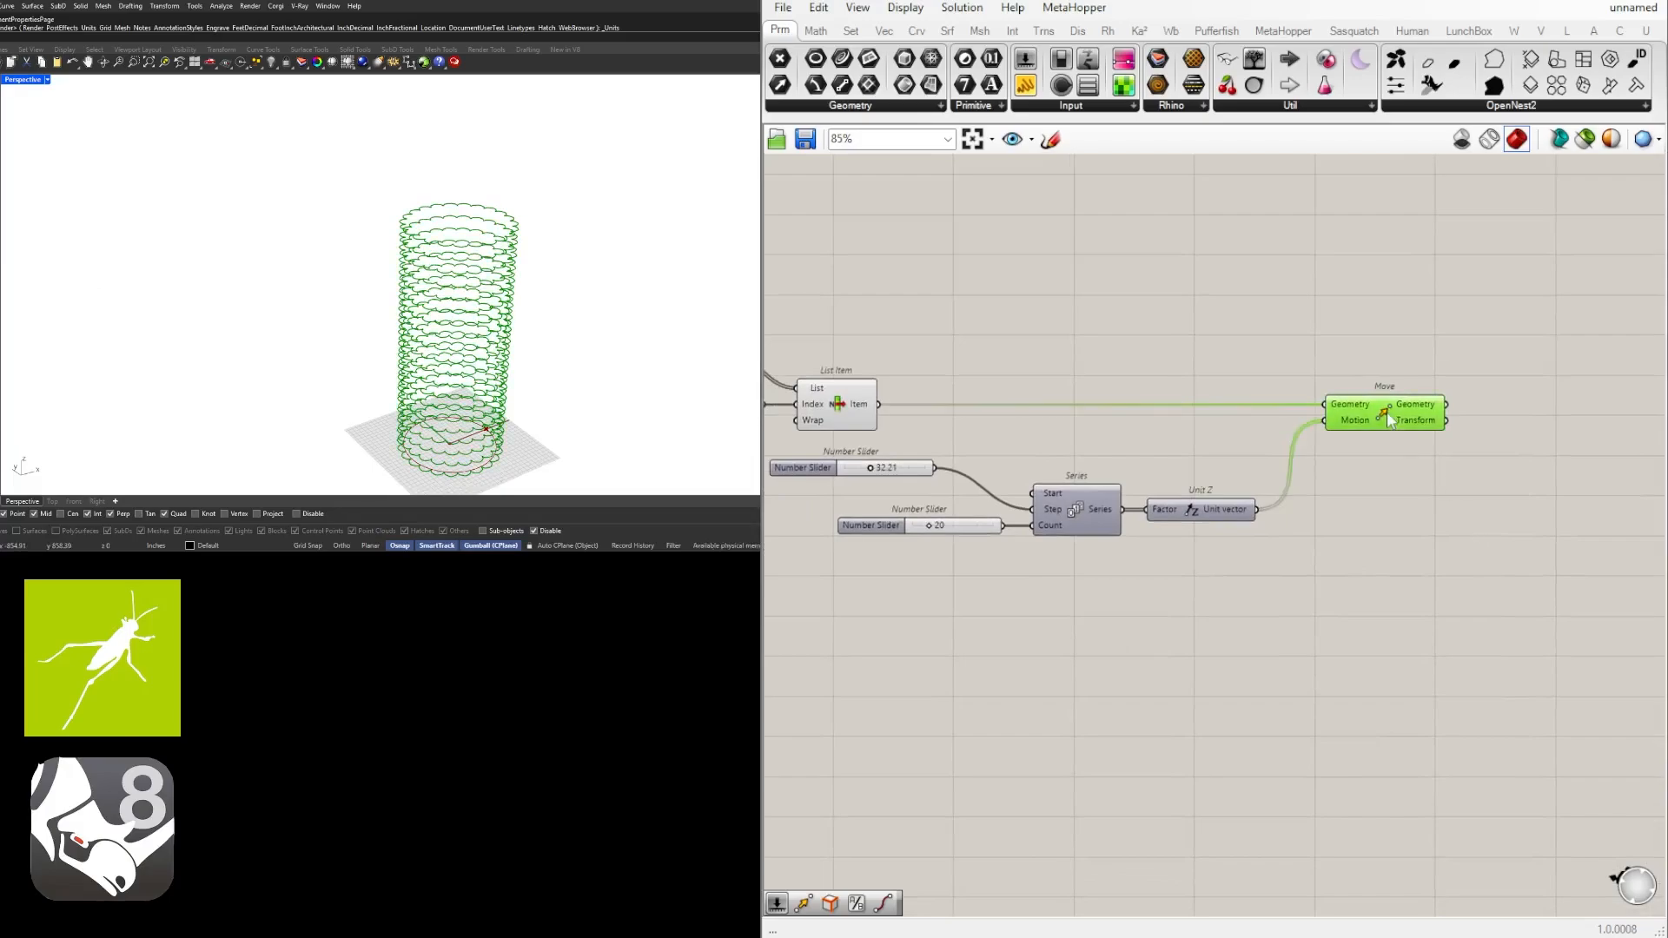
pyautogui.scroll(1, 1386, 410)
pyautogui.scroll(1, 1320, 410)
pyautogui.doubleClick(1484, 414)
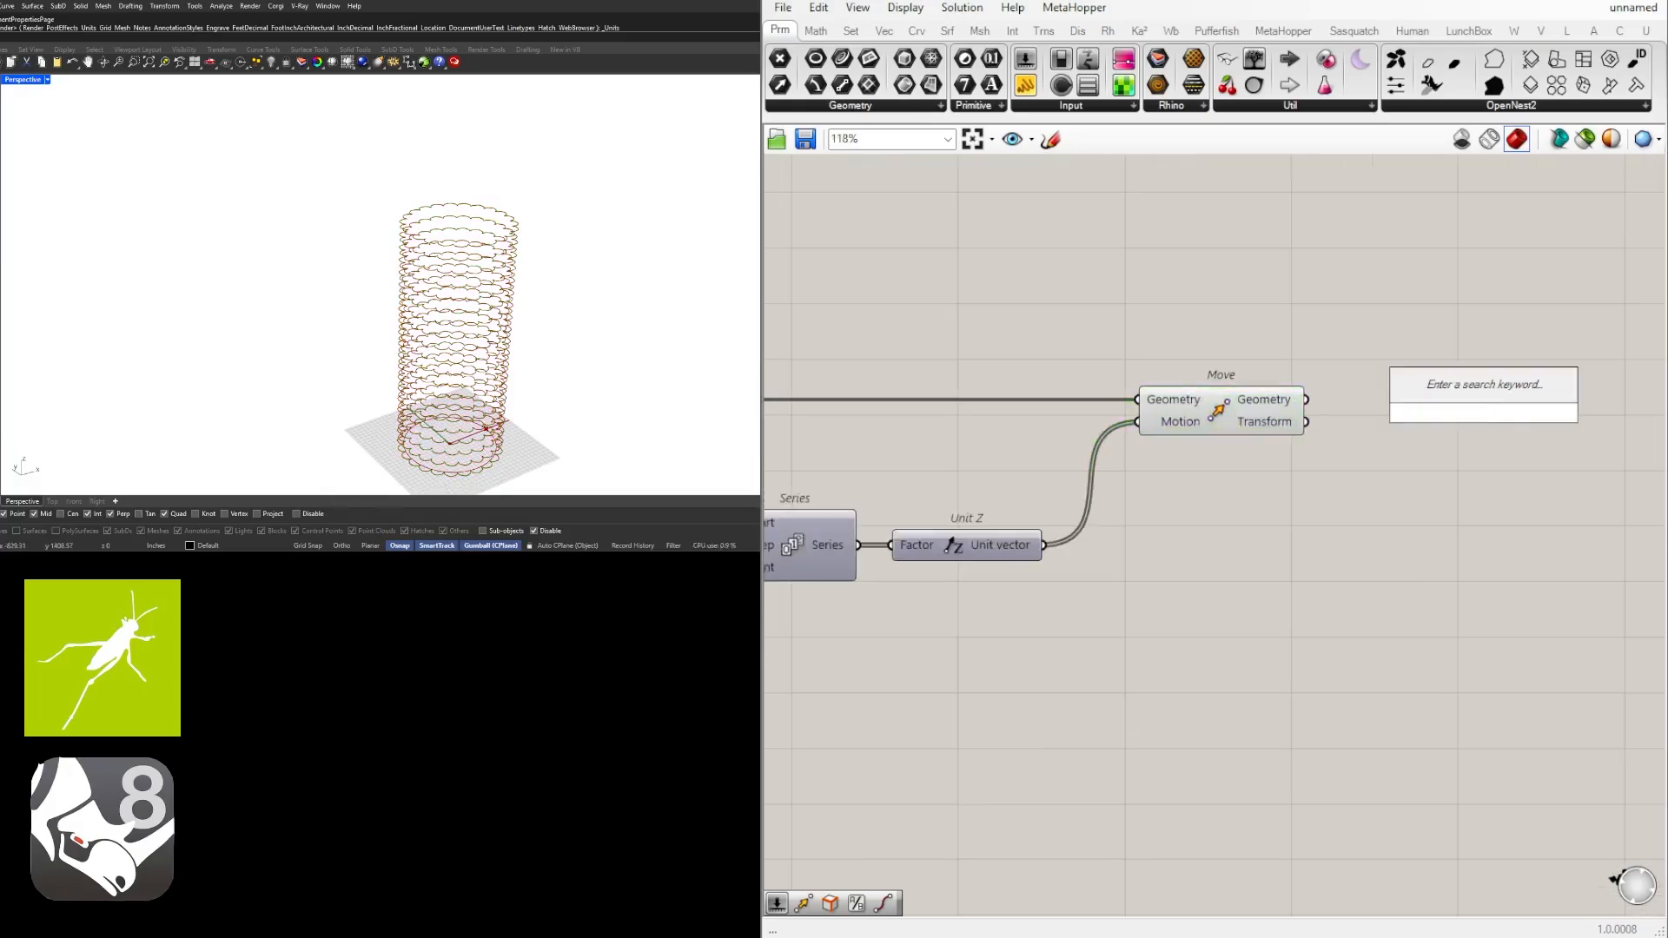
pyautogui.write('loft')
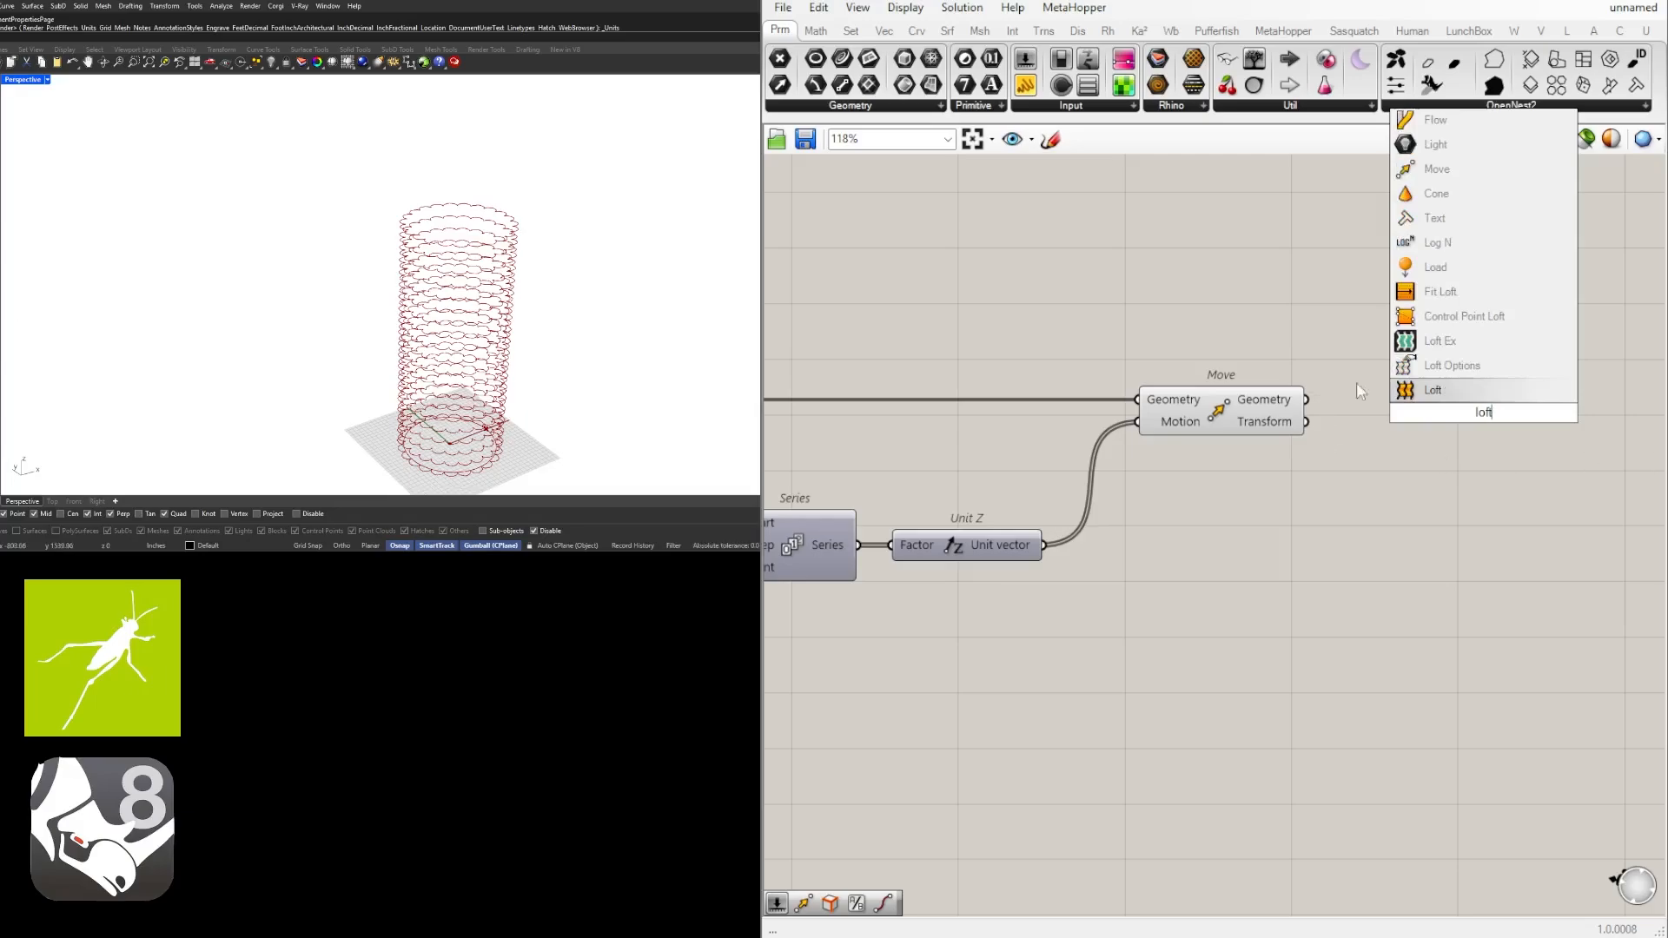
pyautogui.press('Return')
pyautogui.moveTo(1306, 400); pyautogui.dragTo(1472, 409)
pyautogui.click(1445, 336)
pyautogui.moveTo(453, 452)
pyautogui.mouseDown(button='right')
pyautogui.moveTo(444, 339)
pyautogui.moveTo(458, 422)
pyautogui.mouseUp(button='right')
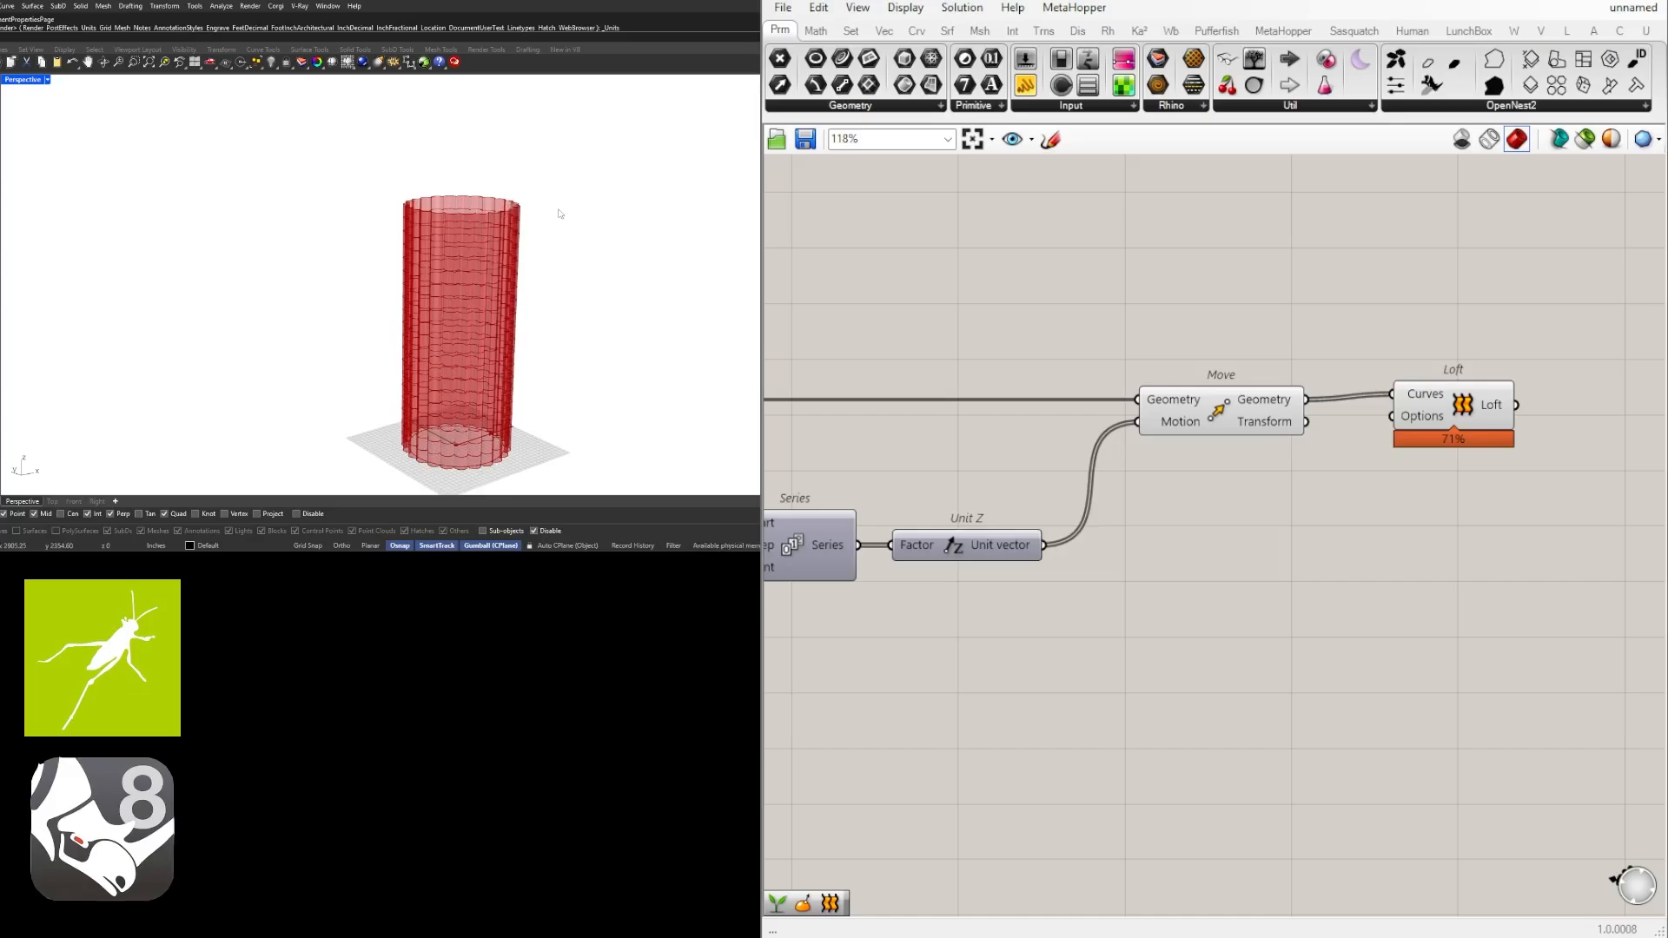
# Place the Loft component farther from Move to leave room for more components between them.
pyautogui.moveTo(1324, 449); pyautogui.dragTo(1321, 459, button='right')
pyautogui.scroll(-2, 1340, 455)
pyautogui.click(1427, 440)
pyautogui.moveTo(1424, 439); pyautogui.dragTo(1300, 444, button='right')
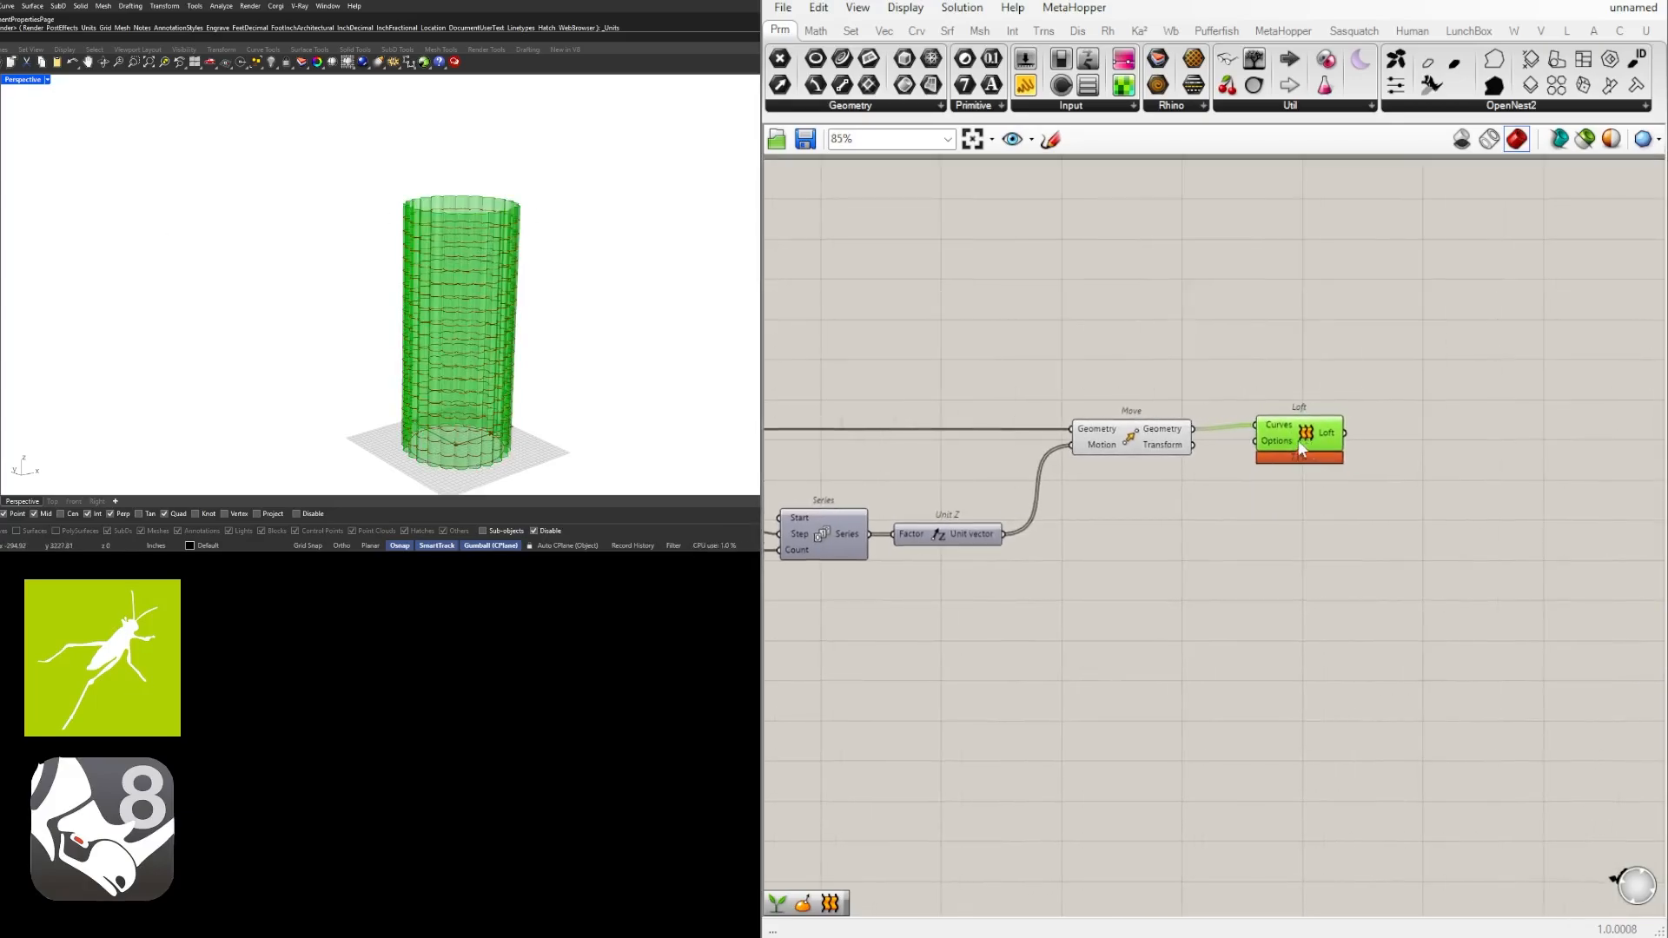
pyautogui.moveTo(1301, 447); pyautogui.dragTo(1585, 457)
pyautogui.click(1147, 441)
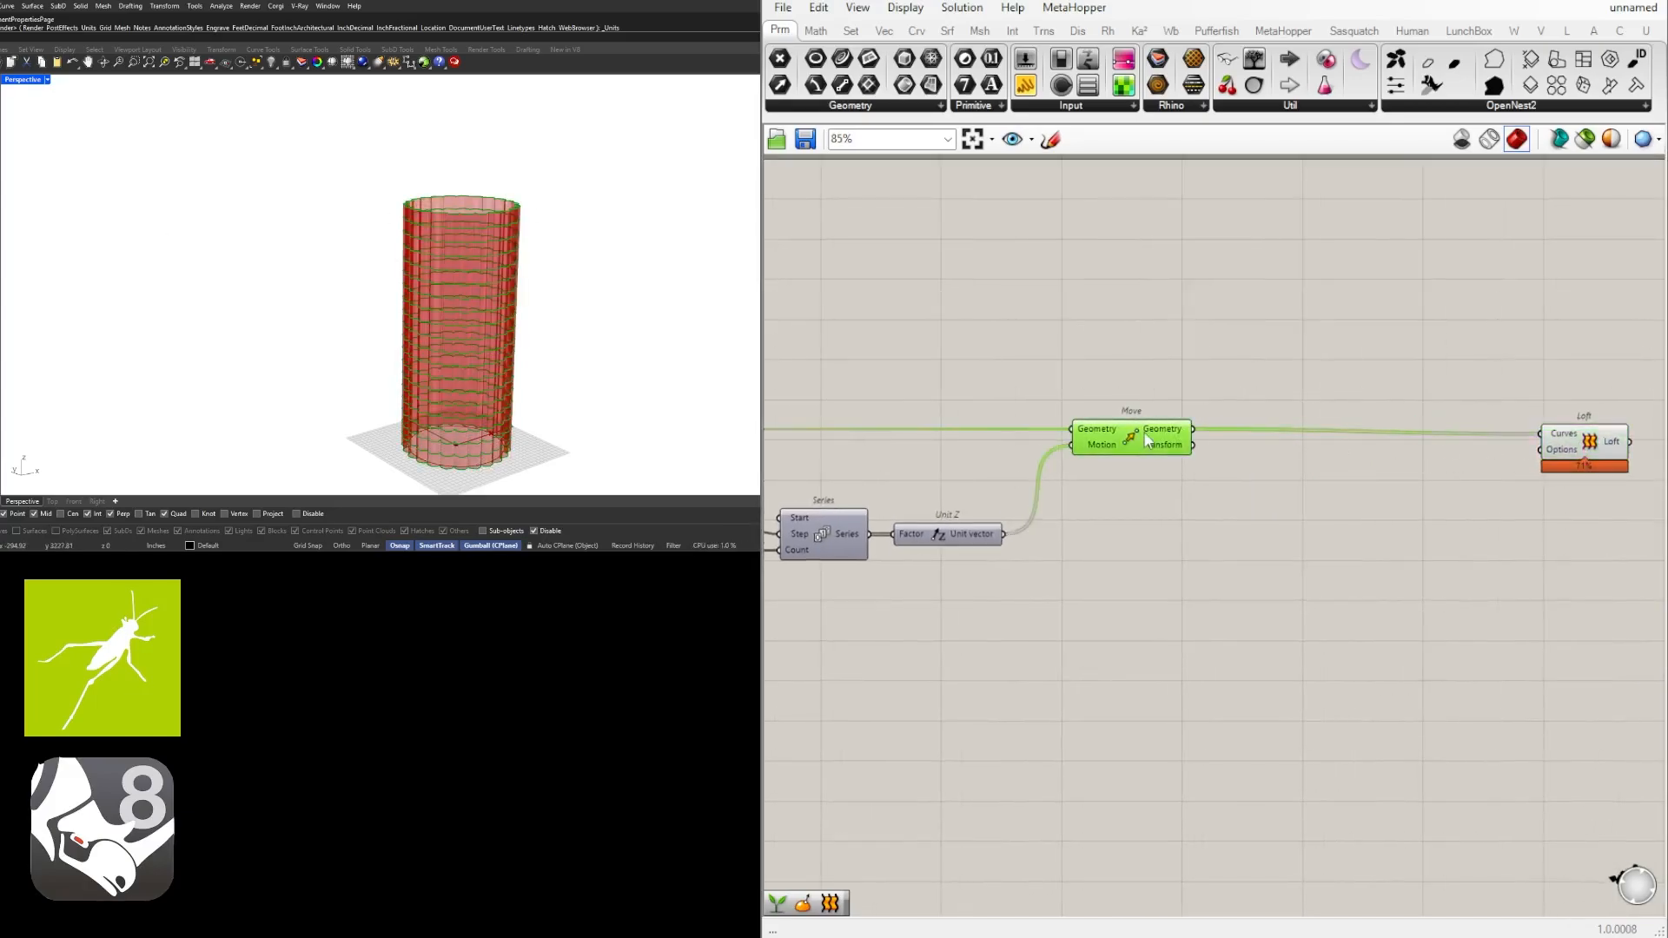
# Add an Area component between Move and Loft and wire Move's Geometry output into its Geometry input.
pyautogui.doubleClick(1289, 507)
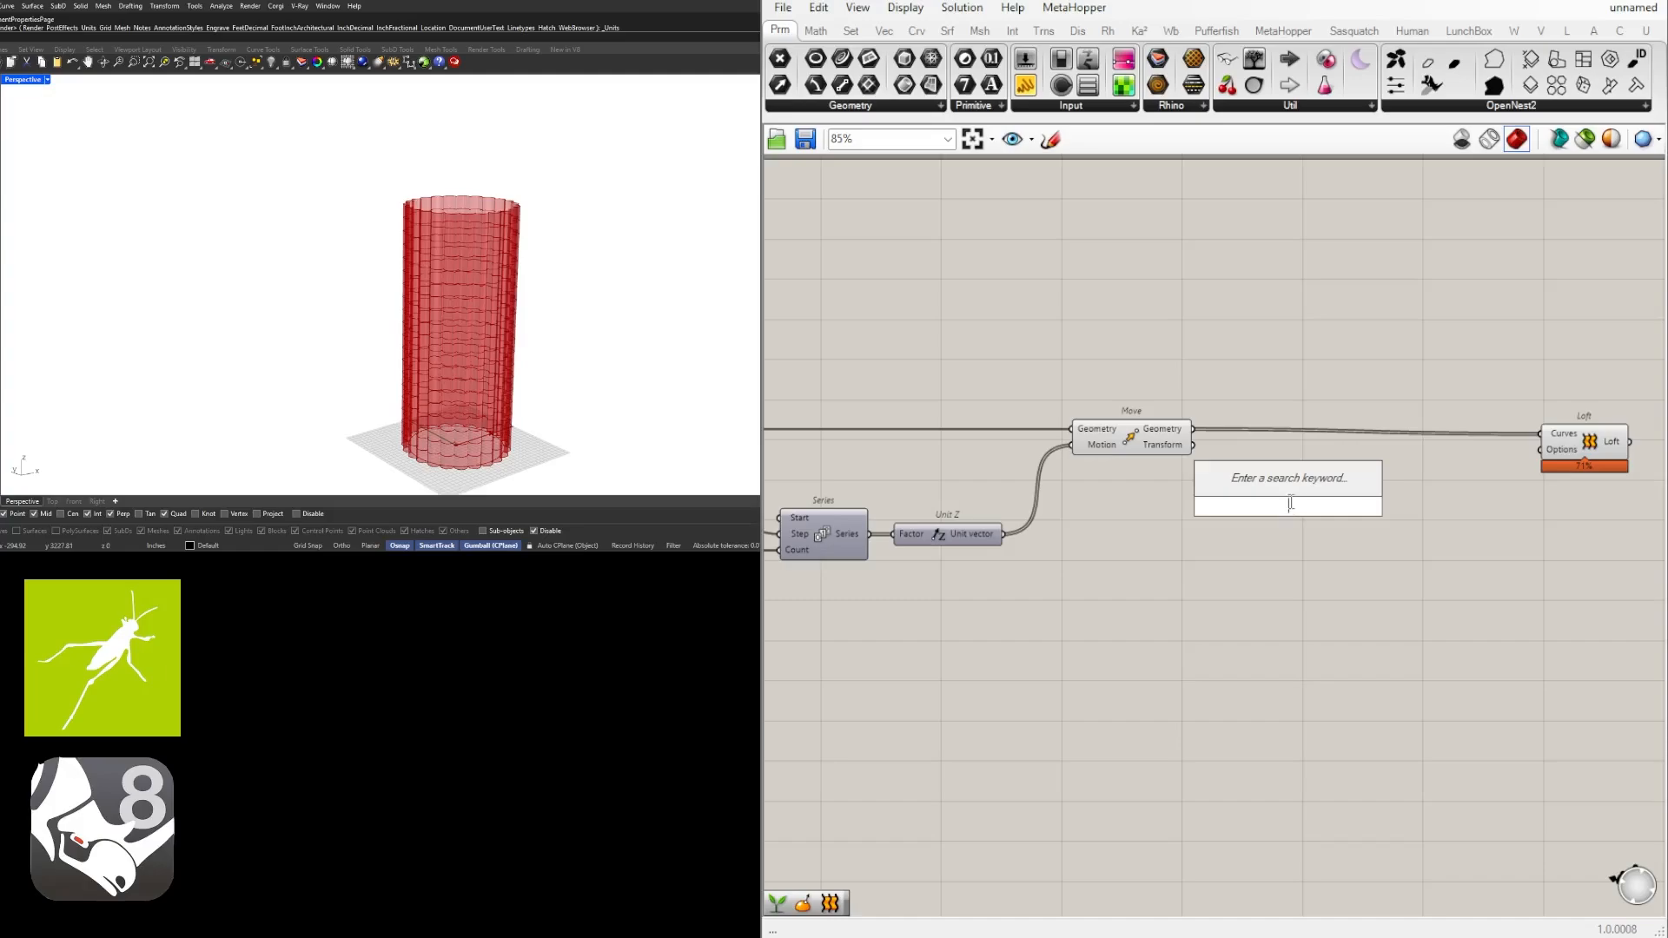
pyautogui.doubleClick(1370, 526)
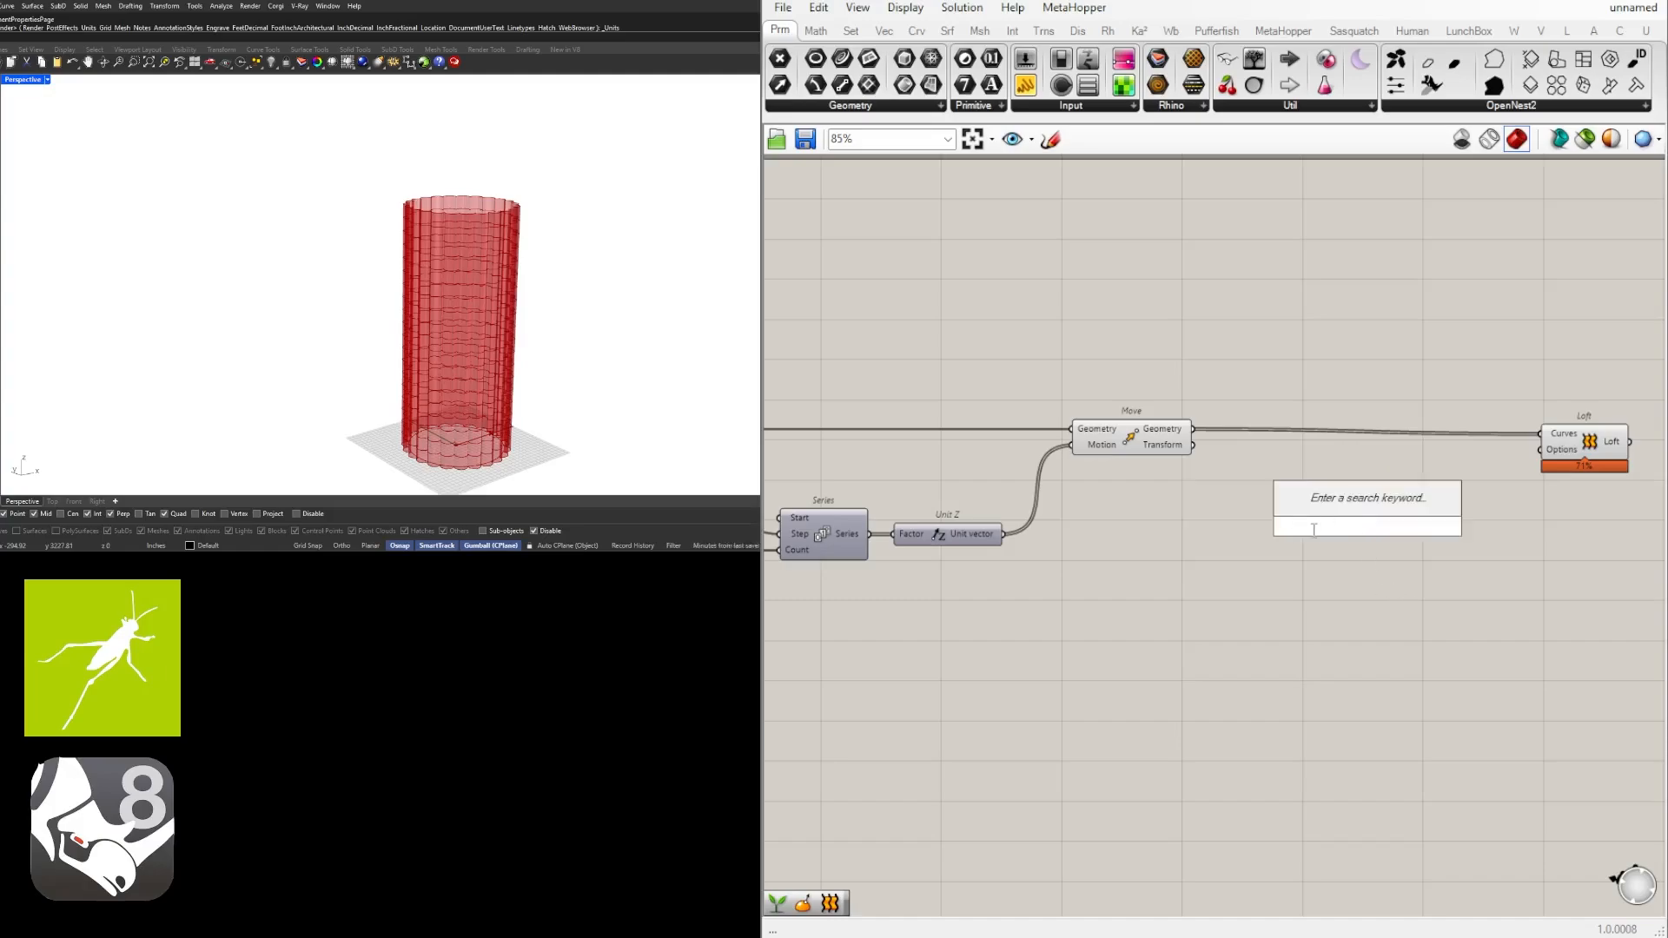
pyautogui.write('area')
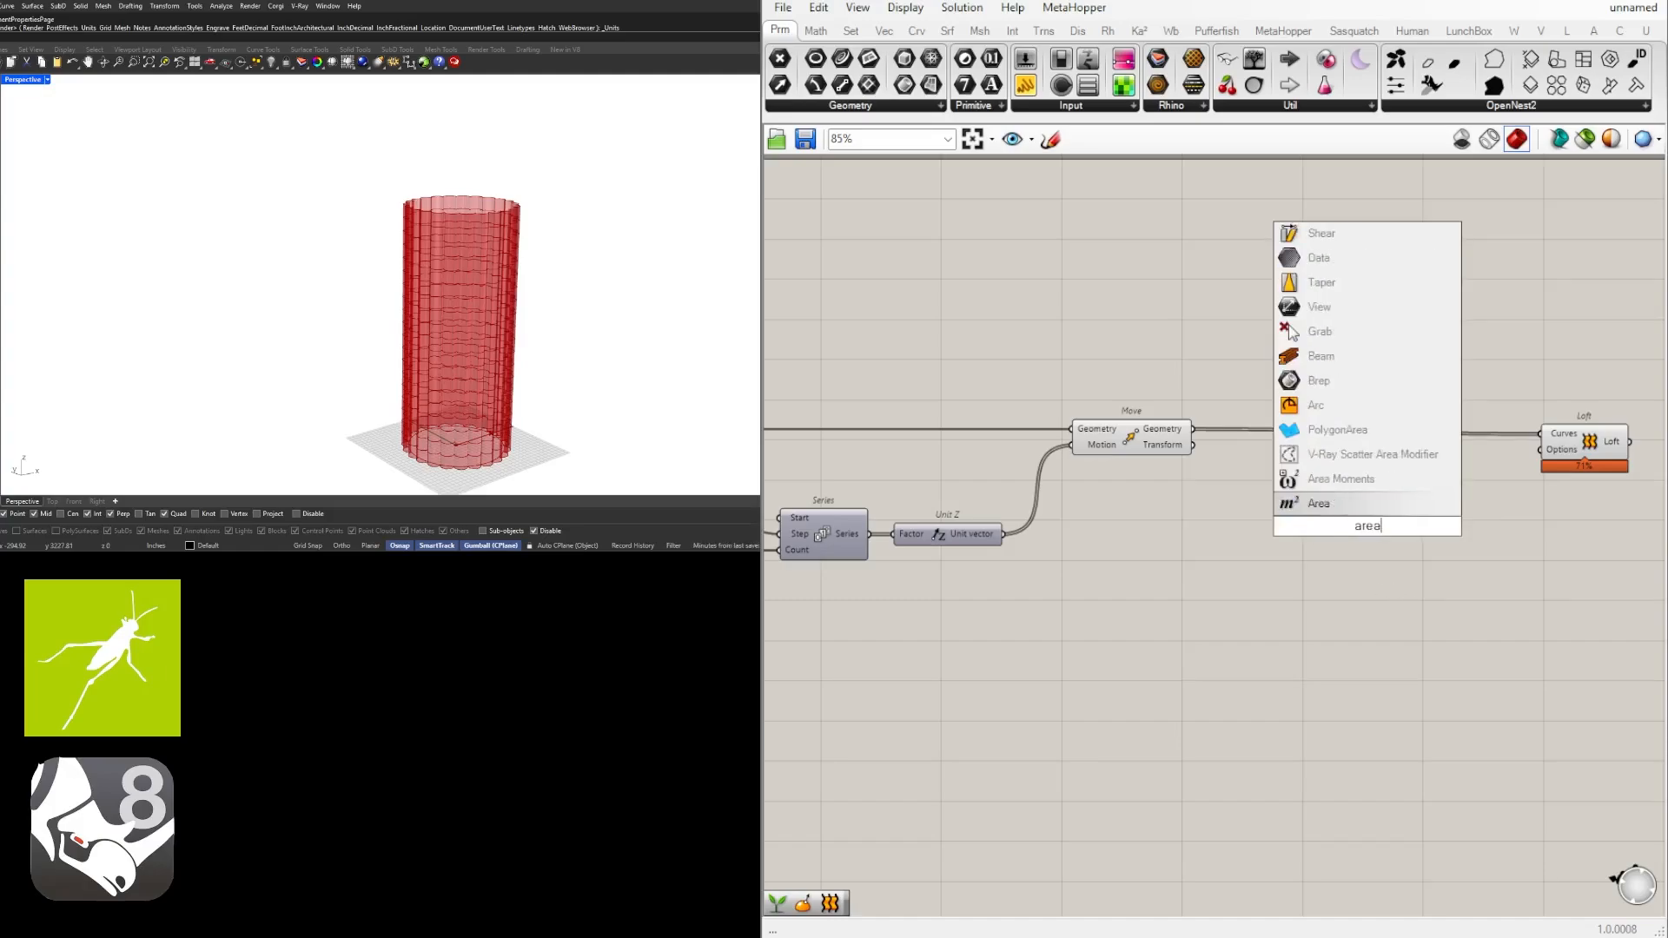
pyautogui.press('Return')
pyautogui.moveTo(1195, 429); pyautogui.dragTo(1323, 533)
# Disconnect Move's Geometry output from Loft's Curves input, keeping the Area connection.
pyautogui.click(1568, 443)
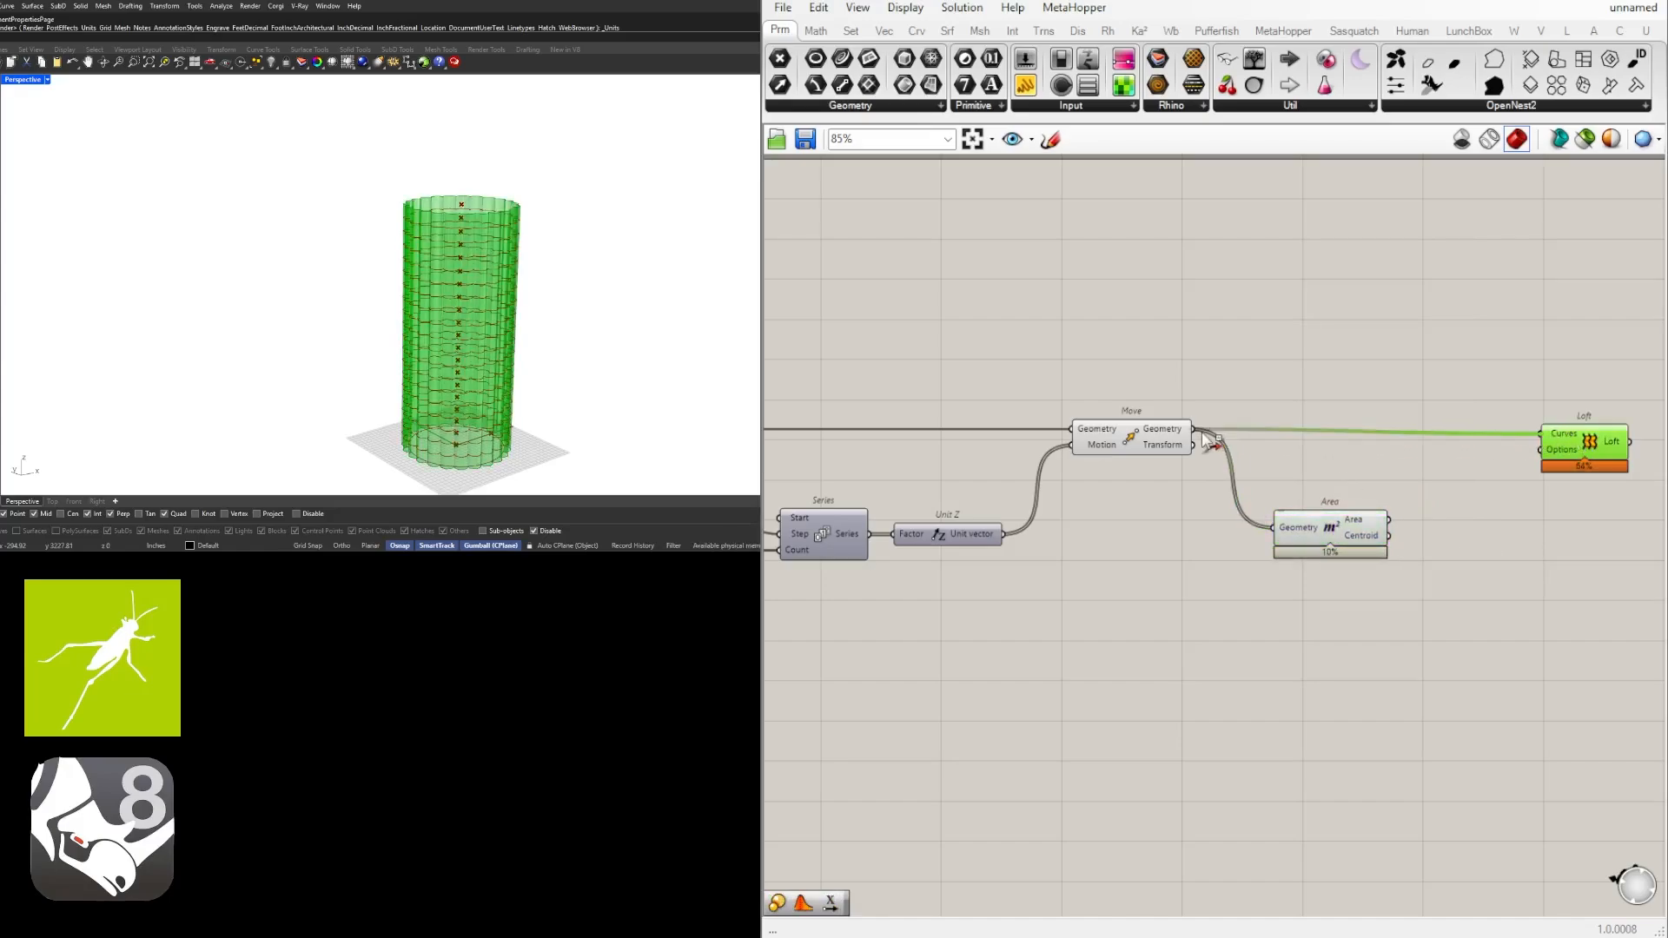
pyautogui.moveTo(1203, 433)
pyautogui.keyDown('ctrl'); pyautogui.keyDown('shift'); pyautogui.mouseDown()
pyautogui.moveTo(1508, 422)
pyautogui.moveTo(1205, 426)
pyautogui.mouseUp(); pyautogui.keyUp('shift'); pyautogui.keyUp('ctrl')
pyautogui.click(1505, 412)
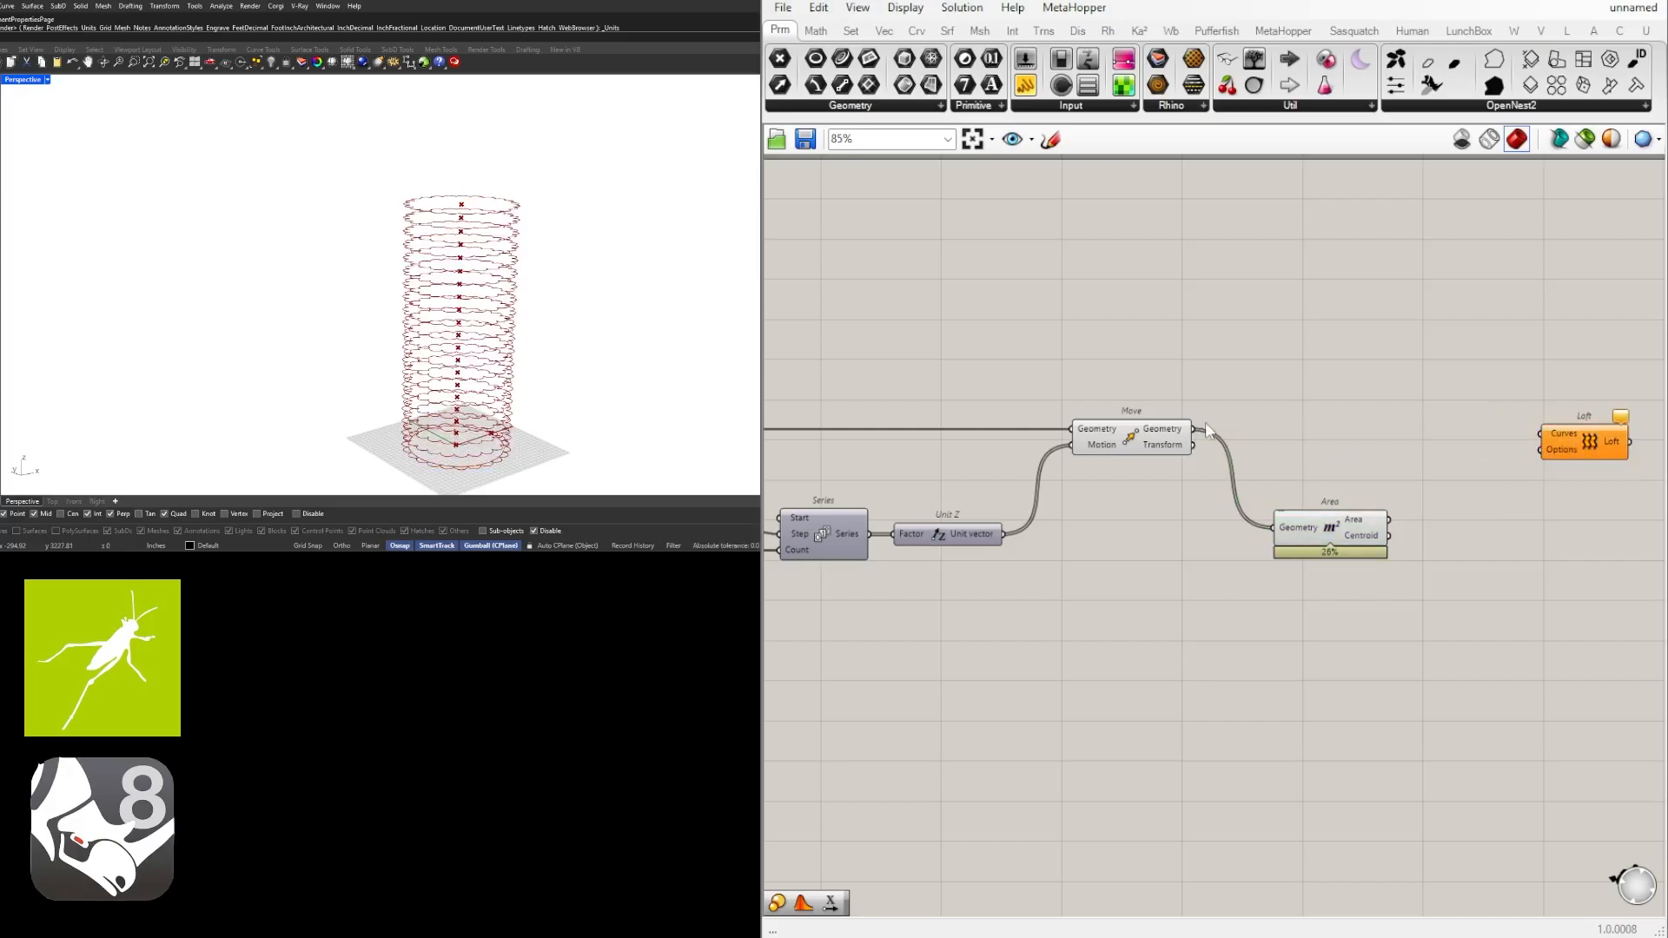
# Examine the Area component's centroid points within the stacked curves in the perspective view.
pyautogui.click(1173, 435)
pyautogui.click(1384, 476)
pyautogui.scroll(3, 1286, 499)
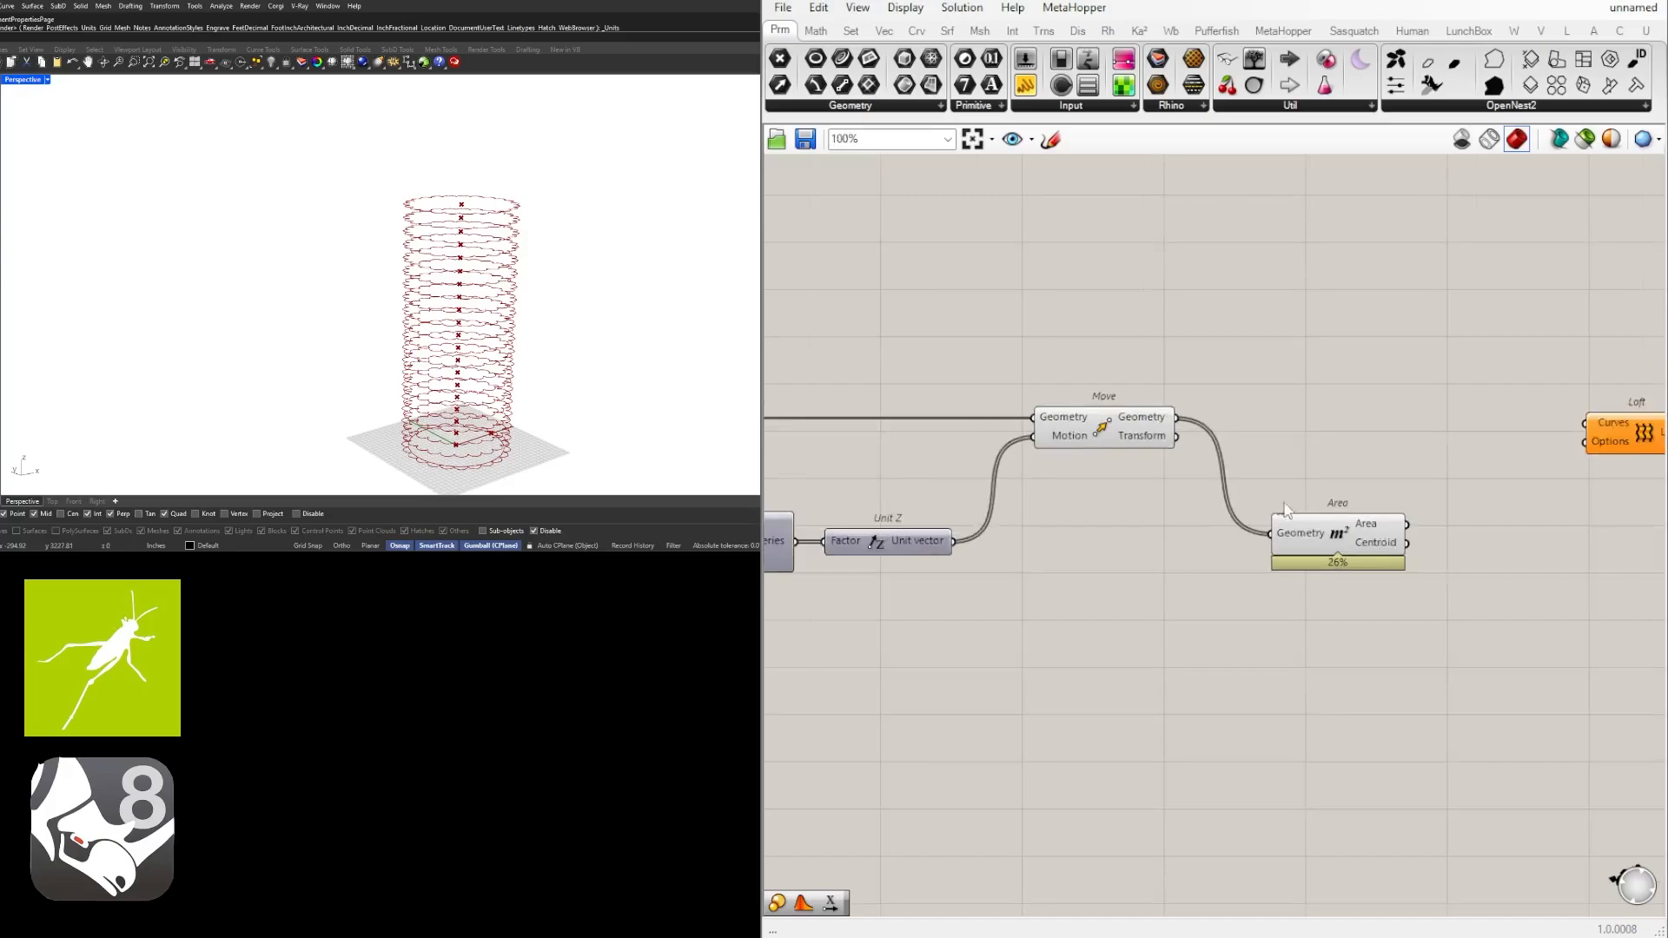
pyautogui.click(1310, 527)
pyautogui.scroll(3, 507, 418)
pyautogui.moveTo(507, 419)
pyautogui.mouseDown(button='right')
pyautogui.moveTo(509, 389)
pyautogui.moveTo(508, 403)
pyautogui.mouseUp(button='right')
pyautogui.moveTo(418, 329); pyautogui.dragTo(406, 379, button='right')
pyautogui.moveTo(1347, 491); pyautogui.dragTo(1238, 499, button='right')
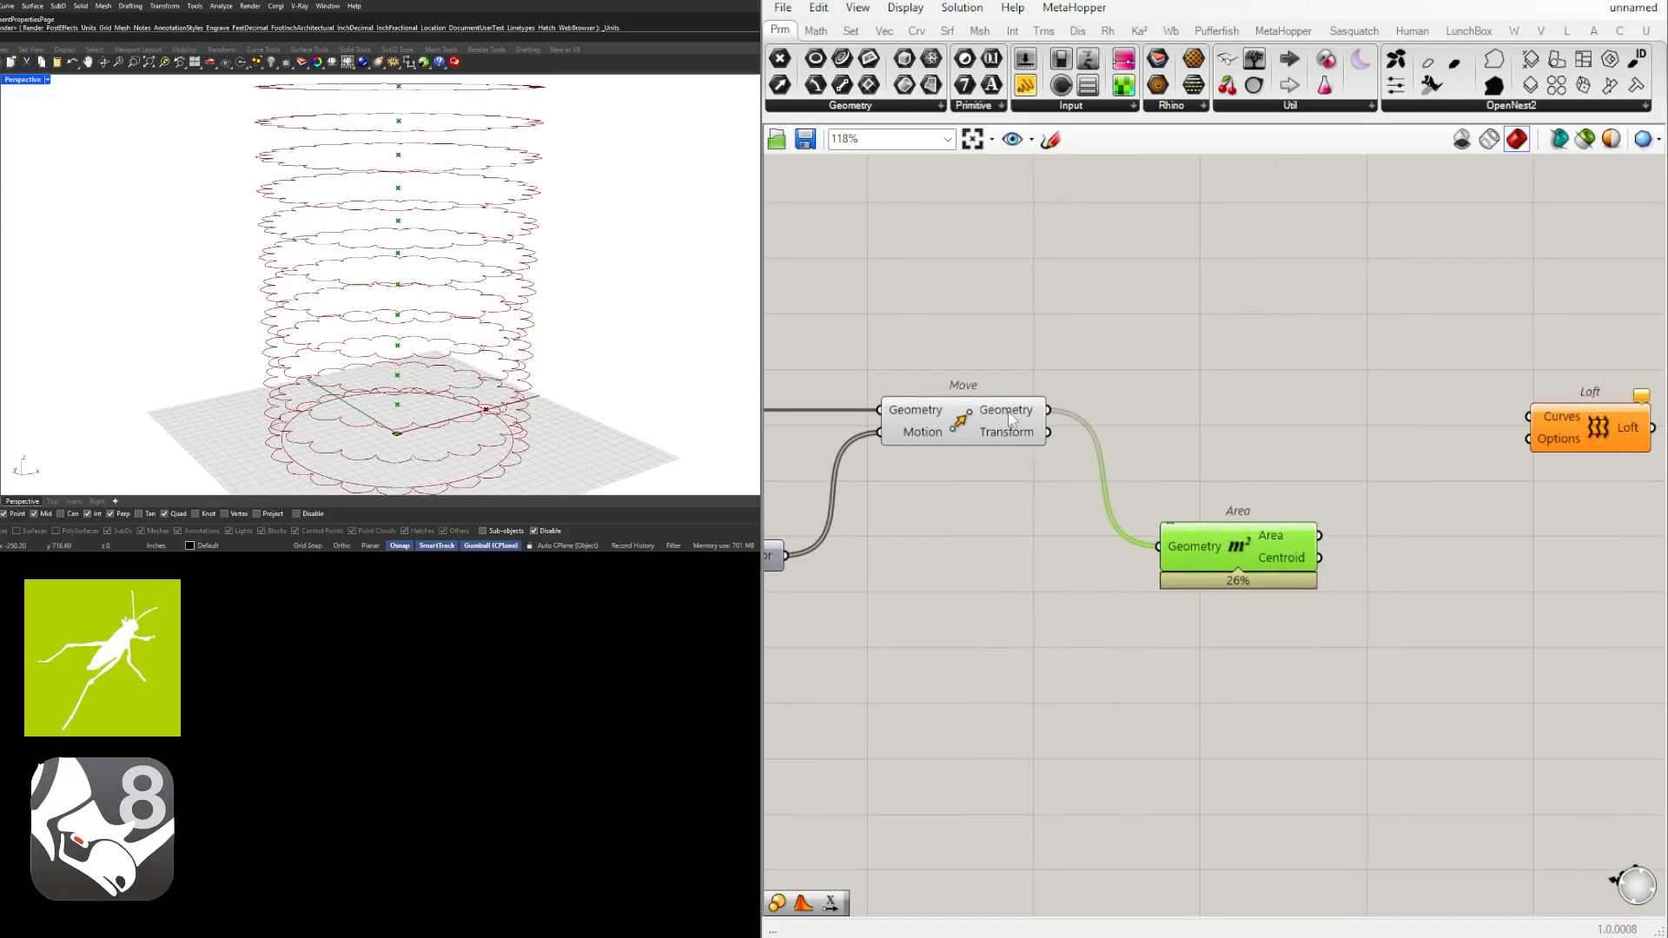
# Add a Rotate component before Loft, wiring Move's Geometry into its Geometry input and Area's Centroid into its Plane input.
pyautogui.moveTo(1306, 560); pyautogui.dragTo(1232, 550, button='right')
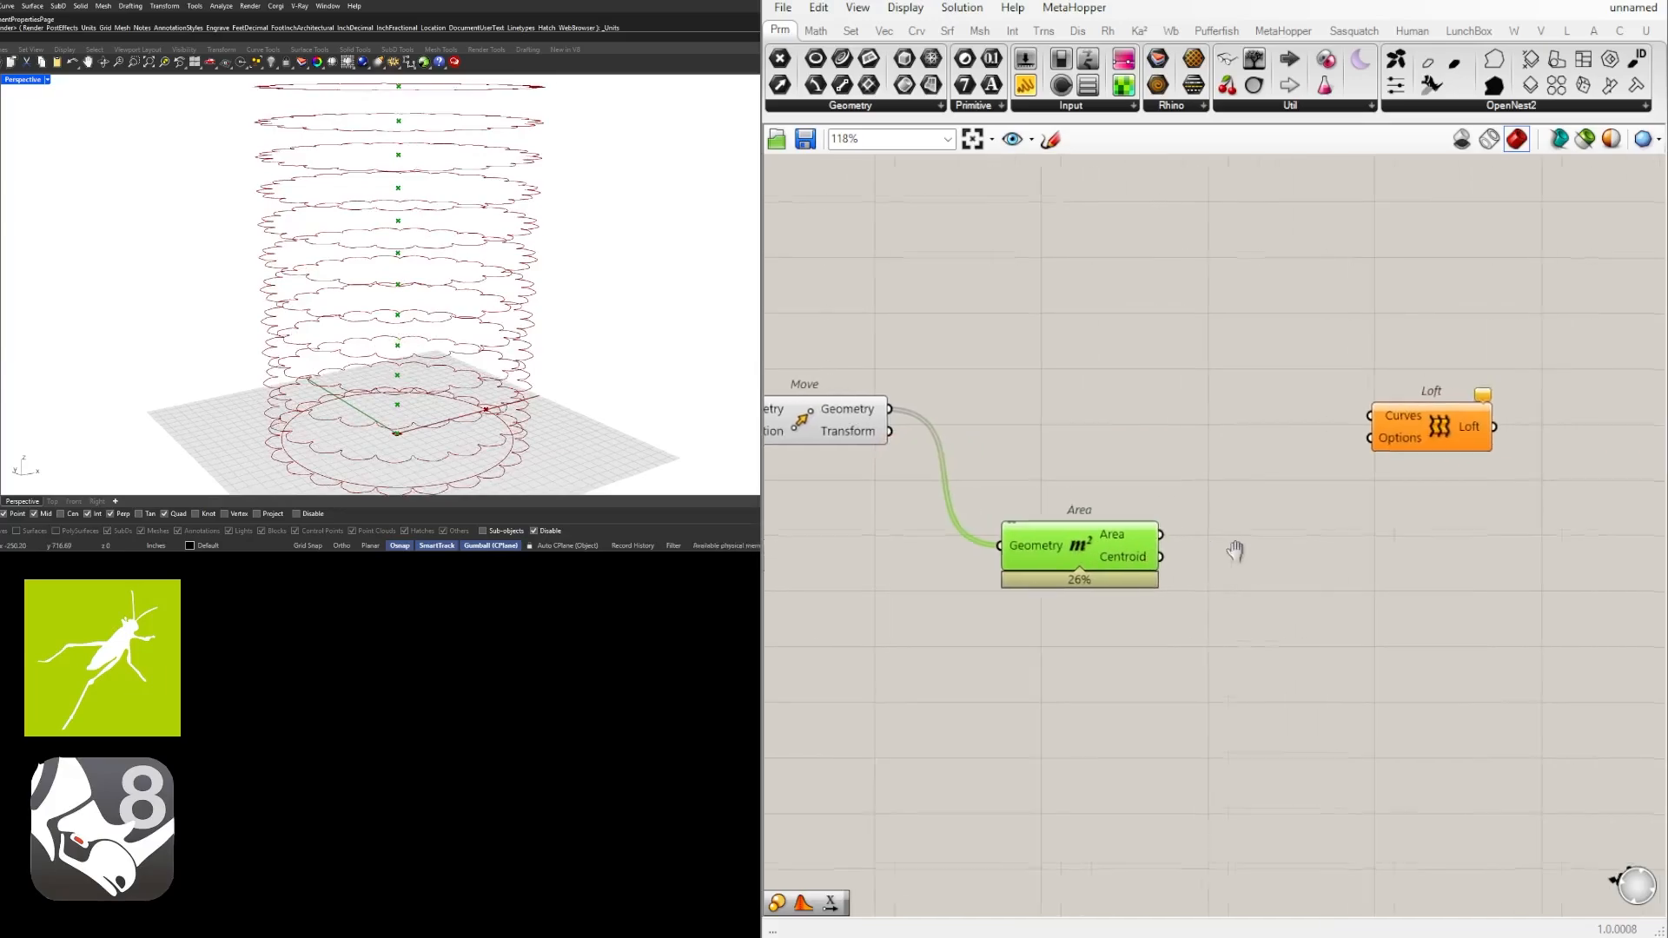
pyautogui.doubleClick(1321, 432)
pyautogui.write('rotate')
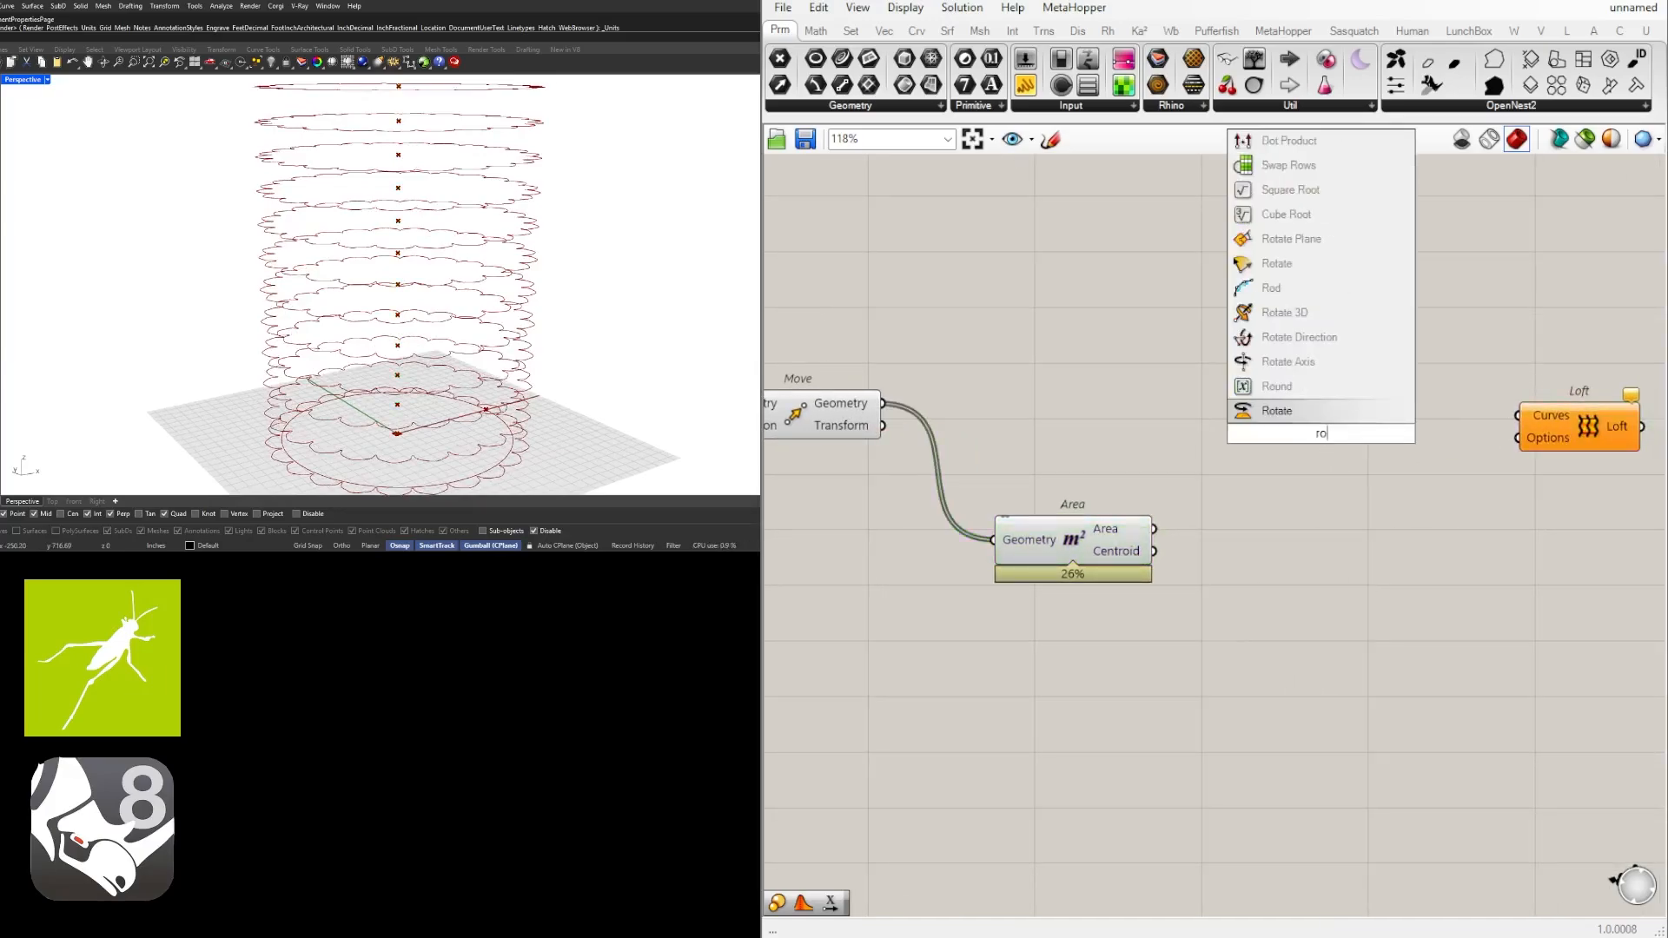
pyautogui.click(1278, 407)
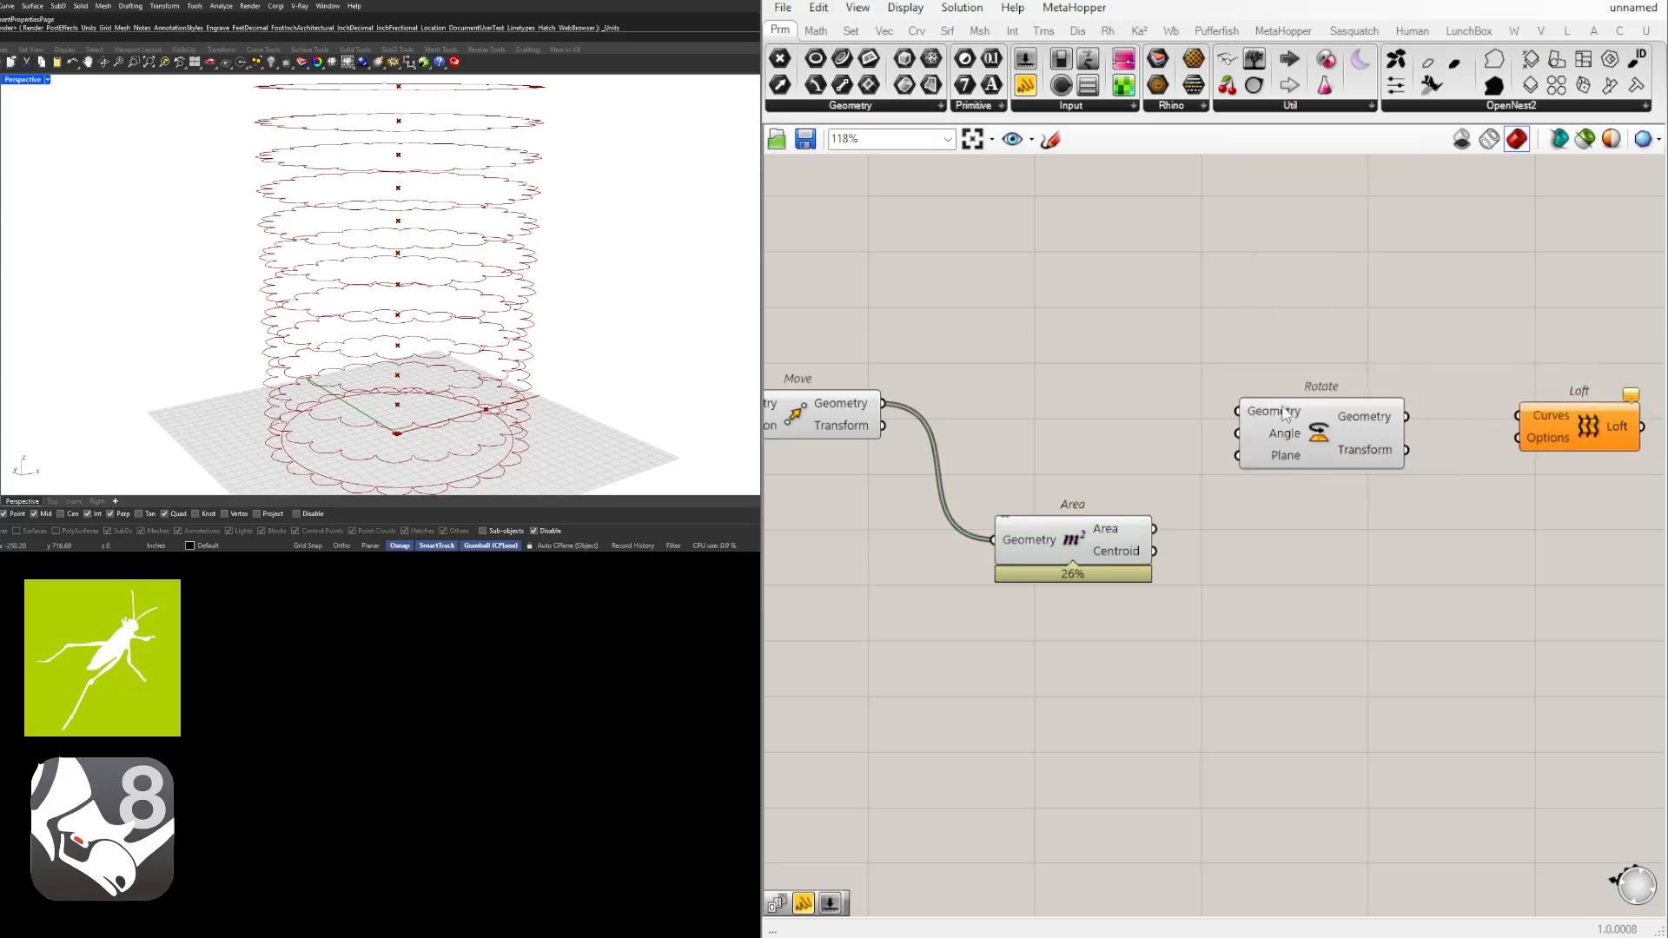
pyautogui.click(823, 415)
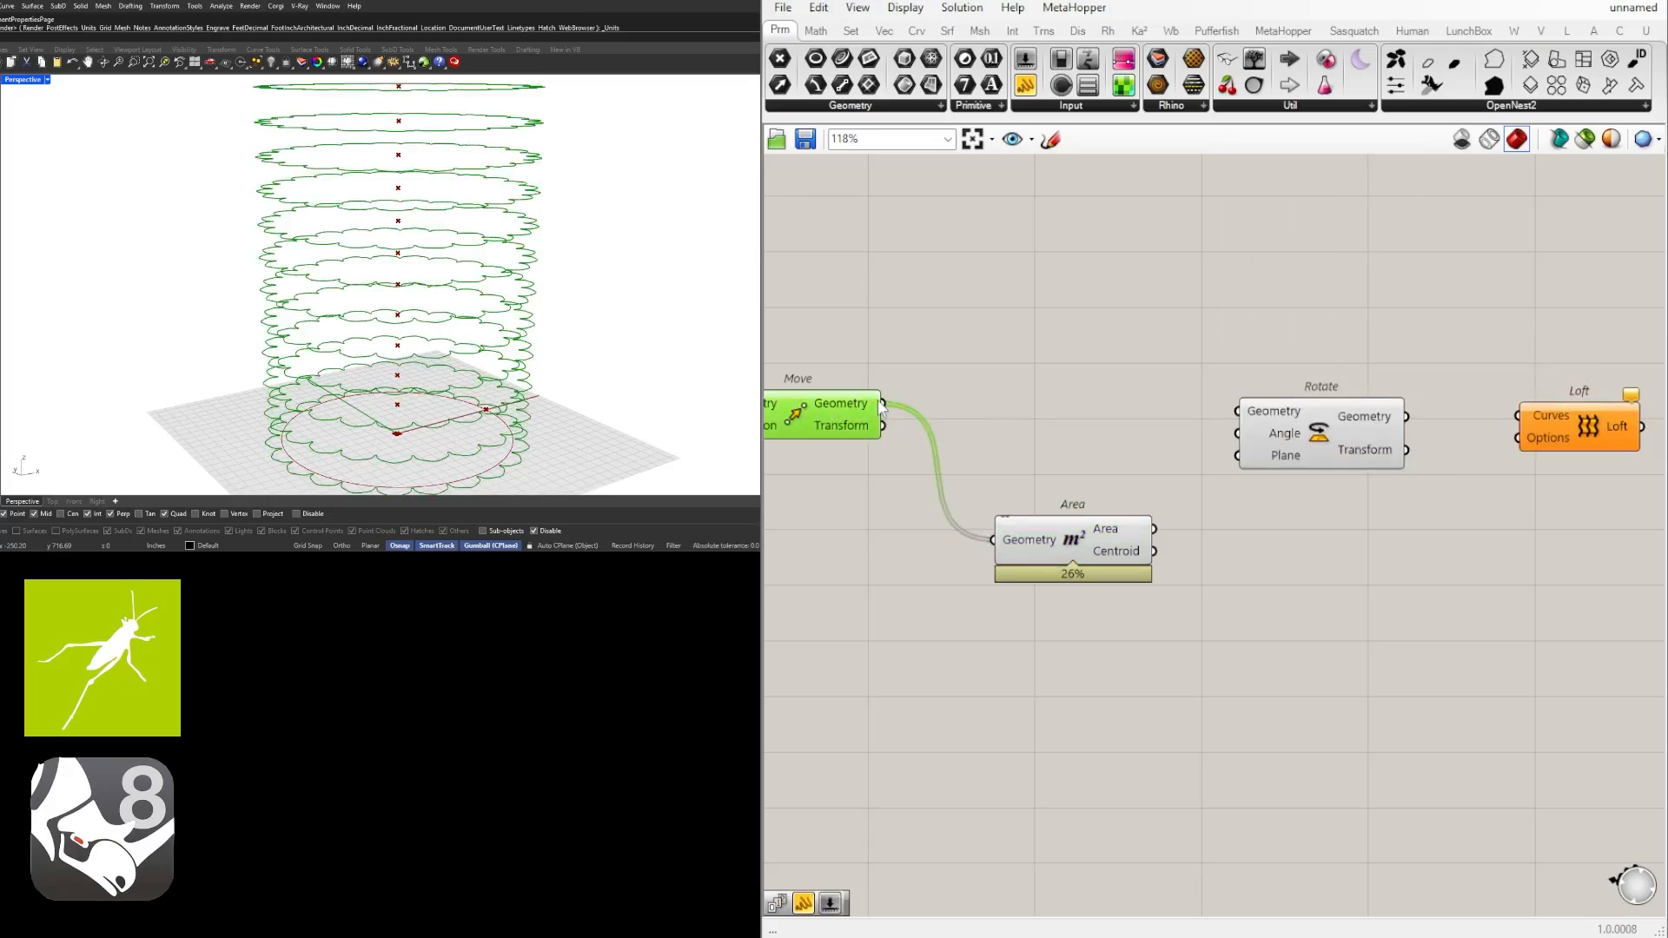
pyautogui.moveTo(881, 405); pyautogui.dragTo(1348, 422)
pyautogui.moveTo(1071, 546); pyautogui.dragTo(1256, 460)
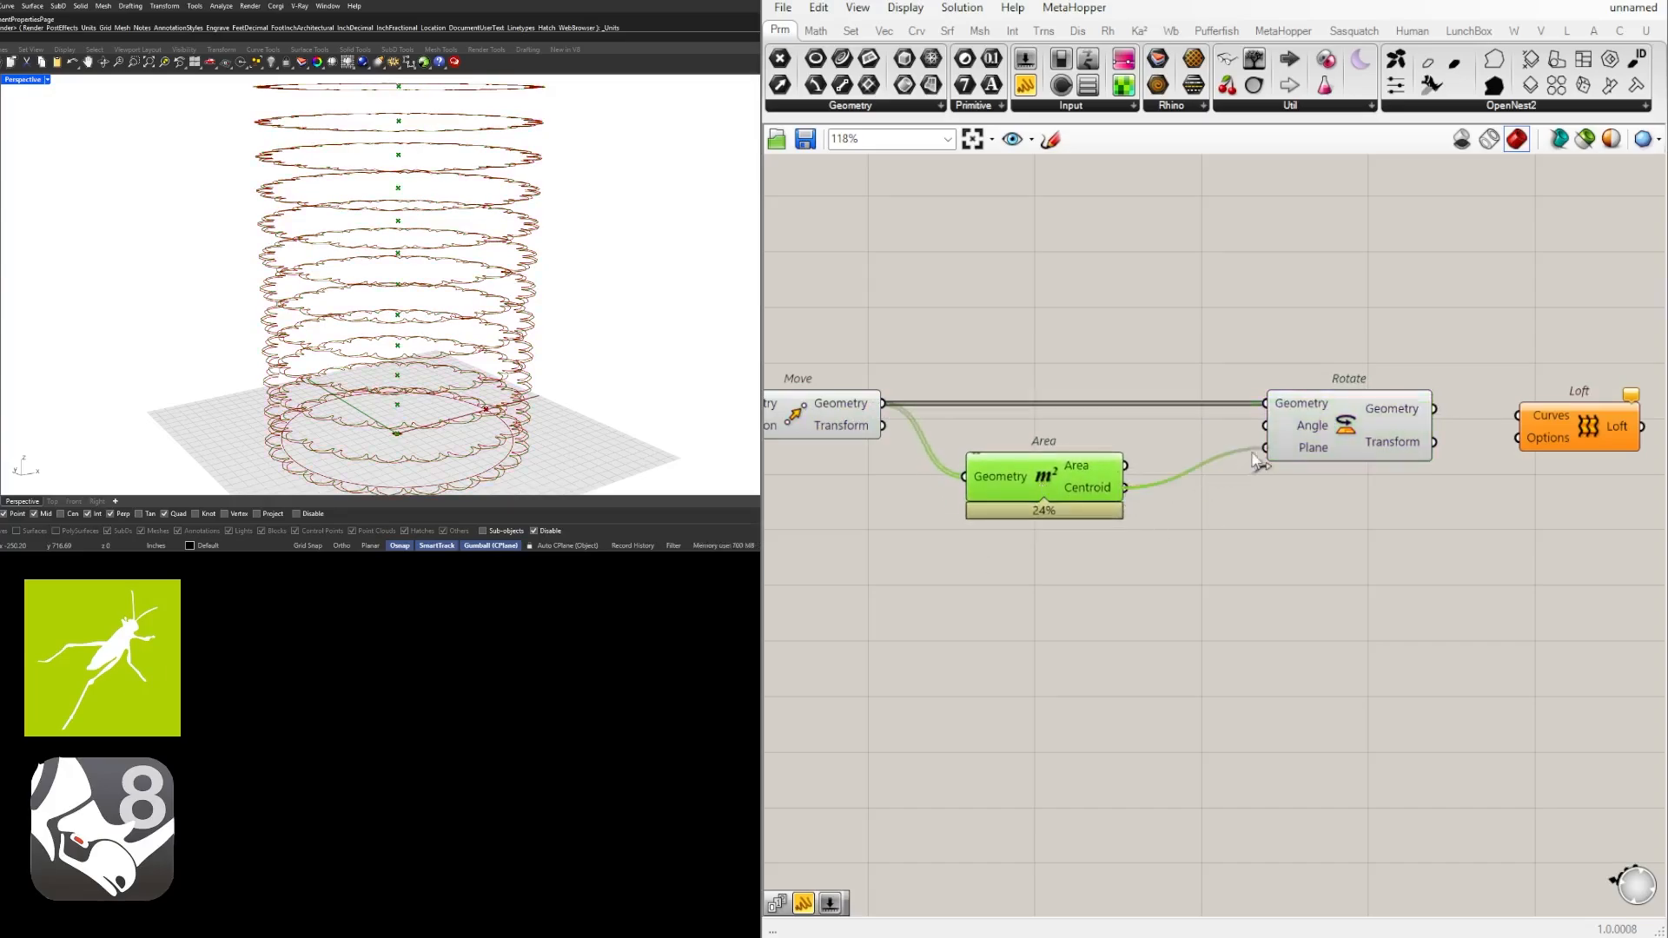
# Position the Area component just below the Move-to-Rotate wire and closer to Rotate.
pyautogui.moveTo(1040, 483); pyautogui.dragTo(1052, 508)
pyautogui.scroll(-2, 1306, 422)
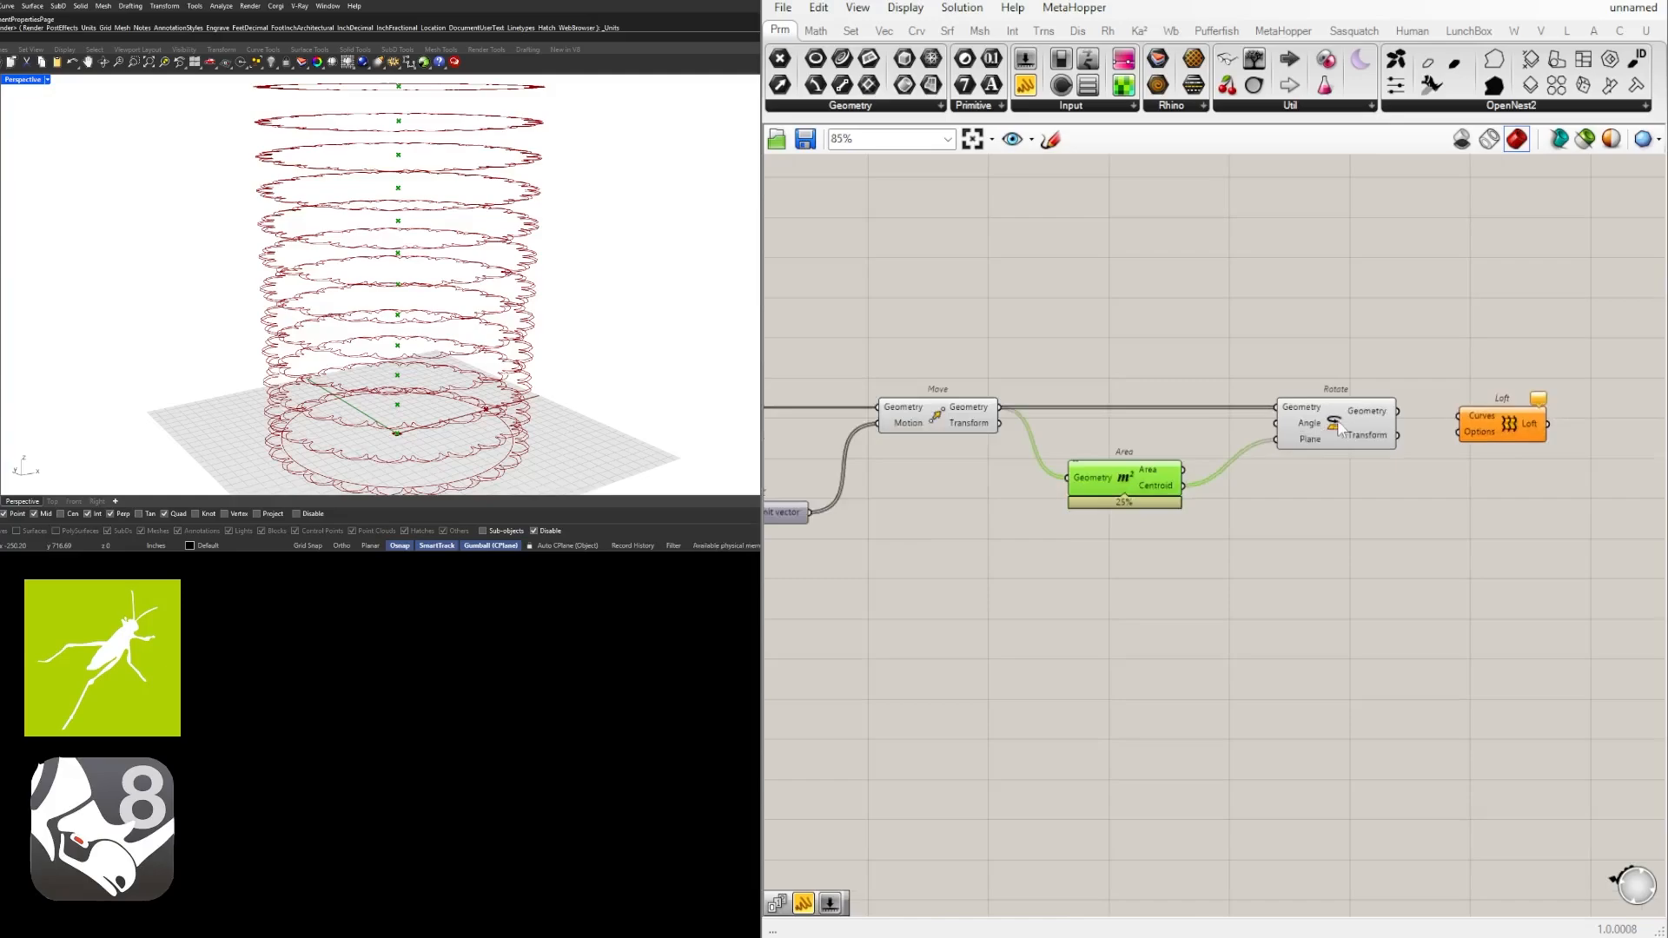
pyautogui.moveTo(1003, 485); pyautogui.dragTo(1107, 467, button='right')
pyautogui.moveTo(1269, 467)
pyautogui.mouseDown()
pyautogui.moveTo(1286, 444)
pyautogui.moveTo(1300, 457)
pyautogui.mouseUp()
pyautogui.scroll(-2, 490, 441)
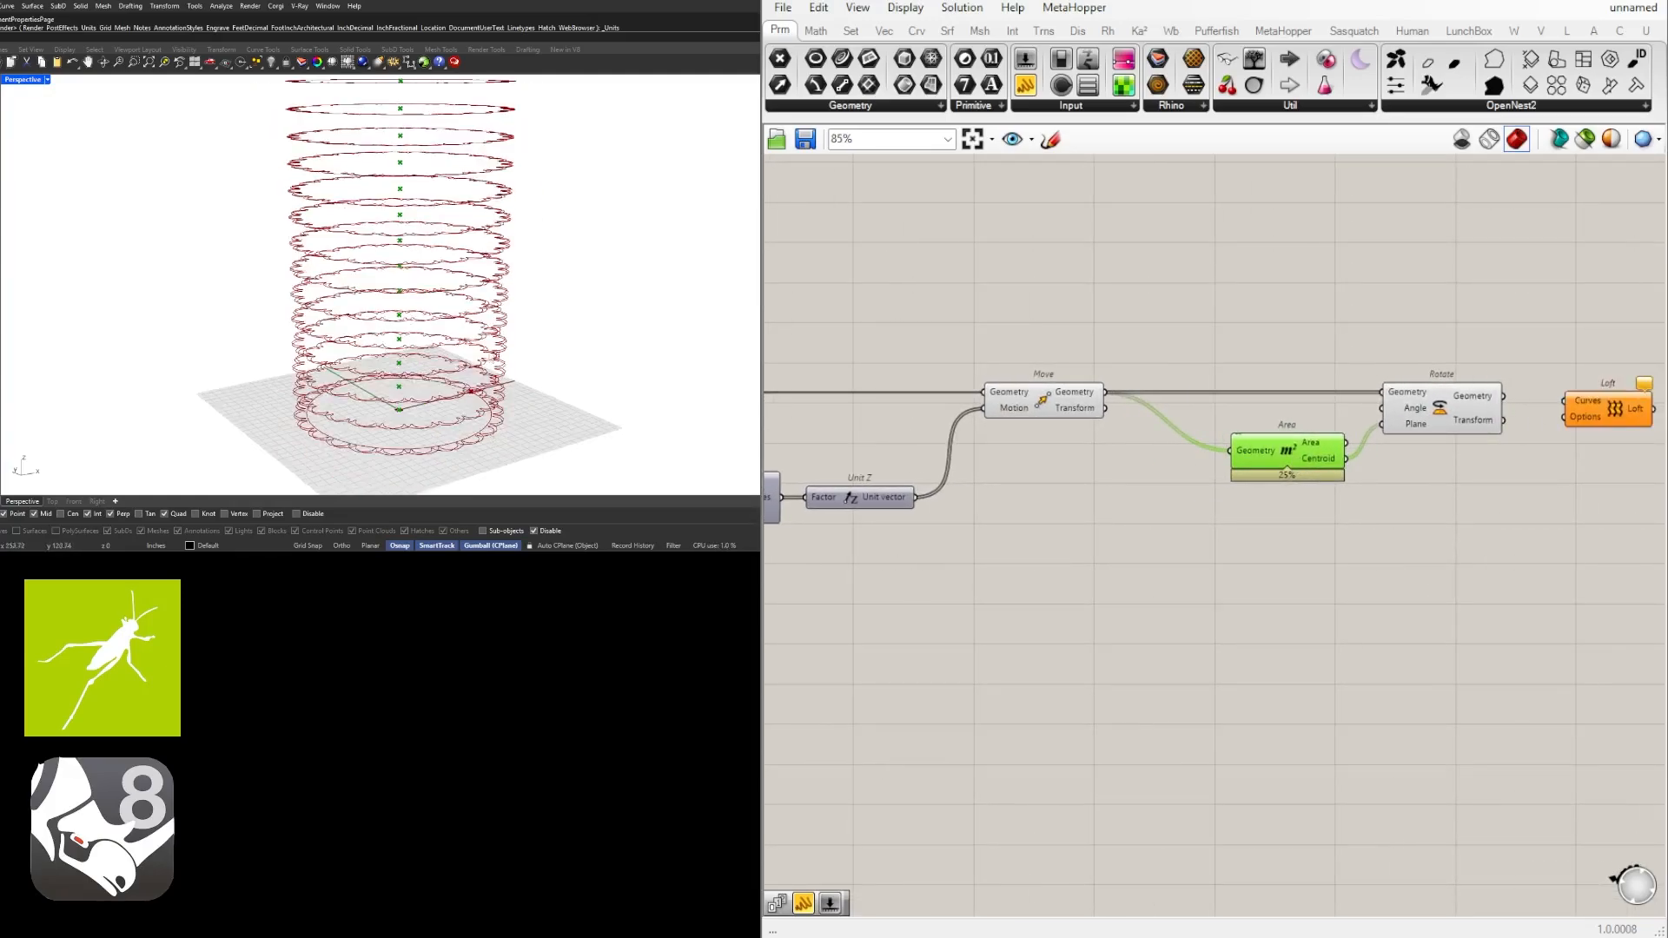
pyautogui.scroll(-1, 411, 286)
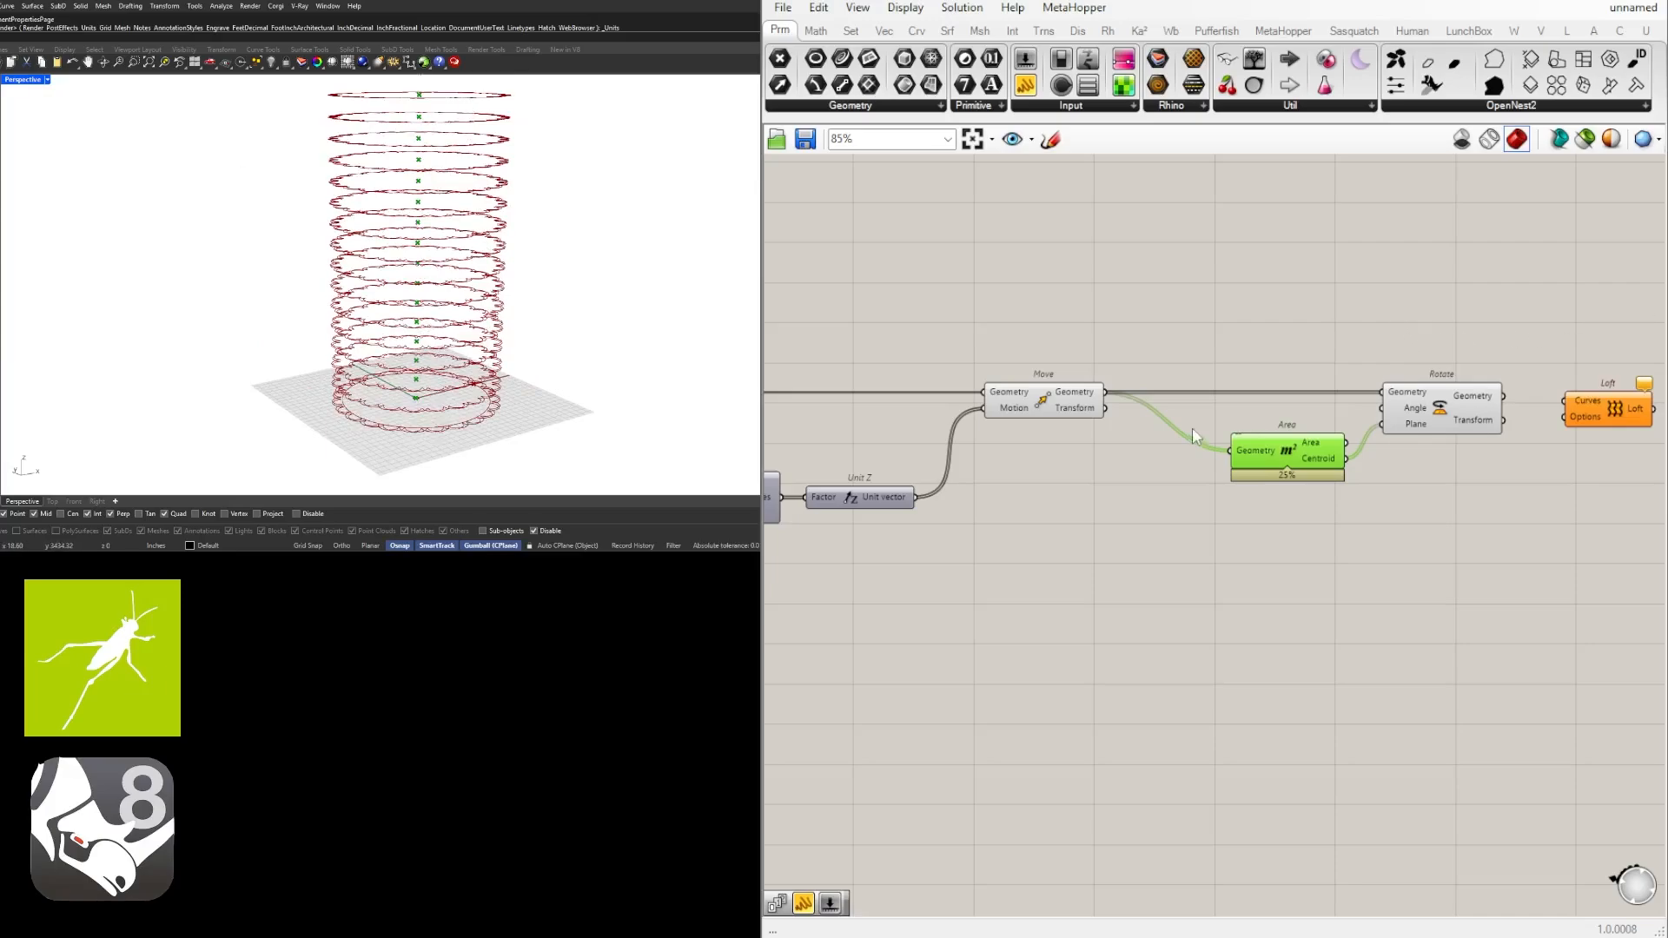
pyautogui.scroll(-1, 1040, 363)
# Align the Series step slider above the count slider and place the Area component slightly lower.
pyautogui.moveTo(1090, 440); pyautogui.dragTo(1380, 430, button='right')
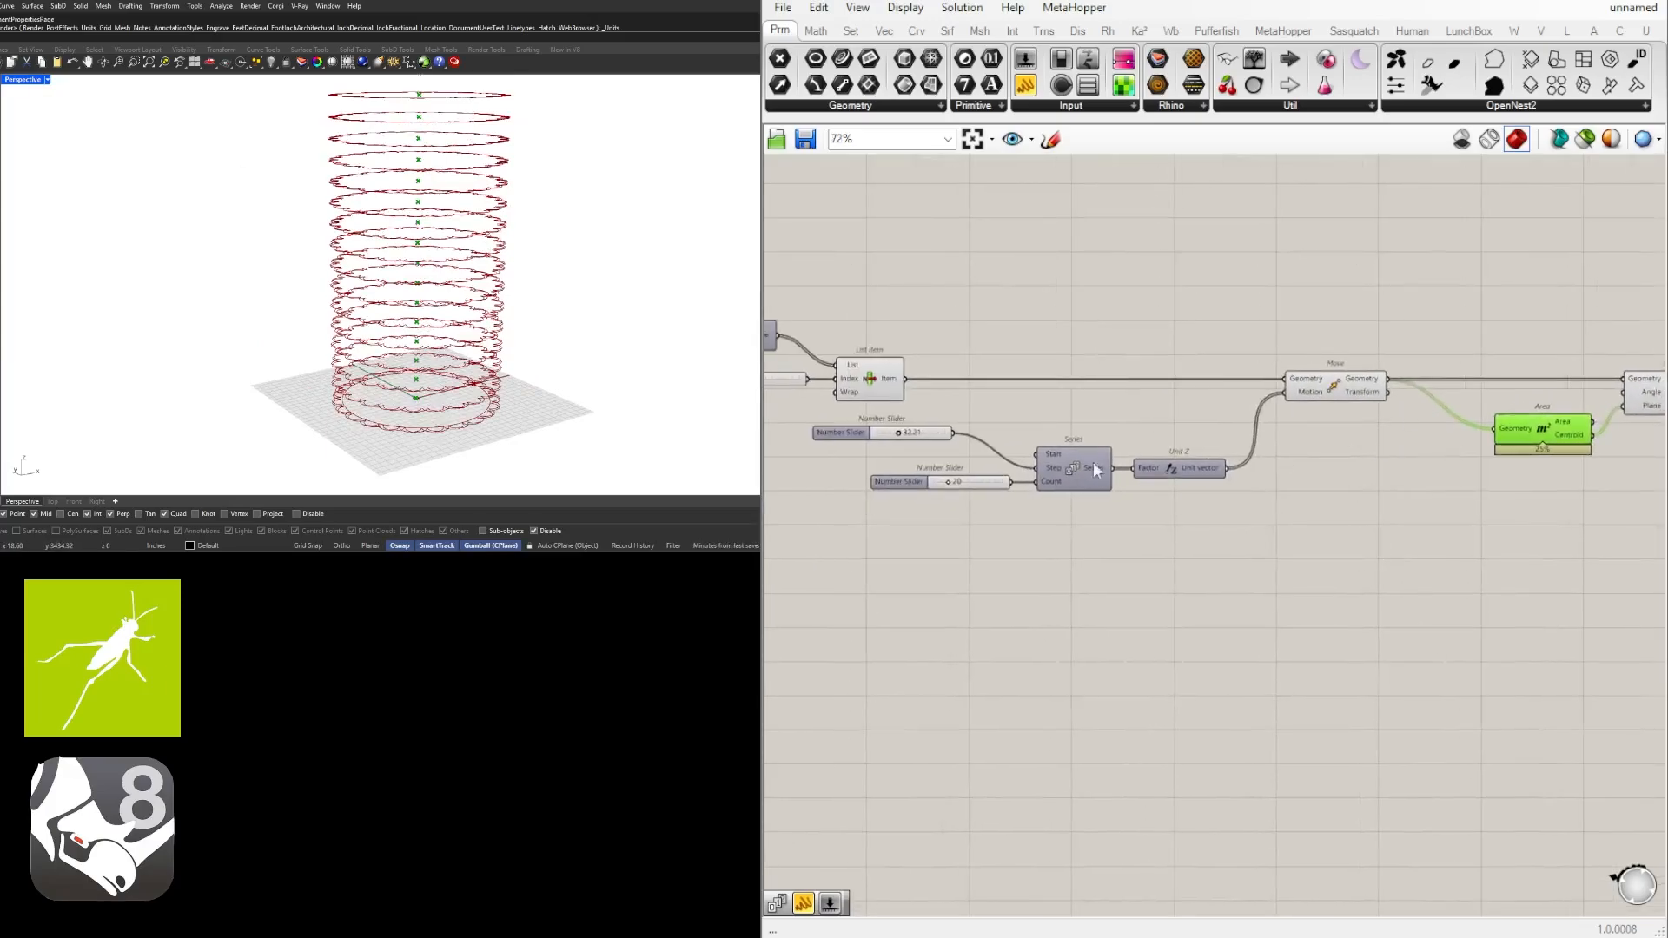
pyautogui.click(859, 434)
pyautogui.moveTo(1539, 438); pyautogui.dragTo(1360, 439, button='right')
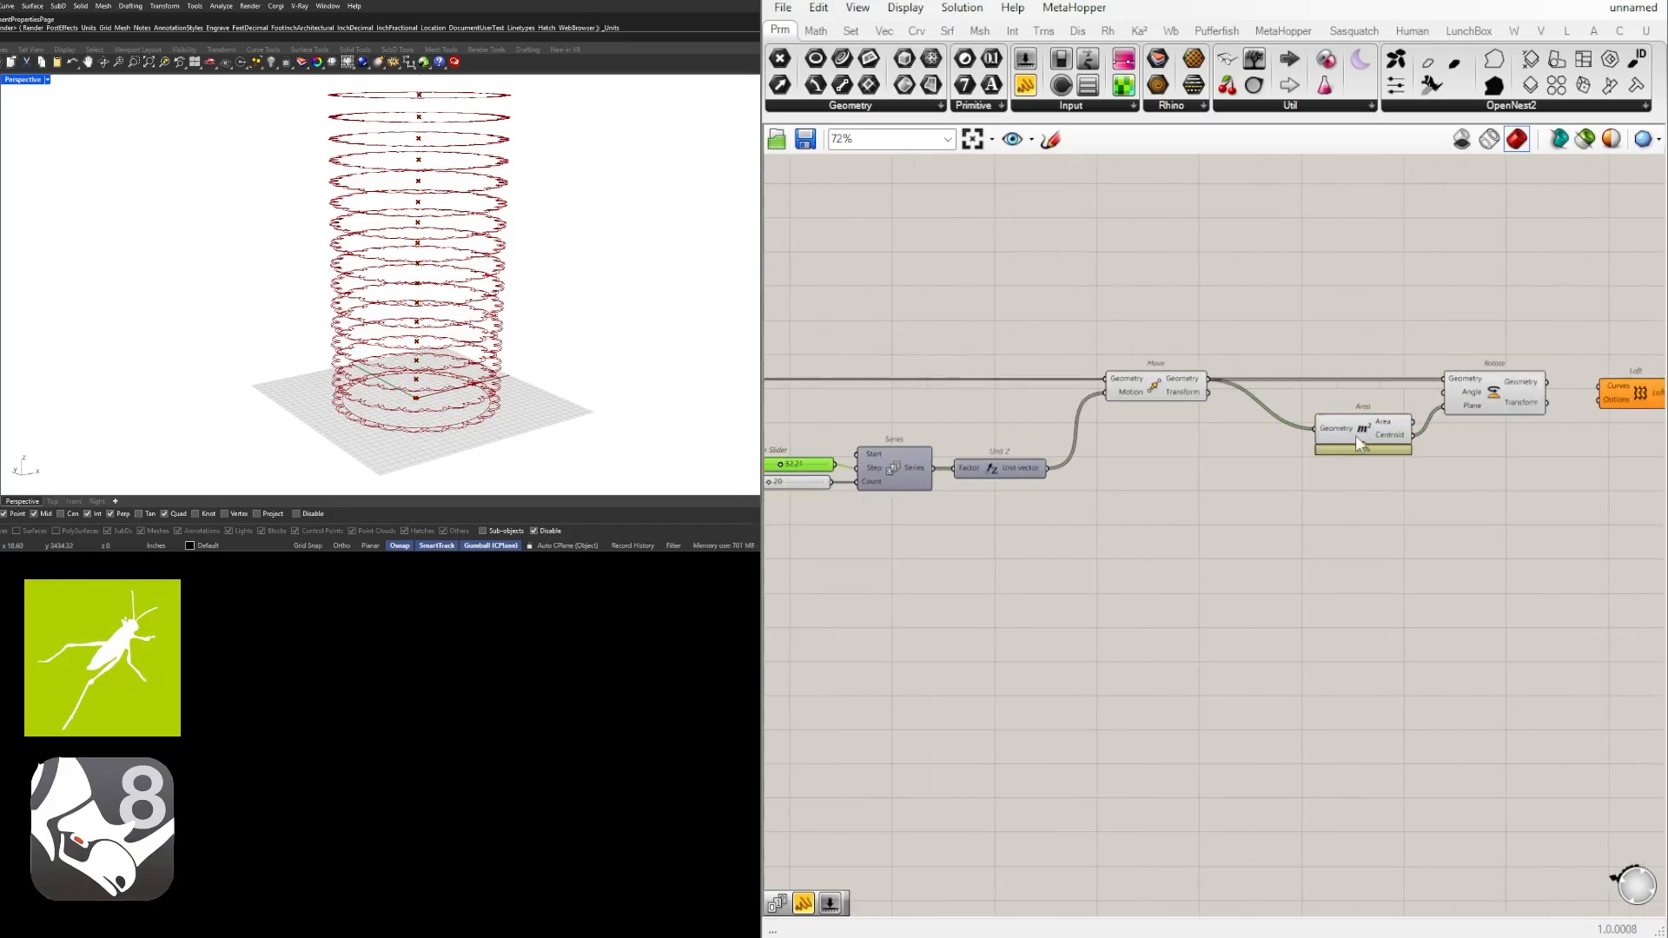
pyautogui.moveTo(1358, 442); pyautogui.dragTo(1366, 470)
# Shift the two sliders, Series, Unit Z and Move together toward List Item to free space before Area.
pyautogui.click(1198, 435)
pyautogui.moveTo(1171, 503); pyautogui.dragTo(1328, 513, button='right')
pyautogui.moveTo(1329, 516); pyautogui.dragTo(987, 318)
pyautogui.moveTo(1311, 393); pyautogui.dragTo(1189, 398)
pyautogui.click(953, 443)
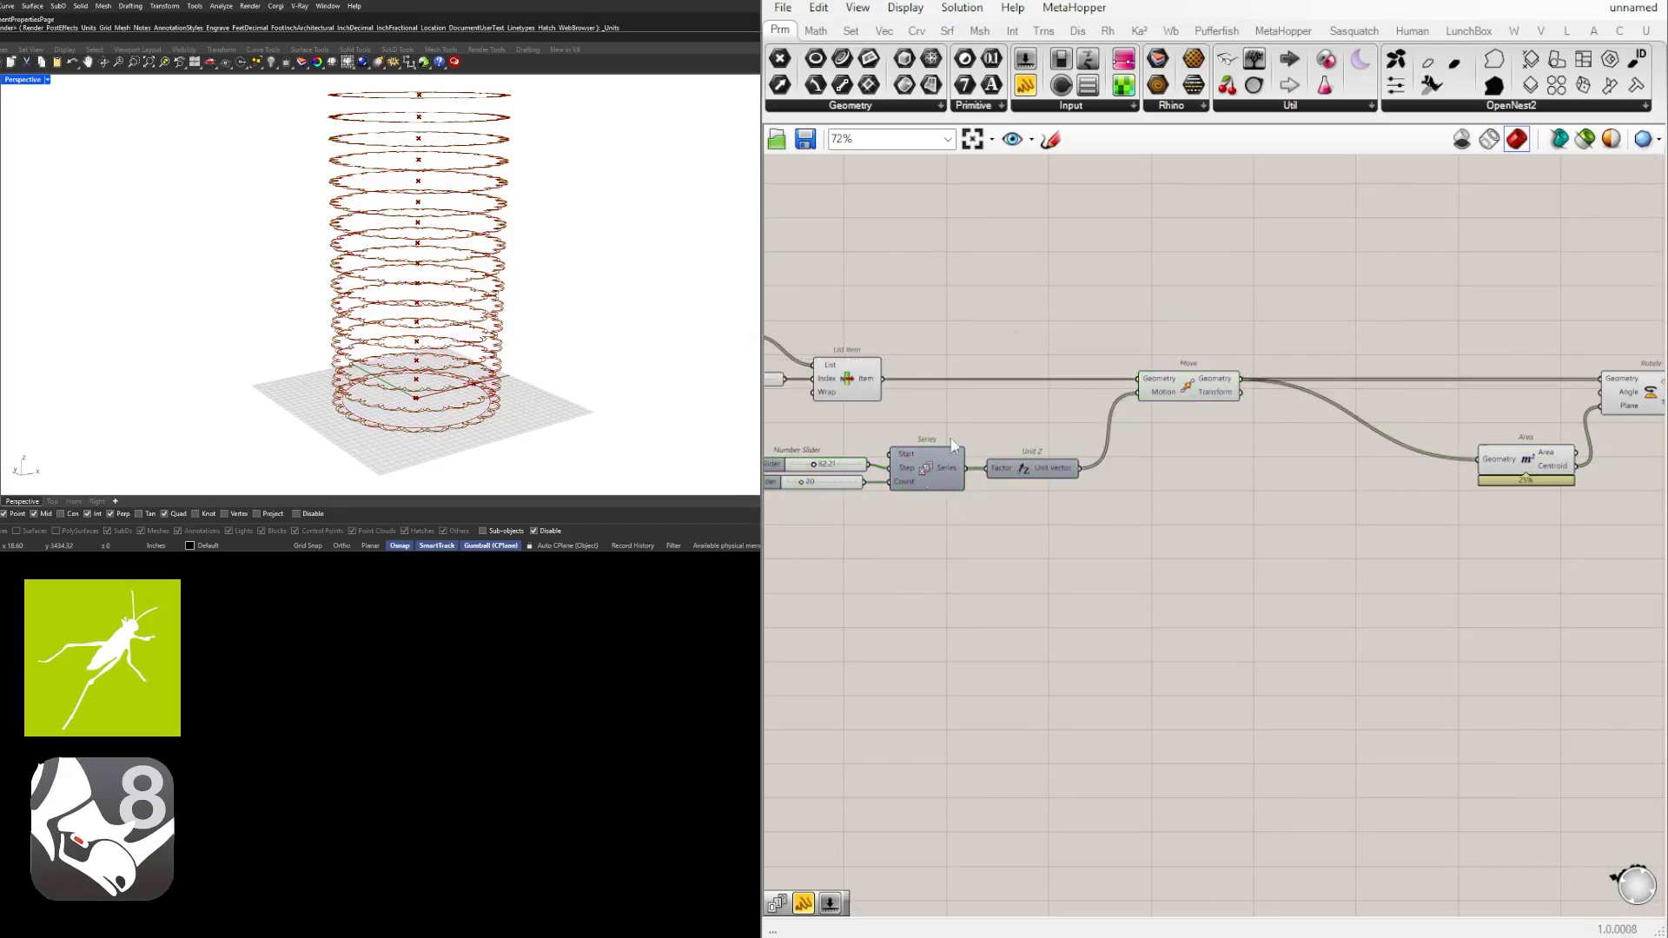
# Add a second Series component and place it between Unit Z and Area, below the Move output wires.
pyautogui.moveTo(1284, 488); pyautogui.dragTo(1171, 489, button='right')
pyautogui.doubleClick(1171, 488)
pyautogui.write('ser')
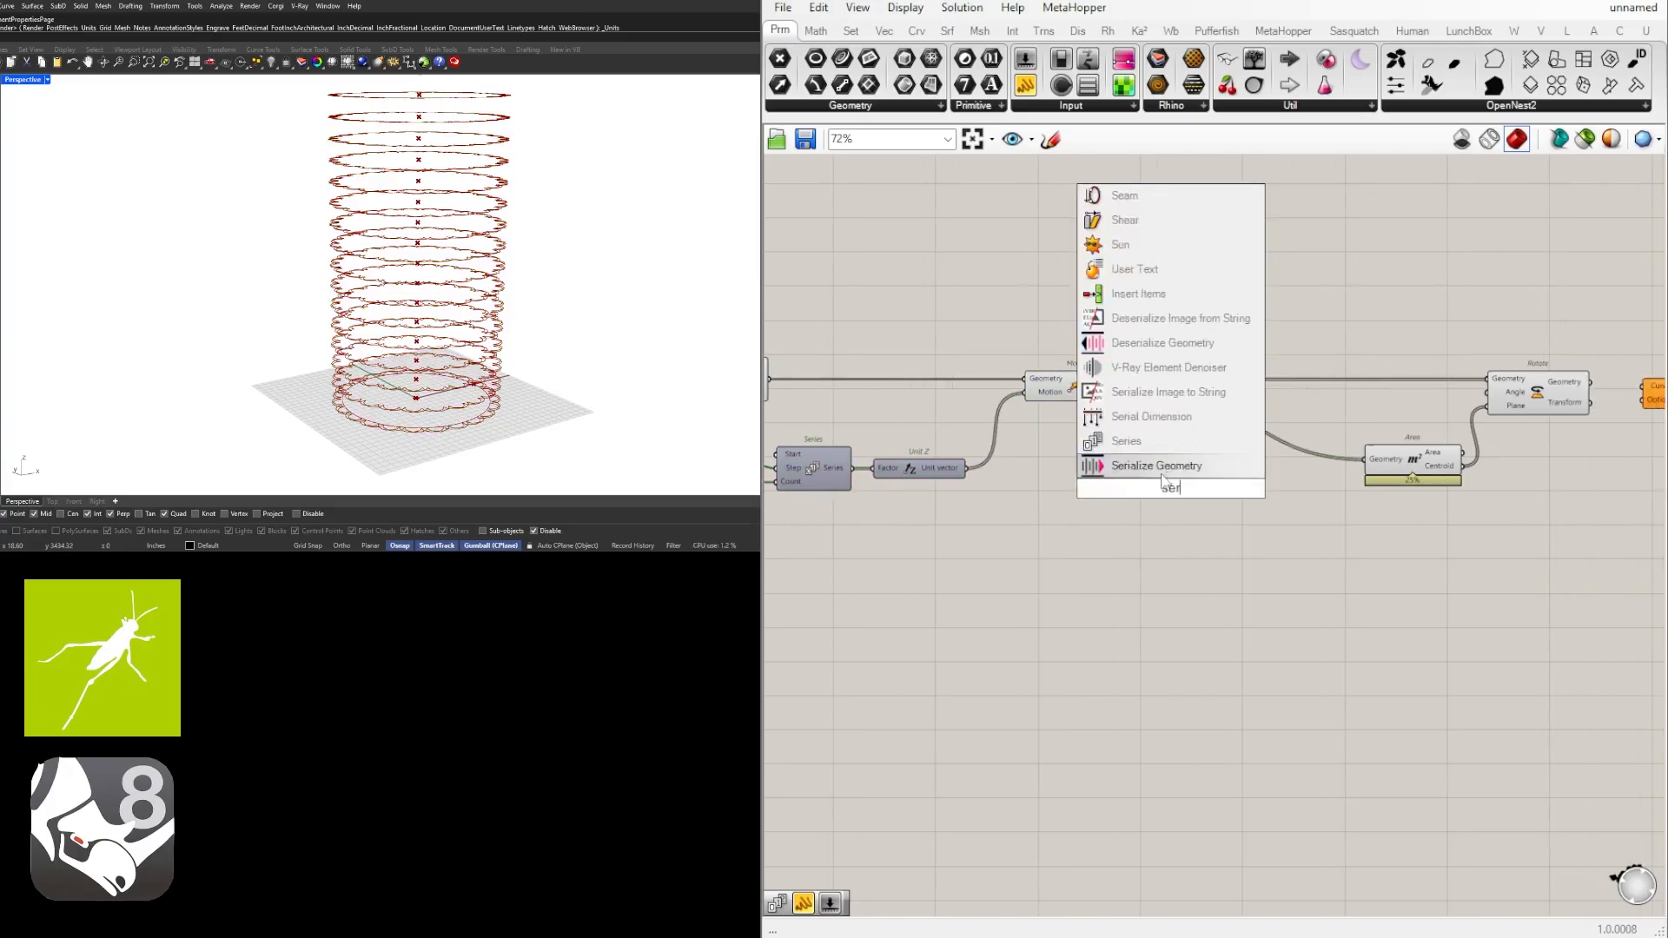
pyautogui.click(1138, 442)
pyautogui.moveTo(1140, 482); pyautogui.dragTo(1198, 461)
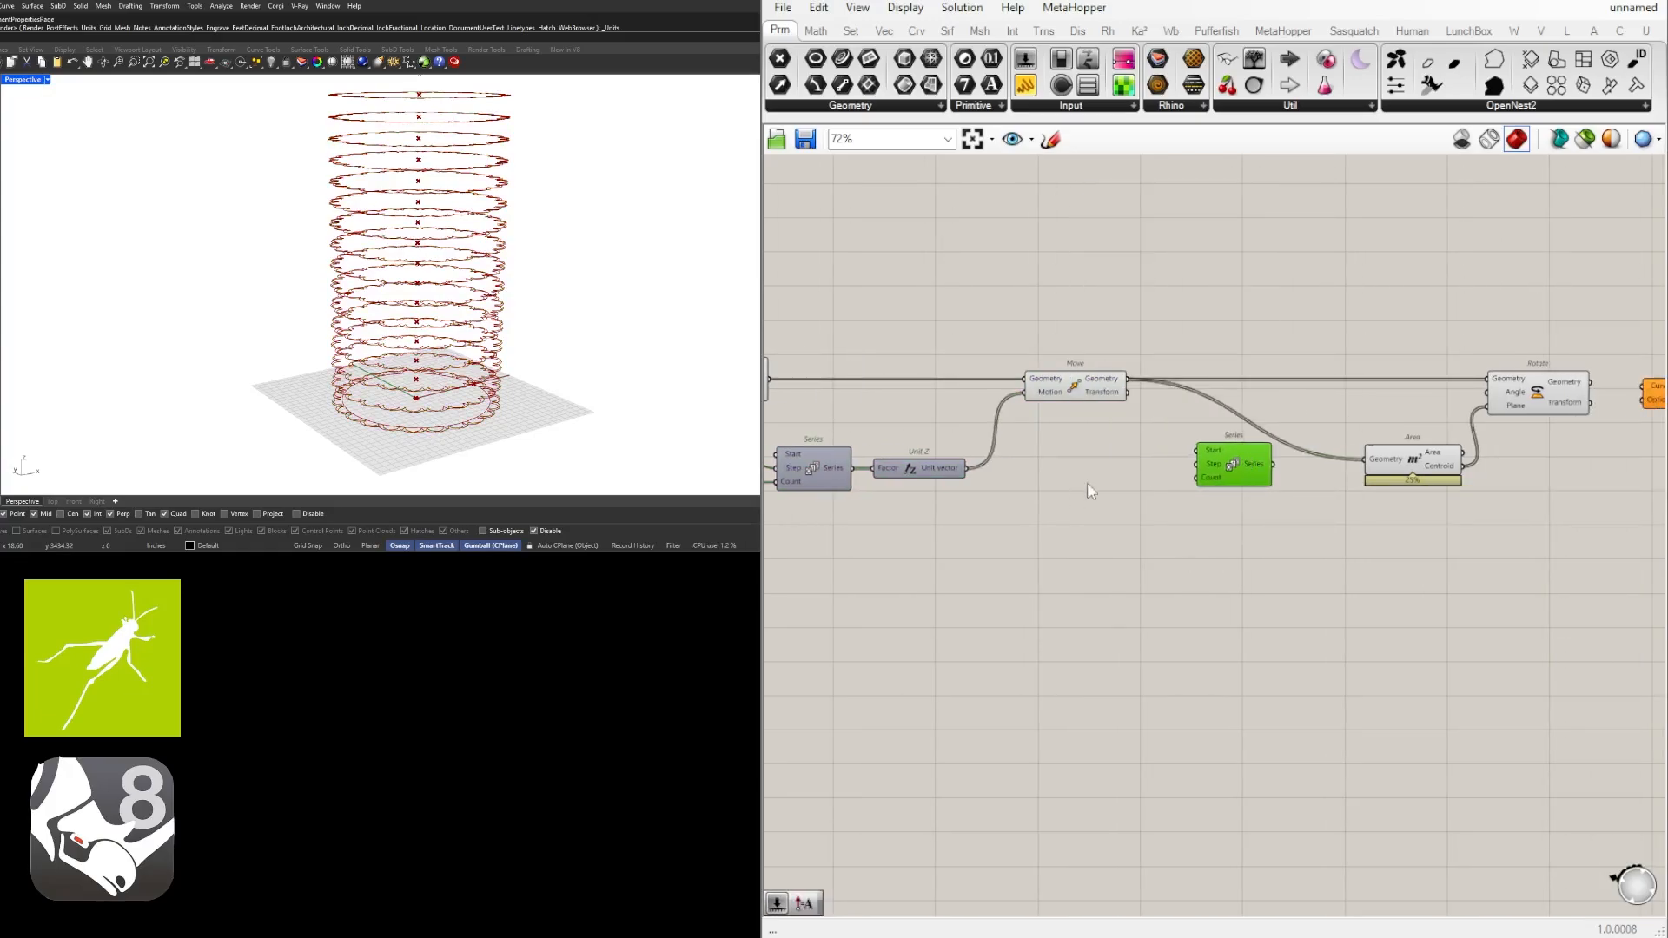
pyautogui.moveTo(1199, 461)
pyautogui.mouseDown(button='right')
pyautogui.moveTo(1348, 450)
pyautogui.moveTo(1175, 448)
pyautogui.mouseUp(button='right')
pyautogui.moveTo(1226, 454); pyautogui.dragTo(1197, 451)
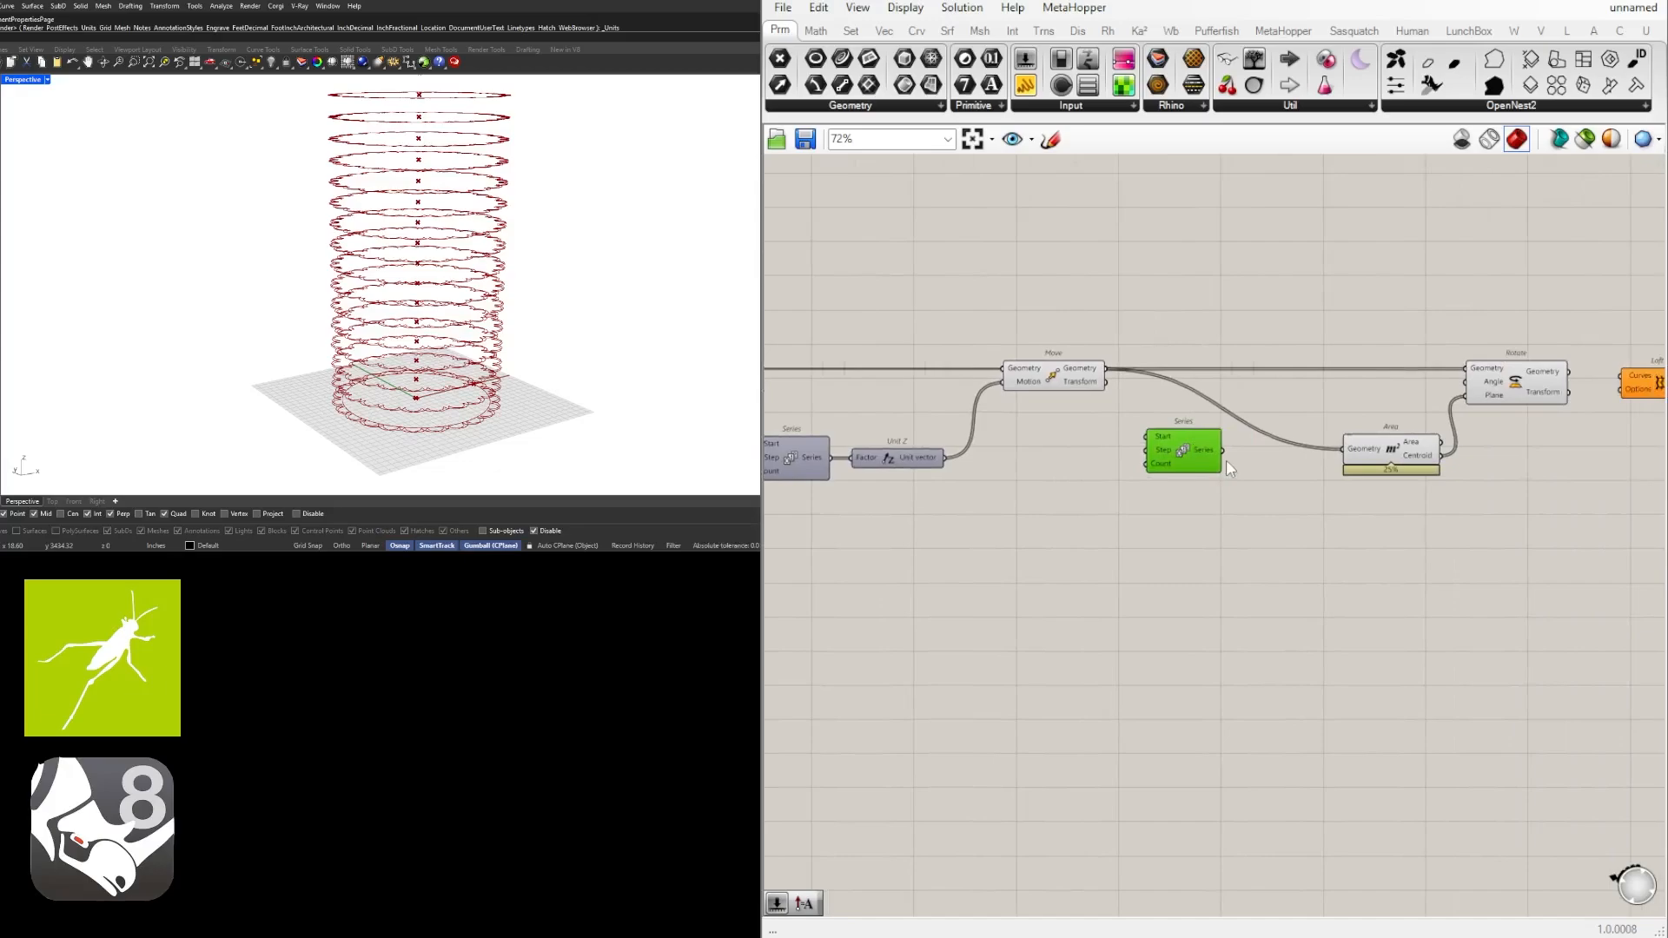
# Wire the existing count slider of 20 into the second Series' Count input, lowering the slider and that Series slightly.
pyautogui.moveTo(974, 526); pyautogui.dragTo(1134, 504, button='right')
pyautogui.moveTo(812, 450); pyautogui.dragTo(805, 482)
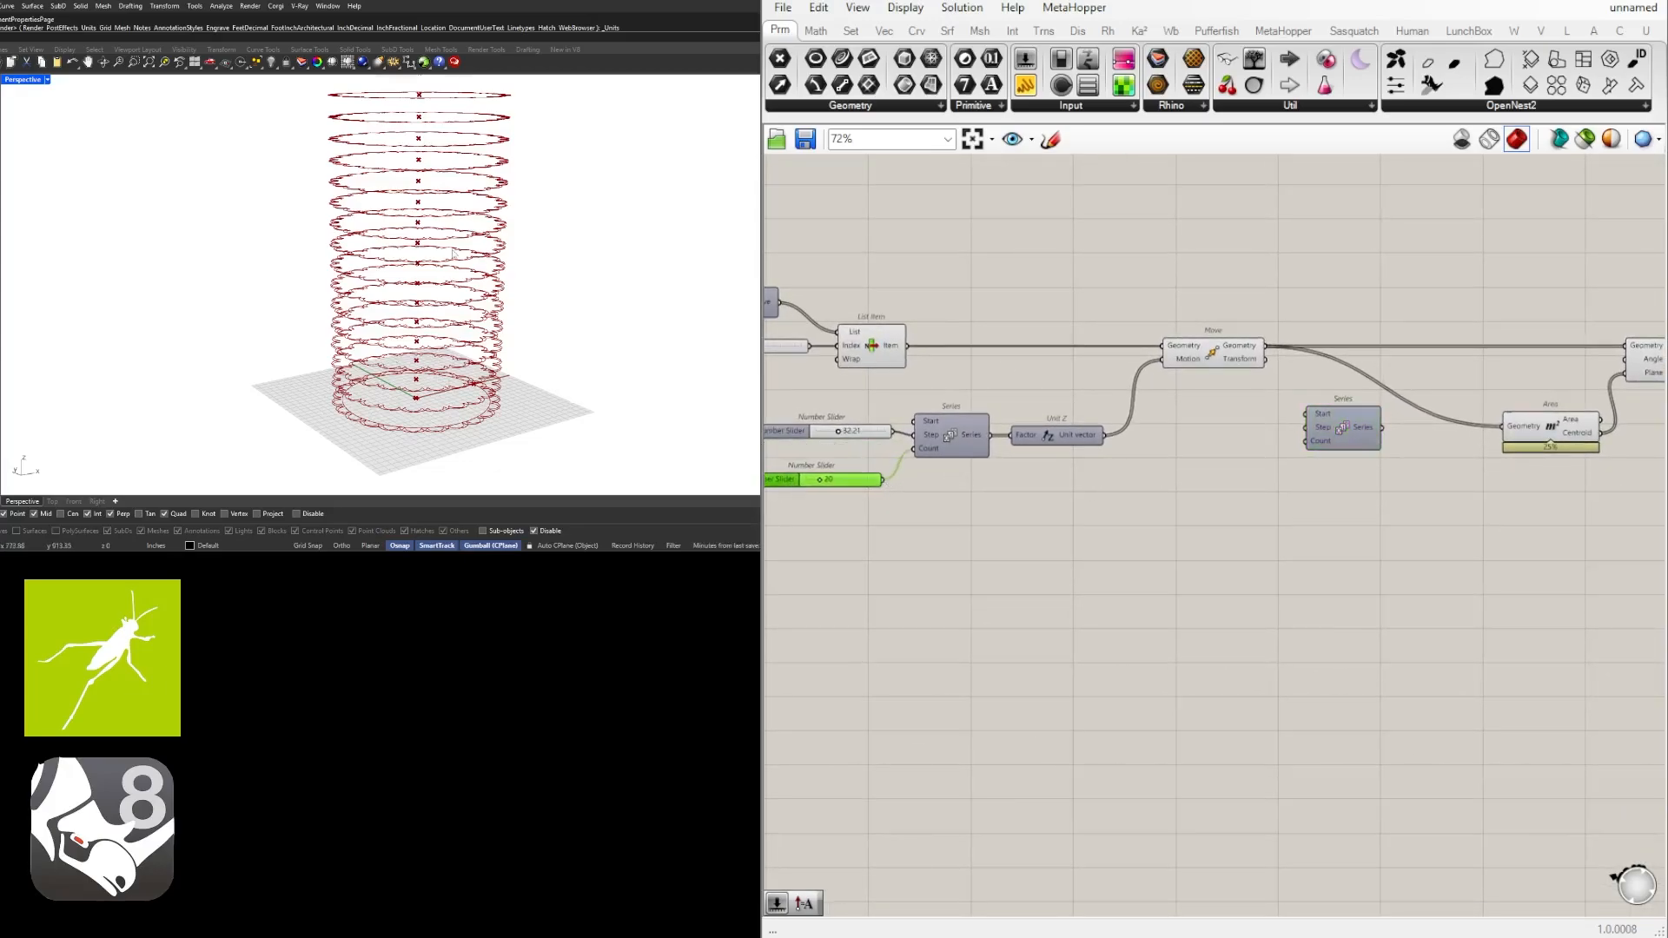
pyautogui.scroll(-2, 453, 253)
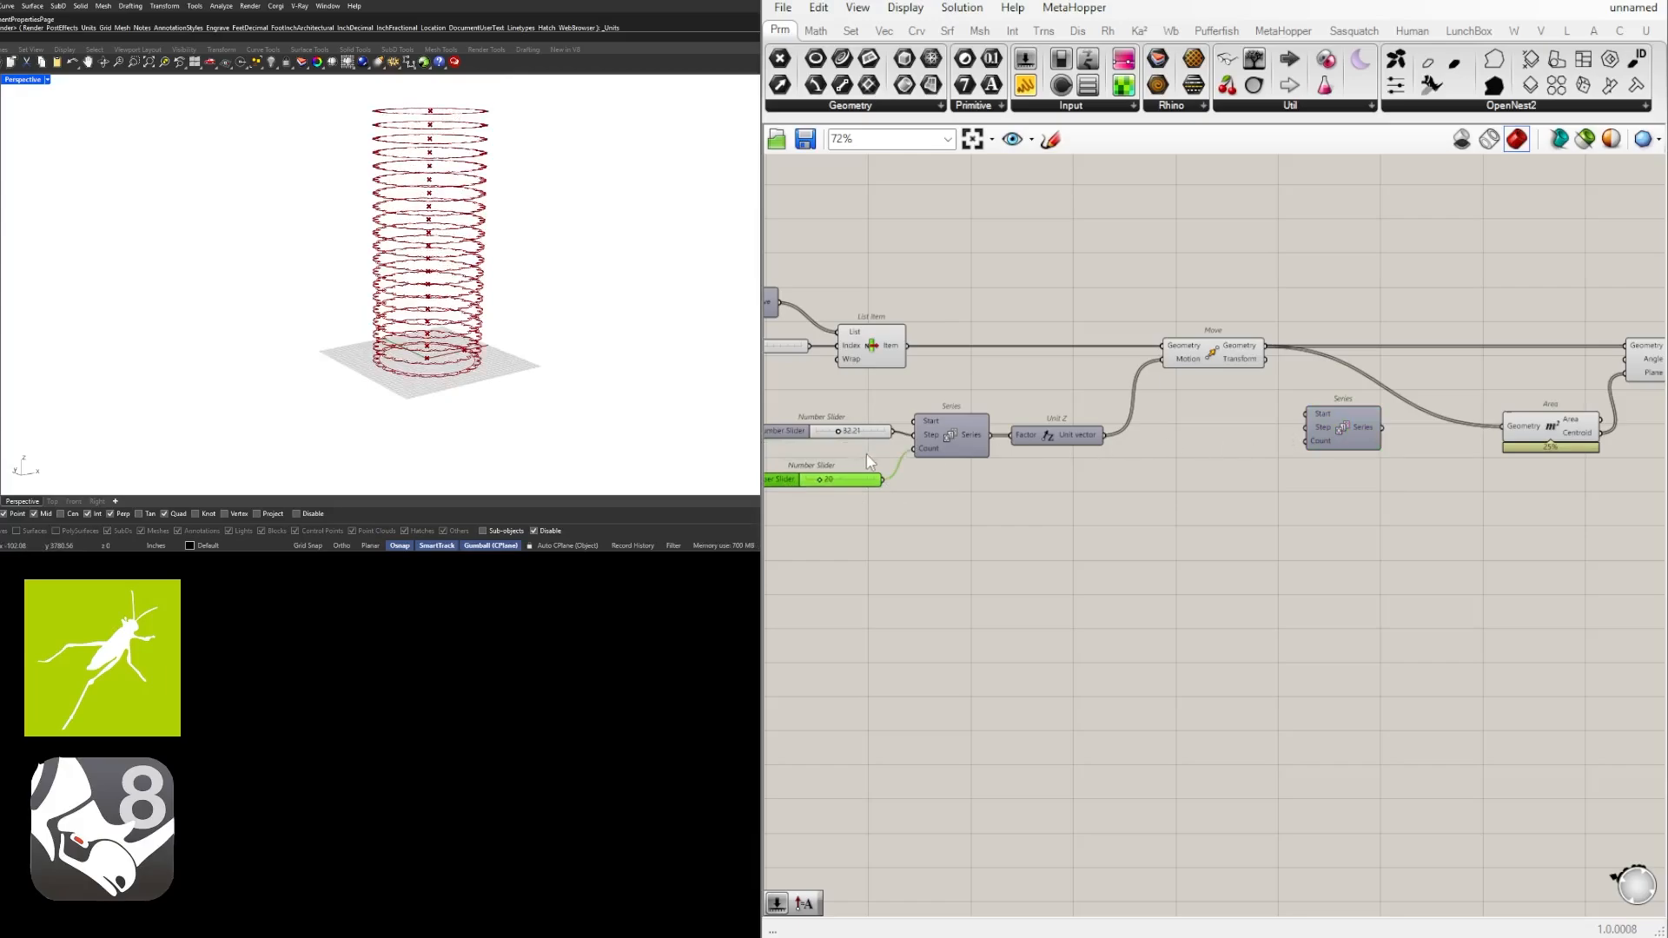
pyautogui.moveTo(890, 489); pyautogui.dragTo(1310, 458)
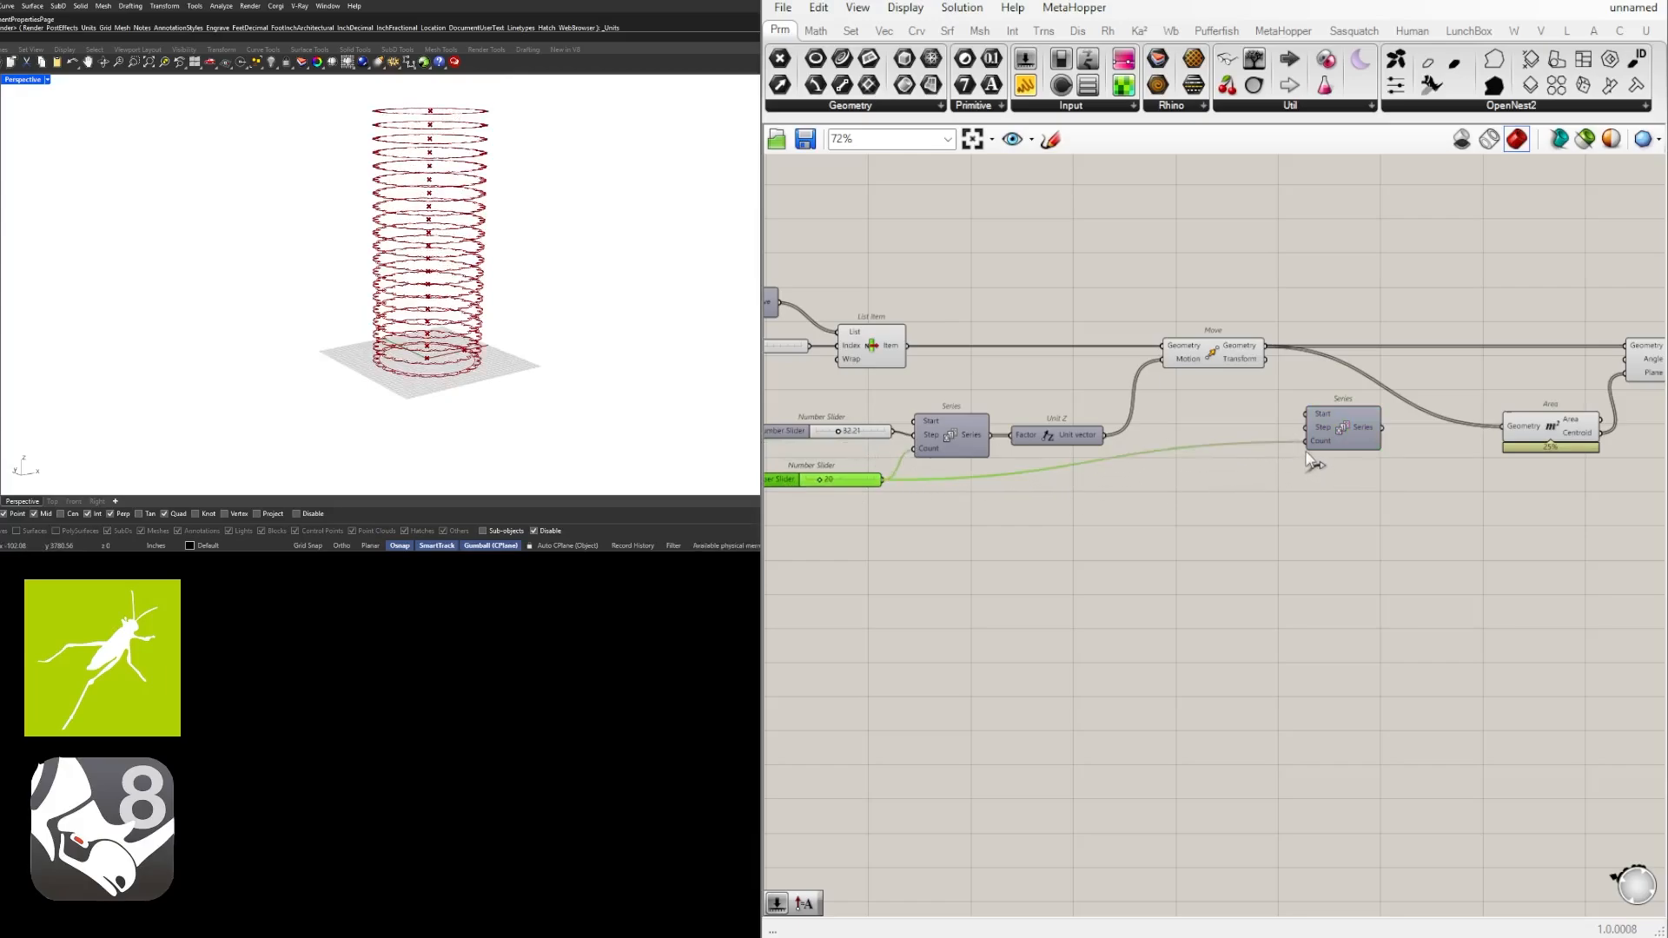
pyautogui.moveTo(1314, 449); pyautogui.dragTo(1329, 485)
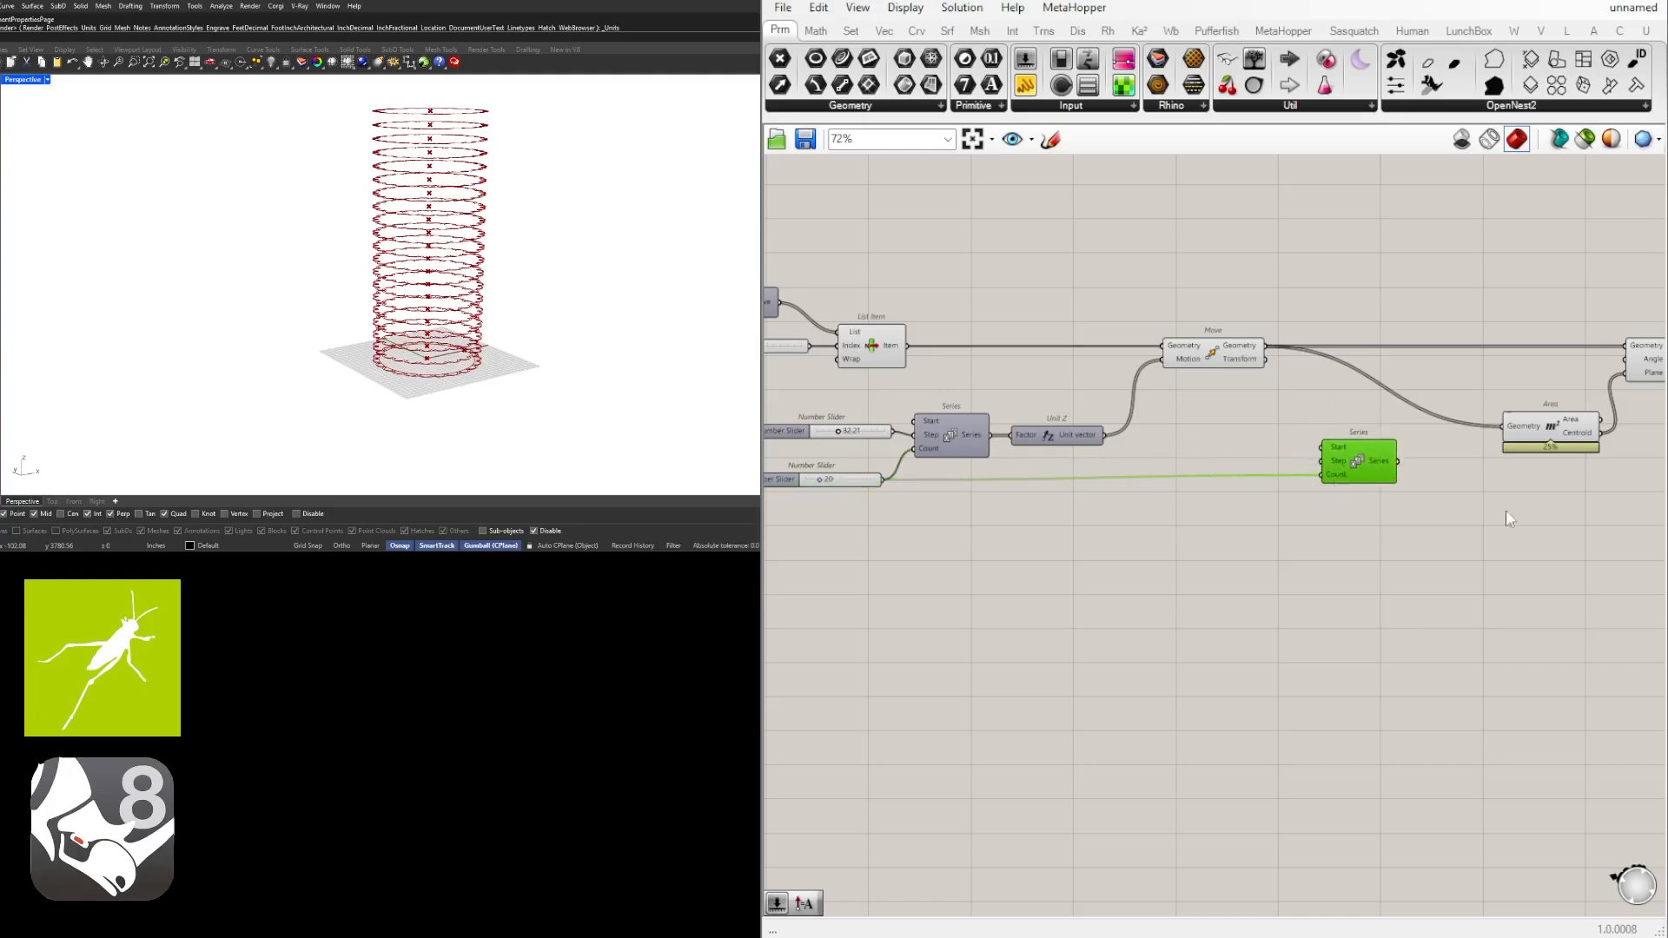
pyautogui.scroll(5, 1373, 402)
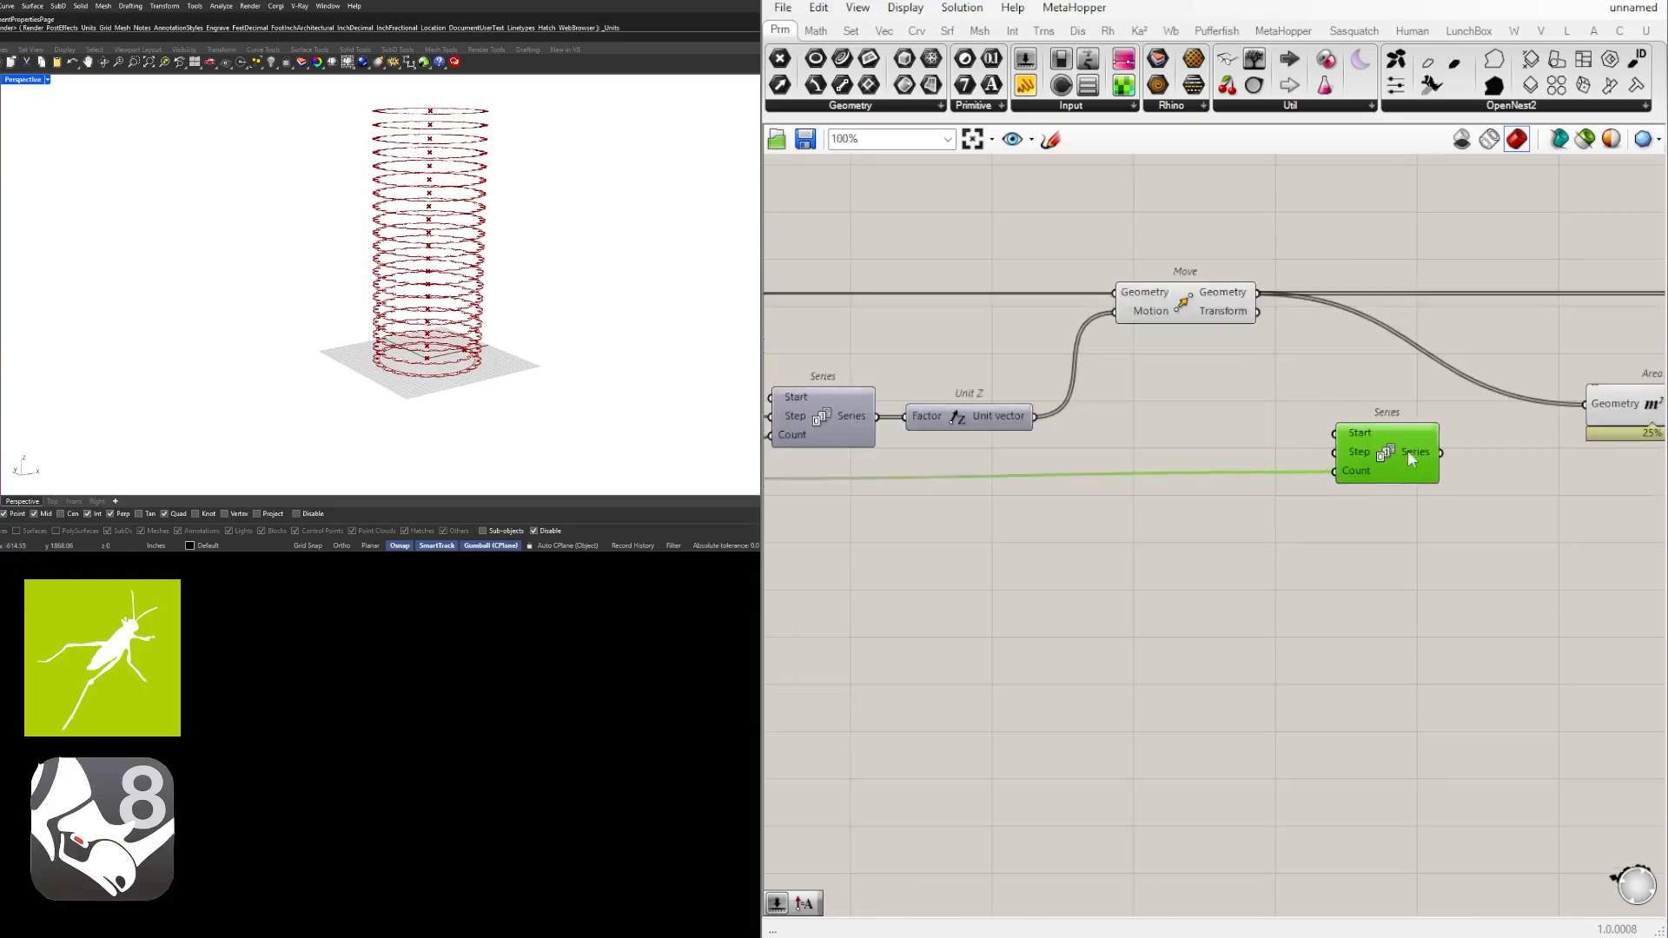
# Add a number slider set to 5.00 and wire it into the second Series' Step input.
pyautogui.doubleClick(1219, 447)
pyautogui.write('5')
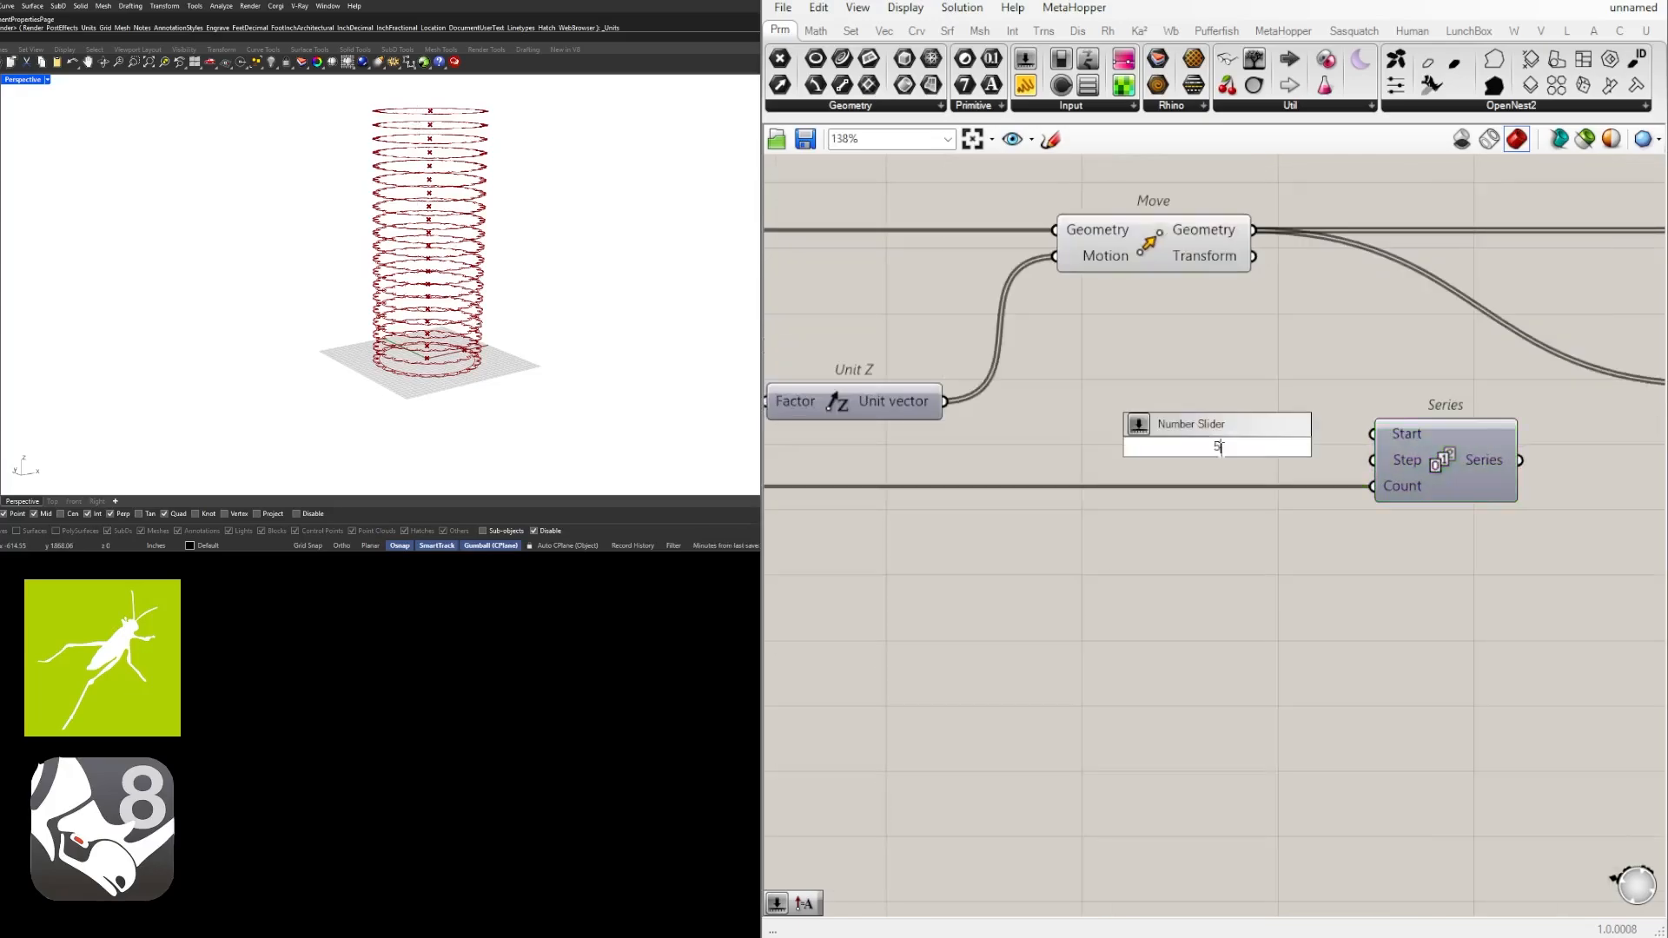
pyautogui.press('Return')
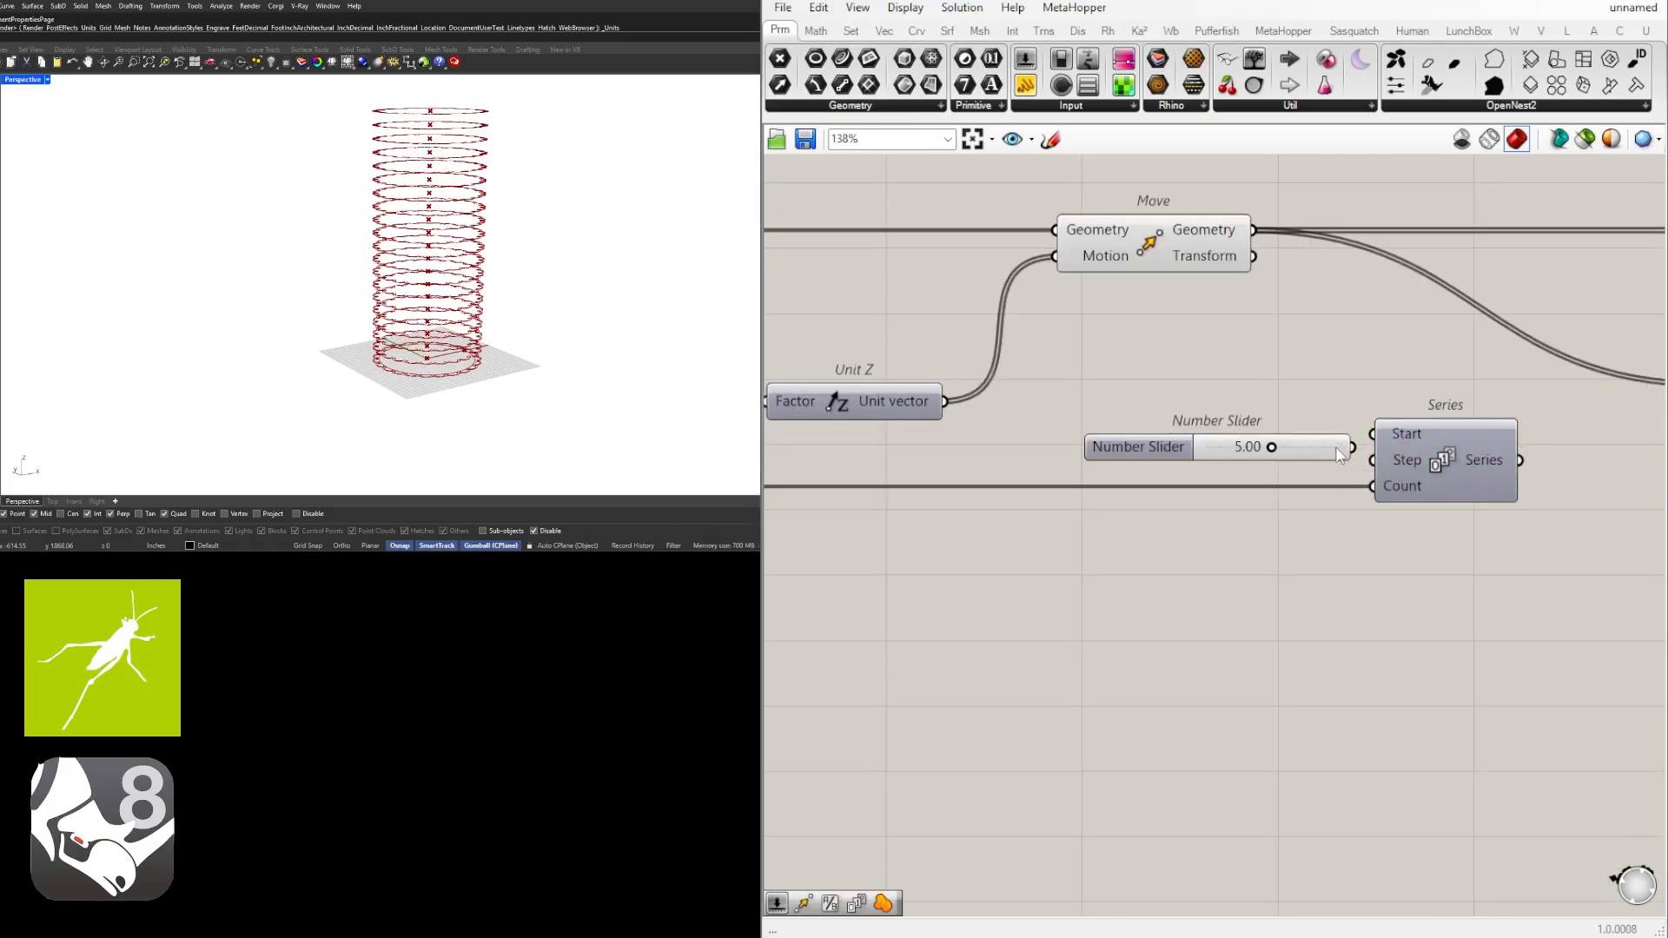
pyautogui.moveTo(1339, 456)
pyautogui.mouseDown()
pyautogui.moveTo(1289, 450)
pyautogui.moveTo(1357, 464)
pyautogui.mouseUp()
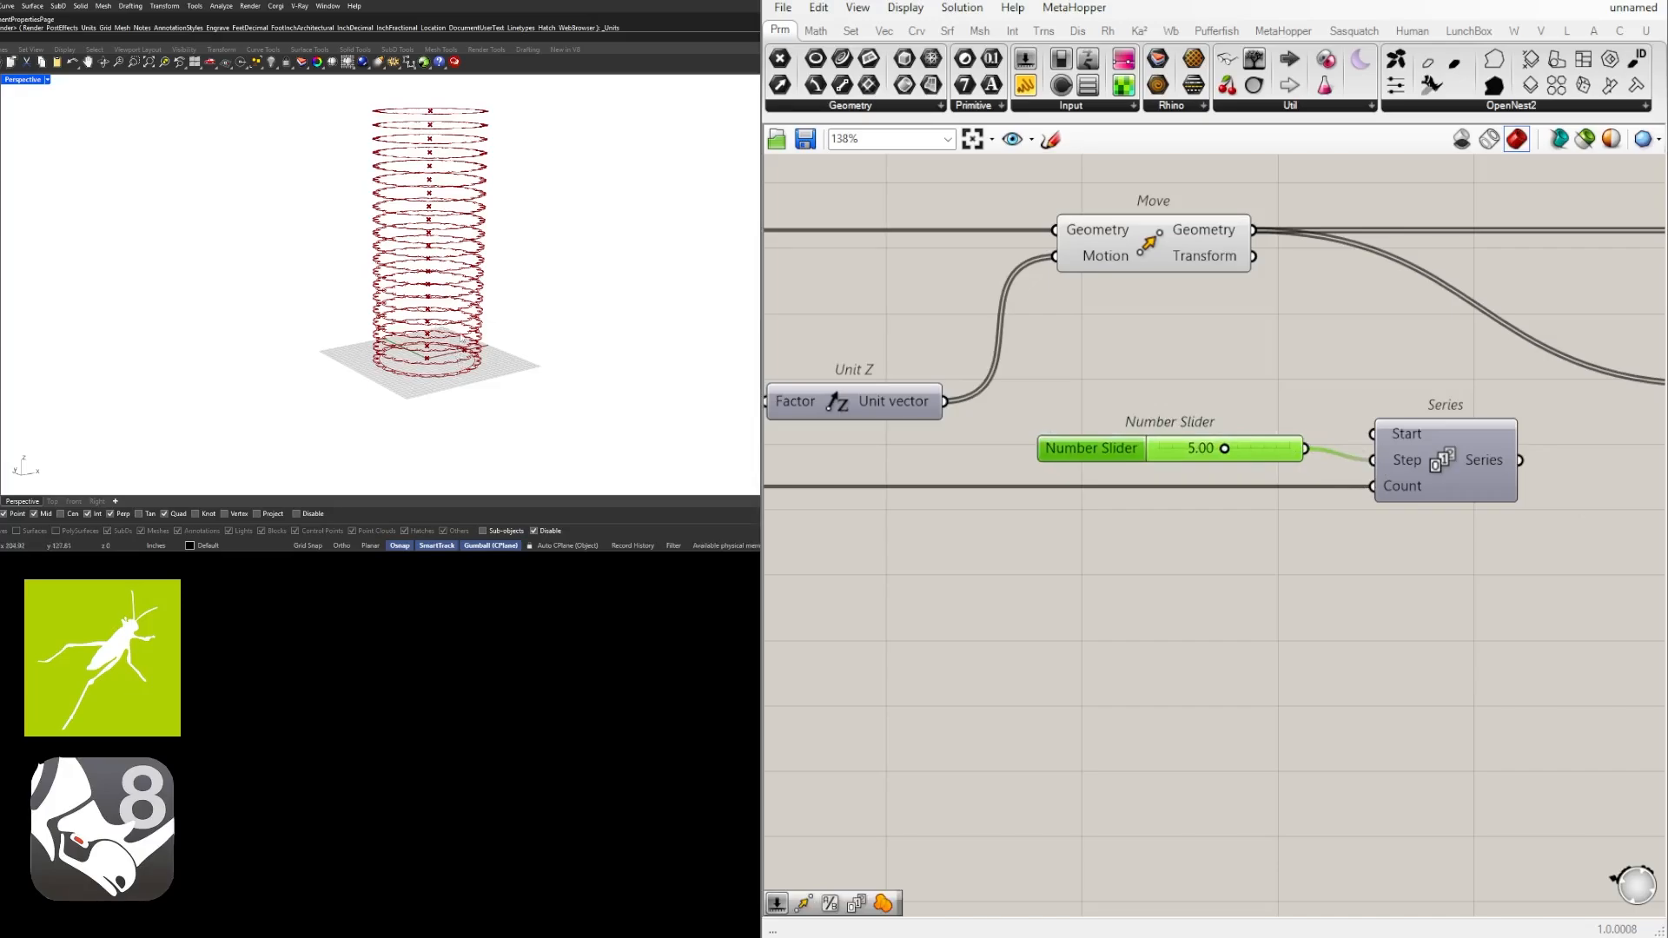
pyautogui.moveTo(1357, 377); pyautogui.dragTo(1270, 377, button='right')
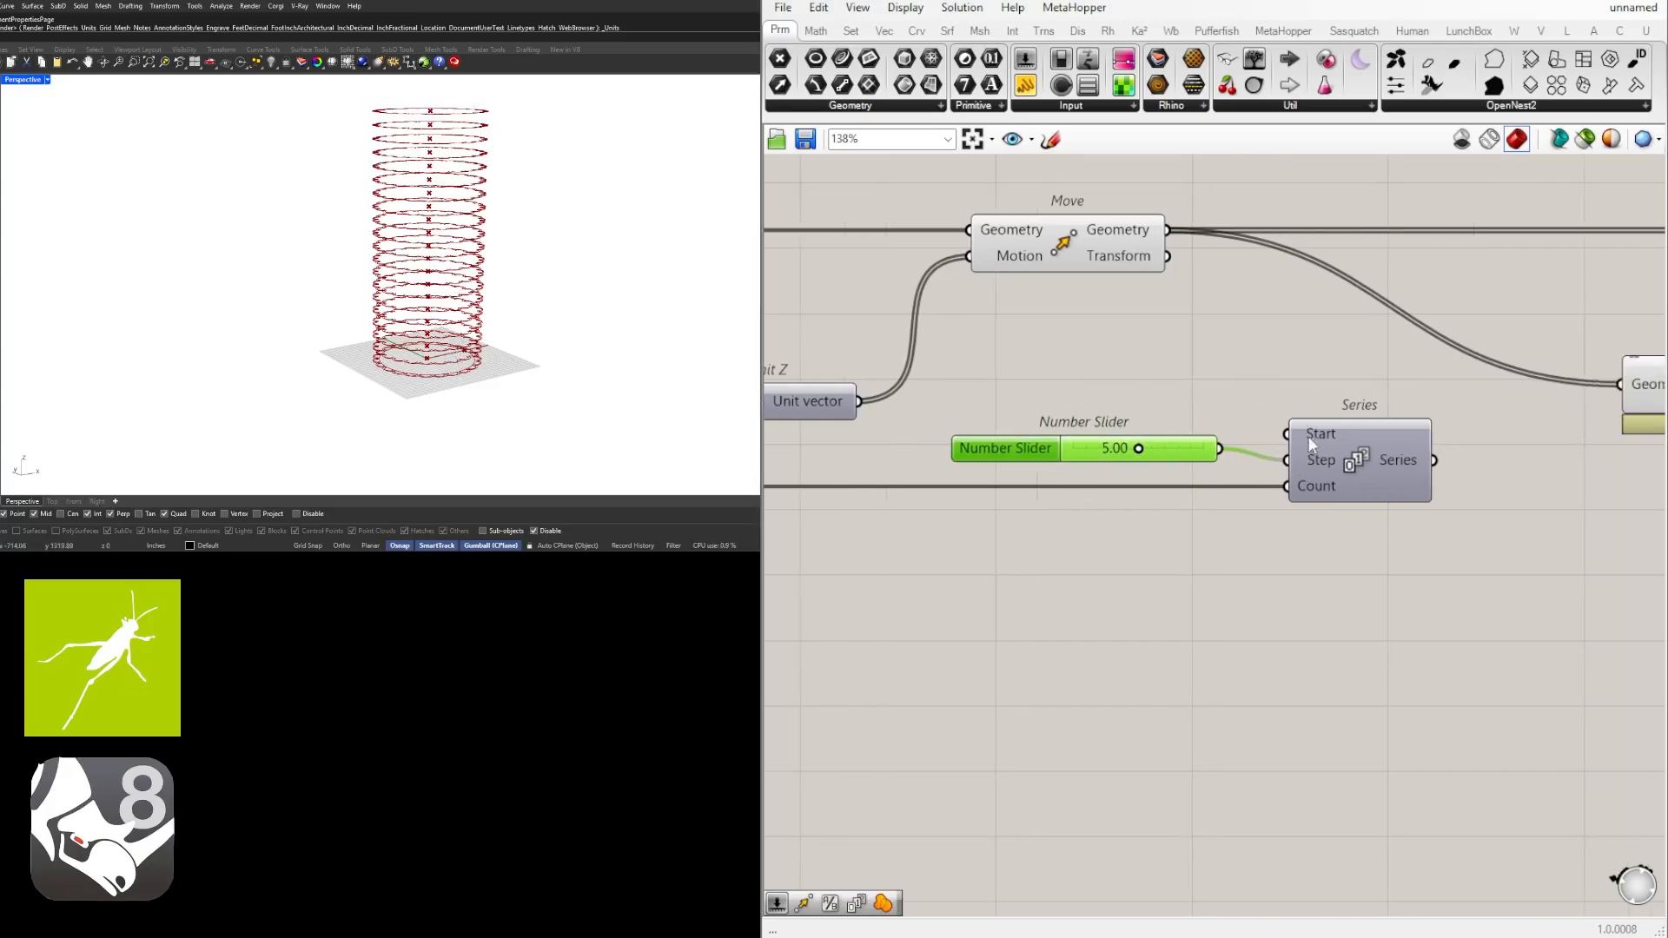
# Wire the second Series output into Rotate's Angle input and set that input to degrees.
pyautogui.moveTo(1437, 476); pyautogui.dragTo(1231, 479, button='right')
pyautogui.scroll(-2, 1230, 479)
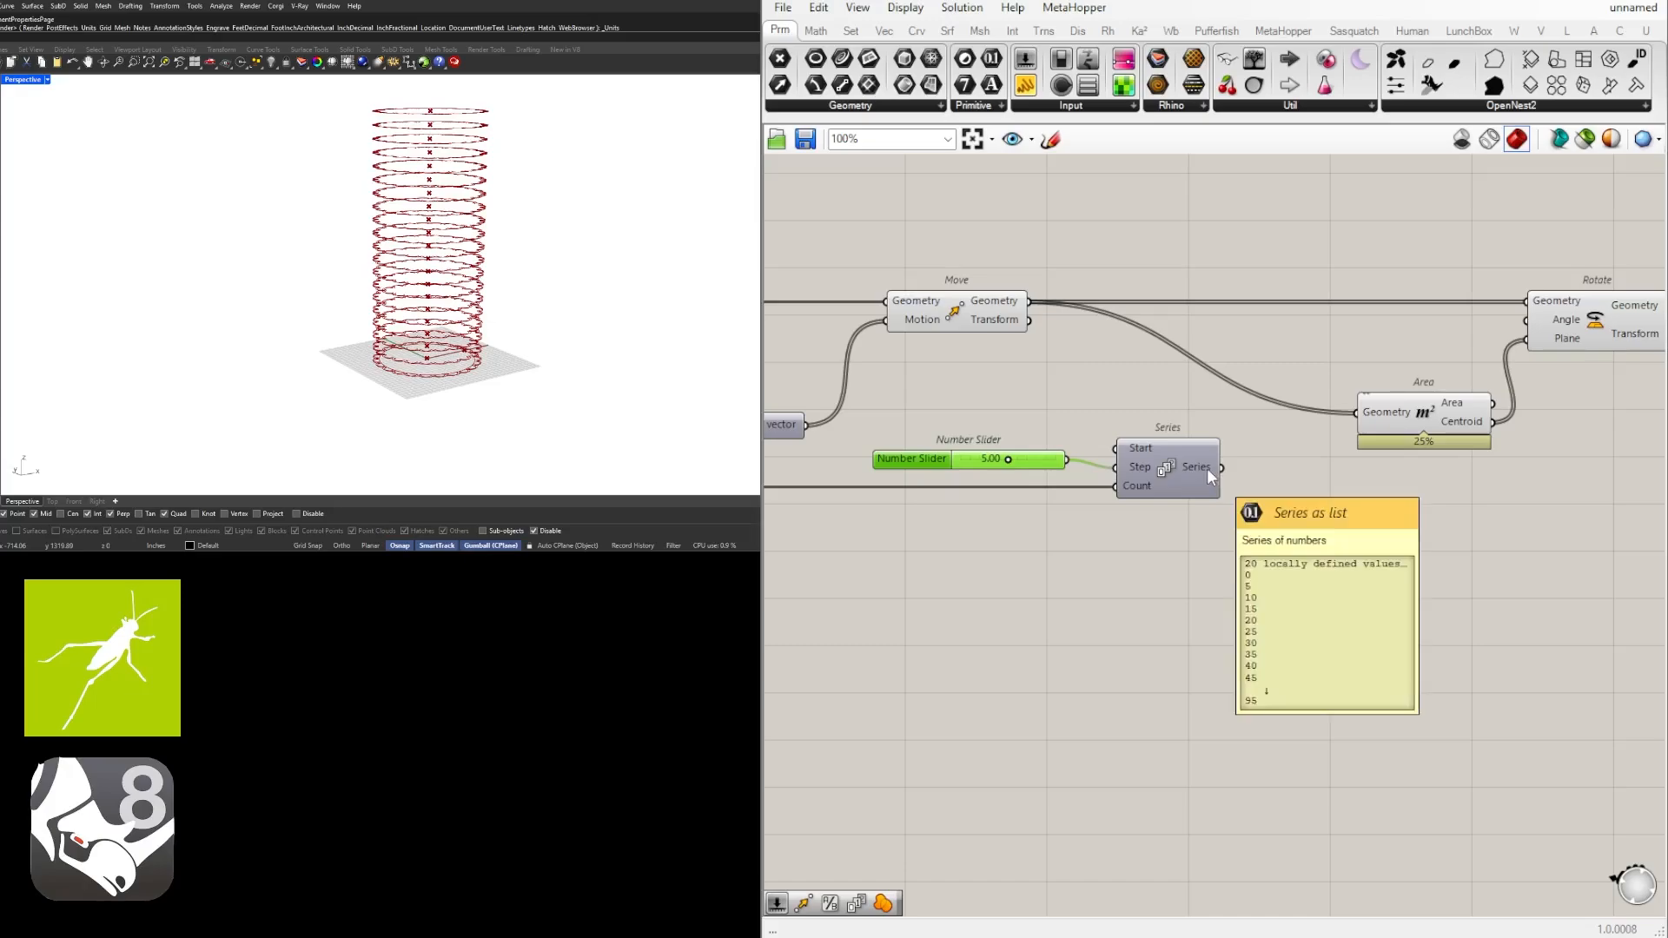
pyautogui.moveTo(1221, 469); pyautogui.dragTo(1531, 334)
pyautogui.moveTo(1531, 334); pyautogui.dragTo(1305, 363, button='right')
pyautogui.scroll(2, 1305, 363)
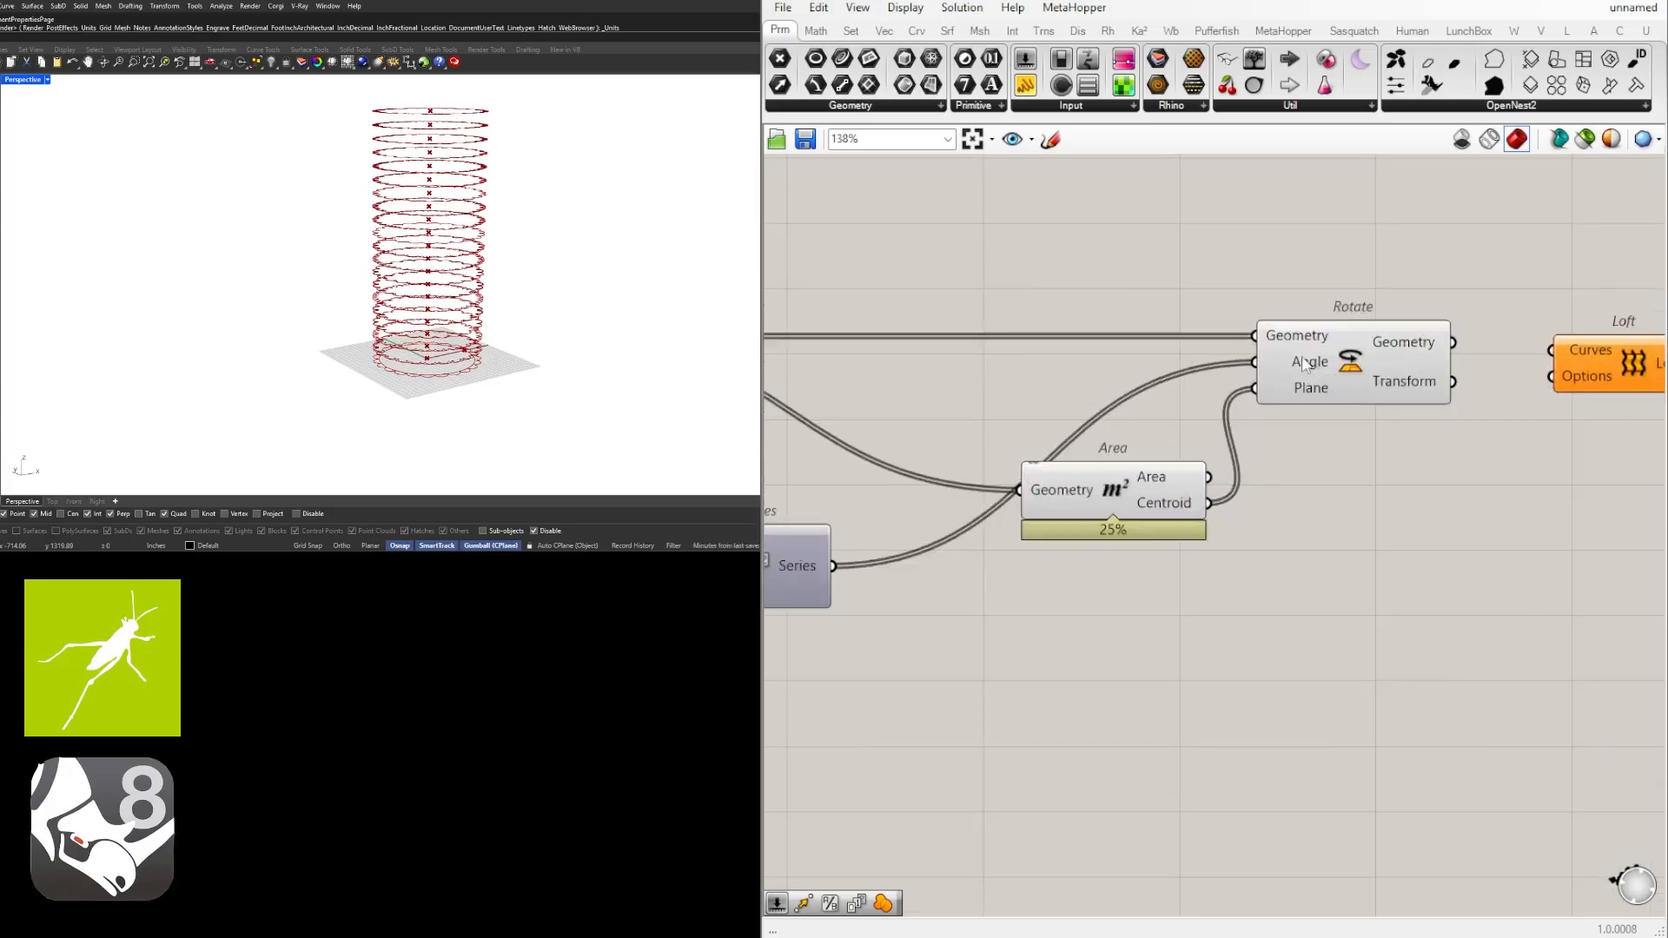
pyautogui.rightClick(1301, 367)
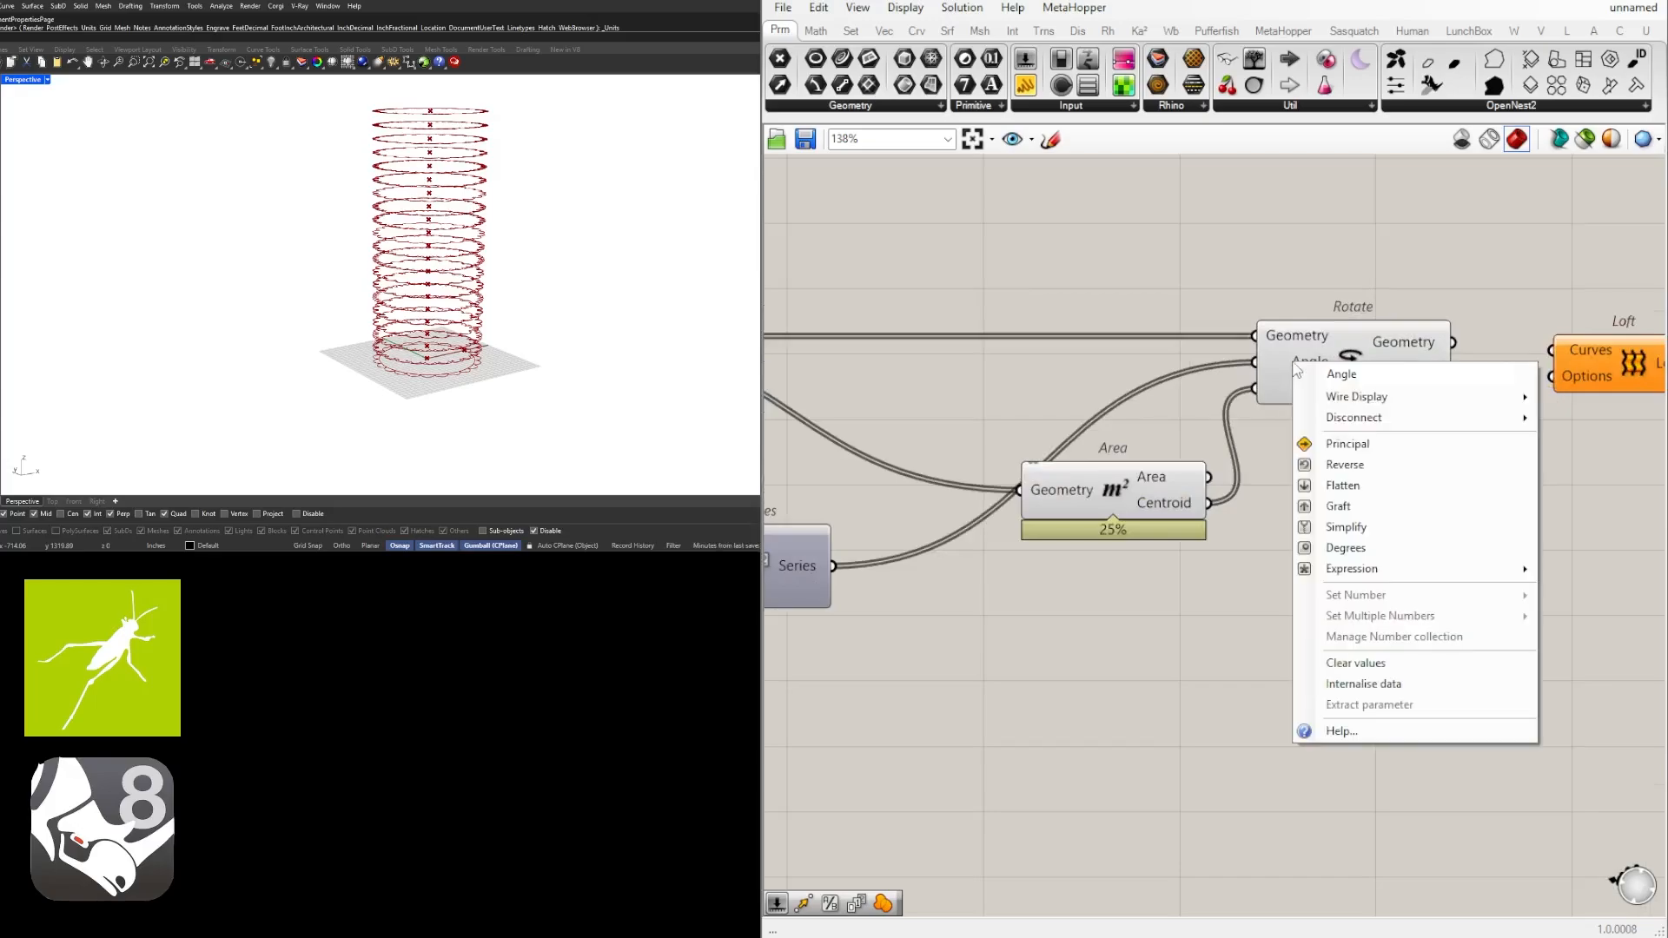
pyautogui.click(1338, 547)
pyautogui.scroll(-2, 1363, 678)
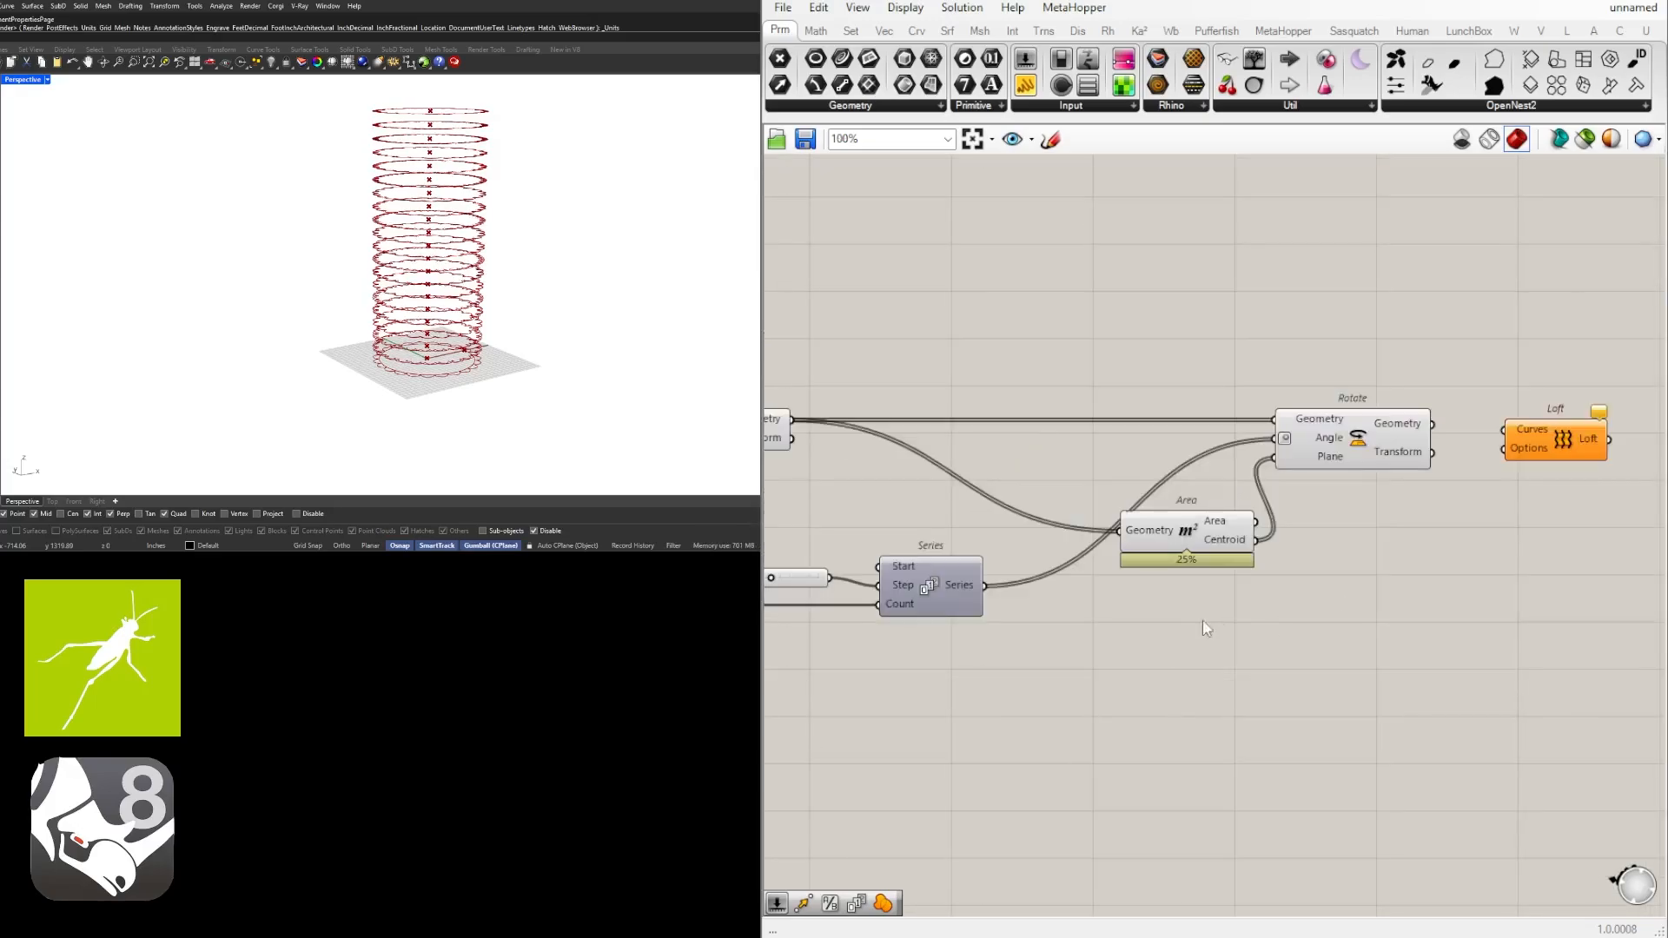
# Turn off the preview of the Move component so its unrotated outlines are hidden.
pyautogui.moveTo(1203, 622); pyautogui.dragTo(1375, 549, button='right')
pyautogui.scroll(6, 59, 199)
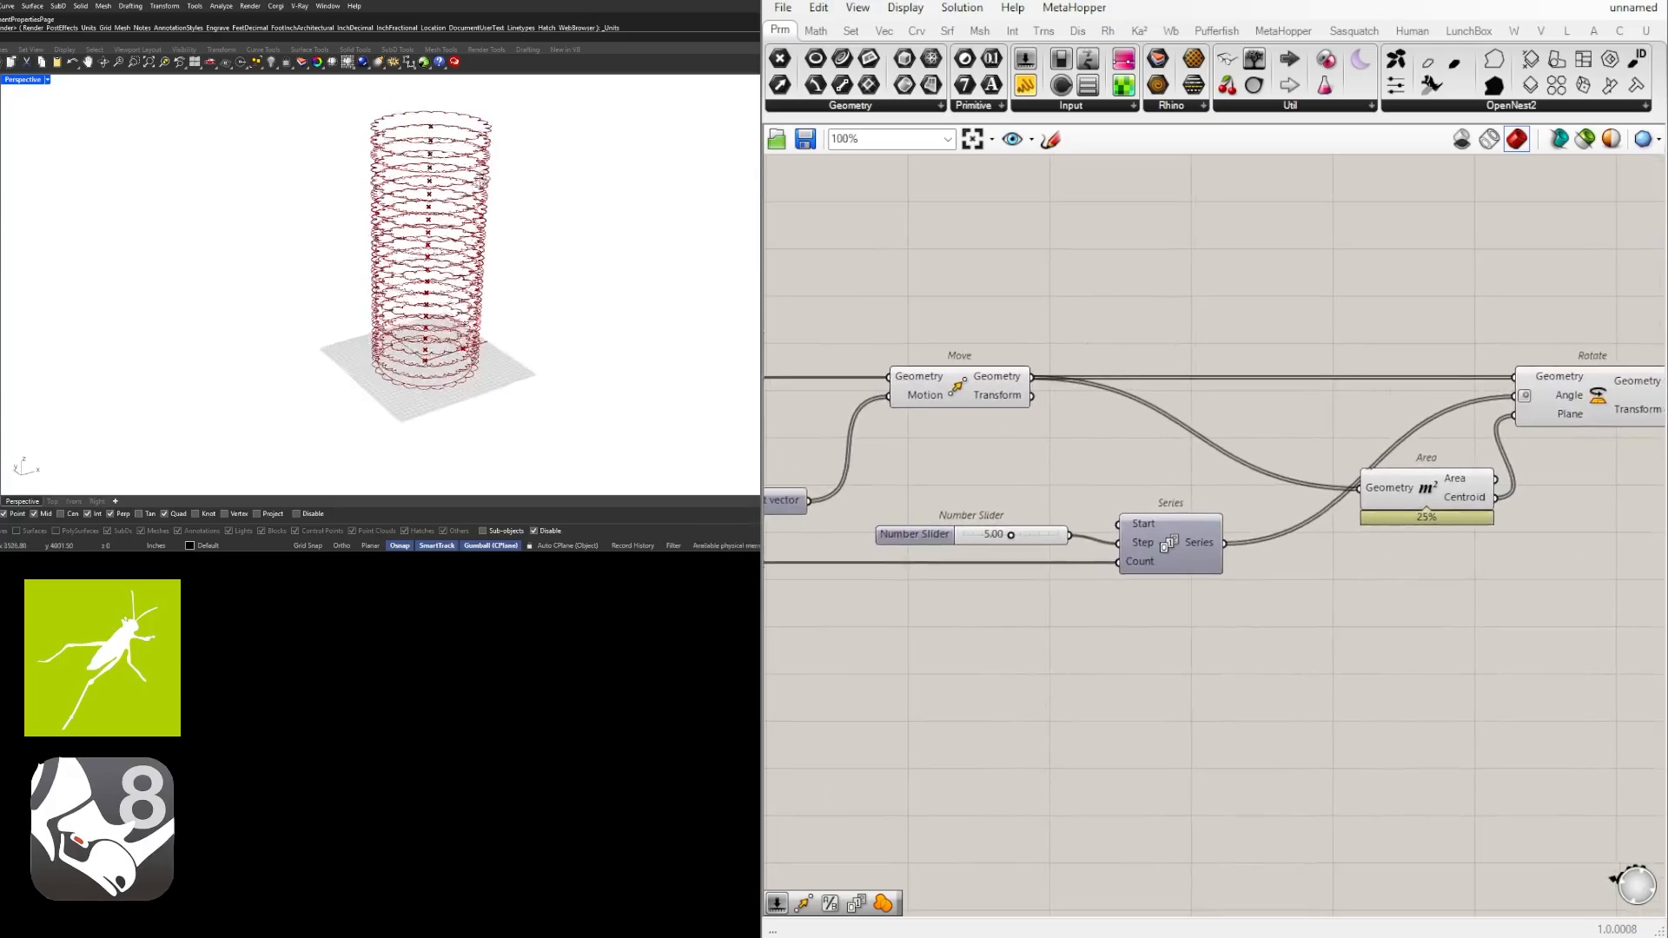
pyautogui.moveTo(1080, 442); pyautogui.dragTo(1330, 427, button='right')
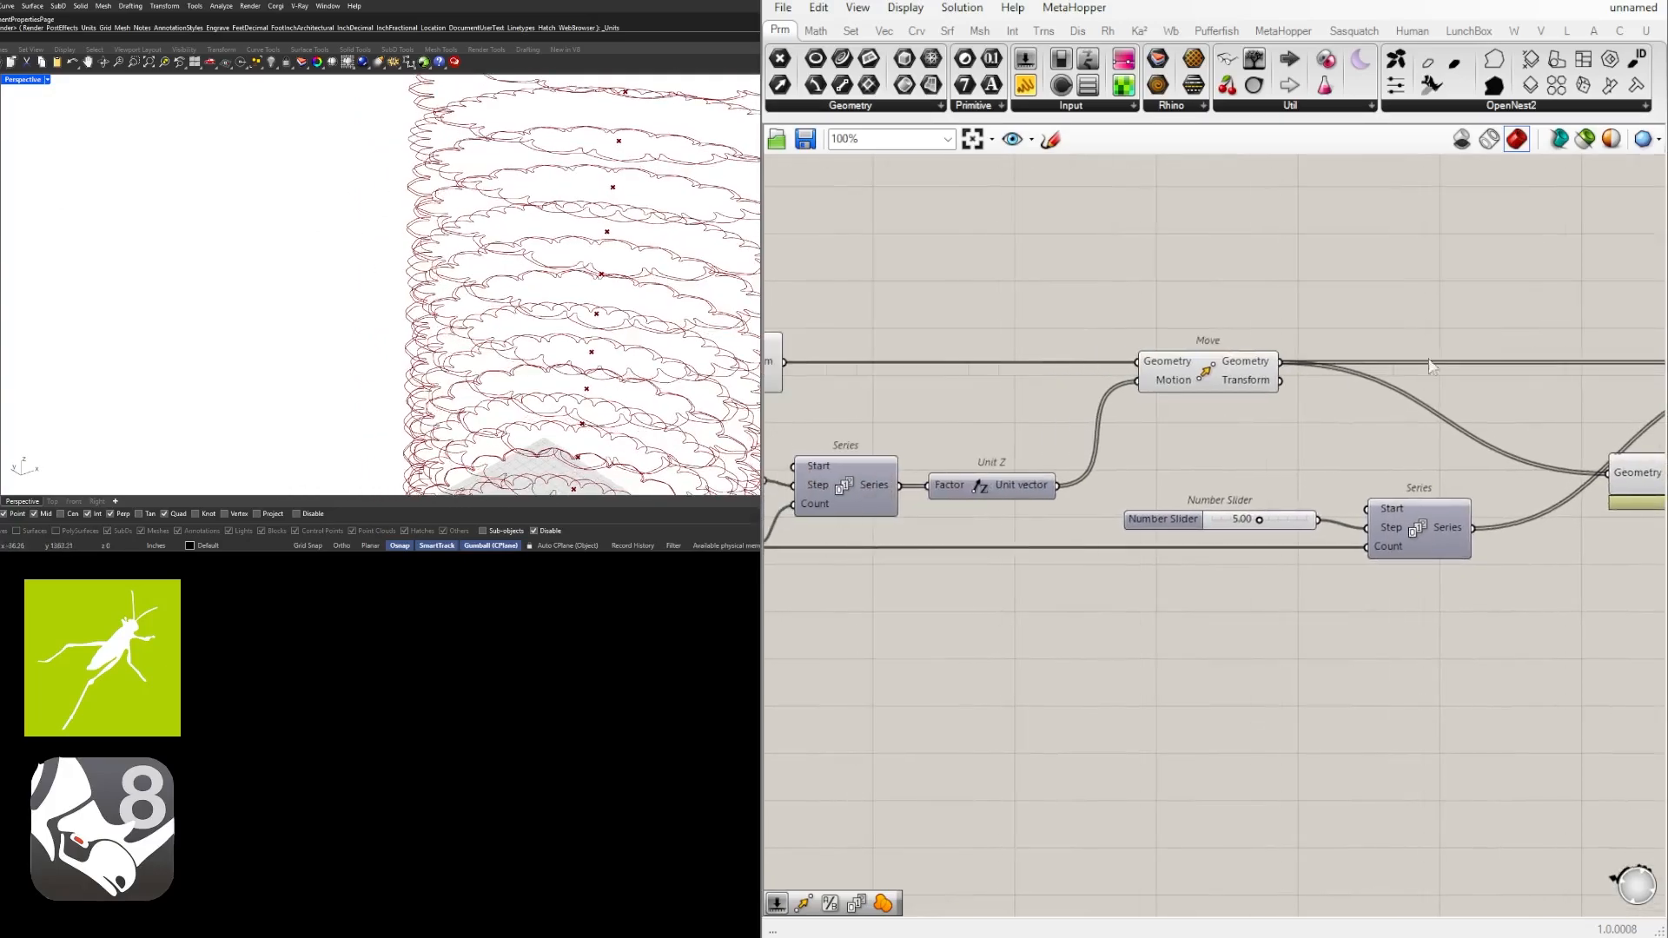
pyautogui.moveTo(1329, 428); pyautogui.dragTo(1261, 311)
pyautogui.middleClick(1209, 336)
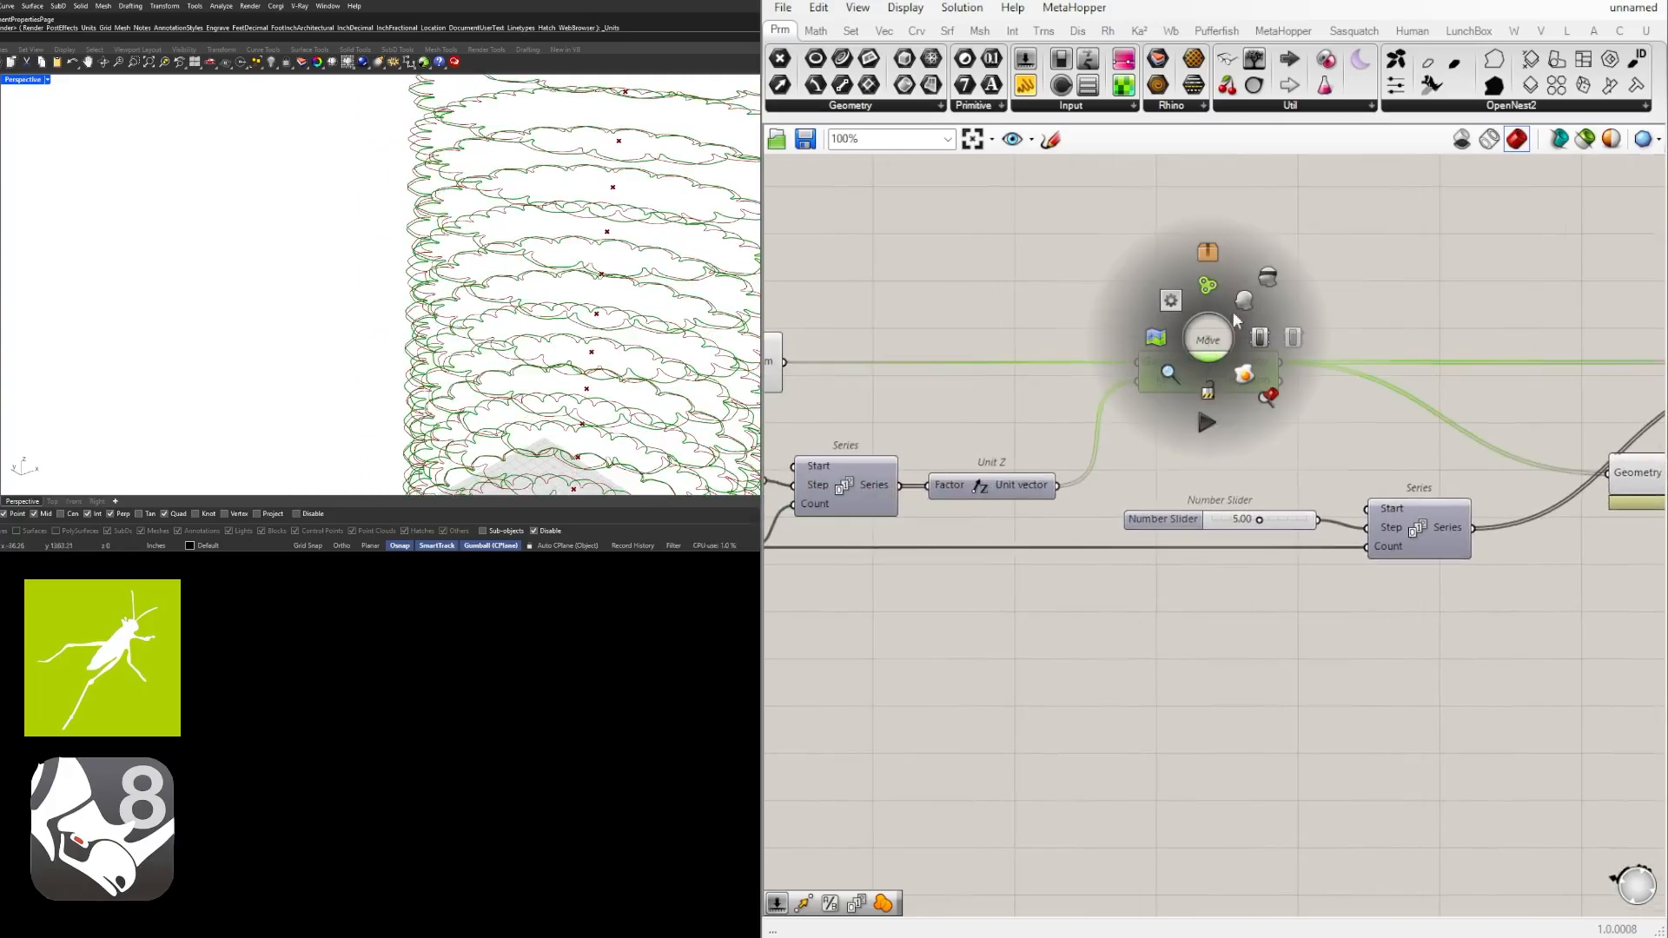
pyautogui.click(1268, 282)
# Wire Rotate's Geometry output into Loft's Curves input and position Loft beside Rotate.
pyautogui.moveTo(1446, 300); pyautogui.dragTo(1123, 314, button='right')
pyautogui.scroll(-3, 1123, 315)
pyautogui.scroll(2, 1392, 390)
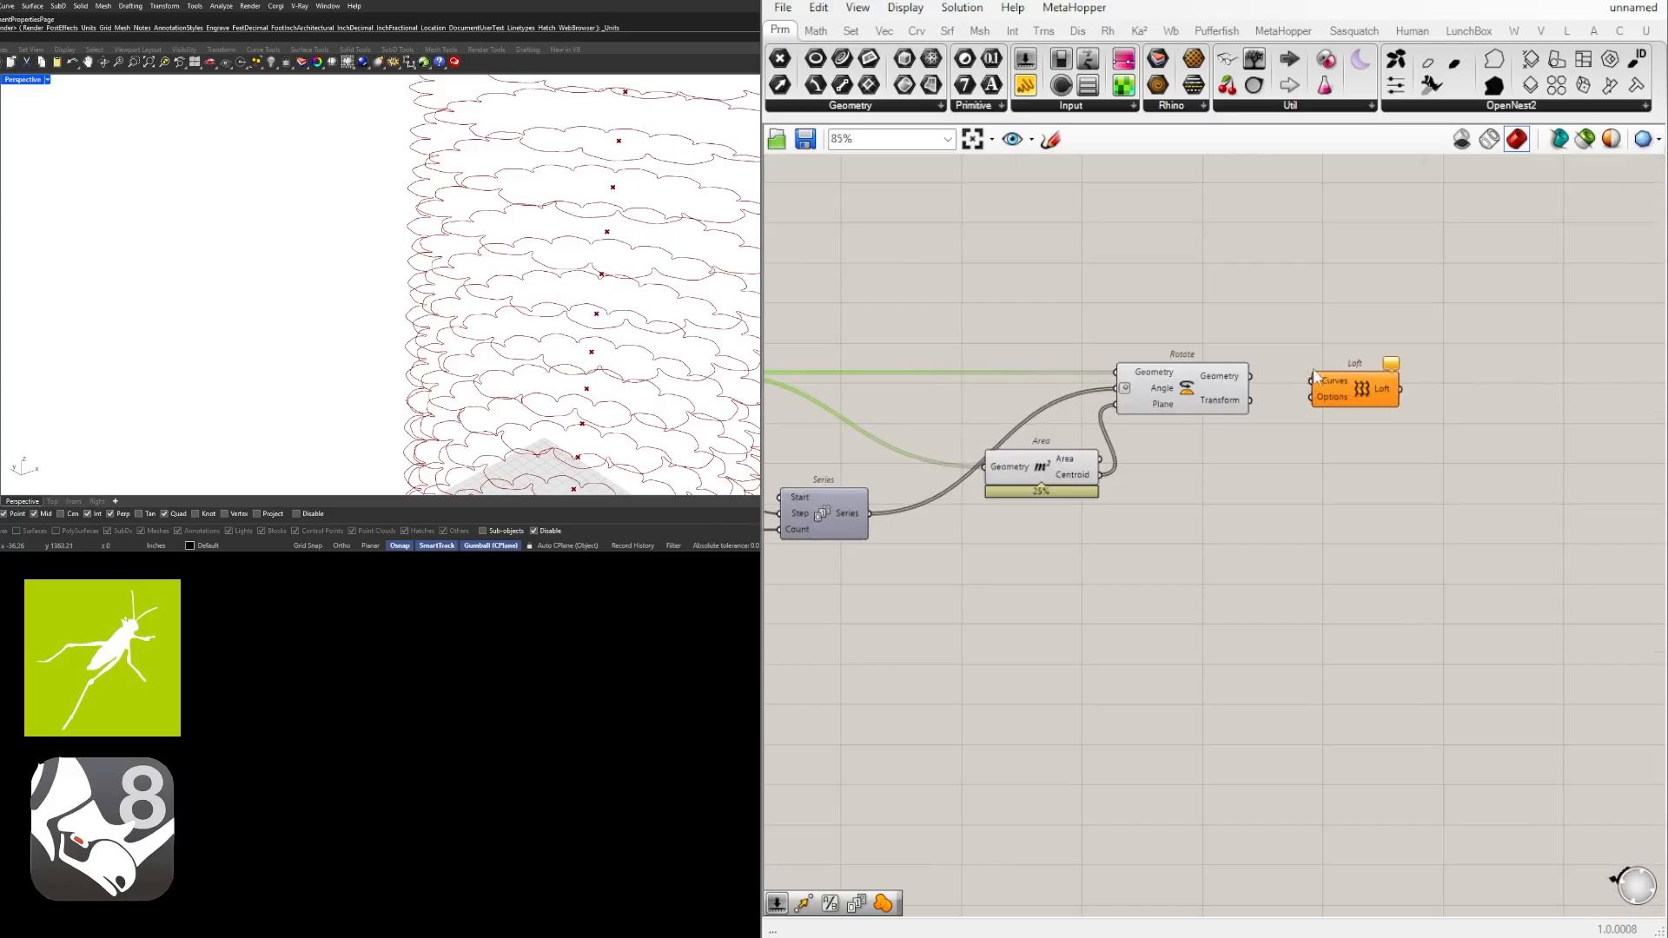
pyautogui.click(1193, 374)
pyautogui.moveTo(1347, 397); pyautogui.dragTo(1389, 387)
pyautogui.click(1374, 352)
pyautogui.moveTo(1186, 404); pyautogui.dragTo(1305, 383, button='right')
# Raise the rotation Series' step slider to 10.00 and inspect the twisted loft in the Rhino viewport.
pyautogui.scroll(-3, 1305, 383)
pyautogui.scroll(-5, 511, 326)
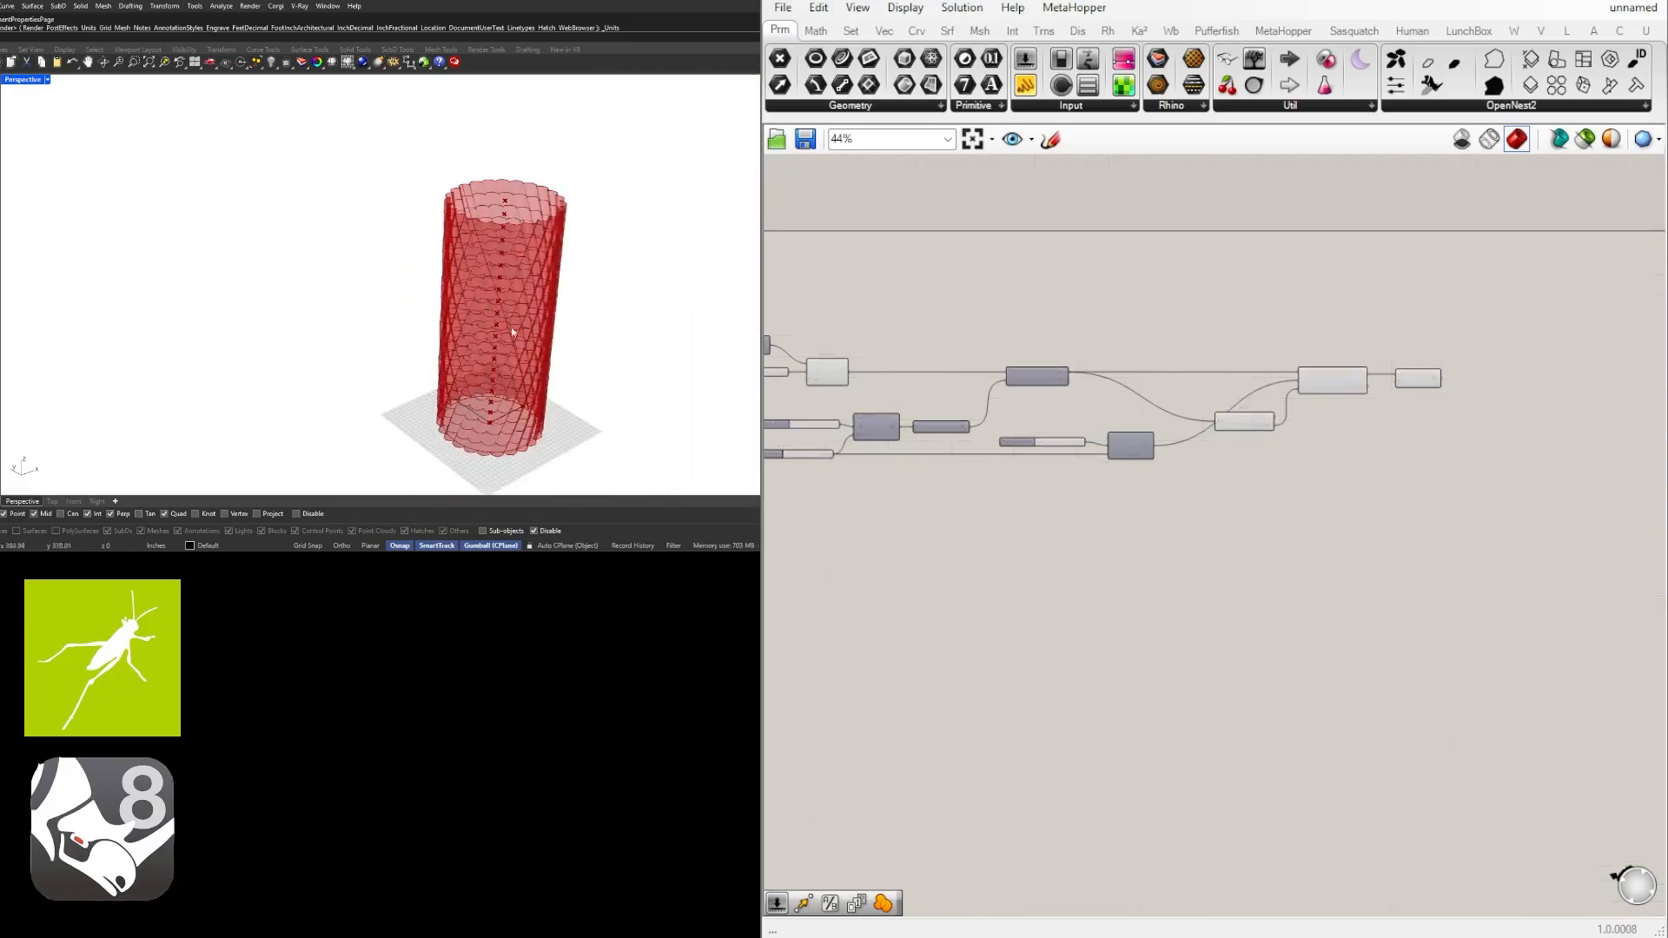
pyautogui.scroll(2, 544, 264)
pyautogui.scroll(8, 1303, 461)
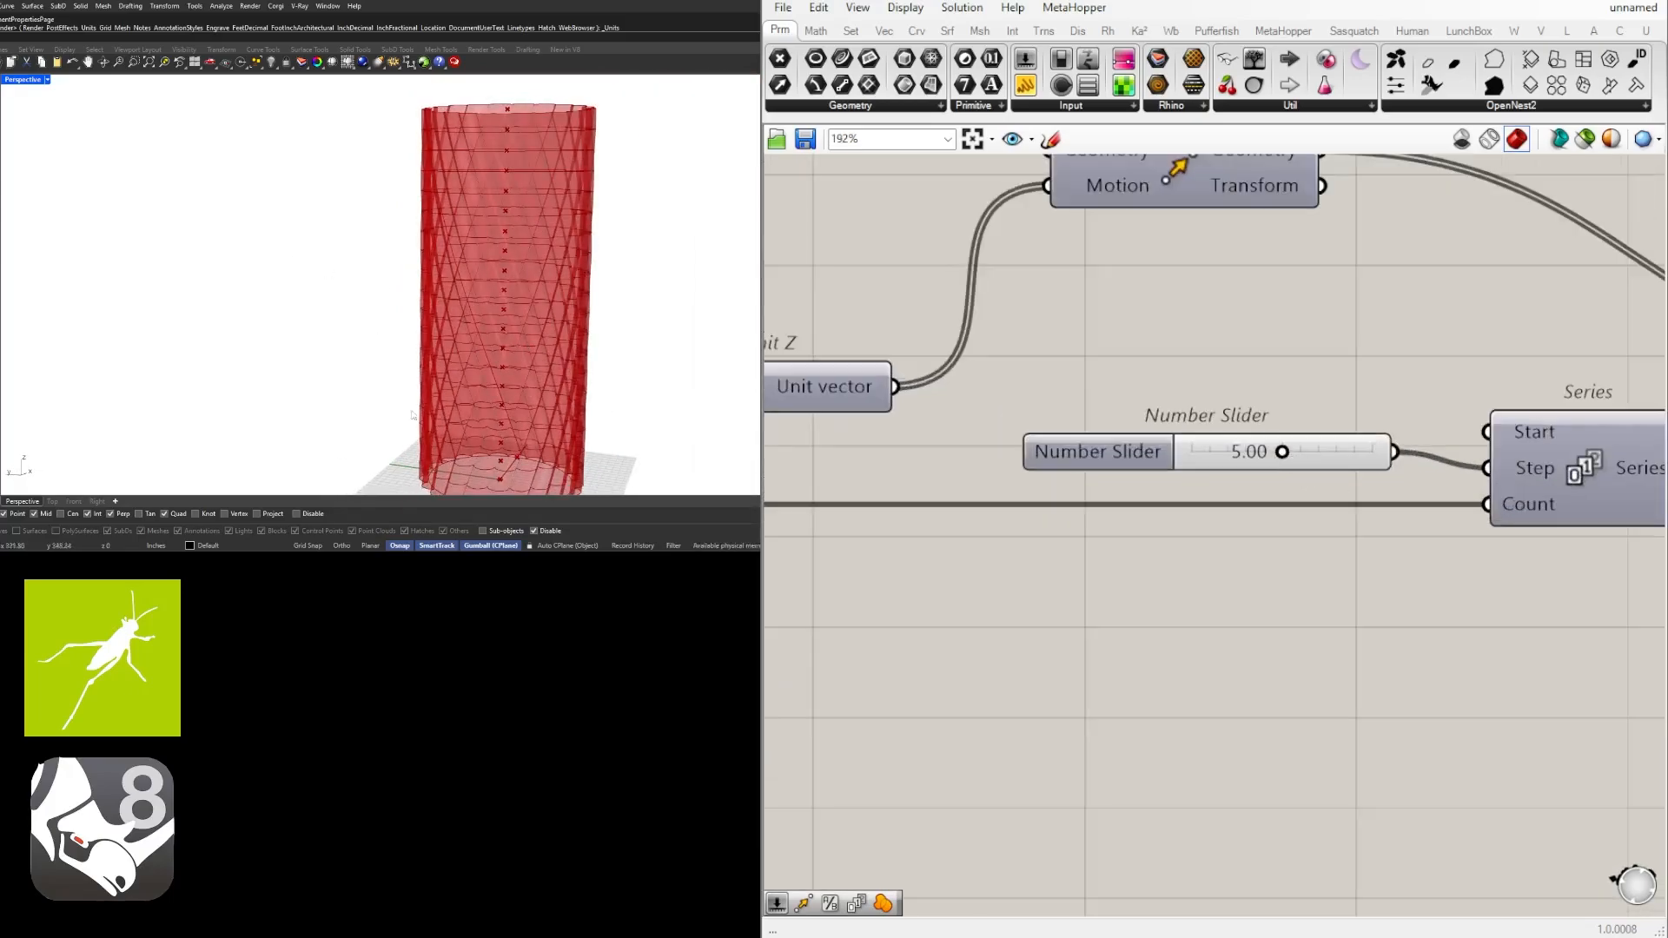
pyautogui.scroll(4, 1275, 452)
pyautogui.moveTo(1184, 455); pyautogui.dragTo(1514, 453)
pyautogui.click(1060, 446)
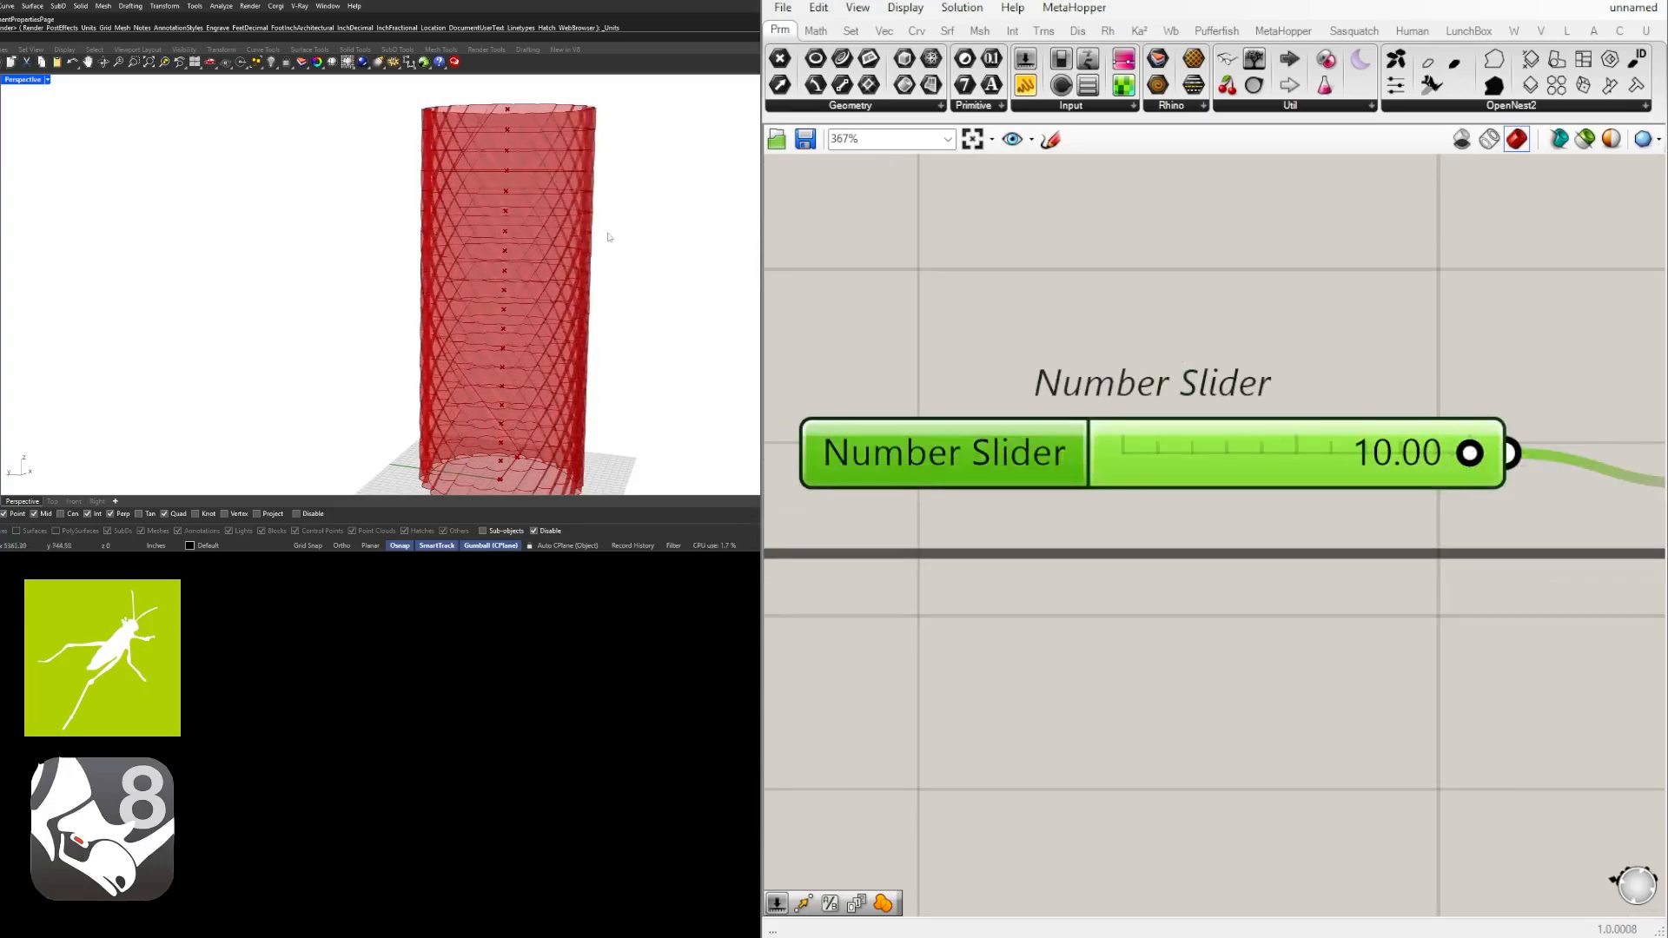
pyautogui.scroll(-4, 611, 238)
pyautogui.moveTo(612, 243)
pyautogui.mouseDown(button='right')
pyautogui.moveTo(629, 301)
pyautogui.moveTo(639, 245)
pyautogui.mouseUp(button='right')
pyautogui.scroll(4, 577, 269)
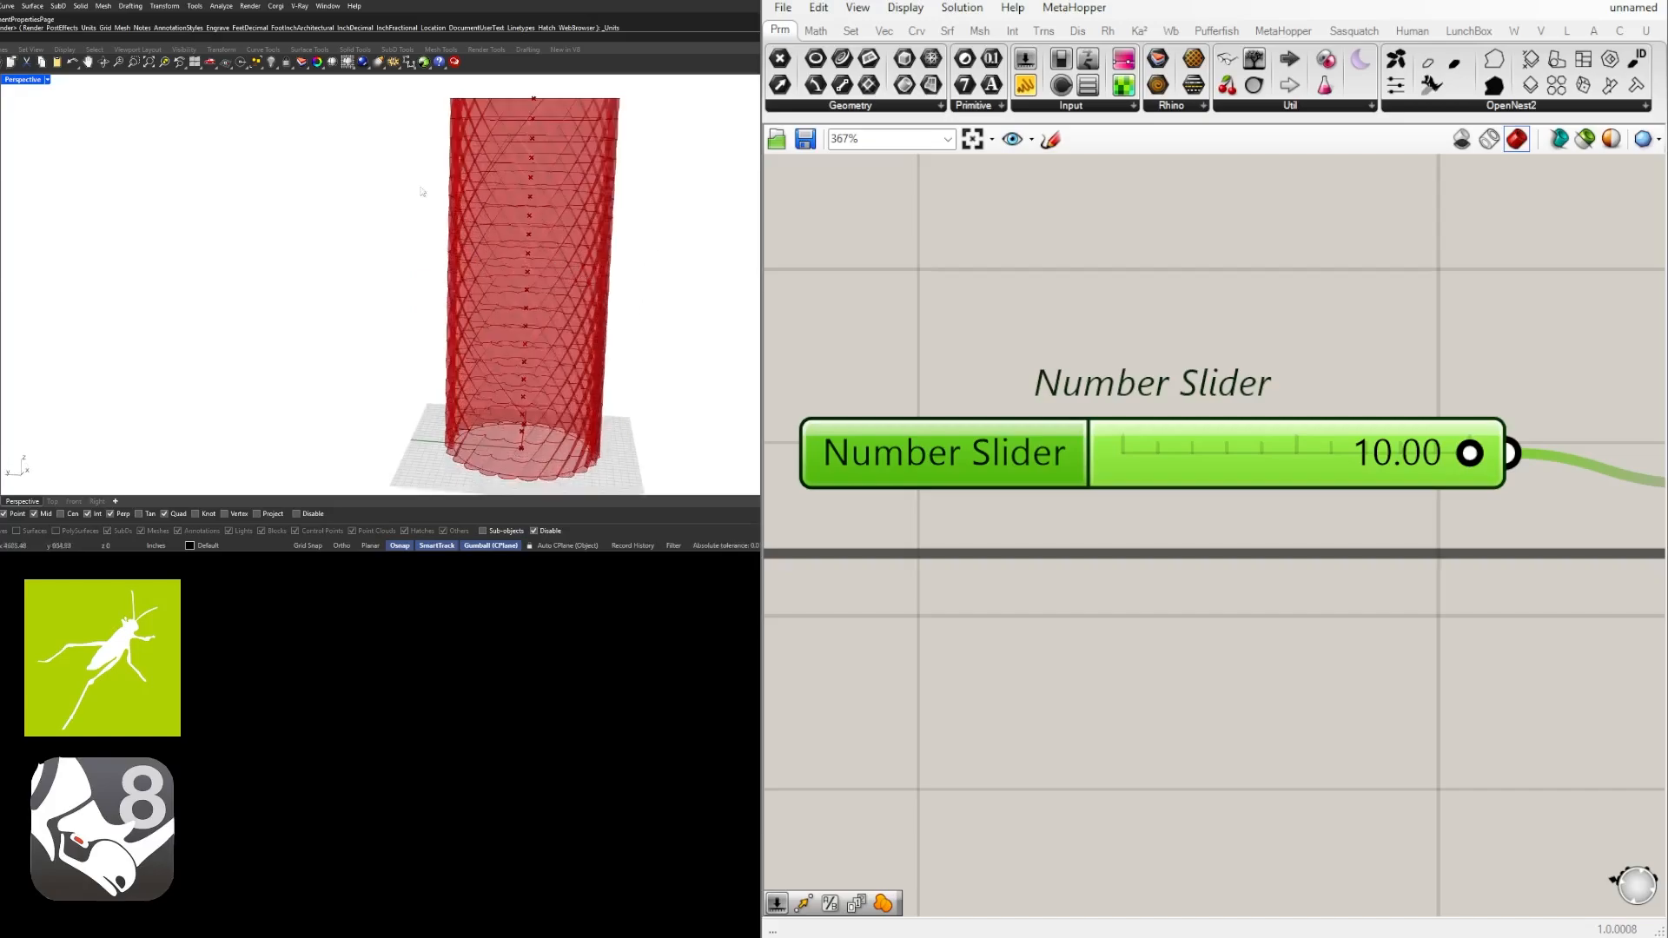
pyautogui.moveTo(423, 192); pyautogui.dragTo(438, 244, button='right')
# Move the Area component next to Move, above the rotation Series, to tidy the wires.
pyautogui.scroll(-2, 1158, 424)
pyautogui.scroll(-3, 1160, 427)
pyautogui.moveTo(1634, 578); pyautogui.dragTo(1199, 597, button='right')
pyautogui.click(1264, 608)
pyautogui.scroll(-4, 1294, 595)
pyautogui.moveTo(1387, 549); pyautogui.dragTo(1199, 586, button='right')
pyautogui.moveTo(1181, 519); pyautogui.dragTo(982, 462)
pyautogui.click(945, 379)
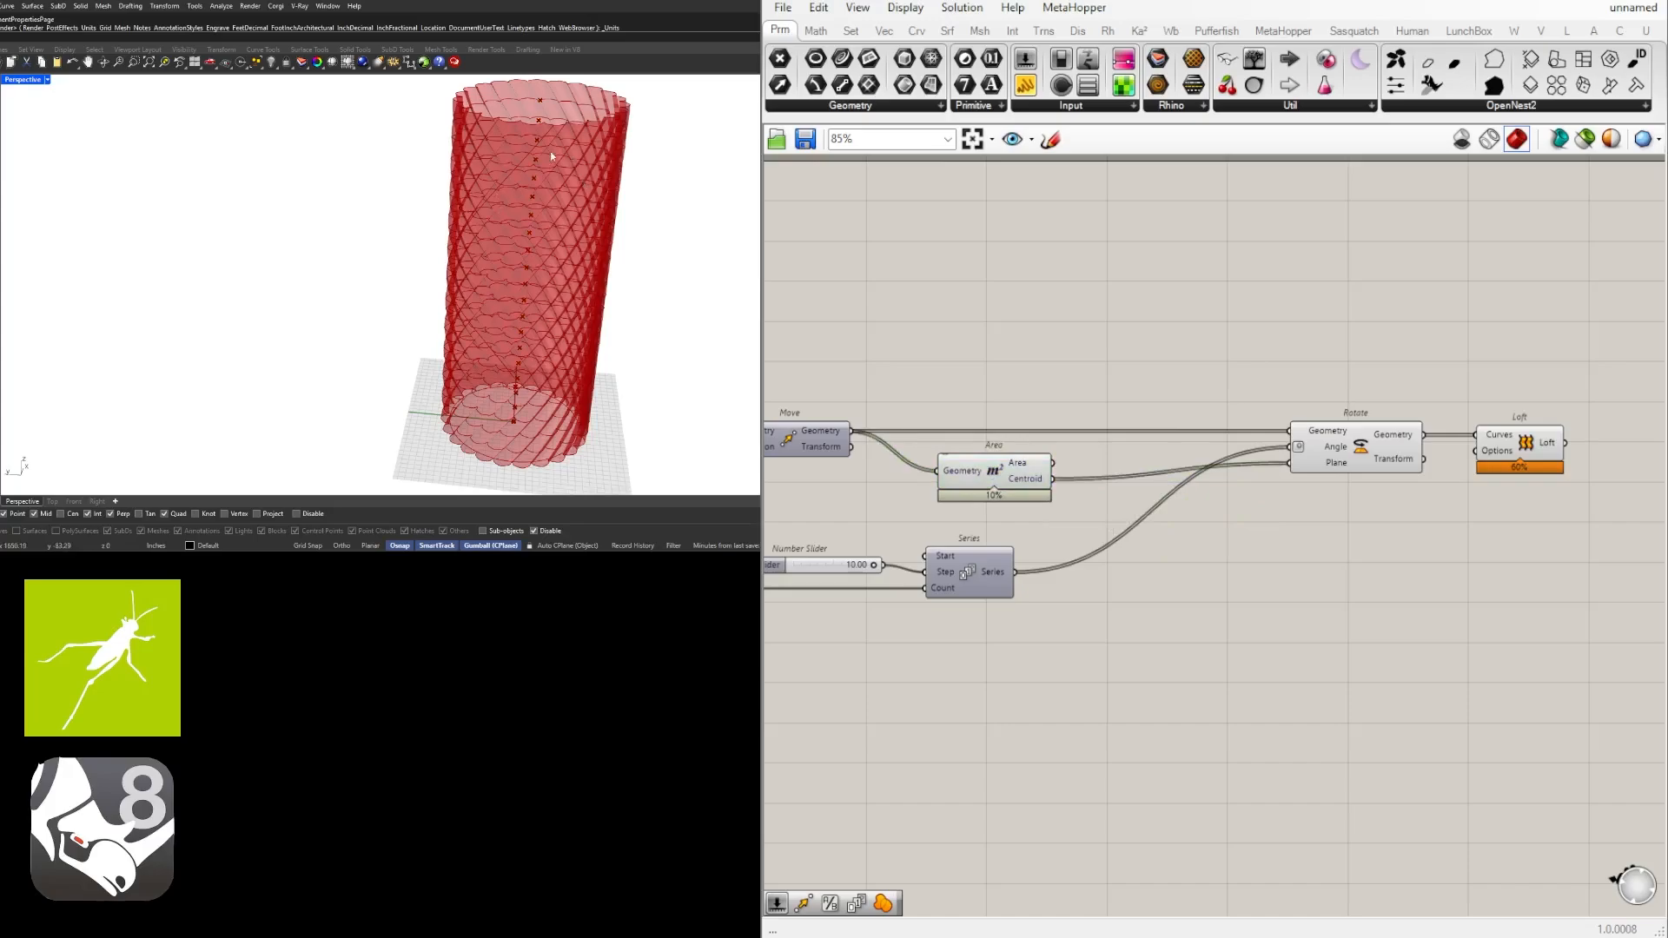
# Add a Custom Preview component and place it after Loft.
pyautogui.moveTo(603, 239); pyautogui.dragTo(435, 241, button='right')
pyautogui.moveTo(1442, 459); pyautogui.dragTo(1310, 457, button='right')
pyautogui.moveTo(1416, 444); pyautogui.dragTo(1401, 445)
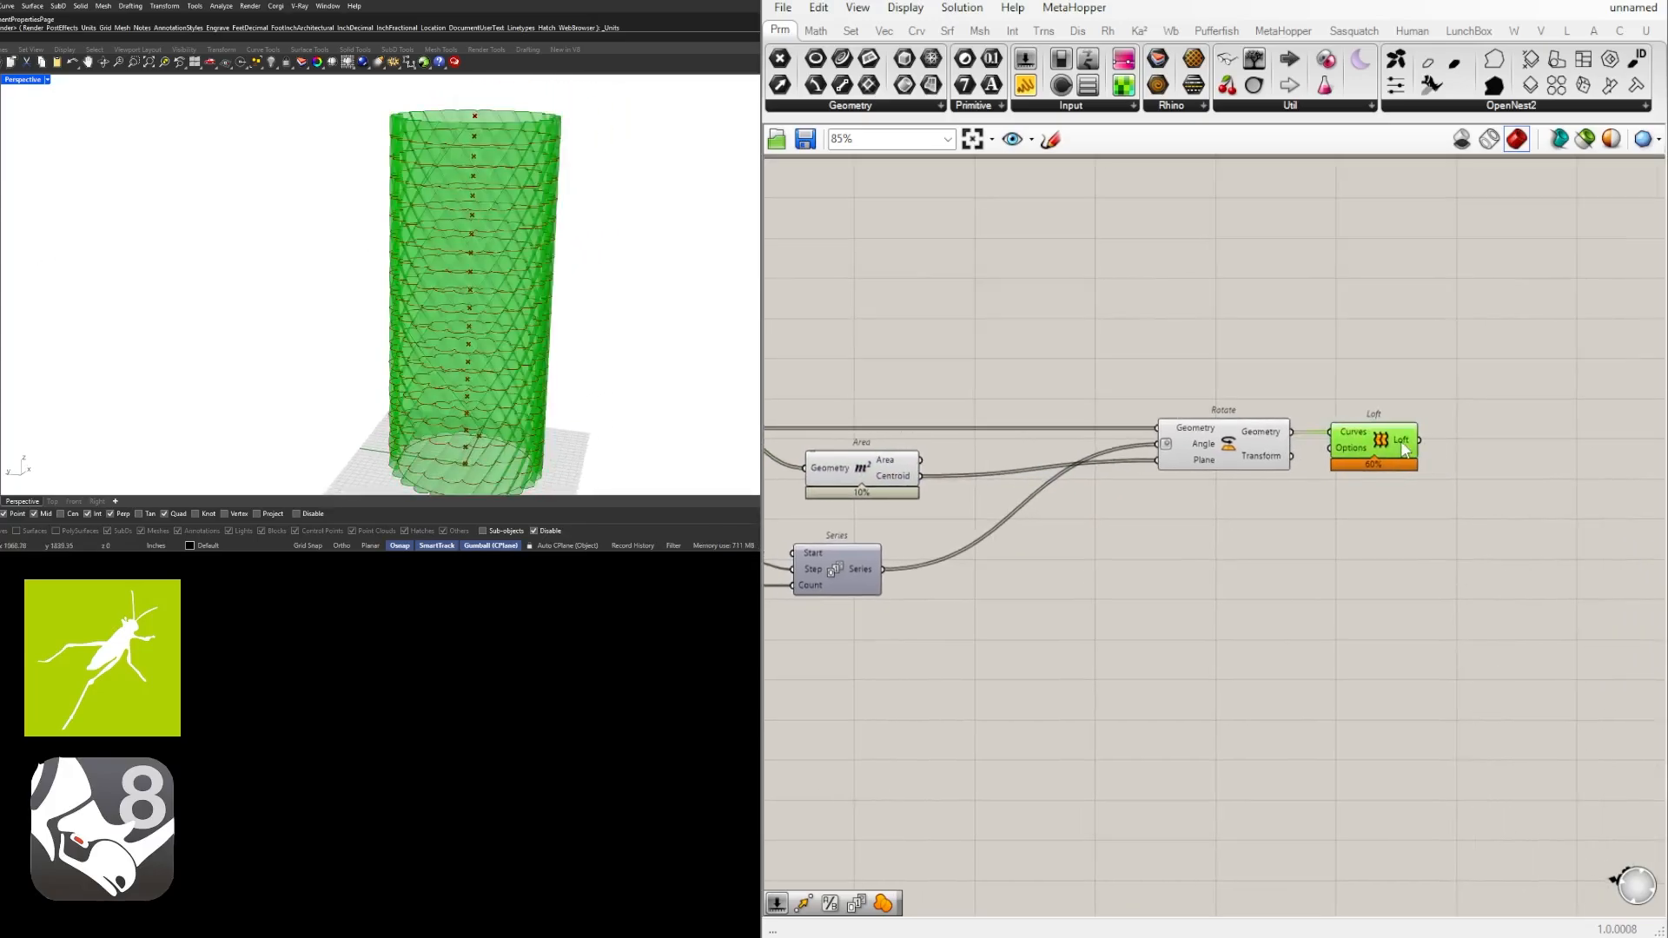
pyautogui.moveTo(1405, 449); pyautogui.dragTo(1274, 471, button='right')
pyautogui.doubleClick(1274, 471)
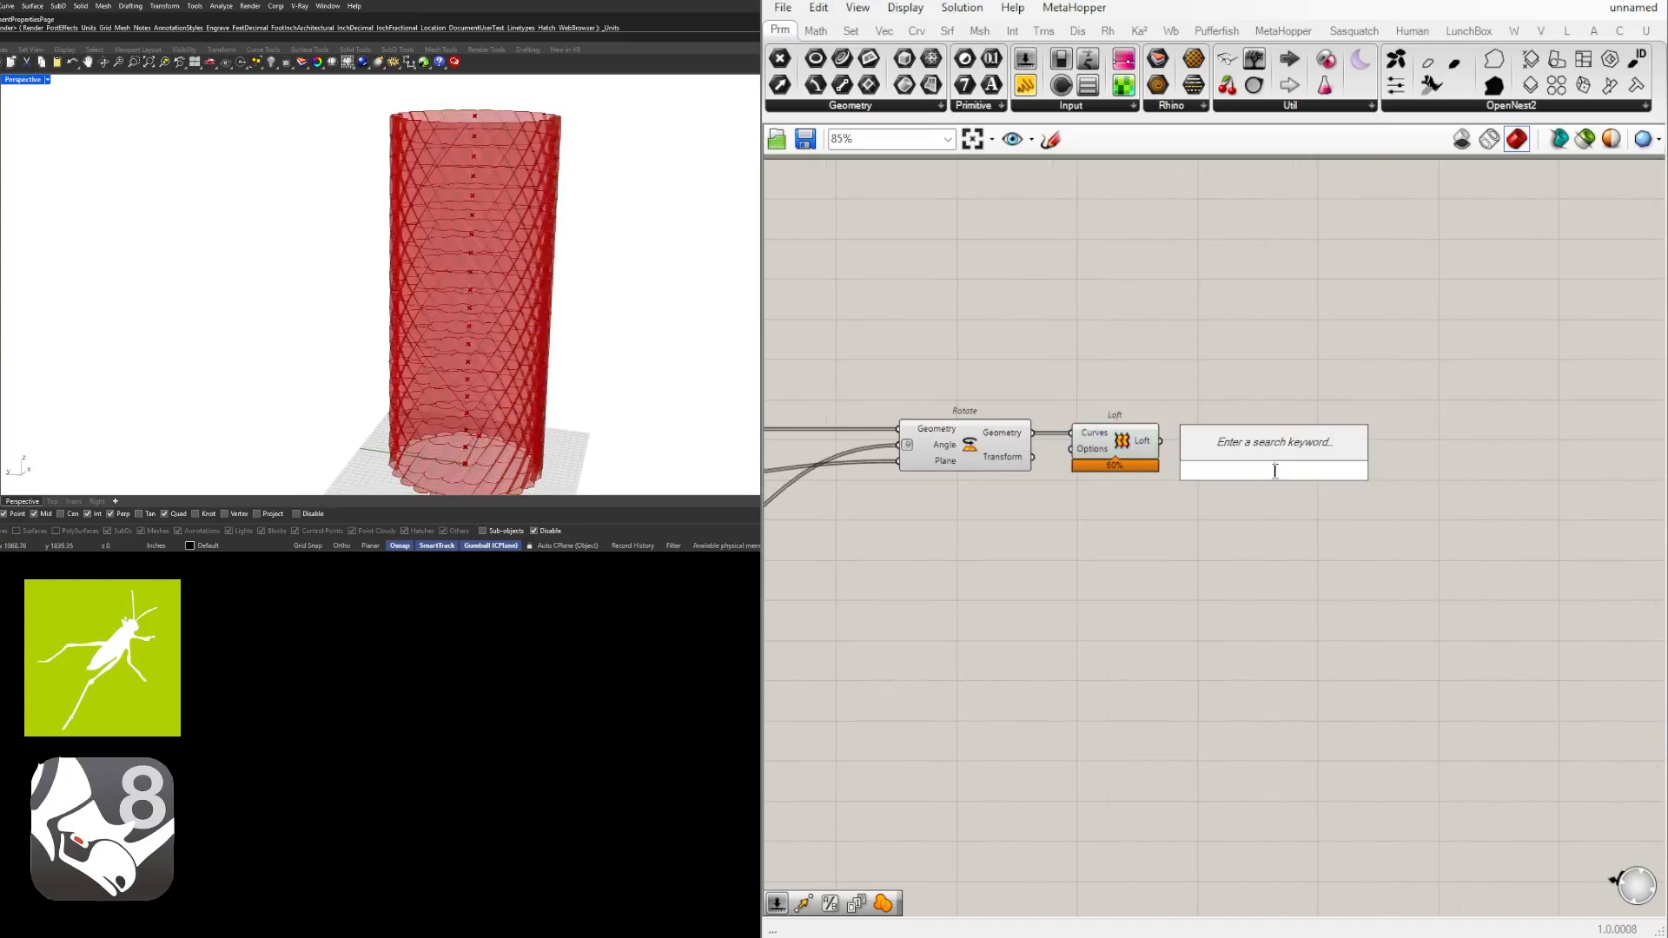
pyautogui.write('cust')
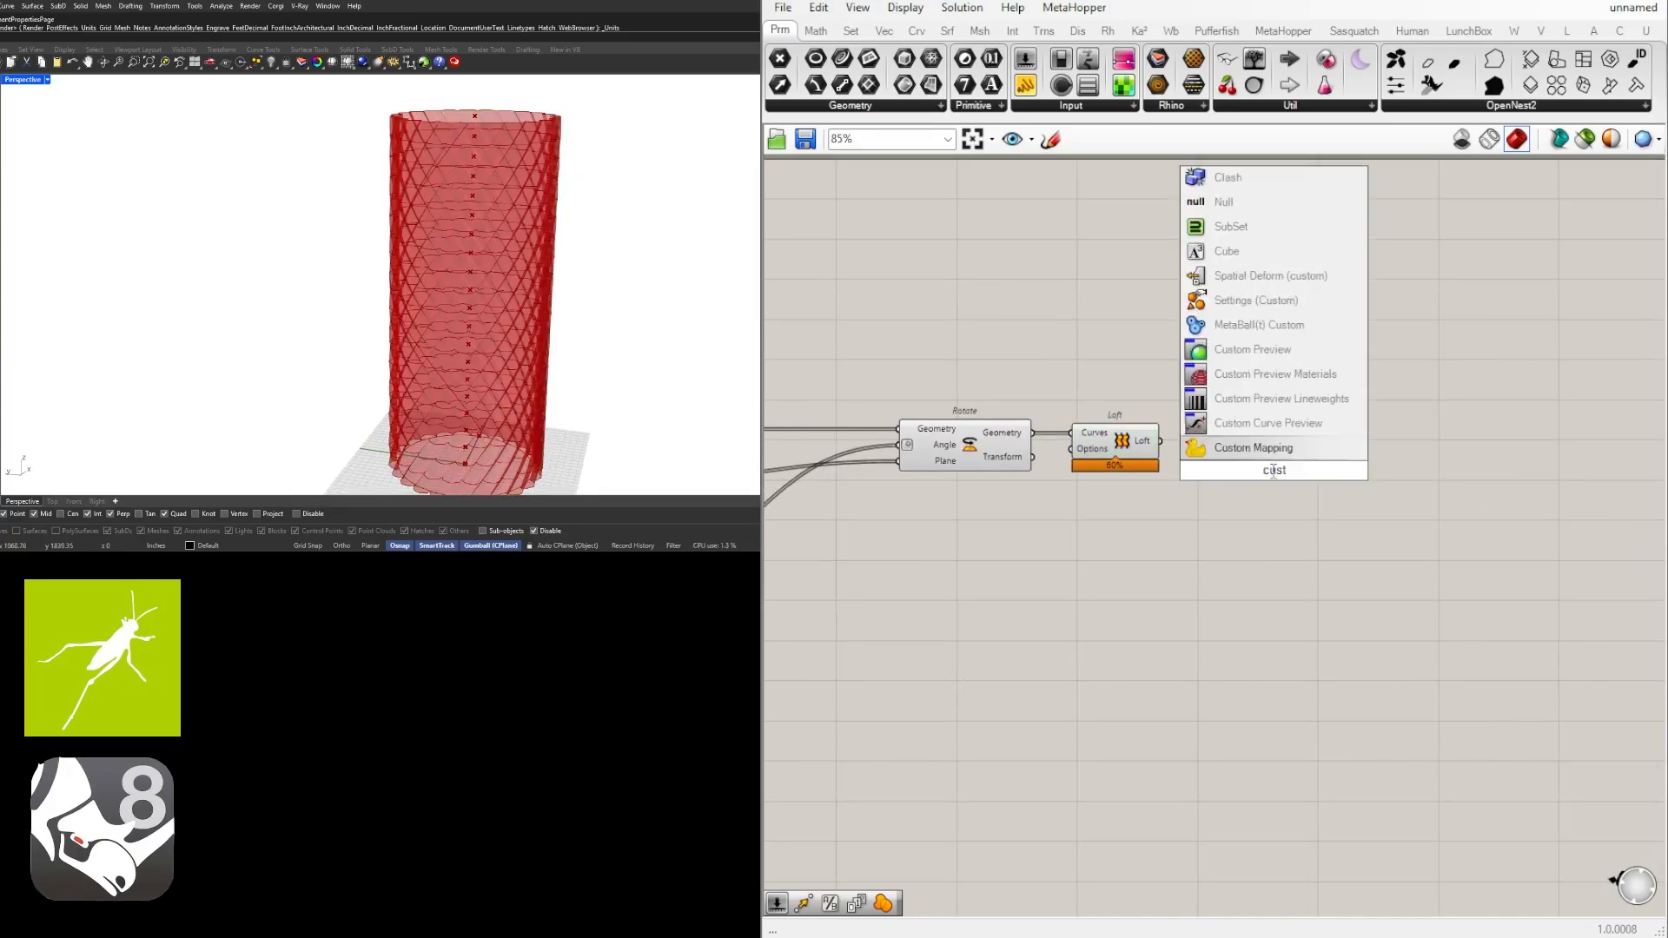
pyautogui.click(1253, 350)
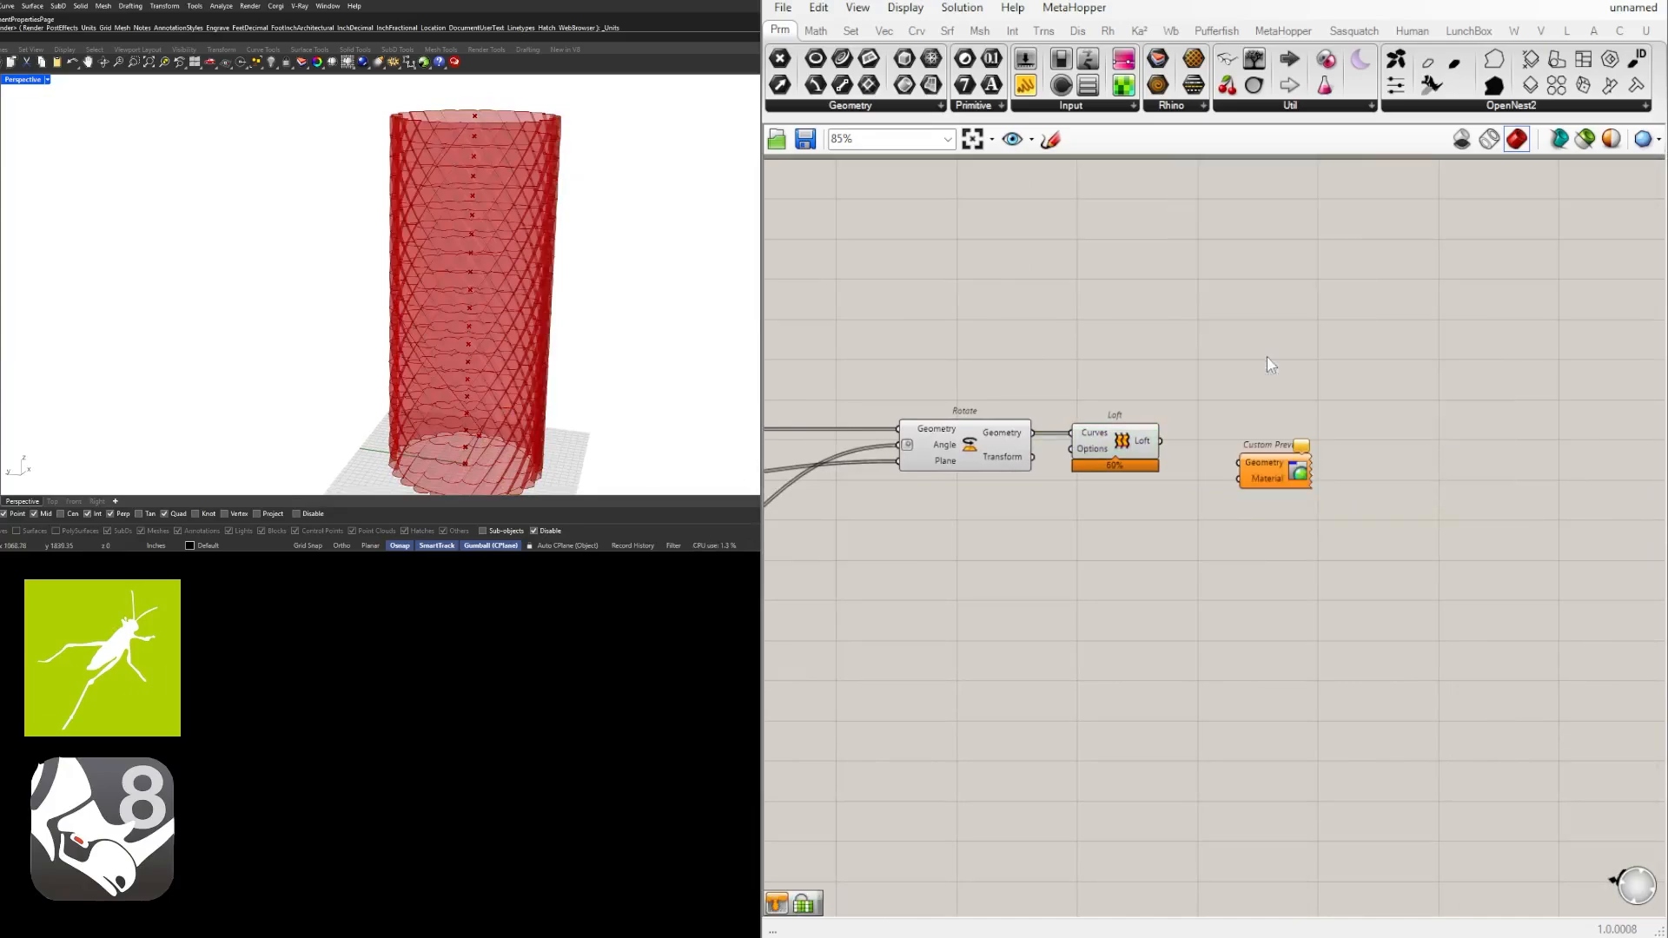
pyautogui.moveTo(1340, 446); pyautogui.dragTo(1138, 446, button='right')
pyautogui.moveTo(1137, 445); pyautogui.dragTo(1140, 453)
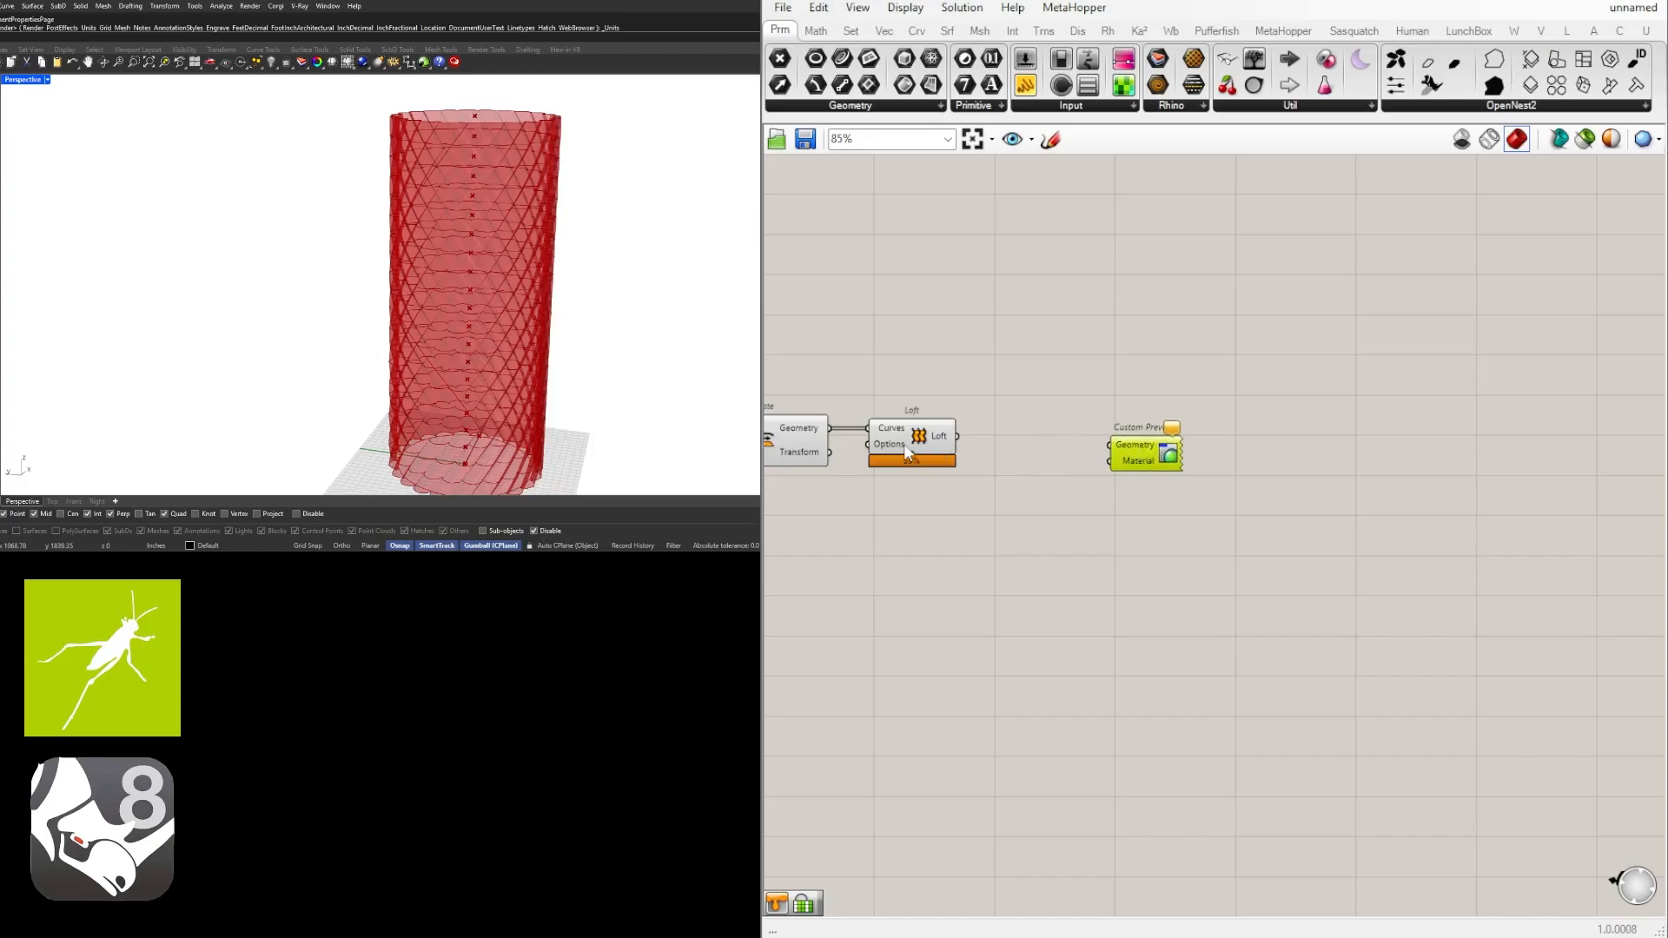
# Wire Loft into Custom Preview's Geometry input with a hidden wire display, and shift Custom Preview farther from Loft.
pyautogui.click(904, 443)
pyautogui.moveTo(957, 435); pyautogui.dragTo(1177, 447)
pyautogui.rightClick(1173, 438)
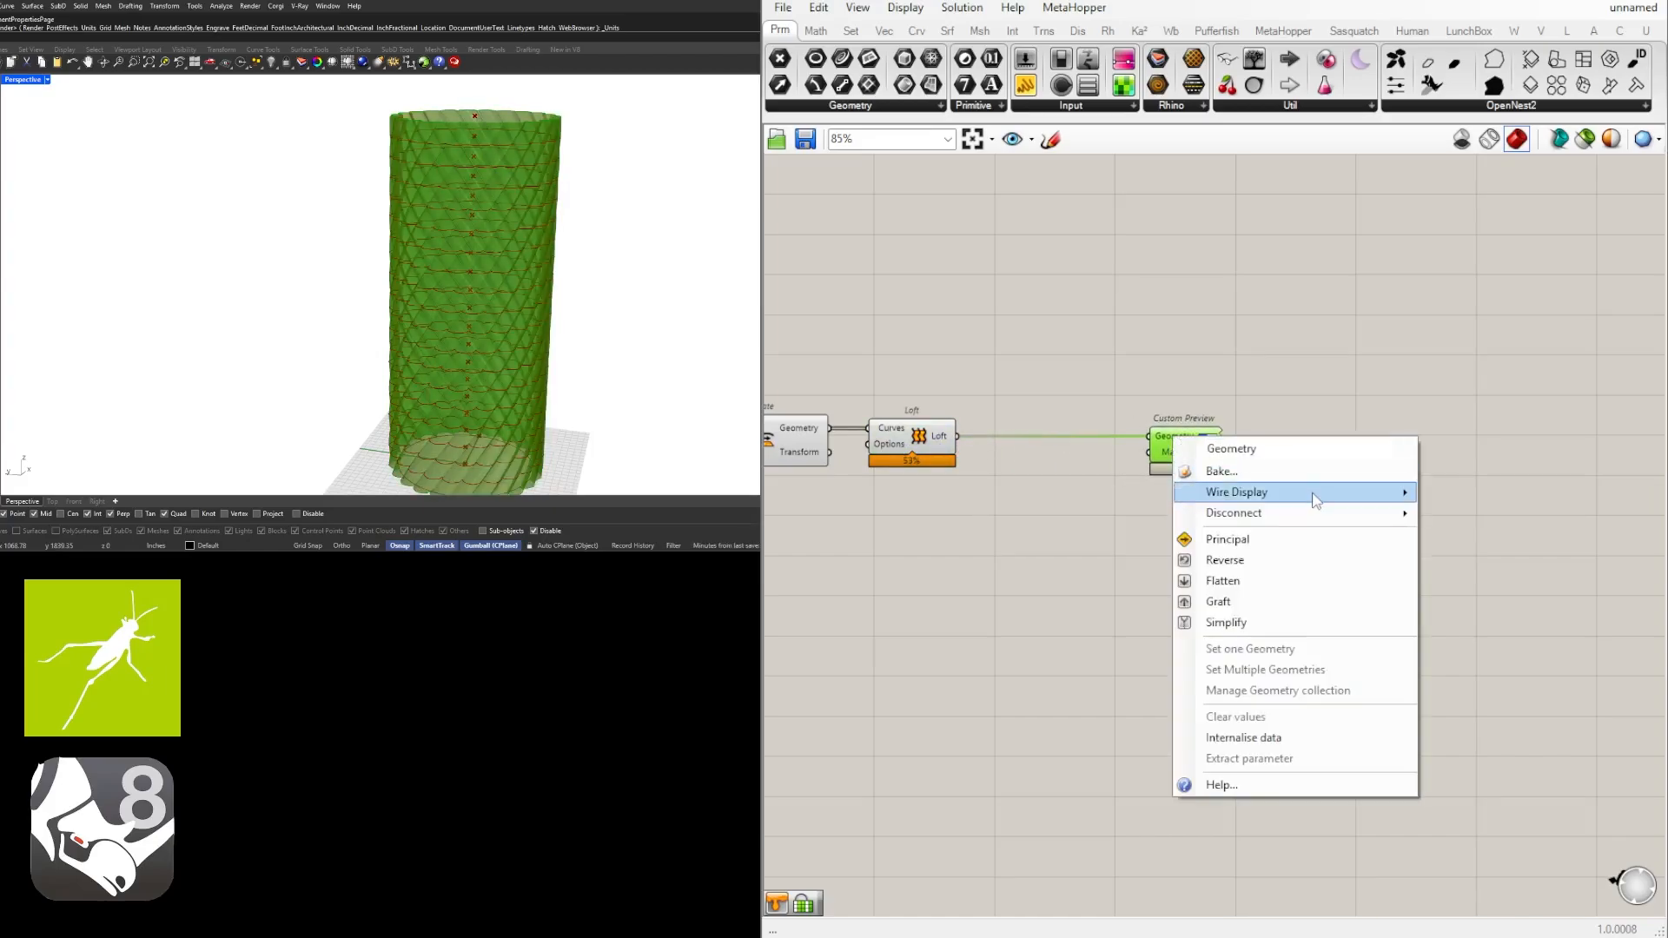
pyautogui.moveTo(1316, 500)
pyautogui.click(1477, 536)
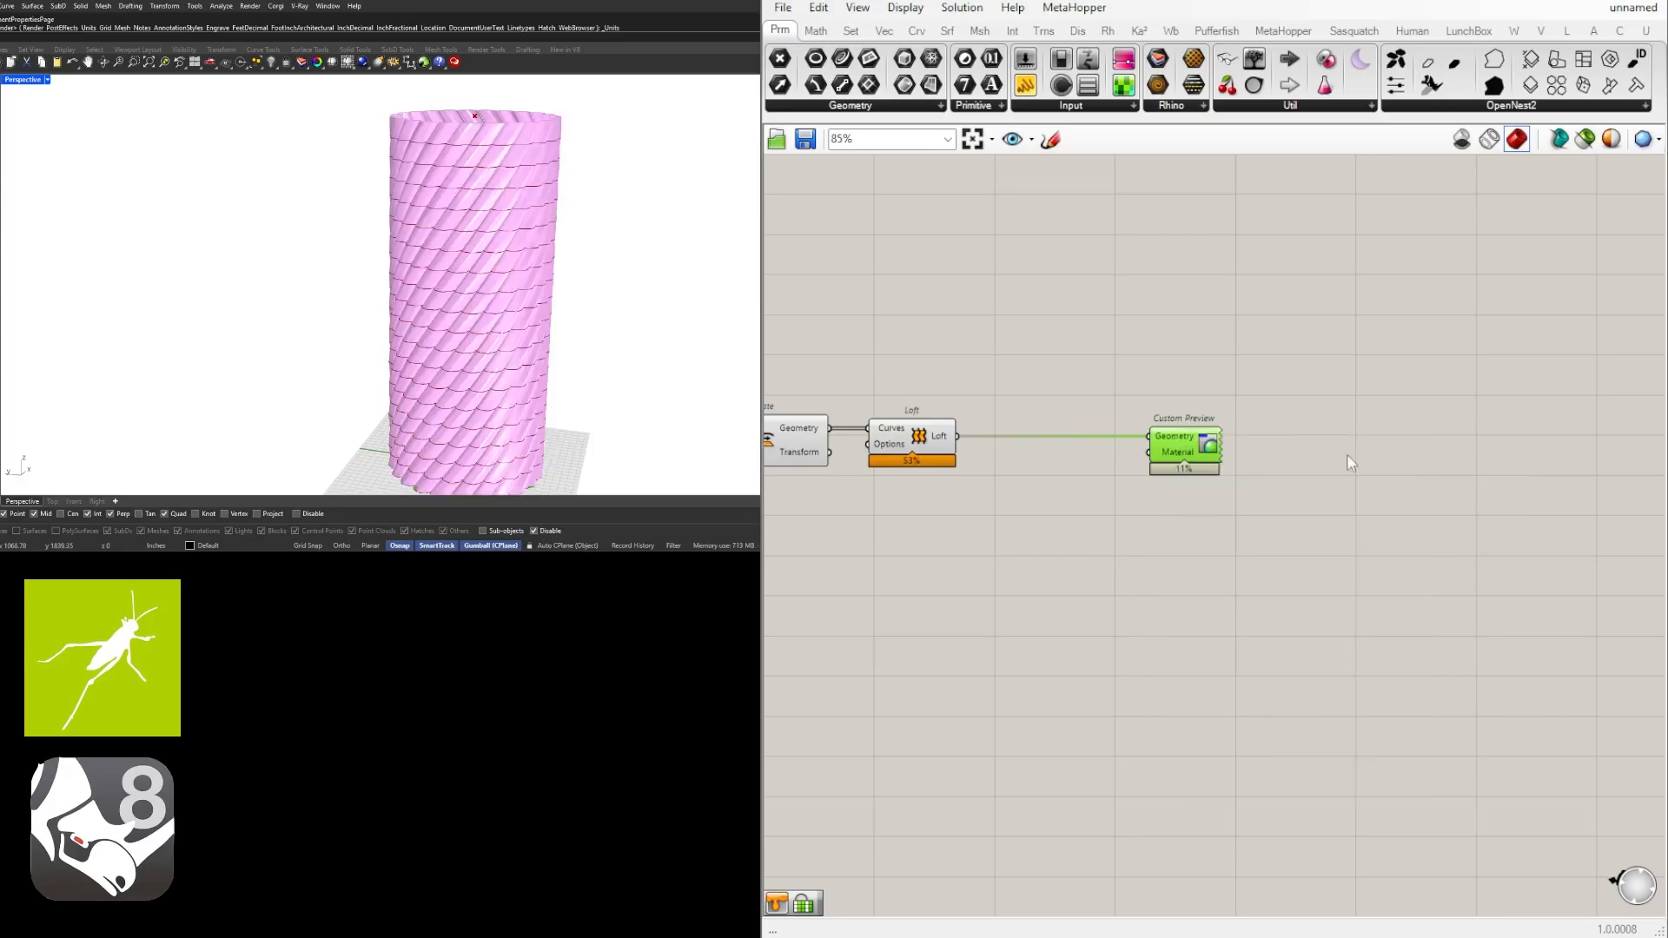
pyautogui.moveTo(1198, 449); pyautogui.dragTo(1252, 459)
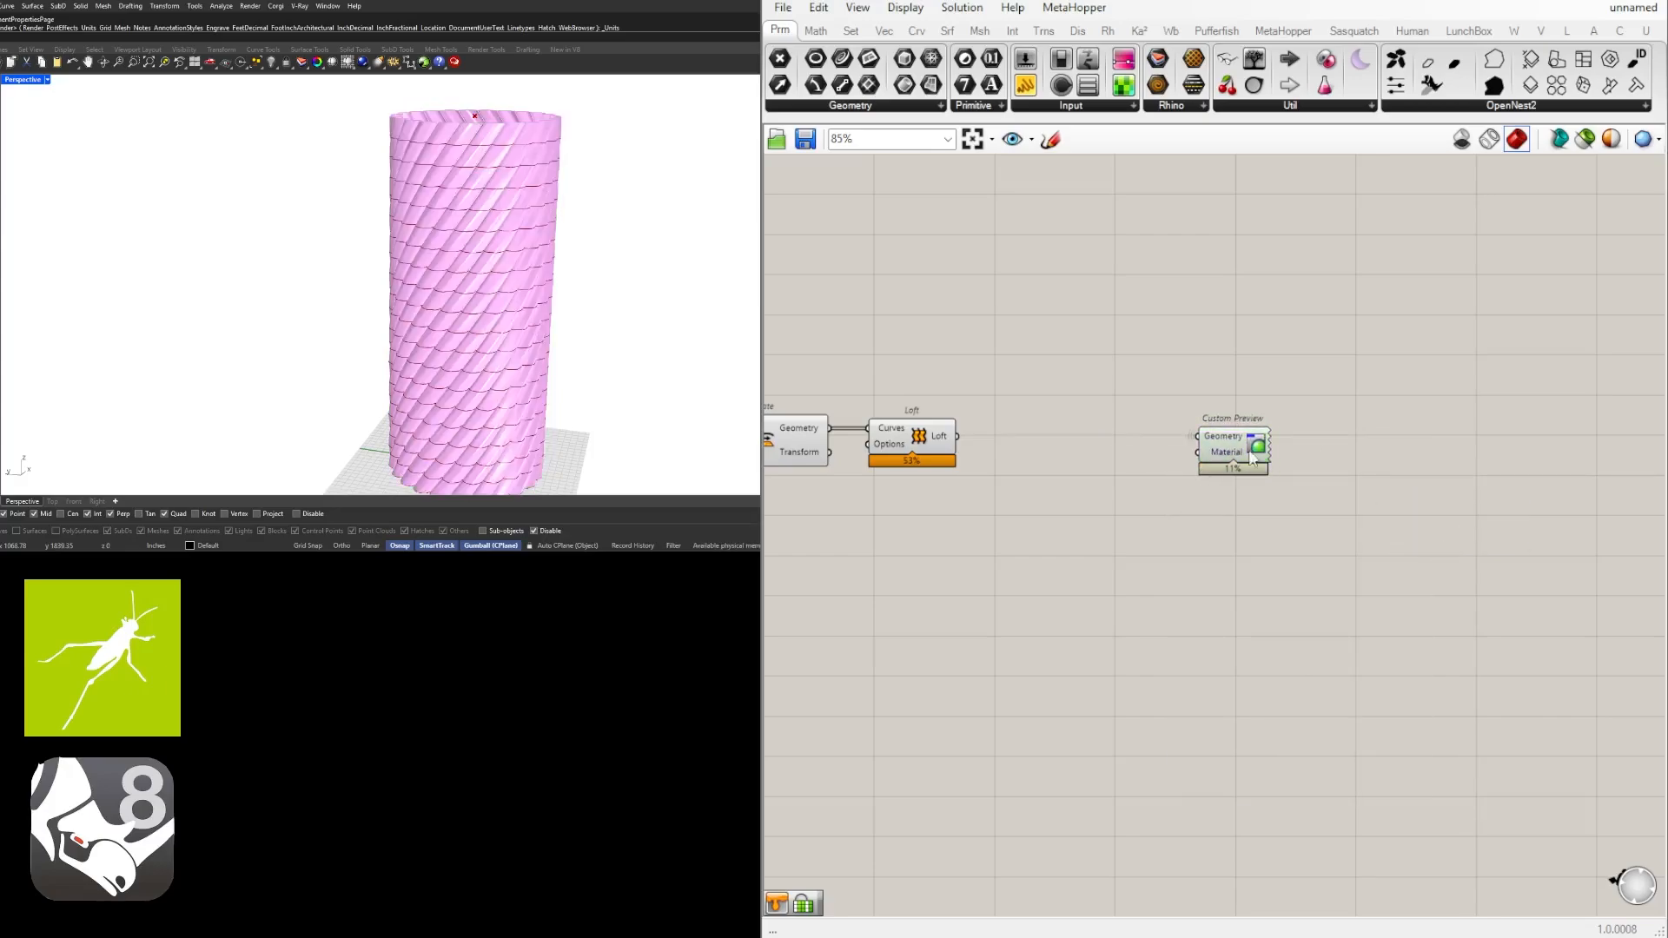
# Add a Colour Swatch and wire it into Custom Preview's Material input.
pyautogui.doubleClick(1107, 510)
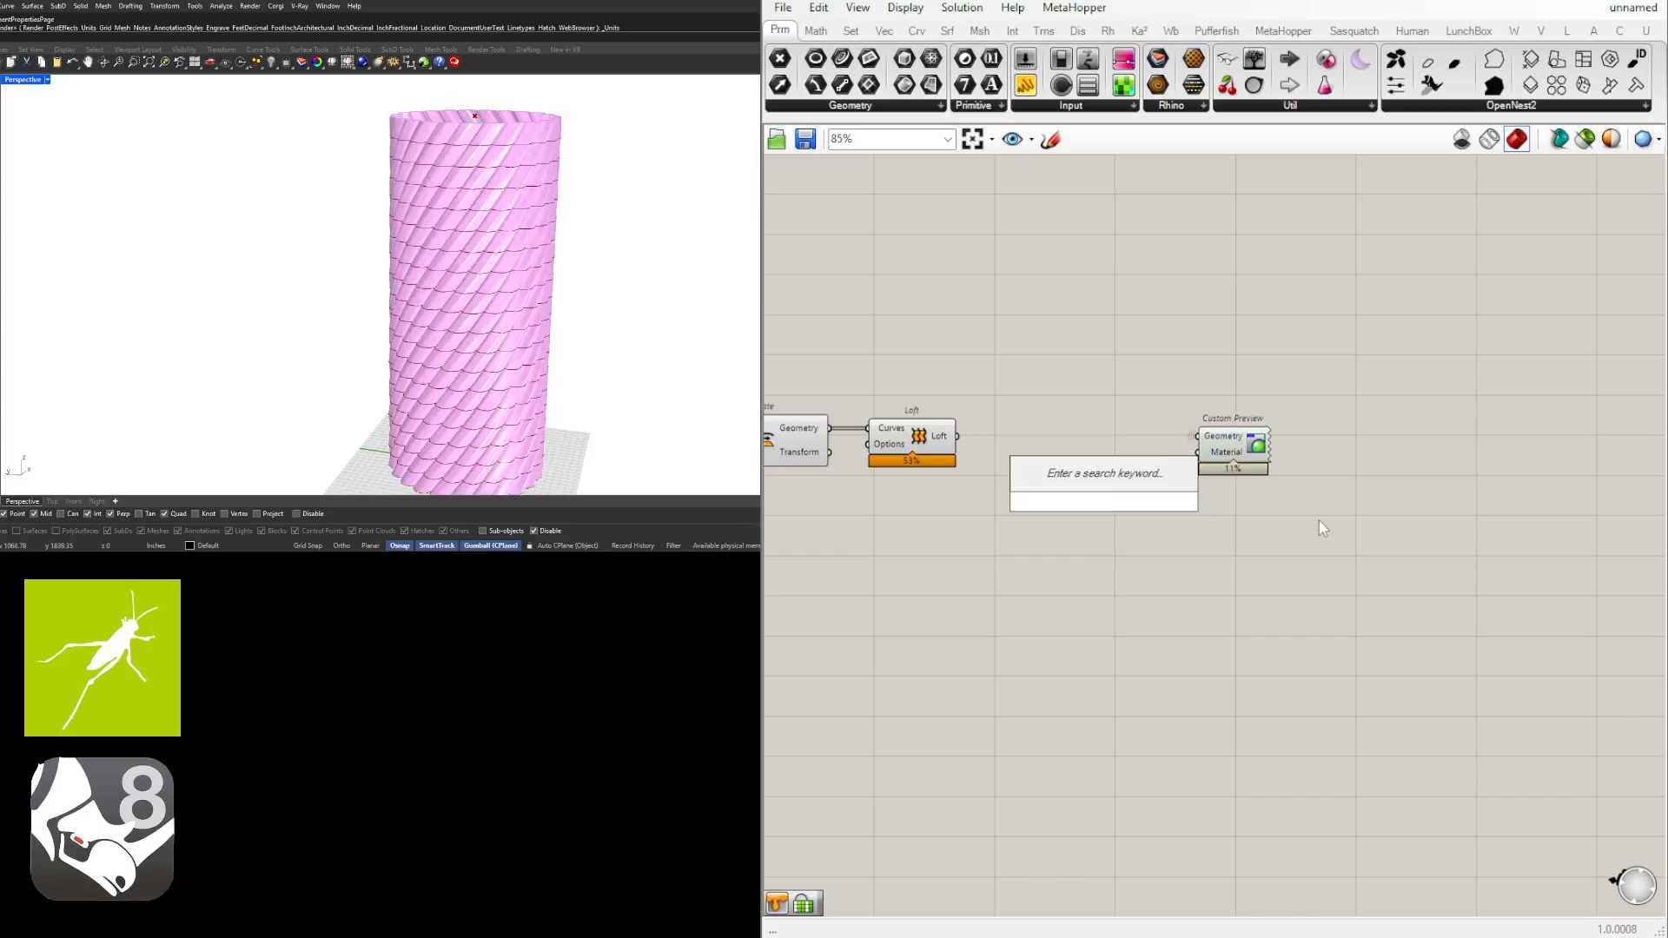
pyautogui.write('swa')
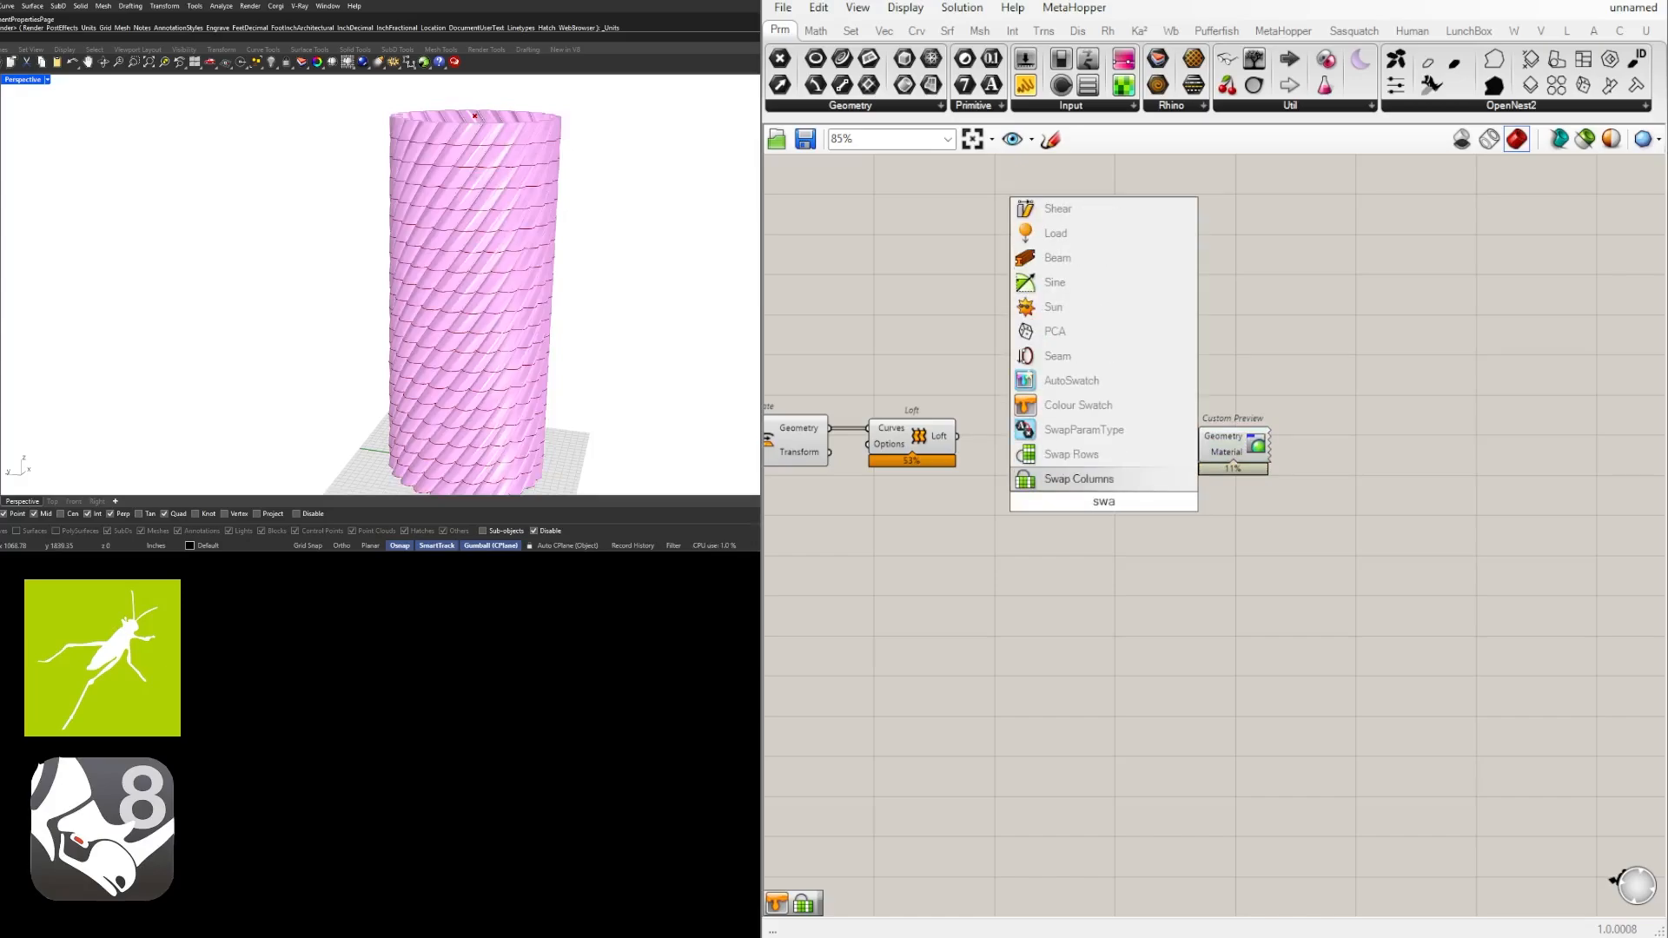
pyautogui.click(1135, 405)
pyautogui.moveTo(1164, 504); pyautogui.dragTo(1200, 452)
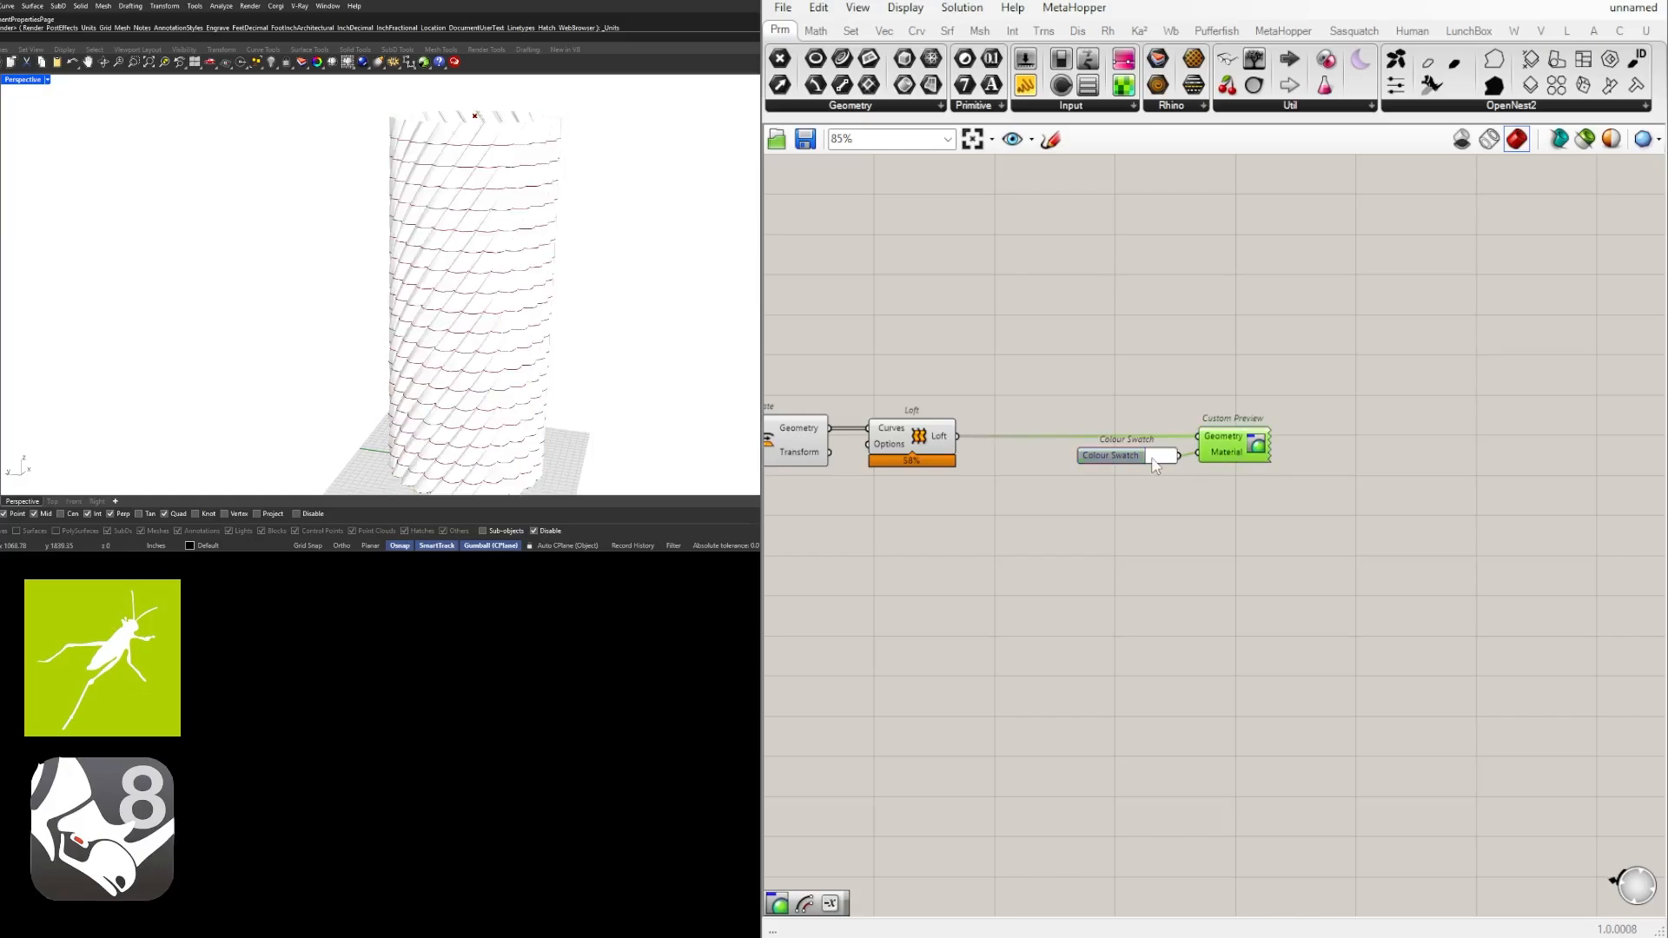
# Set the swatch to orange with hue 30, saturation 100 and value 100, and align it beside Custom Preview.
pyautogui.click(1161, 456)
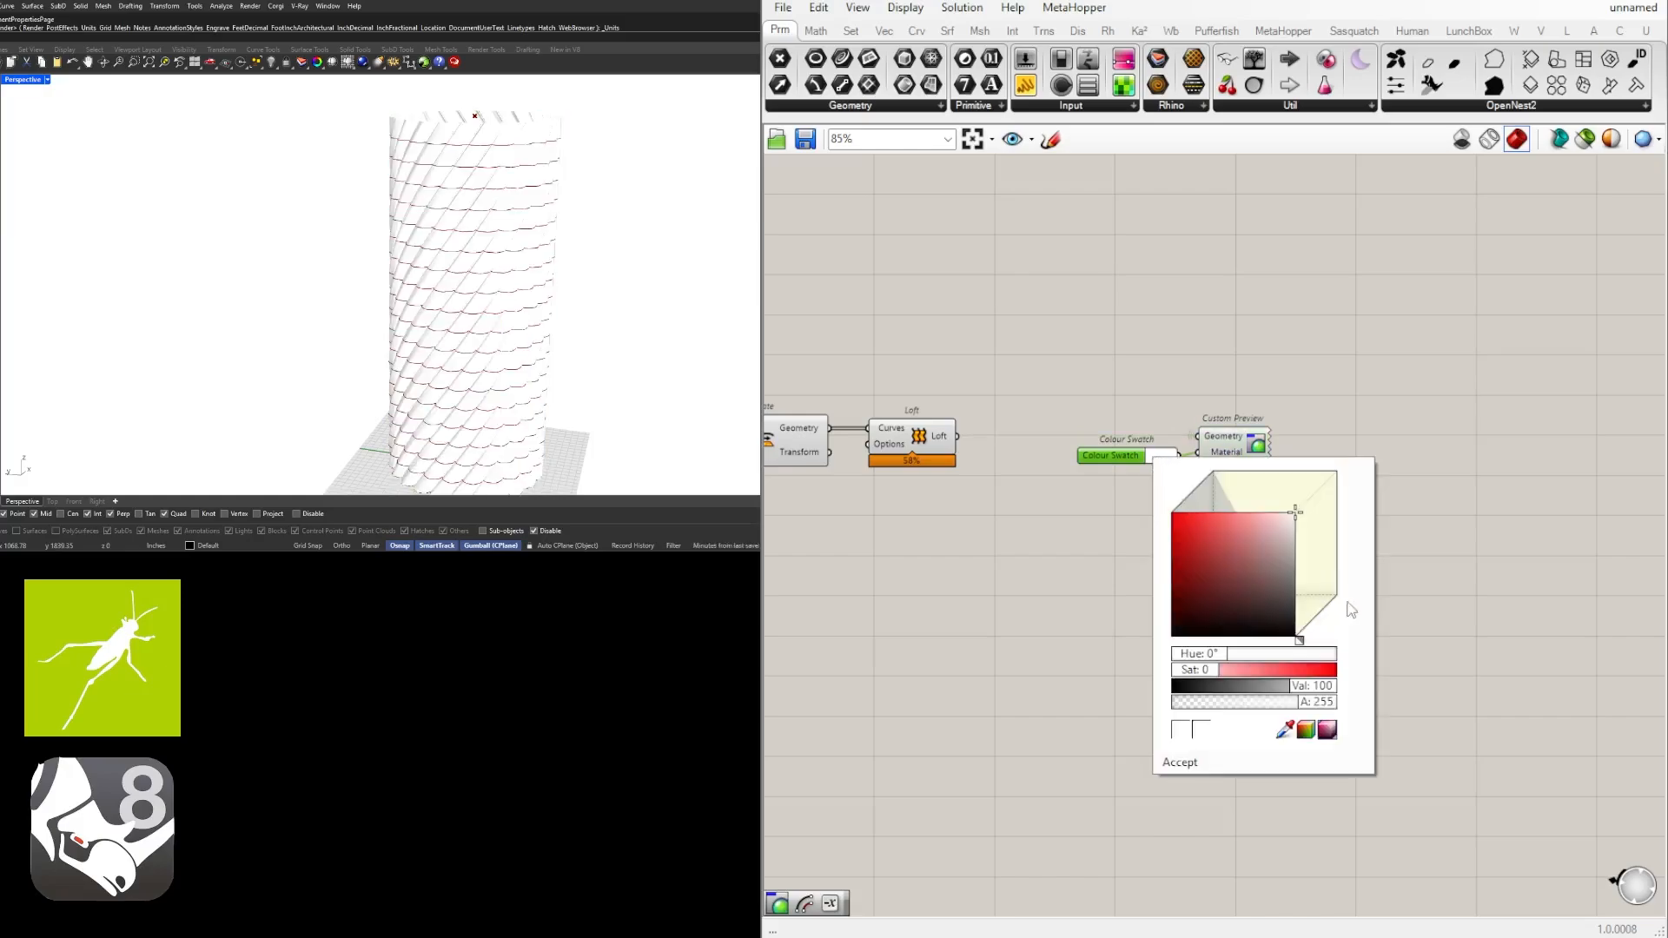
pyautogui.doubleClick(1210, 657)
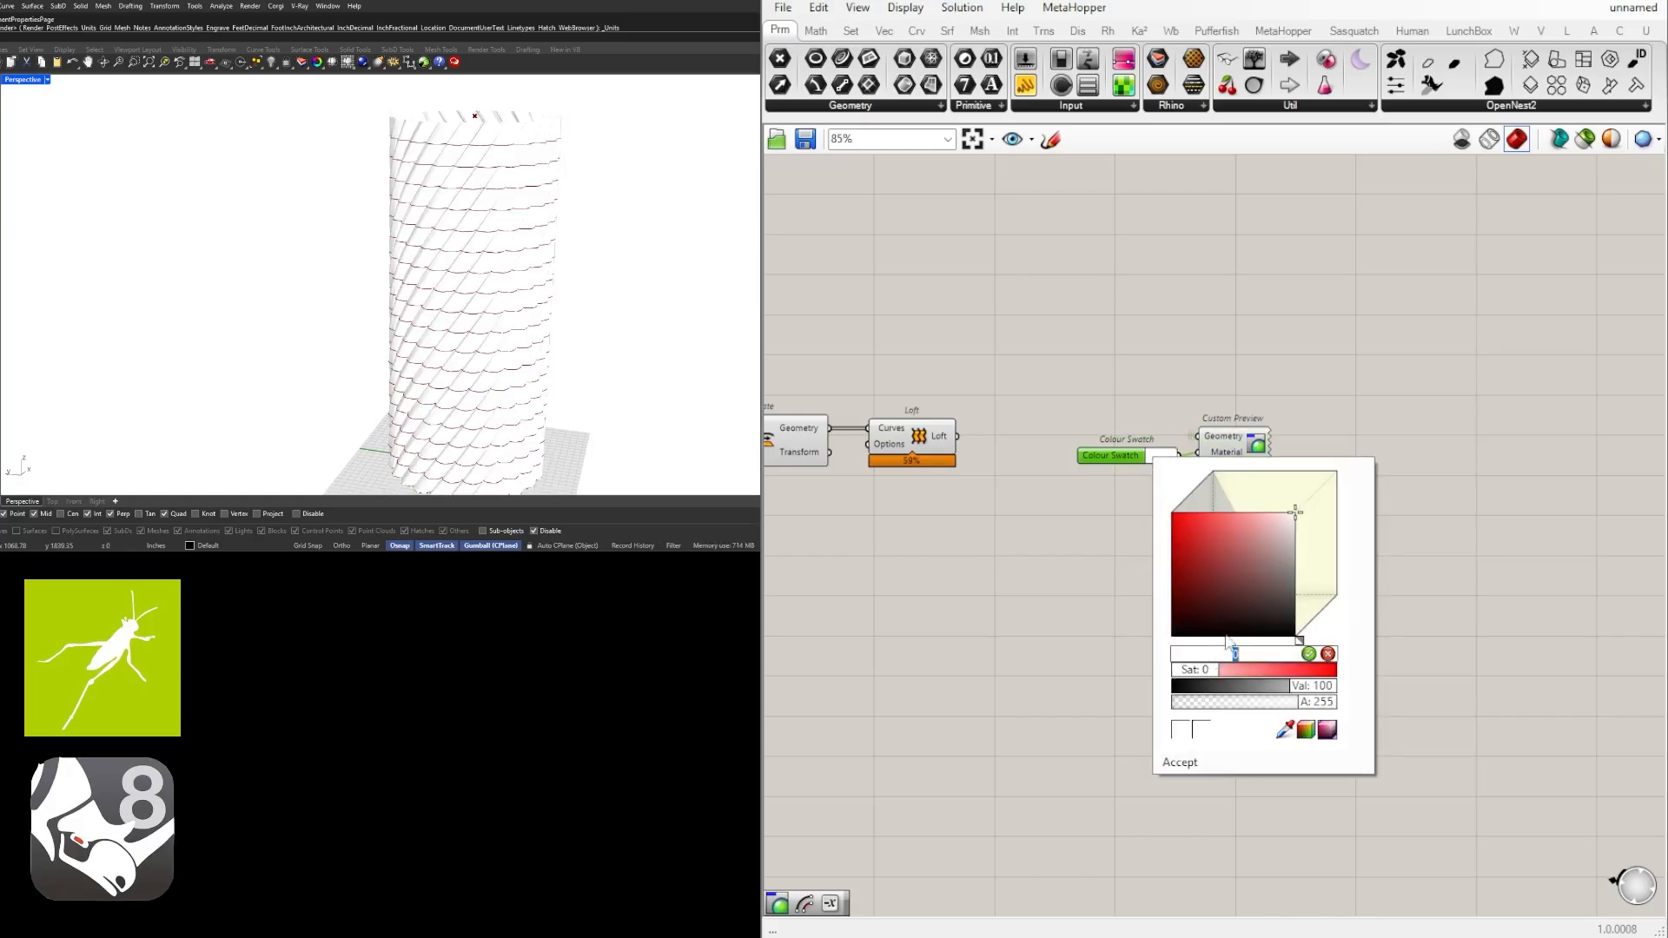
pyautogui.write('30')
pyautogui.press('Return')
pyautogui.moveTo(1260, 600); pyautogui.dragTo(1128, 445)
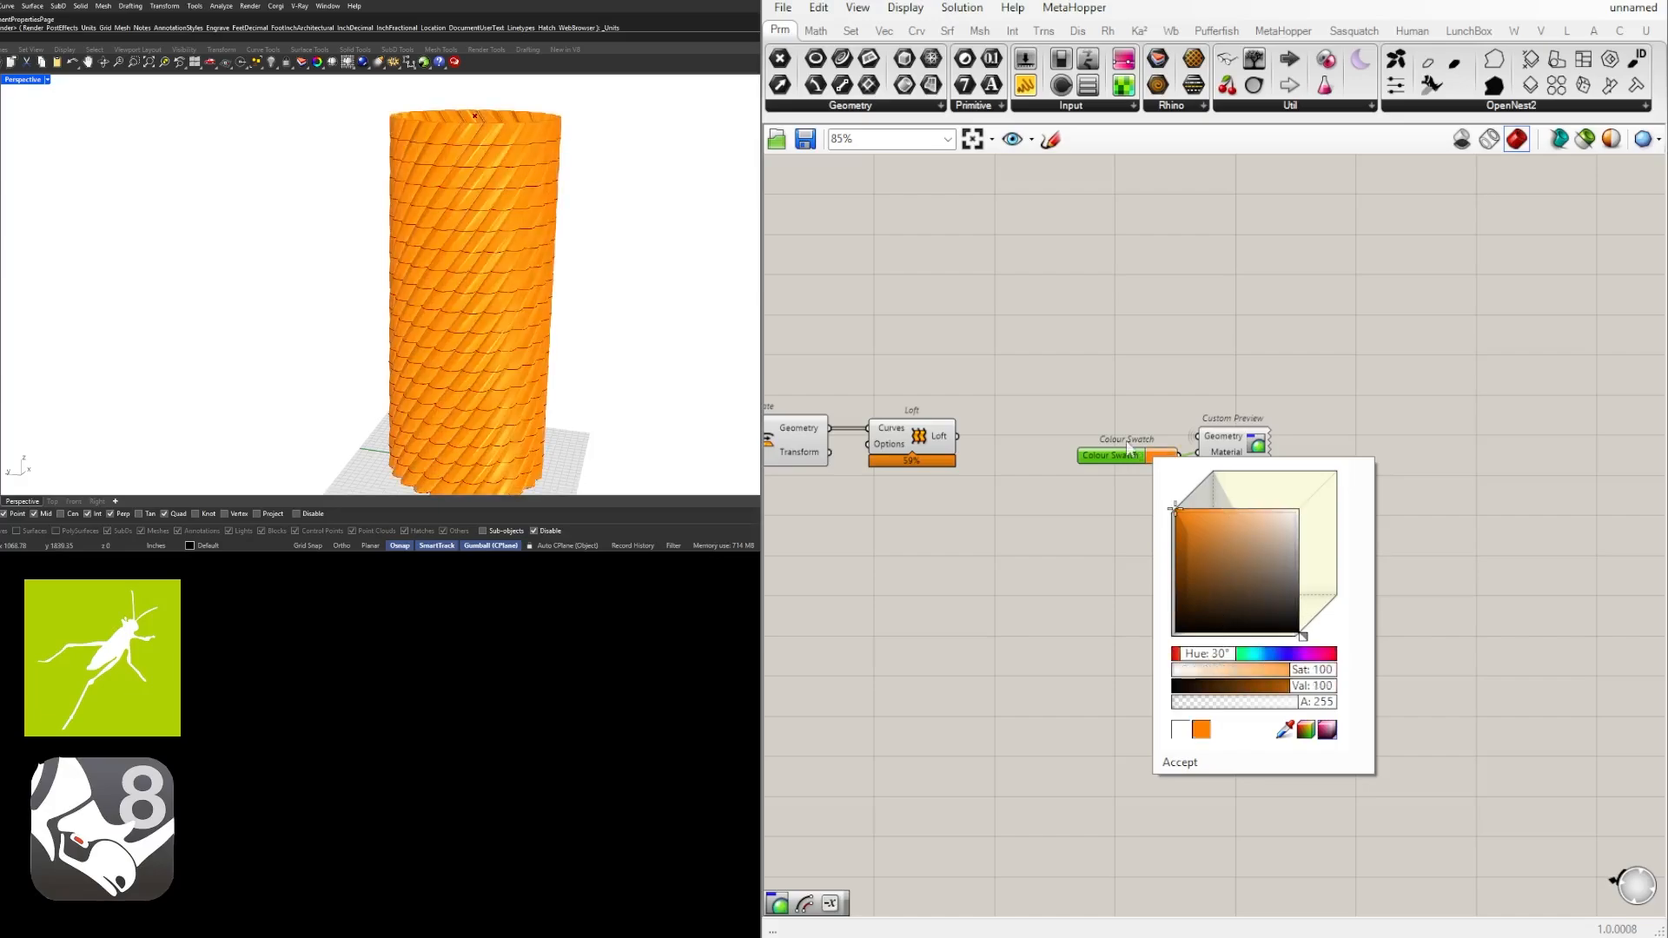
pyautogui.click(1244, 254)
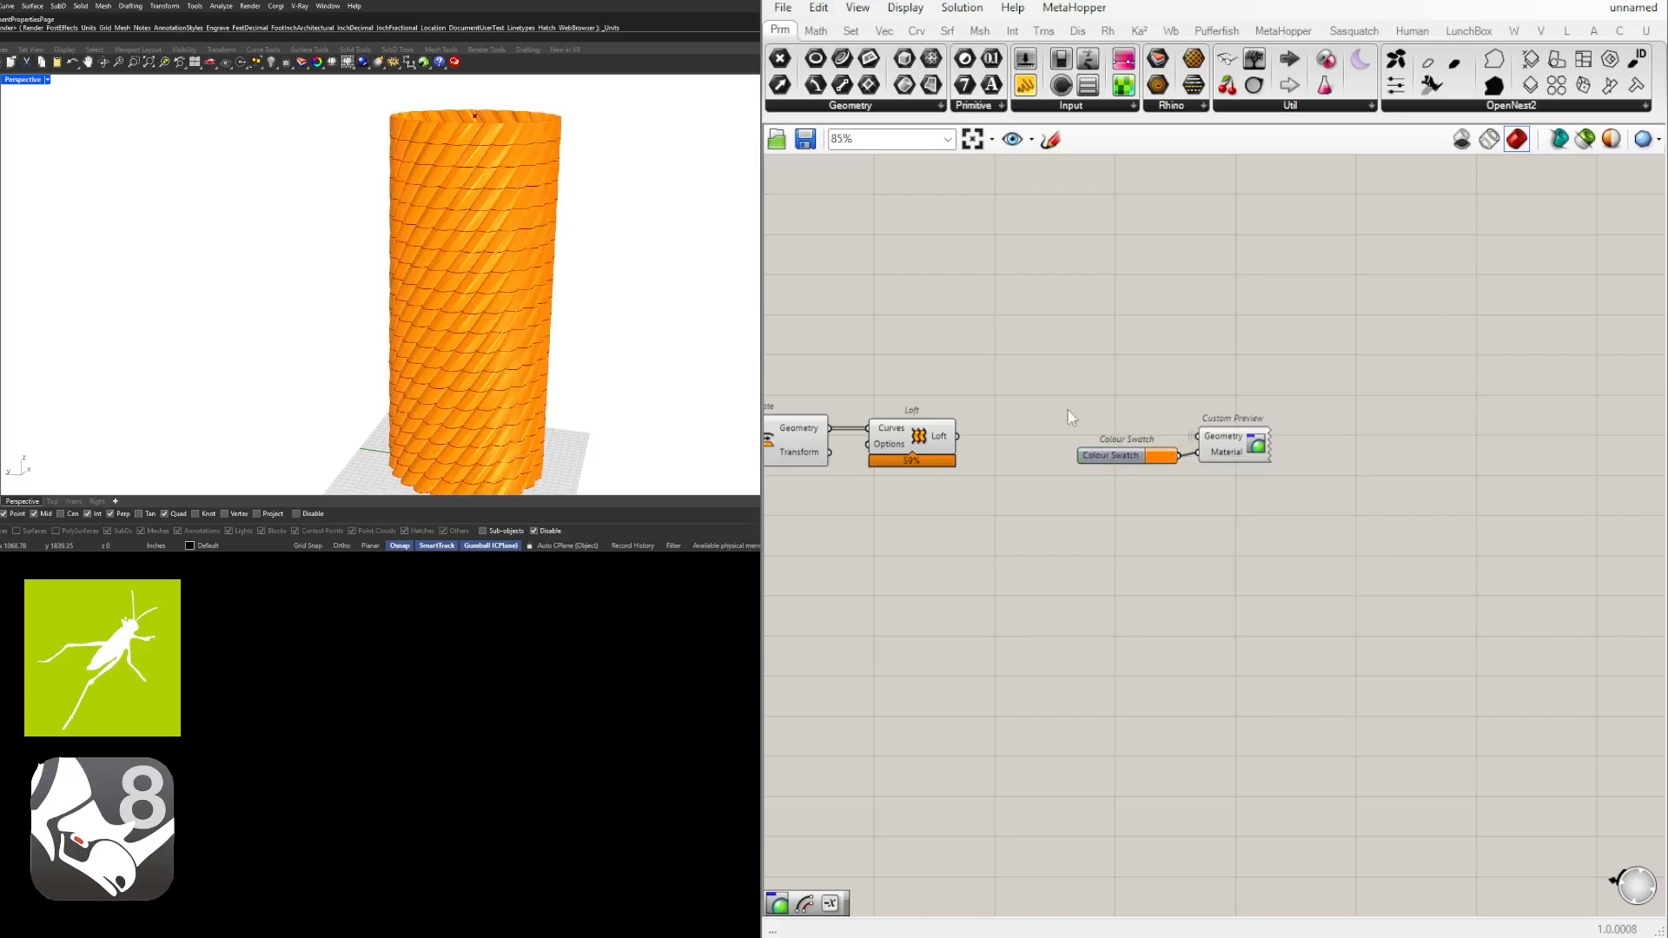
pyautogui.moveTo(1109, 458); pyautogui.dragTo(1112, 452)
# Raise the upper limit of the rotation Series' step slider and set its value to 16.73.
pyautogui.scroll(-3, 1289, 522)
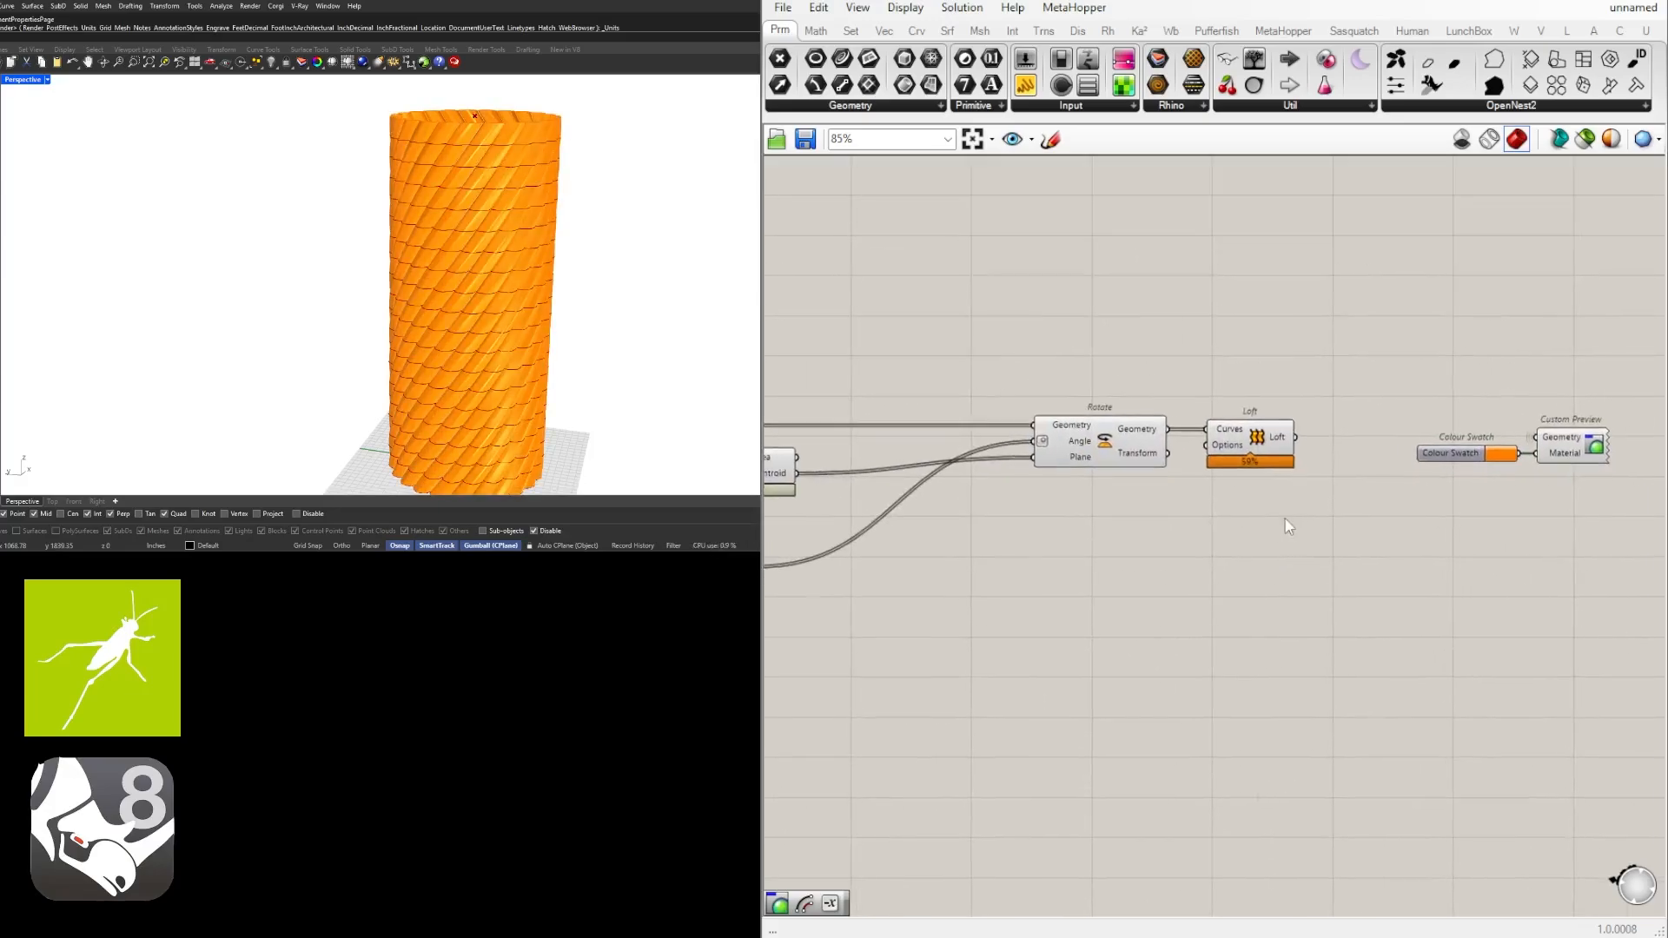
pyautogui.moveTo(772, 550); pyautogui.dragTo(946, 541, button='right')
pyautogui.scroll(5, 949, 543)
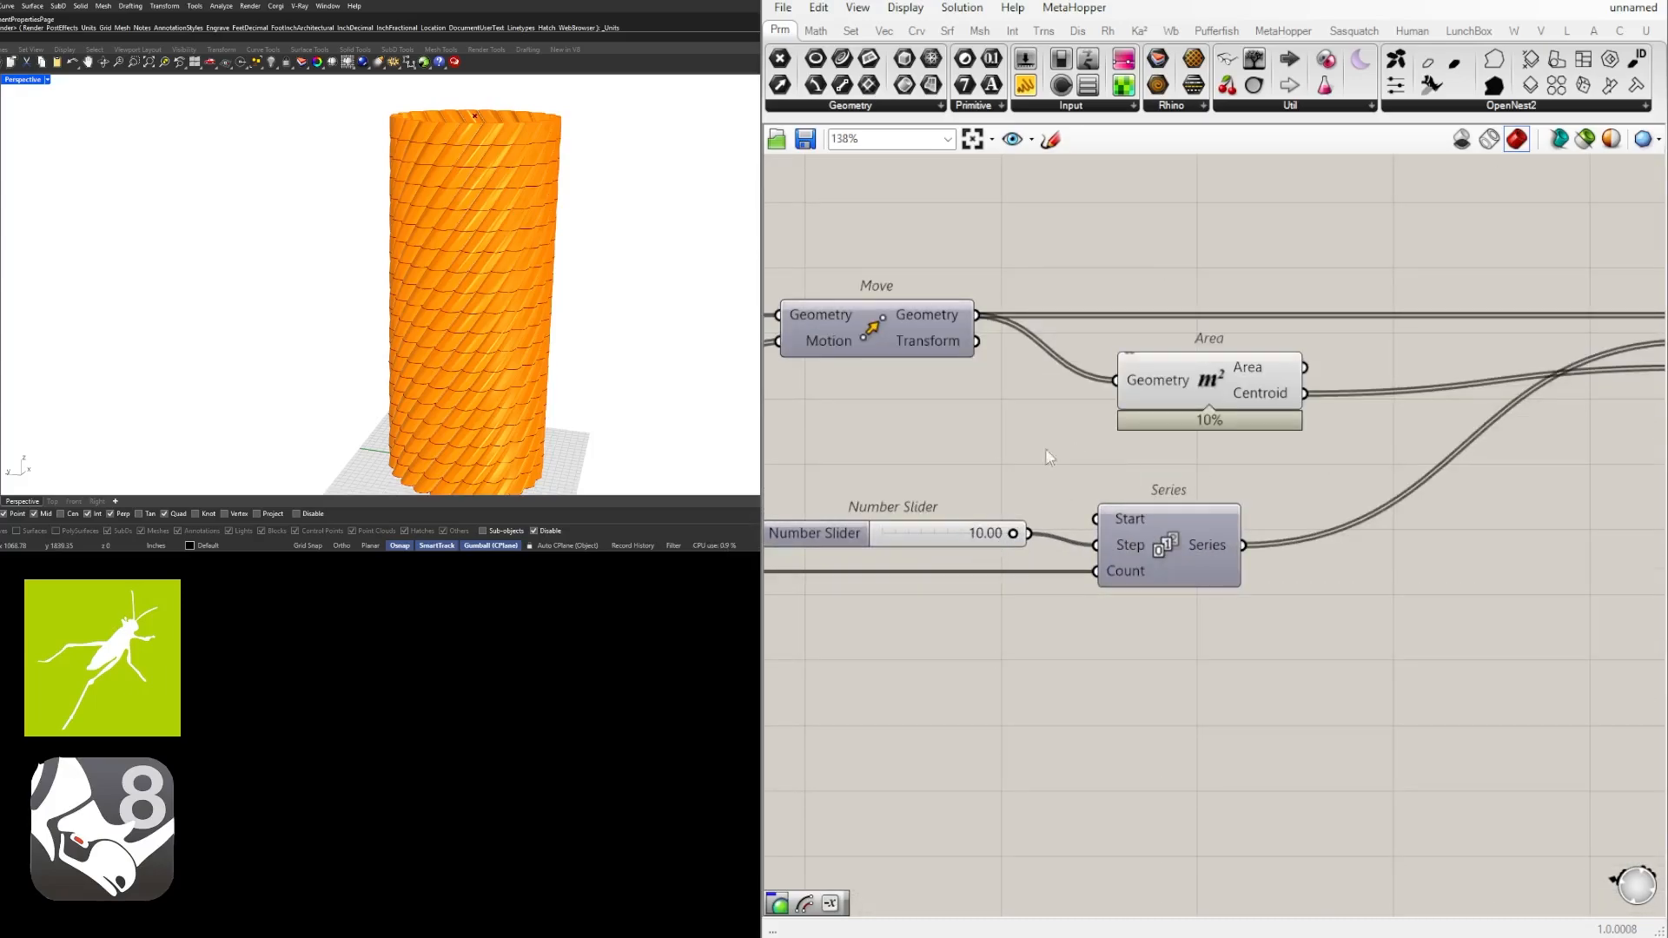
pyautogui.moveTo(840, 544); pyautogui.dragTo(1036, 527, button='right')
pyautogui.doubleClick(1030, 514)
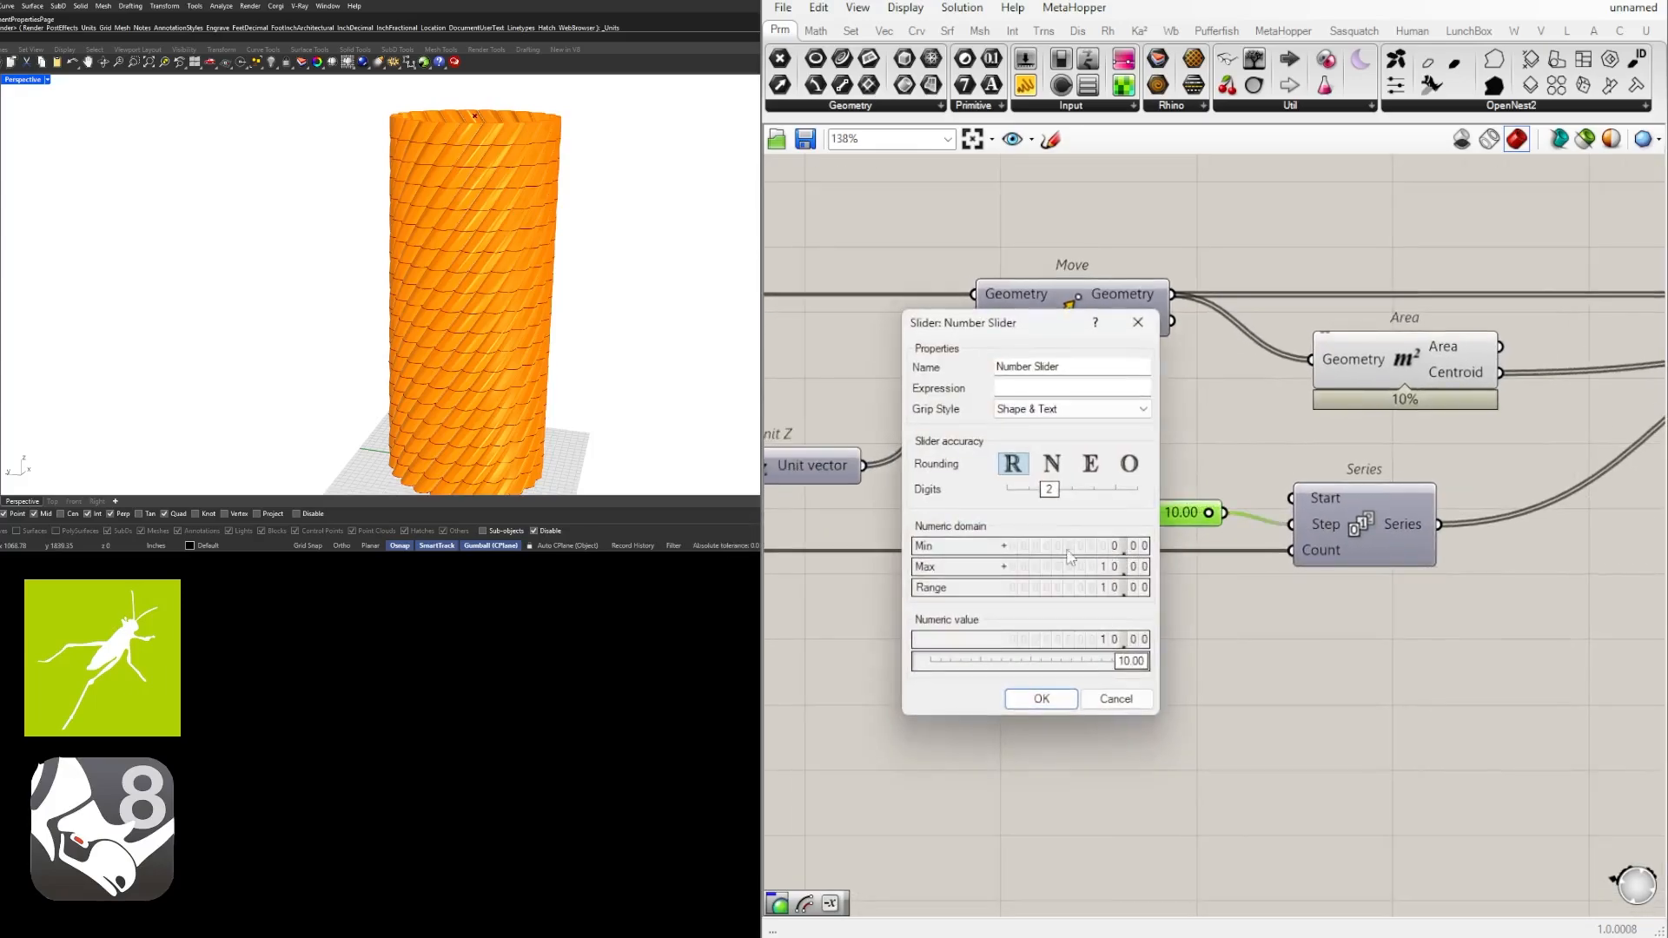
pyautogui.doubleClick(1075, 564)
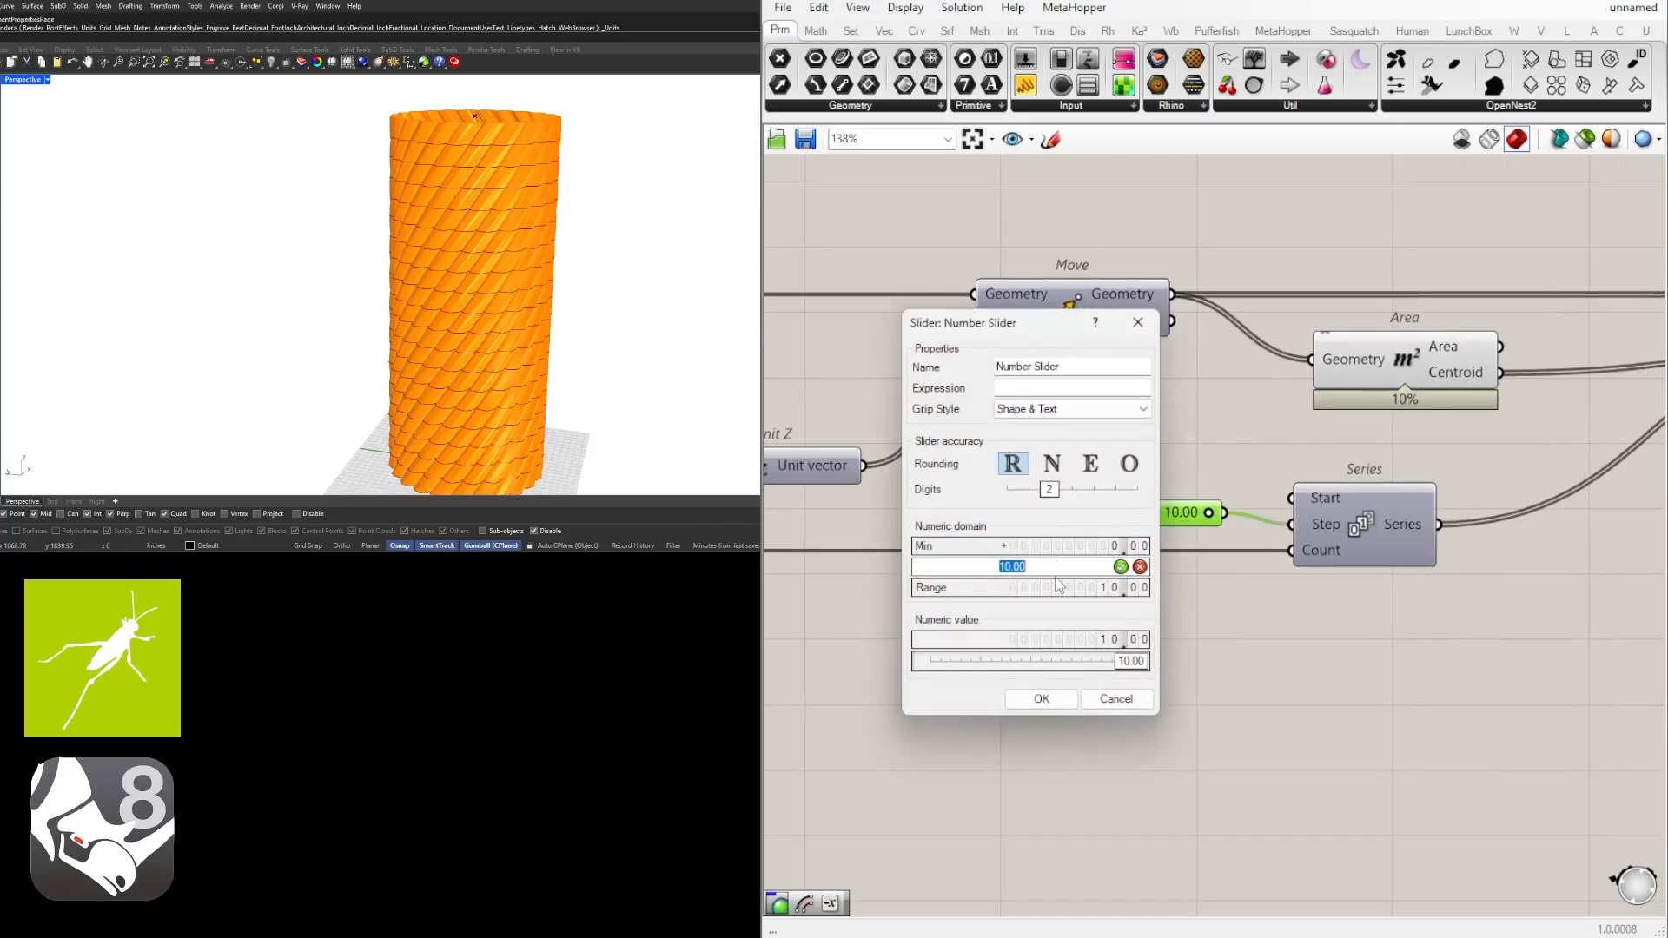
pyautogui.click(1041, 699)
pyautogui.scroll(5, 1118, 513)
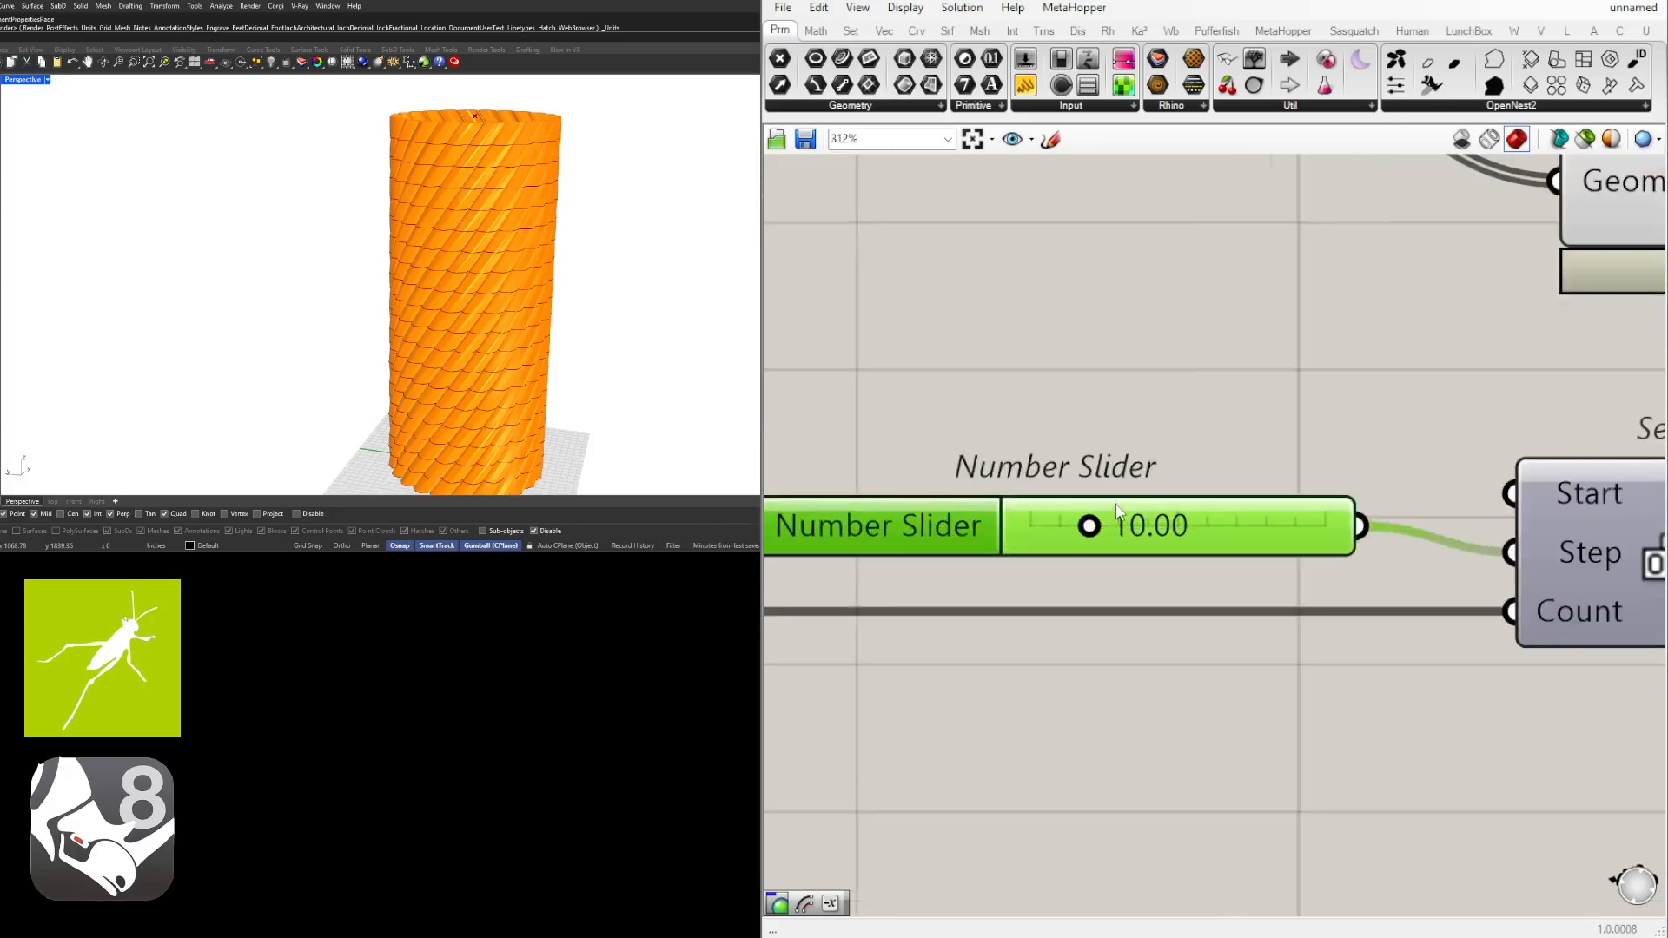
pyautogui.moveTo(1093, 531); pyautogui.dragTo(1133, 528)
# Try 21 copies in Curve Array, check the form, and restore the count to 23.
pyautogui.scroll(-7, 1190, 382)
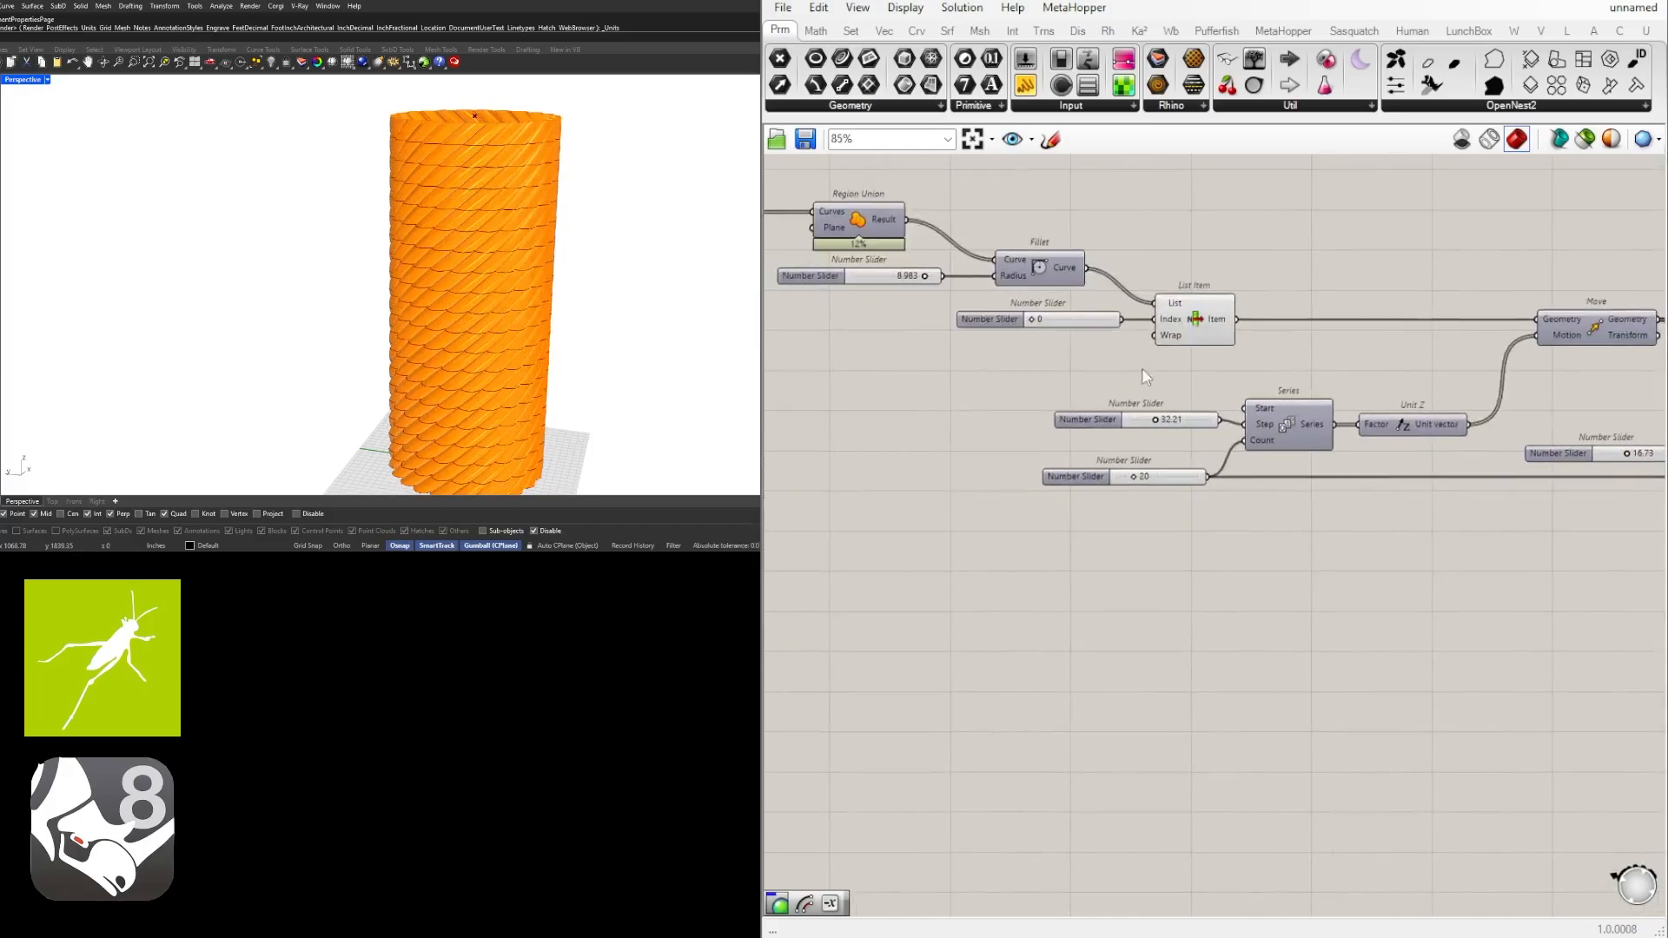
pyautogui.moveTo(1142, 368); pyautogui.dragTo(1594, 528, button='right')
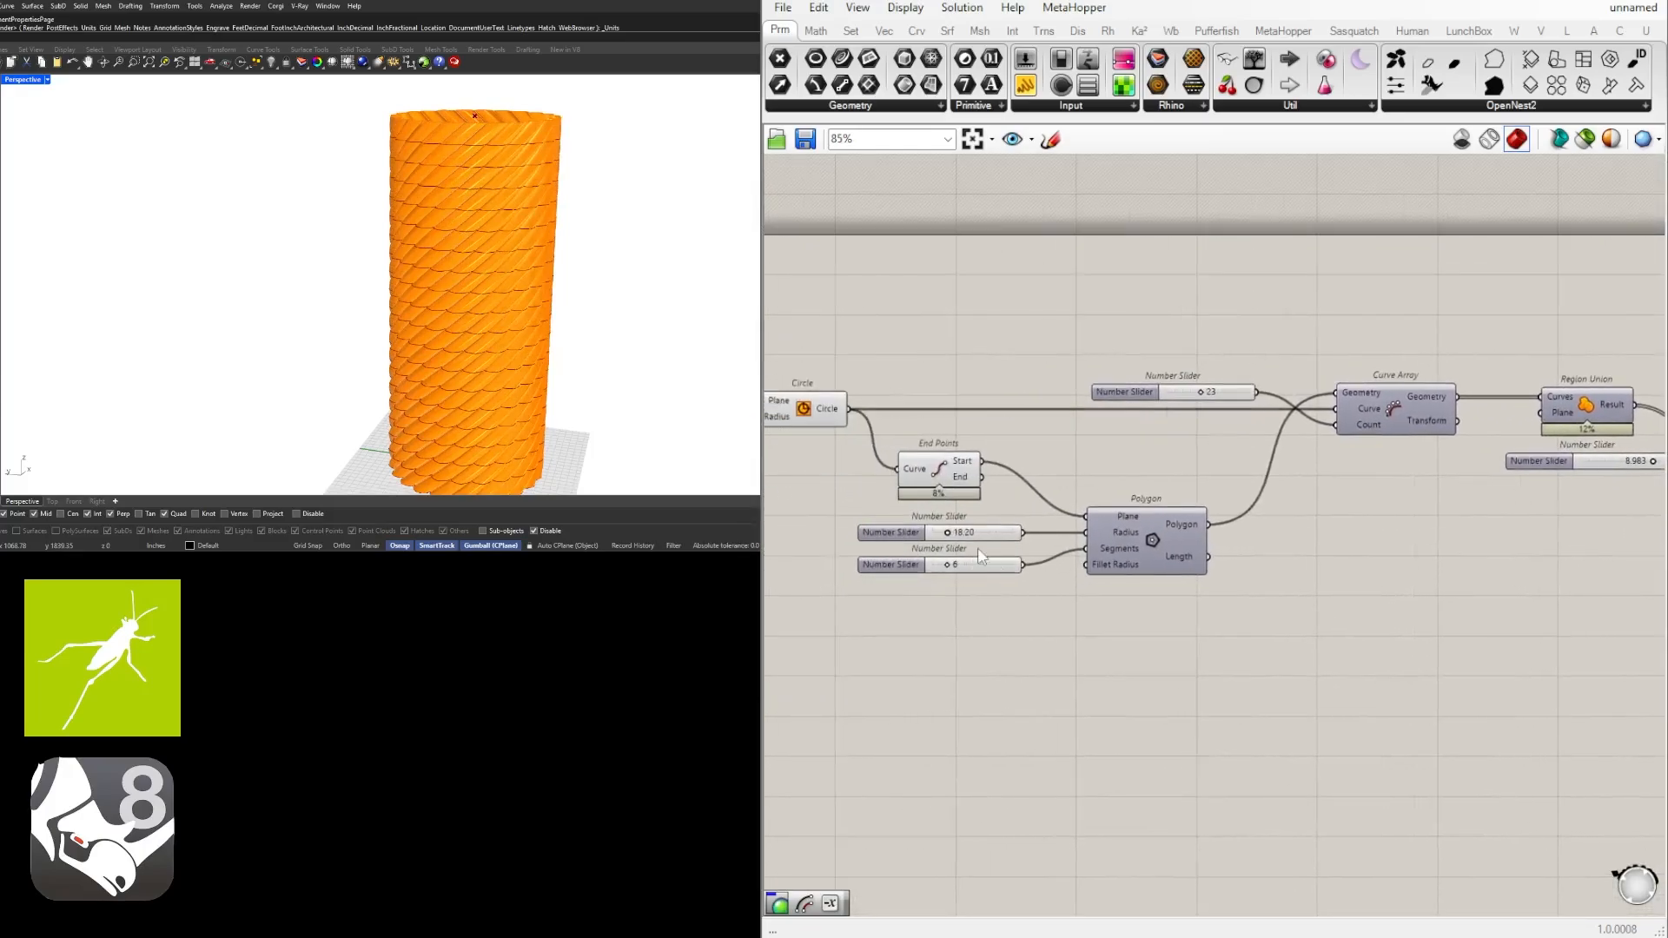
pyautogui.moveTo(1418, 534); pyautogui.dragTo(1220, 528, button='right')
pyautogui.scroll(9, 988, 385)
pyautogui.moveTo(1073, 397)
pyautogui.mouseDown()
pyautogui.moveTo(1052, 397)
pyautogui.moveTo(1122, 397)
pyautogui.moveTo(1028, 395)
pyautogui.moveTo(1105, 396)
pyautogui.moveTo(1053, 392)
pyautogui.mouseUp()
pyautogui.moveTo(202, 221); pyautogui.dragTo(517, 380, button='right')
pyautogui.scroll(3, 1075, 420)
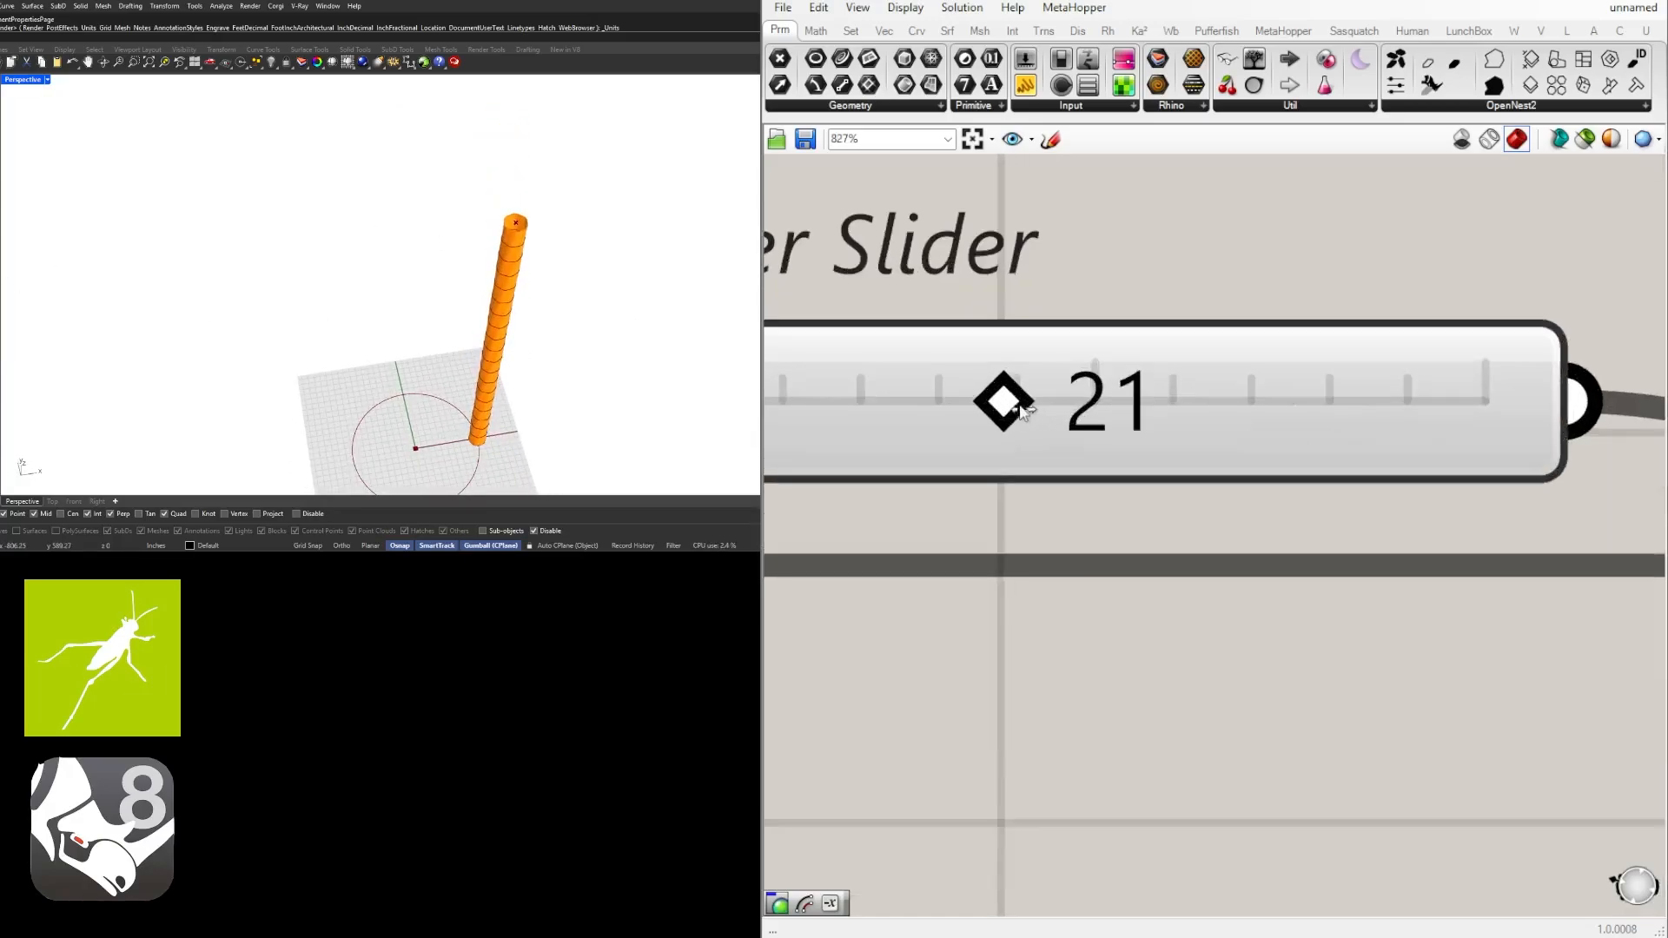
pyautogui.moveTo(1021, 410); pyautogui.dragTo(1058, 412)
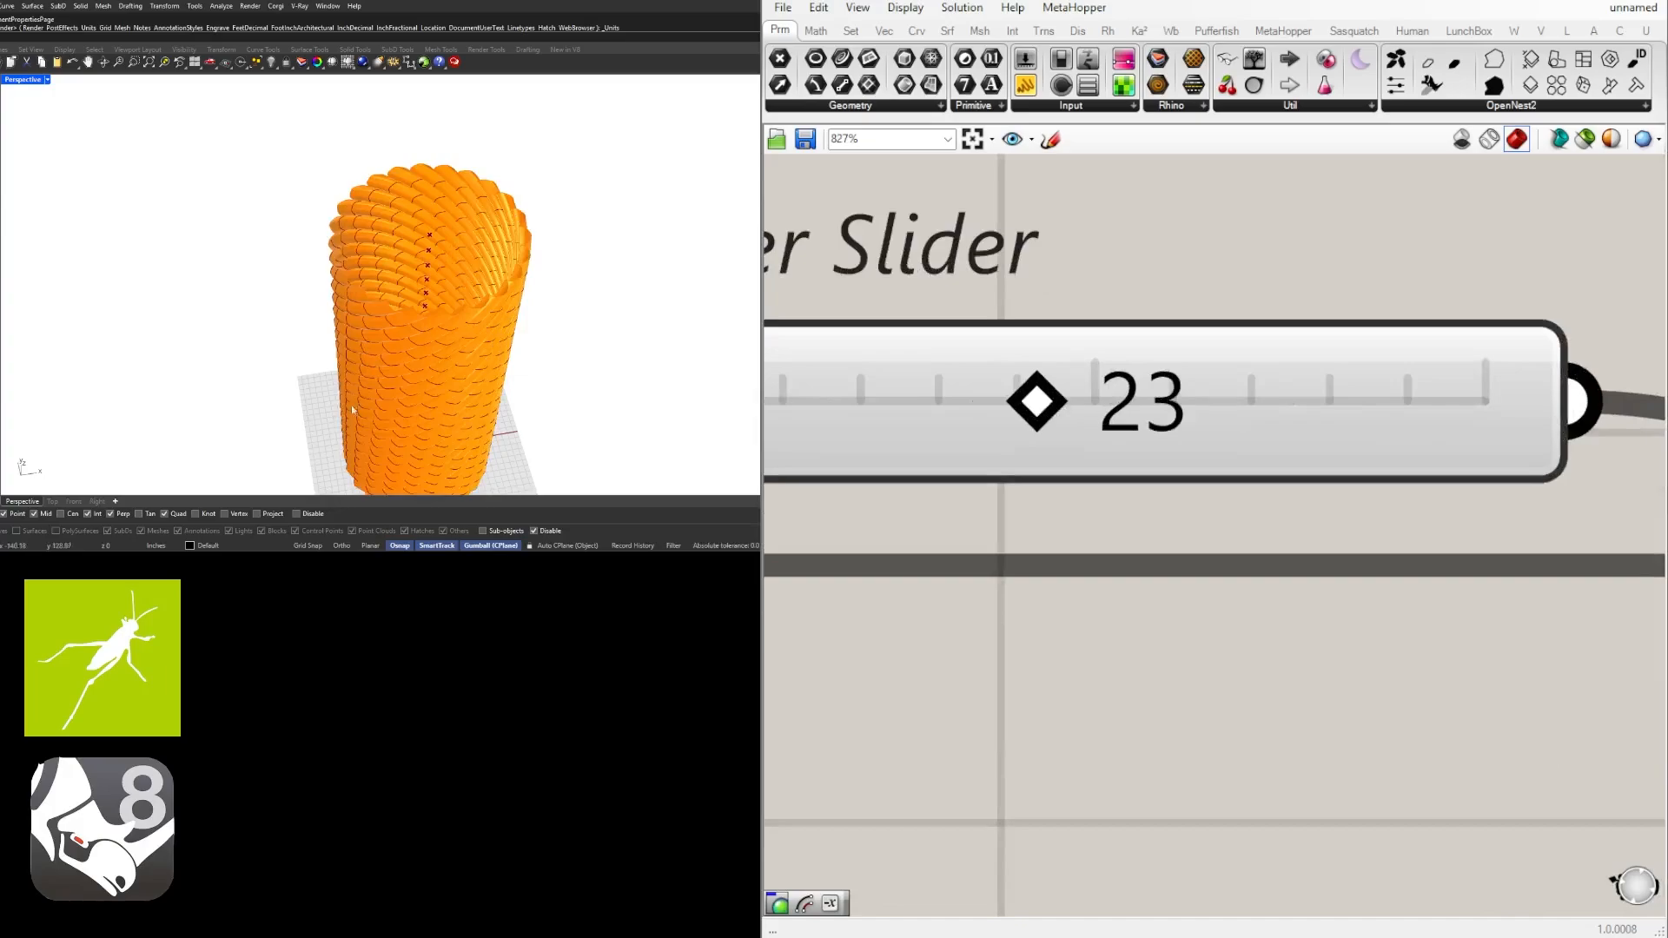
pyautogui.moveTo(351, 404); pyautogui.dragTo(356, 330, button='right')
# Set the Polygon radius to 48.17 and the Curve Array count to 12.
pyautogui.scroll(-6, 1274, 379)
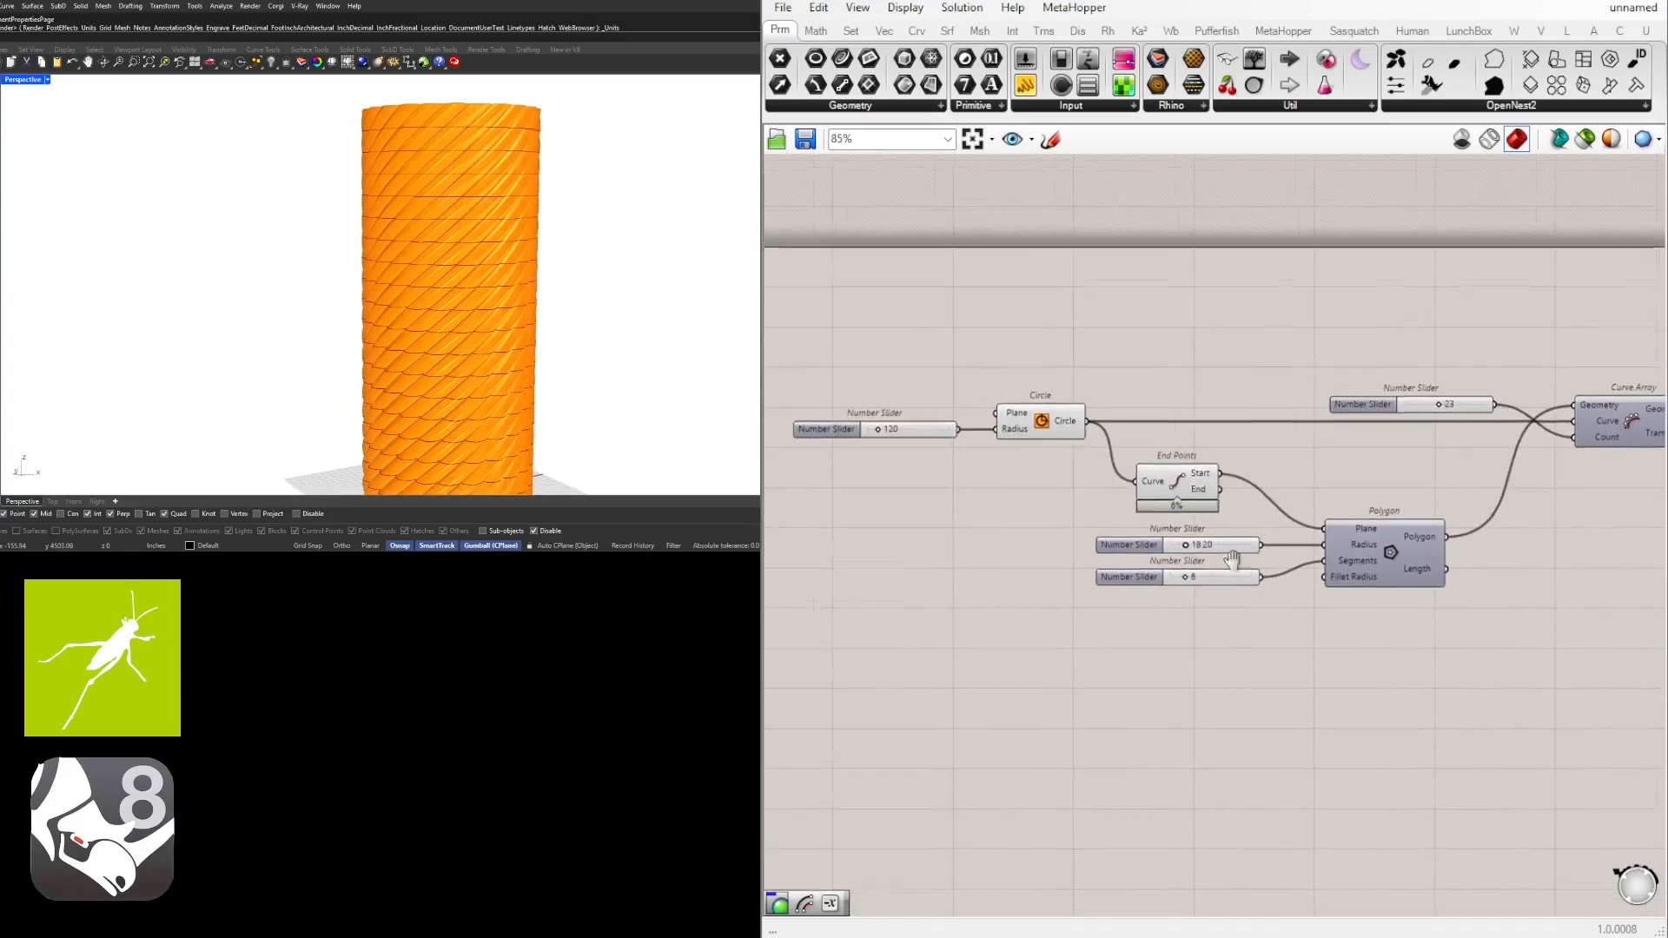
pyautogui.scroll(4, 1232, 559)
pyautogui.moveTo(1012, 515); pyautogui.dragTo(1145, 516)
pyautogui.scroll(-3, 1377, 406)
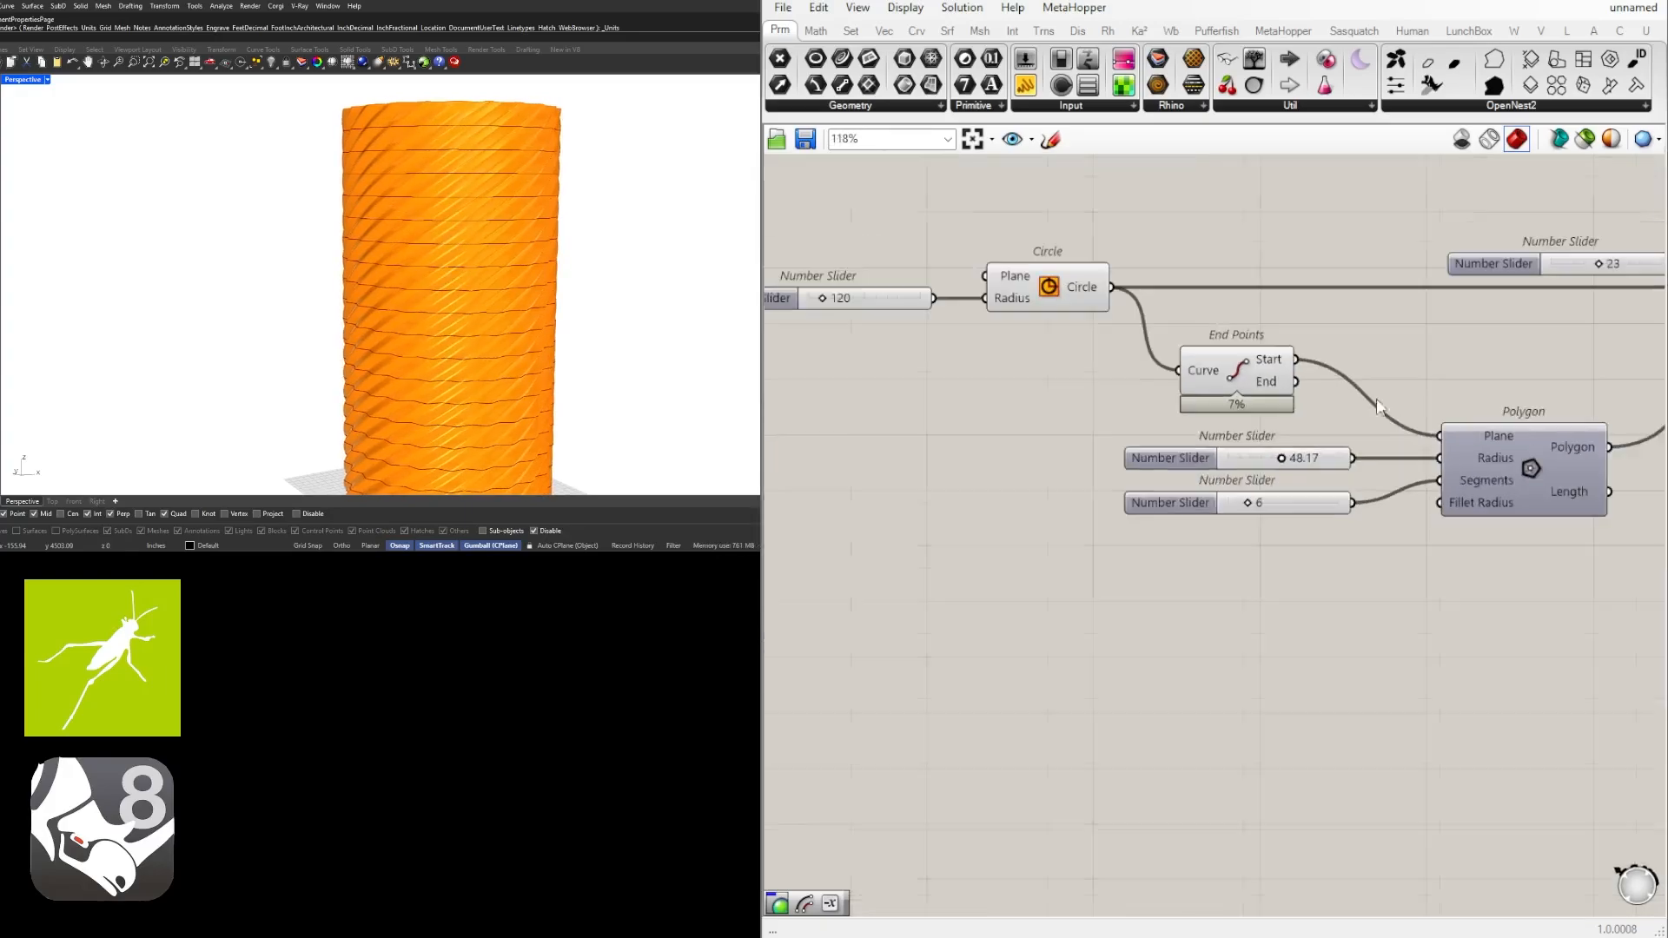
pyautogui.moveTo(1607, 263); pyautogui.dragTo(1355, 439, button='right')
pyautogui.scroll(3, 1355, 438)
pyautogui.moveTo(1334, 440); pyautogui.dragTo(1274, 443)
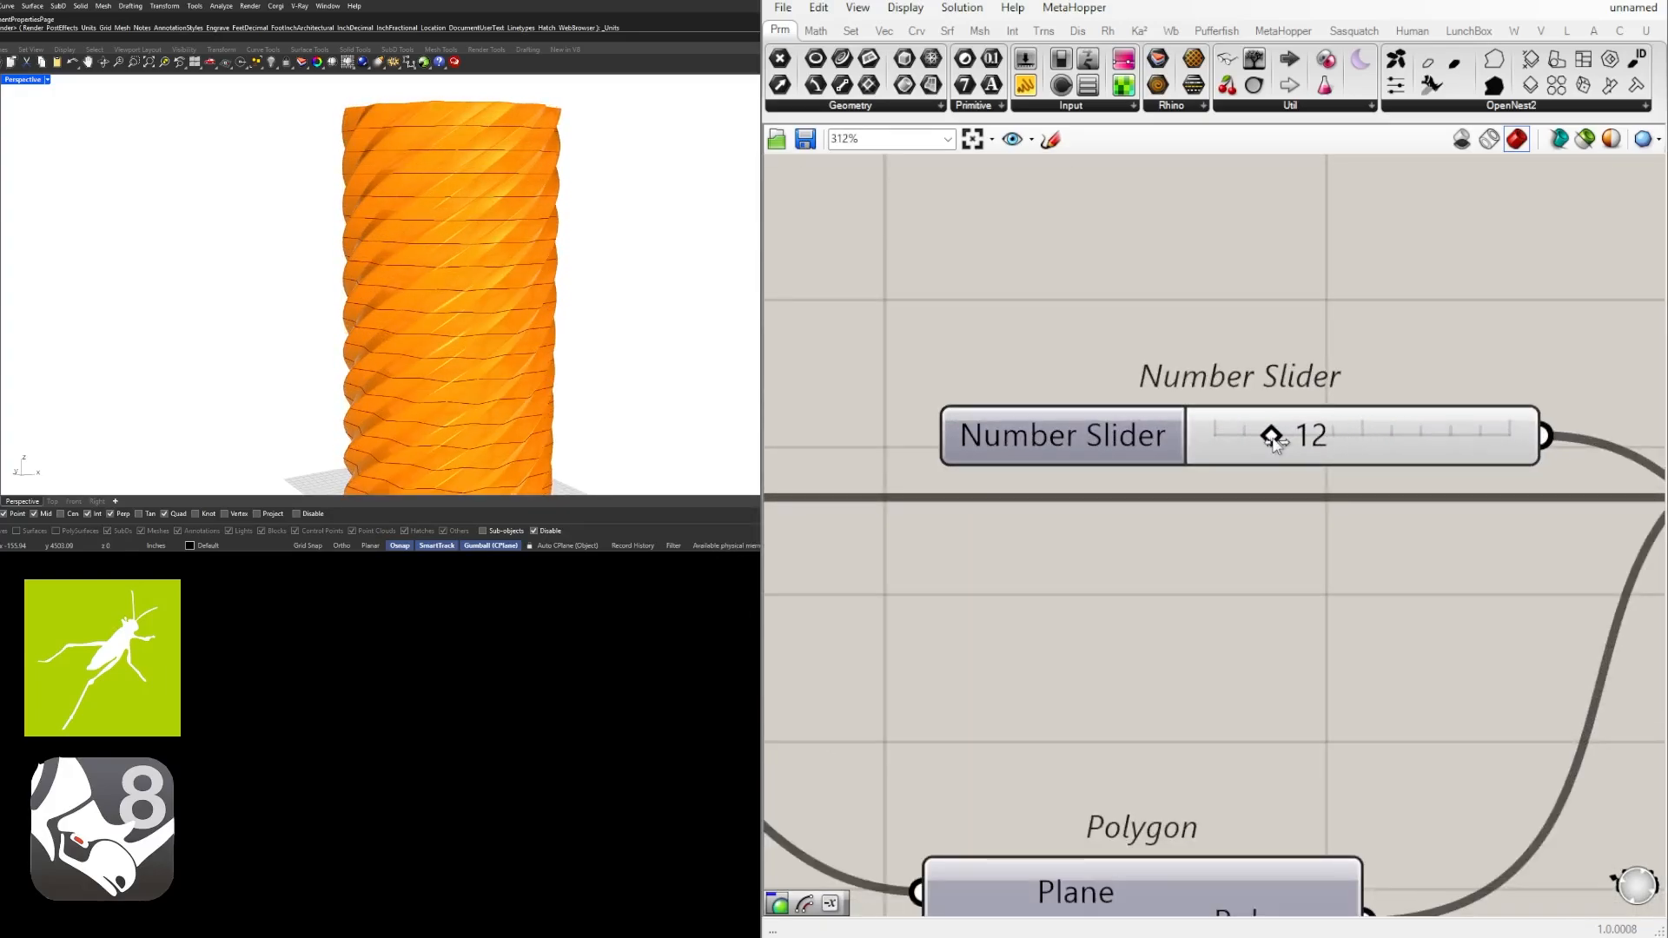
# Raise the Fillet radius slider's maximum to 50 and set the radius to 38.371.
pyautogui.scroll(-3, 1209, 374)
pyautogui.moveTo(1330, 435); pyautogui.dragTo(982, 433, button='right')
pyautogui.moveTo(1382, 584); pyautogui.dragTo(1017, 530, button='right')
pyautogui.scroll(3, 1165, 460)
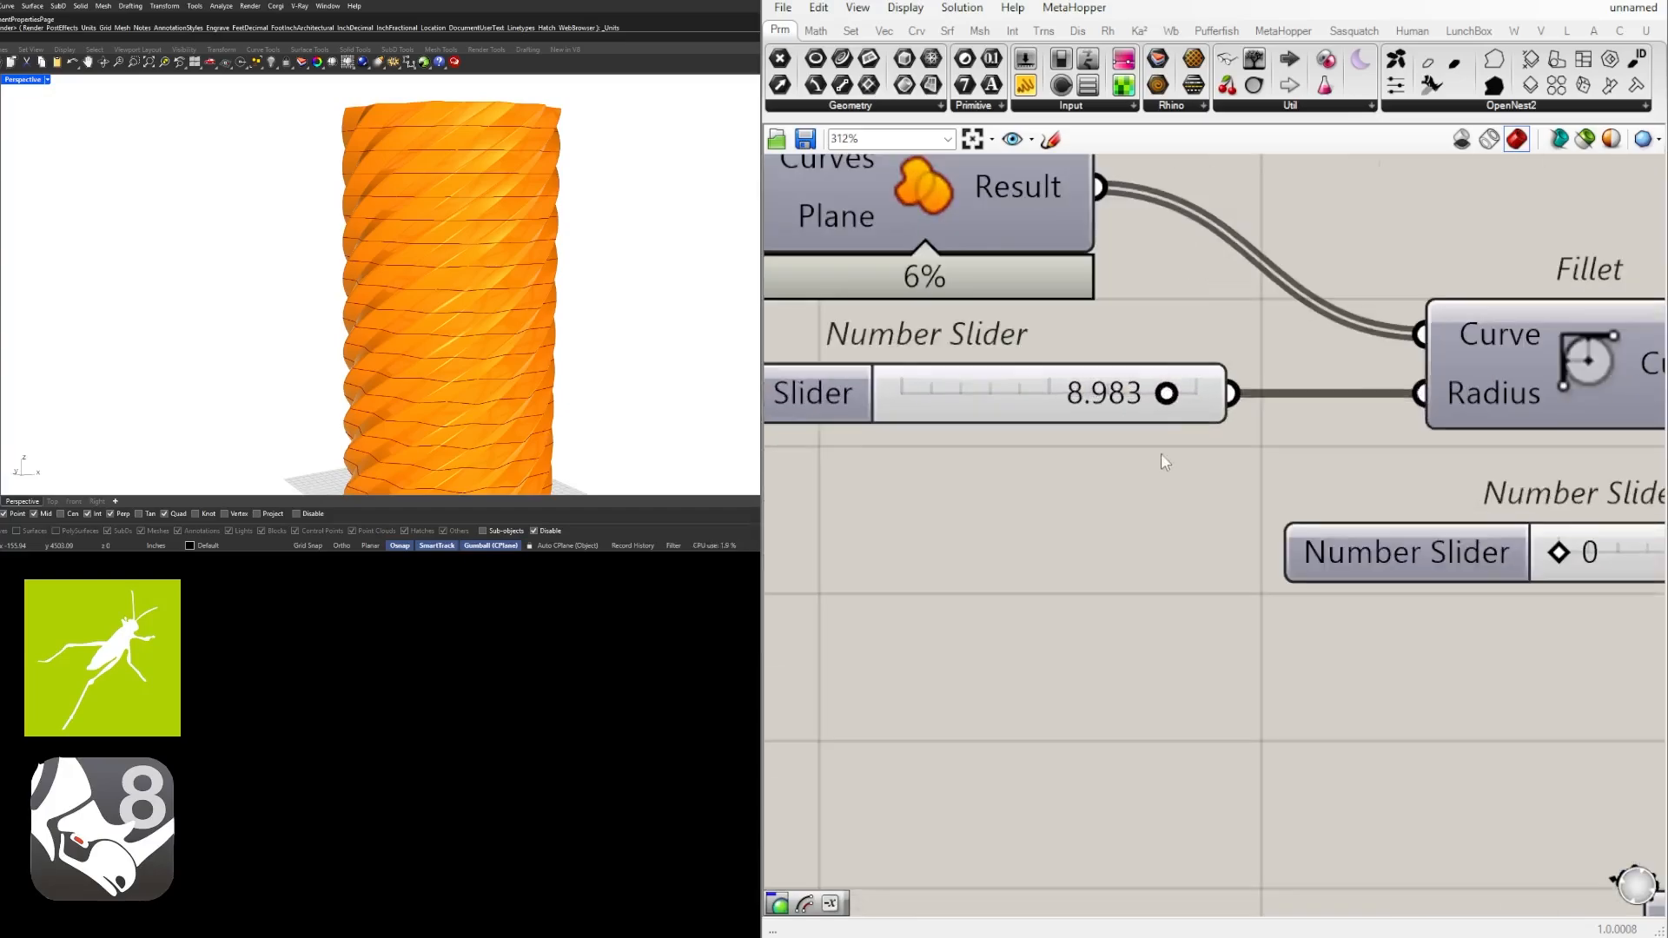
pyautogui.moveTo(1168, 397)
pyautogui.mouseDown()
pyautogui.moveTo(1110, 393)
pyautogui.moveTo(1199, 393)
pyautogui.mouseUp()
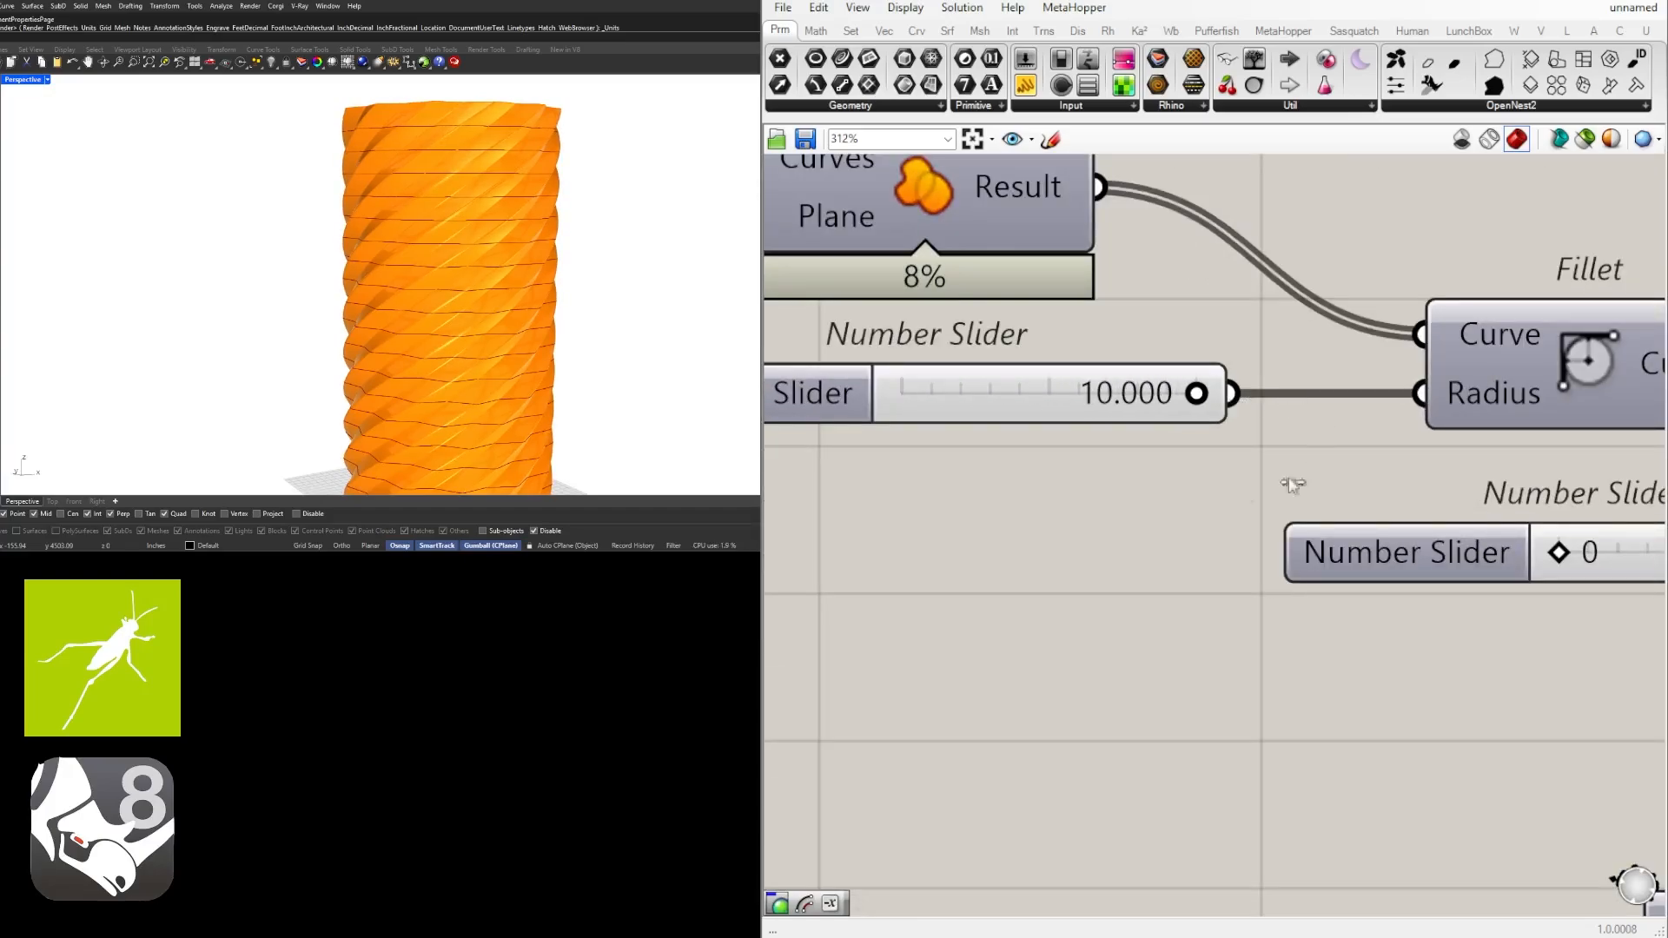
pyautogui.moveTo(831, 412); pyautogui.dragTo(1015, 410, button='right')
pyautogui.doubleClick(1015, 410)
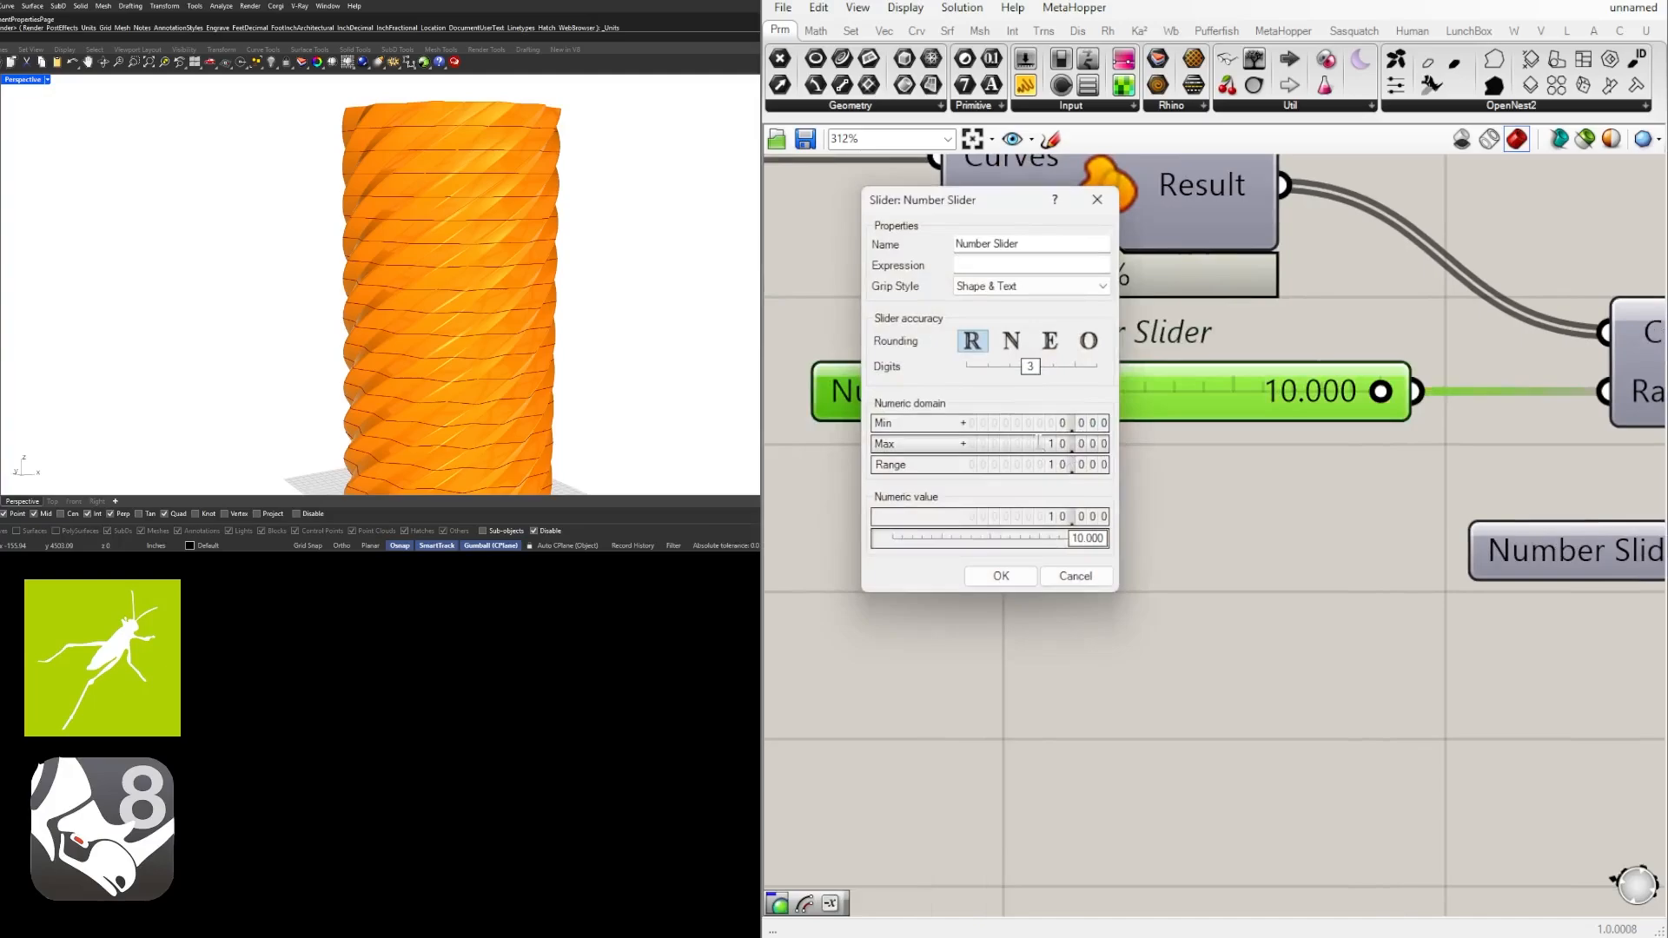
pyautogui.doubleClick(1038, 443)
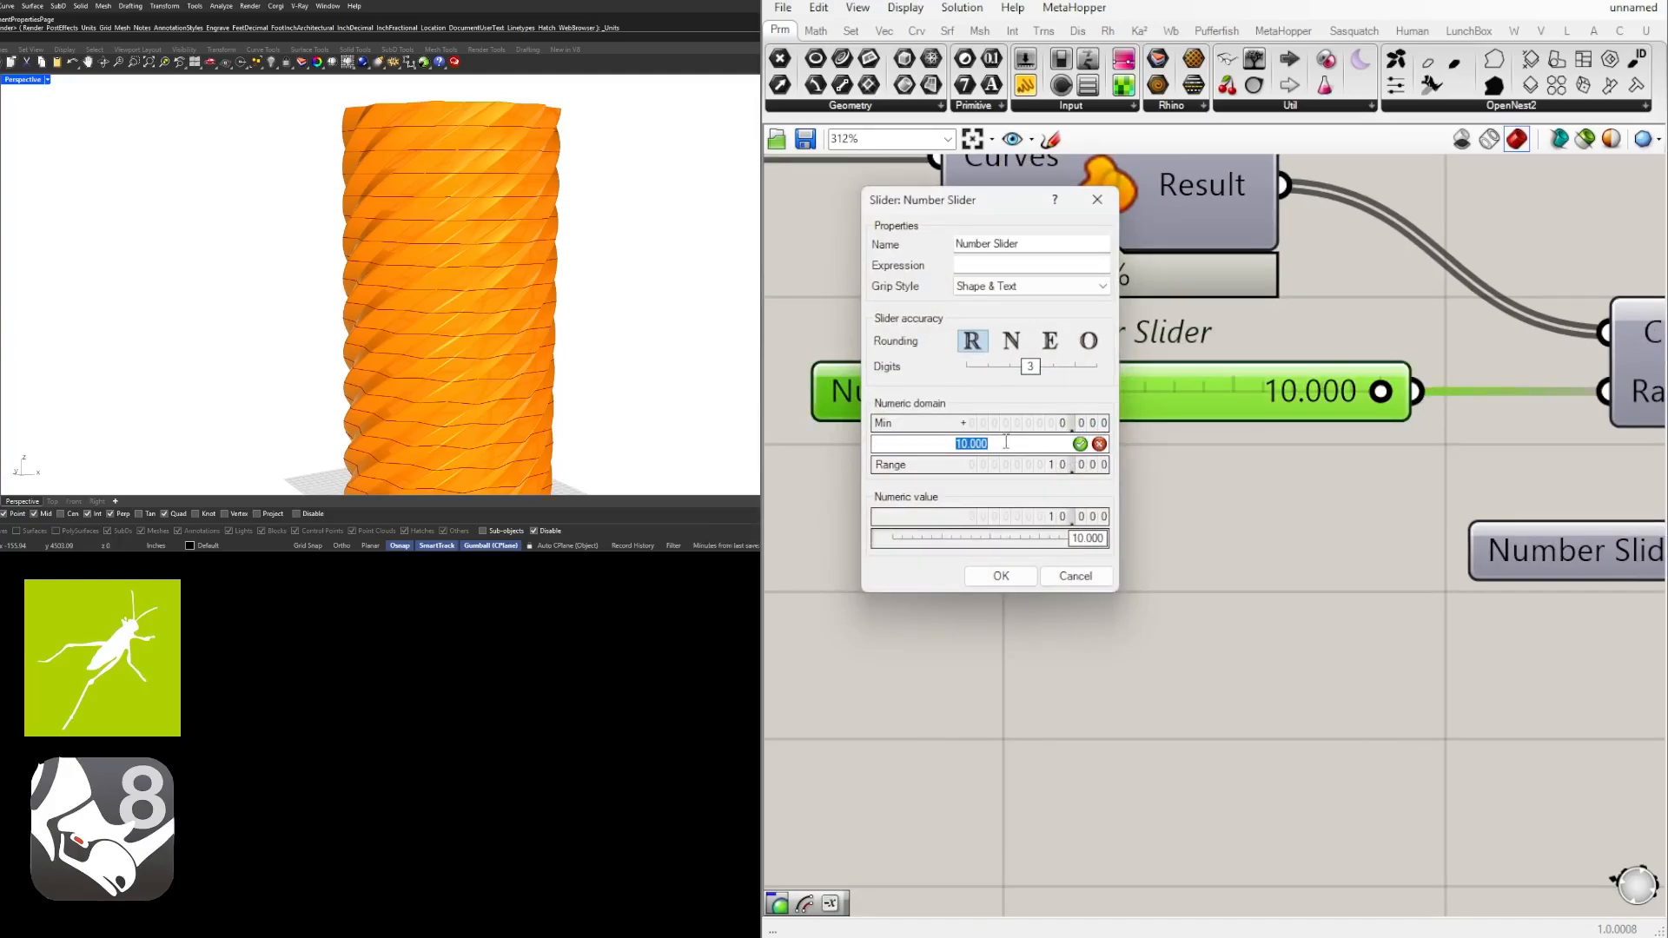
pyautogui.write('50')
pyautogui.click(1001, 576)
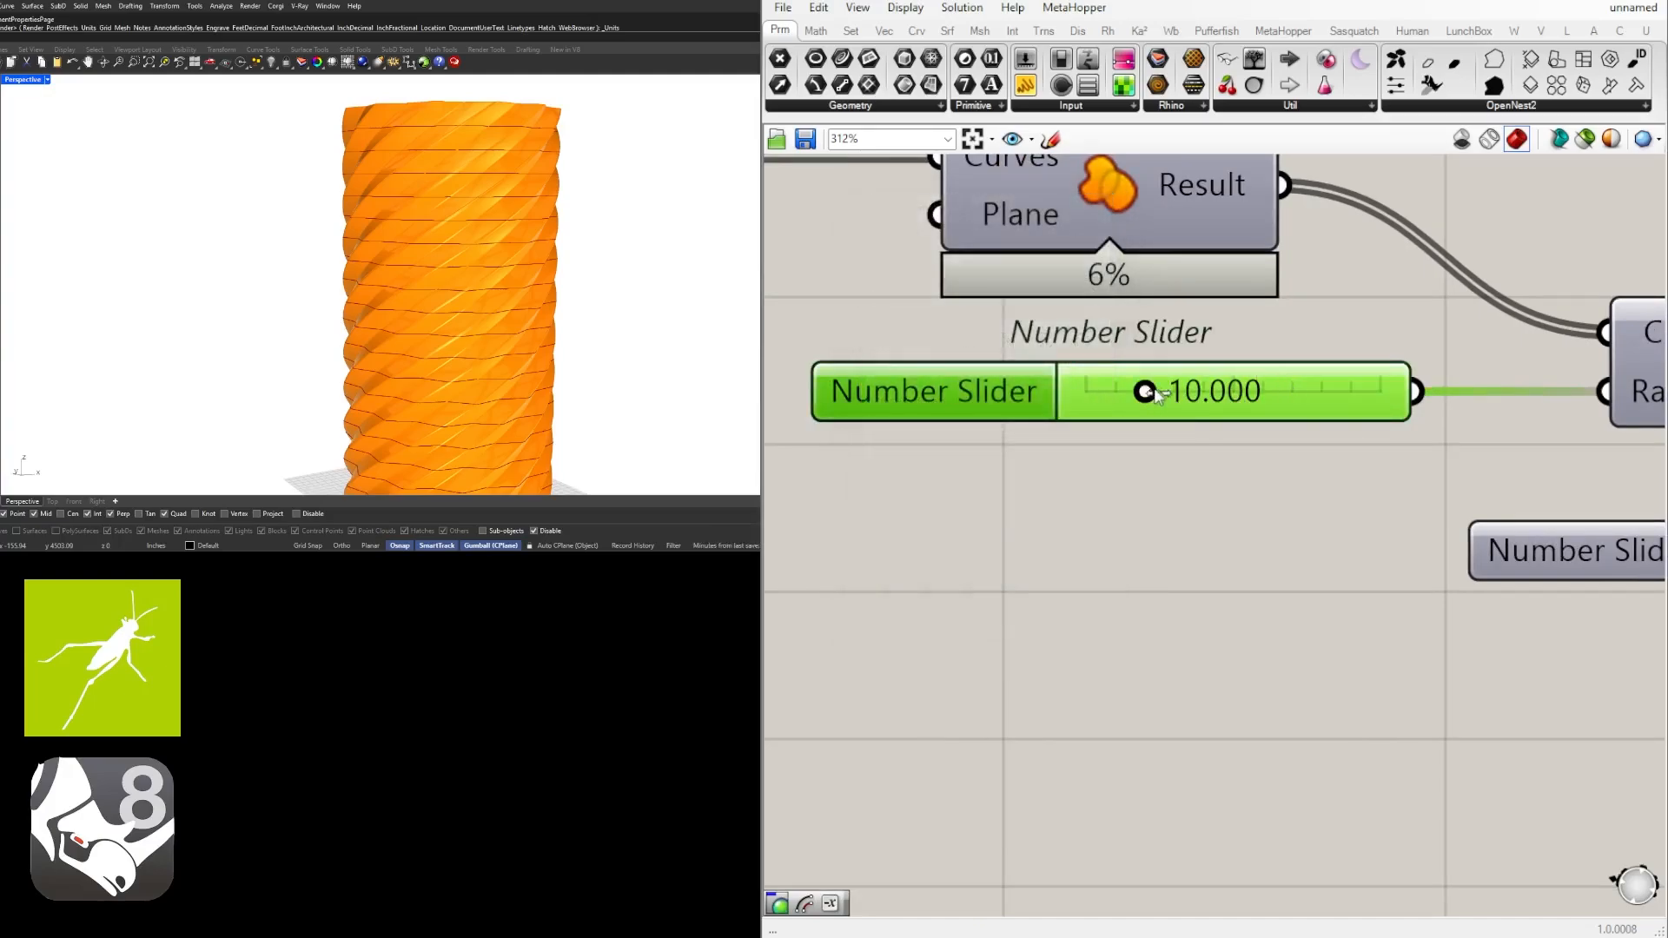
pyautogui.moveTo(1159, 397); pyautogui.dragTo(1312, 392)
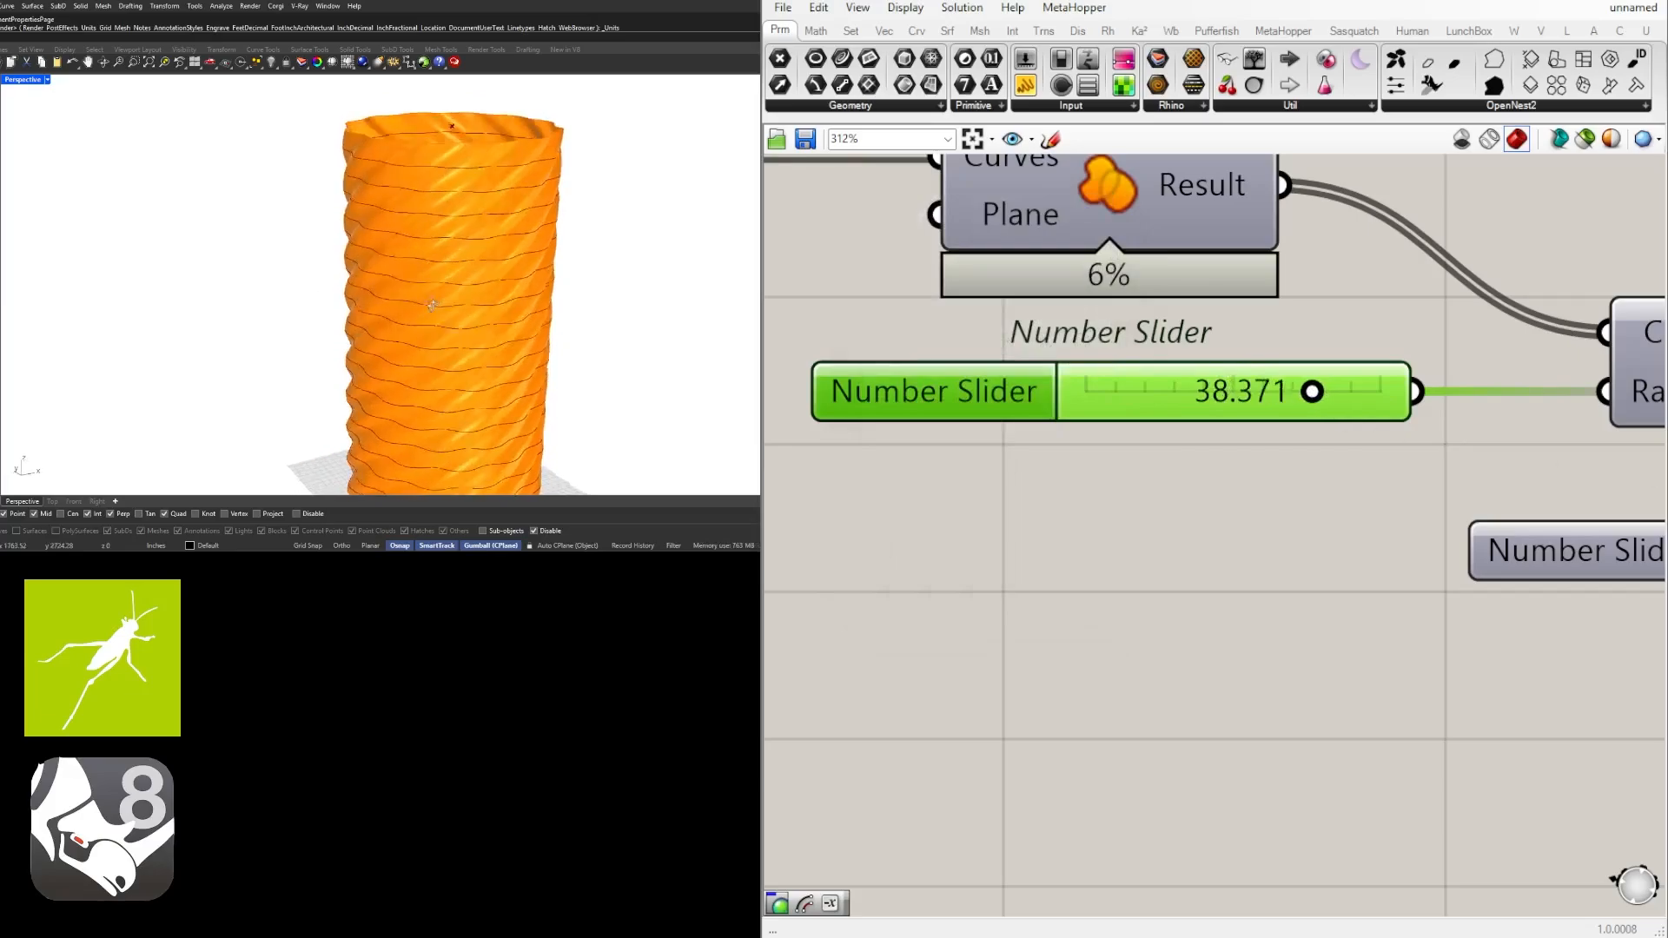
pyautogui.scroll(-5, 432, 305)
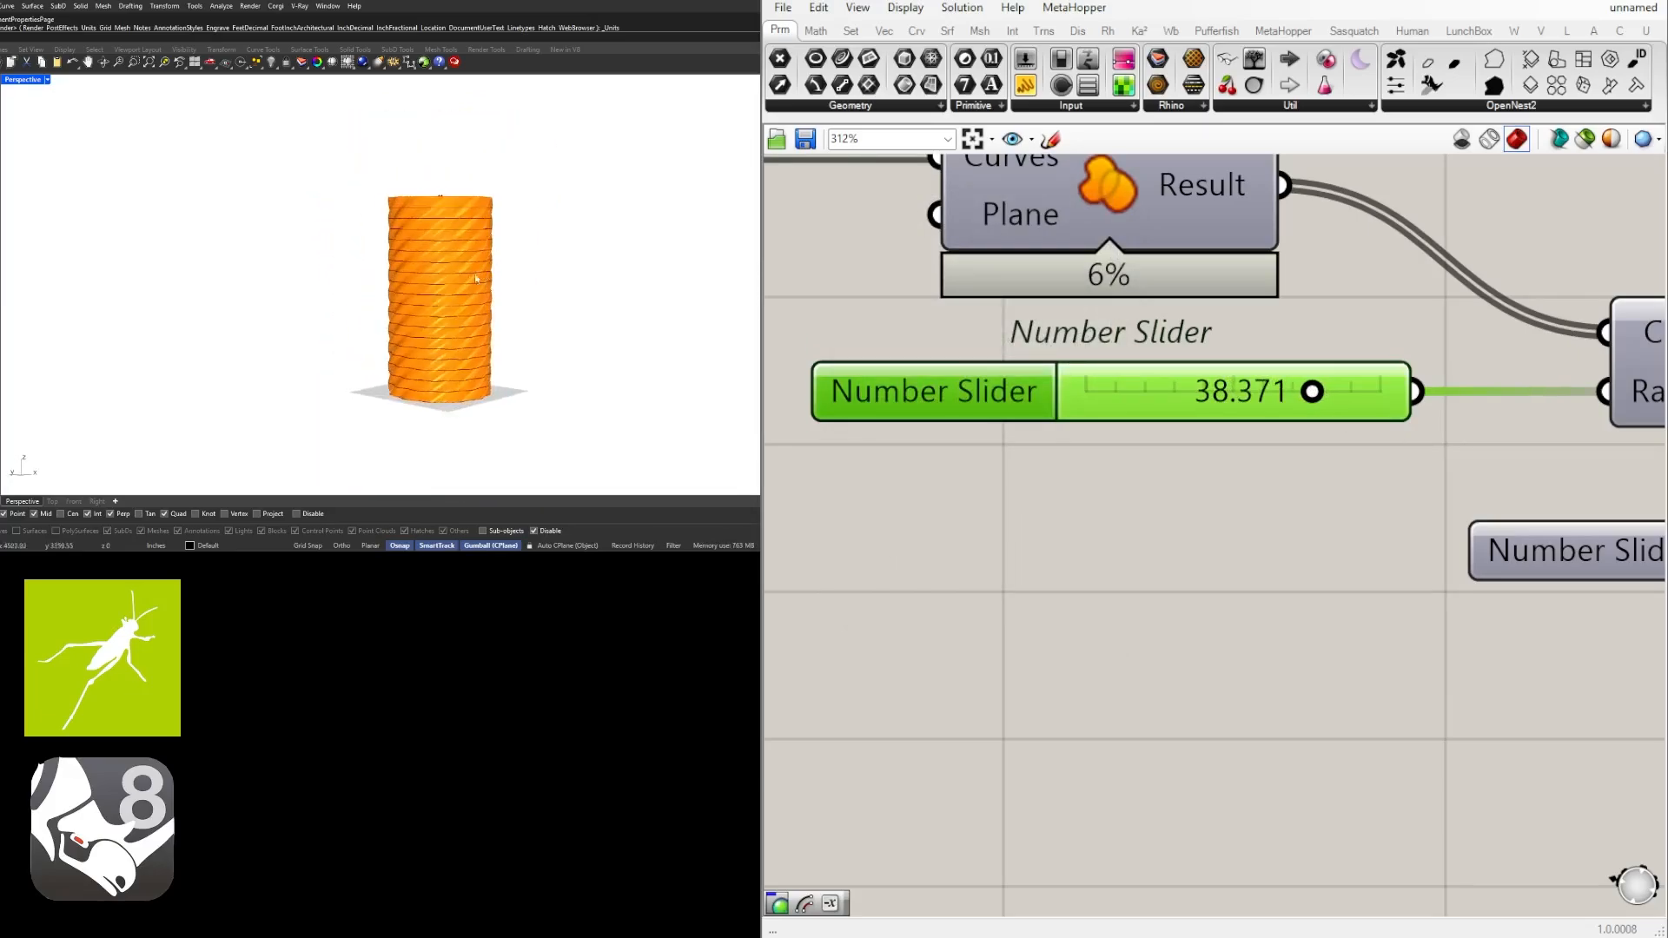
pyautogui.scroll(4, 475, 278)
# Shift Rotate, Loft, the Colour Swatch and Custom Preview closer to Area, and bring Area closer to Move.
pyautogui.moveTo(1373, 452); pyautogui.dragTo(1100, 475, button='right')
pyautogui.scroll(-6, 1100, 475)
pyautogui.moveTo(1541, 530); pyautogui.dragTo(1203, 484, button='right')
pyautogui.moveTo(1454, 476); pyautogui.dragTo(1221, 437, button='right')
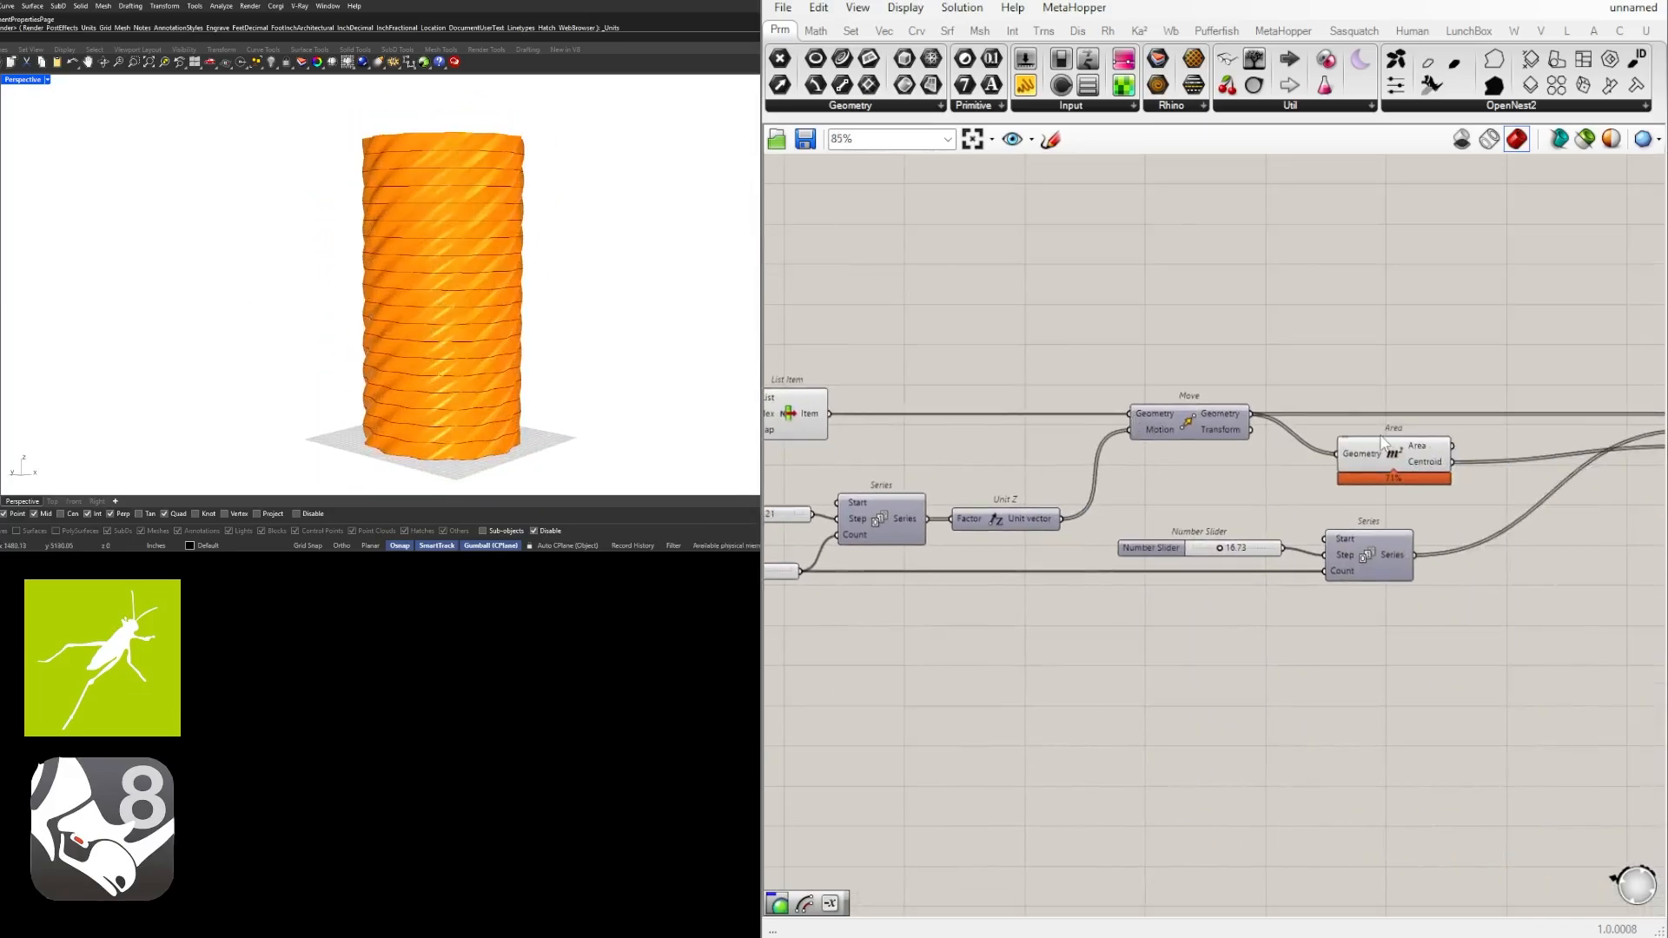
pyautogui.scroll(-3, 1381, 438)
pyautogui.moveTo(1567, 492); pyautogui.dragTo(1267, 489, button='right')
pyautogui.scroll(3, 1442, 482)
pyautogui.scroll(-3, 1267, 488)
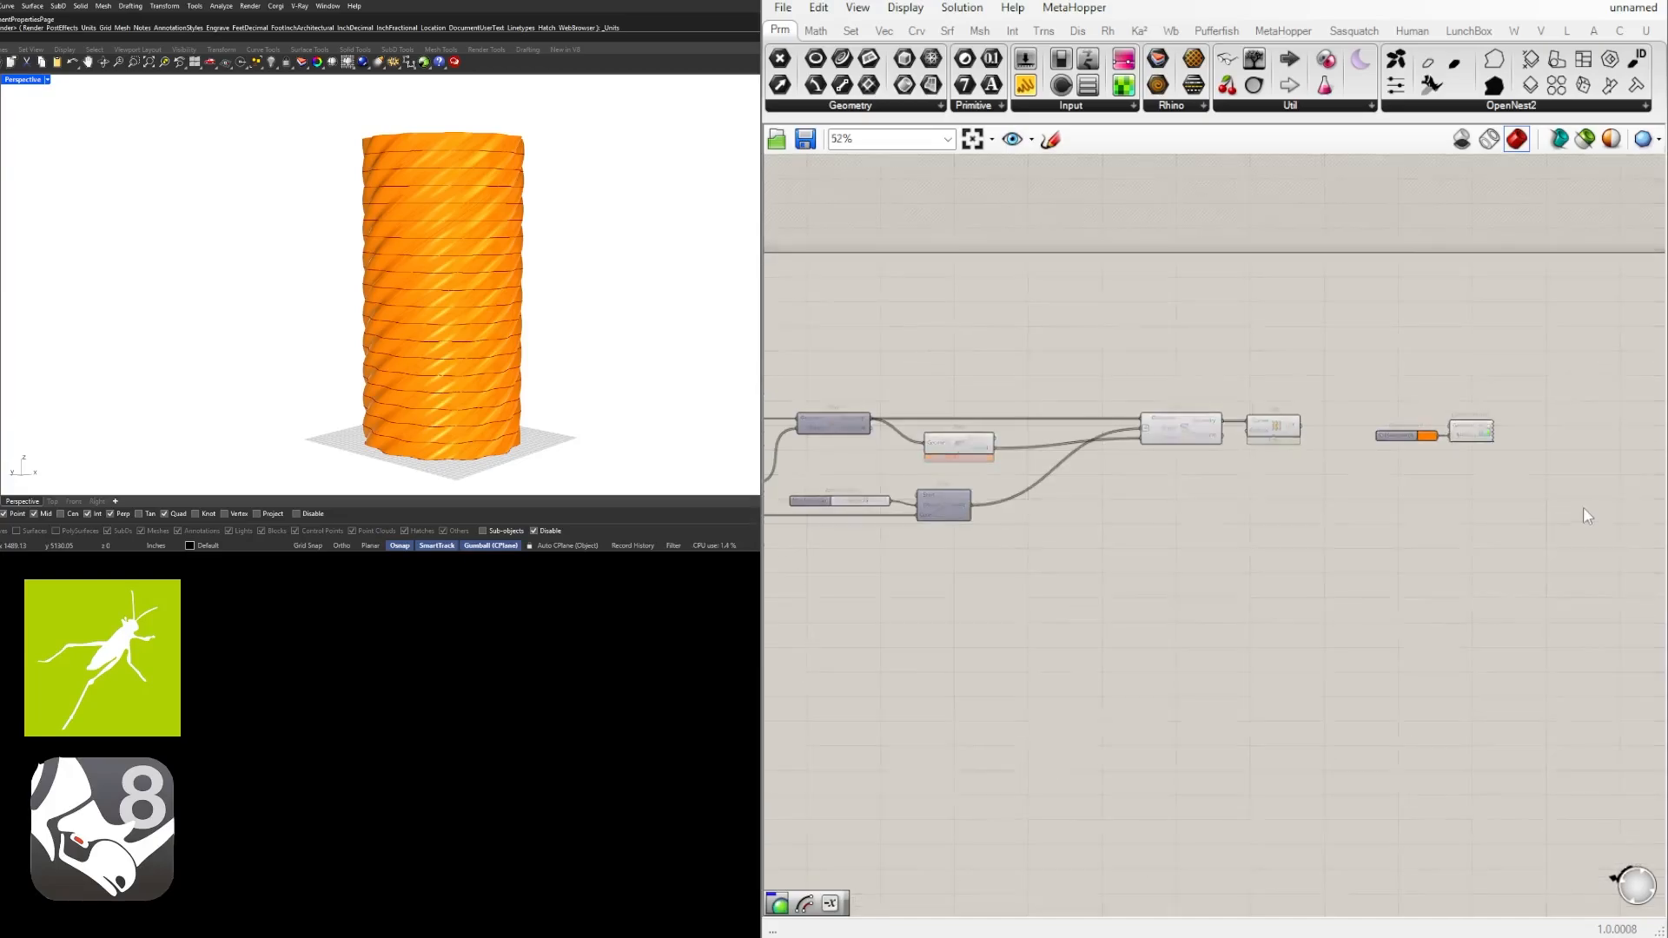
pyautogui.moveTo(1583, 508); pyautogui.dragTo(1191, 349)
pyautogui.scroll(2, 1182, 404)
pyautogui.moveTo(1035, 458); pyautogui.dragTo(1027, 457)
pyautogui.click(1032, 521)
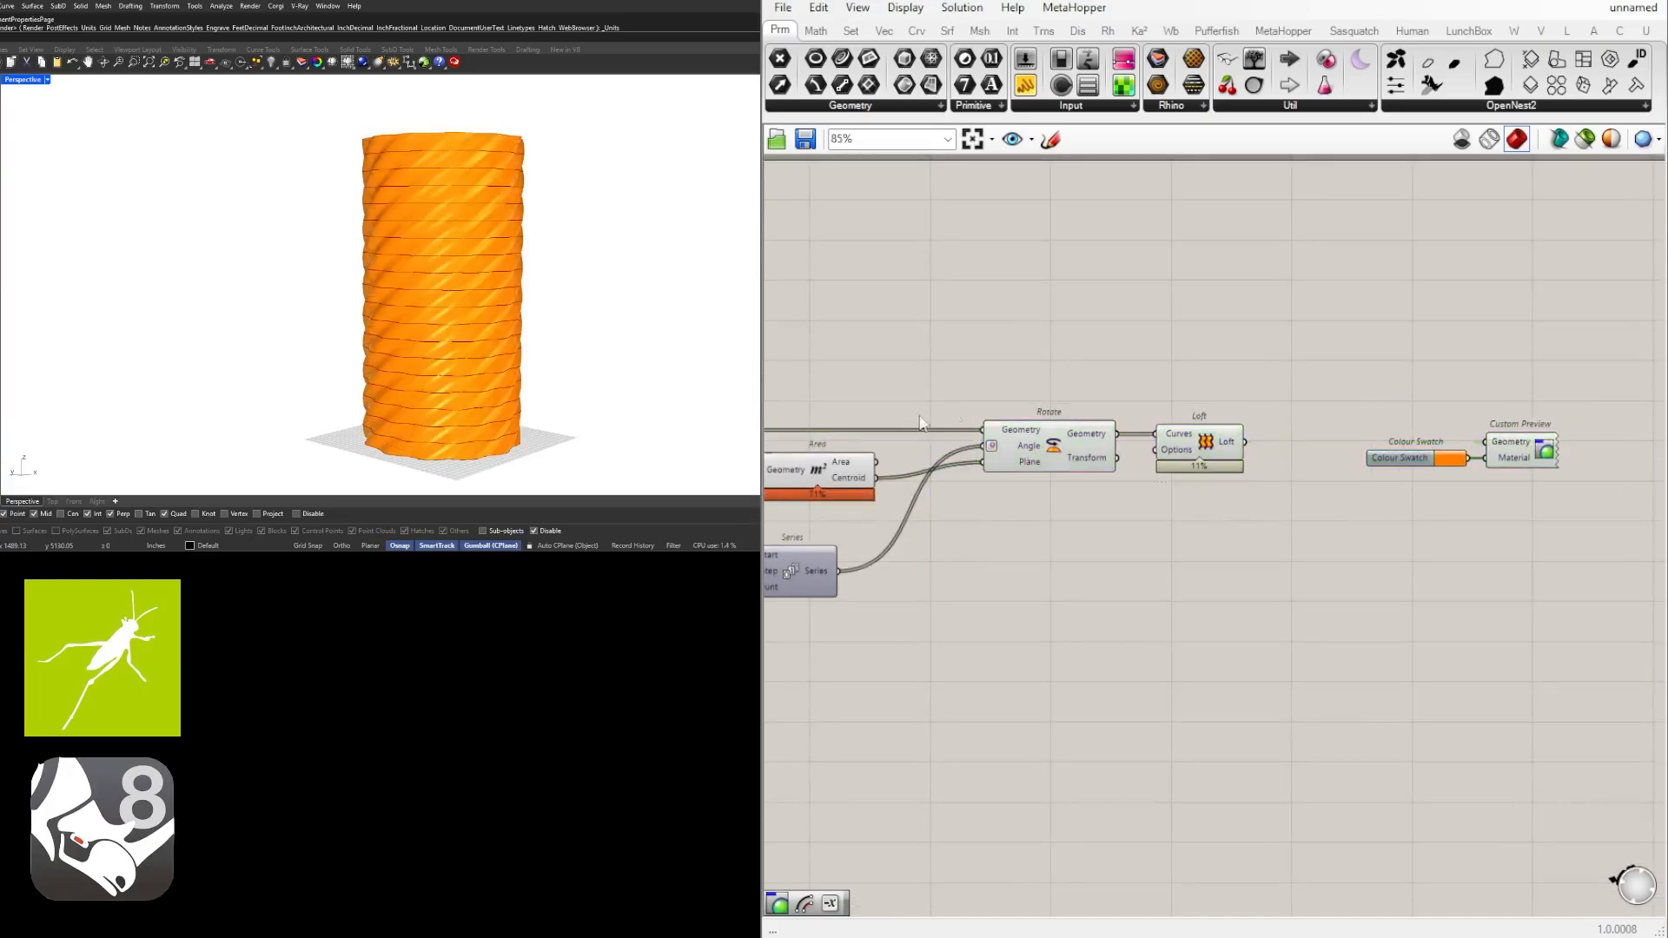
pyautogui.moveTo(1032, 521); pyautogui.dragTo(1374, 528, button='right')
pyautogui.moveTo(1155, 469); pyautogui.dragTo(1126, 468)
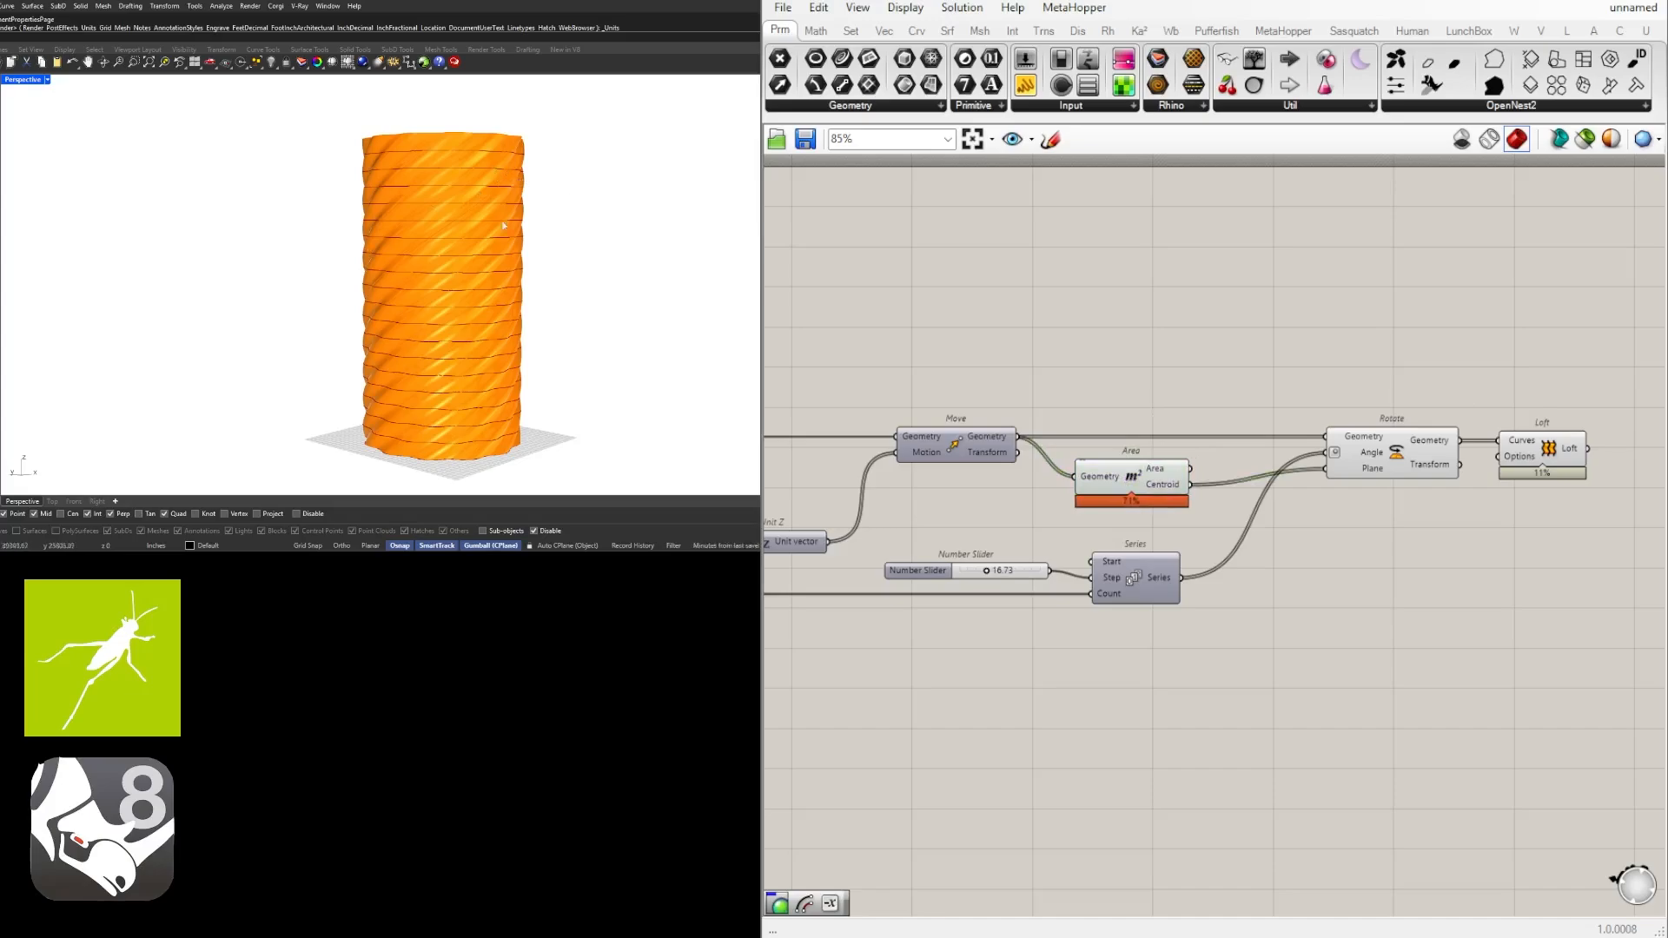
# Examine the overall component layout and the twisted form from several angles.
pyautogui.scroll(-5, 1392, 410)
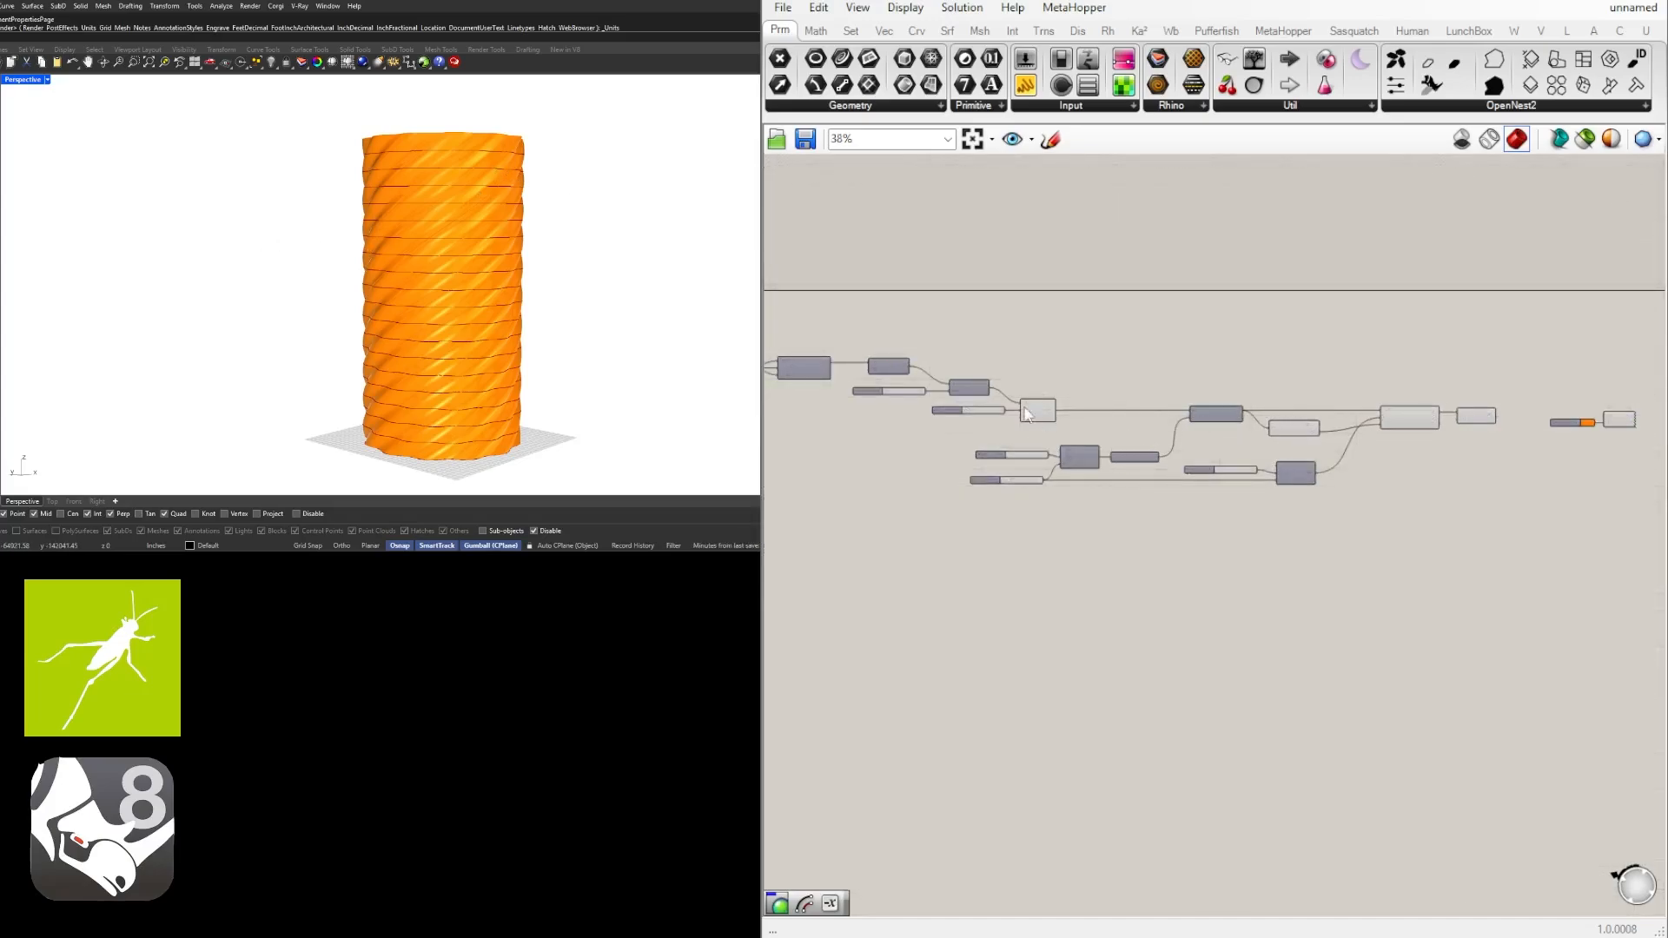
pyautogui.moveTo(1025, 413); pyautogui.dragTo(1080, 403, button='right')
pyautogui.moveTo(1468, 438); pyautogui.dragTo(1410, 437, button='right')
pyautogui.moveTo(570, 305)
pyautogui.mouseDown(button='right')
pyautogui.moveTo(555, 331)
pyautogui.moveTo(584, 298)
pyautogui.mouseUp(button='right')
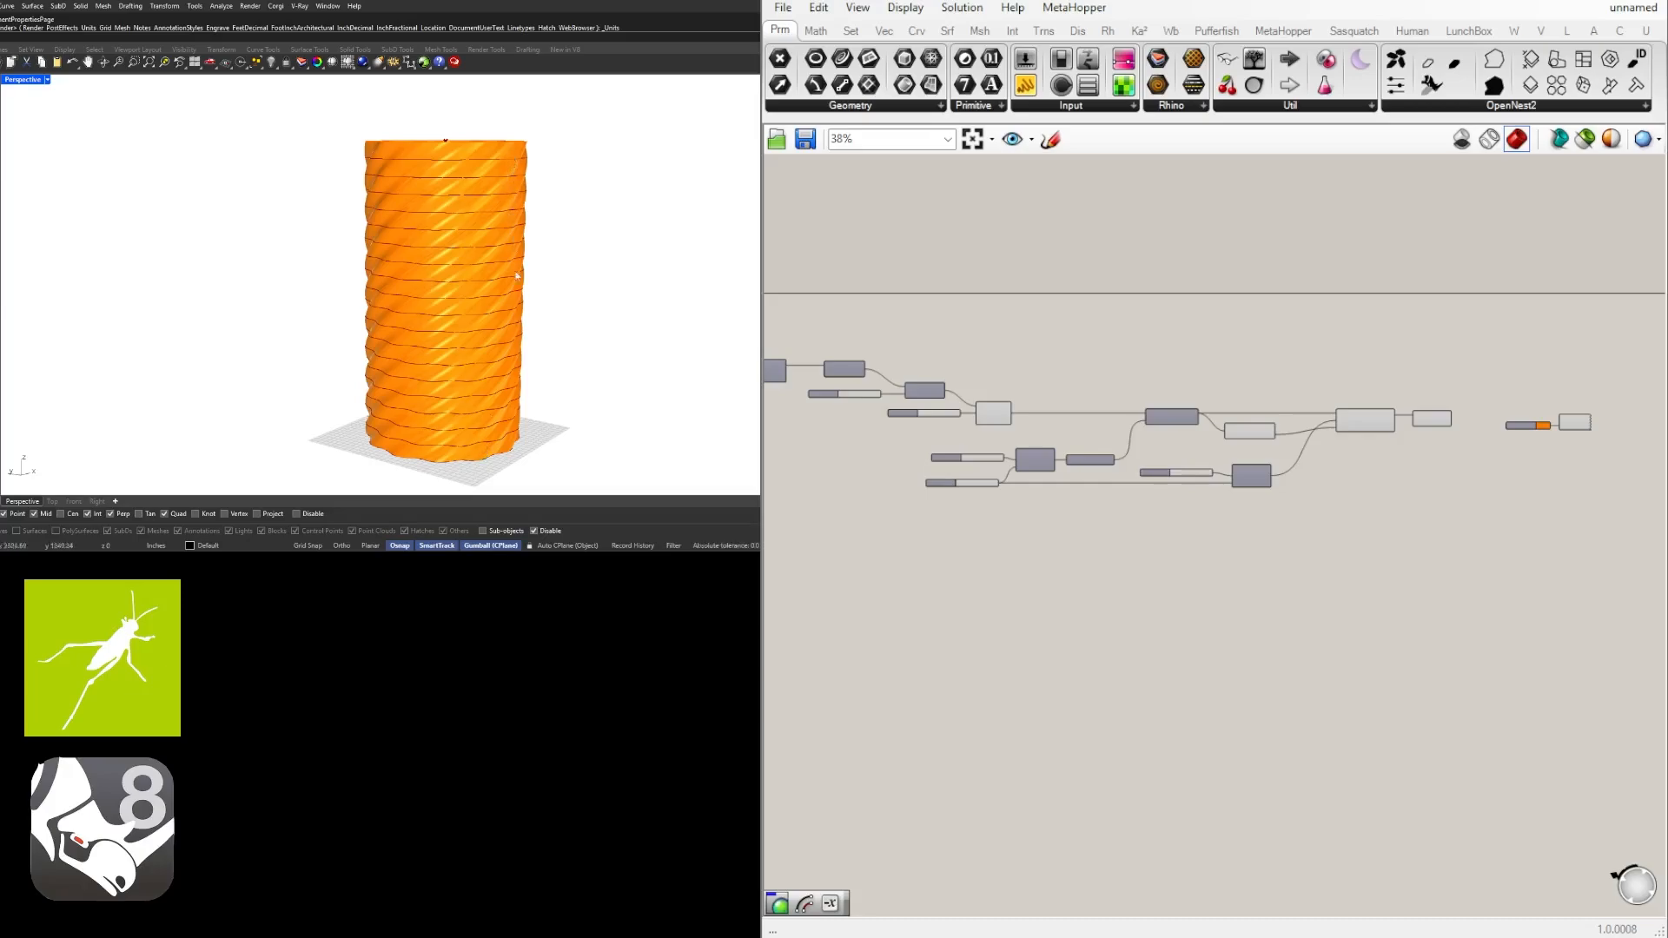
pyautogui.moveTo(502, 232); pyautogui.dragTo(654, 208, button='right')
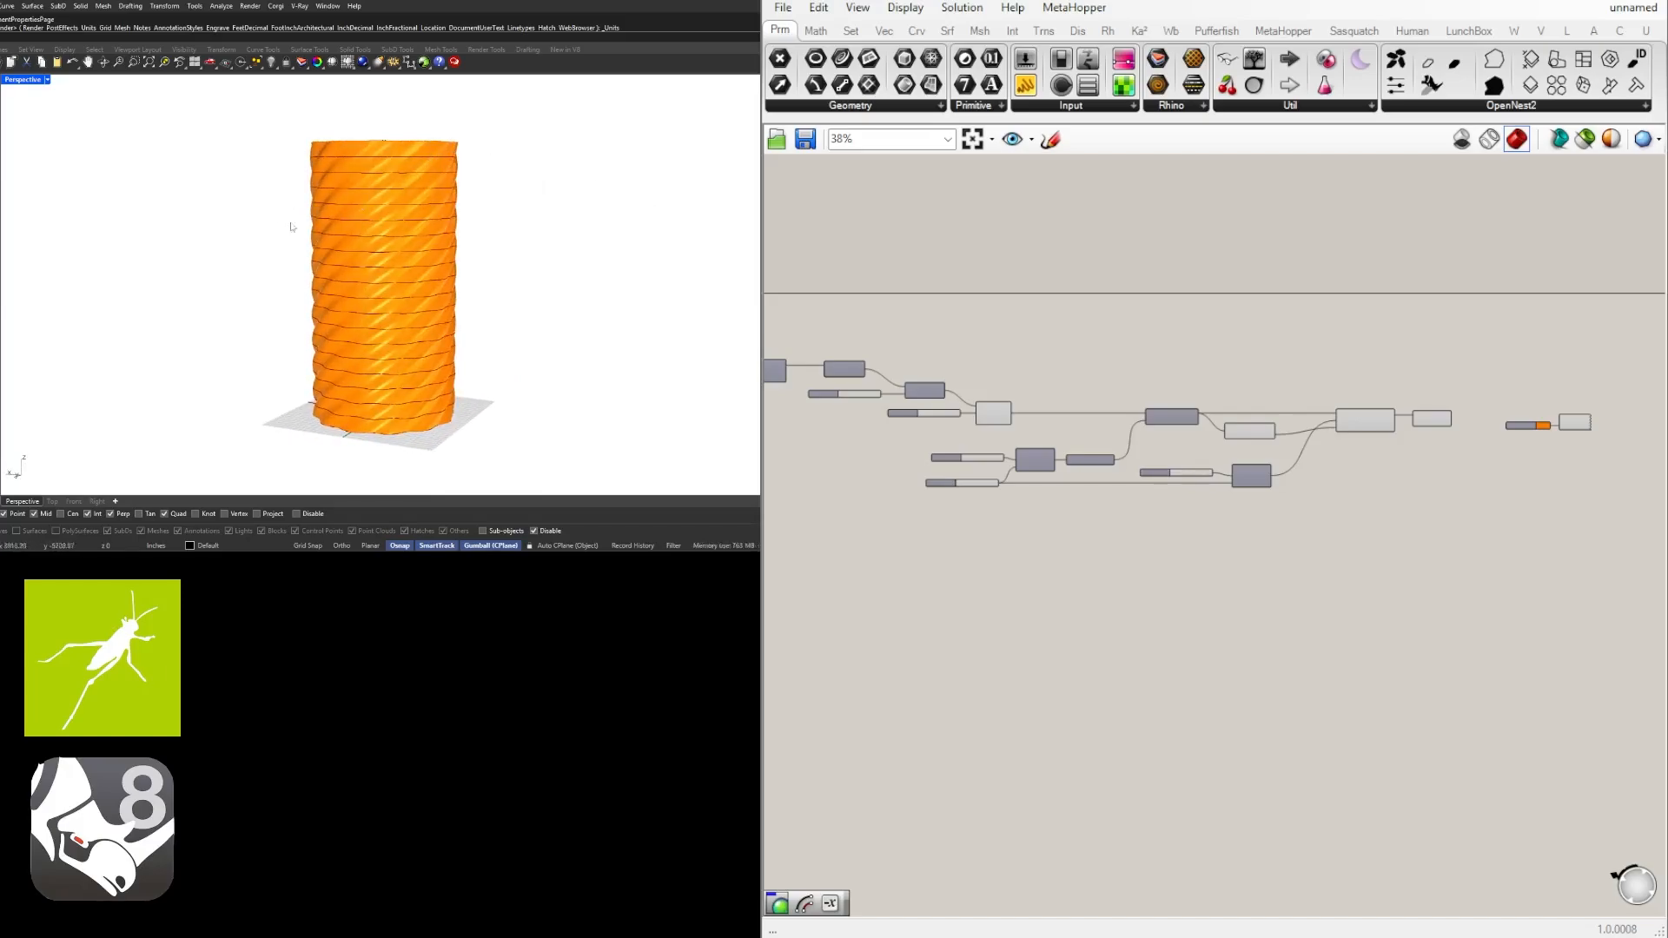
pyautogui.moveTo(386, 235); pyautogui.dragTo(469, 151, button='right')
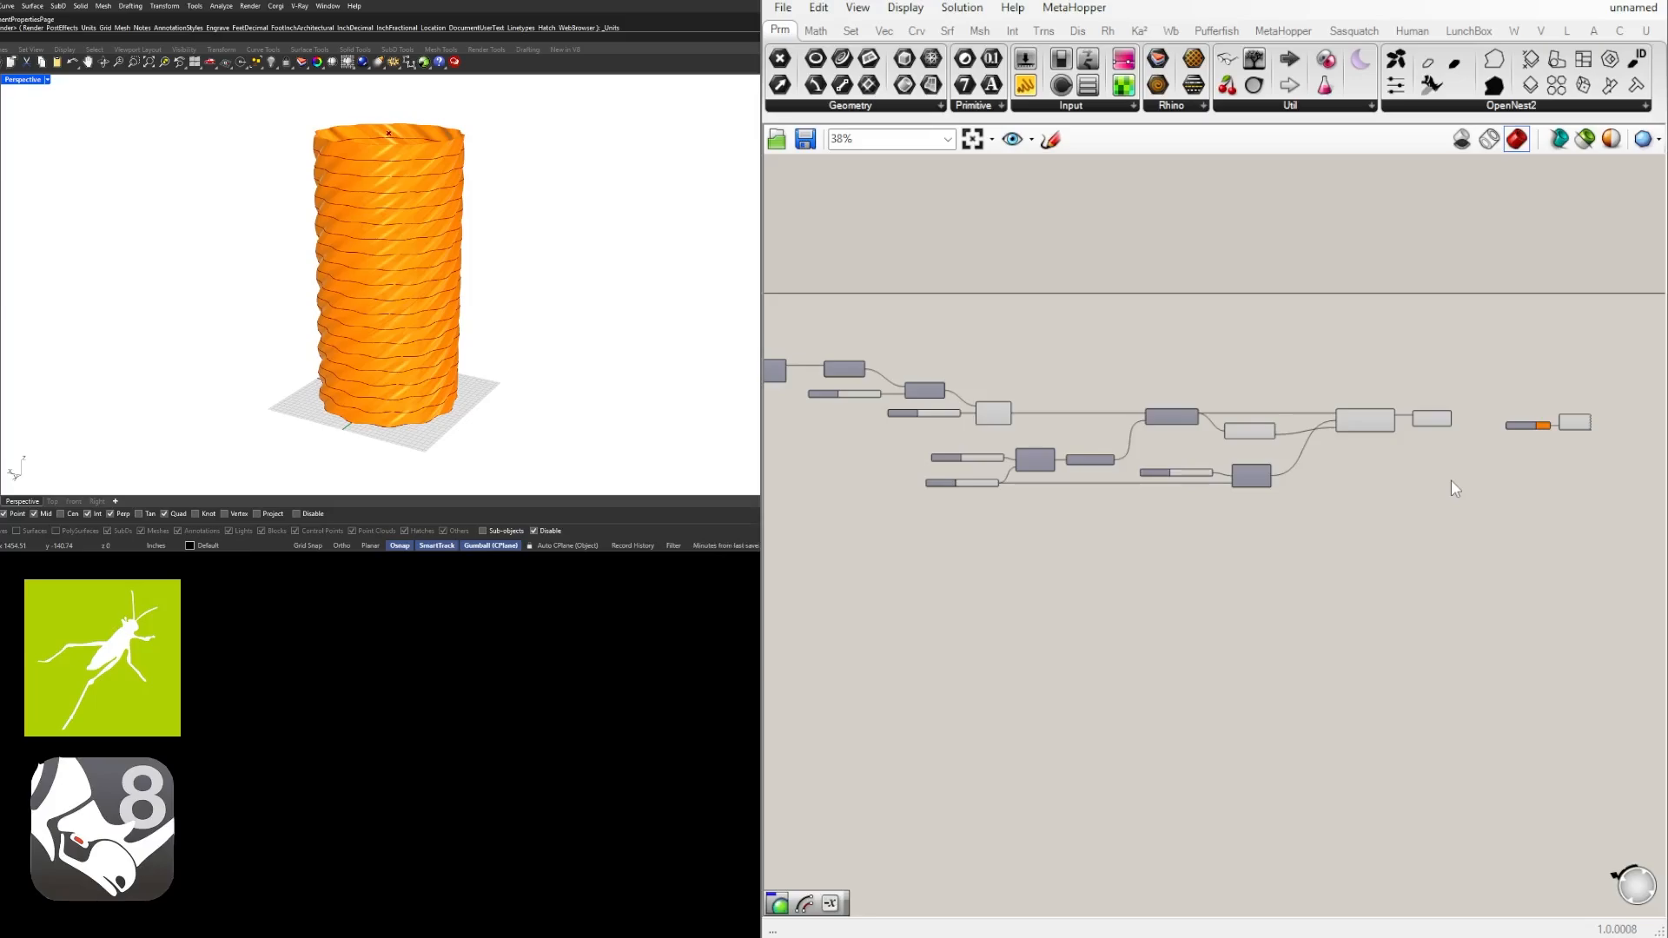
pyautogui.scroll(-2, 1077, 378)
pyautogui.moveTo(1077, 378); pyautogui.dragTo(1103, 410, button='right')
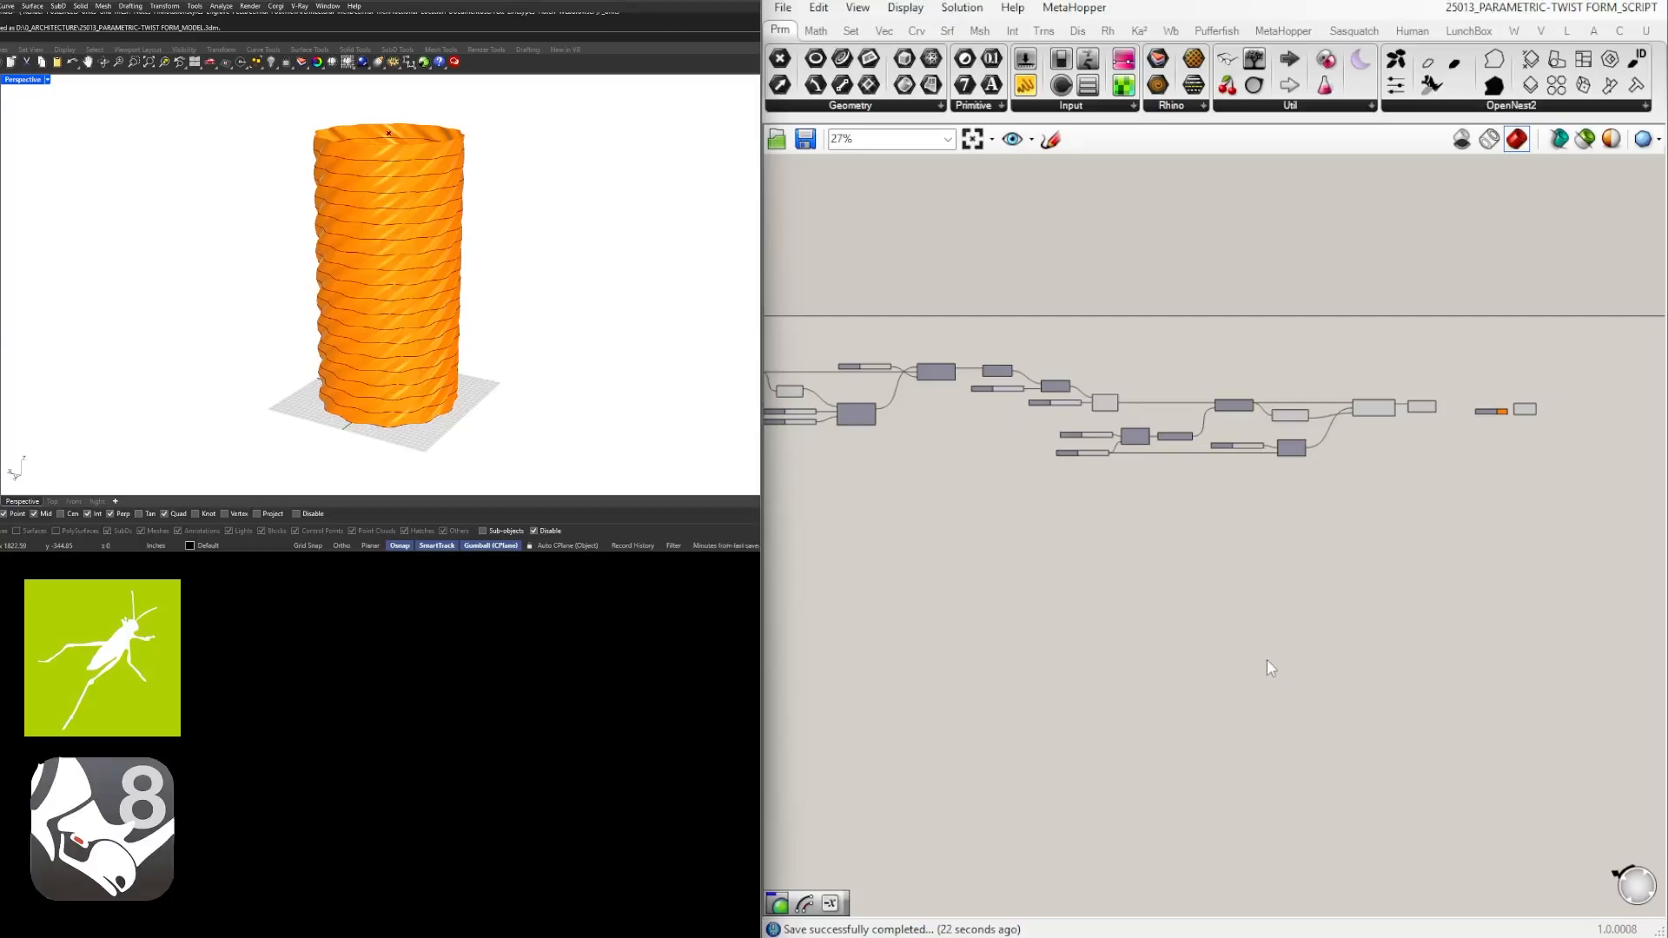
# Move the whole definition down to free canvas space above it.
pyautogui.scroll(-2, 1266, 658)
pyautogui.moveTo(1522, 595); pyautogui.dragTo(782, 252)
pyautogui.moveTo(1125, 363); pyautogui.dragTo(1125, 562)
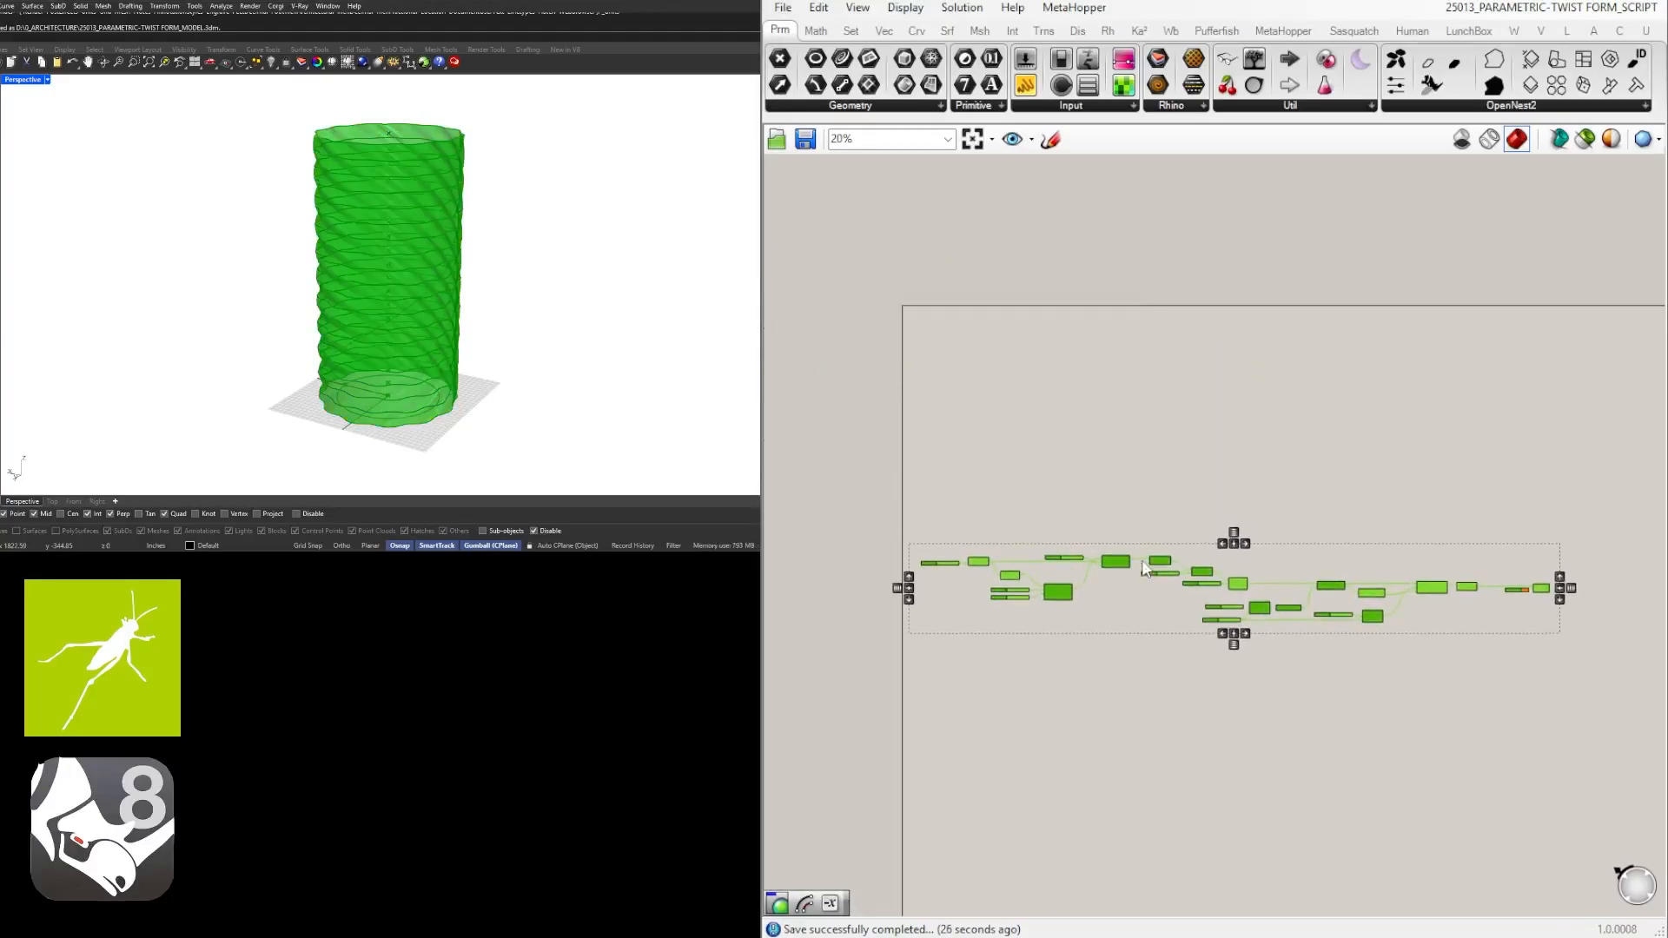
pyautogui.click(1111, 520)
# Duplicate the outline components from the circle radius slider through List Item and place the copy above the original definition.
pyautogui.scroll(8, 1109, 590)
pyautogui.moveTo(1588, 567); pyautogui.dragTo(1479, 535, button='right')
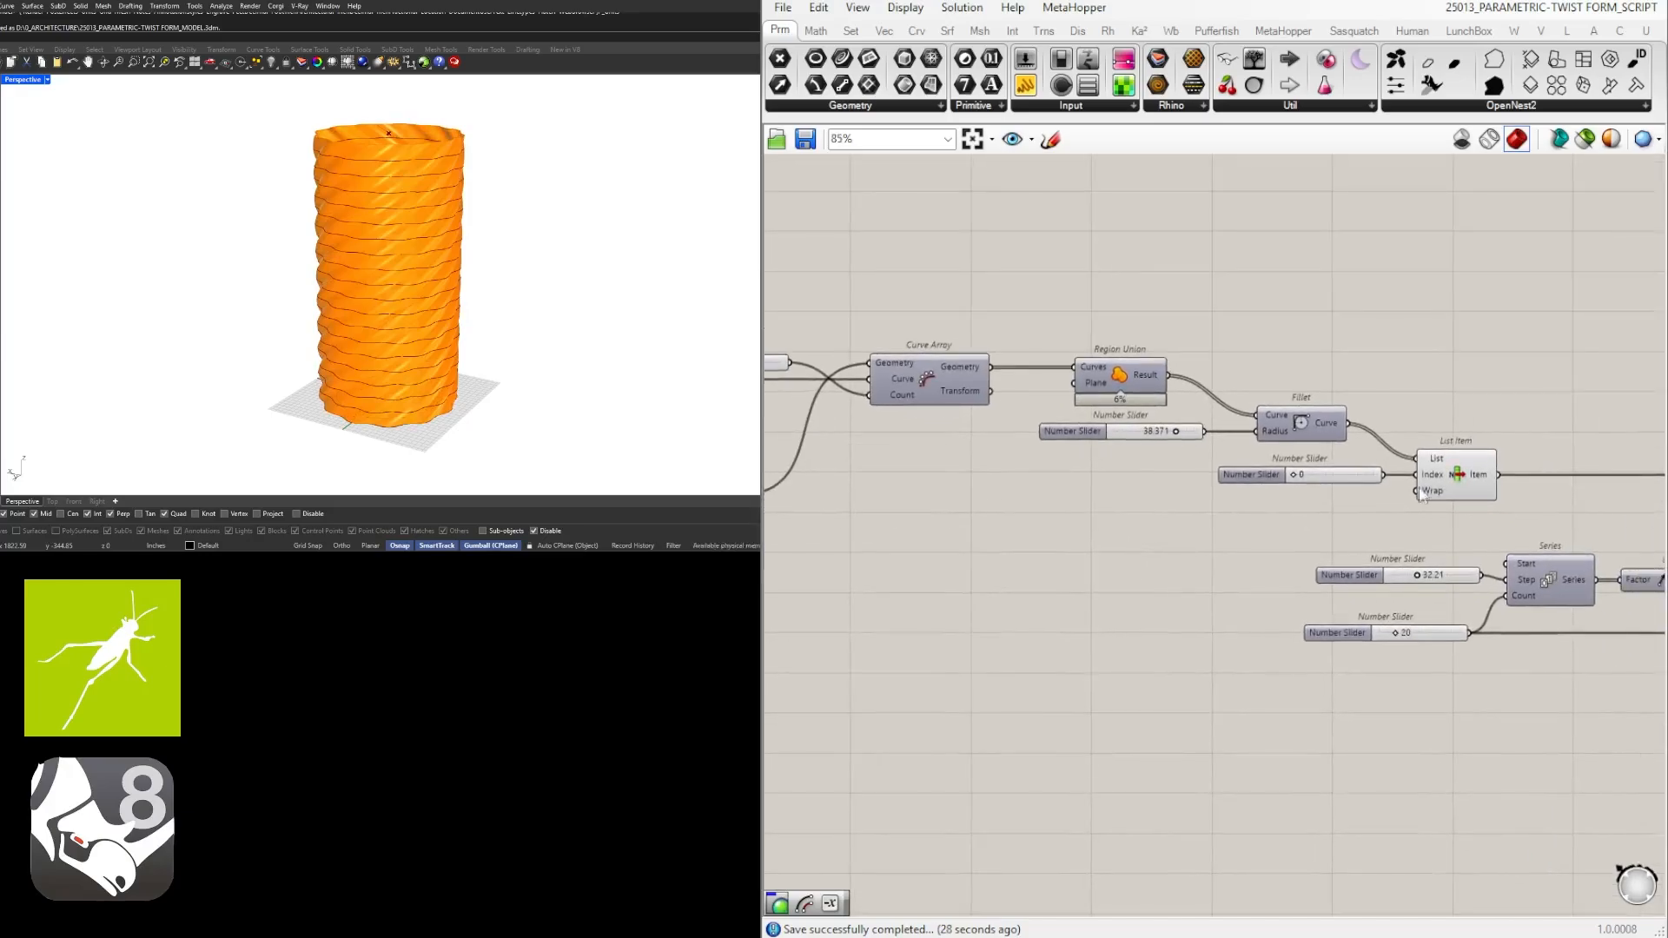
pyautogui.click(1453, 475)
pyautogui.scroll(-3, 1213, 571)
pyautogui.moveTo(1243, 539); pyautogui.dragTo(1397, 511, button='right')
pyautogui.scroll(-3, 1396, 504)
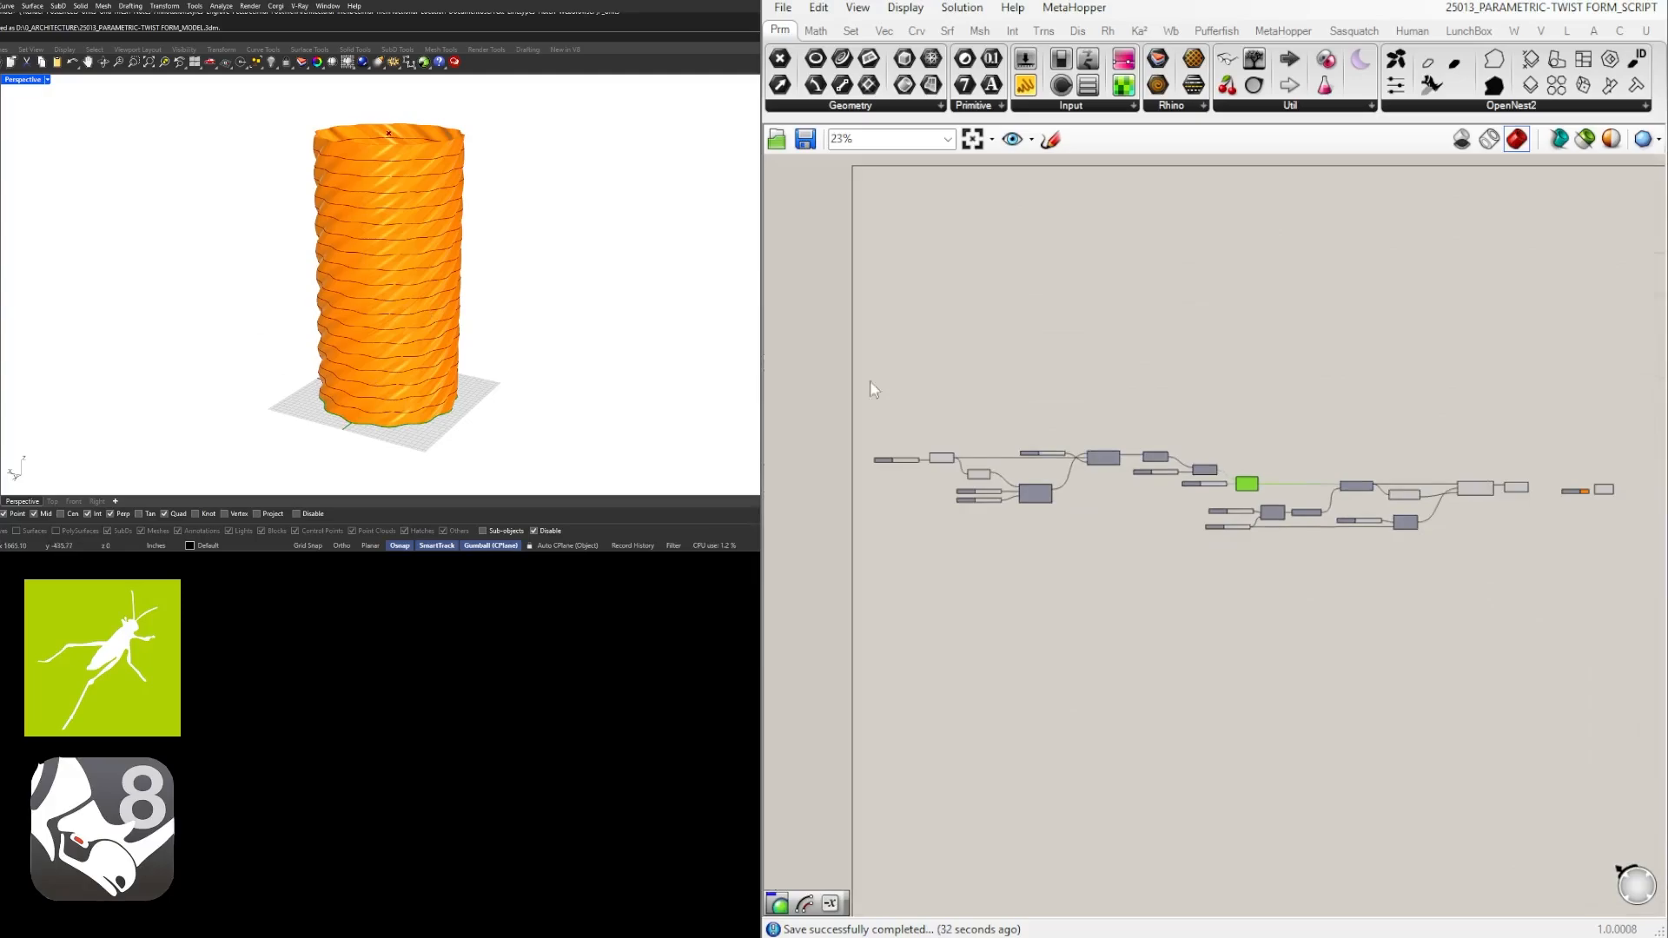
pyautogui.moveTo(1231, 409); pyautogui.dragTo(1069, 519)
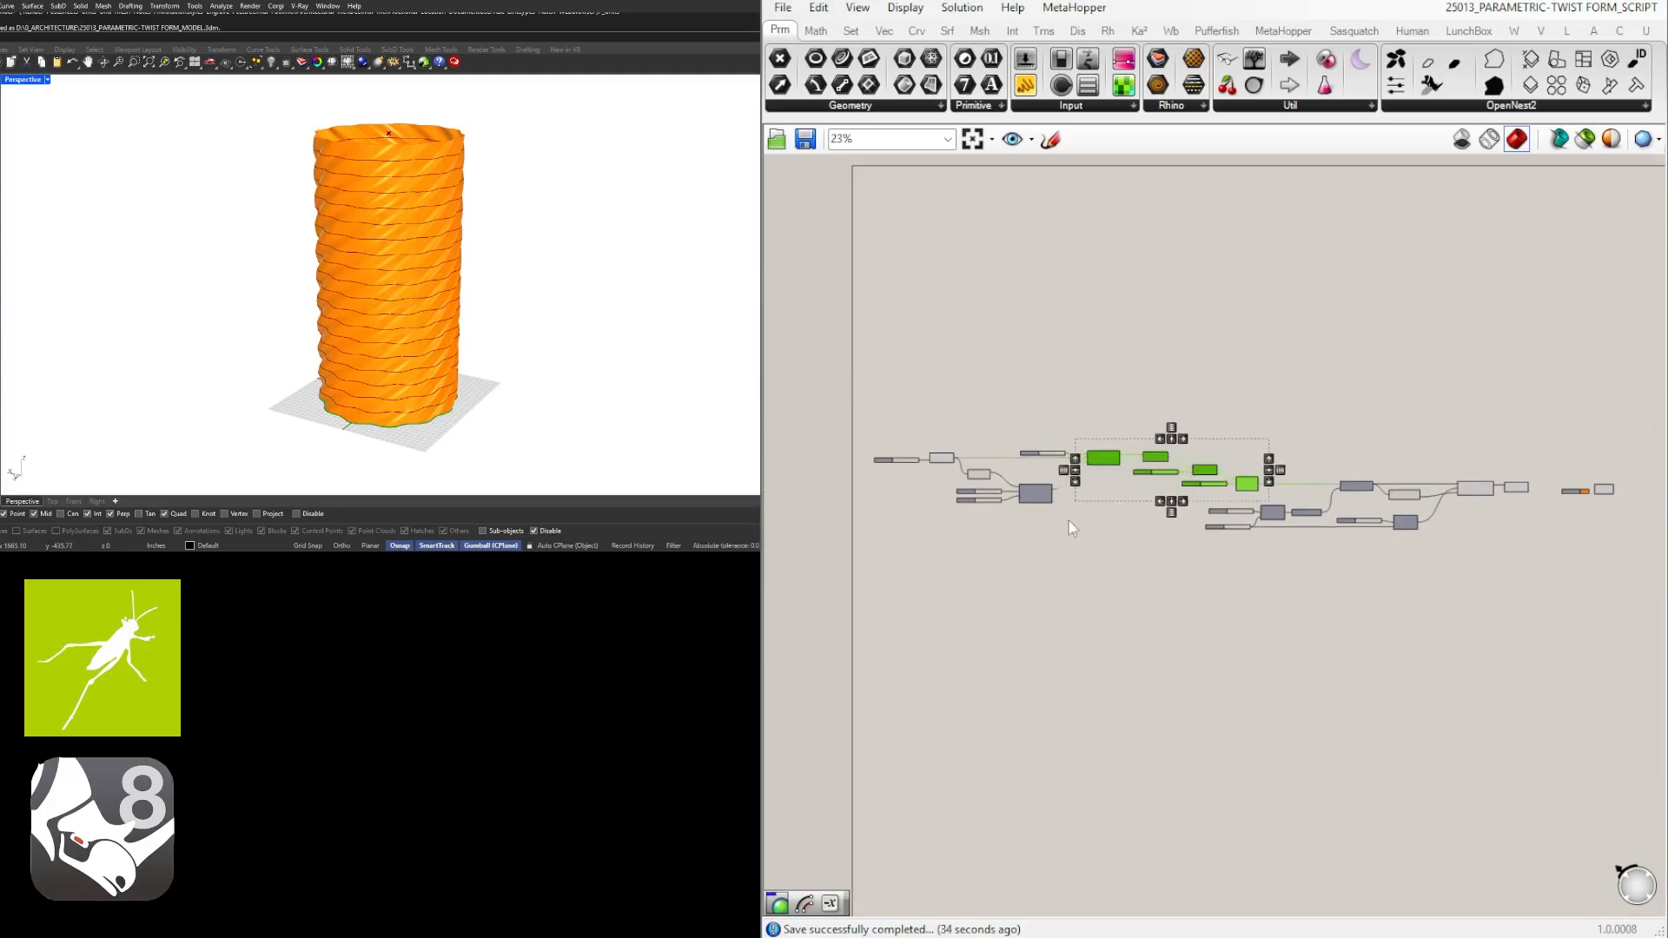
pyautogui.keyDown('shift'); pyautogui.moveTo(1126, 585); pyautogui.dragTo(858, 393); pyautogui.keyUp('shift')
pyautogui.keyDown('alt'); pyautogui.moveTo(1051, 504); pyautogui.dragTo(1034, 337); pyautogui.keyUp('alt')
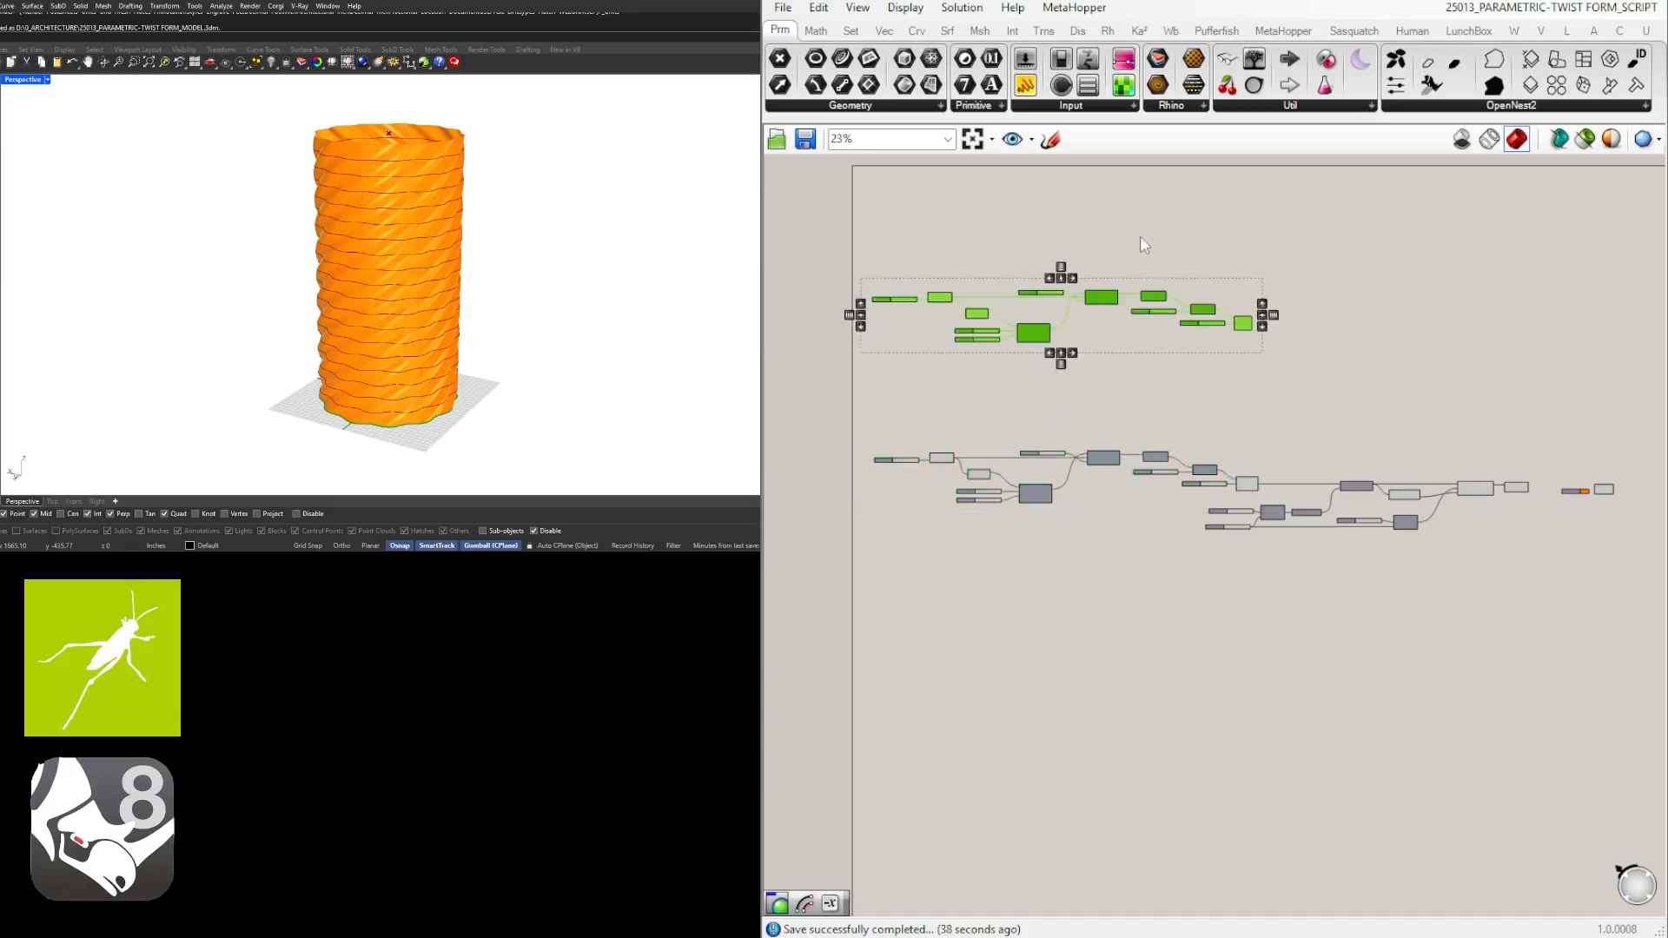
pyautogui.click(1143, 241)
# Disable all components of the original twisted-form definition below the duplicated outline.
pyautogui.moveTo(1450, 500); pyautogui.dragTo(1297, 511, button='right')
pyautogui.scroll(-2, 1460, 569)
pyautogui.moveTo(1468, 573); pyautogui.dragTo(1500, 535, button='right')
pyautogui.moveTo(1530, 579)
pyautogui.mouseDown()
pyautogui.moveTo(1043, 420)
pyautogui.moveTo(930, 404)
pyautogui.mouseUp()
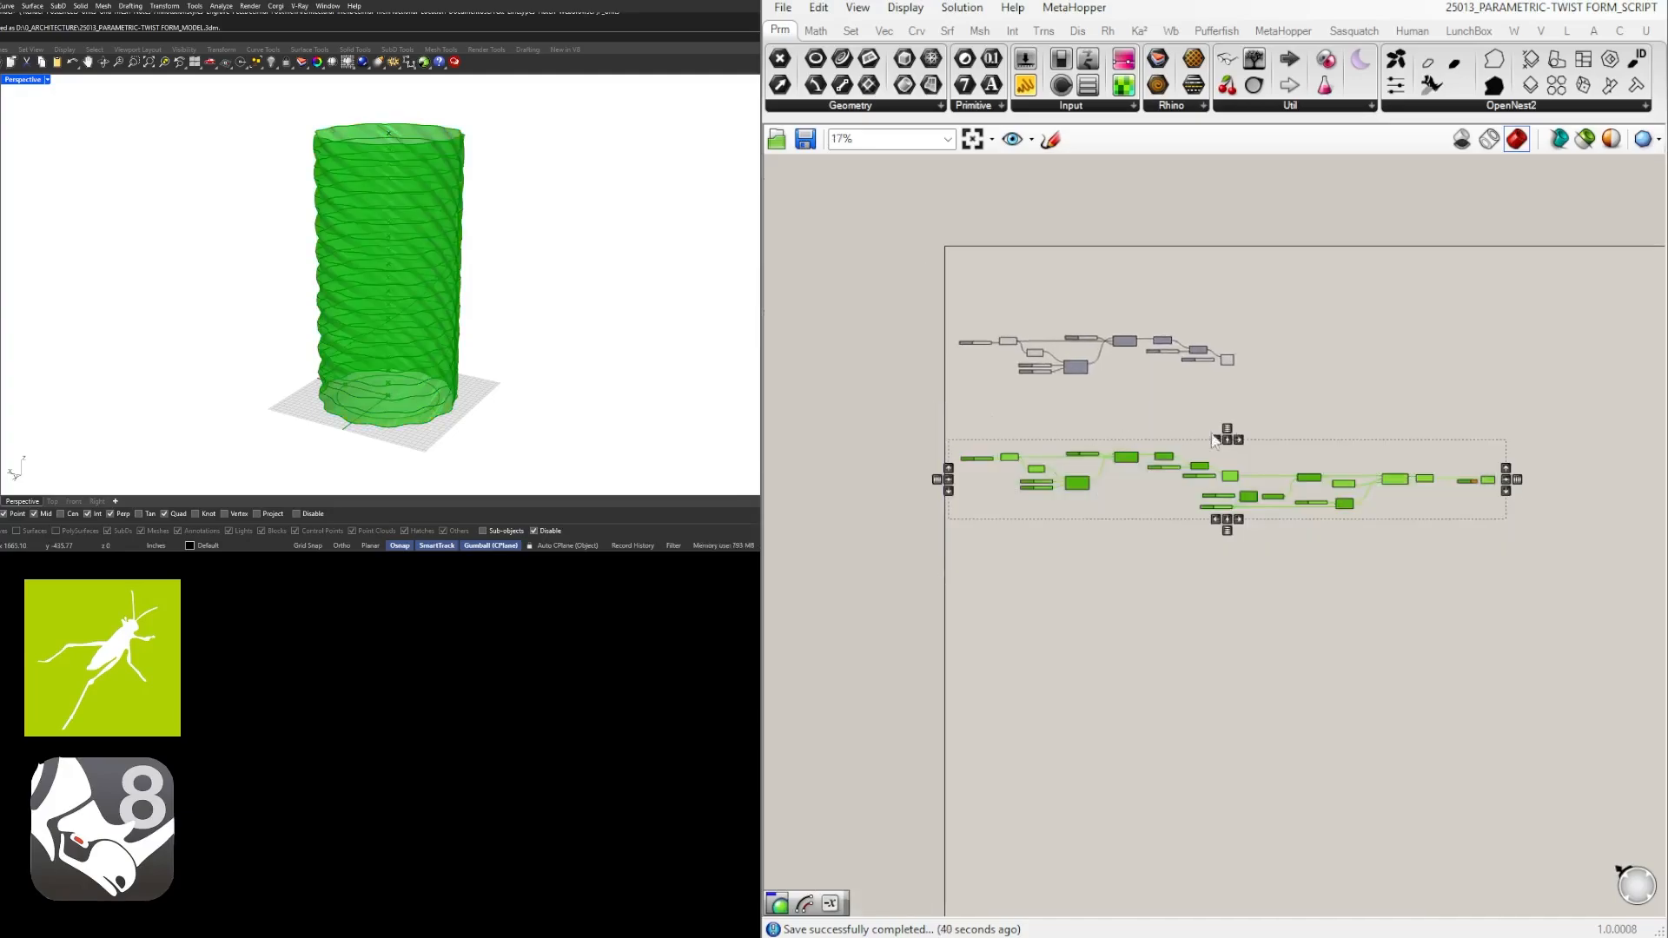
pyautogui.middleClick(1365, 422)
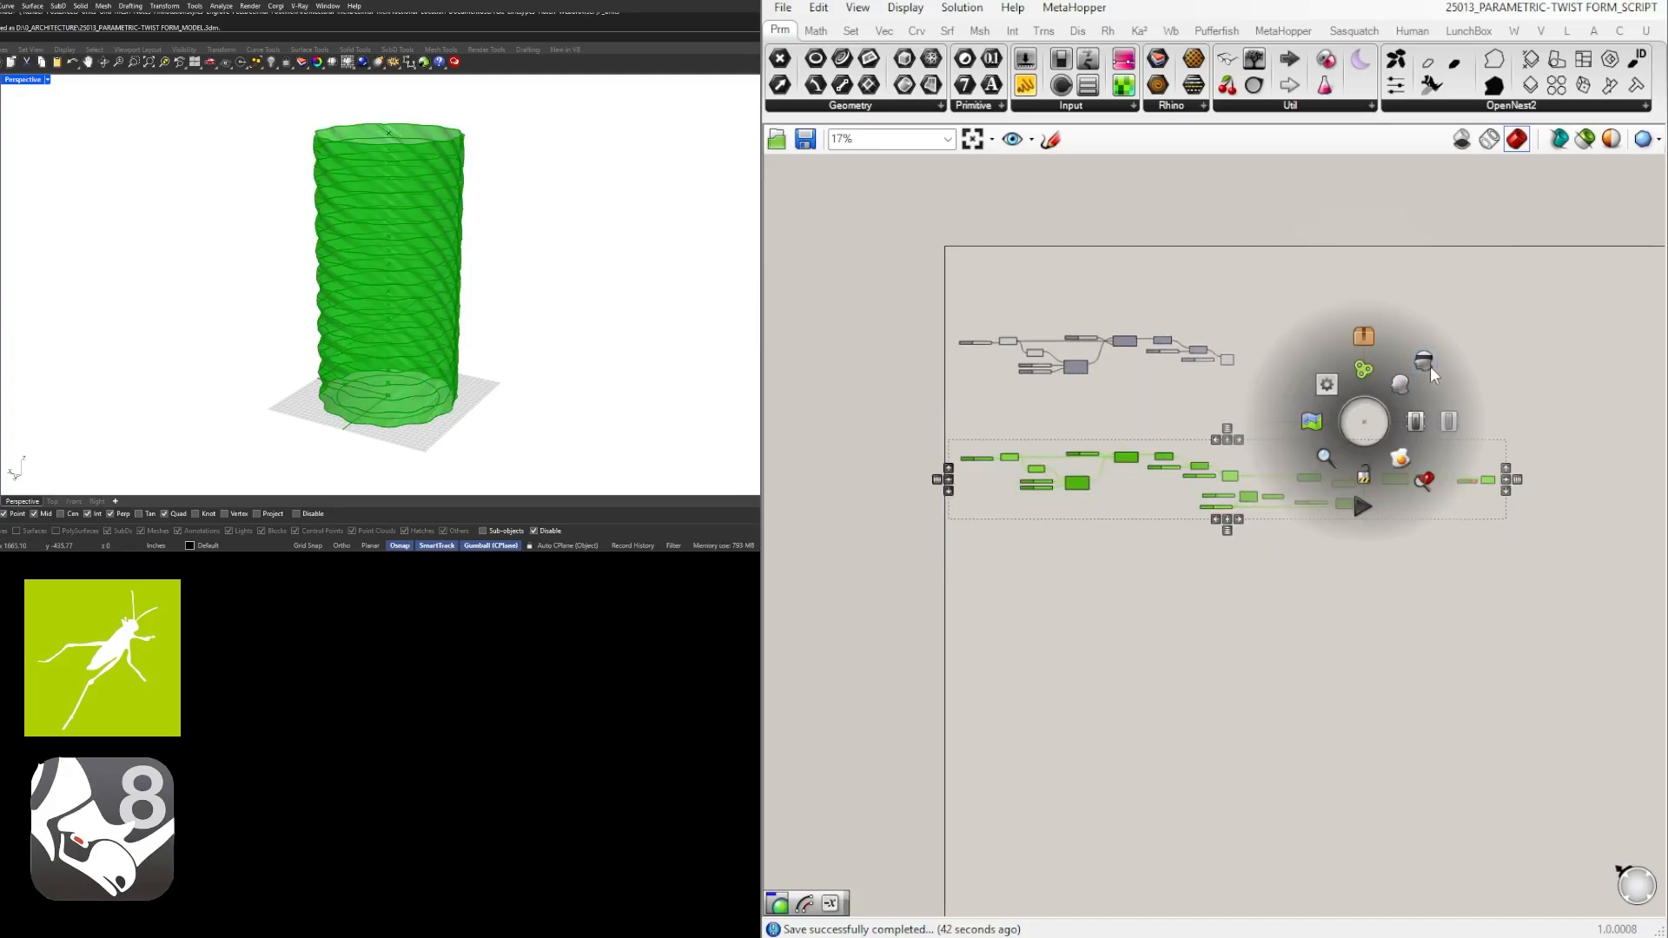
pyautogui.click(1447, 423)
pyautogui.click(1515, 397)
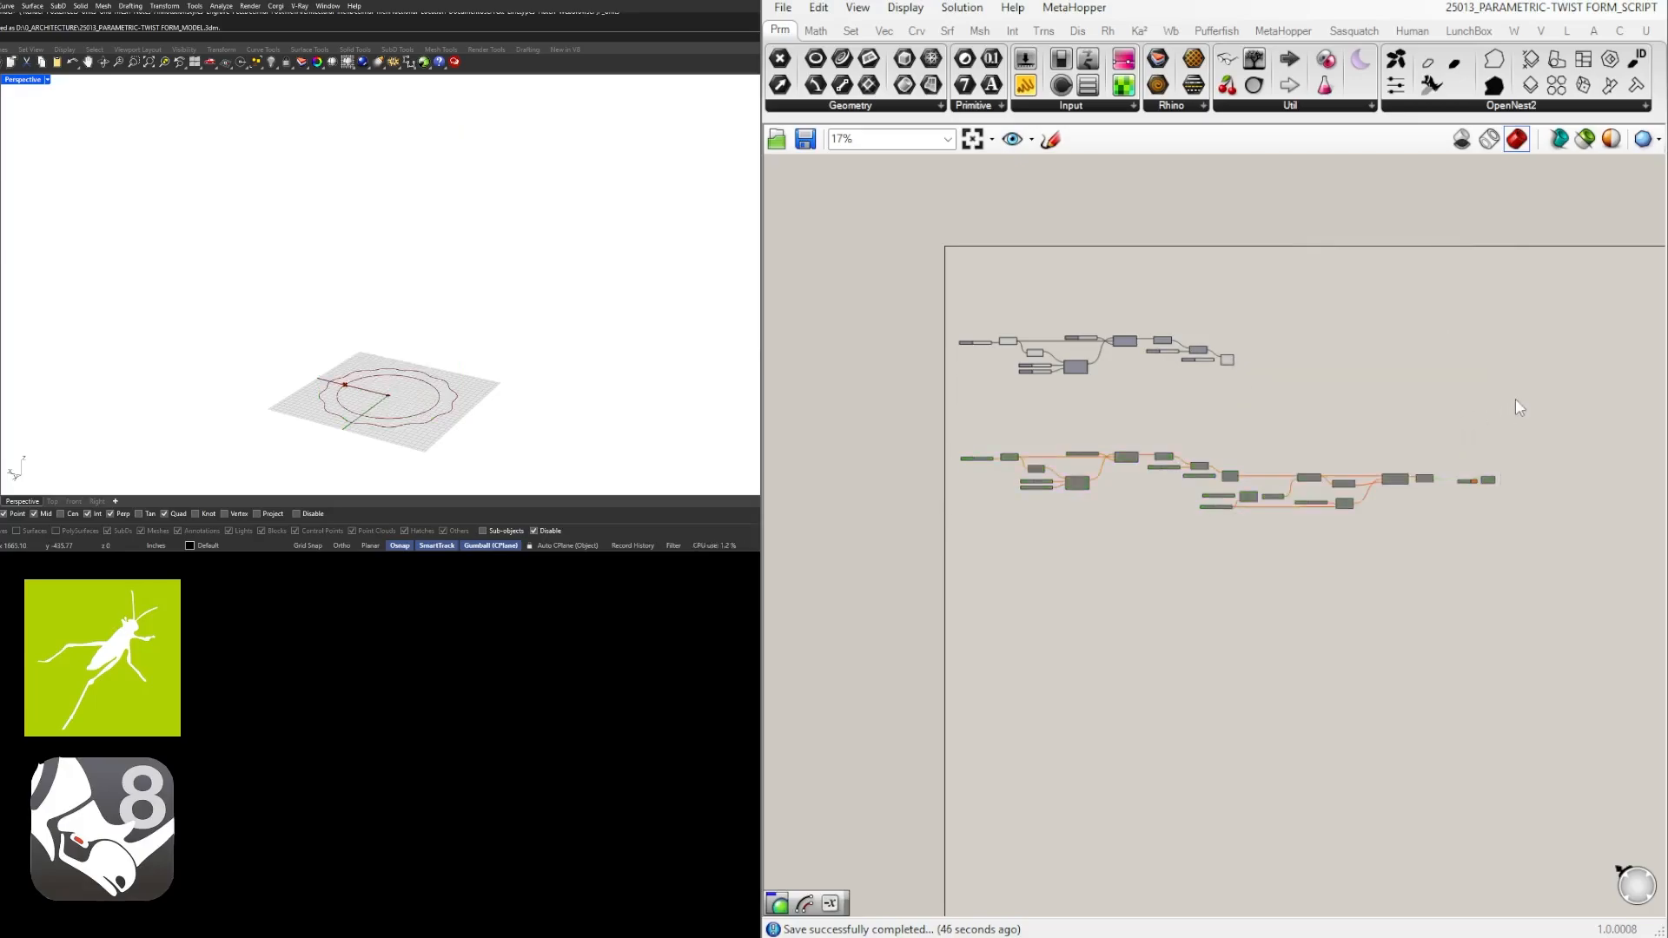
# Examine the duplicated outline components from the circle through Fillet and List Item.
pyautogui.scroll(2, 1202, 339)
pyautogui.scroll(7, 1226, 359)
pyautogui.click(1237, 383)
pyautogui.moveTo(1020, 418); pyautogui.dragTo(1216, 469, button='right')
pyautogui.scroll(-3, 1215, 476)
pyautogui.moveTo(1045, 495); pyautogui.dragTo(1213, 501, button='right')
pyautogui.moveTo(1266, 556); pyautogui.dragTo(900, 309)
pyautogui.click(1133, 283)
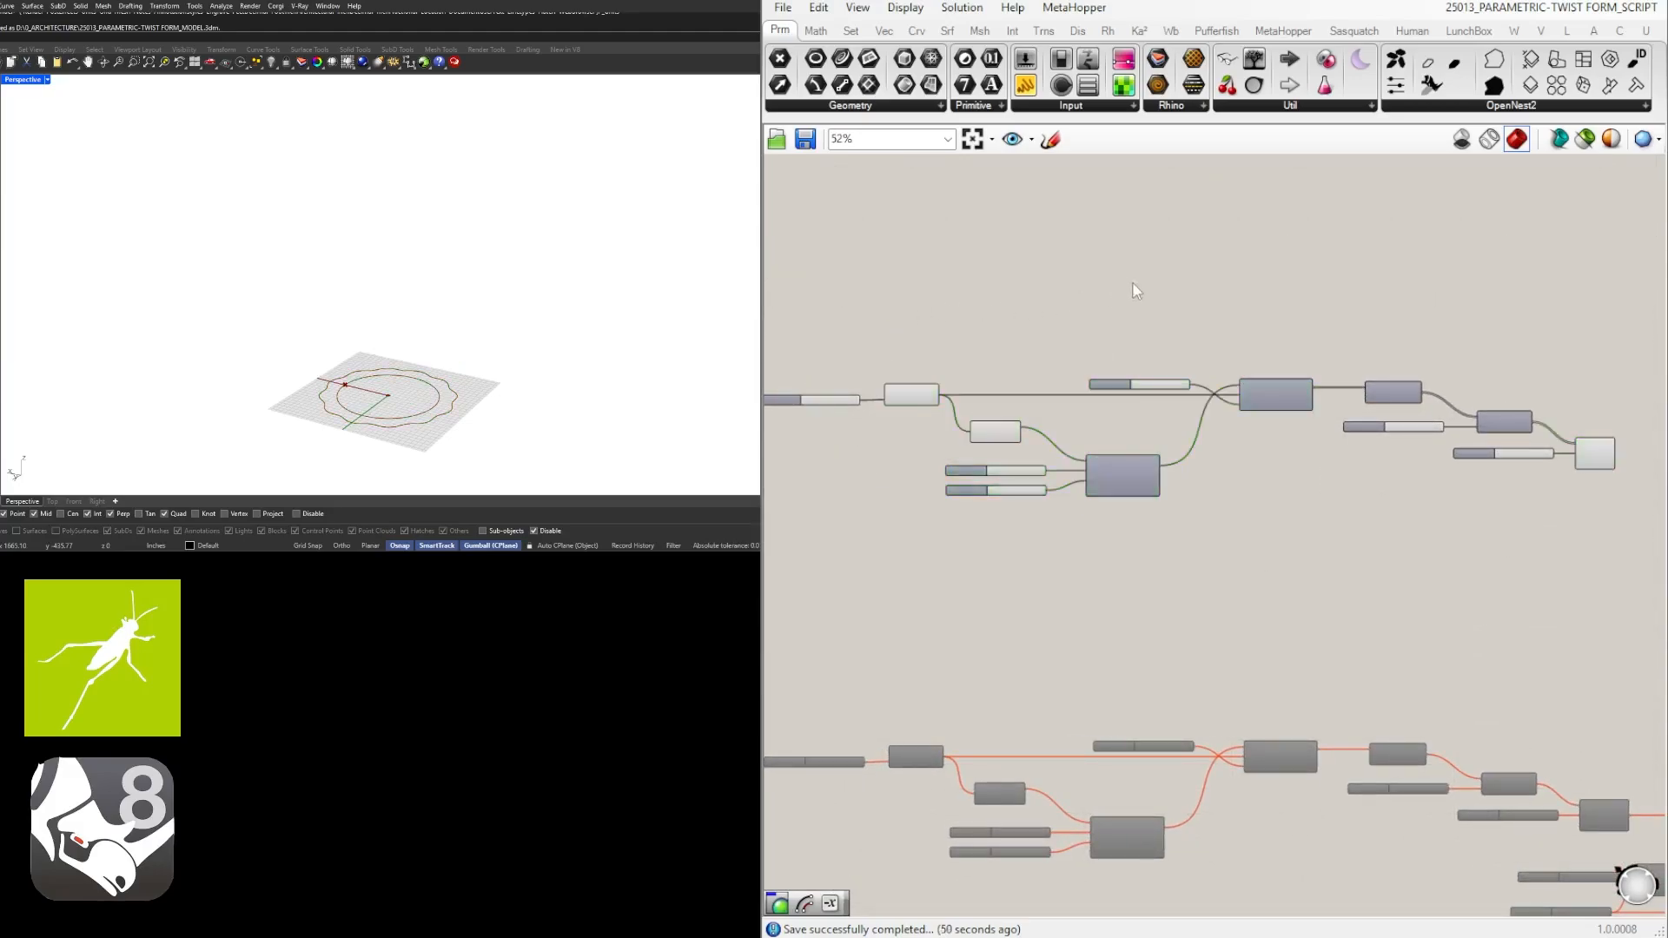
pyautogui.moveTo(1338, 575); pyautogui.dragTo(907, 285)
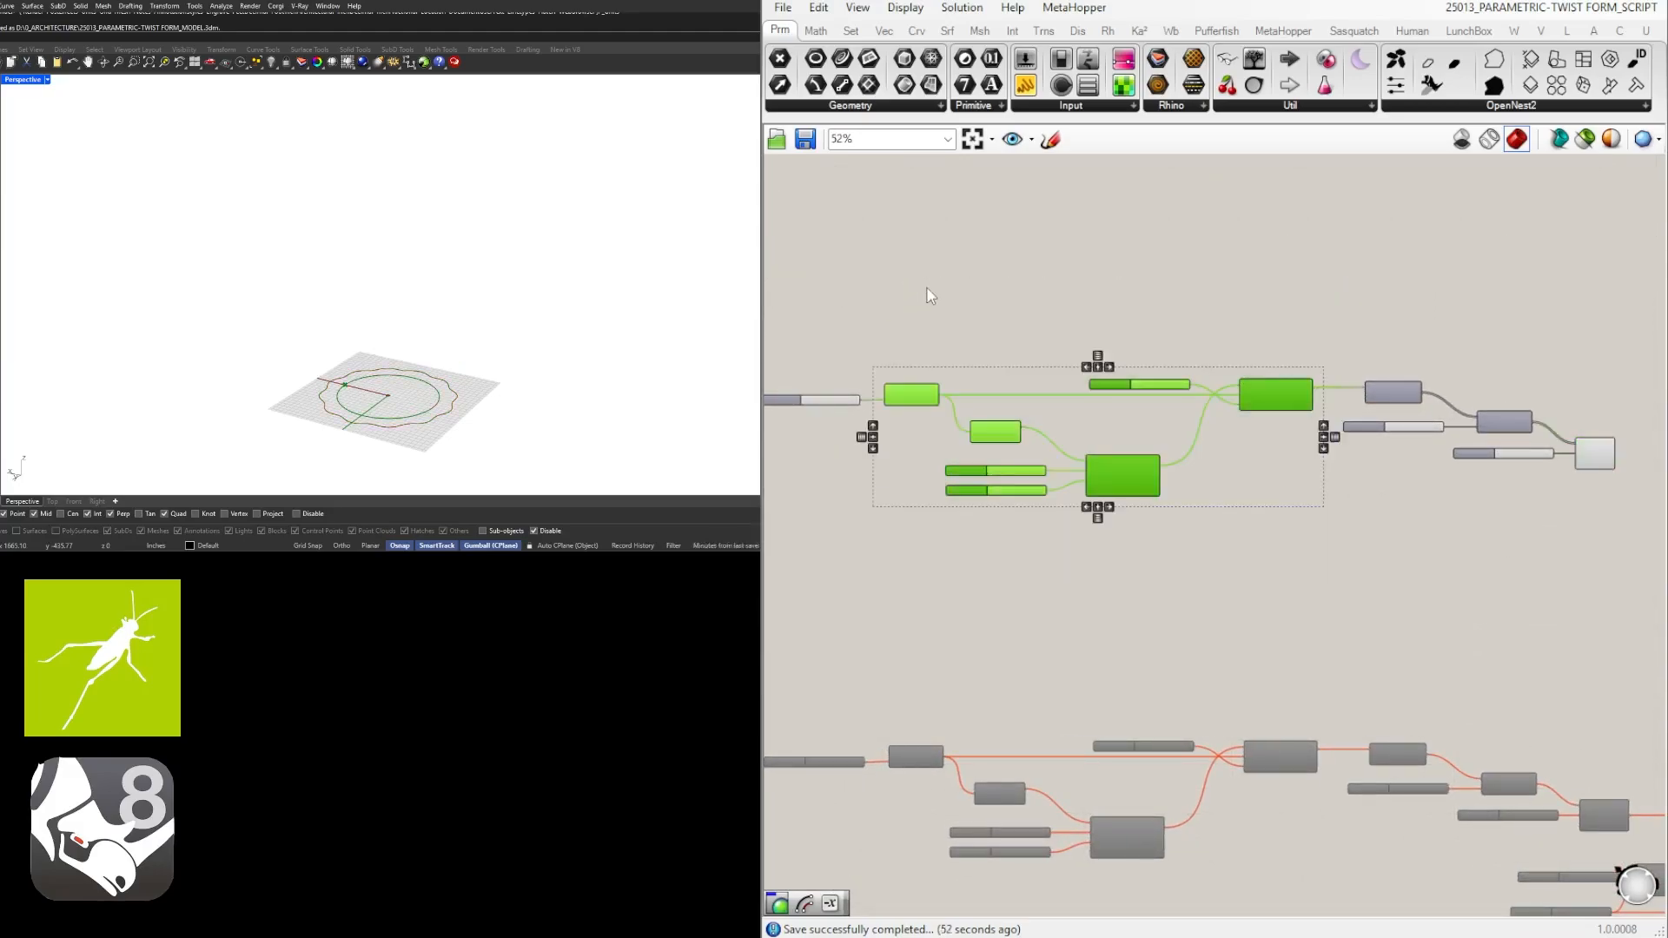
pyautogui.click(1045, 298)
pyautogui.moveTo(1343, 332); pyautogui.dragTo(1060, 345, button='right')
pyautogui.scroll(3, 1308, 467)
pyautogui.click(1310, 473)
pyautogui.moveTo(1240, 613); pyautogui.dragTo(1065, 577, button='right')
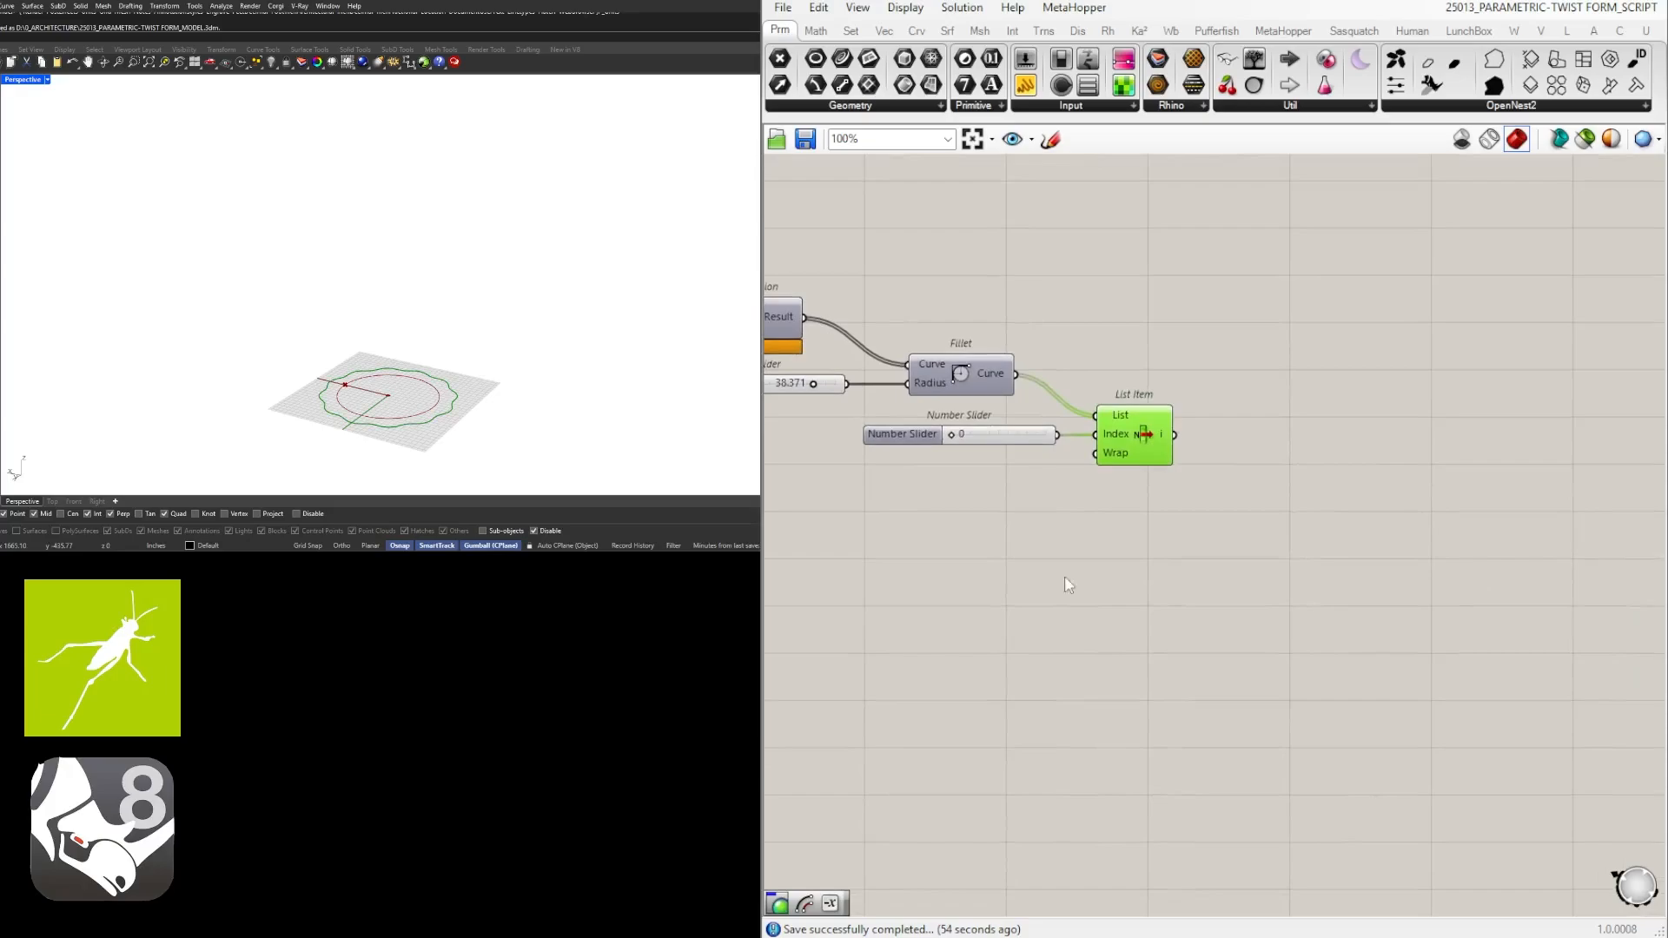
pyautogui.click(1045, 665)
# Add an Extrude component after the duplicated List Item and feed the selected outline into its Base.
pyautogui.click(1146, 448)
pyautogui.click(1373, 565)
pyautogui.doubleClick(1373, 565)
pyautogui.write('extrude')
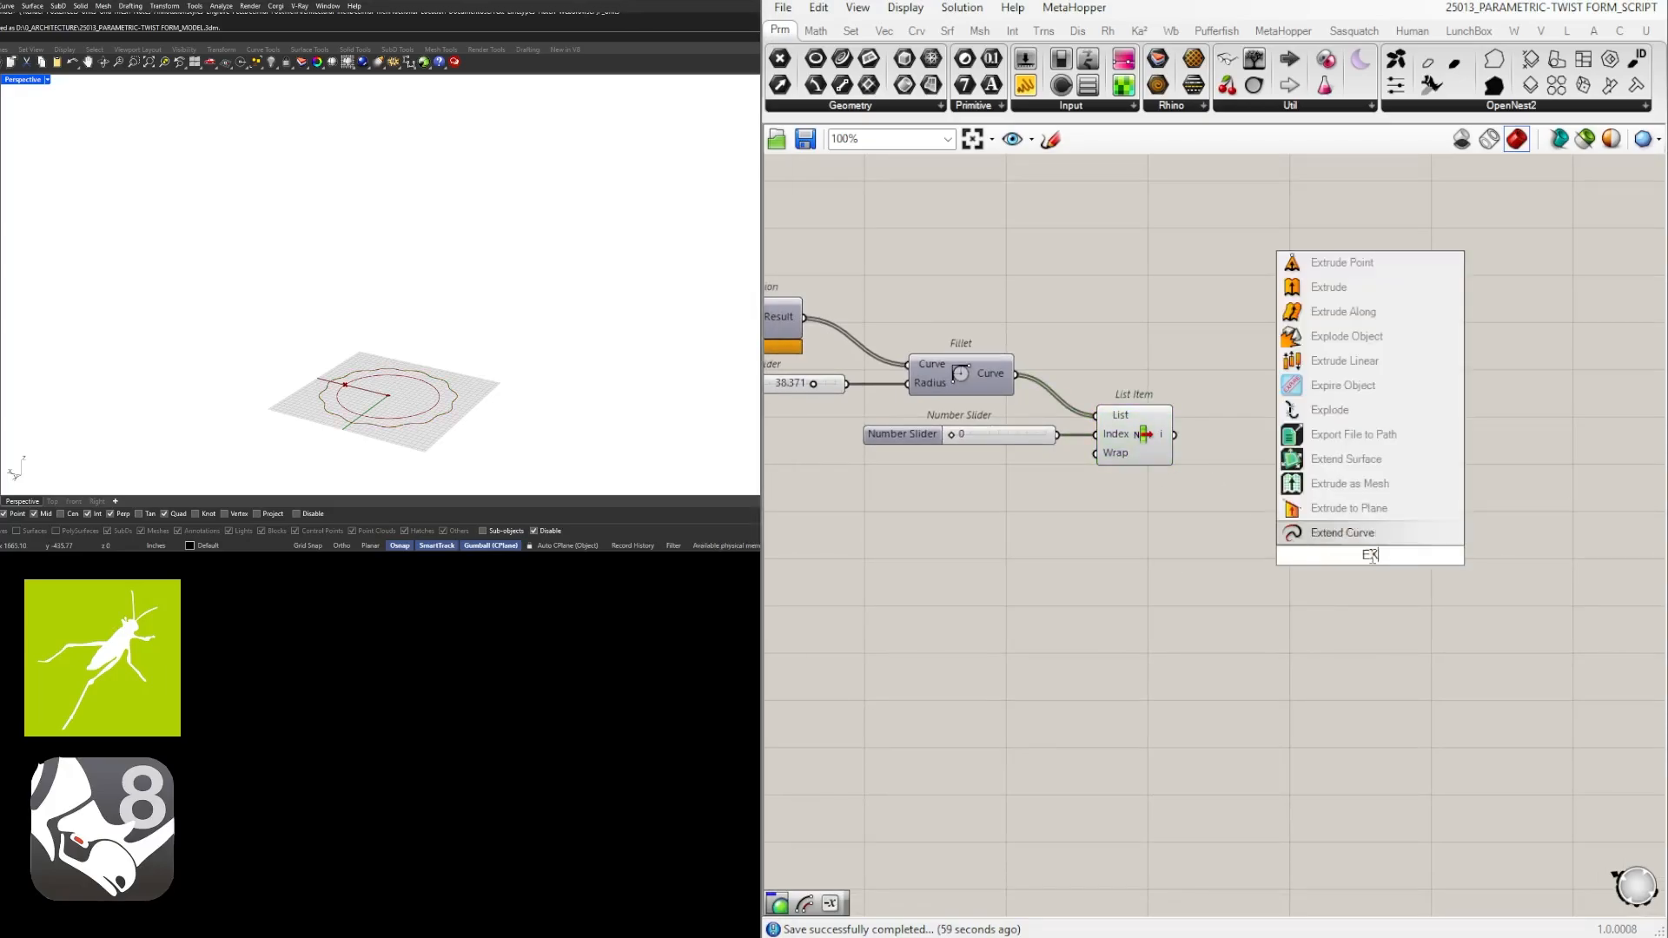
pyautogui.press('Return')
pyautogui.moveTo(1174, 435); pyautogui.dragTo(1363, 479)
# Add a Unit Z vector below List Item and connect it to the Extrude Direction.
pyautogui.doubleClick(1244, 504)
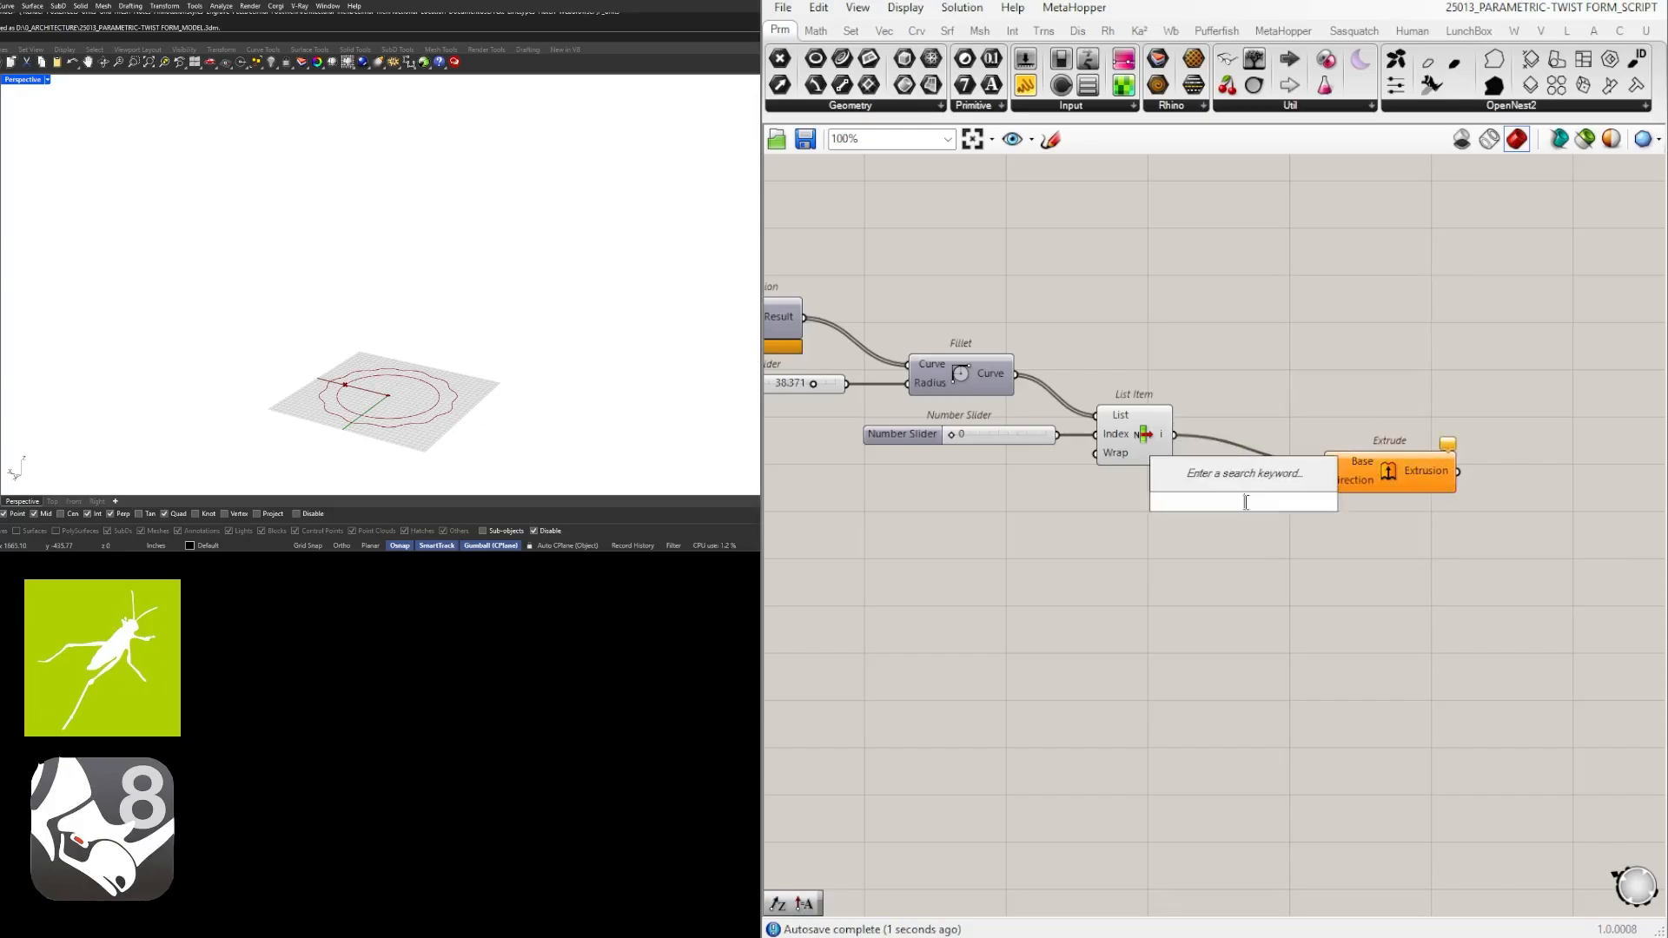
pyautogui.write('z')
pyautogui.press('Return')
pyautogui.moveTo(1240, 506); pyautogui.dragTo(1291, 502)
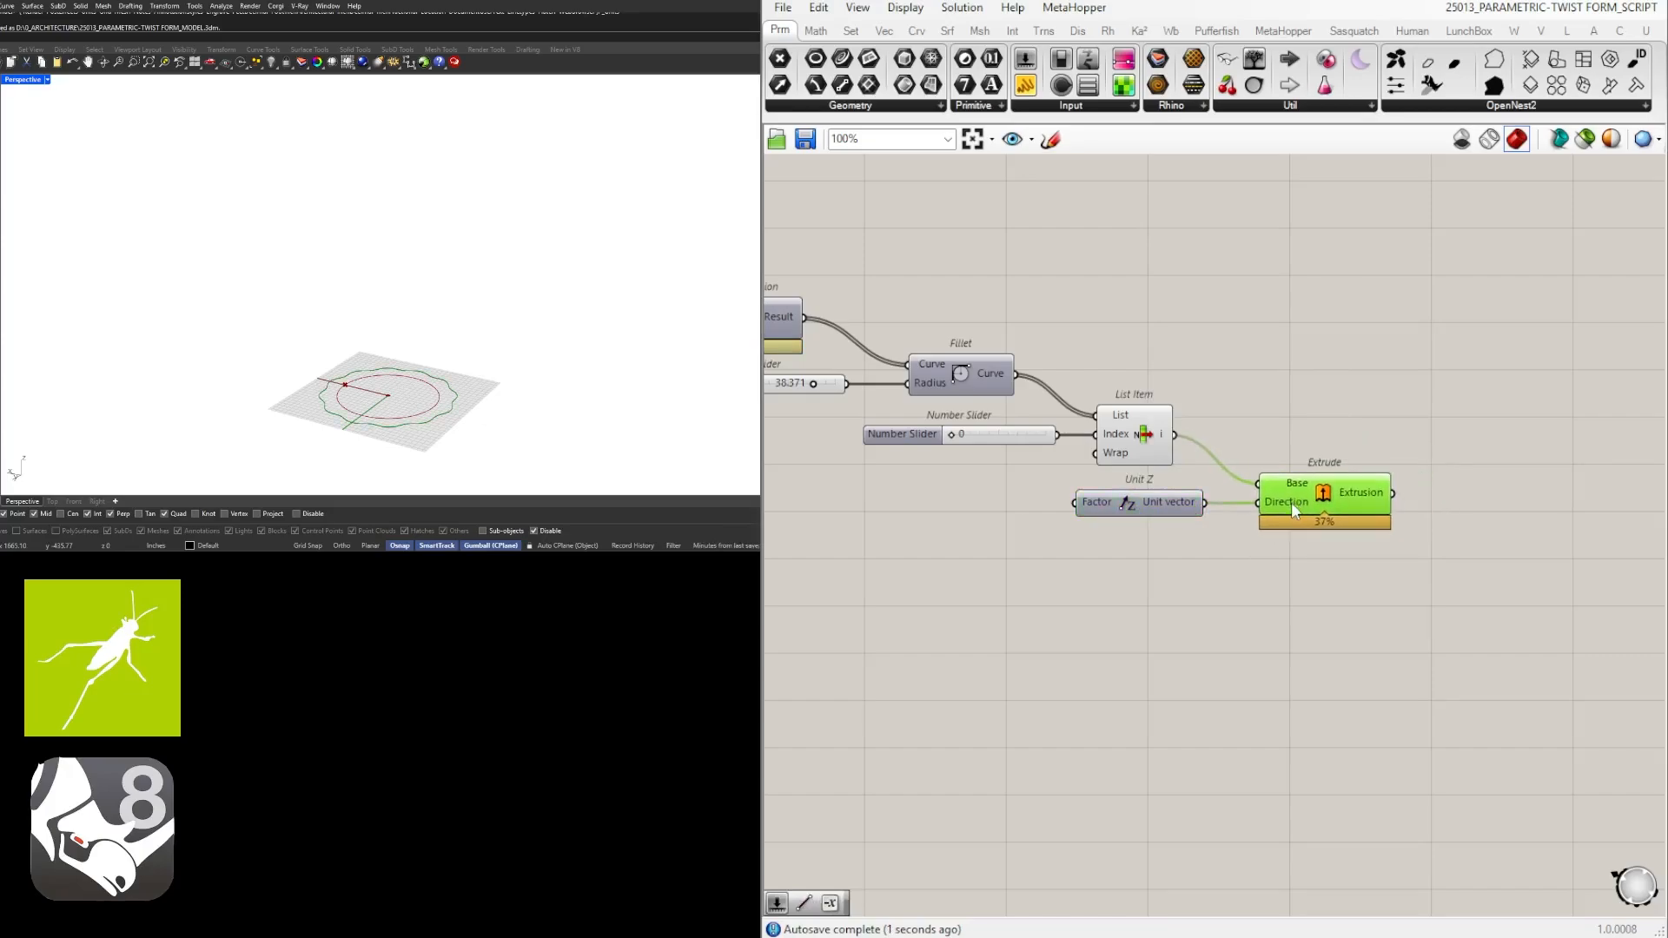
pyautogui.moveTo(1365, 566); pyautogui.dragTo(1559, 565, button='right')
# Create a number slider from 120, connect it to the Unit Z Factor, and raise it to 676.
pyautogui.doubleClick(1135, 532)
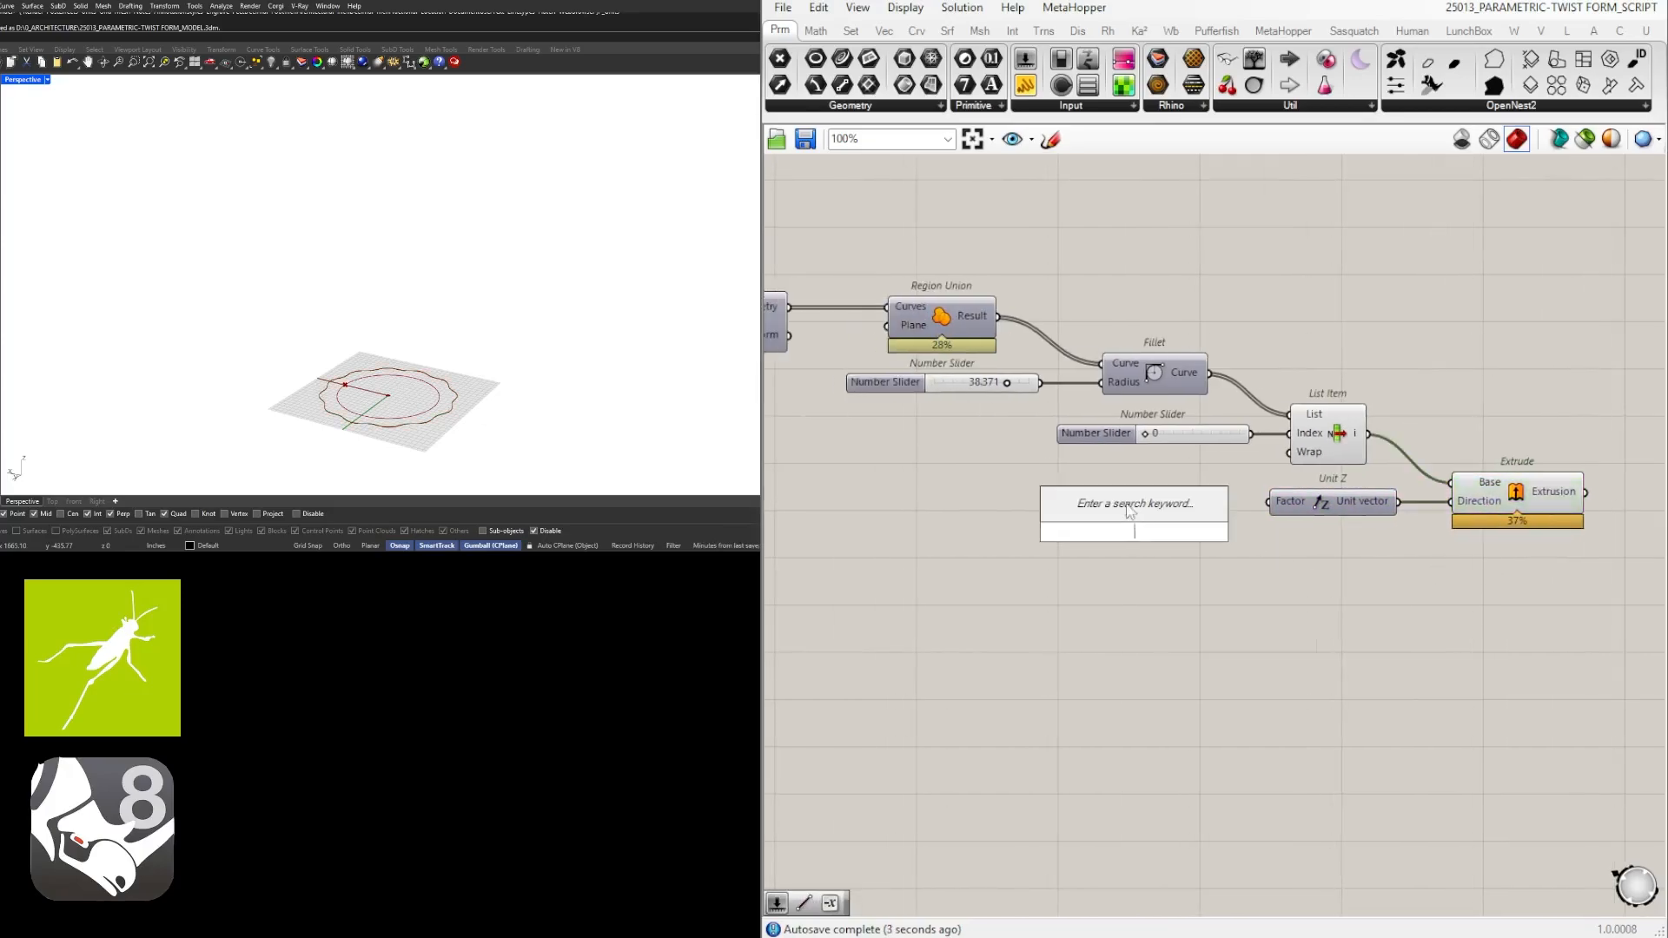
pyautogui.write('120')
pyautogui.press('Return')
pyautogui.scroll(2, 1128, 530)
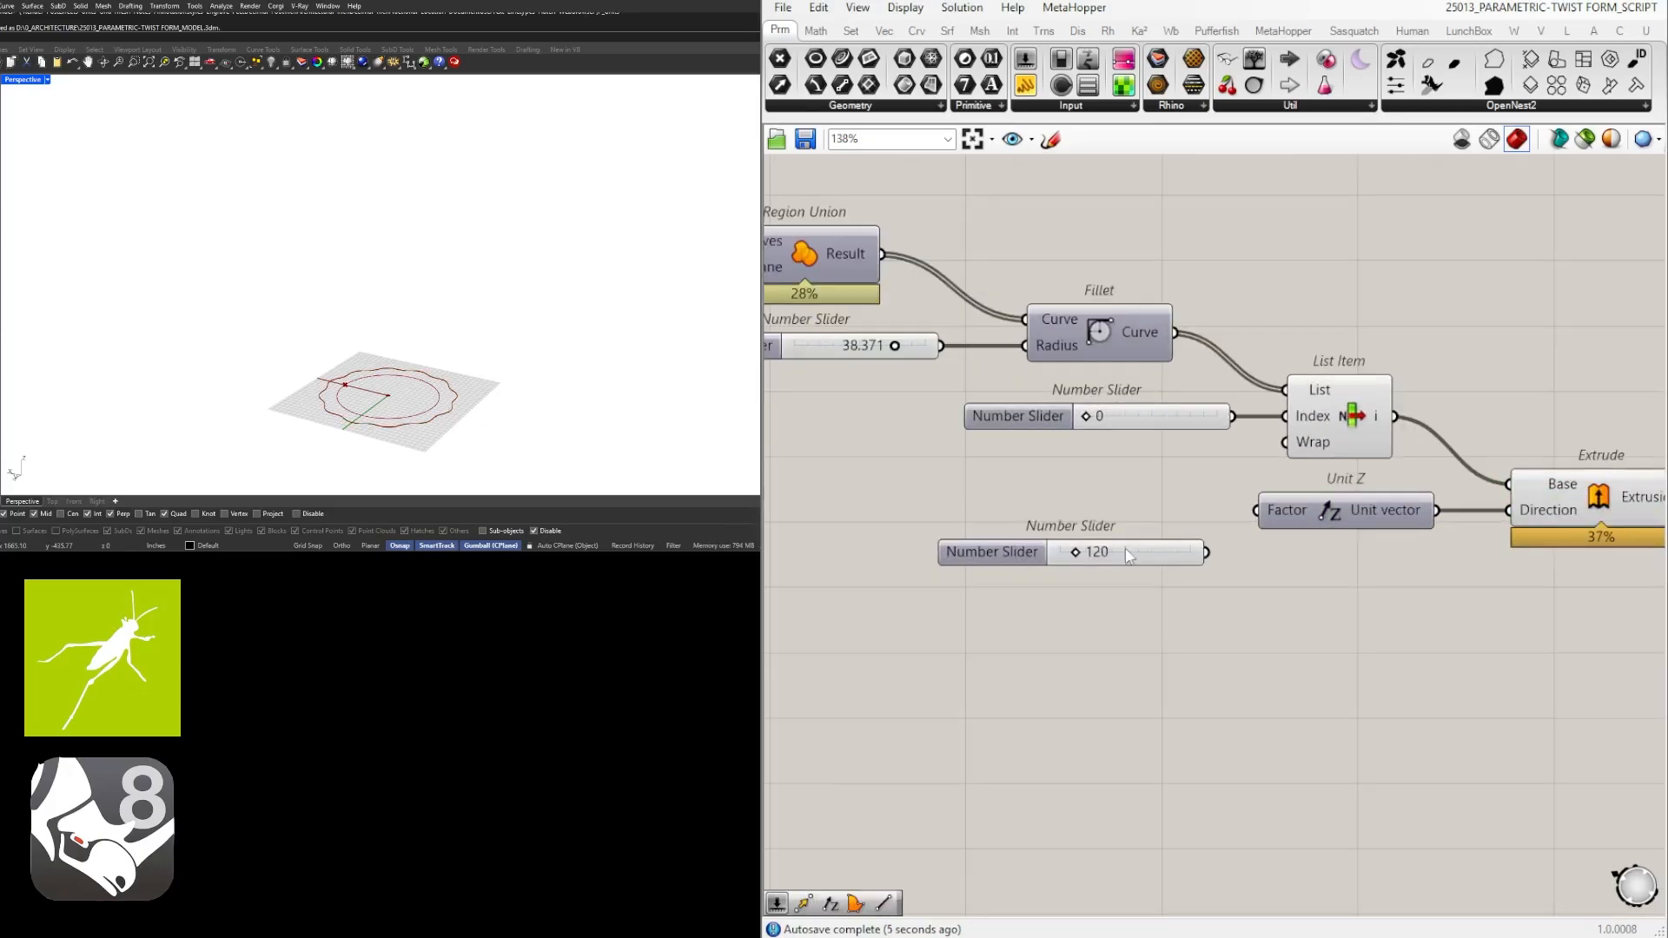
pyautogui.moveTo(1126, 551); pyautogui.dragTo(1160, 512)
pyautogui.scroll(-4, 1163, 602)
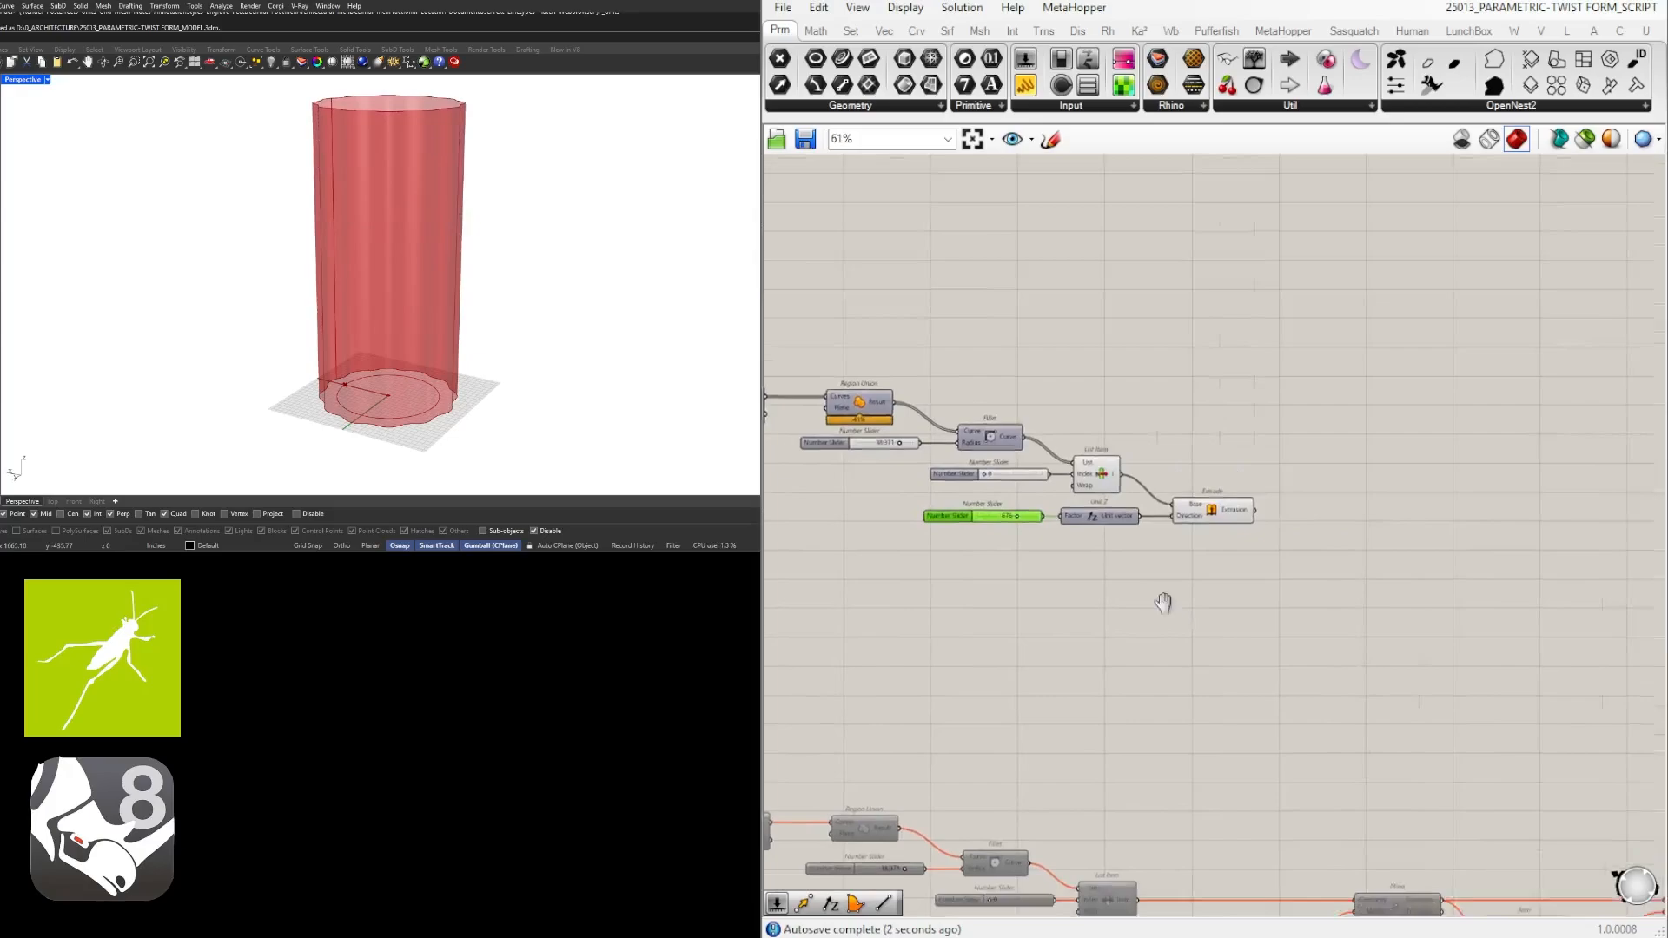
# Move the Extrude component farther away from List Item and Unit Z to leave working space.
pyautogui.moveTo(1163, 602); pyautogui.dragTo(1031, 559, button='right')
pyautogui.scroll(-2, 1181, 596)
pyautogui.moveTo(1144, 525); pyautogui.dragTo(1256, 532, button='right')
pyautogui.scroll(3, 1255, 533)
pyautogui.moveTo(1238, 525); pyautogui.dragTo(1260, 525)
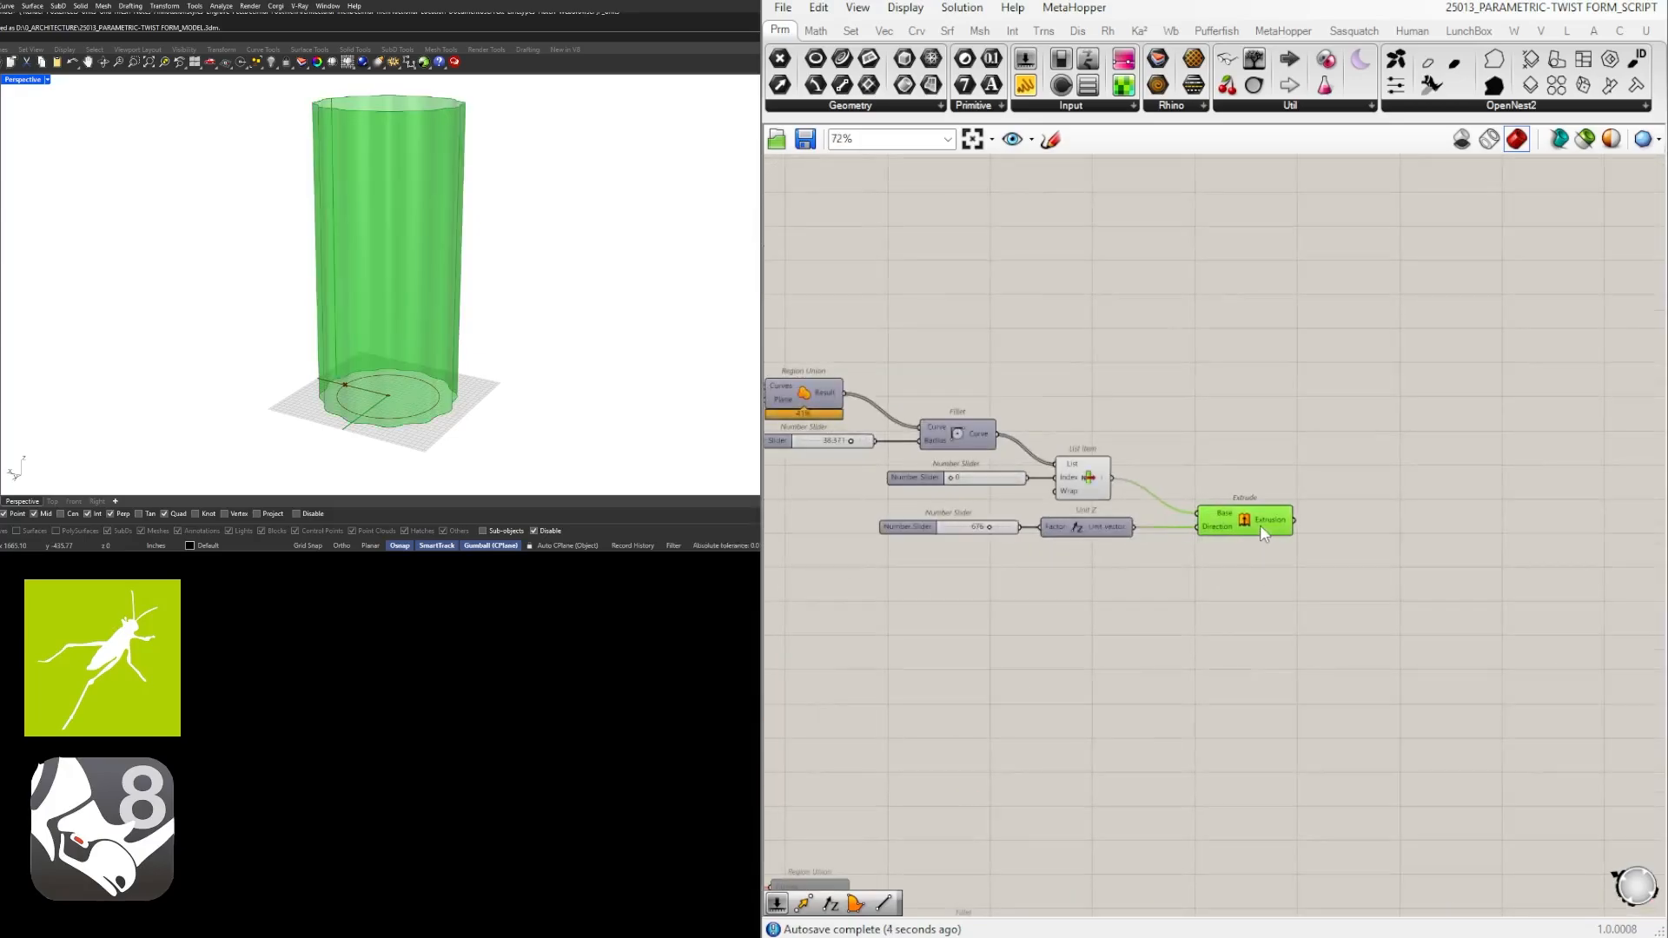
pyautogui.click(1330, 530)
pyautogui.scroll(-2, 1390, 520)
pyautogui.moveTo(1396, 521); pyautogui.dragTo(1343, 518, button='right')
pyautogui.scroll(3, 1343, 517)
pyautogui.click(1163, 506)
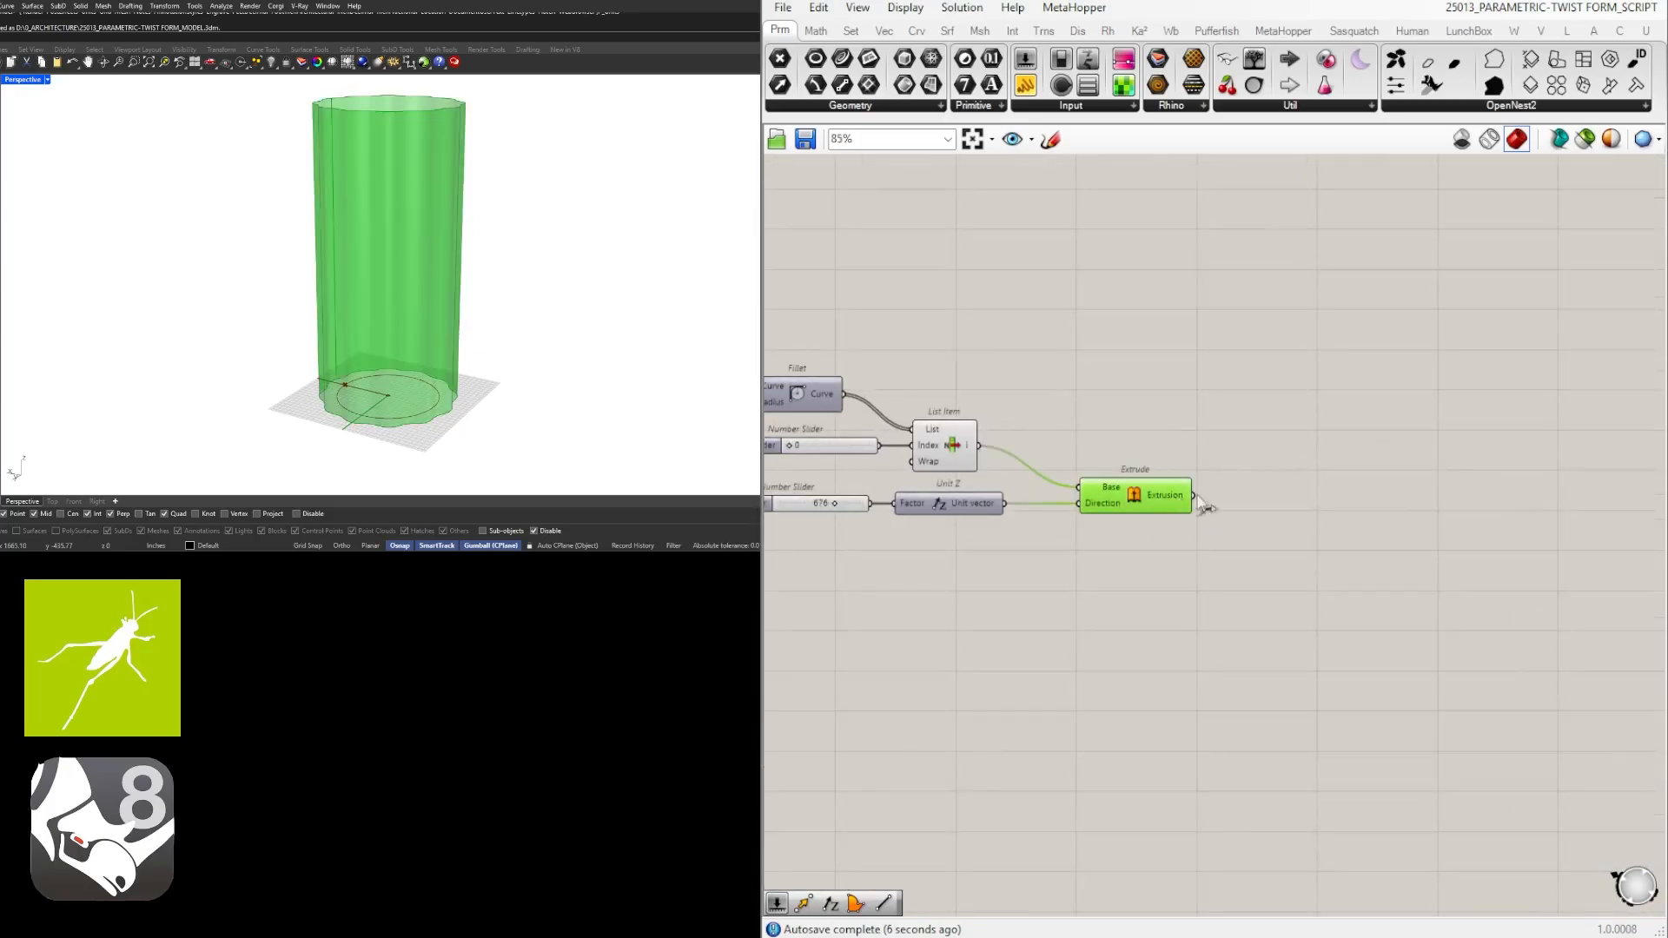
pyautogui.moveTo(1284, 434); pyautogui.dragTo(1510, 458, button='right')
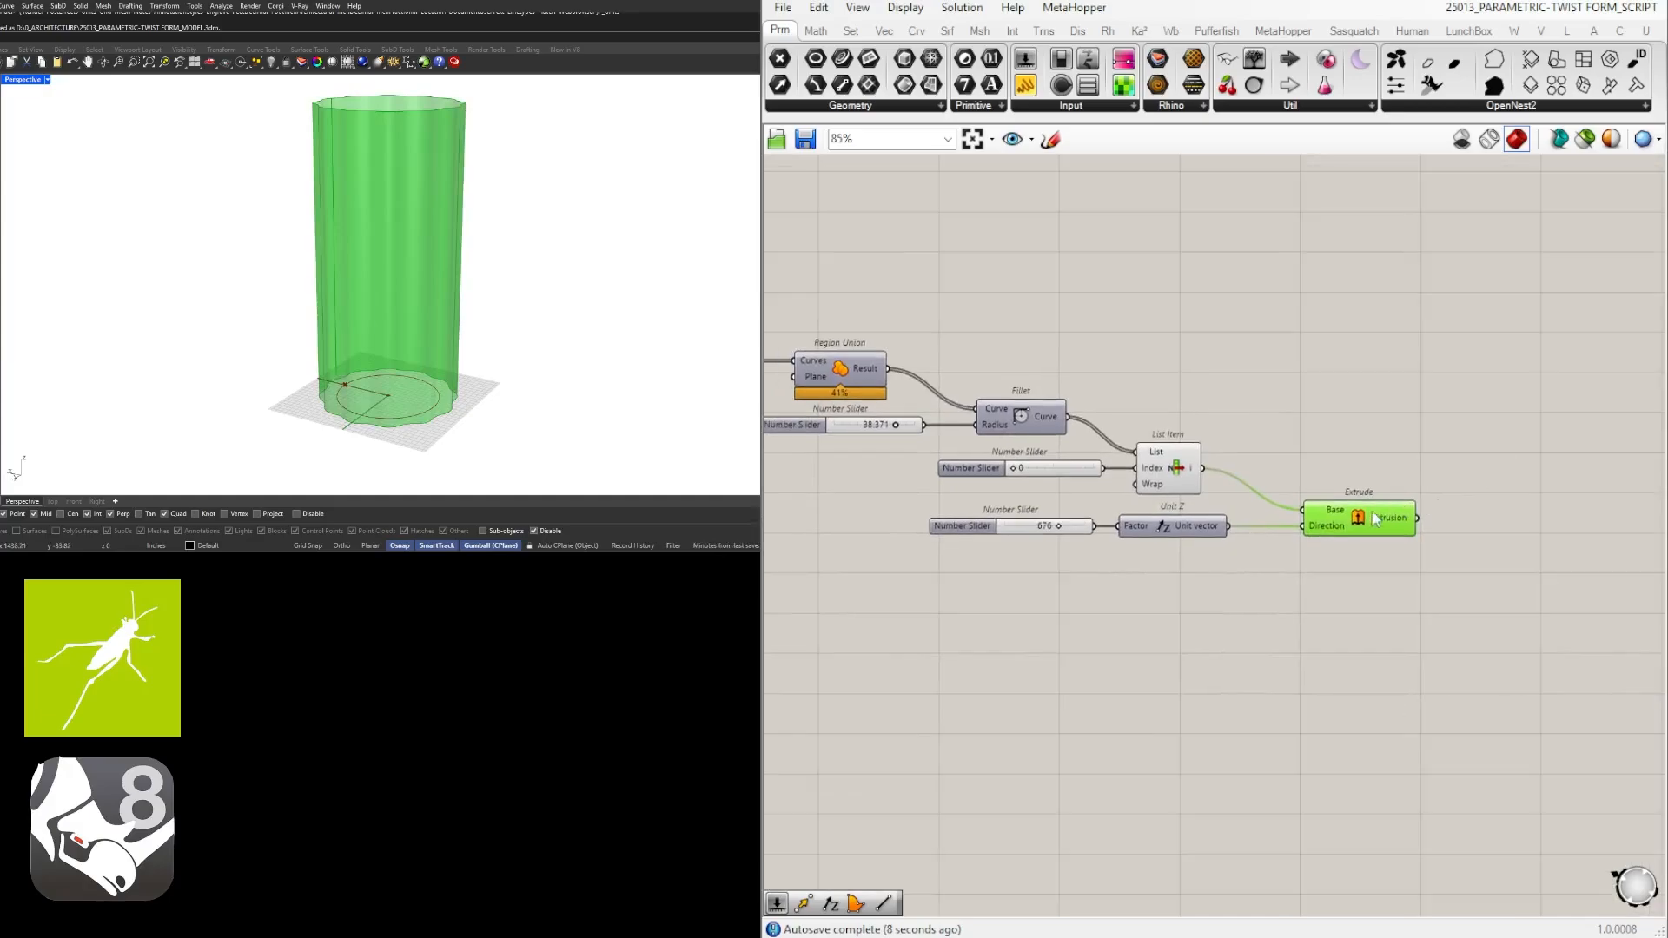
pyautogui.moveTo(1373, 514); pyautogui.dragTo(1453, 514)
# Set the Unit Z height slider to 600 and shift Extrude slightly farther along the canvas.
pyautogui.scroll(4, 1041, 533)
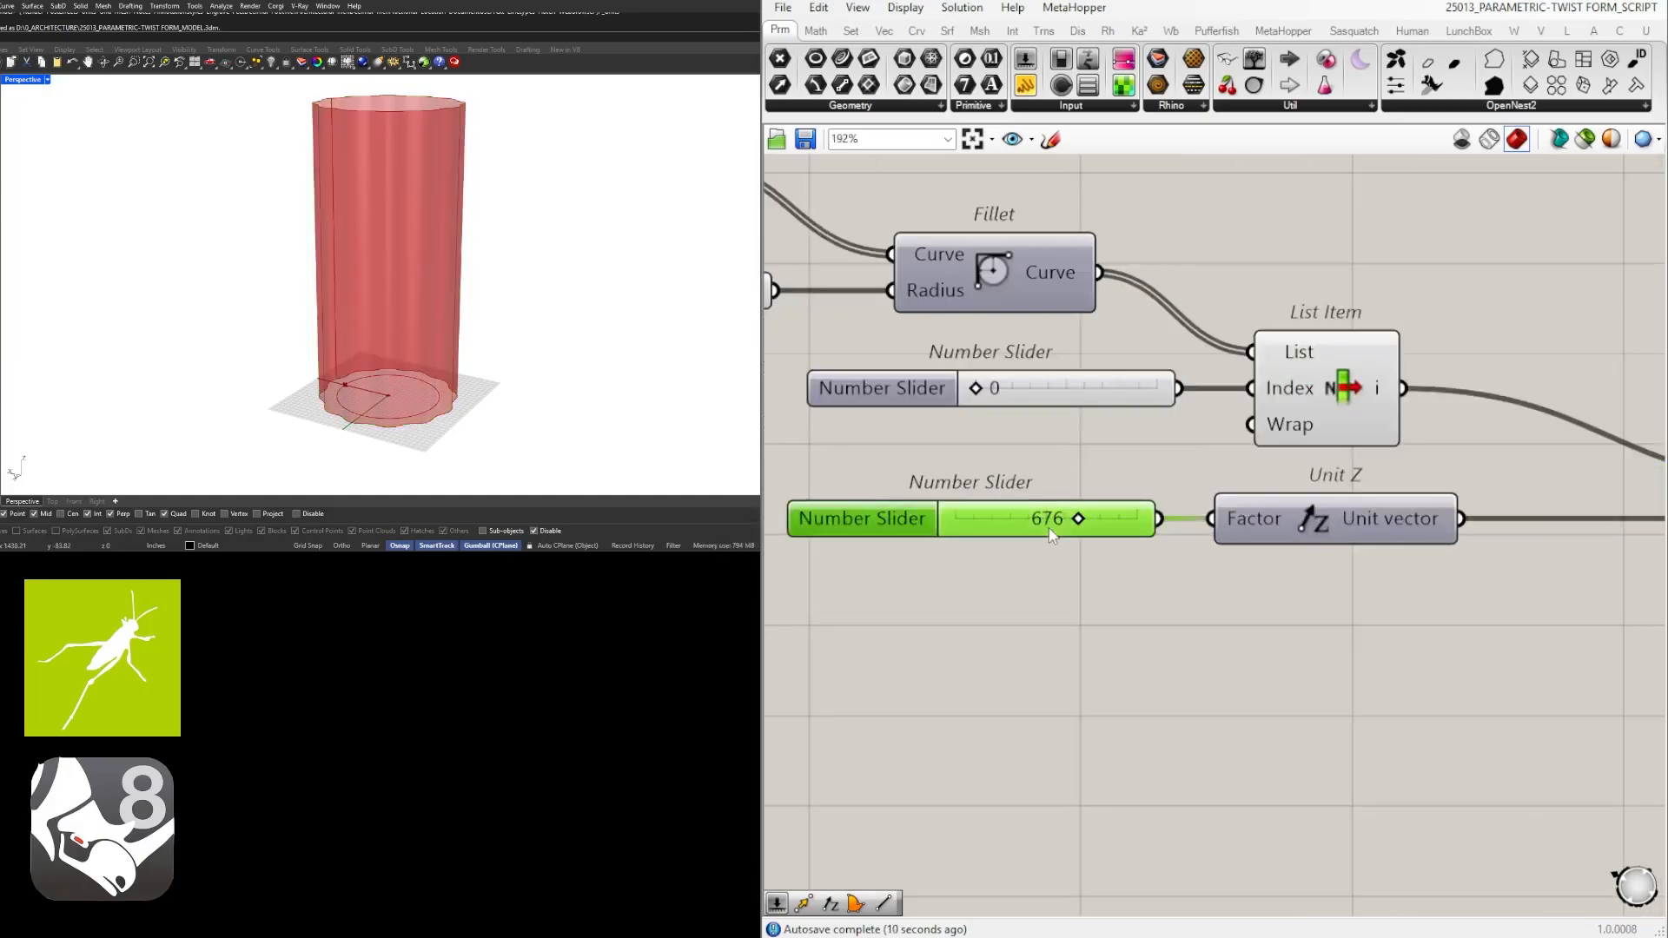
pyautogui.doubleClick(1053, 527)
pyautogui.write('600')
pyautogui.press('Return')
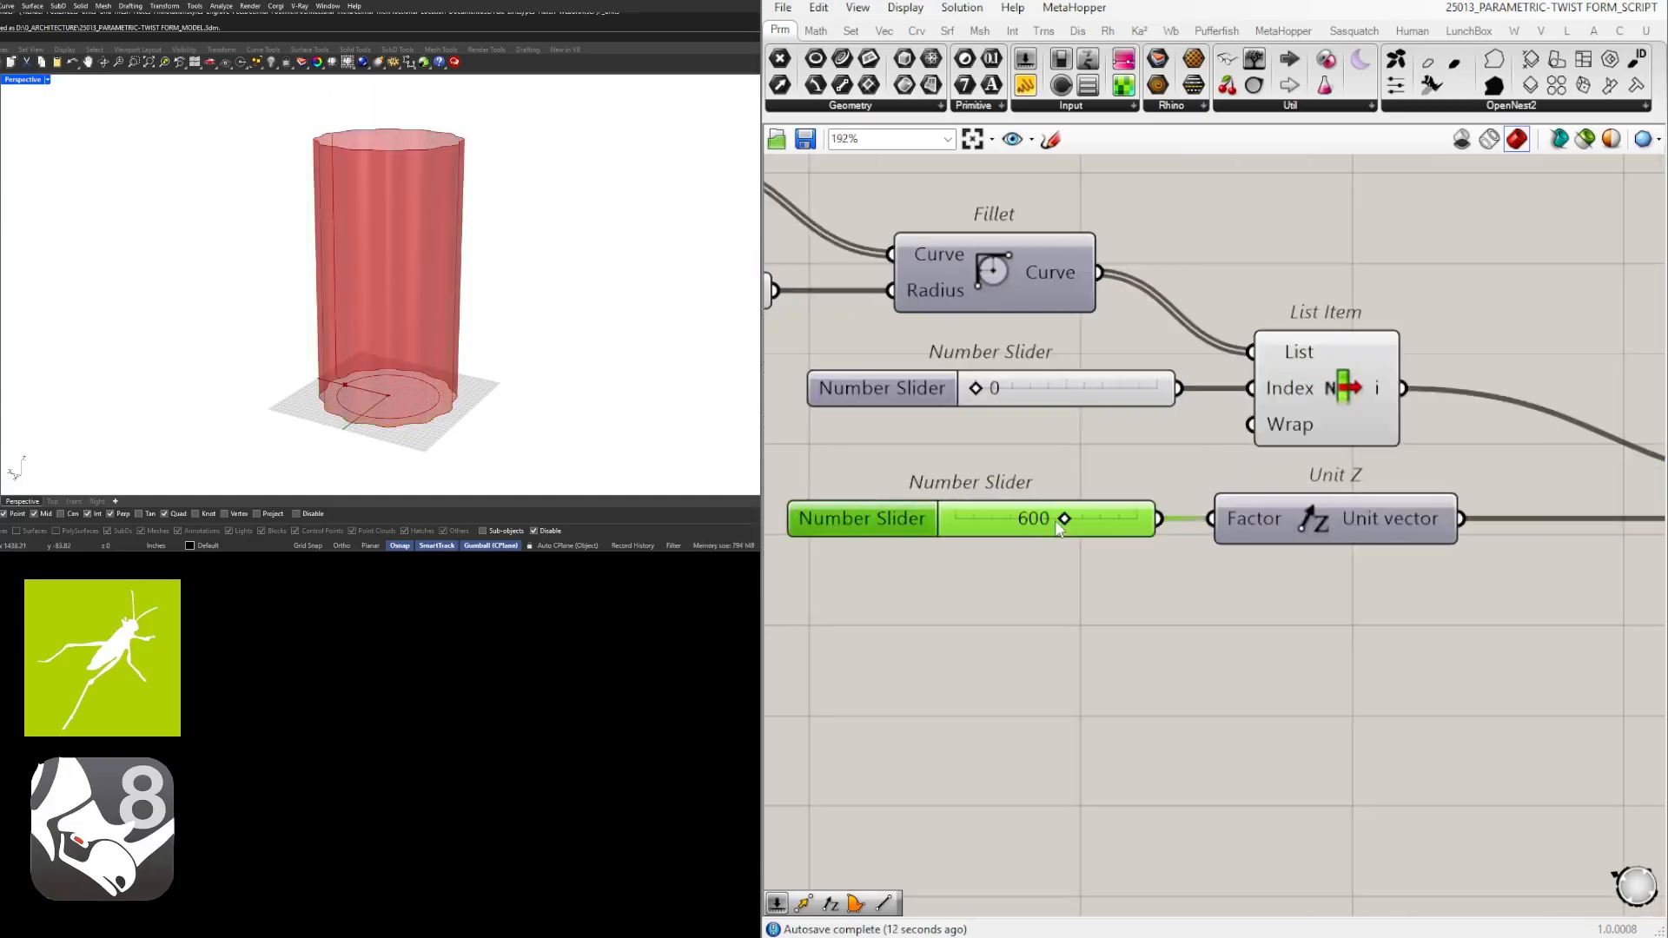
pyautogui.scroll(-4, 1218, 601)
pyautogui.click(1218, 602)
pyautogui.moveTo(1362, 520); pyautogui.dragTo(1396, 520)
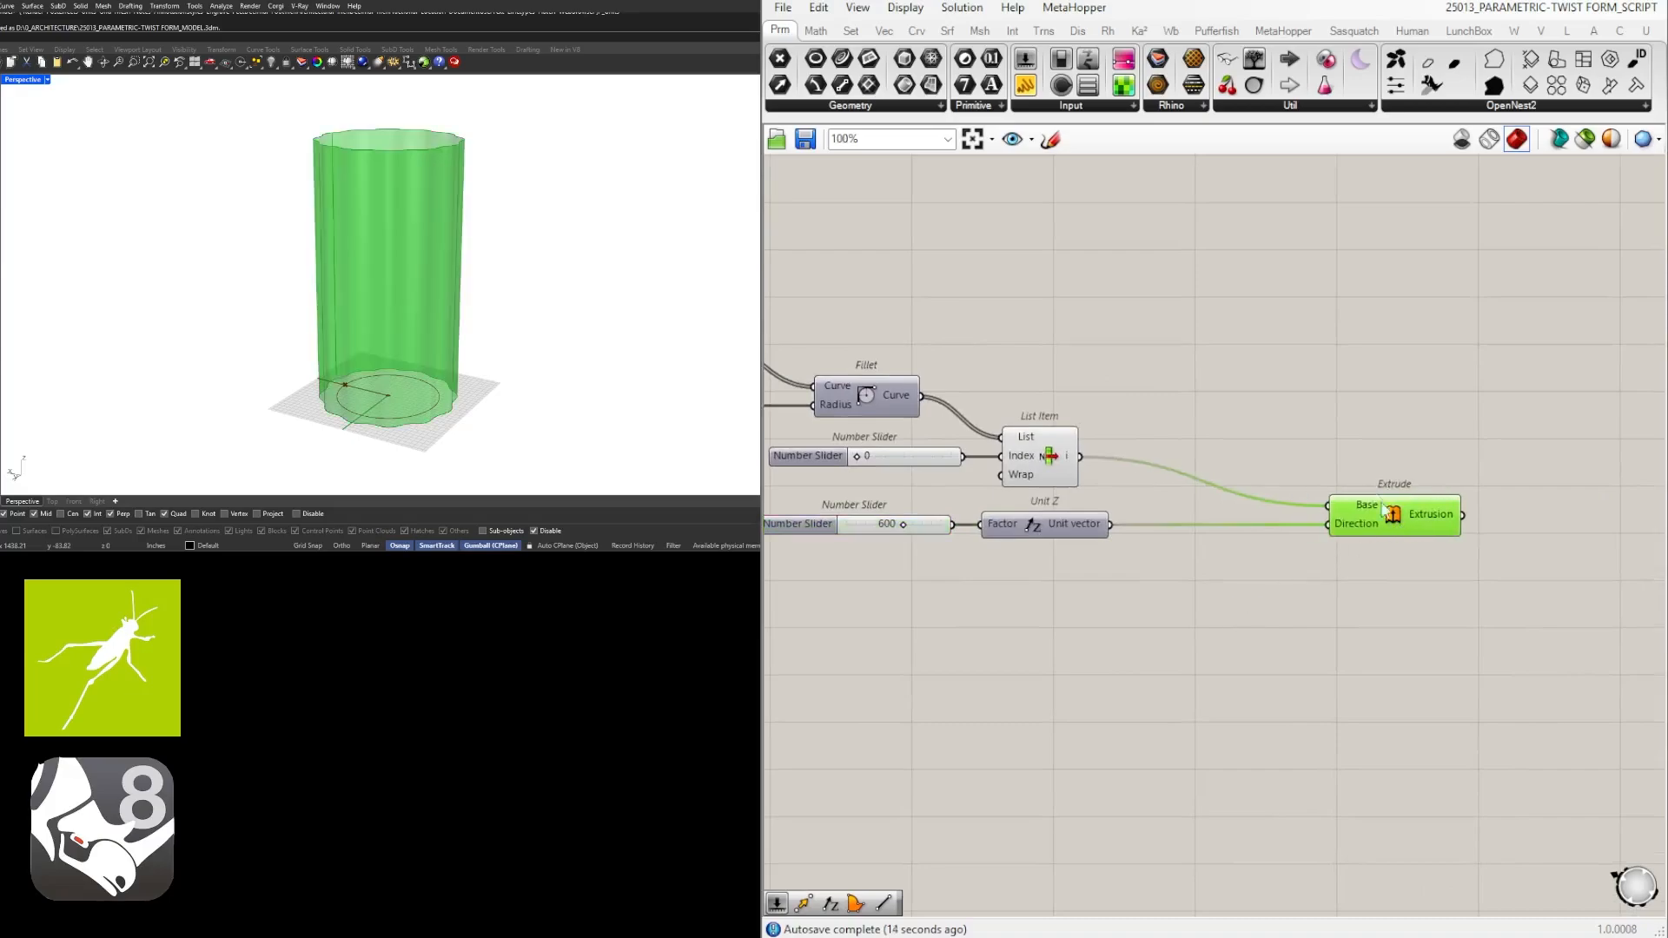
pyautogui.click(1286, 398)
# Add an Area component and feed the duplicated definition's base Circle into its Geometry.
pyautogui.moveTo(1174, 405); pyautogui.dragTo(1460, 401, button='right')
pyautogui.moveTo(1087, 365); pyautogui.dragTo(1455, 418, button='right')
pyautogui.moveTo(926, 387); pyautogui.dragTo(1192, 420, button='right')
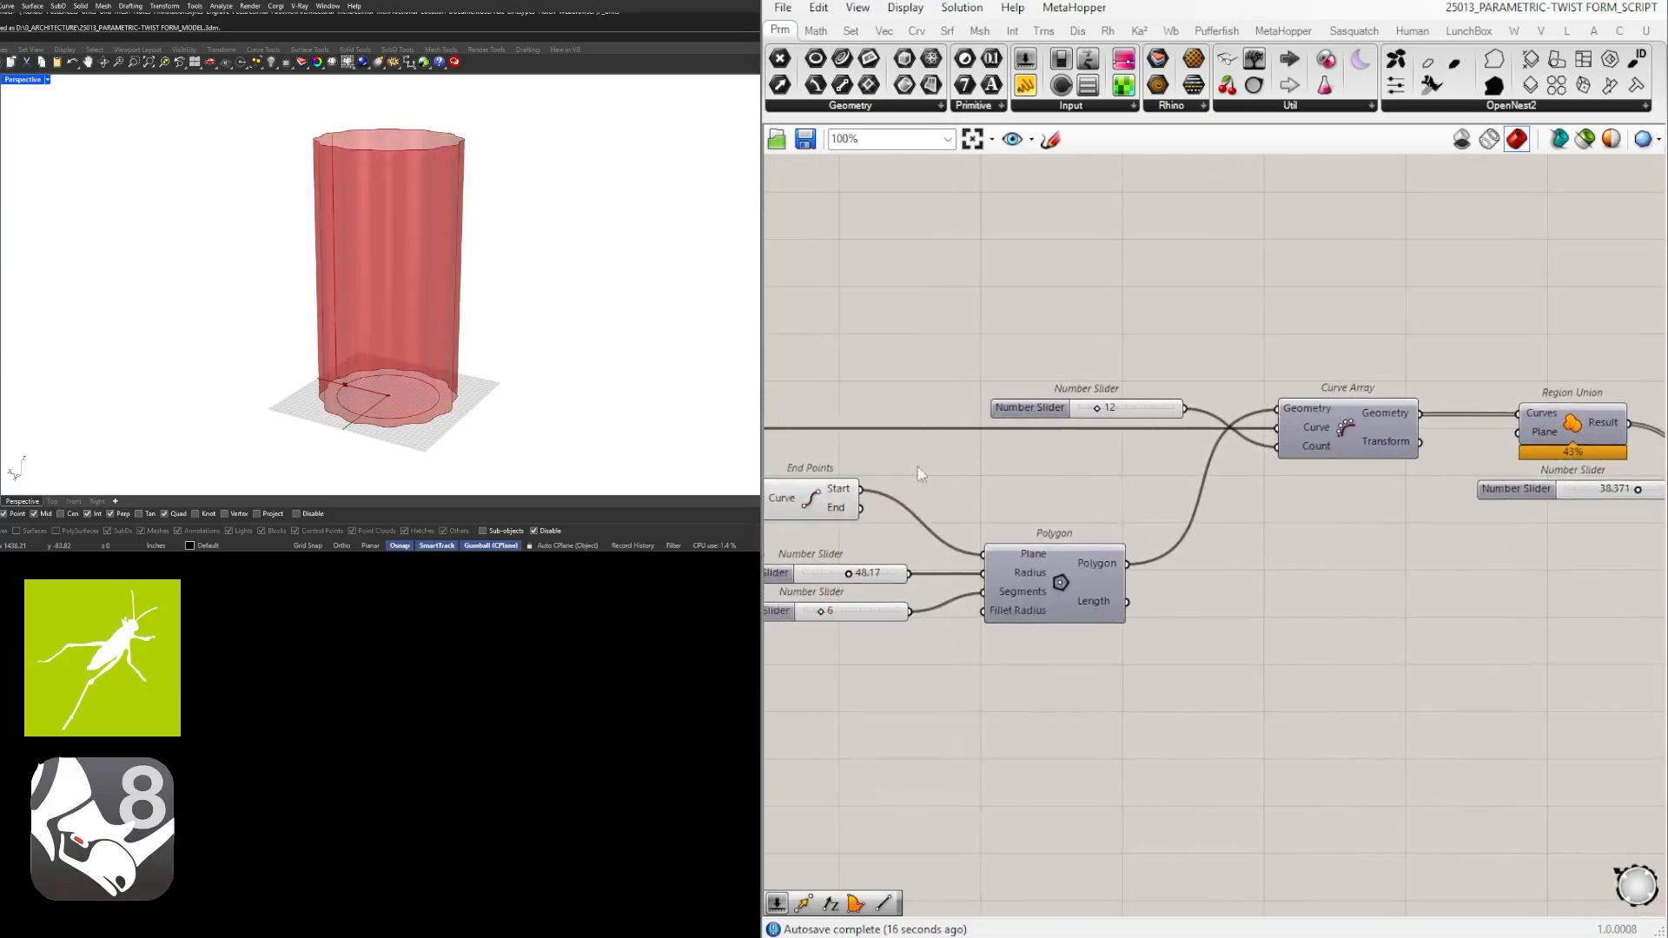
pyautogui.moveTo(921, 473); pyautogui.dragTo(1186, 518, button='right')
pyautogui.click(1174, 429)
pyautogui.scroll(-3, 1173, 425)
pyautogui.scroll(3, 999, 417)
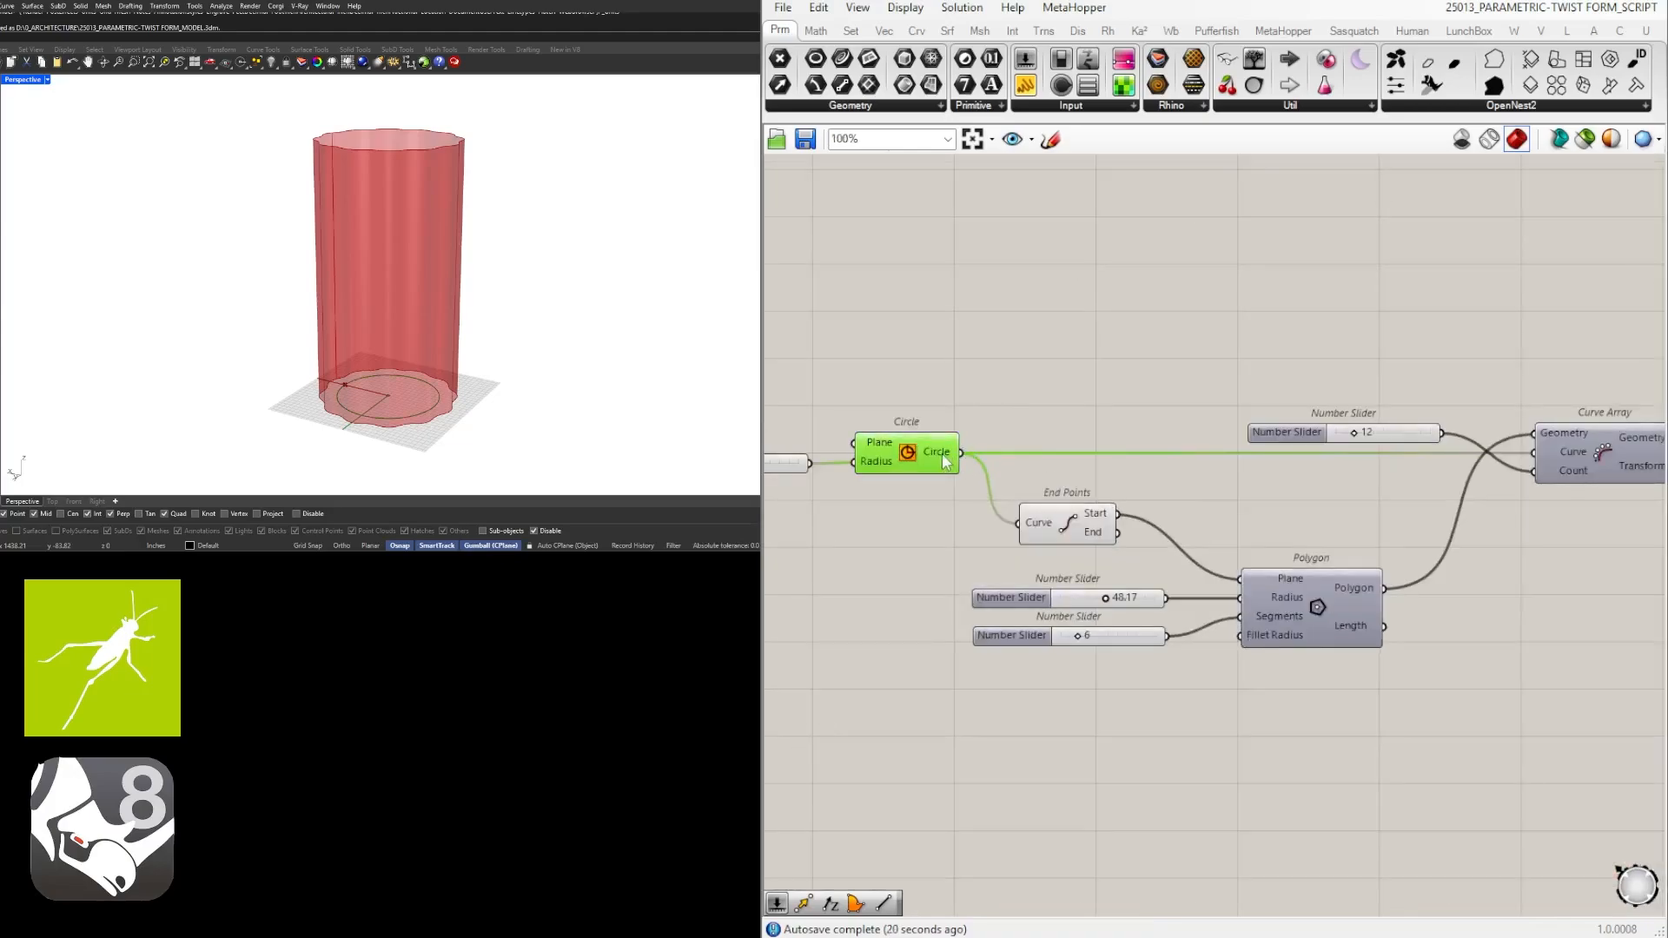
pyautogui.click(1121, 400)
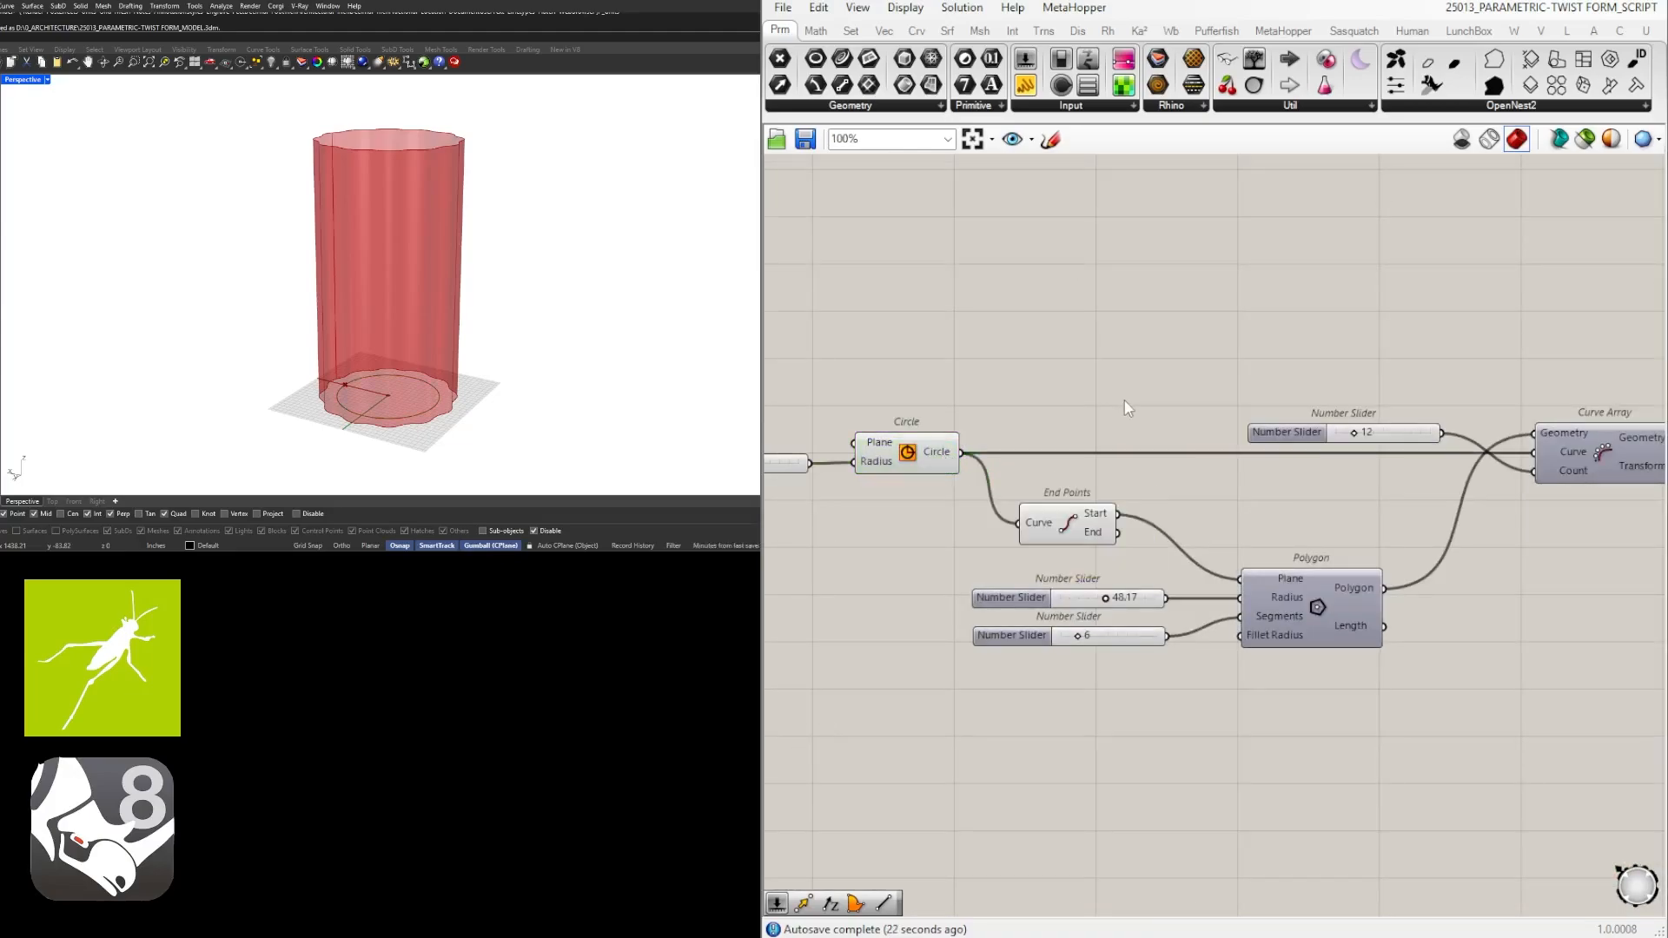
pyautogui.doubleClick(1124, 399)
pyautogui.write('area')
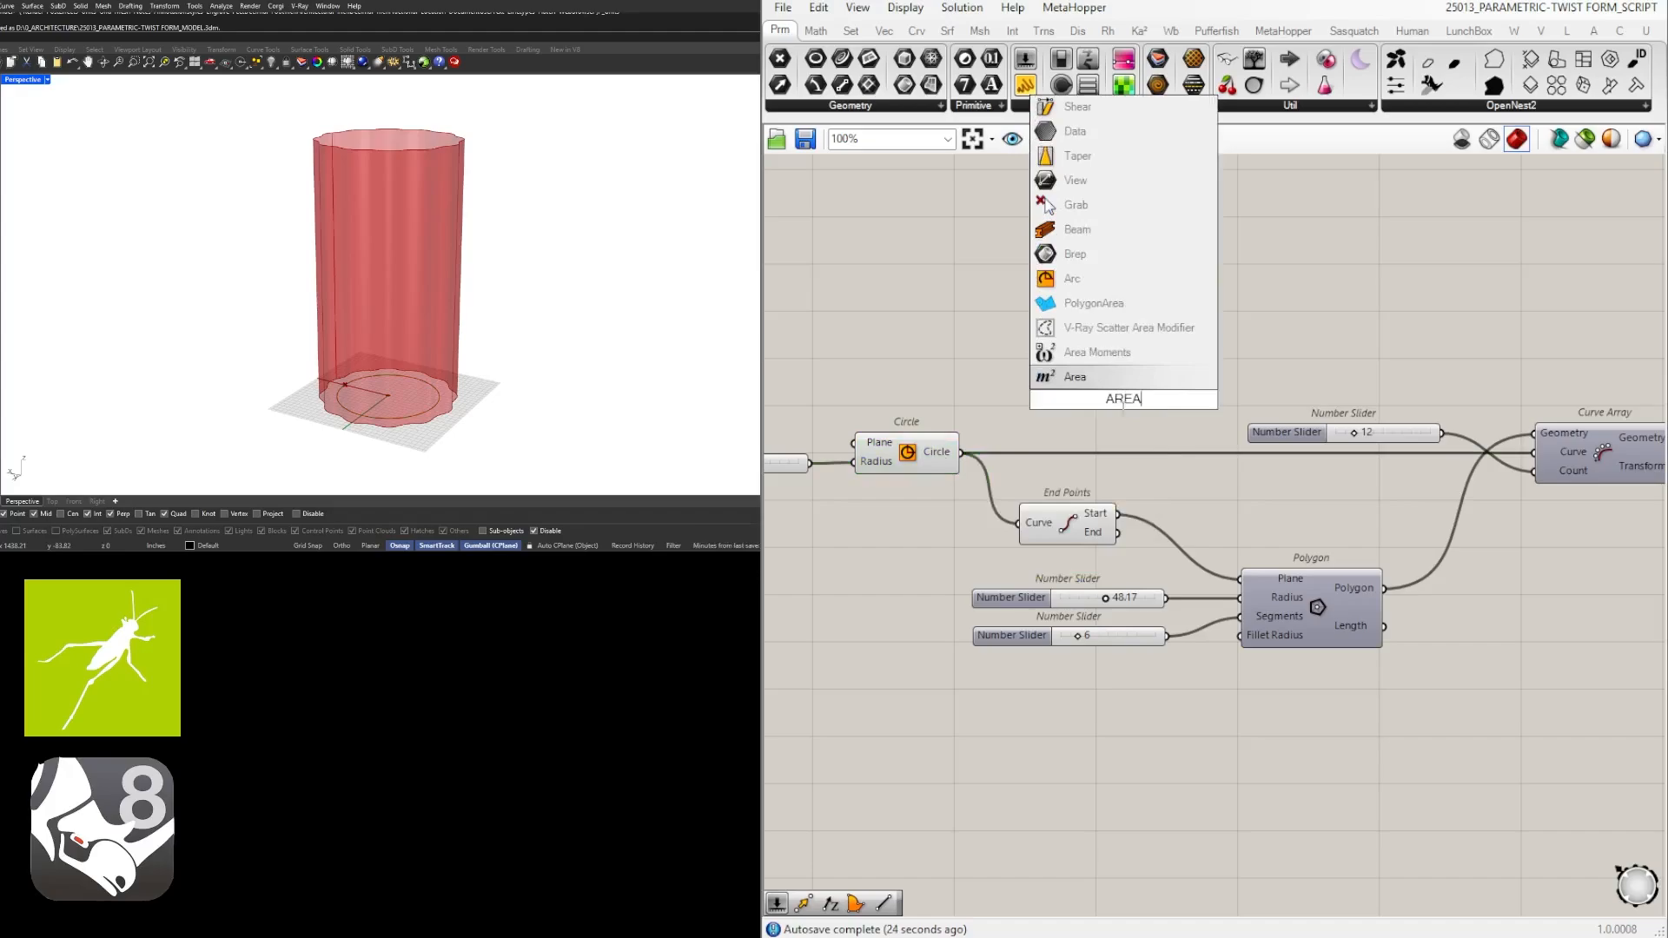
pyautogui.press('Return')
pyautogui.moveTo(961, 452); pyautogui.dragTo(1519, 365)
# Relocate the Area component along the definition so it sits above List Item.
pyautogui.moveTo(1518, 366); pyautogui.dragTo(938, 368, button='right')
pyautogui.scroll(-2, 939, 368)
pyautogui.moveTo(999, 368); pyautogui.dragTo(1507, 405)
pyautogui.moveTo(1545, 418); pyautogui.dragTo(1183, 410, button='right')
pyautogui.moveTo(1139, 383); pyautogui.dragTo(1051, 423)
pyautogui.scroll(2, 1099, 436)
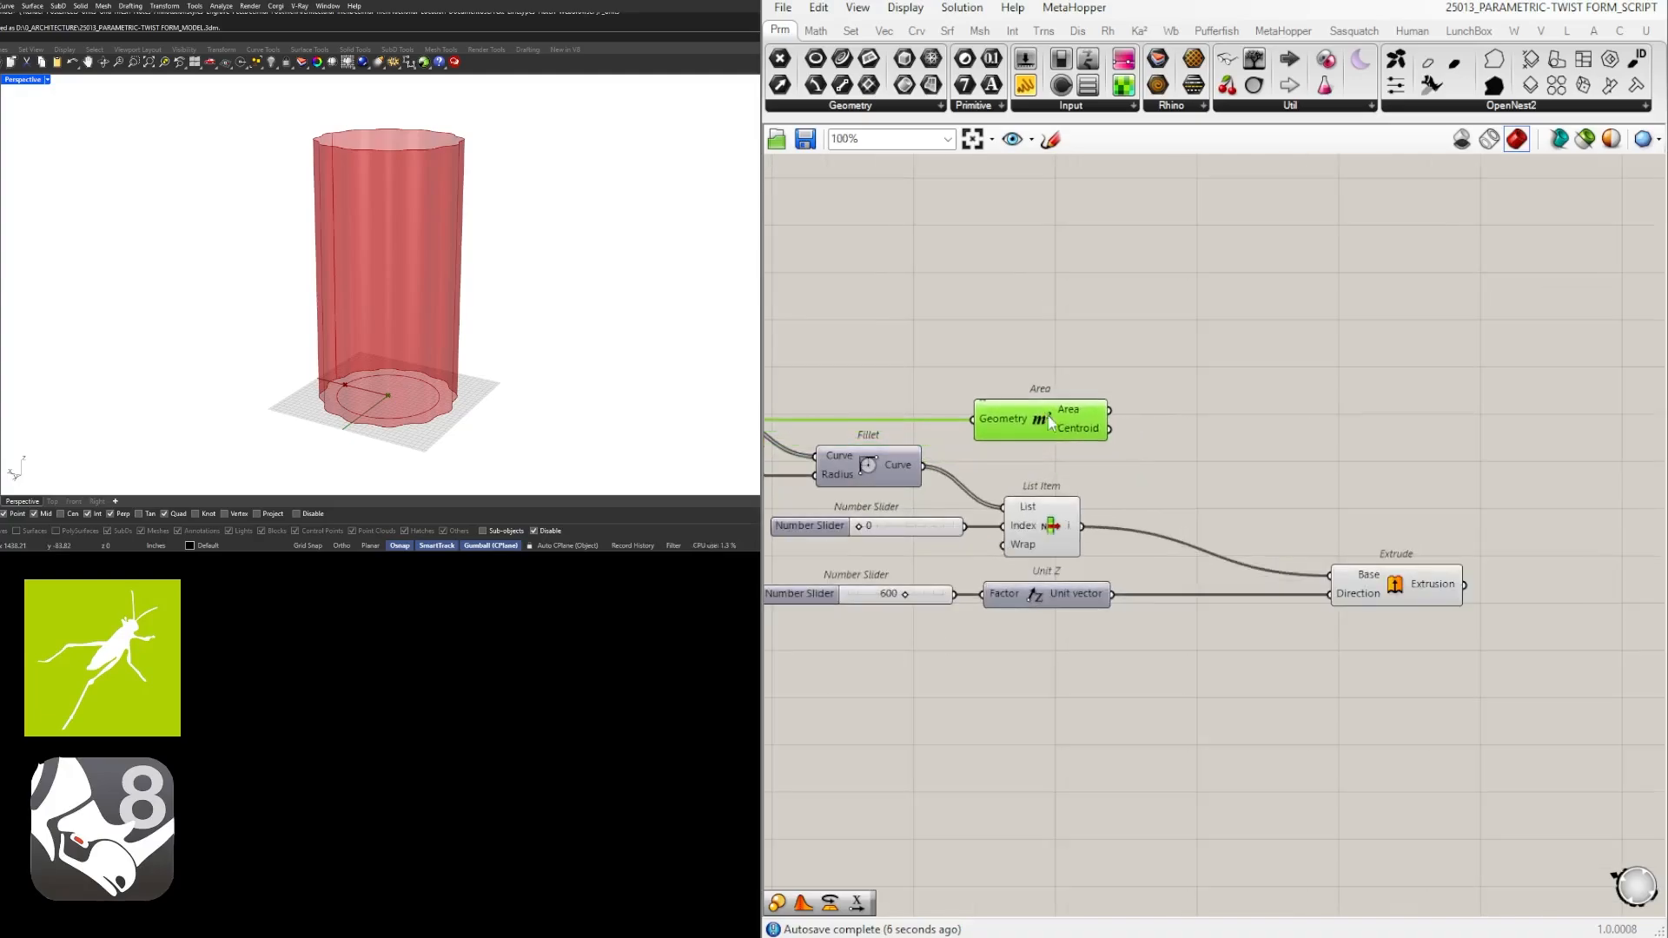
# Add a Move component beyond Area and connect the circle's centroid to its Geometry.
pyautogui.click(1191, 440)
pyautogui.doubleClick(1191, 440)
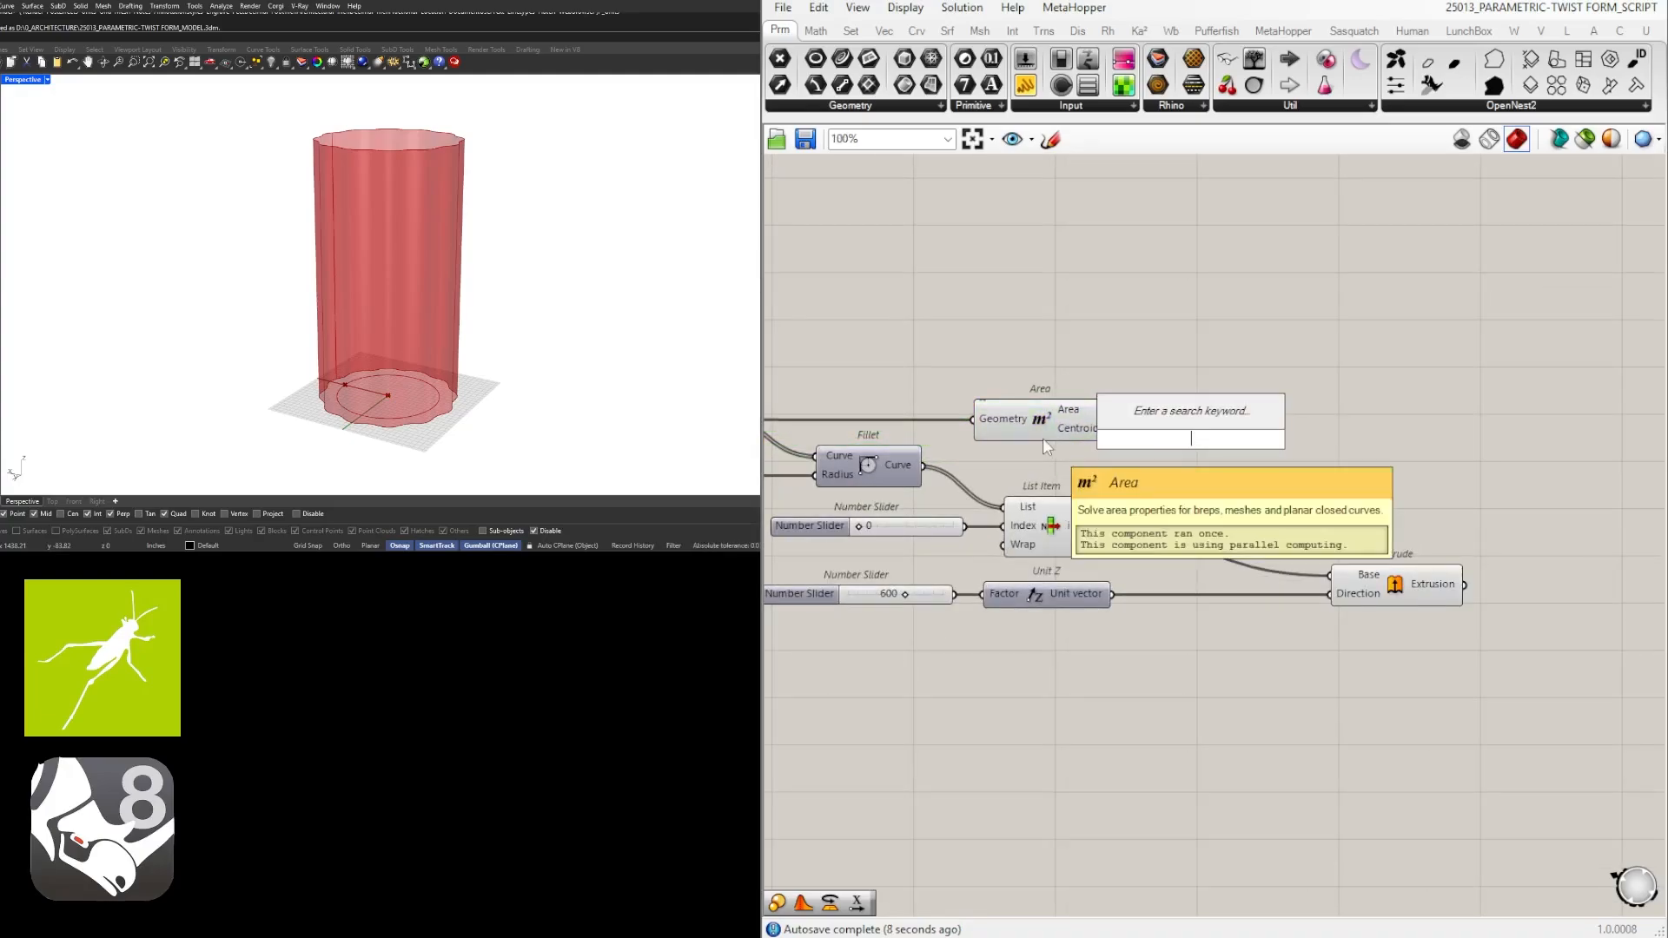
pyautogui.write('MOVE')
pyautogui.click(1129, 419)
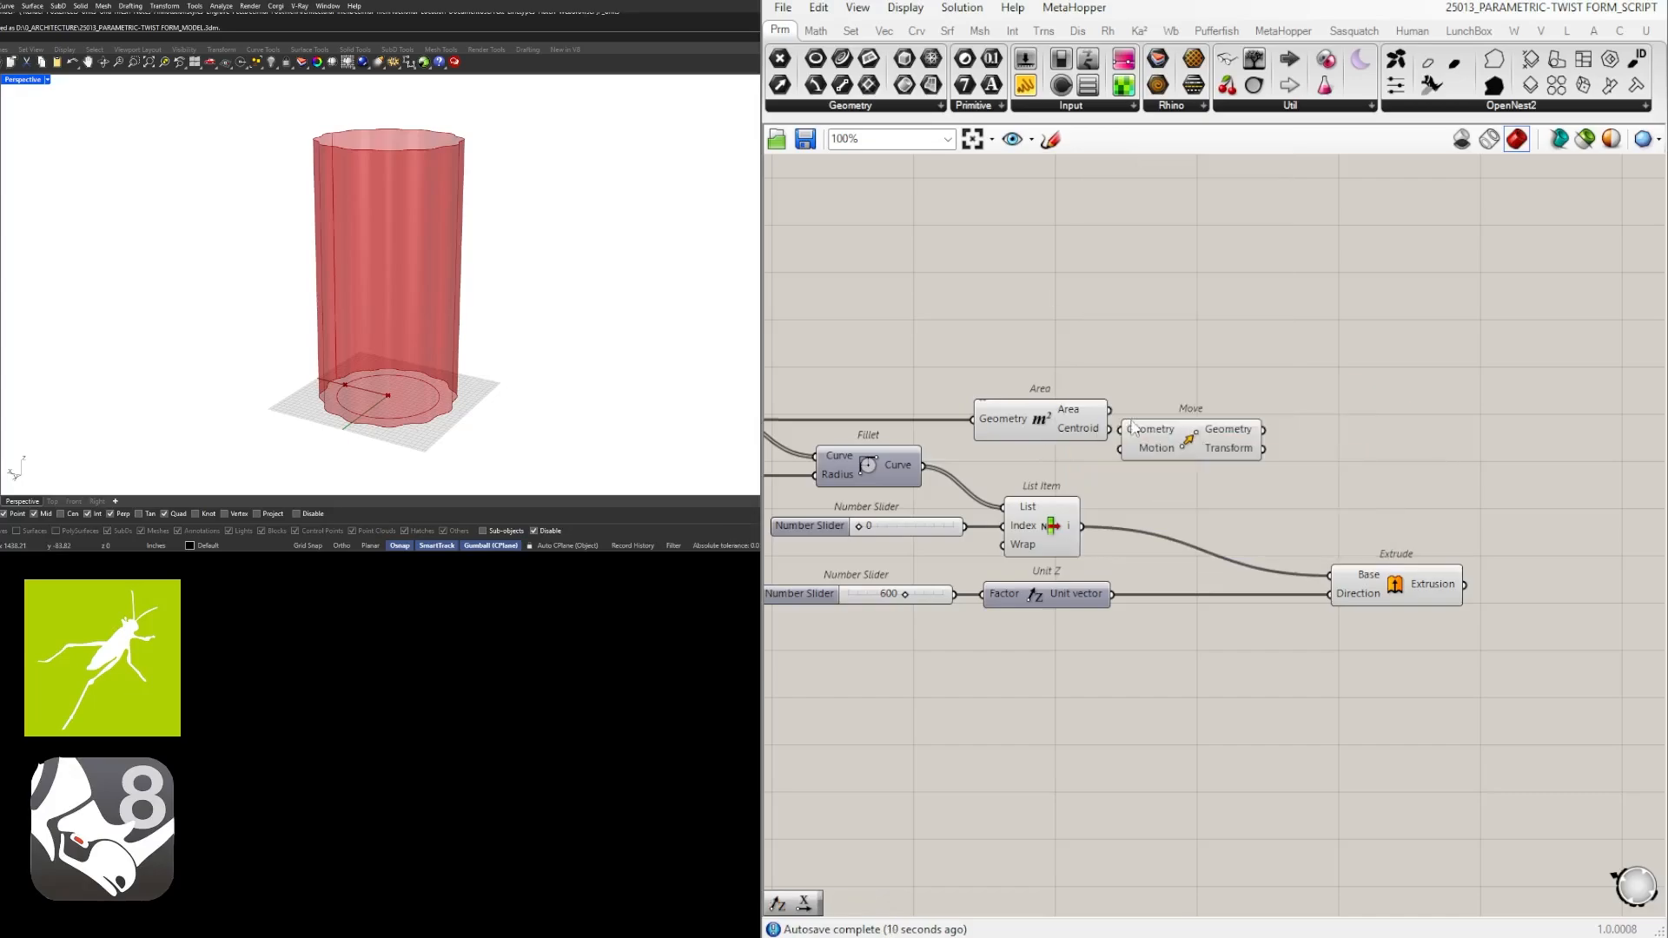
pyautogui.moveTo(1179, 445); pyautogui.dragTo(1323, 449)
pyautogui.click(1084, 421)
pyautogui.moveTo(1110, 439); pyautogui.dragTo(1411, 440)
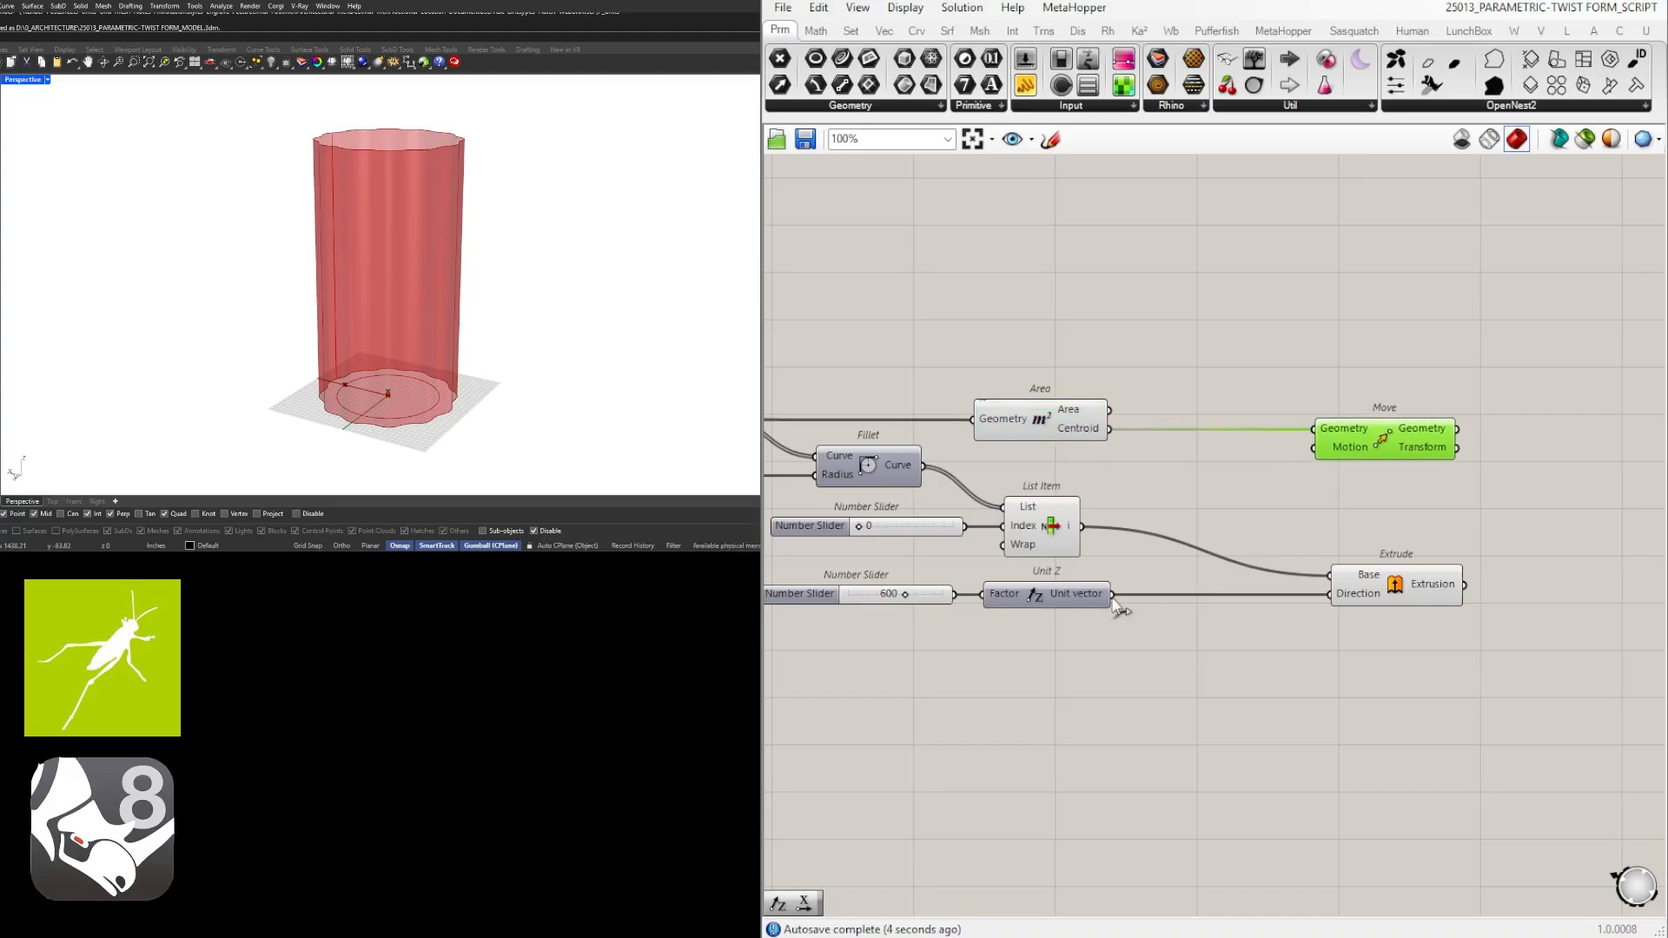
# Connect the Unit Z vector to Move's Motion and place Move directly above Extrude.
pyautogui.moveTo(1112, 596); pyautogui.dragTo(1317, 452)
pyautogui.moveTo(1420, 461); pyautogui.dragTo(1427, 544)
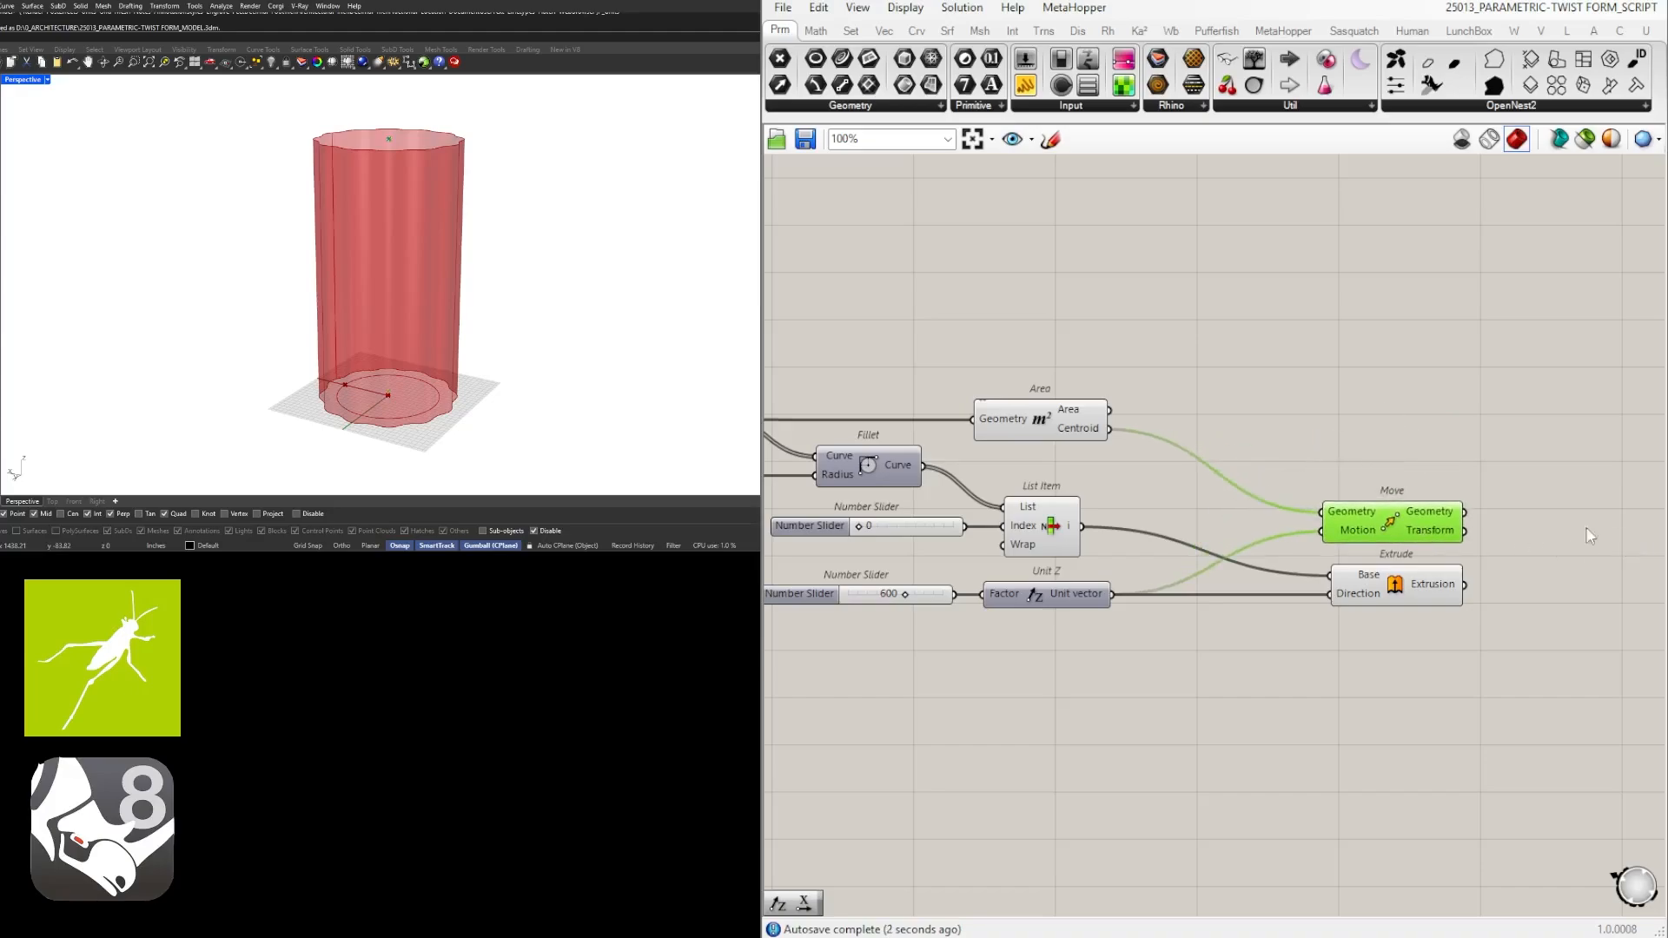
pyautogui.keyDown('shift'); pyautogui.click(1378, 591); pyautogui.keyUp('shift')
# Increase the Unit Z height slider slightly to test the extrusion together with the moved centroid.
pyautogui.click(928, 611)
pyautogui.scroll(4, 908, 596)
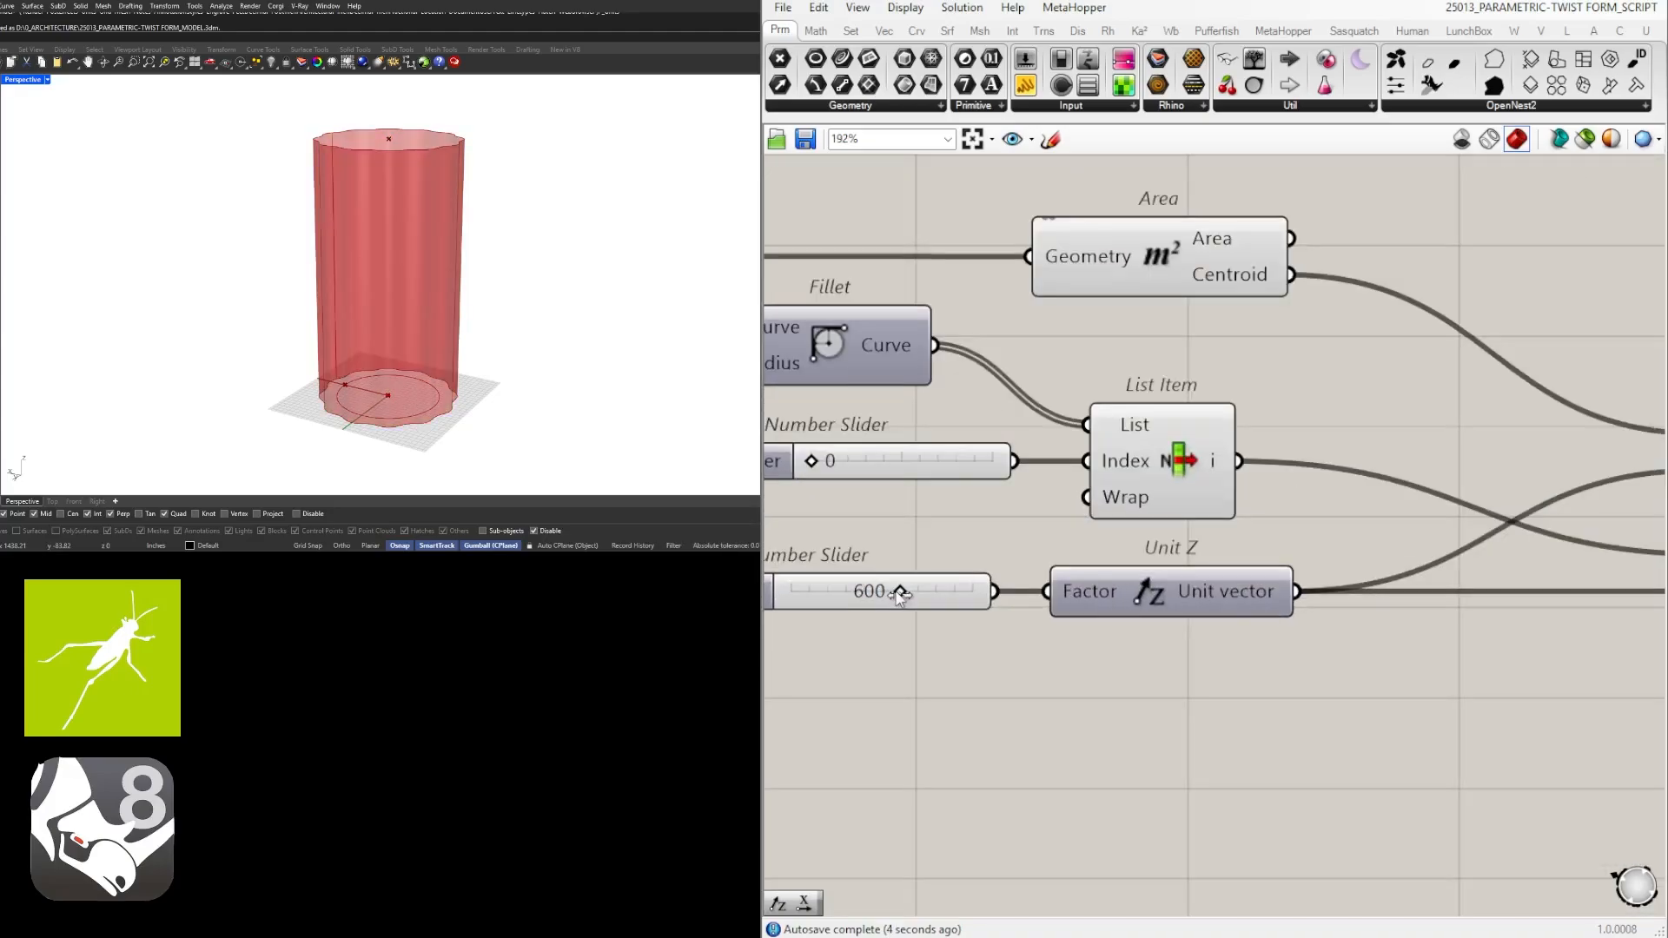
pyautogui.moveTo(899, 596); pyautogui.dragTo(900, 596)
pyautogui.scroll(-4, 1139, 565)
pyautogui.scroll(4, 1207, 514)
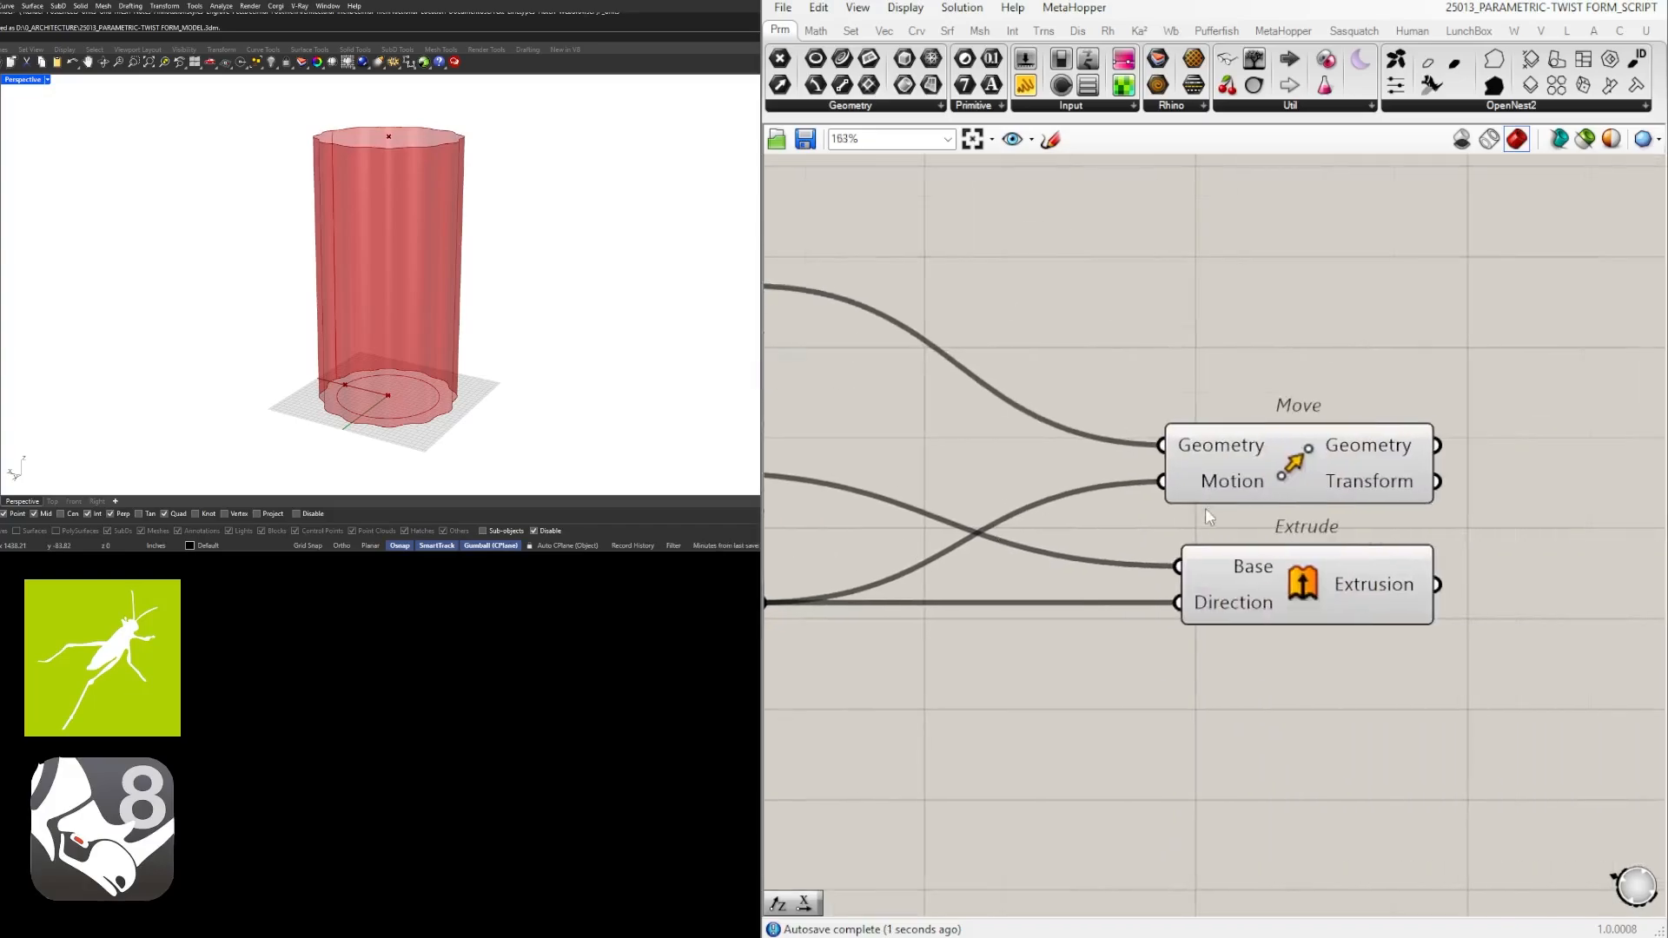
pyautogui.scroll(-2, 1206, 507)
pyautogui.click(1244, 477)
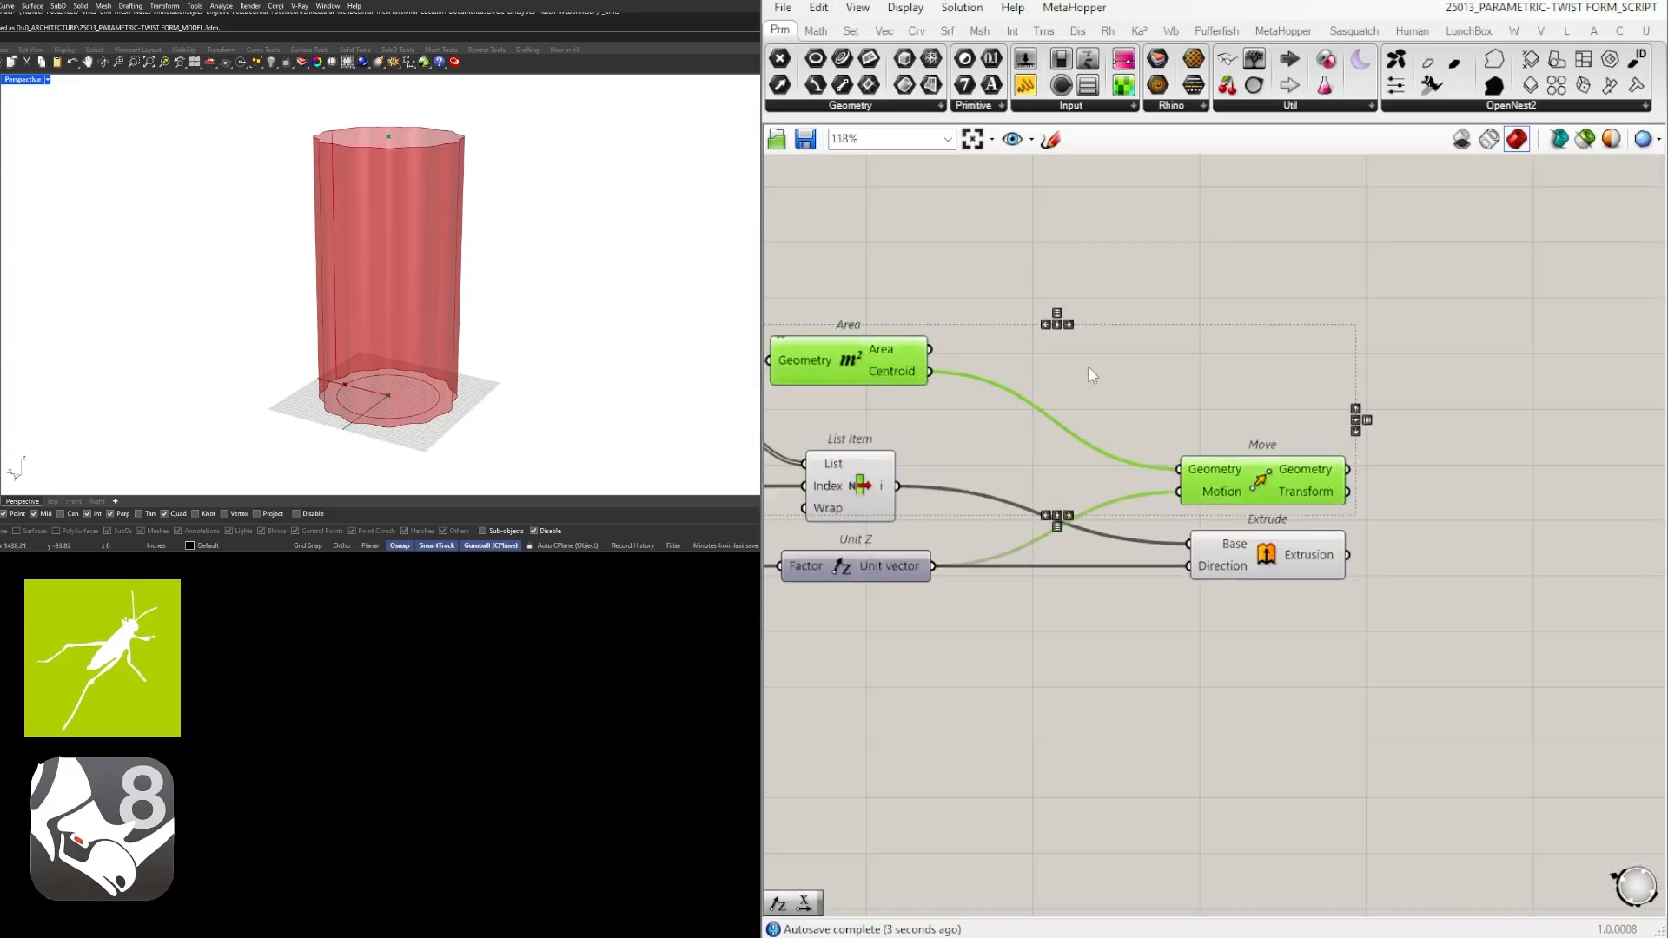
# Add a two-point Line component running from Area's Centroid to Move's Geometry output, placed beyond Move.
pyautogui.click(1223, 383)
pyautogui.doubleClick(1271, 403)
pyautogui.write('LINE')
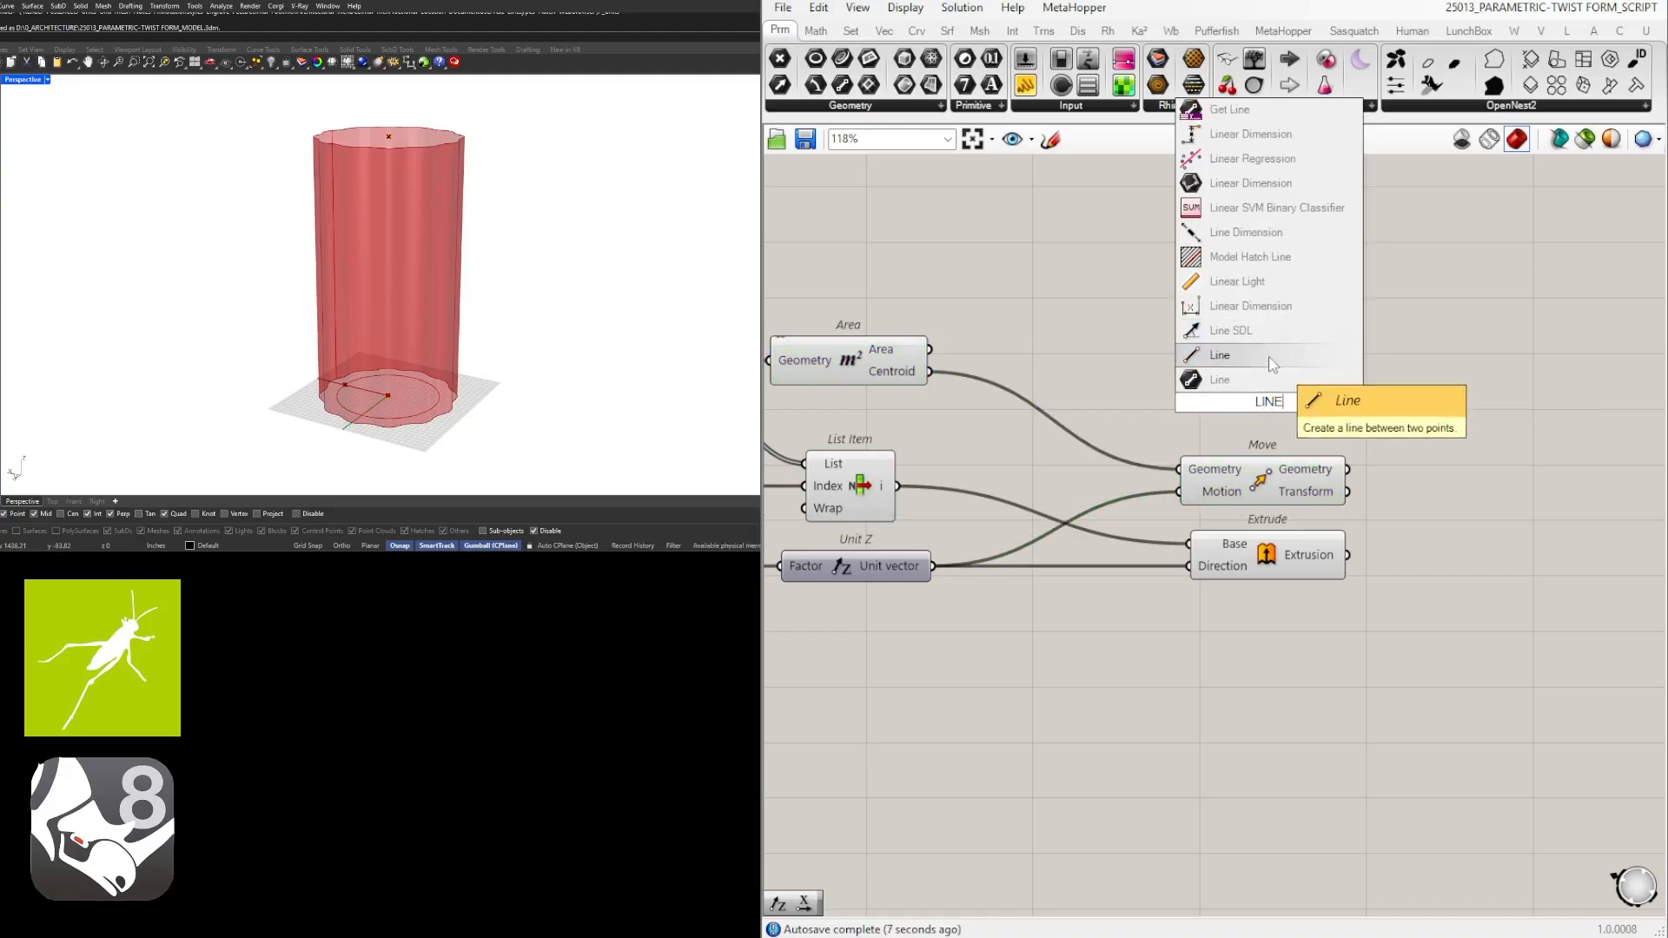
pyautogui.press('Return')
pyautogui.moveTo(1428, 426); pyautogui.dragTo(1461, 431)
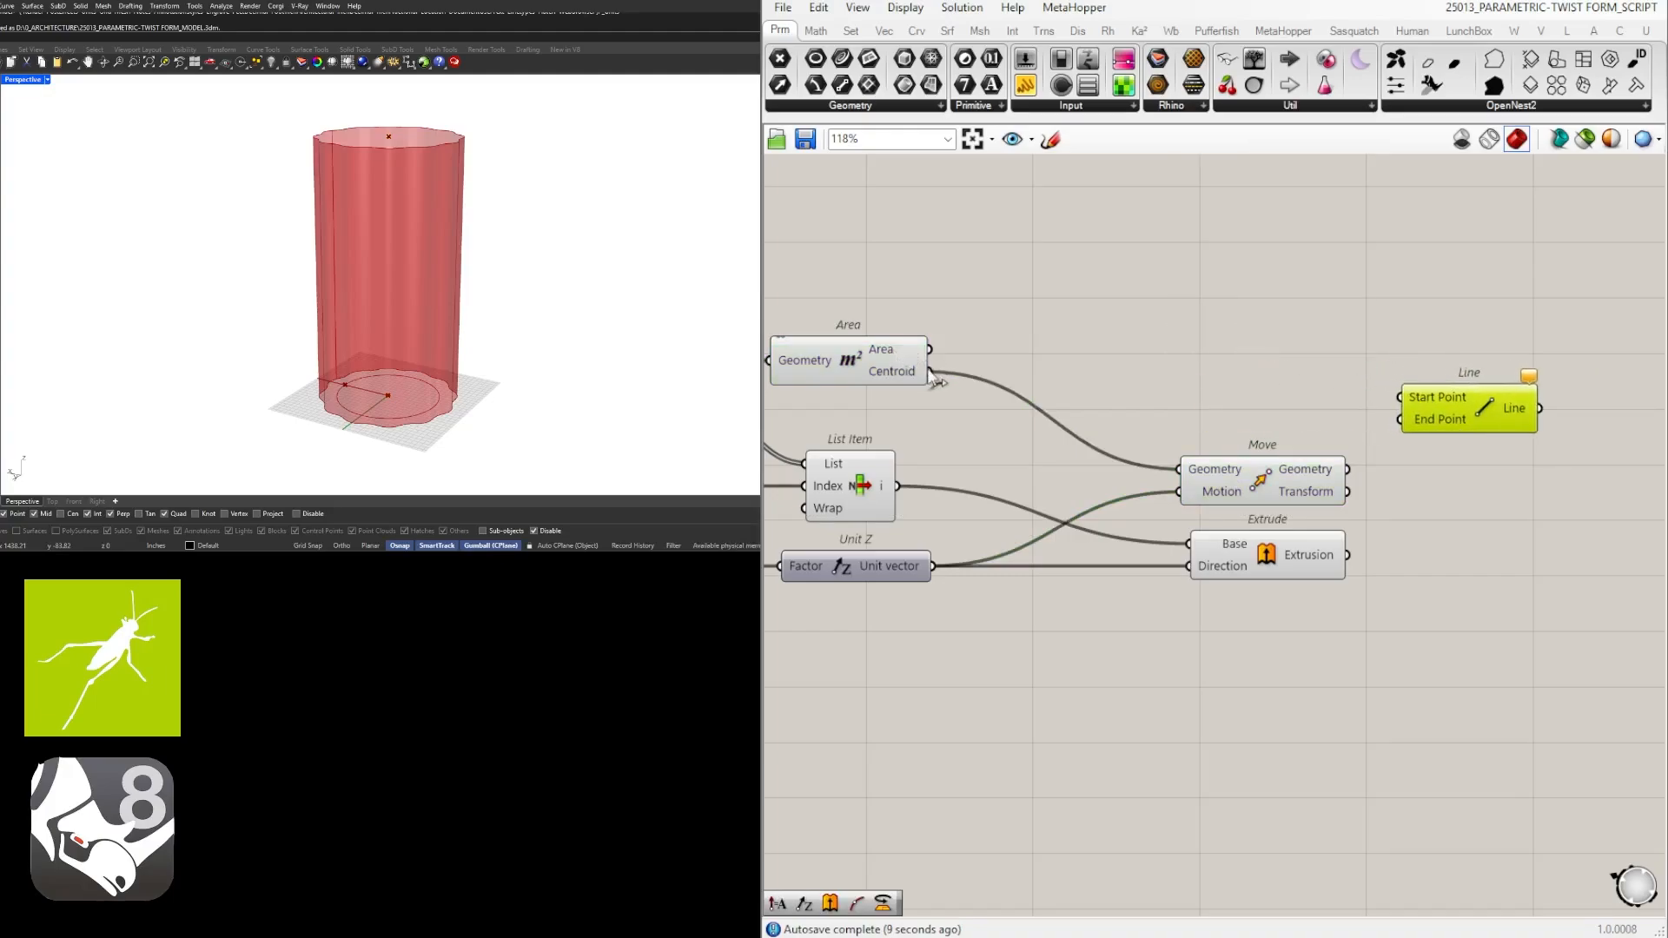
pyautogui.moveTo(930, 371); pyautogui.dragTo(1399, 398)
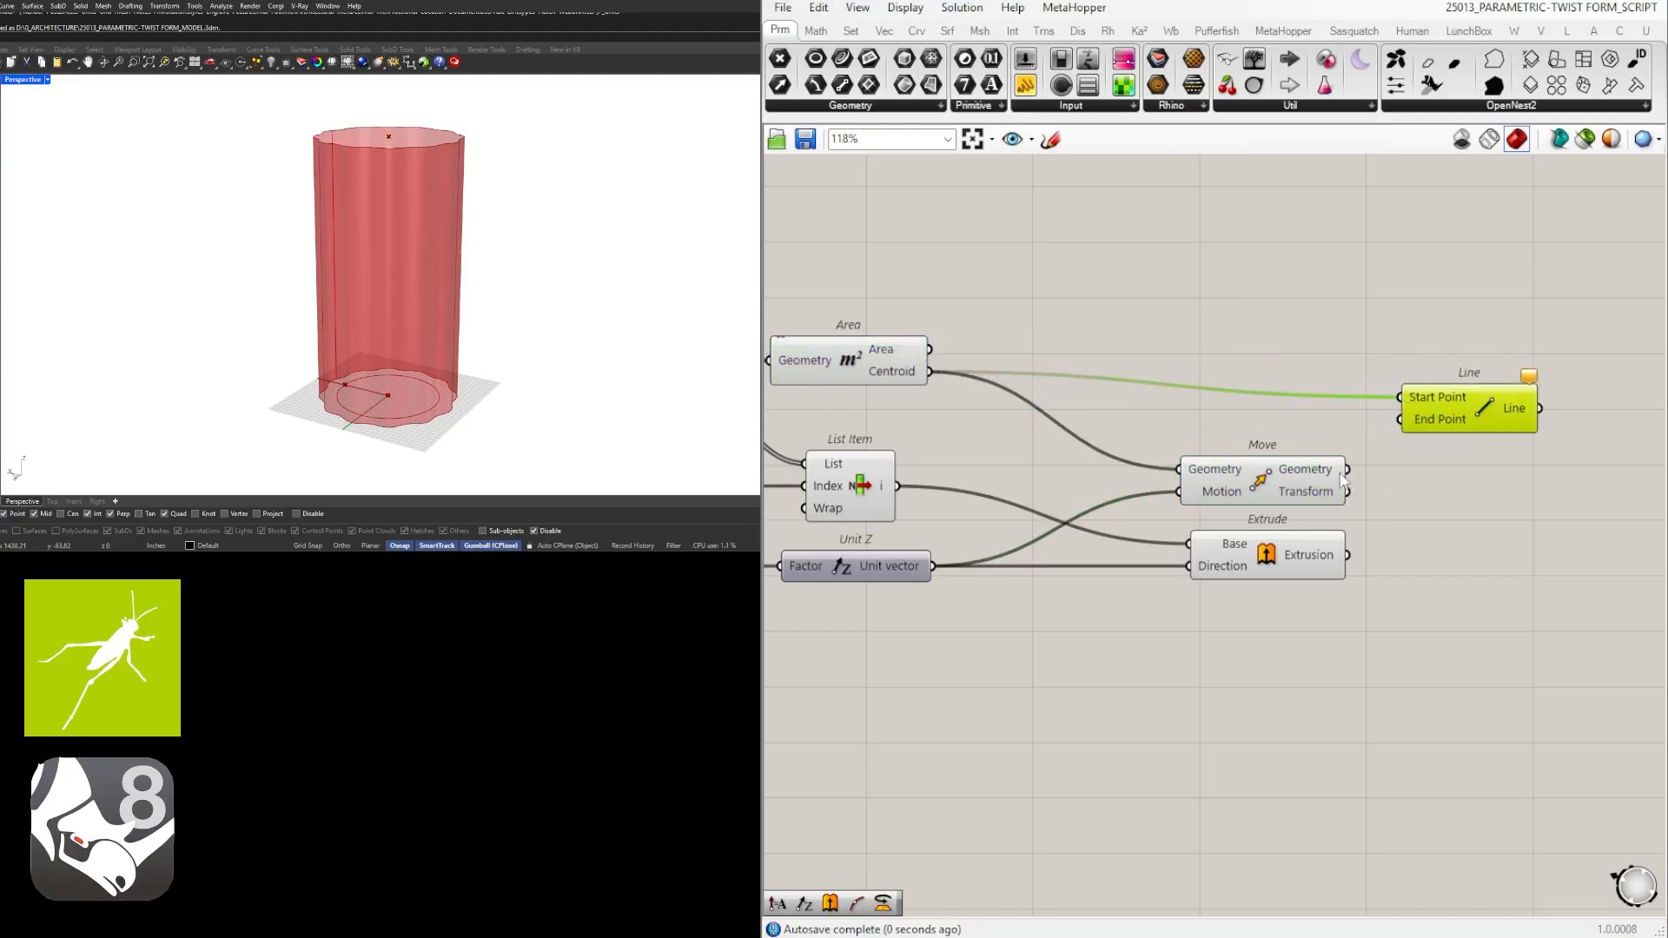
pyautogui.moveTo(1348, 469); pyautogui.dragTo(1473, 404)
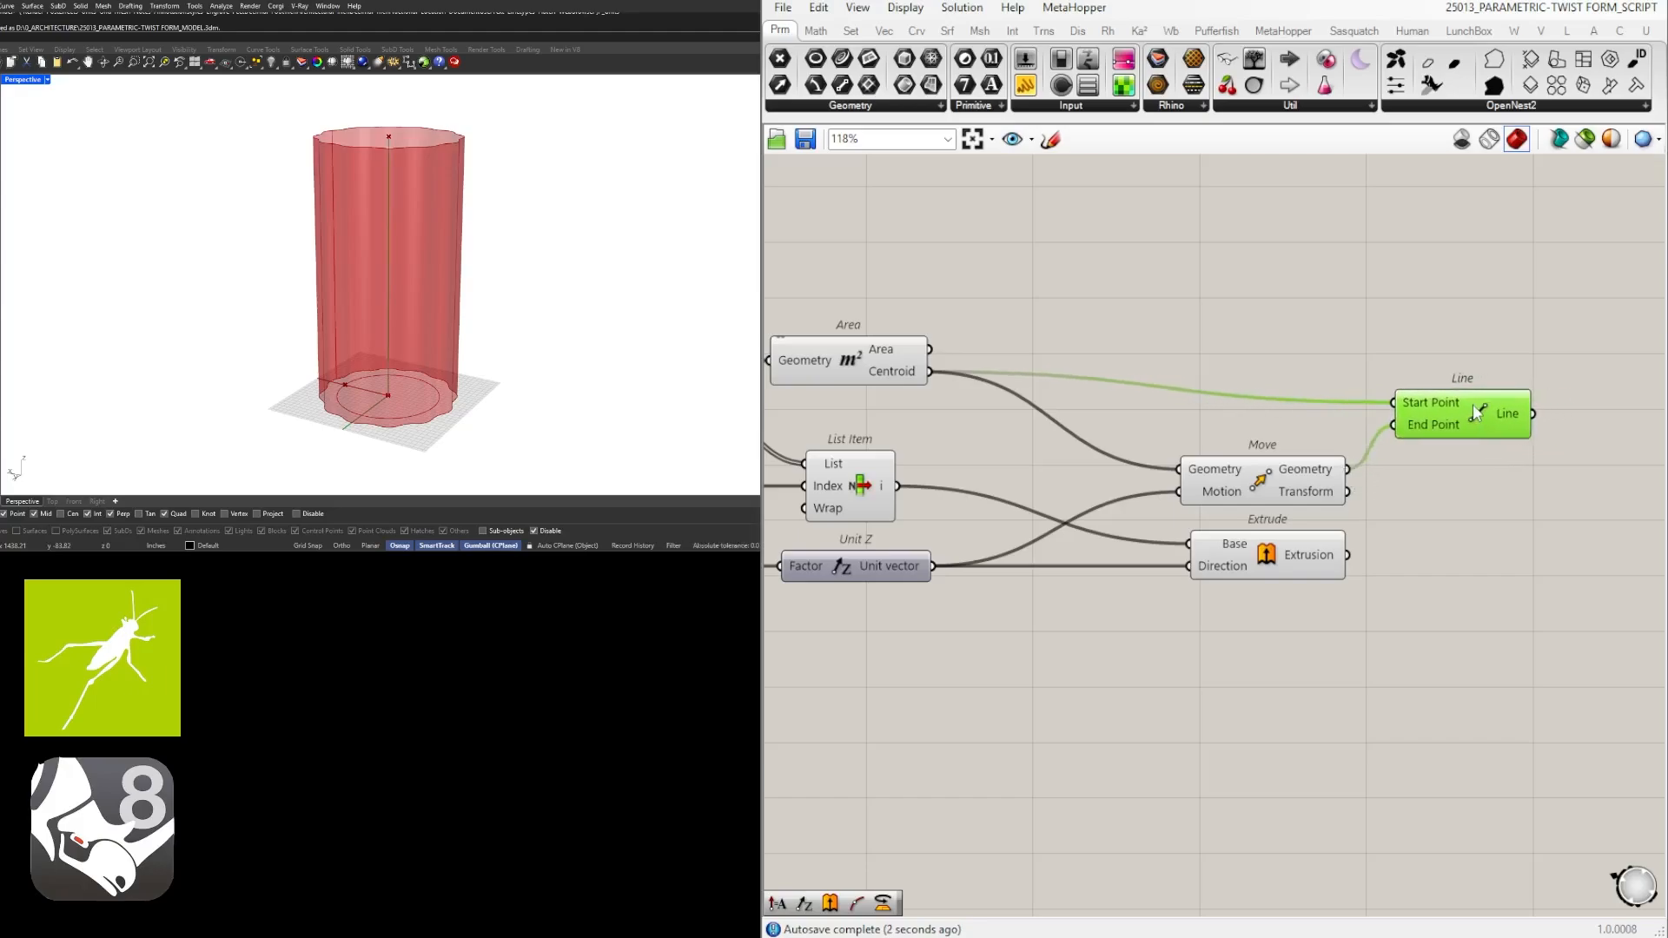
pyautogui.moveTo(1534, 444); pyautogui.dragTo(1338, 414, button='right')
pyautogui.click(1338, 415)
pyautogui.click(1269, 382)
pyautogui.scroll(-2, 1444, 511)
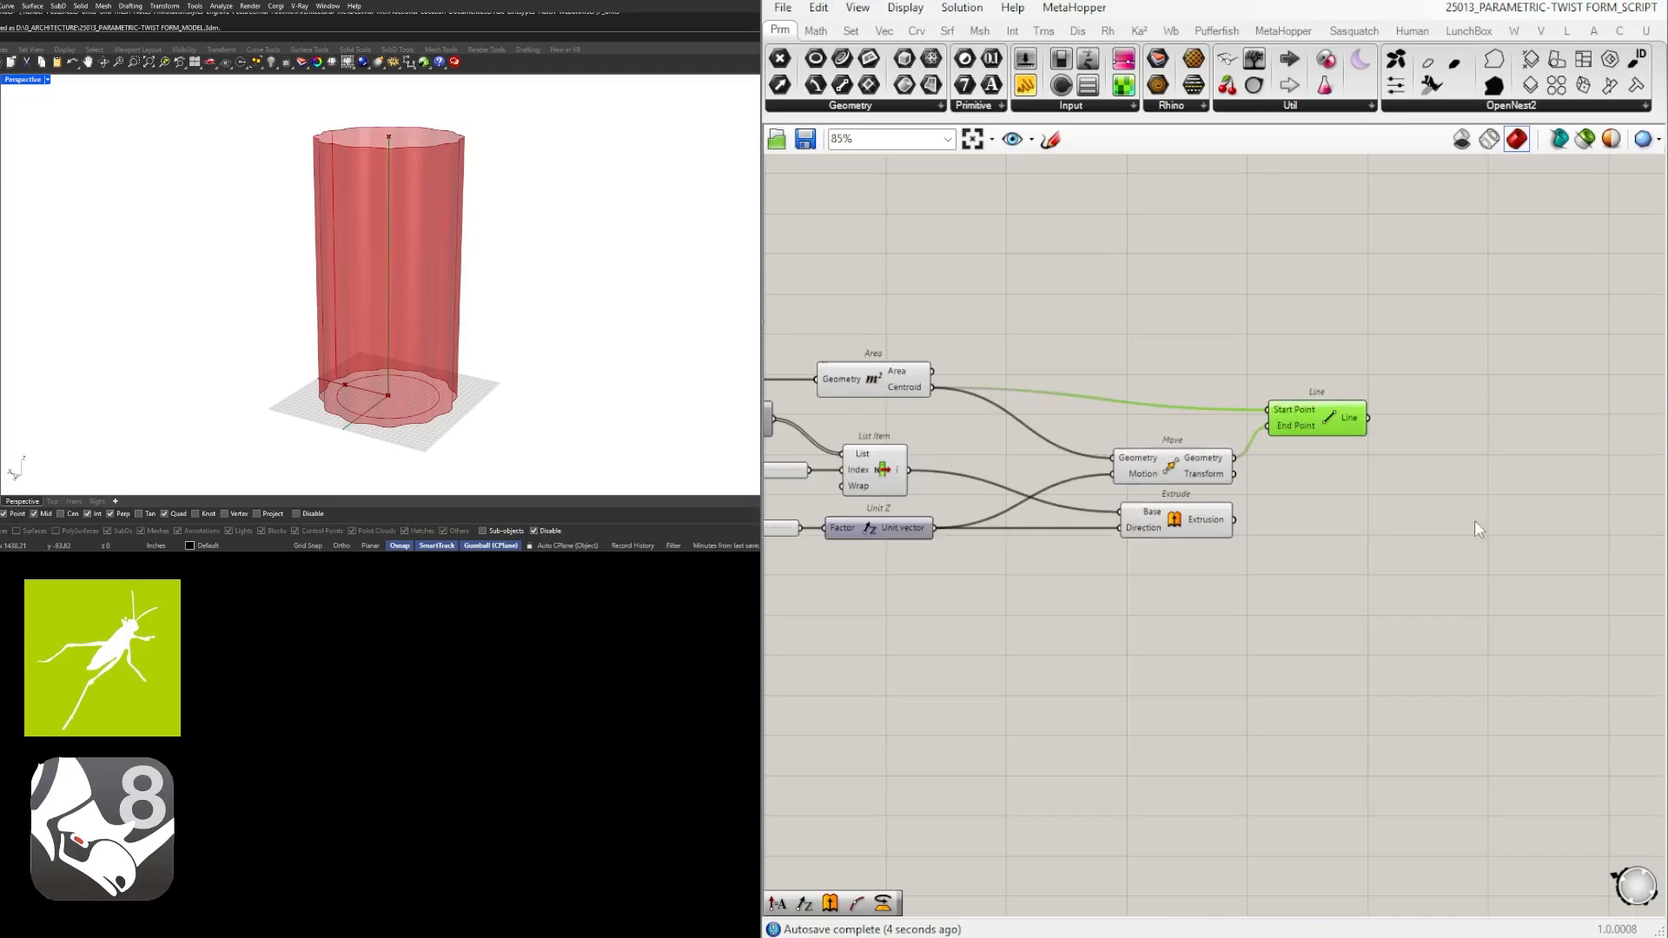
# Add a Twist component and place it well beyond the Line and Extrude components.
pyautogui.moveTo(1473, 513); pyautogui.dragTo(1447, 484, button='right')
pyautogui.scroll(1, 1445, 480)
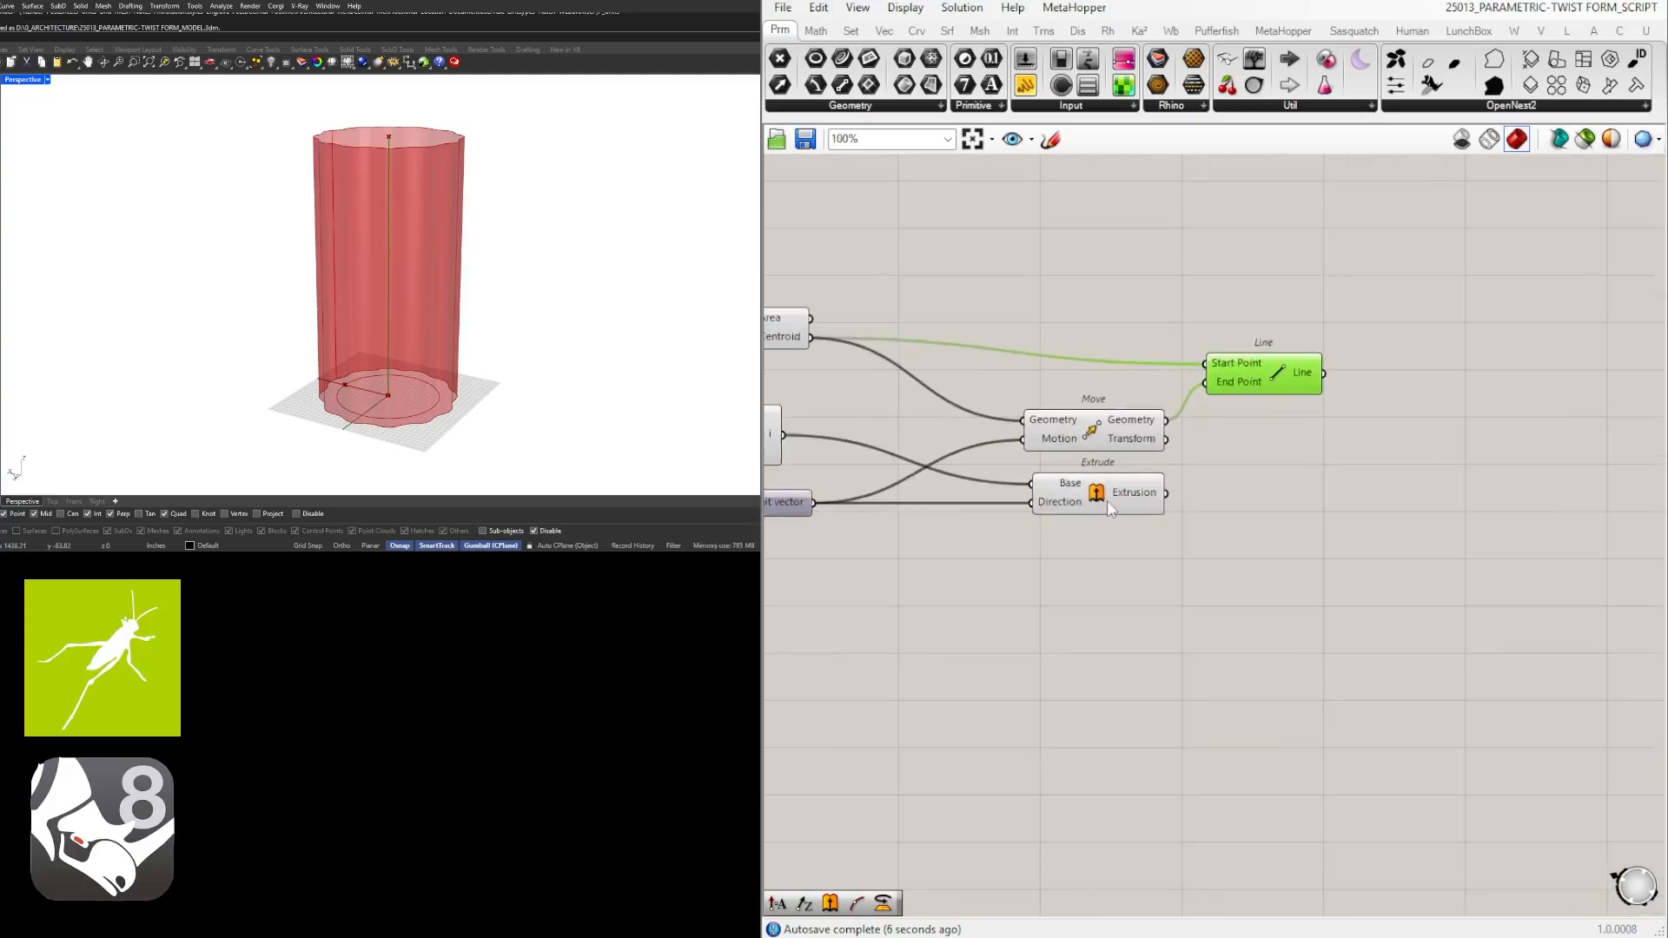
pyautogui.click(1385, 570)
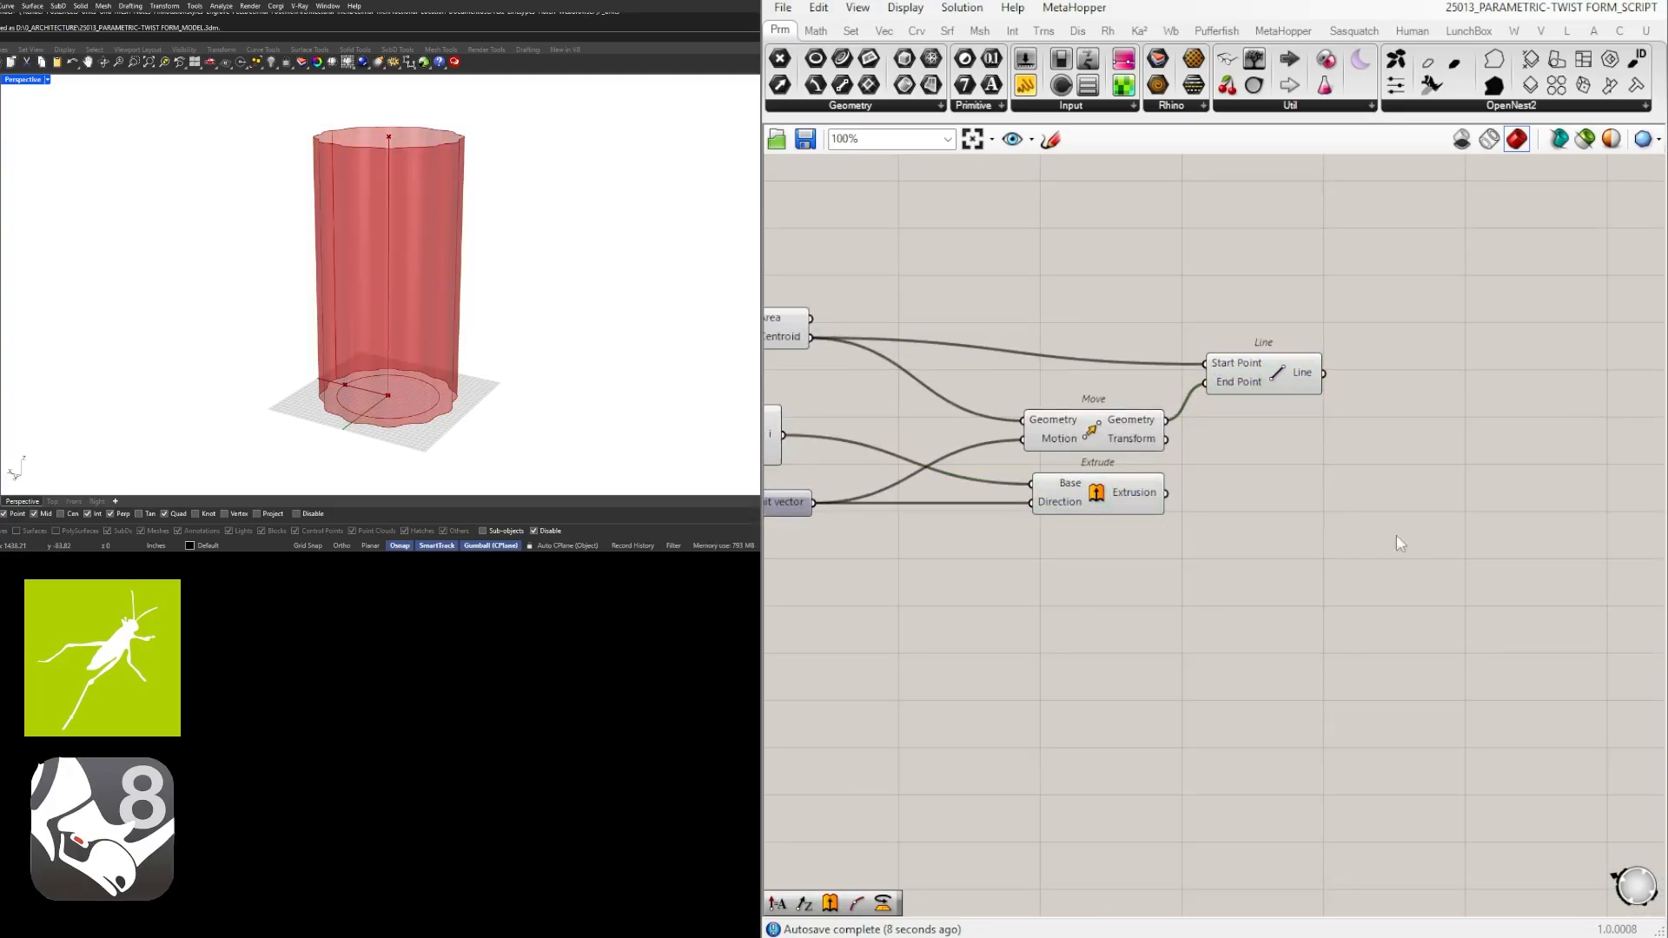
pyautogui.doubleClick(1357, 513)
pyautogui.write('T')
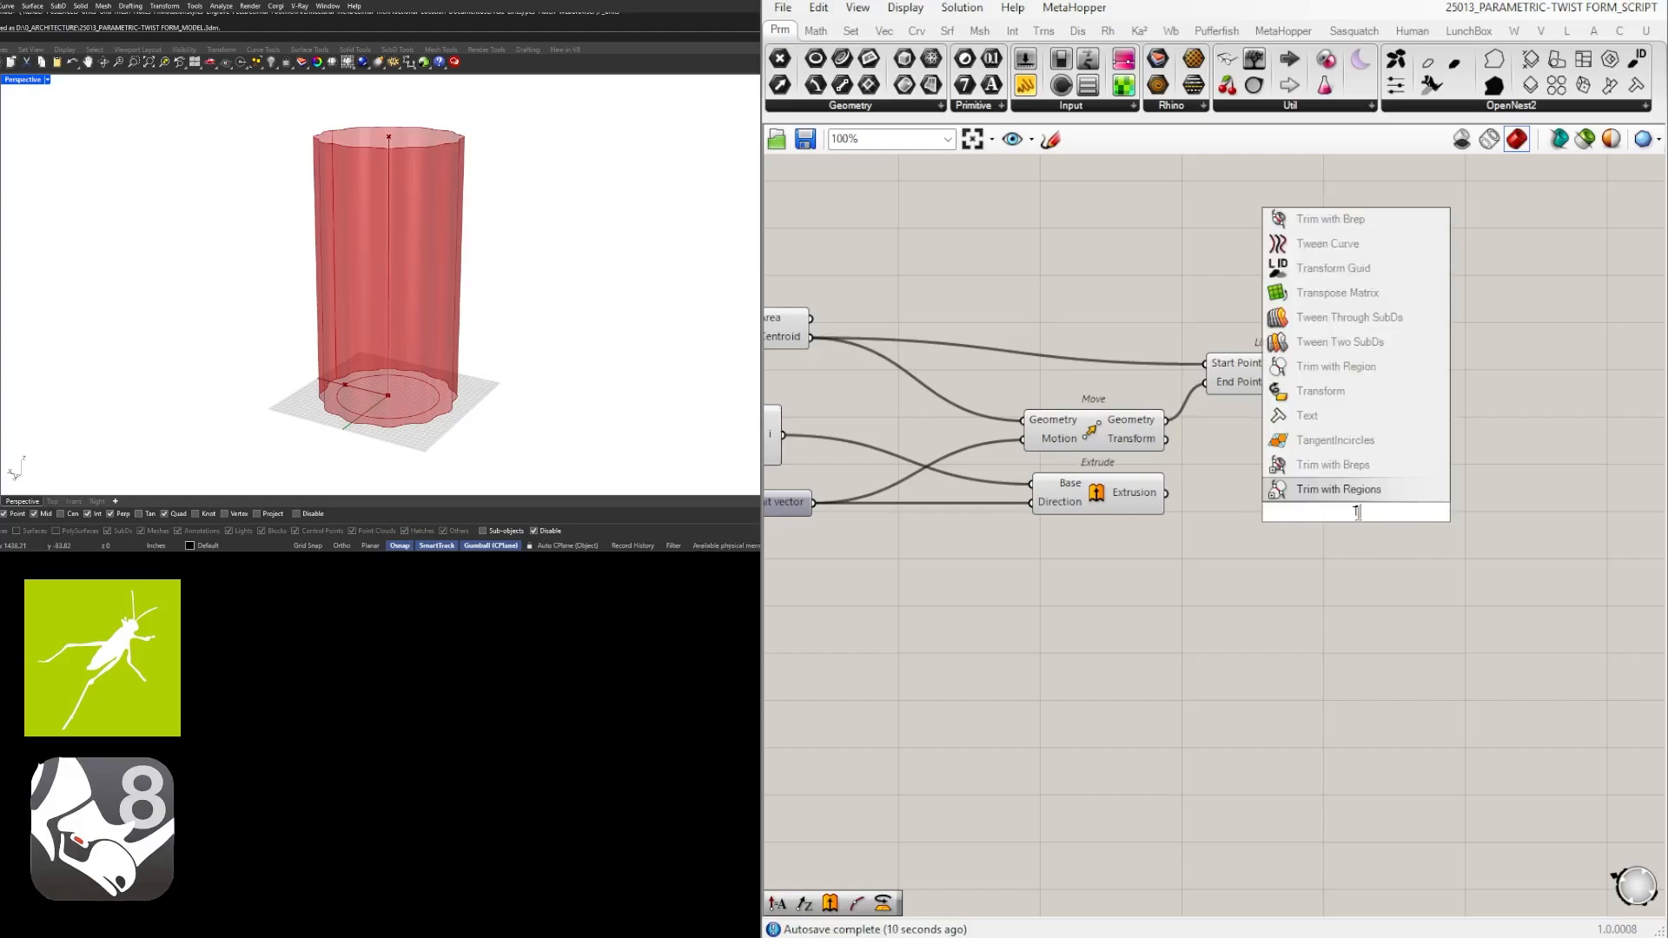
pyautogui.write('WIST')
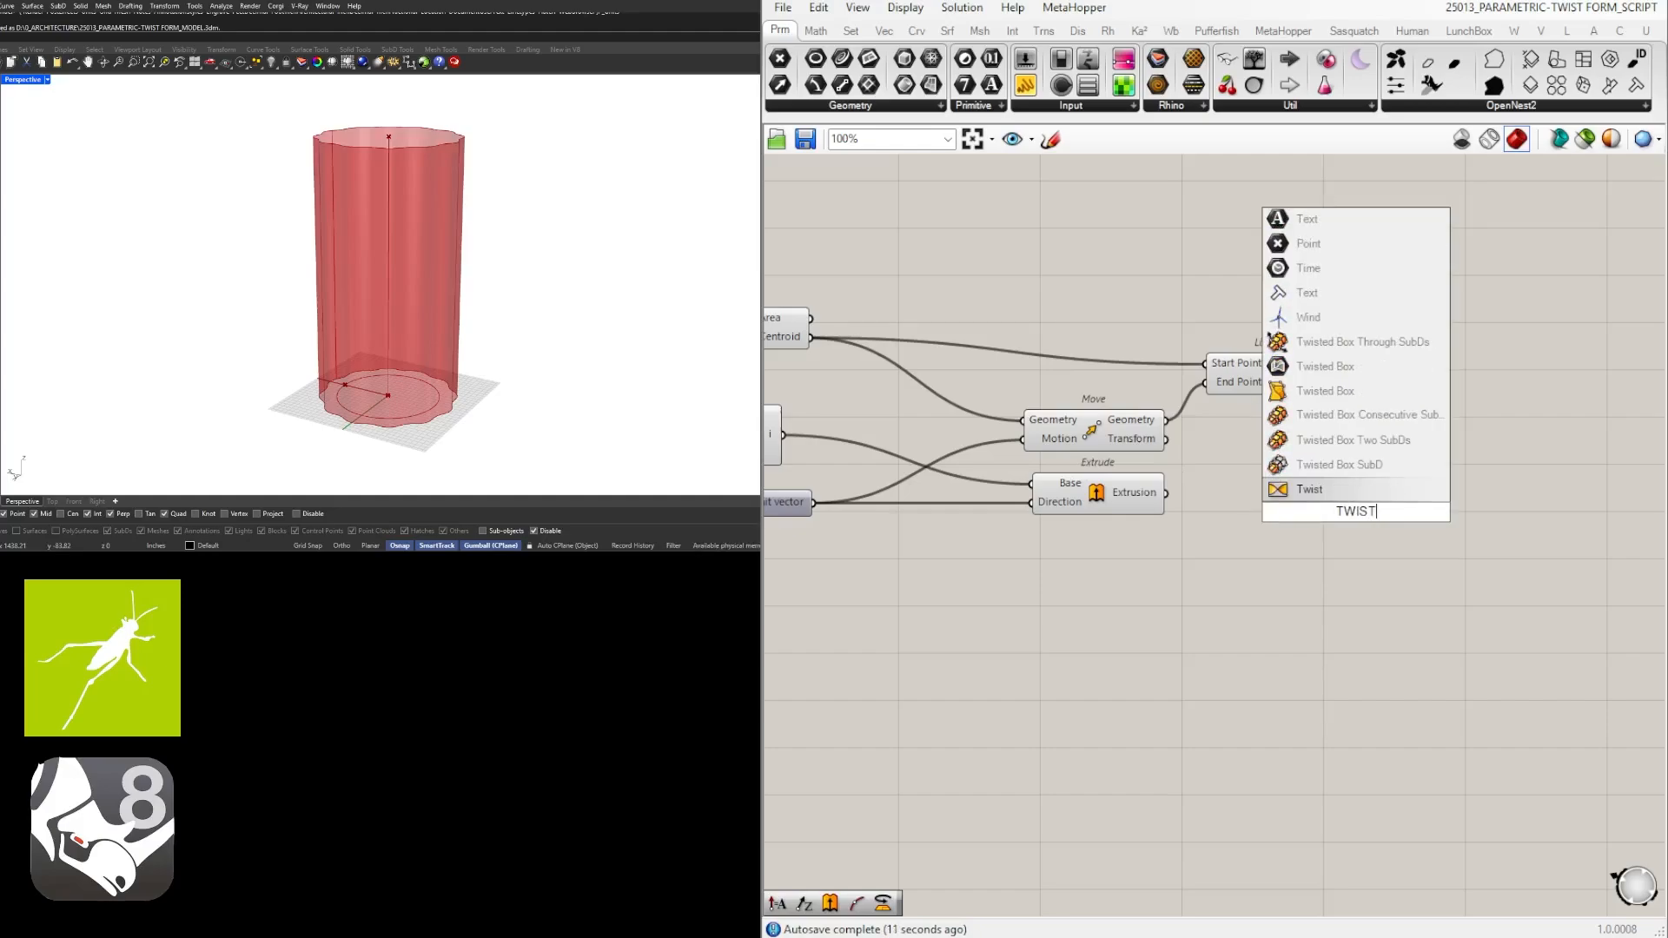
pyautogui.click(1292, 491)
pyautogui.moveTo(1362, 567); pyautogui.dragTo(1276, 560, button='right')
pyautogui.moveTo(1280, 497); pyautogui.dragTo(1480, 448)
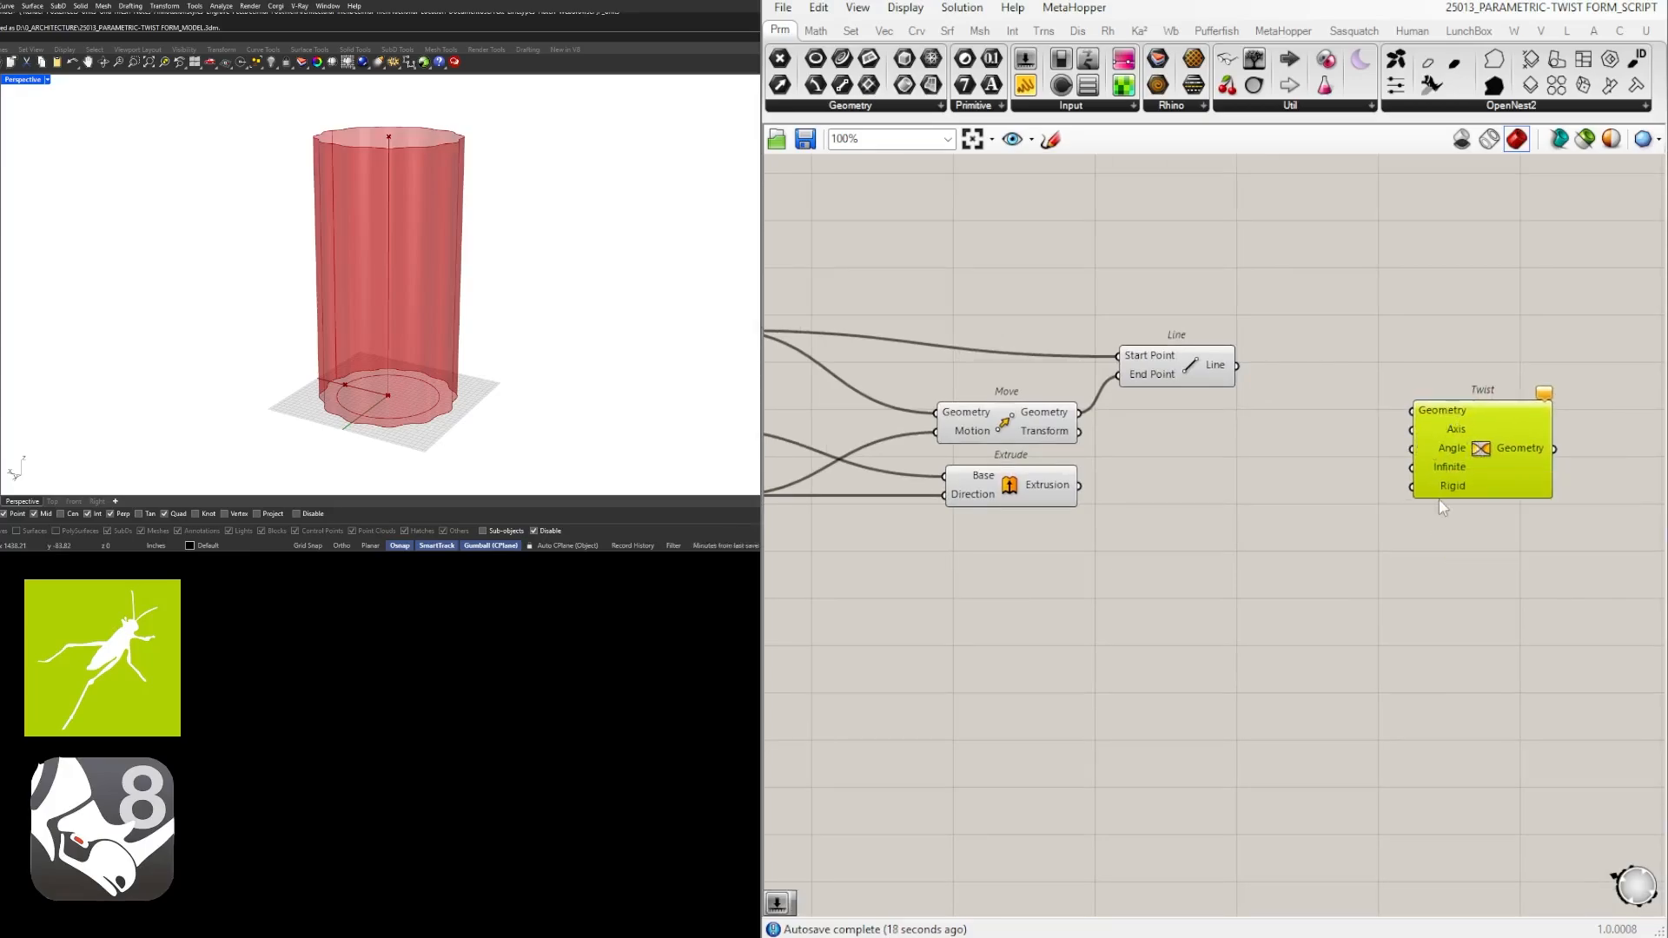
# Connect Extrusion to Twist's Geometry and Line to its Axis, aligning Twist's Geometry input with the Extrude output.
pyautogui.click(1034, 481)
pyautogui.moveTo(1081, 485); pyautogui.dragTo(1498, 451)
pyautogui.click(1430, 527)
pyautogui.moveTo(1429, 526); pyautogui.dragTo(1295, 490, button='right')
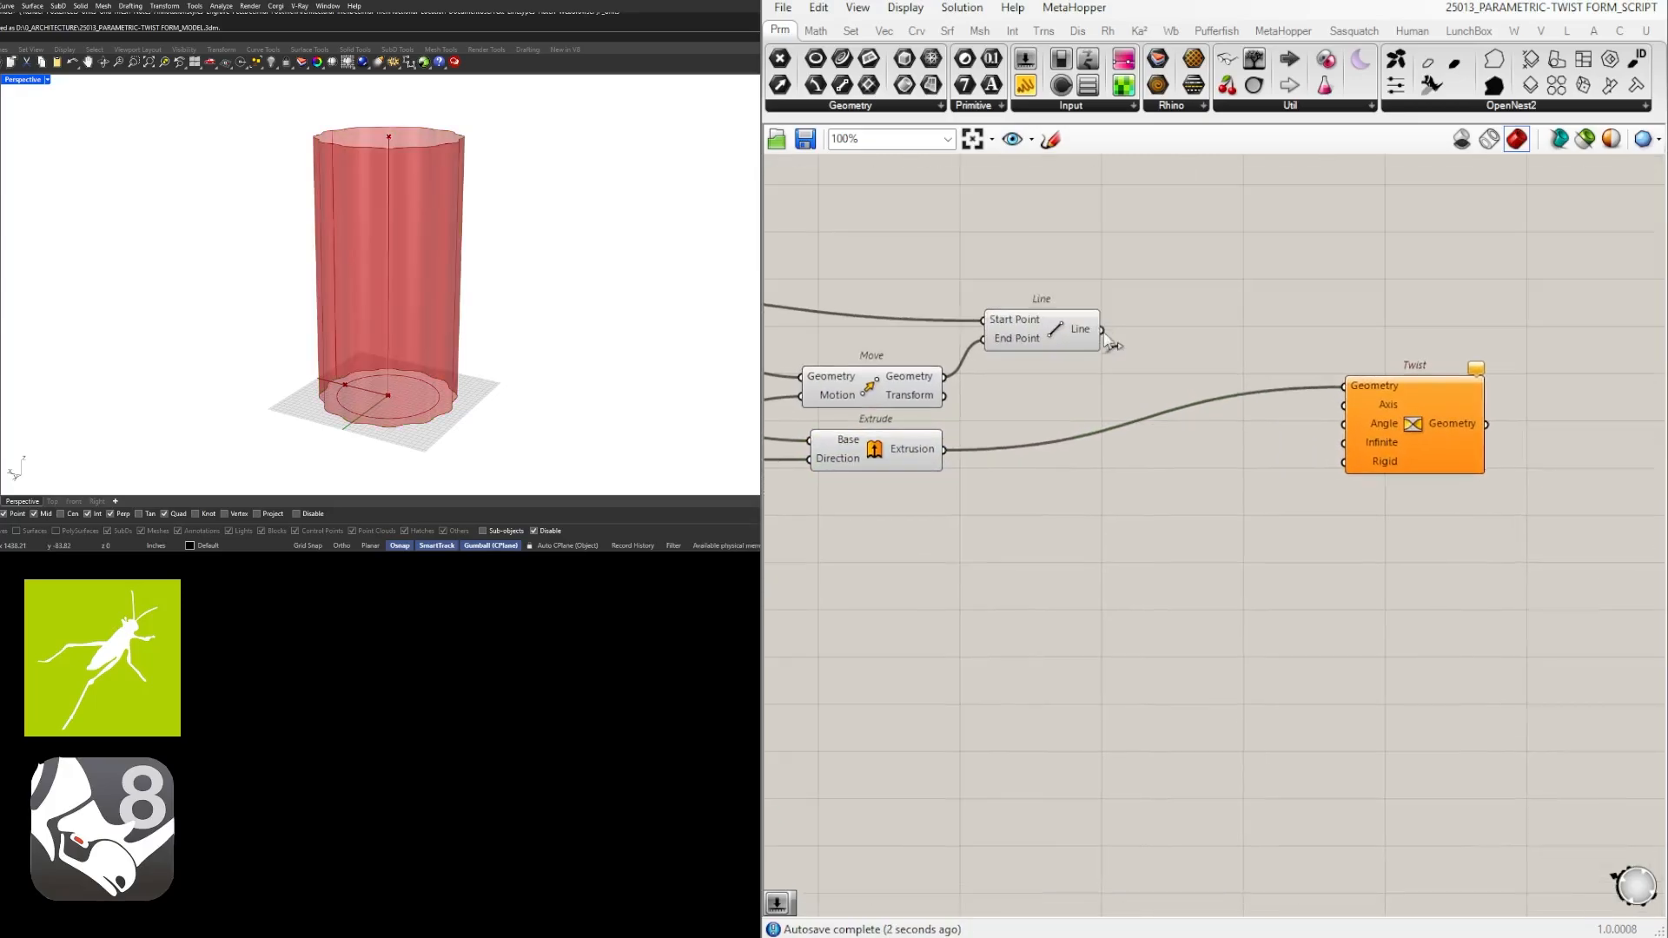
pyautogui.moveTo(1101, 329); pyautogui.dragTo(1347, 401)
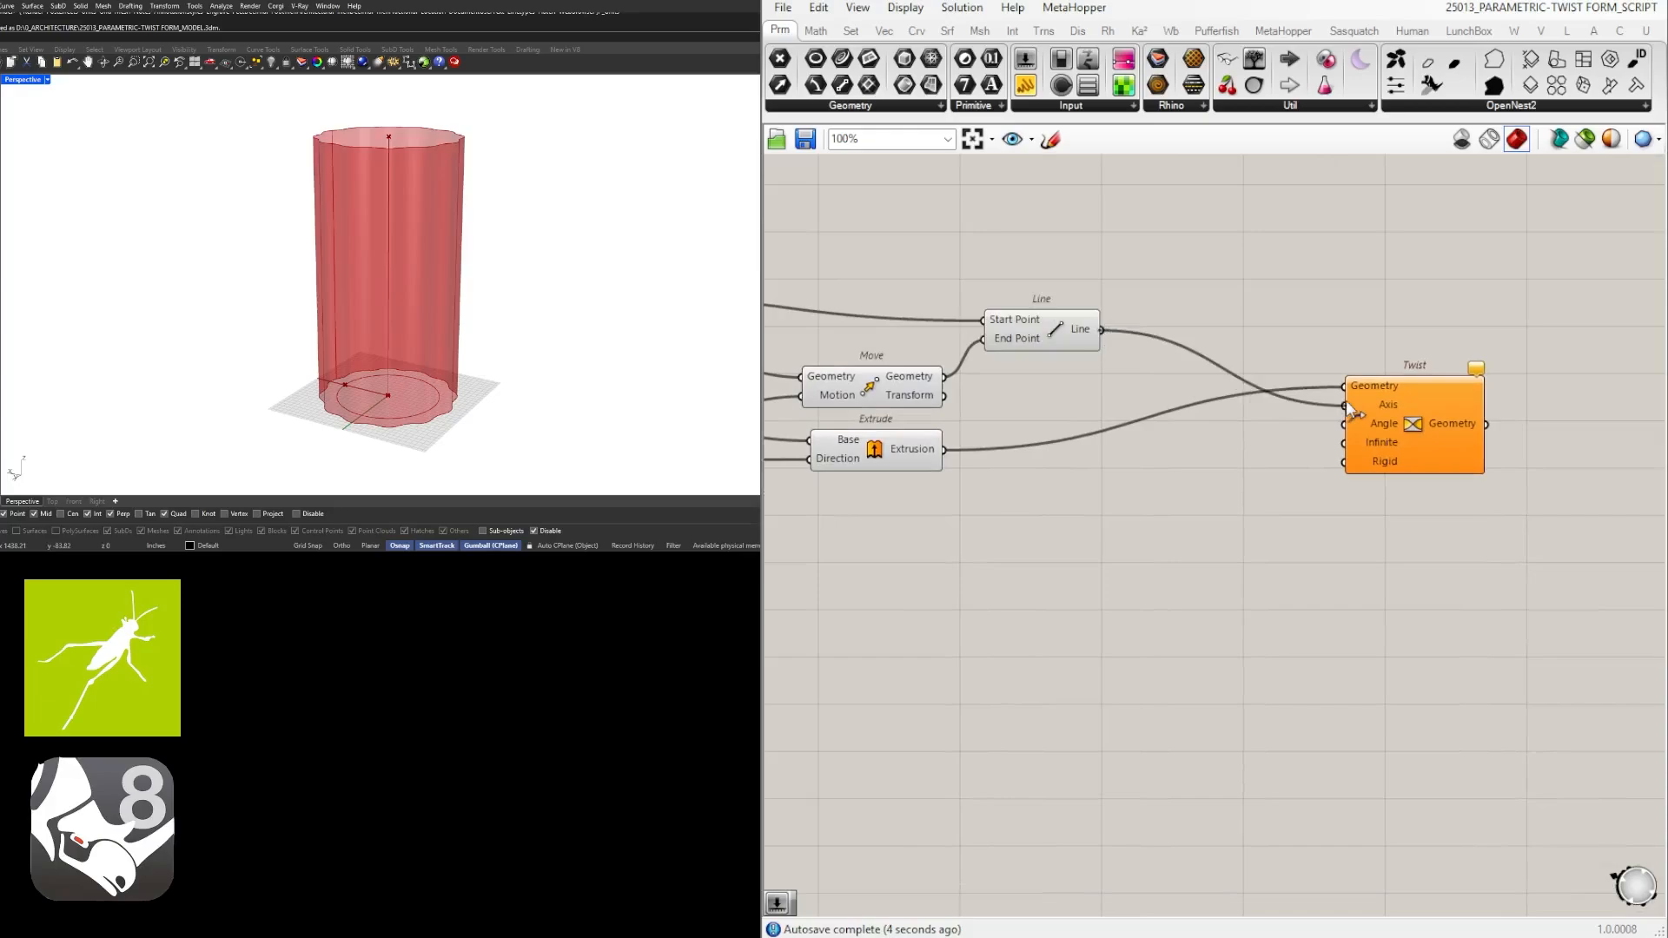
pyautogui.moveTo(1444, 438); pyautogui.dragTo(1423, 511)
pyautogui.click(1409, 537)
pyautogui.click(1425, 502)
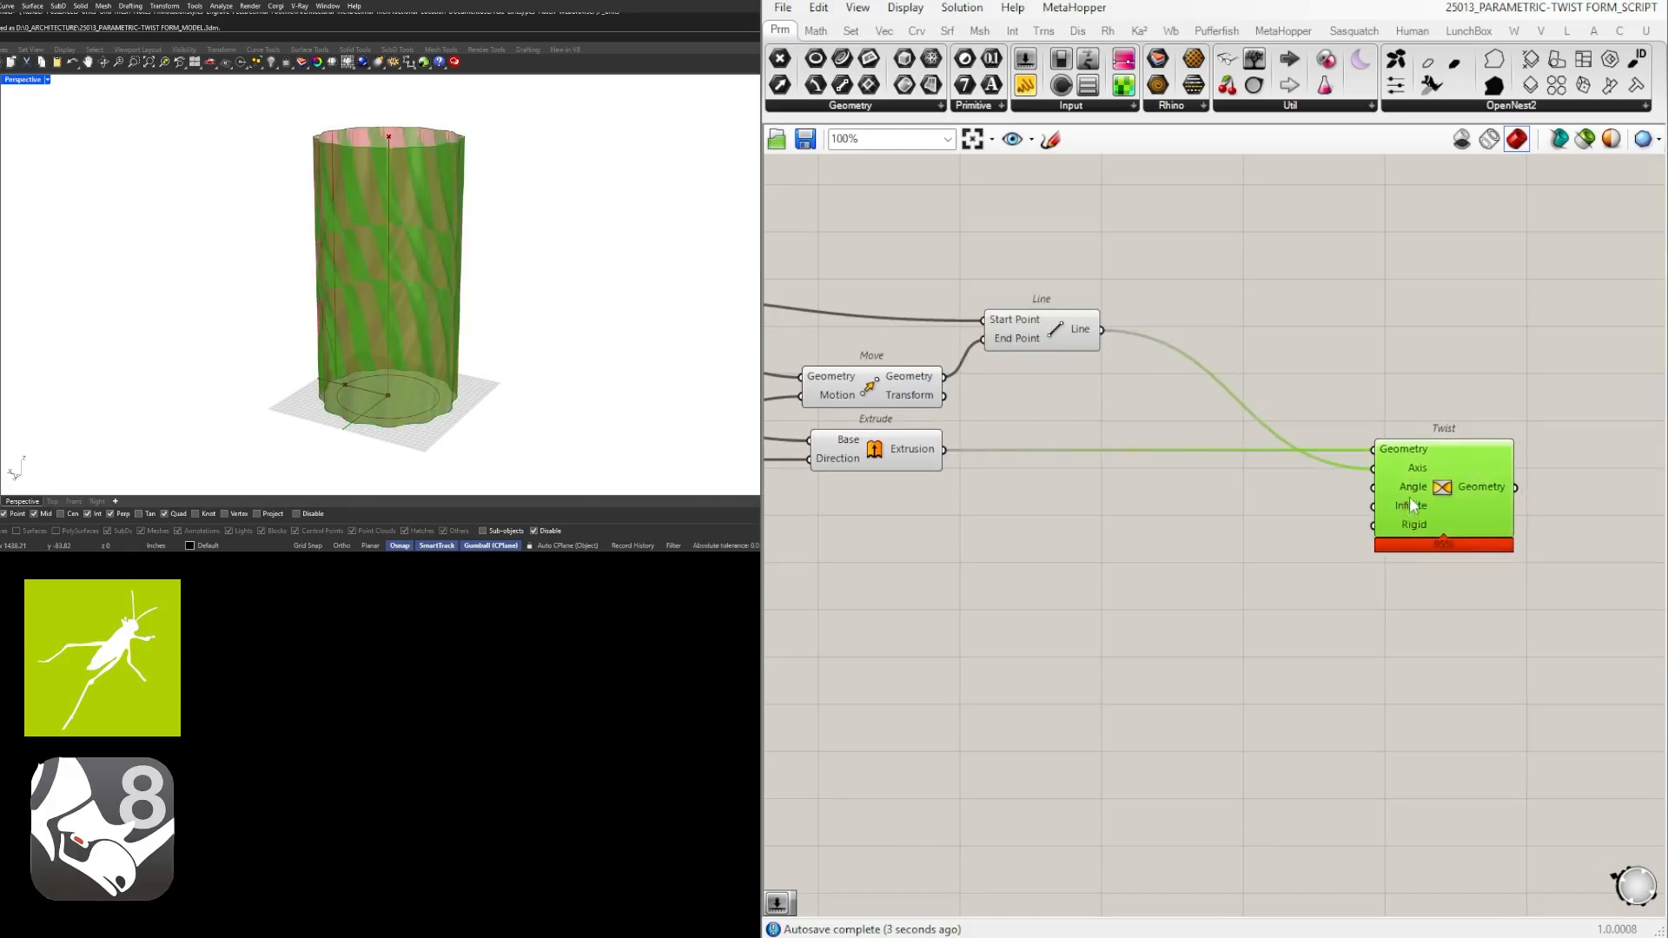
# Switch Twist's Angle input to degrees and add a number slider ranging from 0 to 180 with value 45.
pyautogui.rightClick(1409, 488)
pyautogui.click(1472, 645)
pyautogui.doubleClick(1144, 537)
pyautogui.write('45')
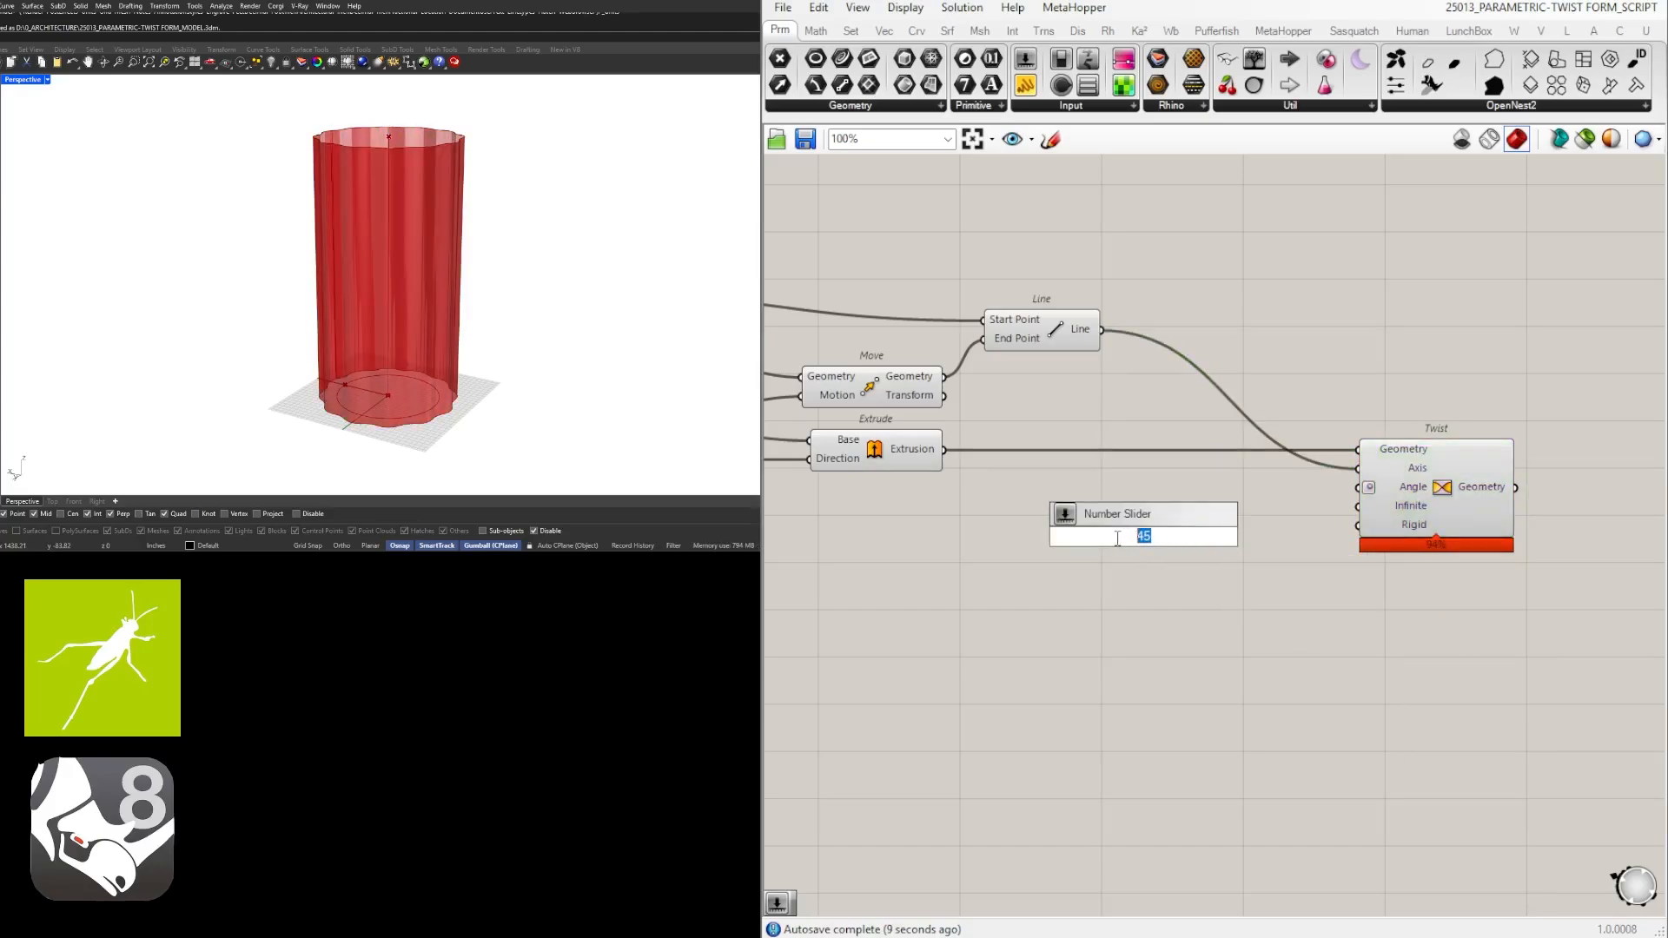
pyautogui.write('0')
pyautogui.write('<45<')
pyautogui.write('9')
pyautogui.write('80')
pyautogui.press('Return')
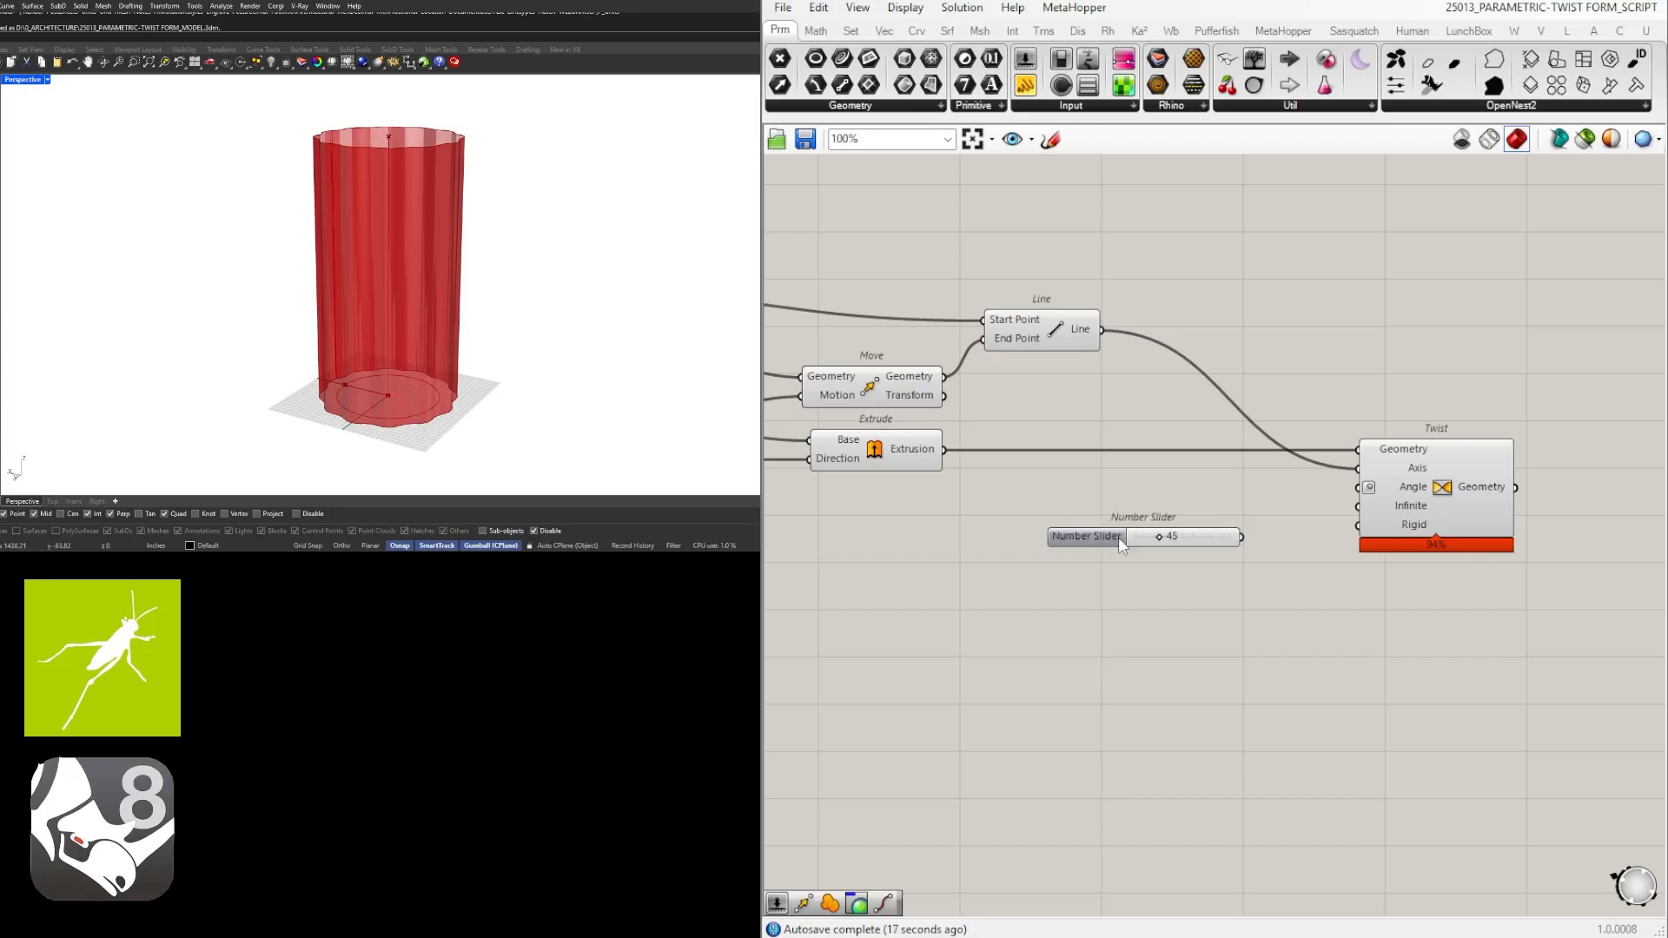
# Connect the 45 slider to Twist's Angle input and line it up beside that input.
pyautogui.scroll(3, 1216, 591)
pyautogui.click(1073, 509)
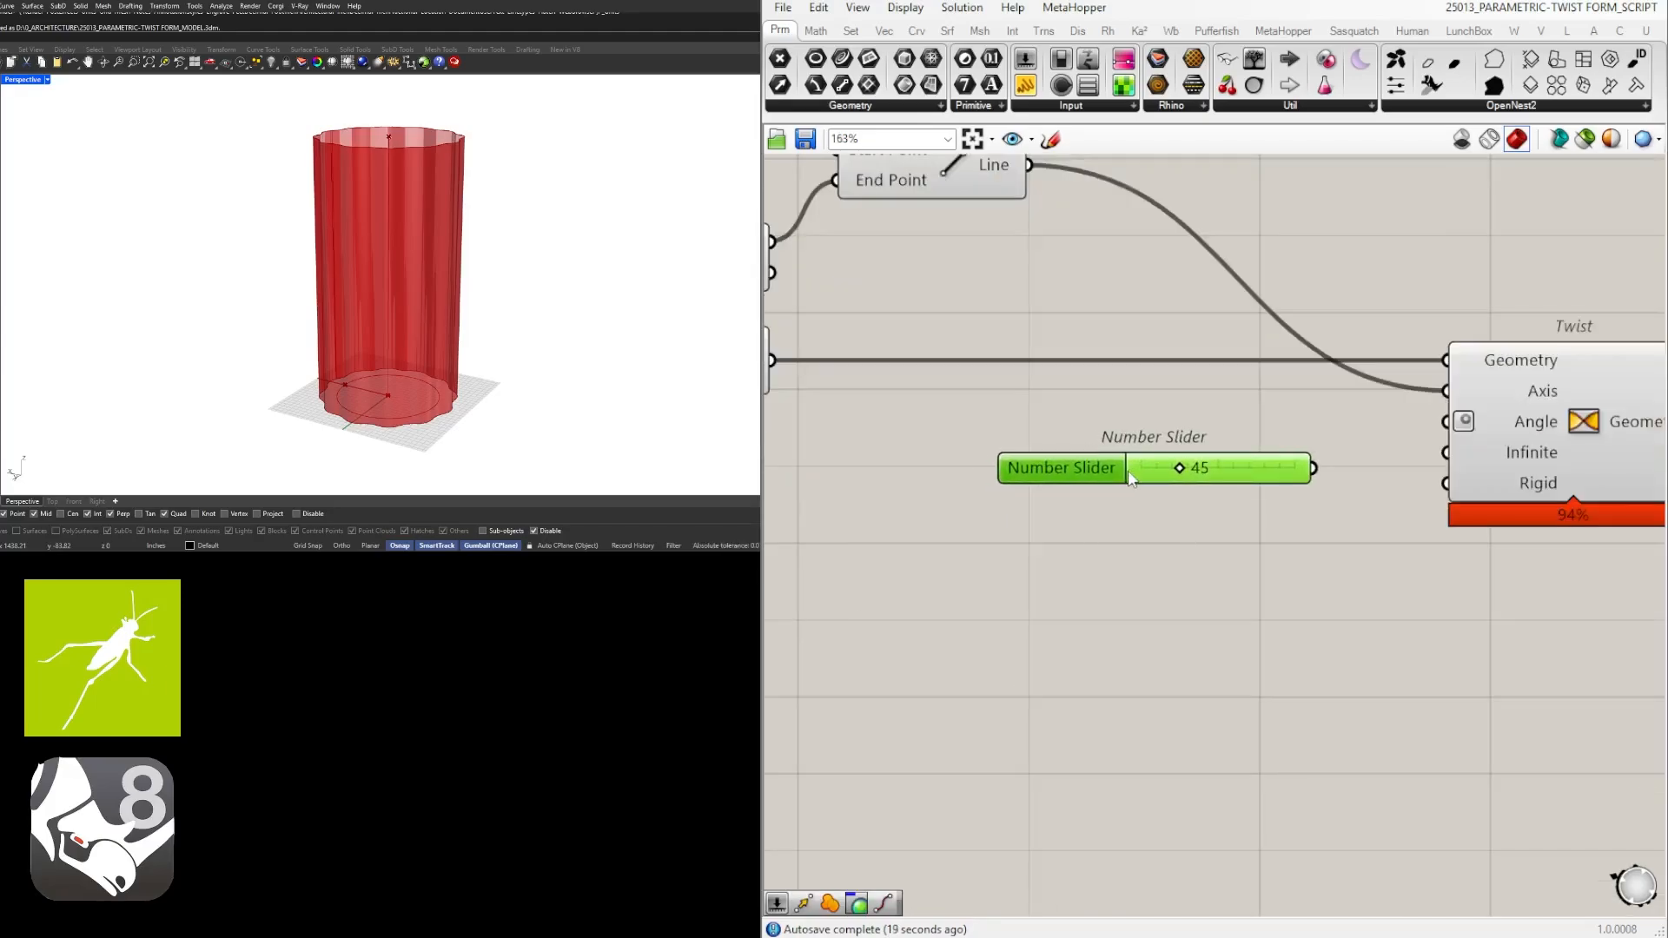
pyautogui.scroll(-2, 1385, 480)
pyautogui.moveTo(1331, 470); pyautogui.dragTo(1416, 445)
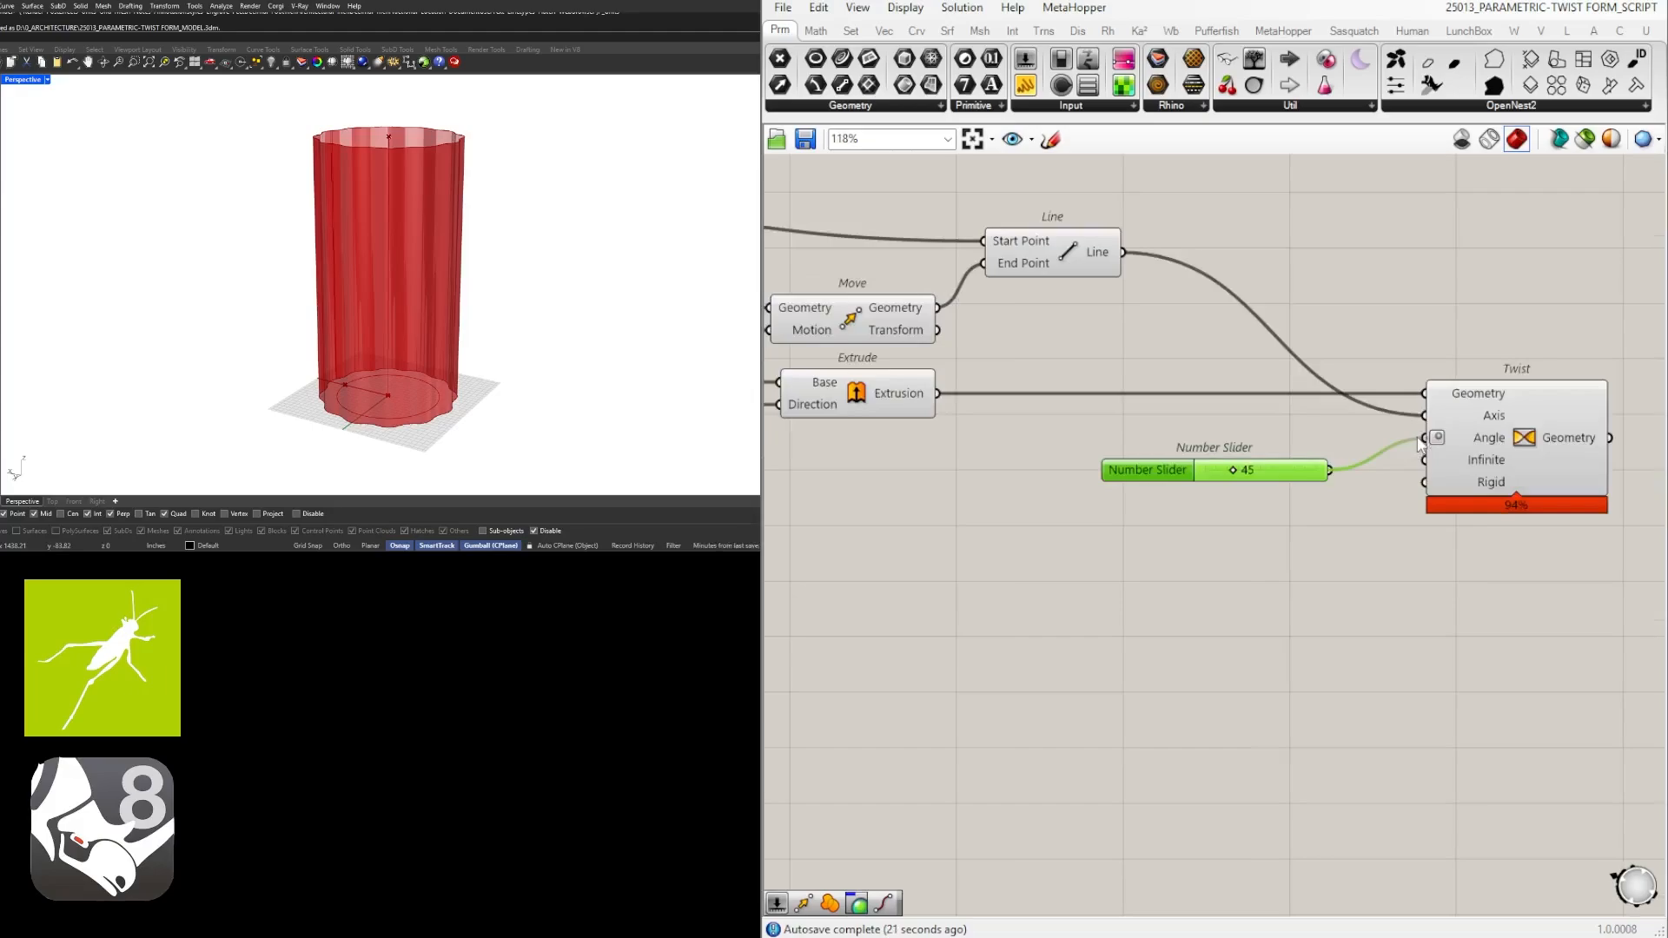
pyautogui.moveTo(1153, 476); pyautogui.dragTo(1177, 445)
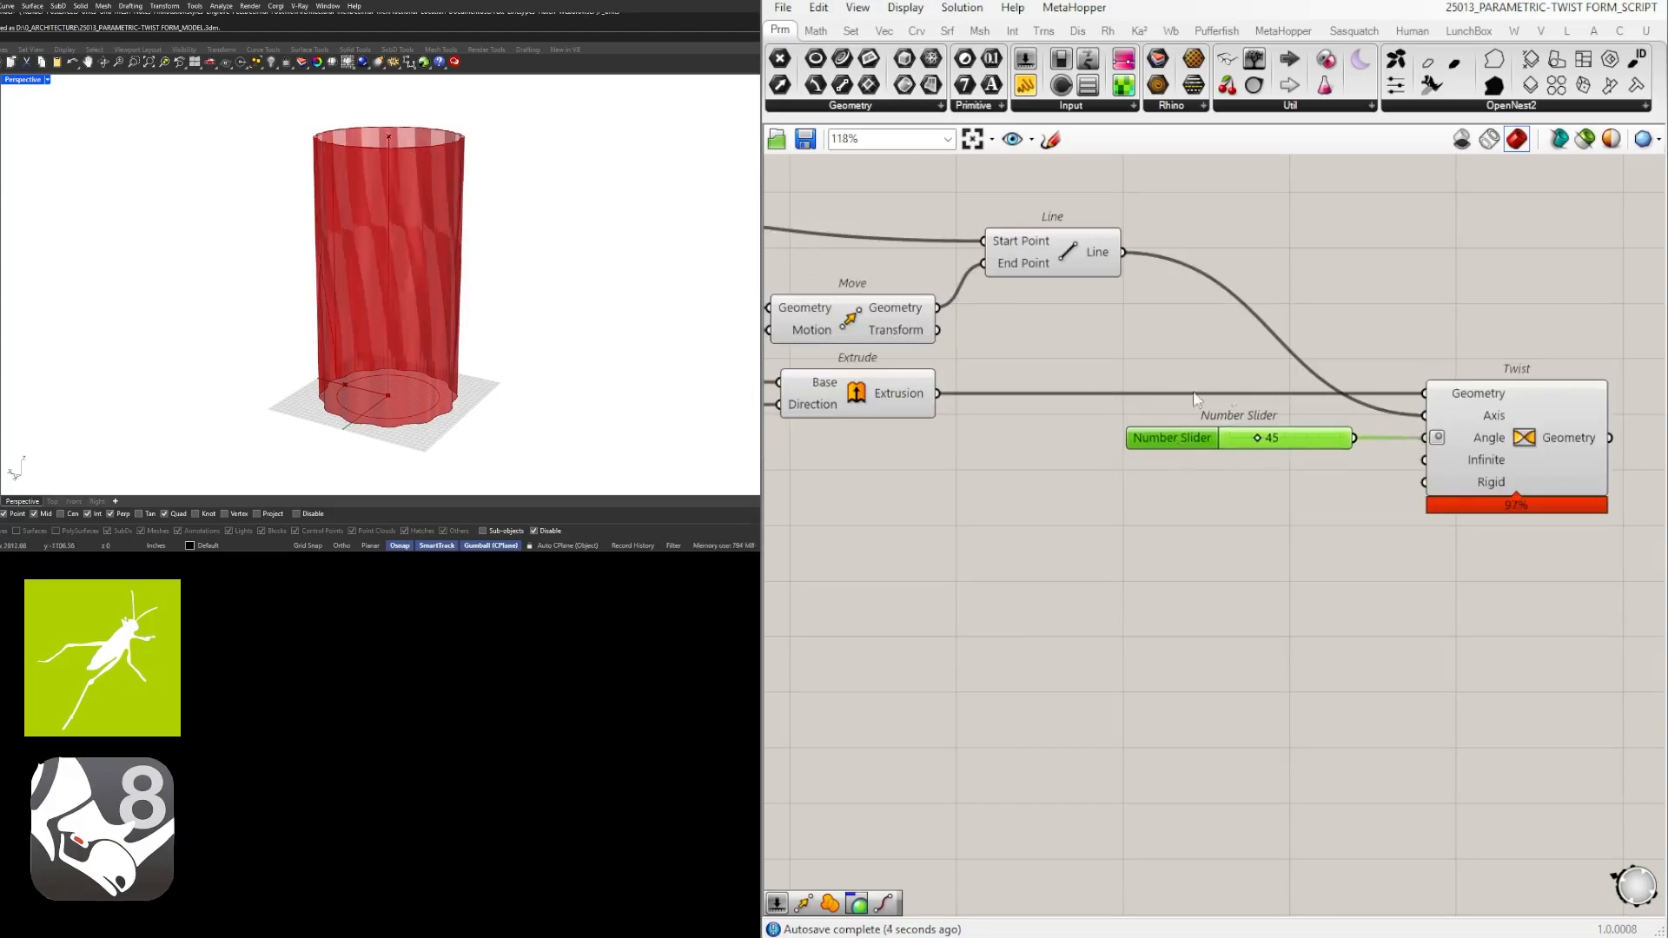
# Turn off the preview of the Extrude component and check the Twist result on its own.
pyautogui.moveTo(1046, 469); pyautogui.dragTo(1098, 467, button='right')
pyautogui.click(899, 398)
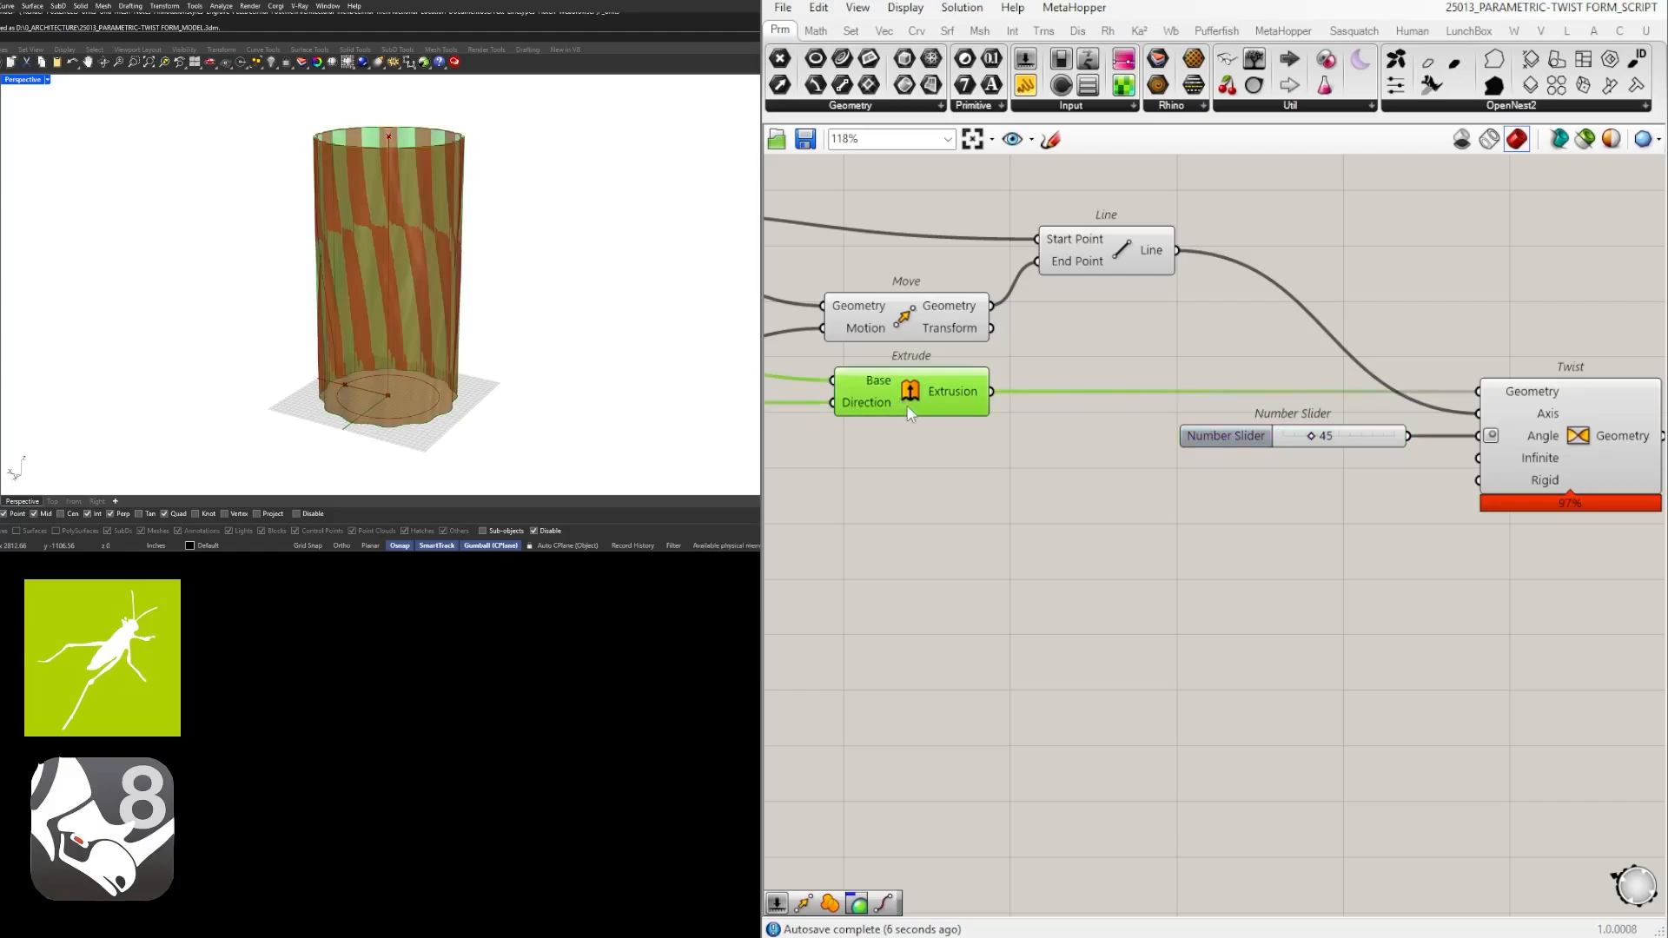
pyautogui.middleClick(905, 400)
pyautogui.click(894, 467)
pyautogui.moveTo(1574, 426); pyautogui.dragTo(1373, 424, button='right')
pyautogui.click(1385, 423)
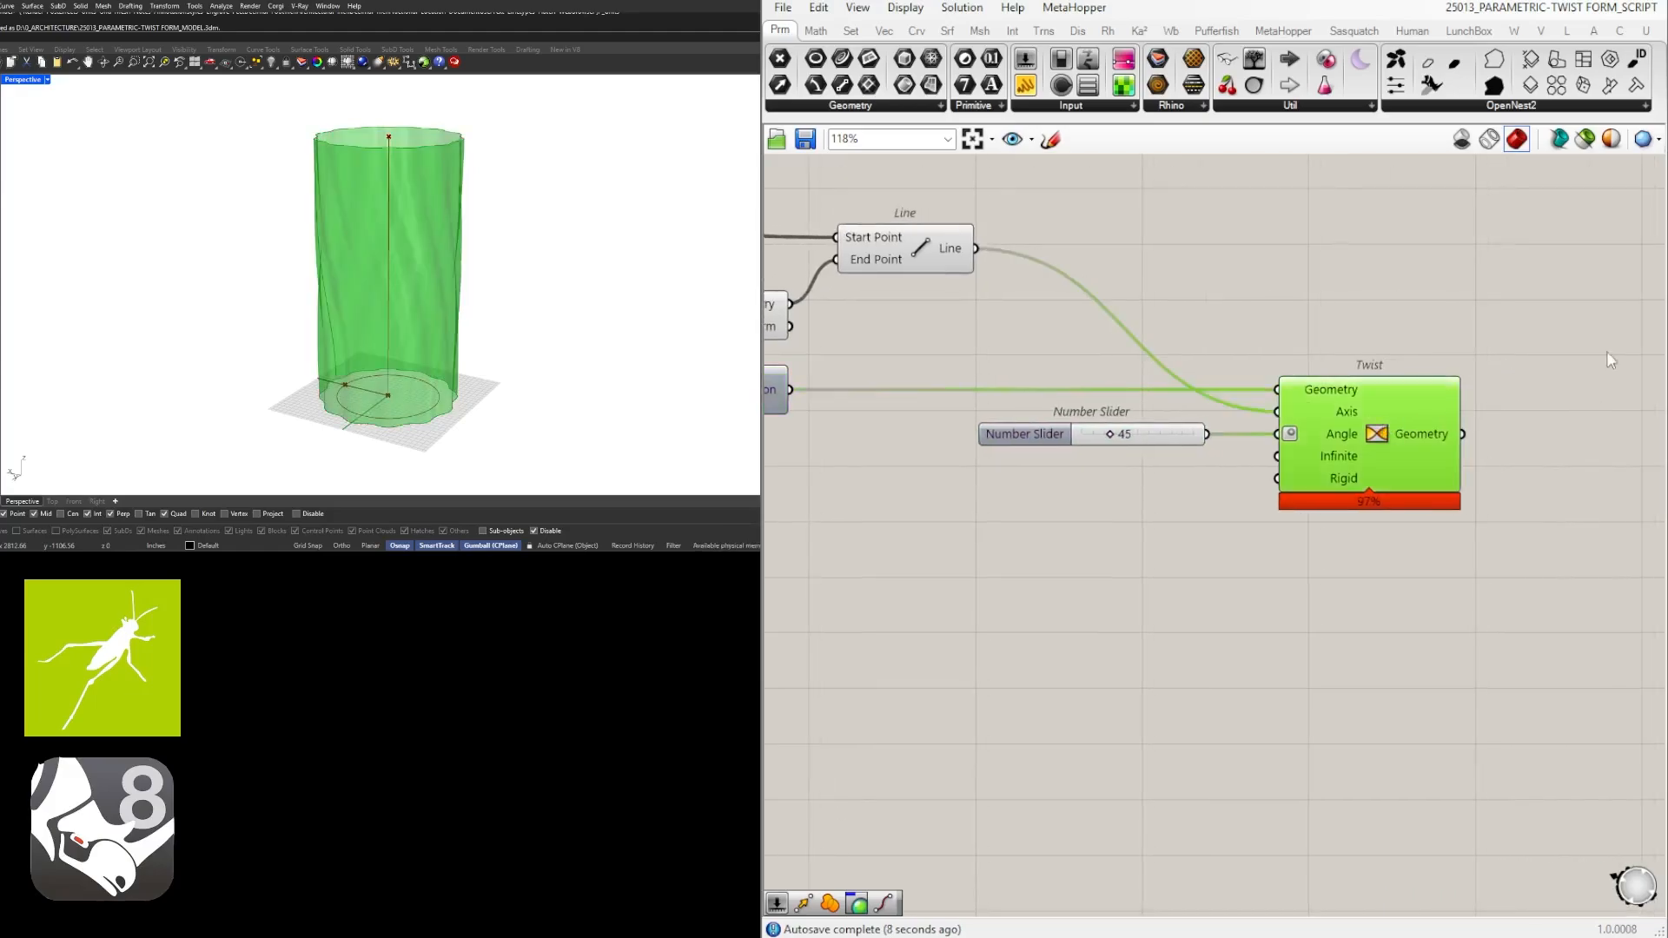
pyautogui.click(1312, 339)
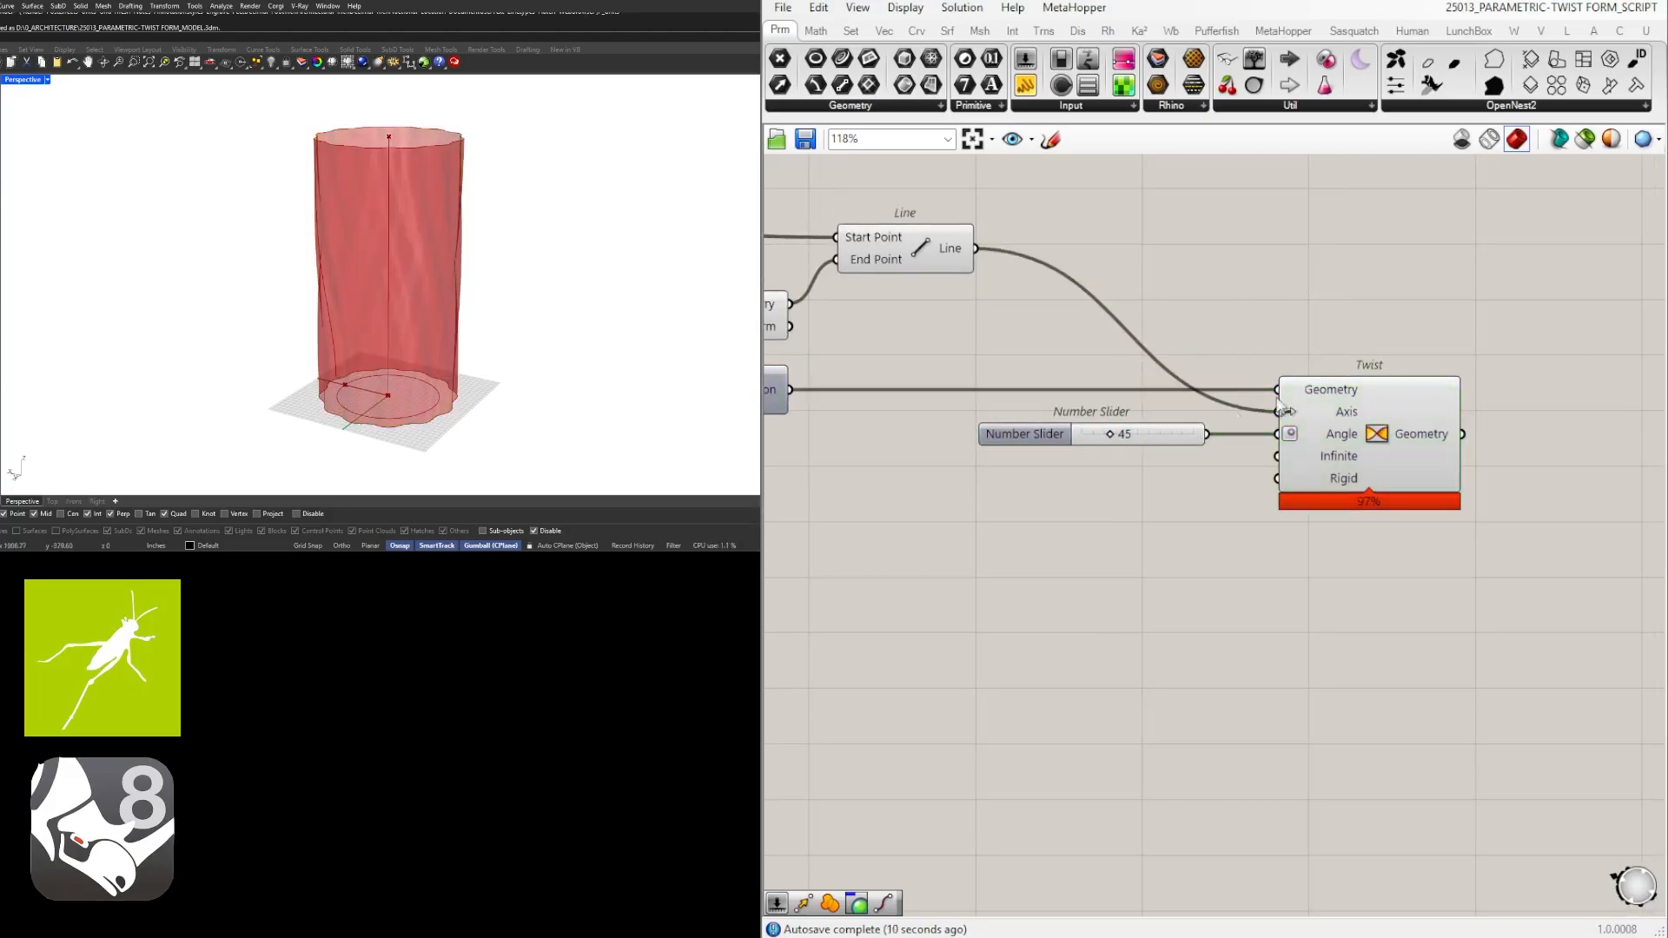
# Duplicate the disabled Colour Swatch and Custom Preview pair after Loft and place the copy beyond Twist.
pyautogui.scroll(-6, 1264, 532)
pyautogui.scroll(2, 1264, 531)
pyautogui.moveTo(1538, 793); pyautogui.dragTo(1301, 635)
pyautogui.moveTo(1386, 633); pyautogui.dragTo(1405, 701, button='right')
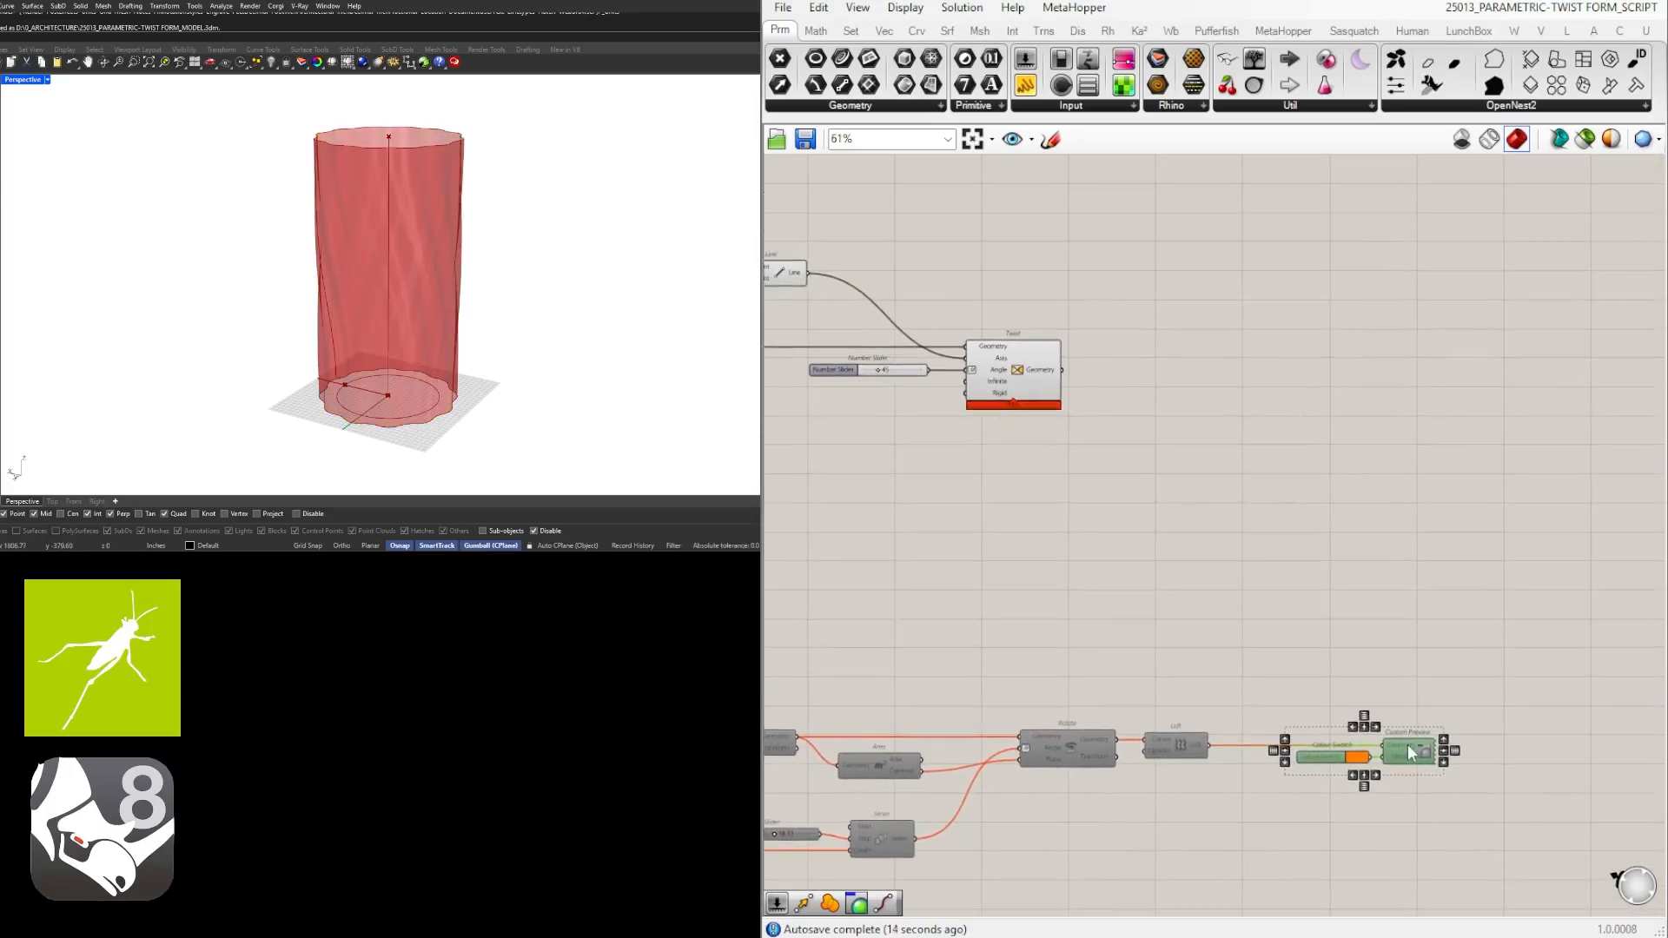
pyautogui.keyDown('alt'); pyautogui.moveTo(1411, 752); pyautogui.dragTo(1280, 388); pyautogui.keyUp('alt')
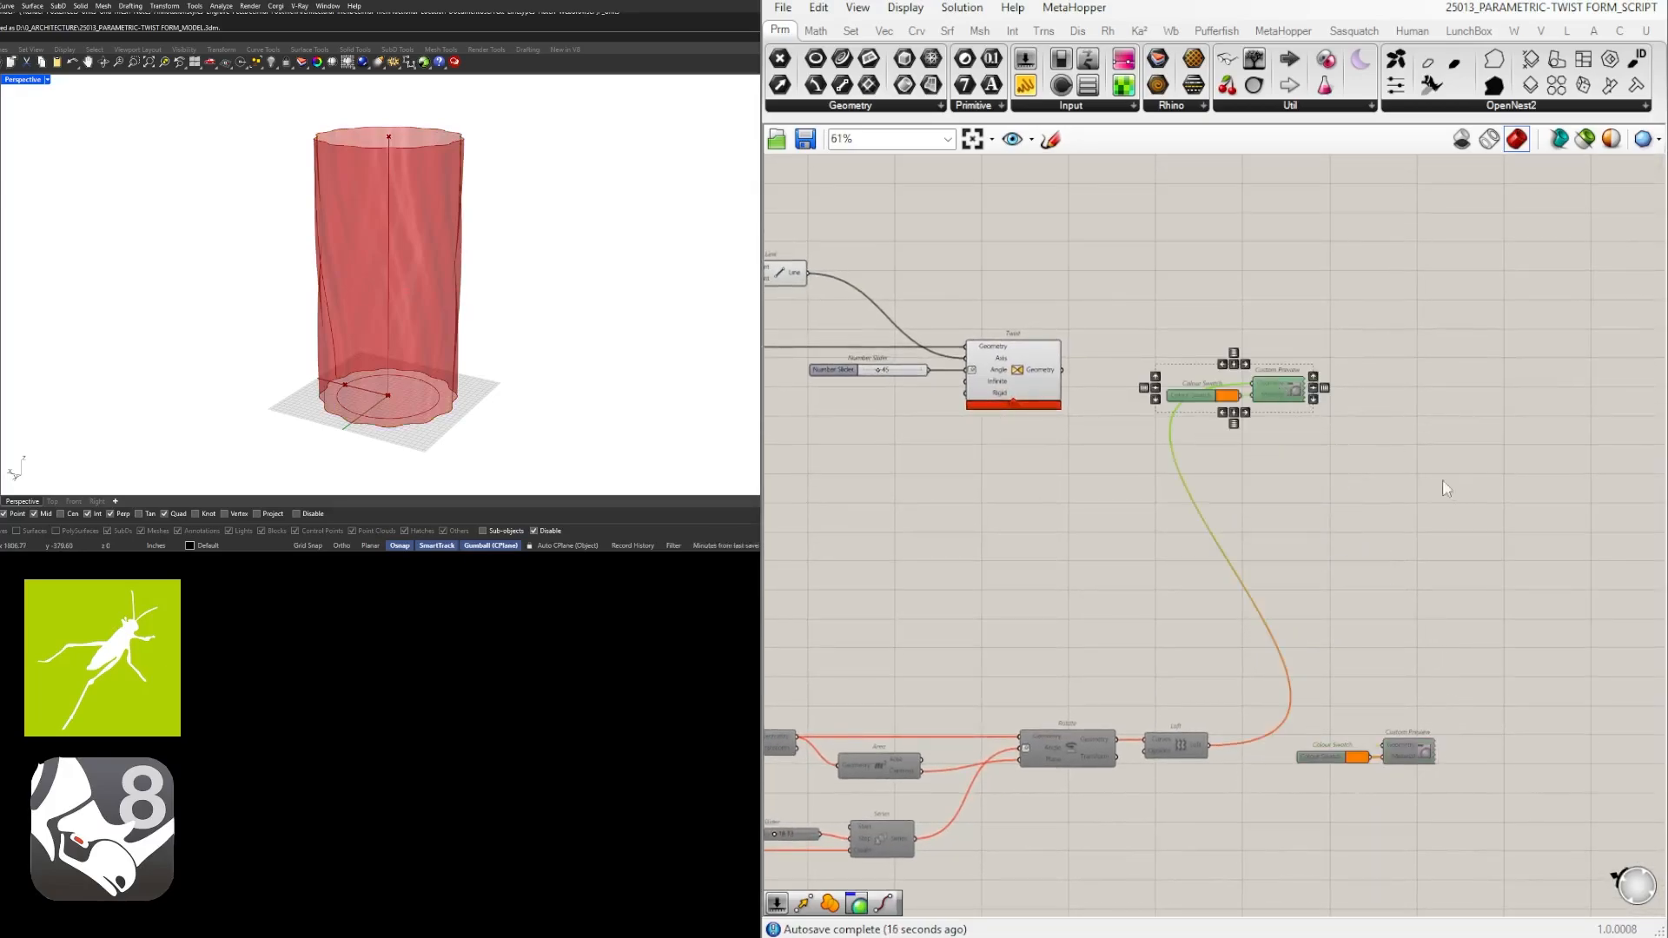
# Enable the copied Colour Swatch and Custom Preview, and connect Twist's Geometry output to Custom Preview's Geometry.
pyautogui.scroll(1, 1275, 391)
pyautogui.press('space')
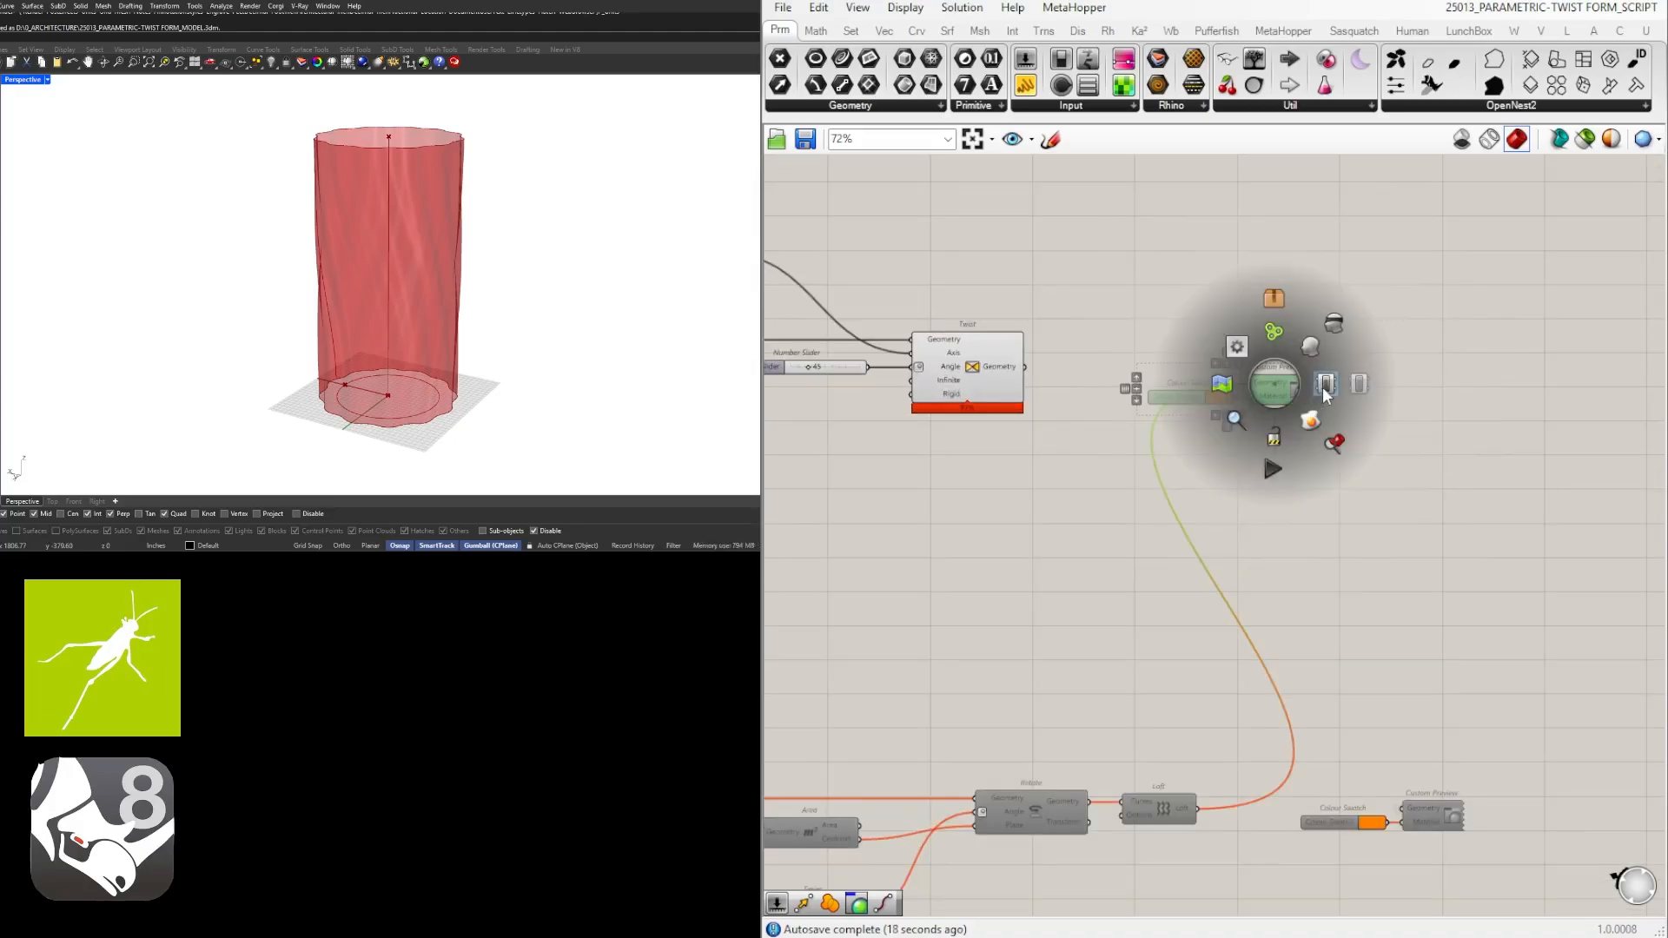
pyautogui.click(1323, 388)
pyautogui.moveTo(1026, 368); pyautogui.dragTo(1250, 385)
pyautogui.moveTo(1311, 430); pyautogui.dragTo(1297, 374)
pyautogui.click(1143, 448)
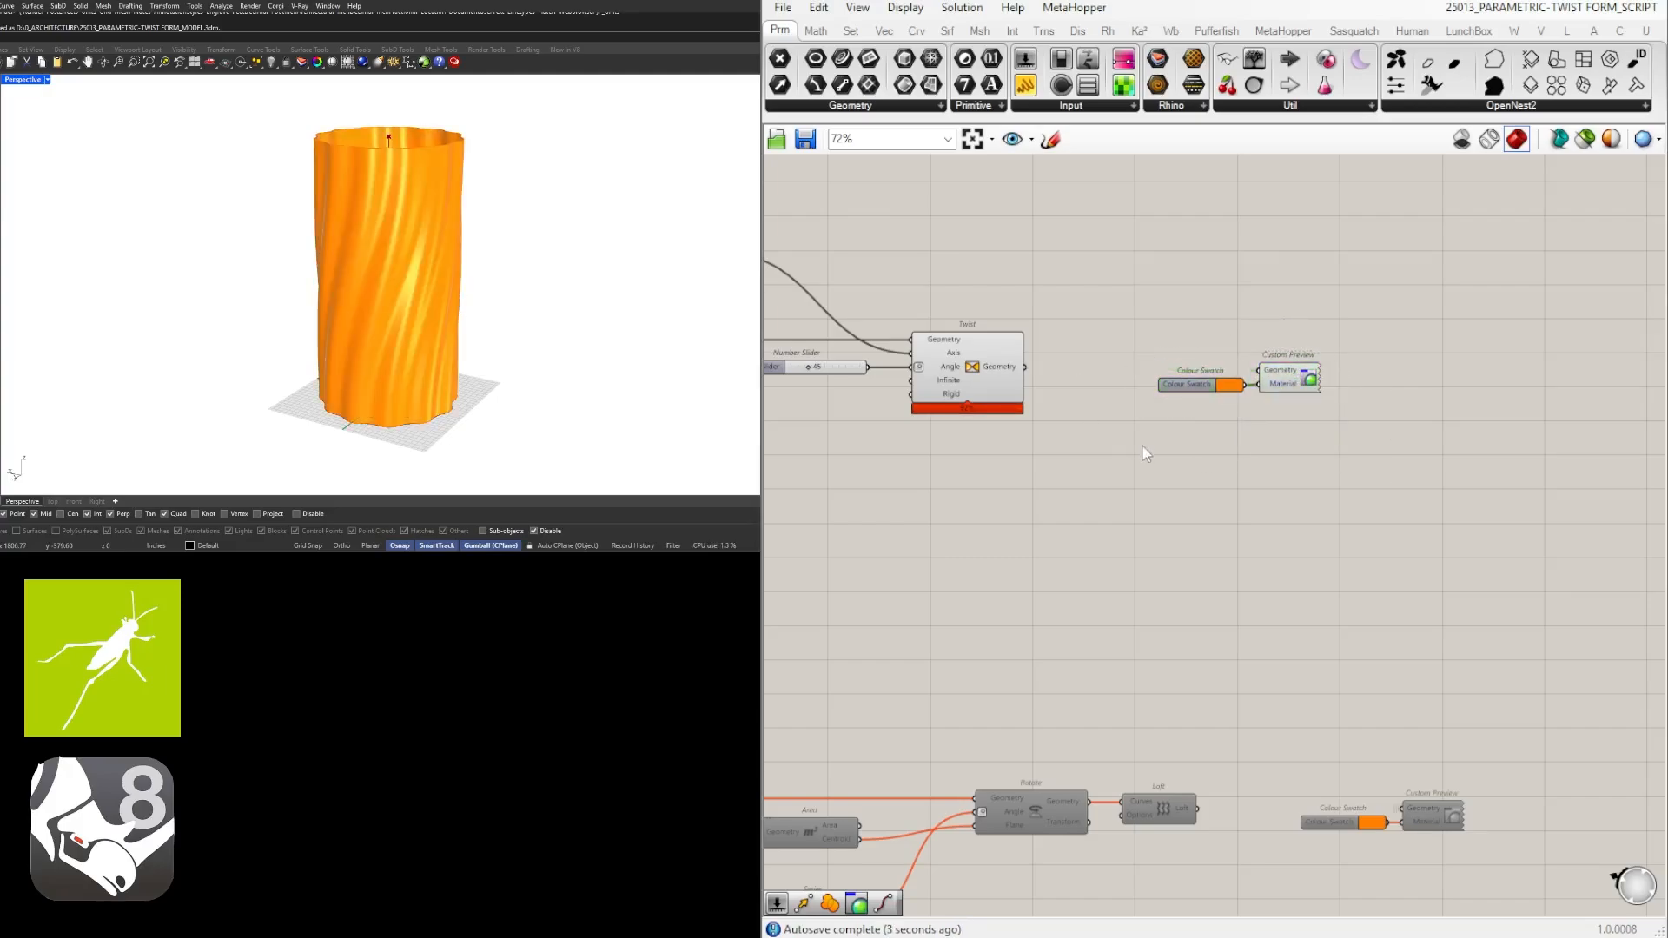
# Test twist angles of 132 and 180 degrees, leaving the Angle slider at 180.
pyautogui.scroll(-2, 1242, 488)
pyautogui.moveTo(1087, 424); pyautogui.dragTo(1244, 432, button='right')
pyautogui.scroll(3, 1243, 433)
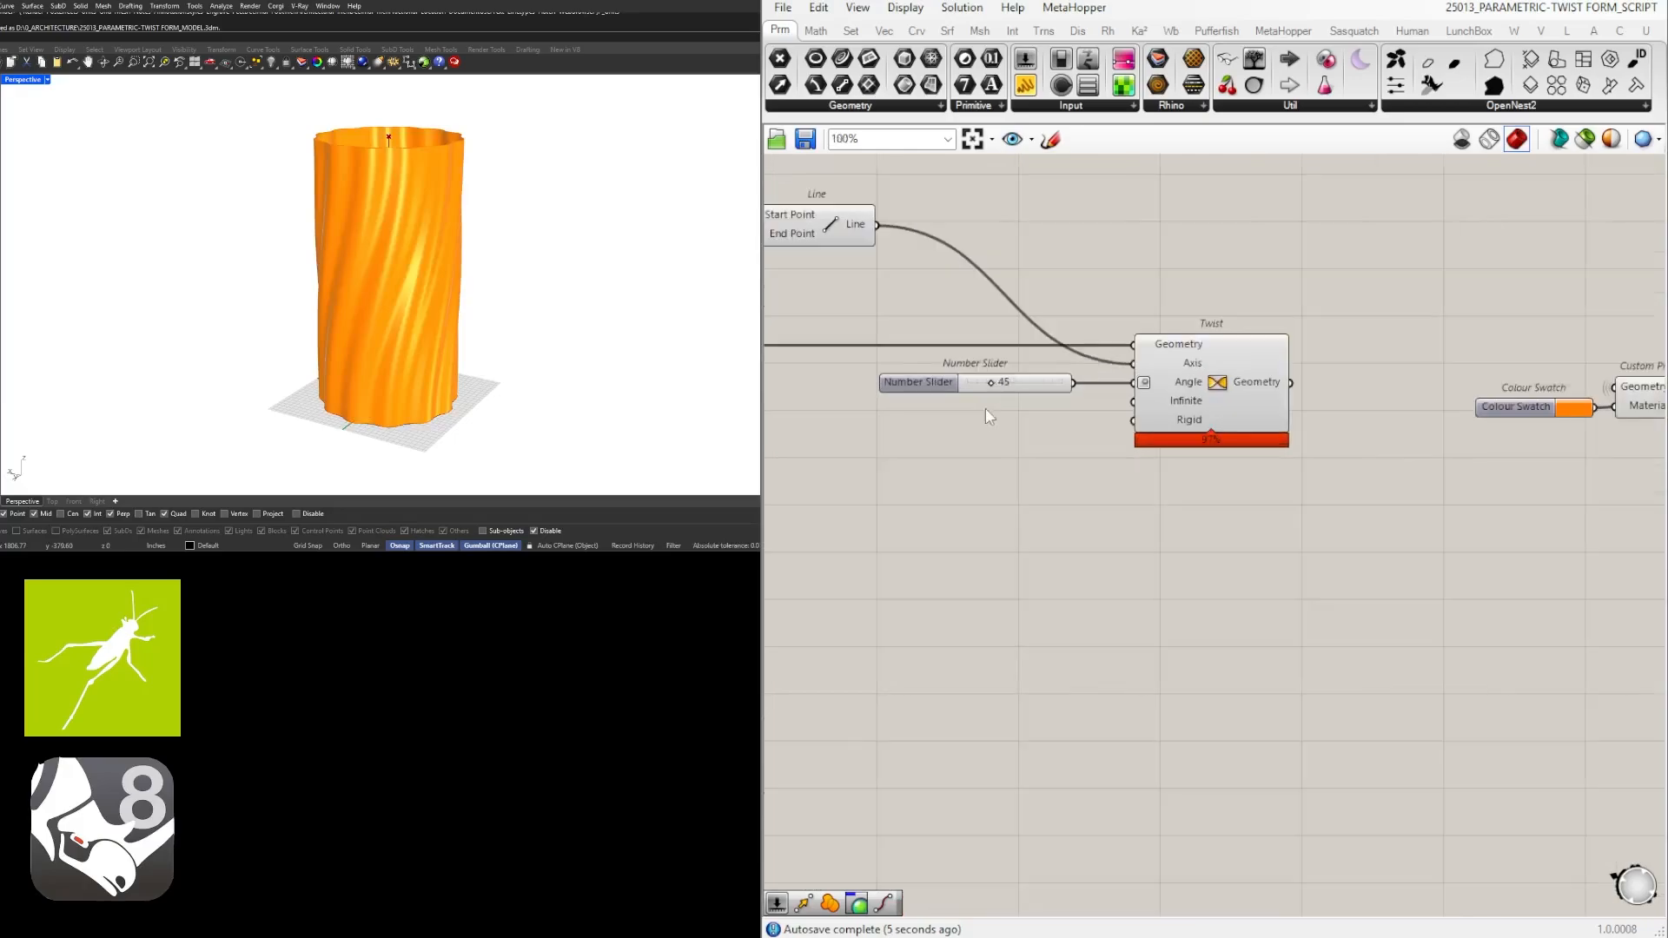
pyautogui.scroll(3, 995, 403)
pyautogui.moveTo(1002, 382); pyautogui.dragTo(1073, 380)
pyautogui.moveTo(261, 423); pyautogui.dragTo(398, 418)
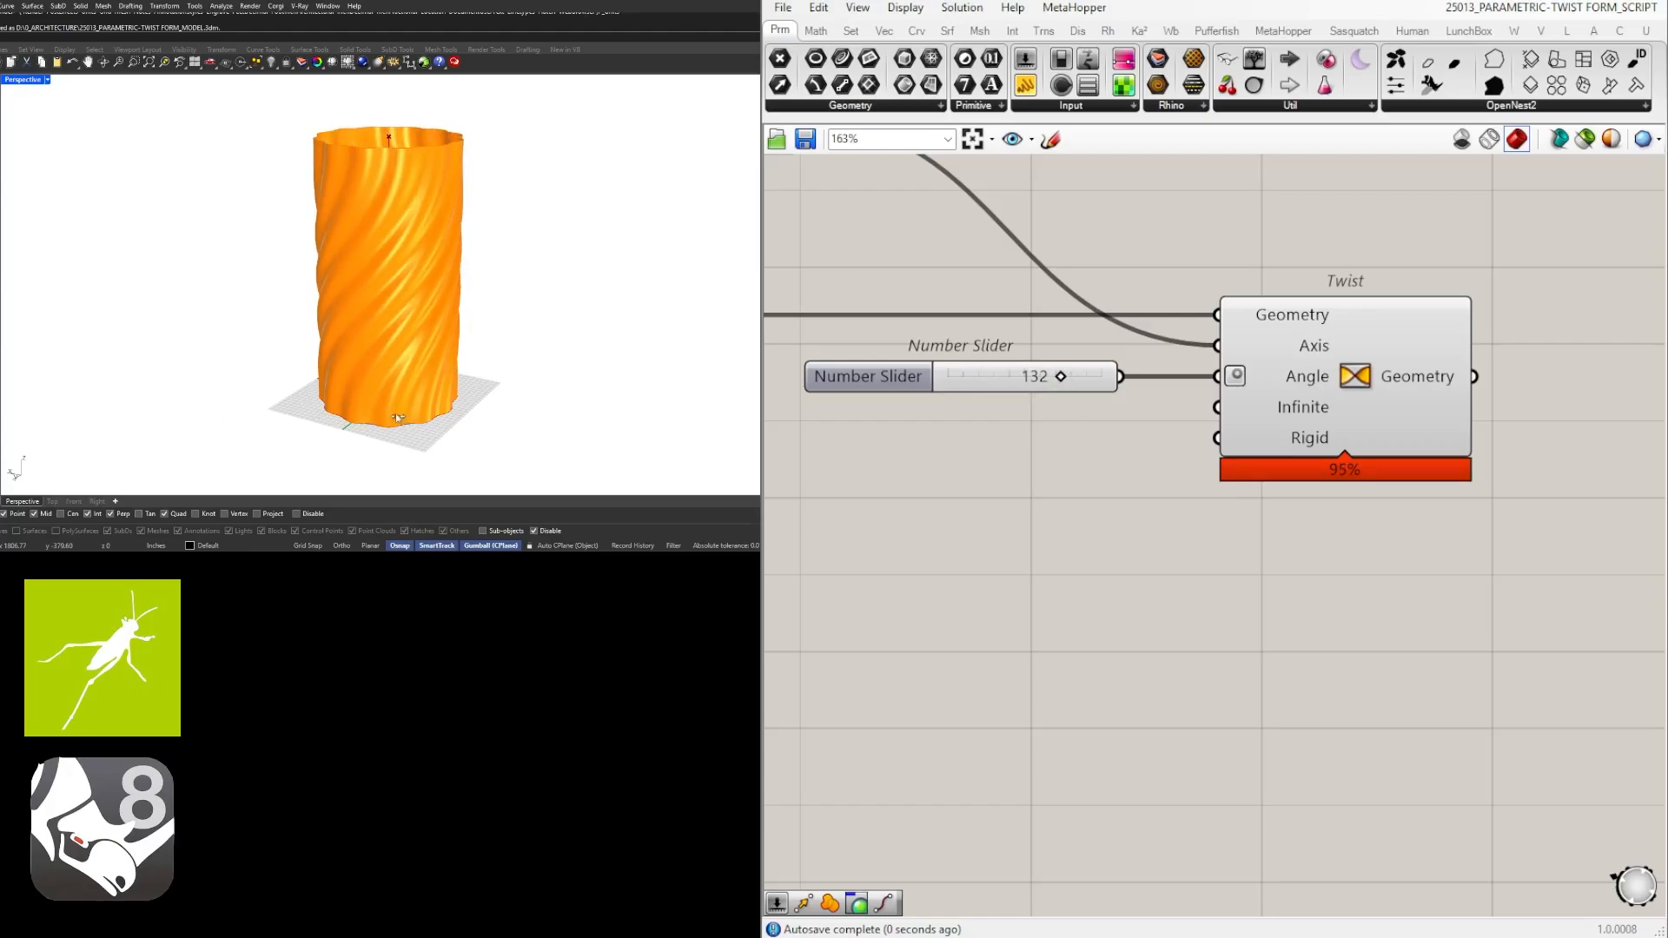
pyautogui.scroll(3, 1065, 383)
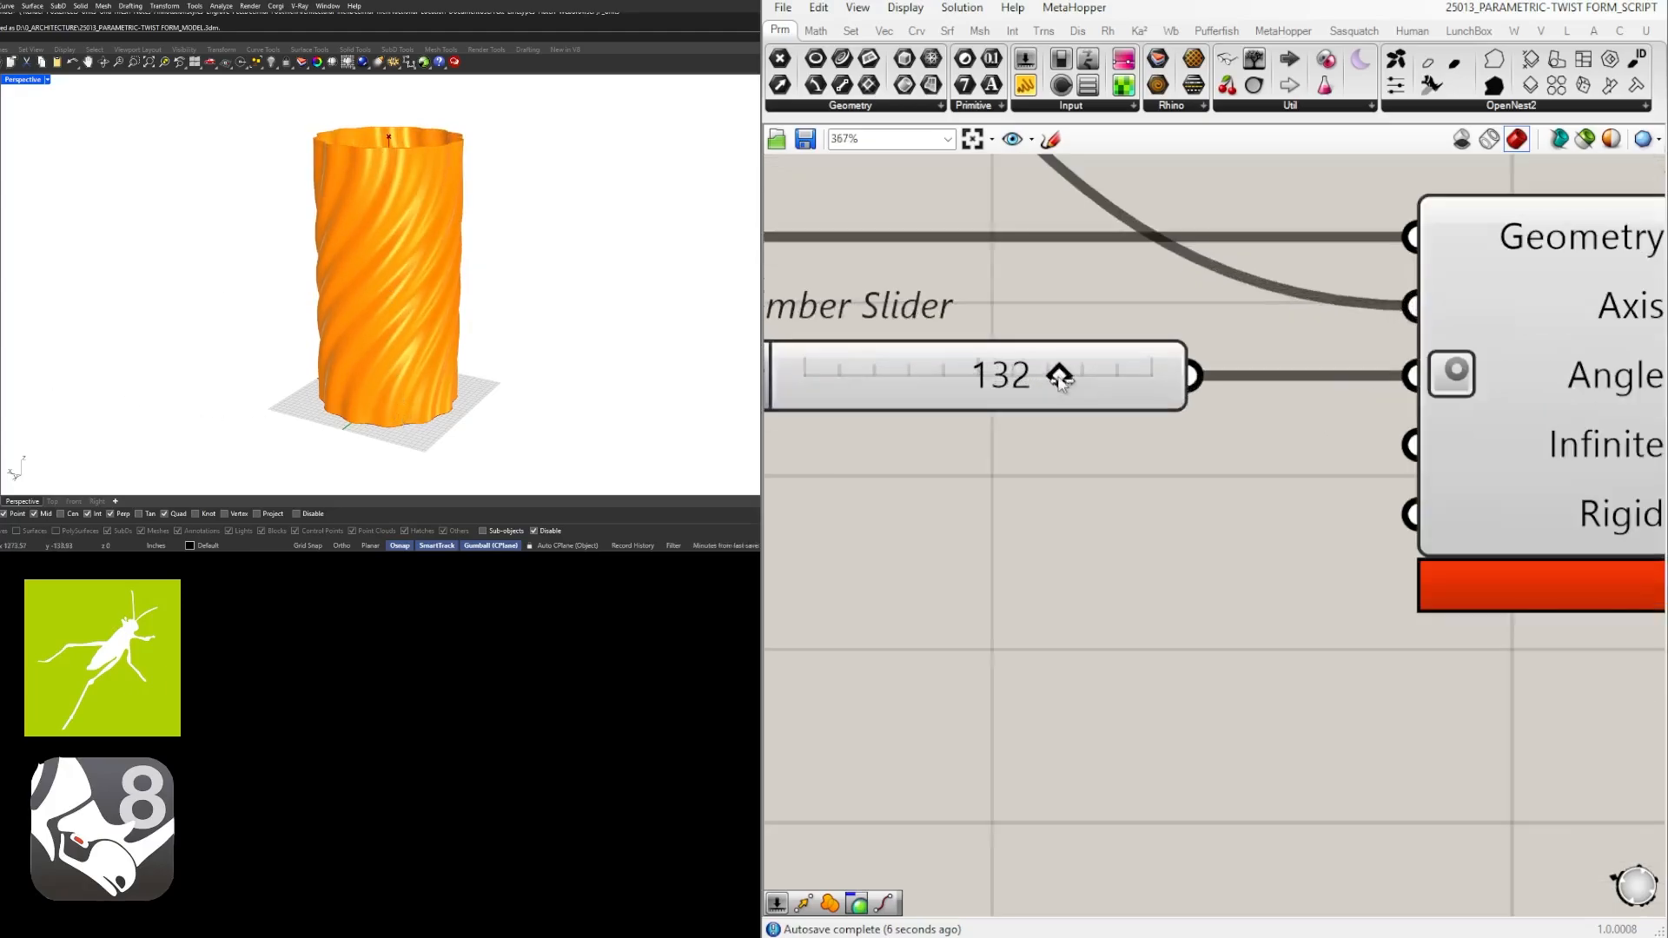
pyautogui.moveTo(1065, 383); pyautogui.dragTo(1210, 395)
pyautogui.moveTo(404, 287); pyautogui.dragTo(399, 245, button='right')
pyautogui.scroll(-3, 1061, 462)
pyautogui.scroll(-5, 1143, 494)
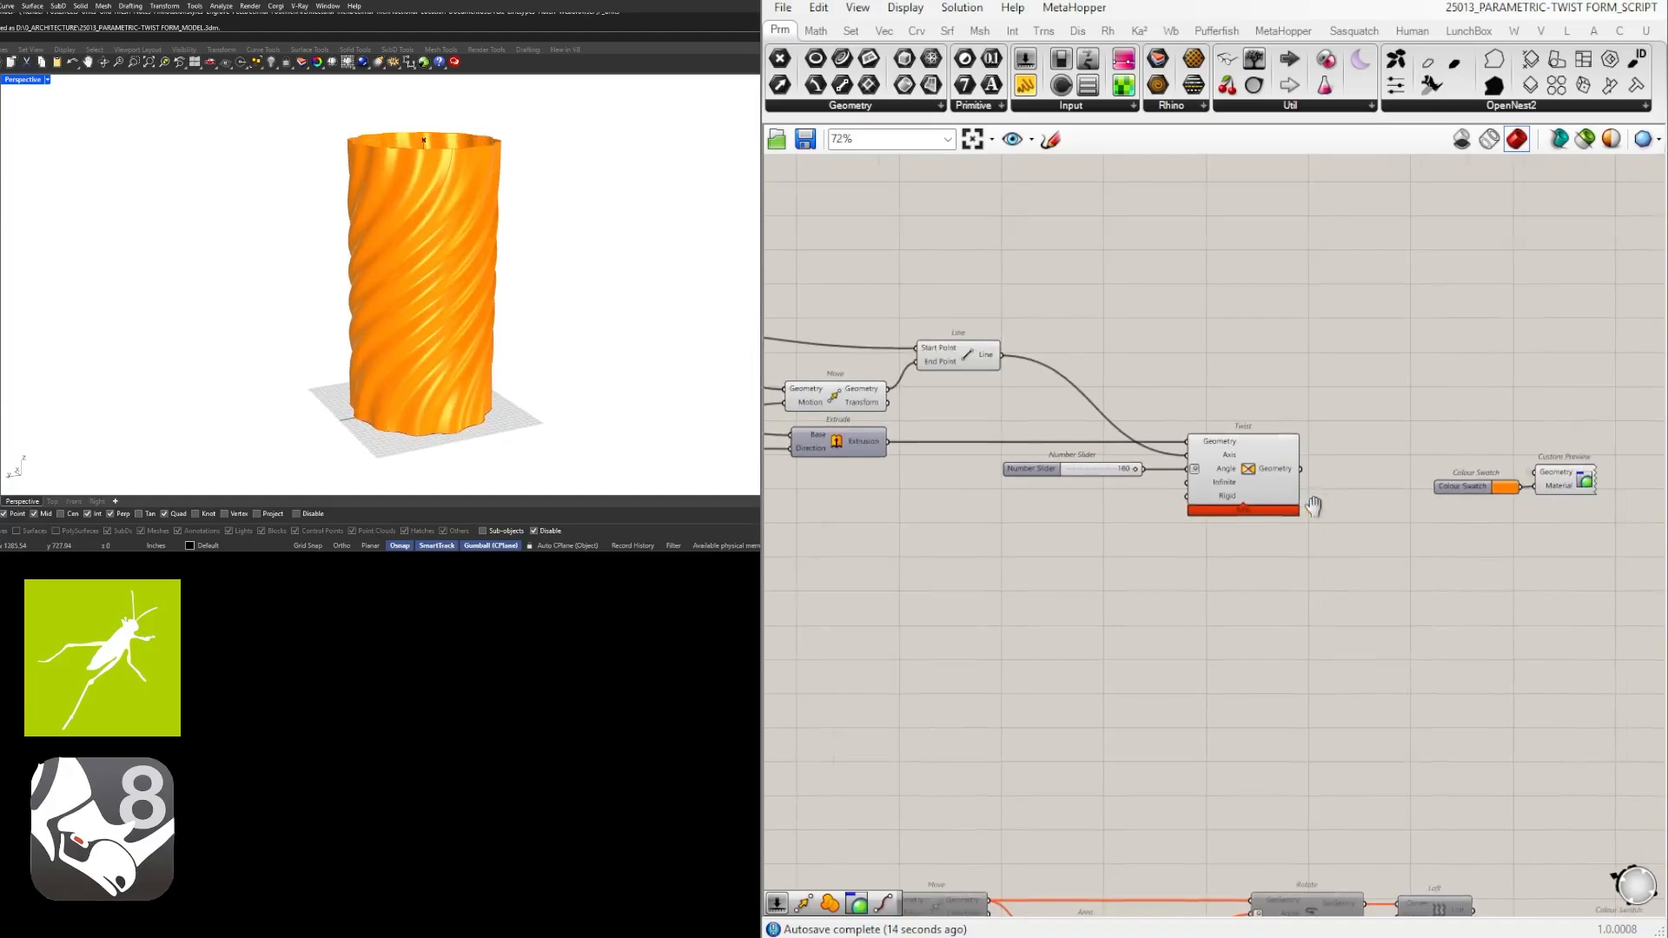
# Shift Twist, its angle slider, Colour Swatch and Custom Preview together farther away from Line to make room.
pyautogui.click(1260, 465)
pyautogui.click(965, 365)
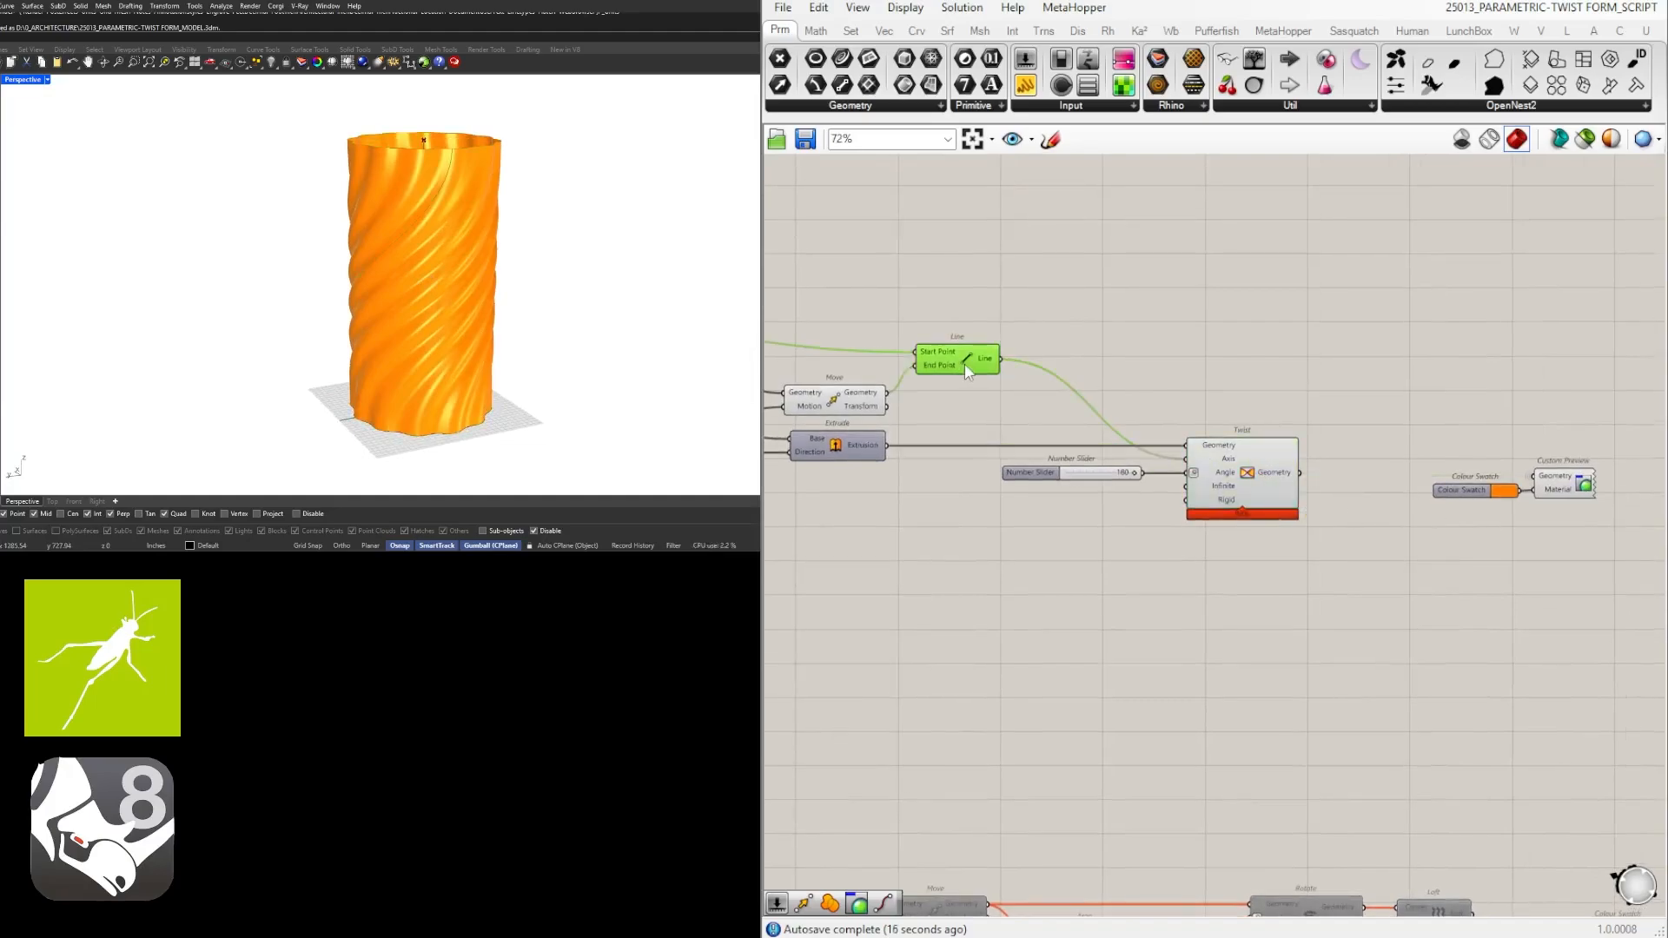
pyautogui.scroll(-1, 1463, 527)
pyautogui.moveTo(1473, 522); pyautogui.dragTo(1014, 345)
pyautogui.moveTo(1157, 399); pyautogui.dragTo(1257, 399)
pyautogui.click(1165, 331)
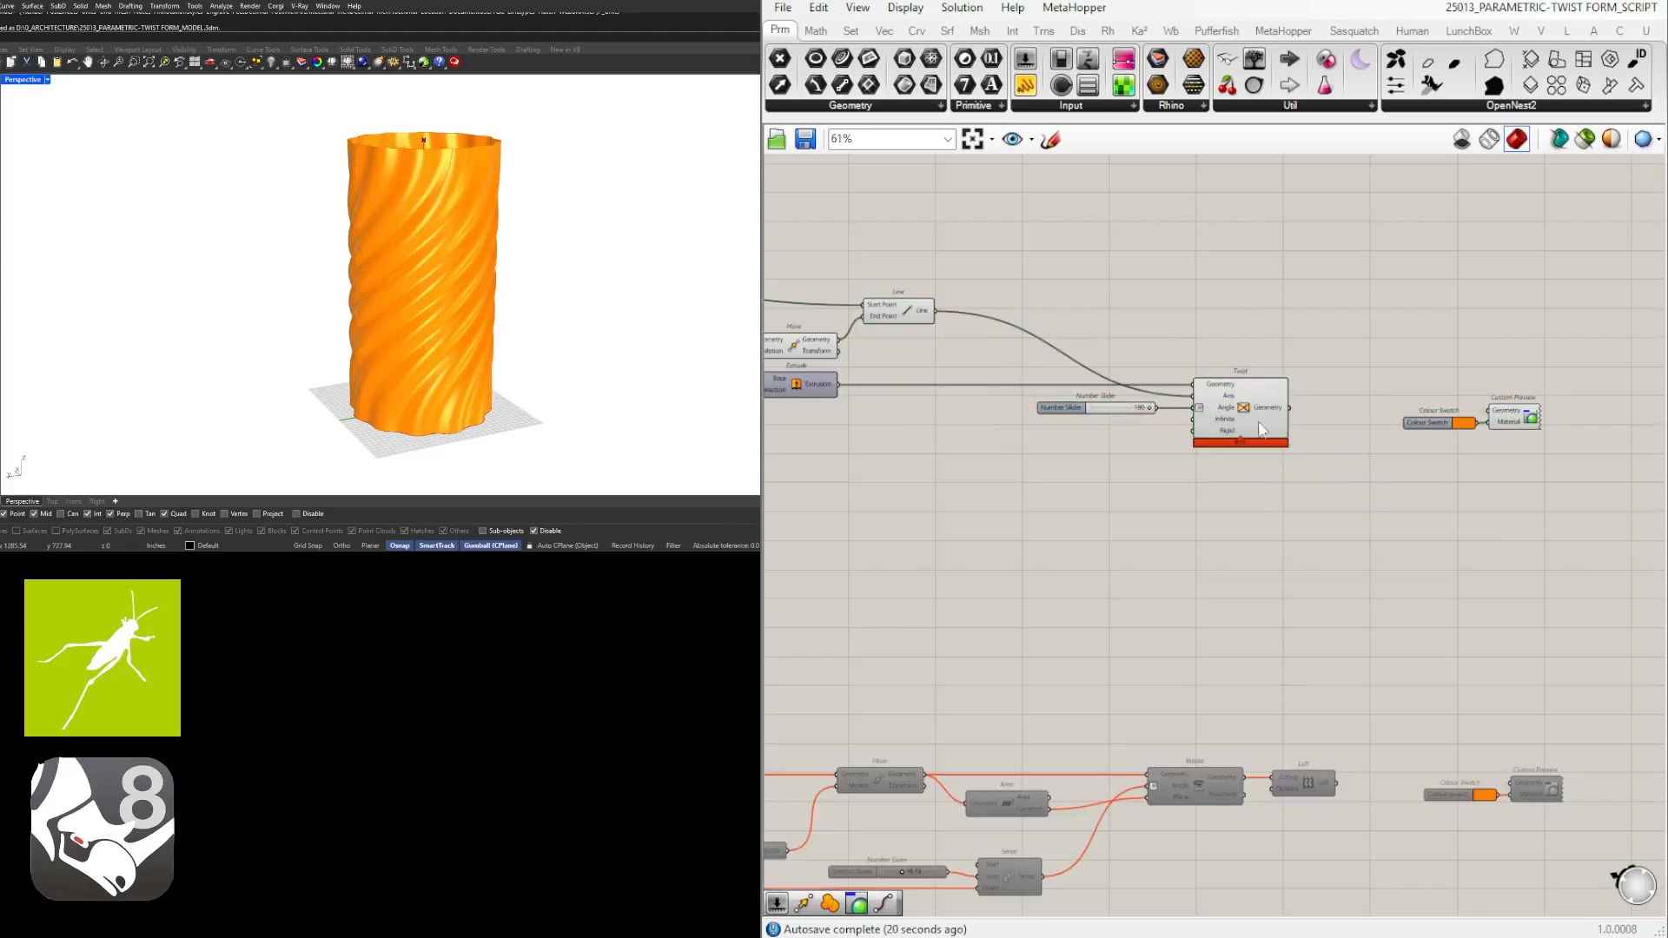
# Add an Extend Curve component between Line and Twist and connect the Line output to its Curve input.
pyautogui.click(904, 320)
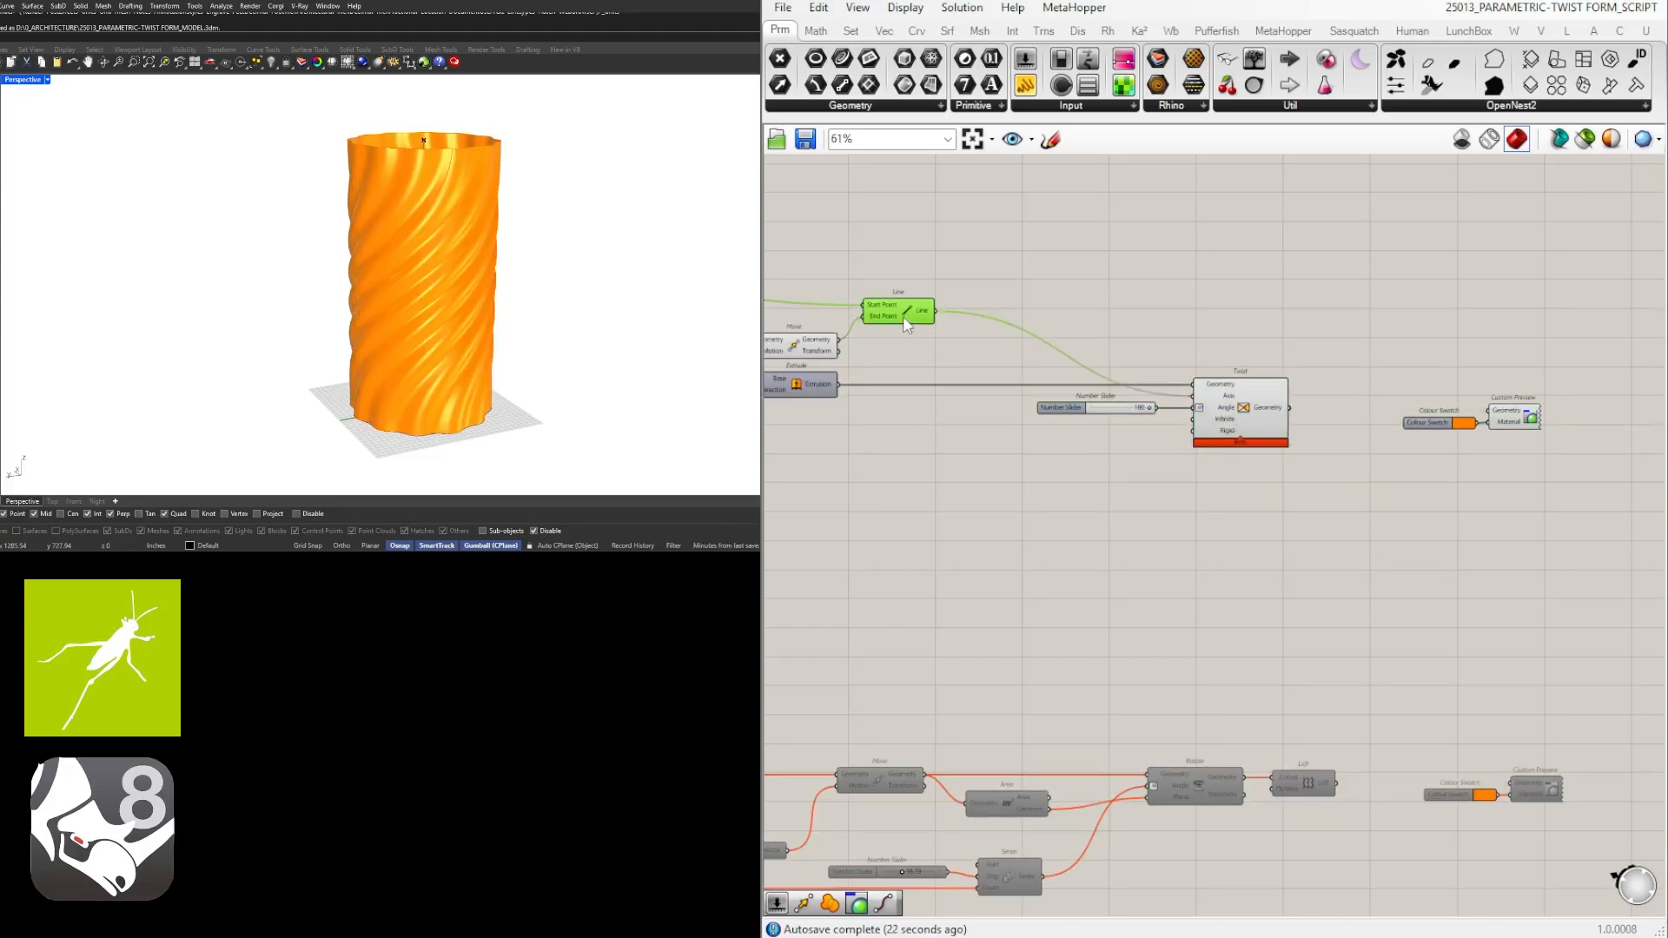
pyautogui.click(1156, 299)
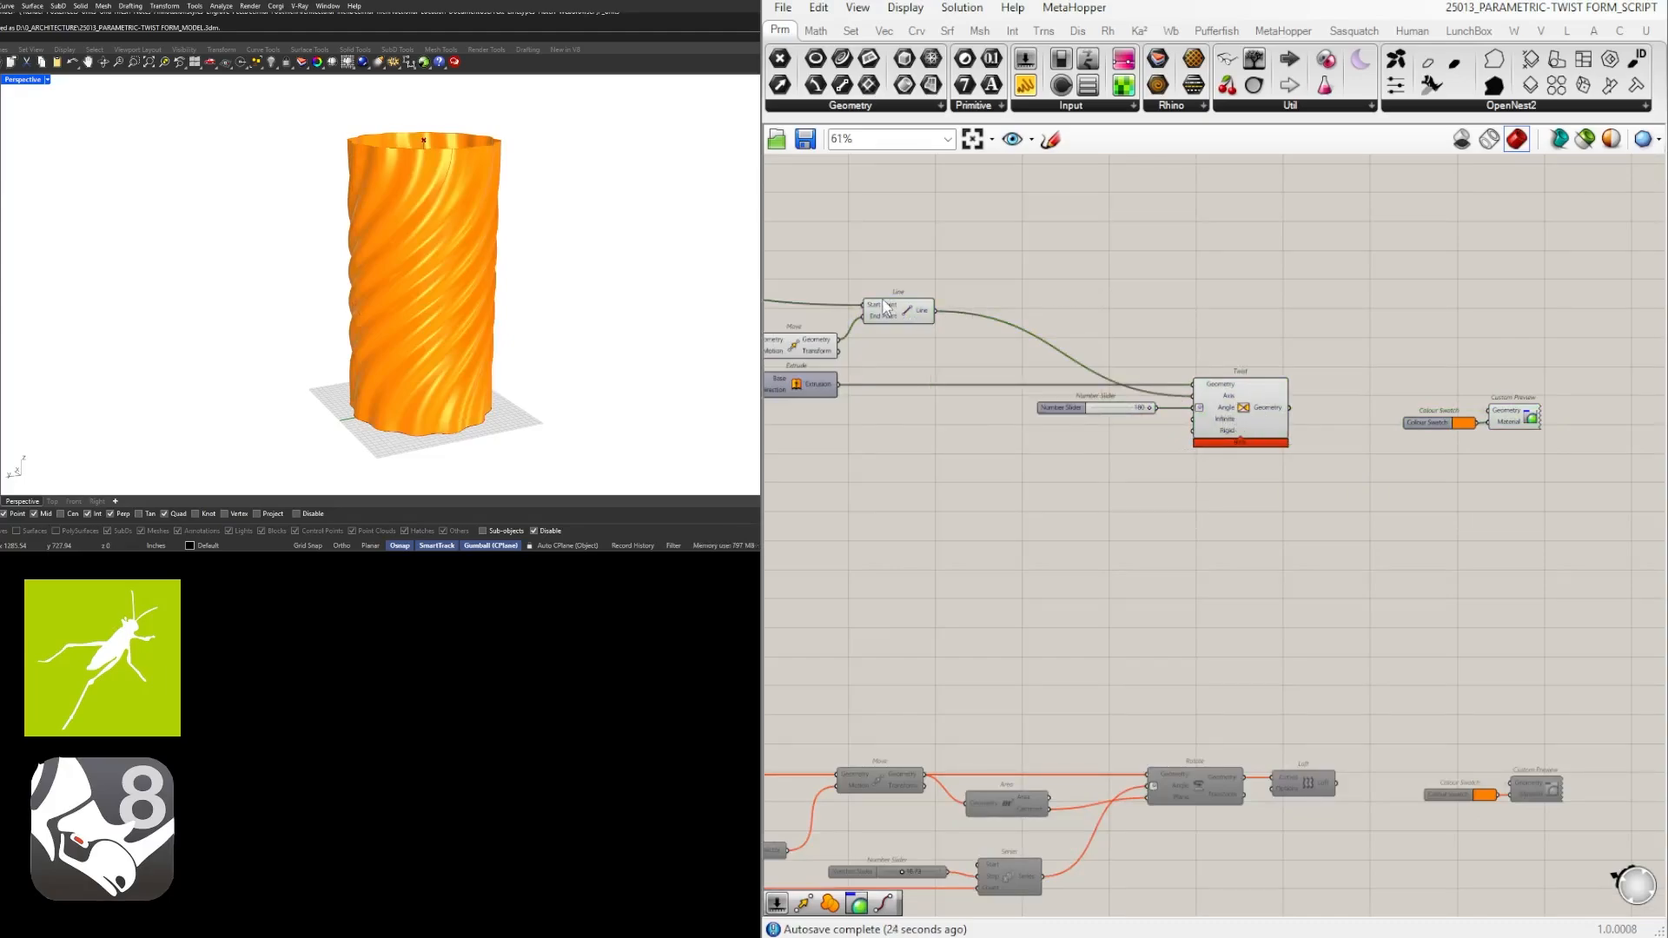
pyautogui.click(912, 319)
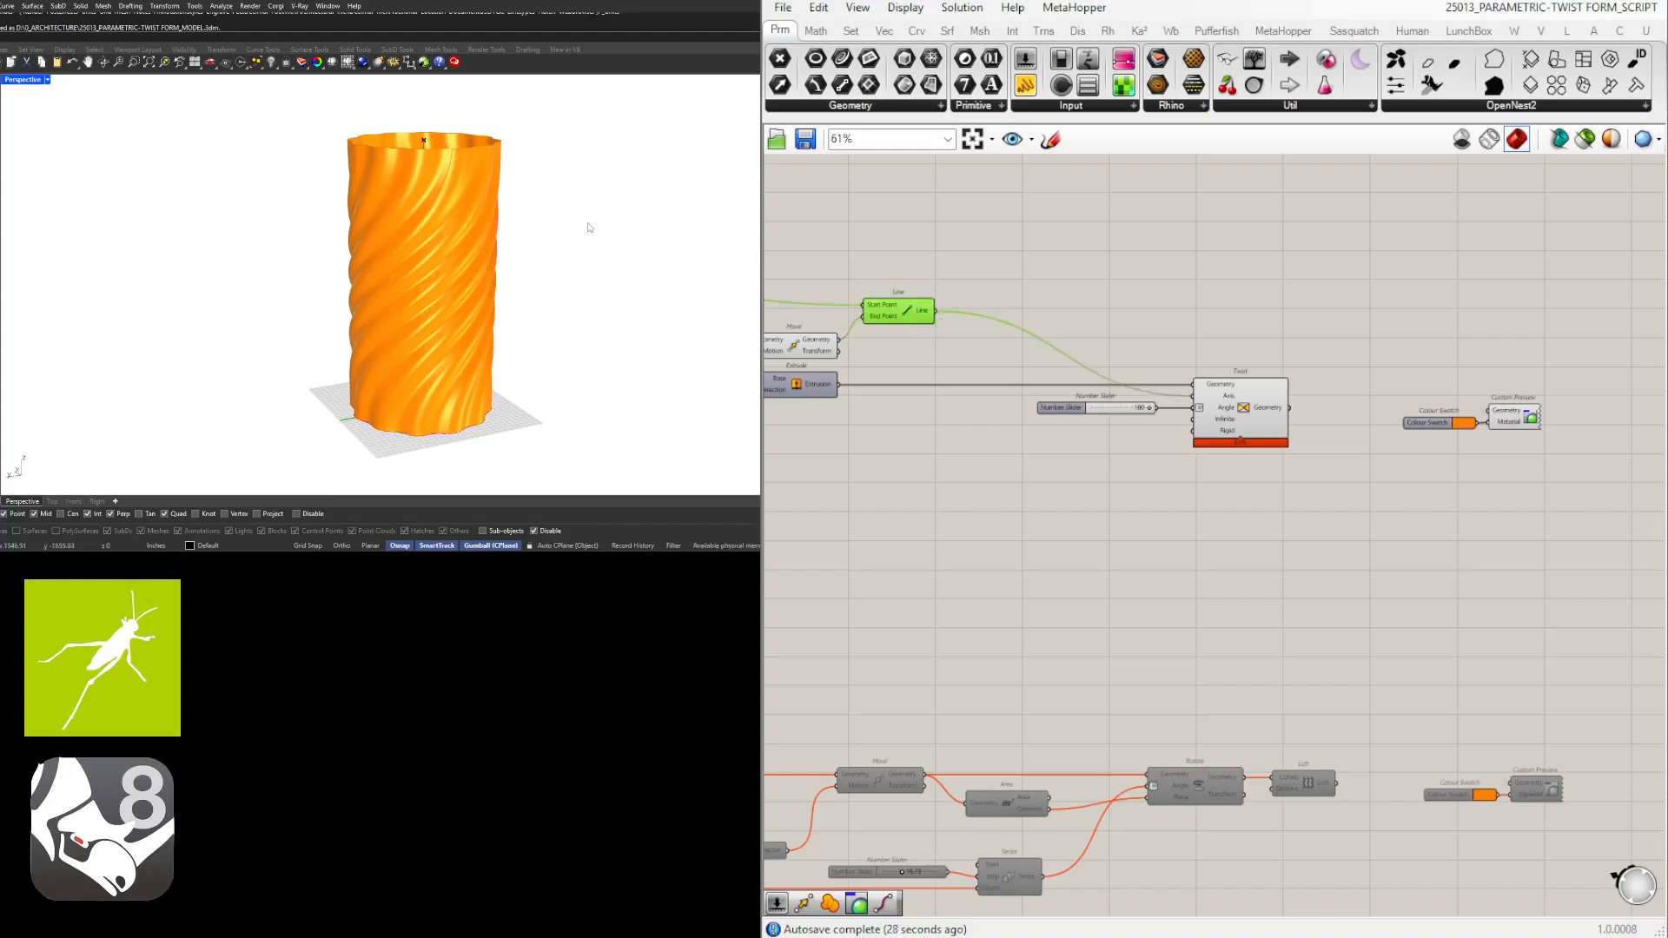
pyautogui.doubleClick(1093, 313)
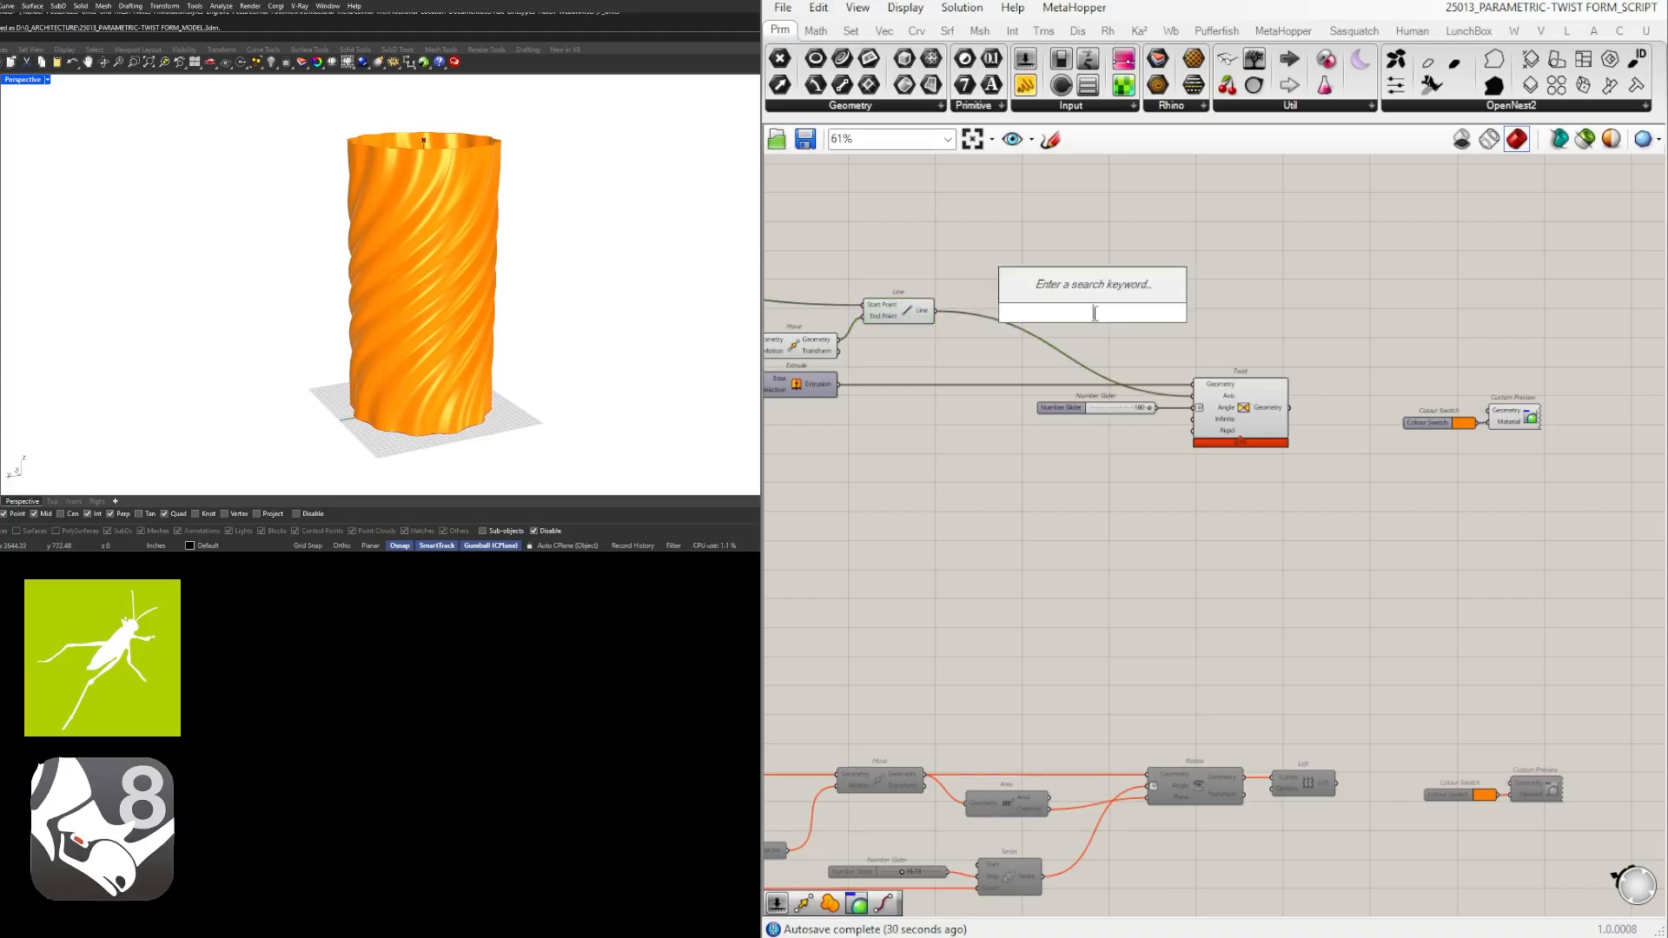
pyautogui.write('EXTEND')
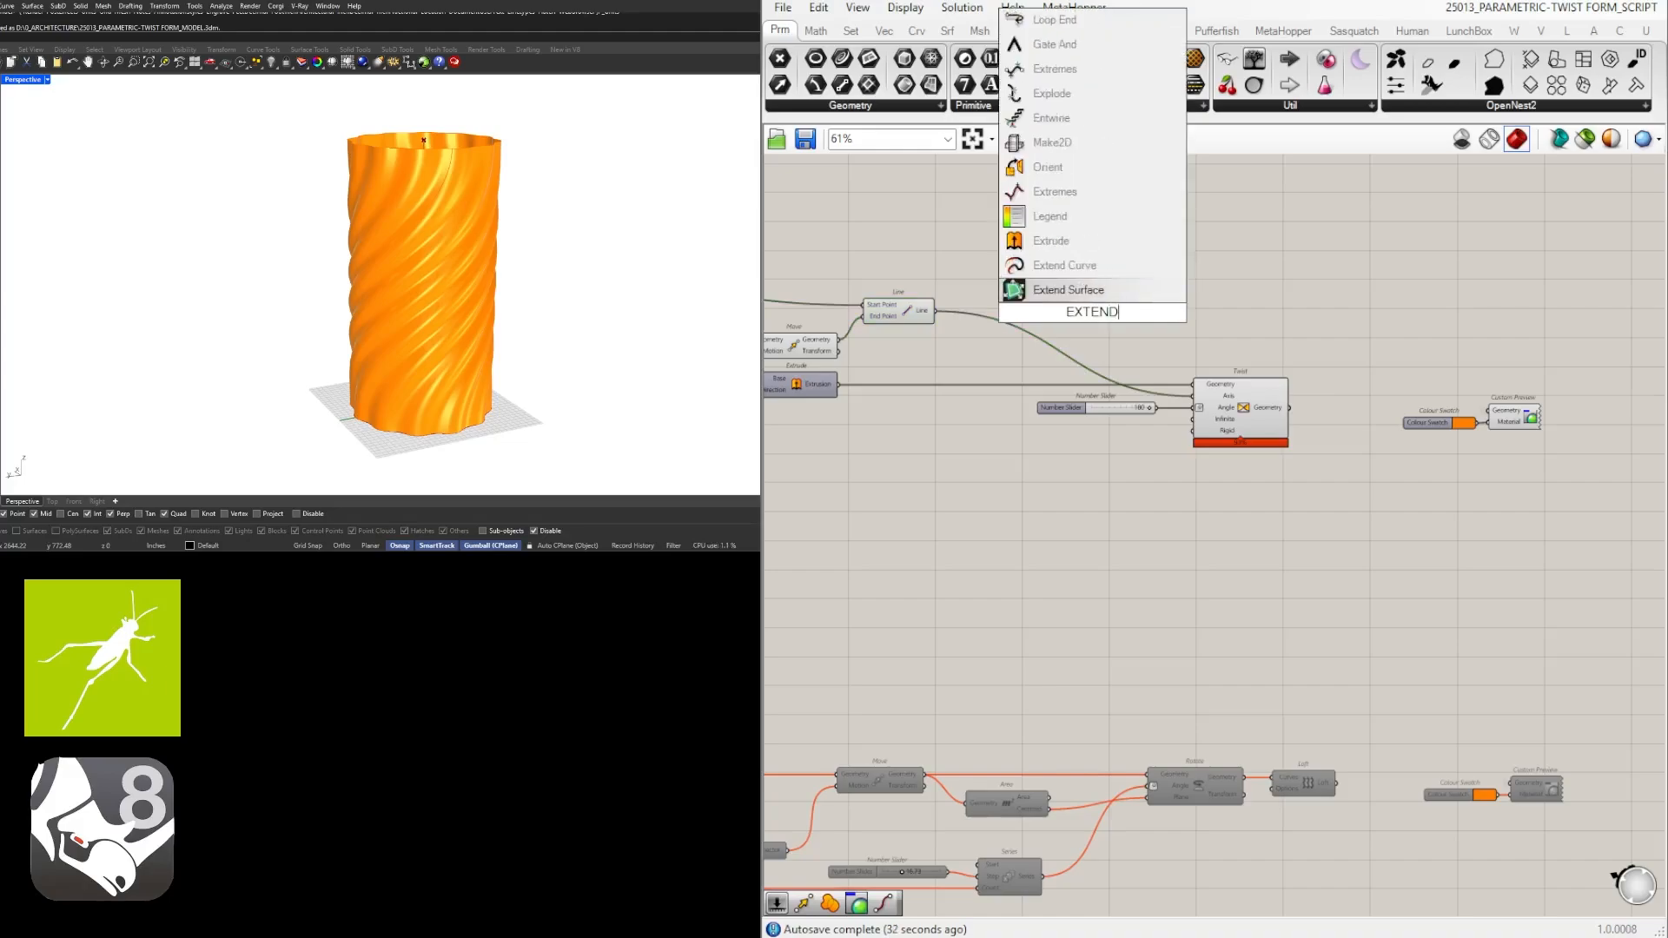
pyautogui.click(1064, 265)
pyautogui.moveTo(936, 310); pyautogui.dragTo(1067, 276)
pyautogui.doubleClick(926, 264)
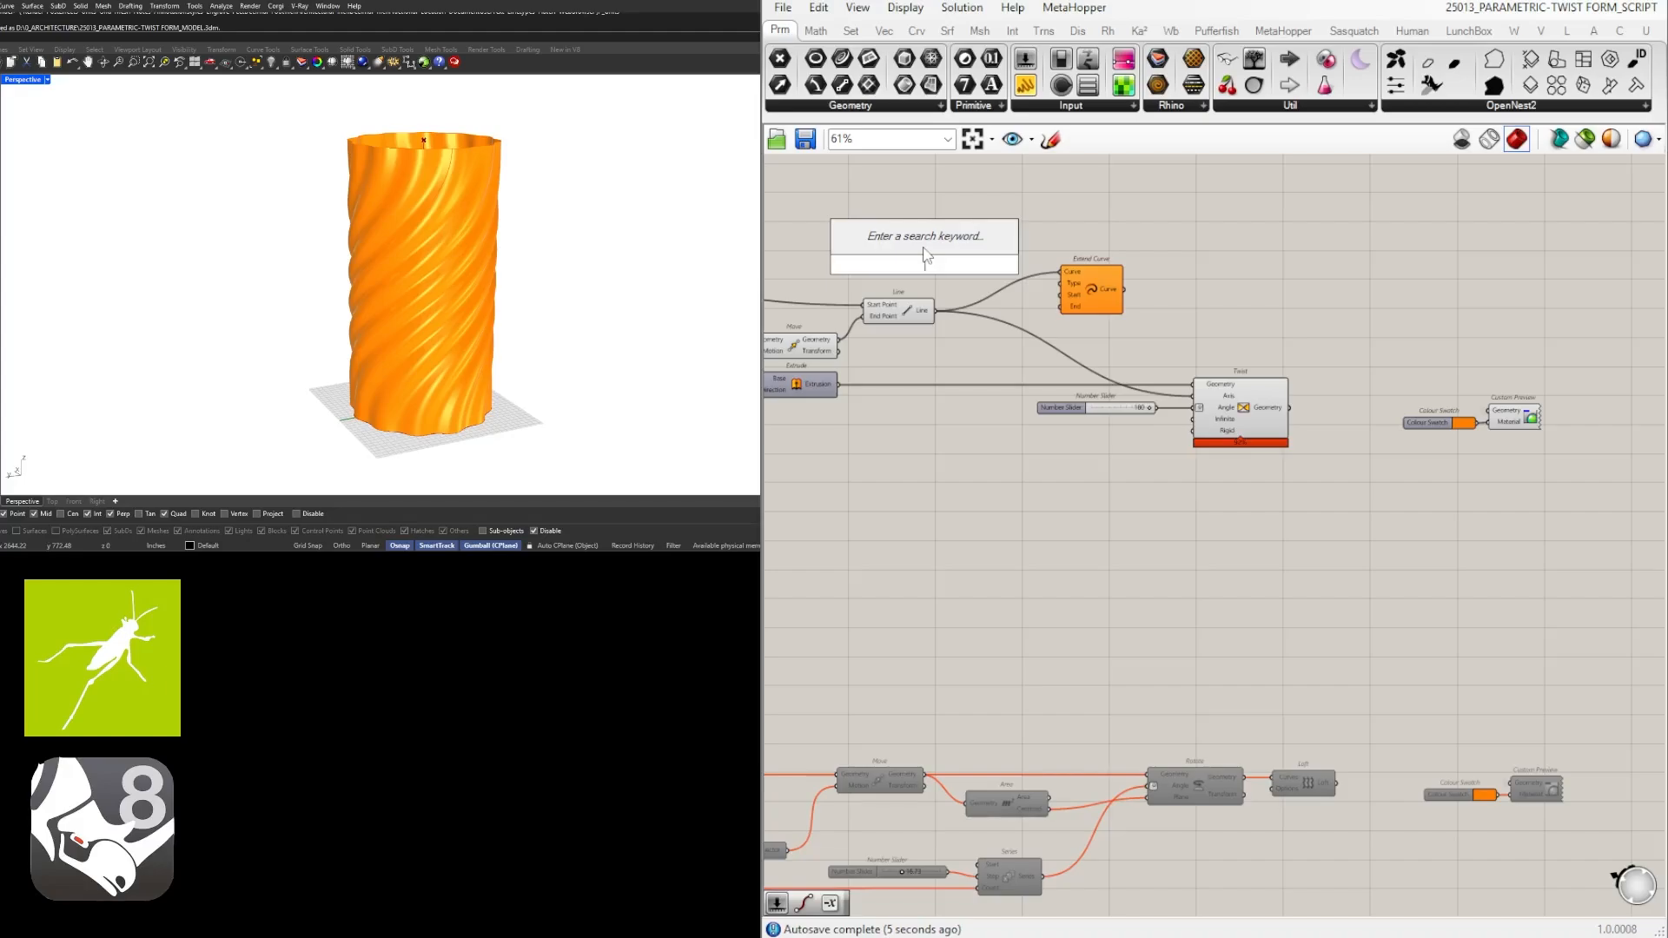
pyautogui.write('120')
pyautogui.press('BackSpace')
pyautogui.press('BackSpace')
pyautogui.press('BackSpace')
pyautogui.write('120')
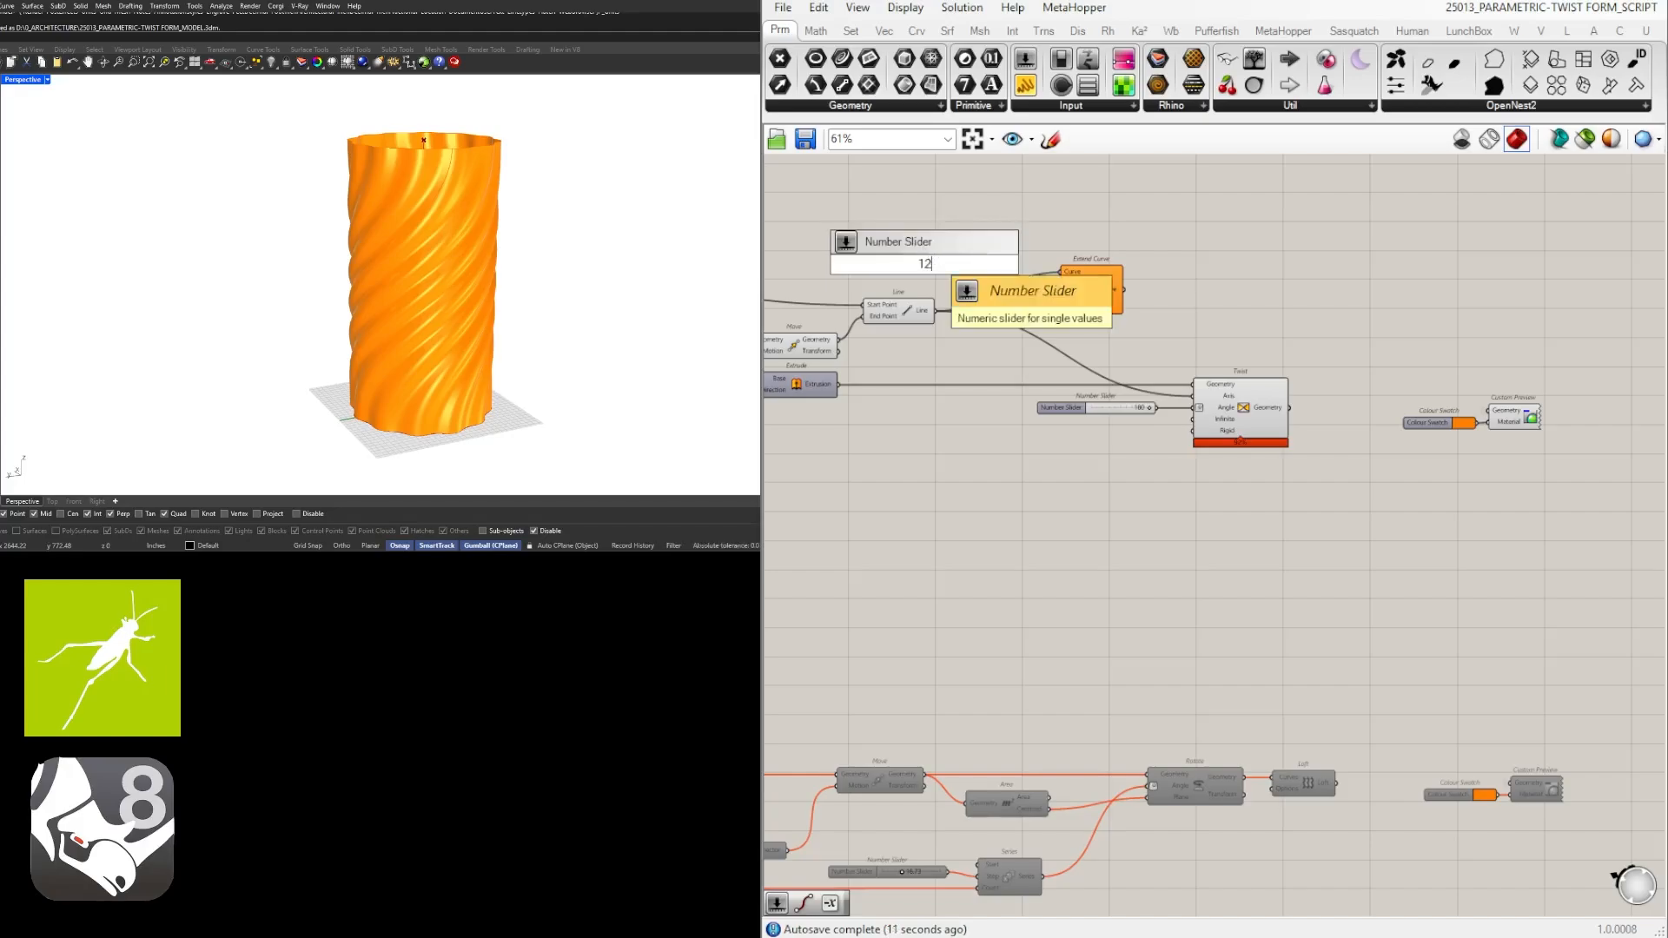
pyautogui.press('Return')
pyautogui.scroll(5, 922, 243)
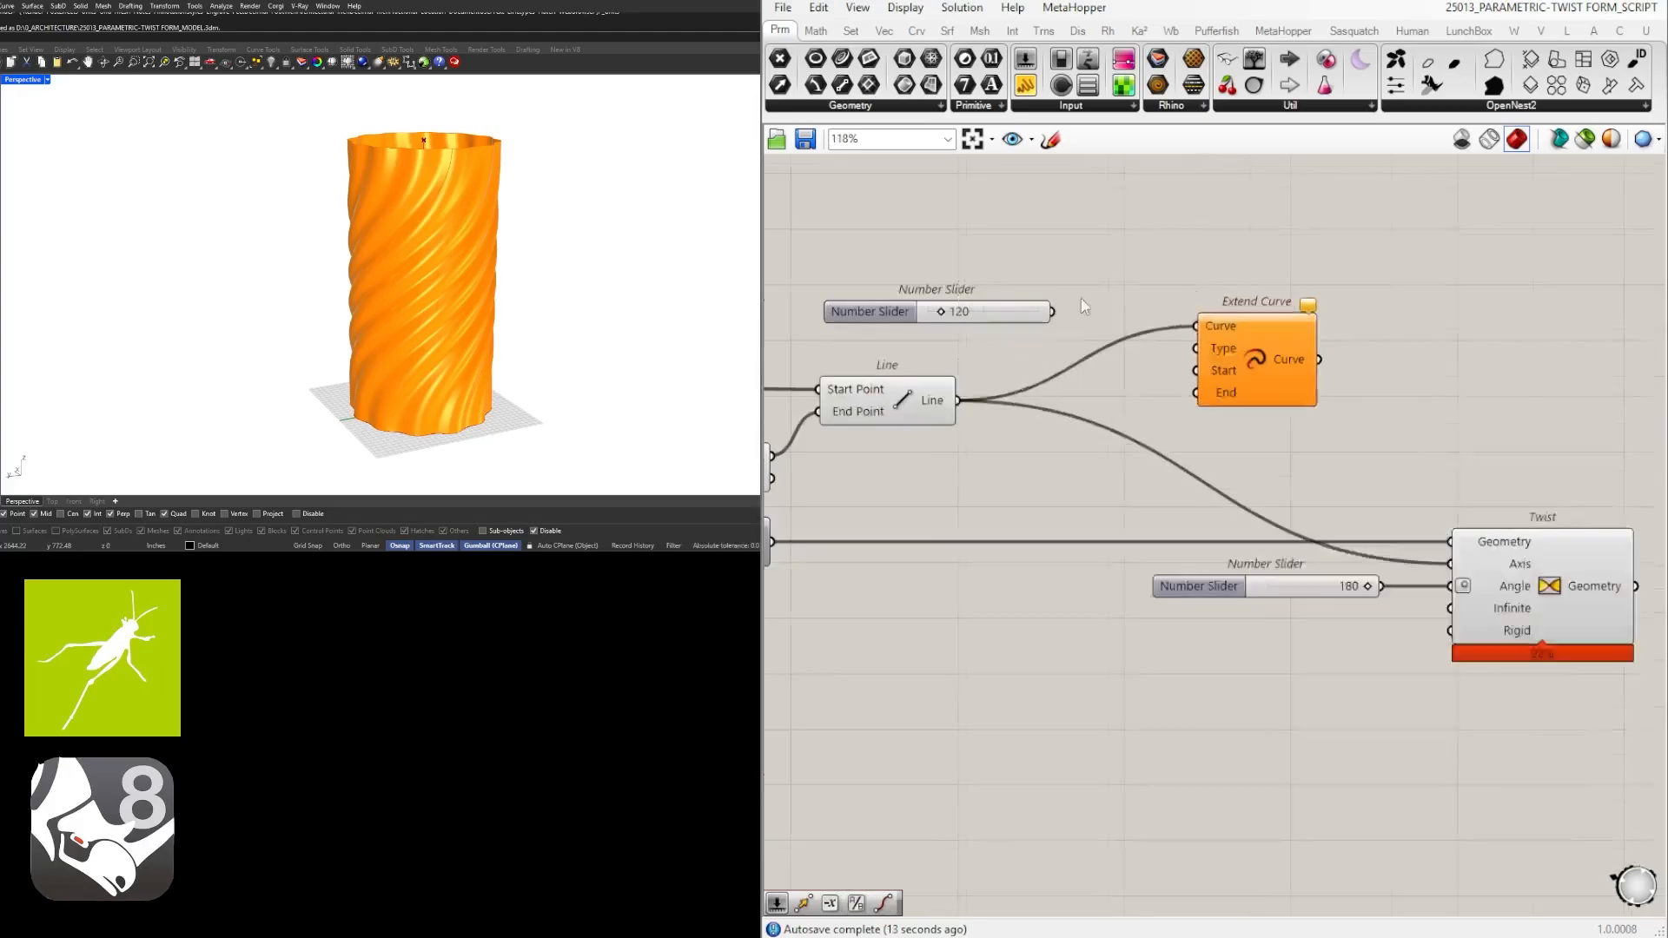
pyautogui.click(839, 322)
pyautogui.press('Delete')
# Add a number slider set to 120 with a range of -200 to 200, and place a copy directly beneath it.
pyautogui.doubleClick(919, 346)
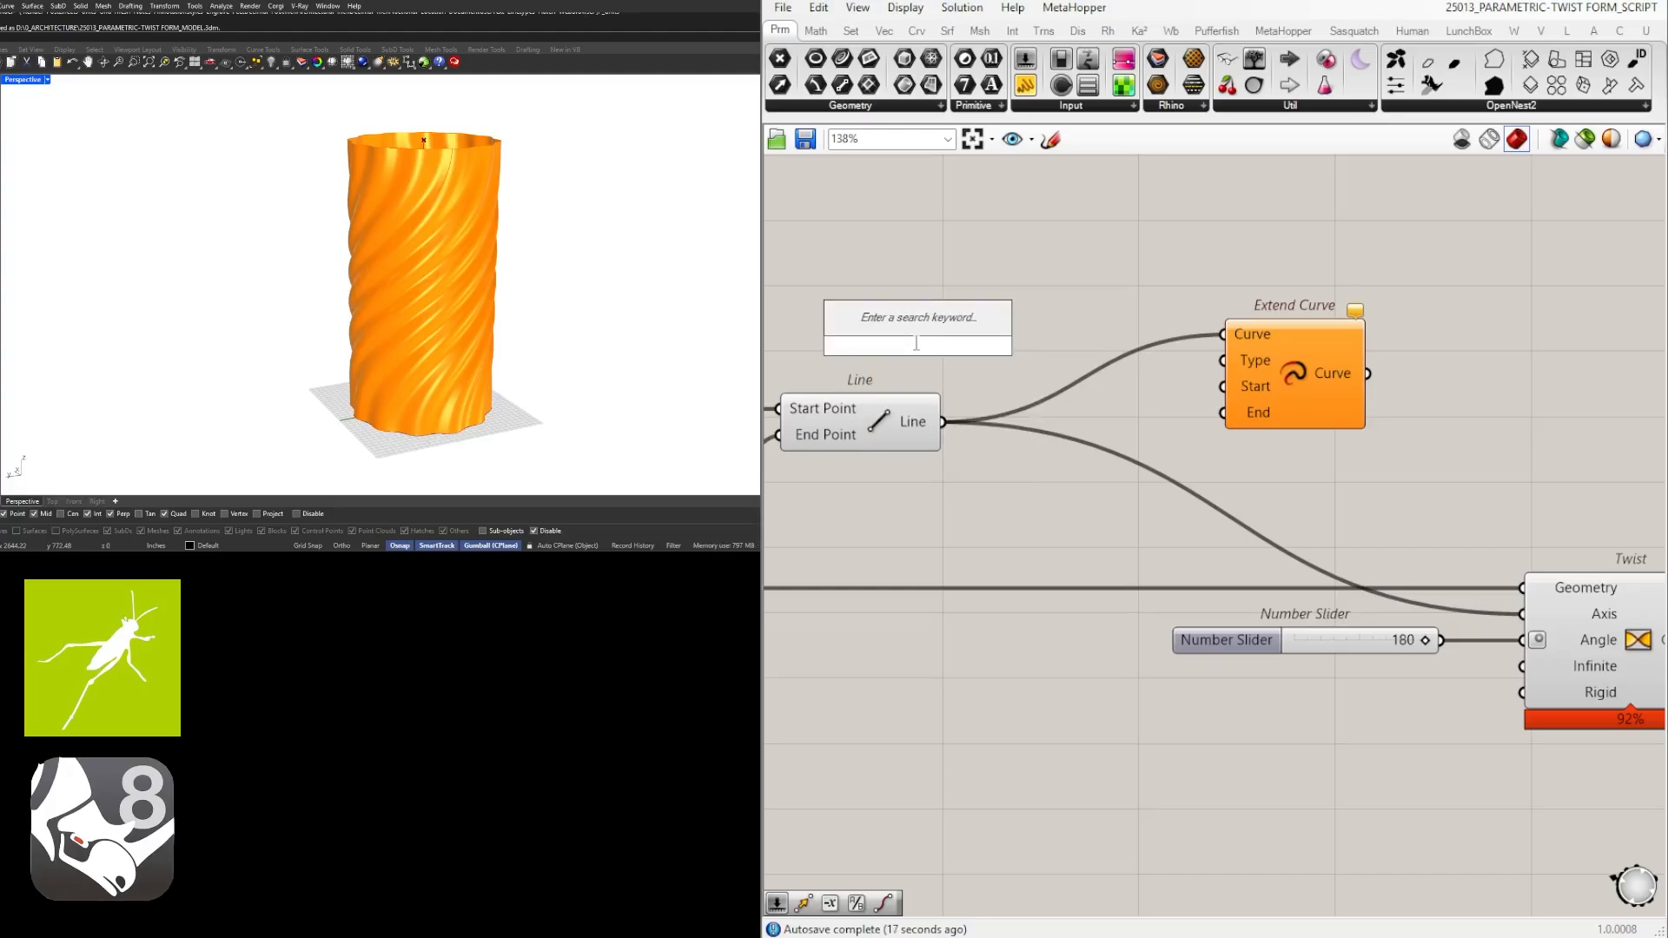
pyautogui.write('0<120')
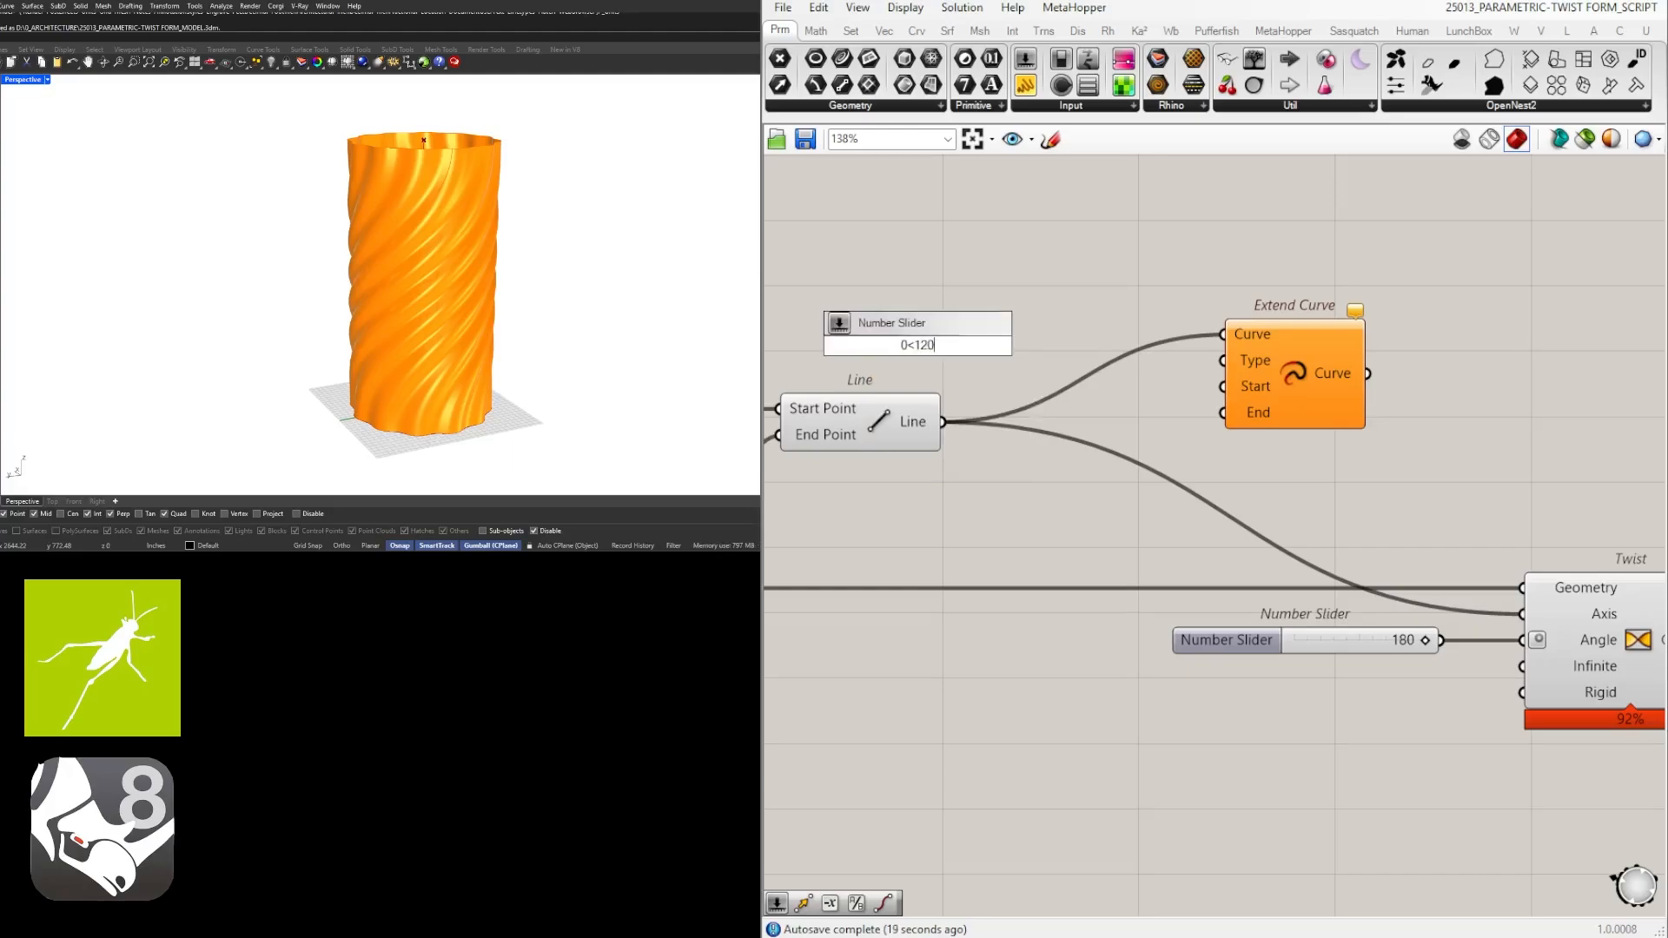
pyautogui.write('<200')
pyautogui.press('Return')
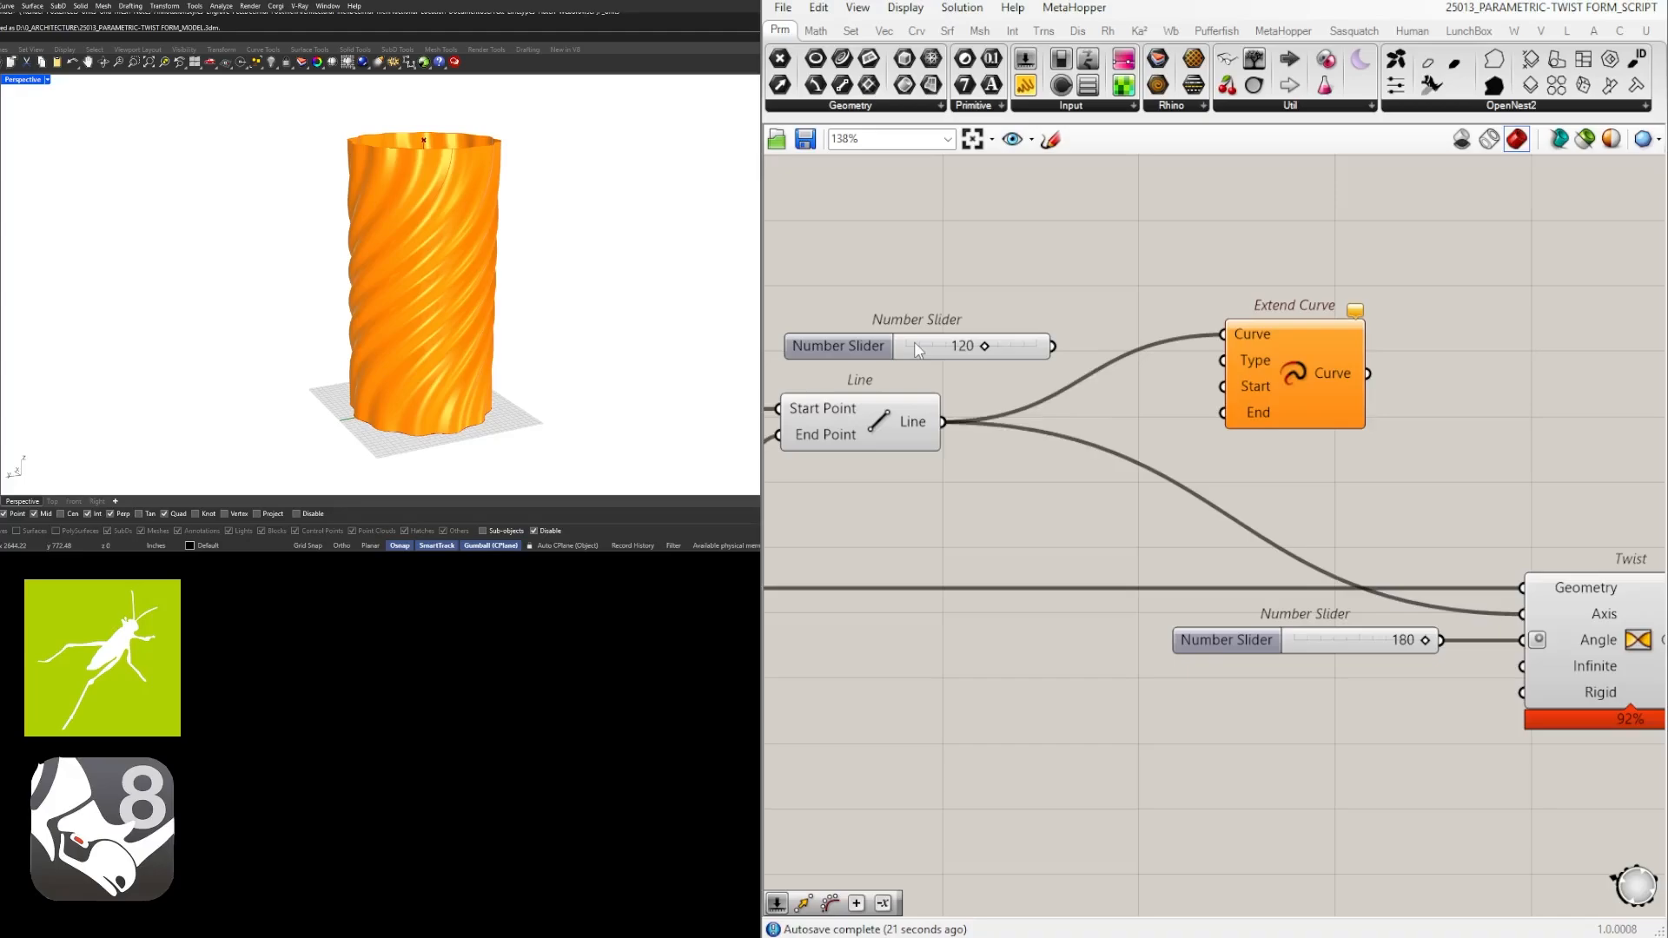
pyautogui.doubleClick(832, 348)
pyautogui.doubleClick(815, 371)
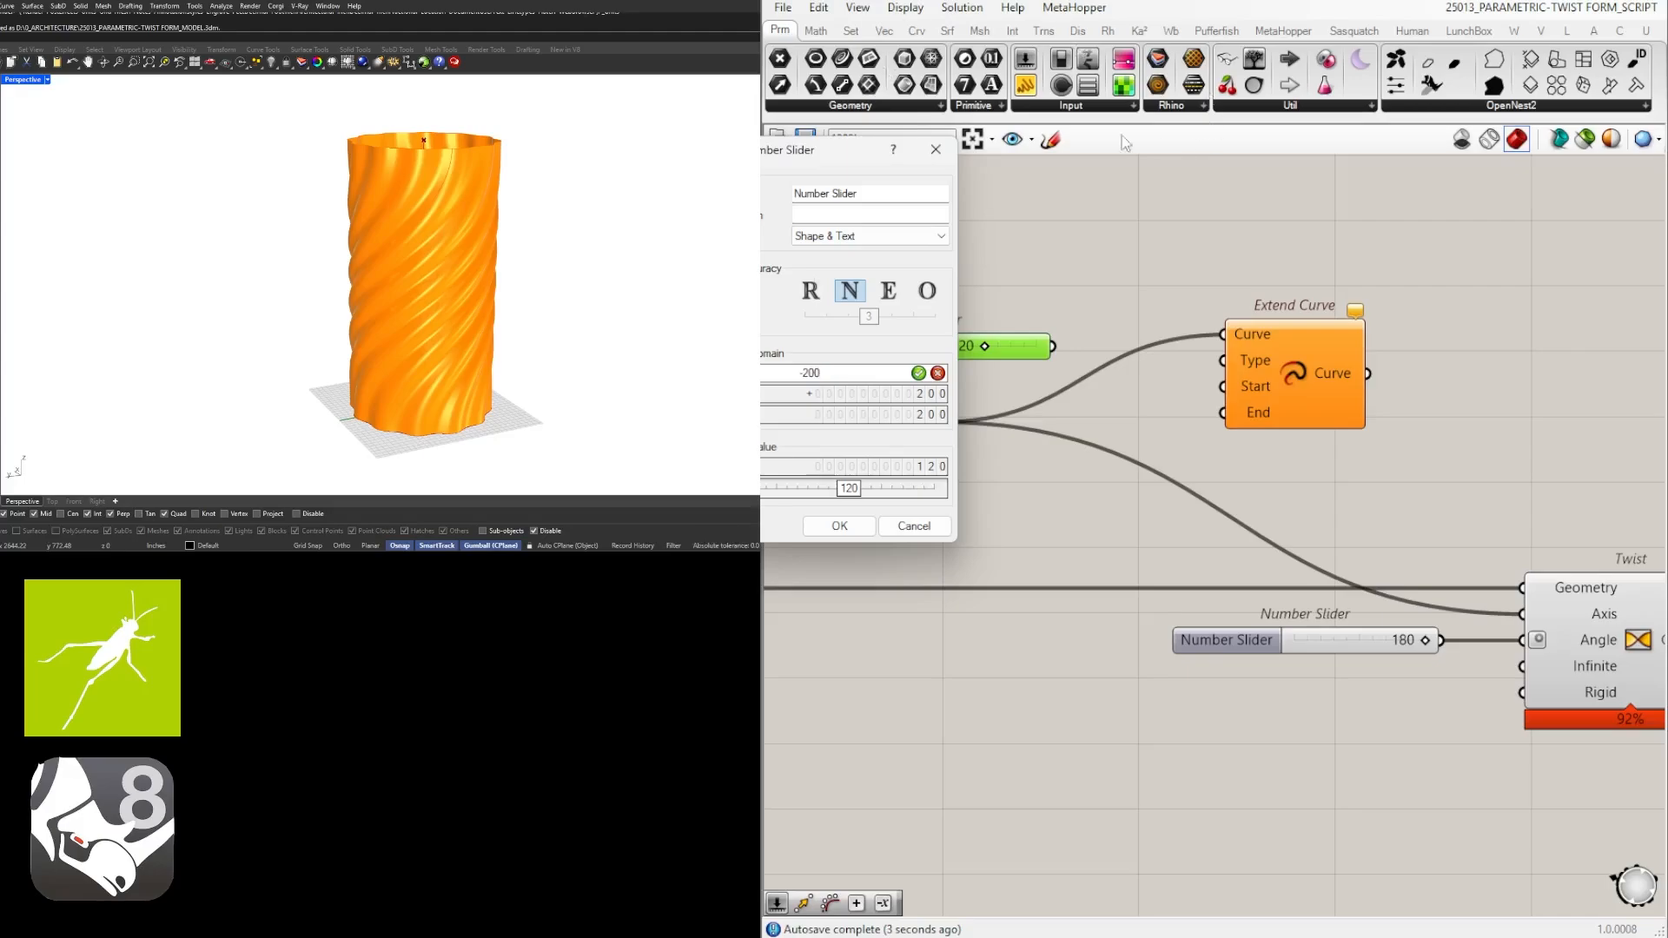
pyautogui.click(839, 526)
pyautogui.moveTo(866, 352); pyautogui.dragTo(897, 332)
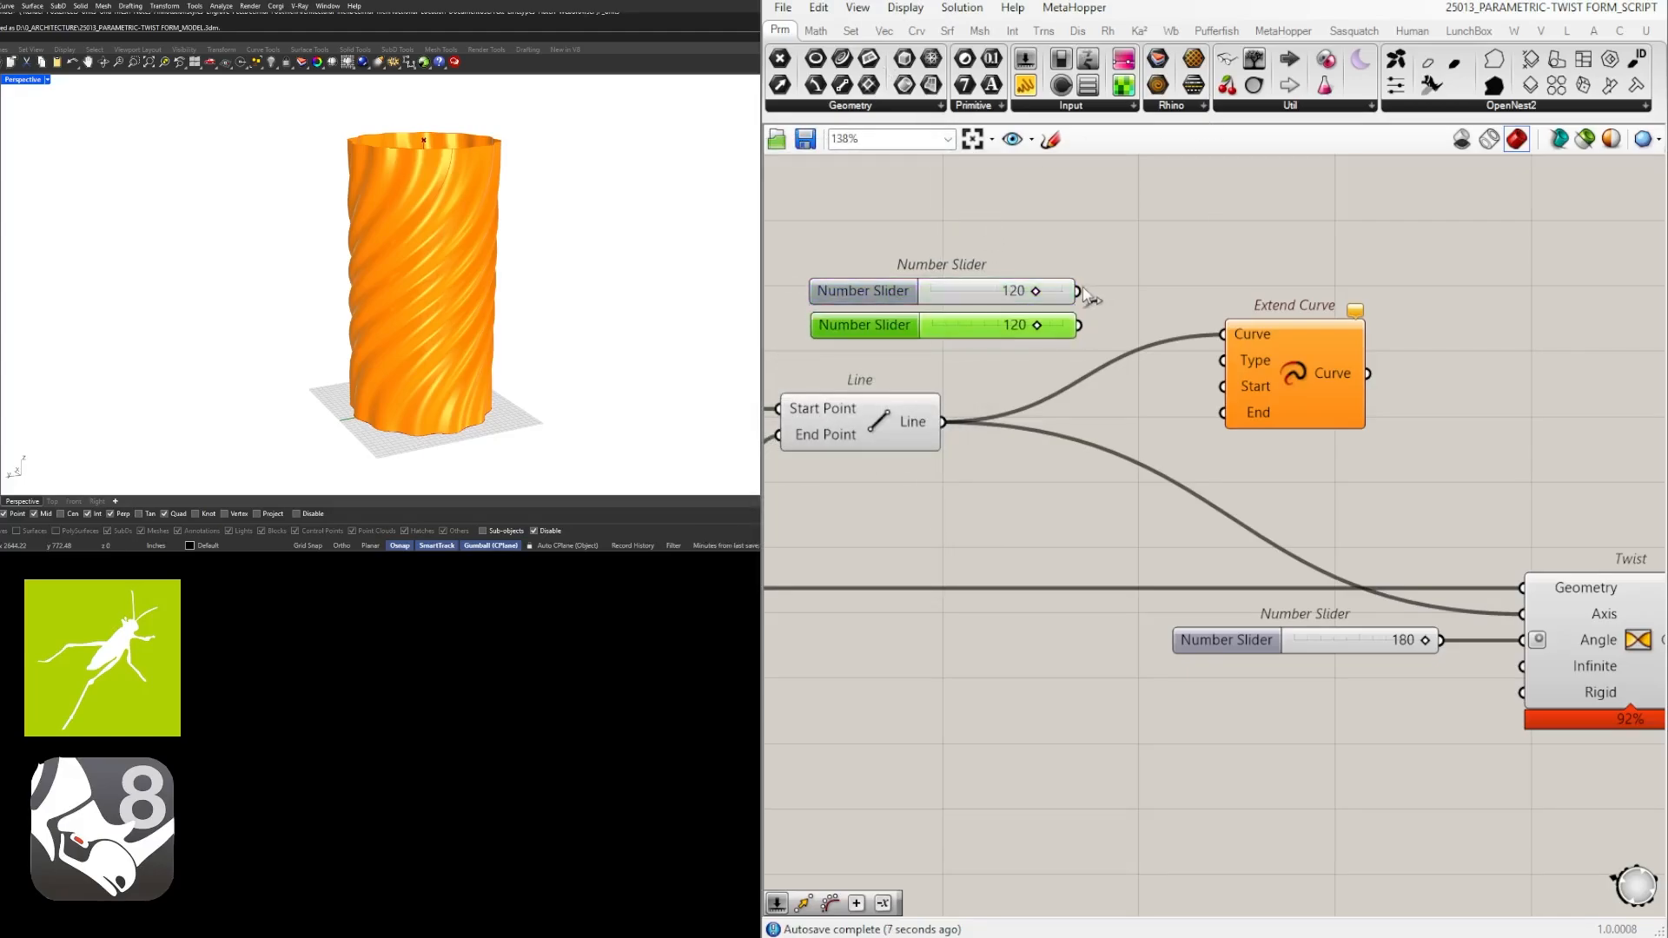
# Connect the upper 120 slider to Extend Curve's Start and End inputs, and make Extend Curve's output the only source of Twist's Axis.
pyautogui.moveTo(1078, 292); pyautogui.dragTo(1225, 386)
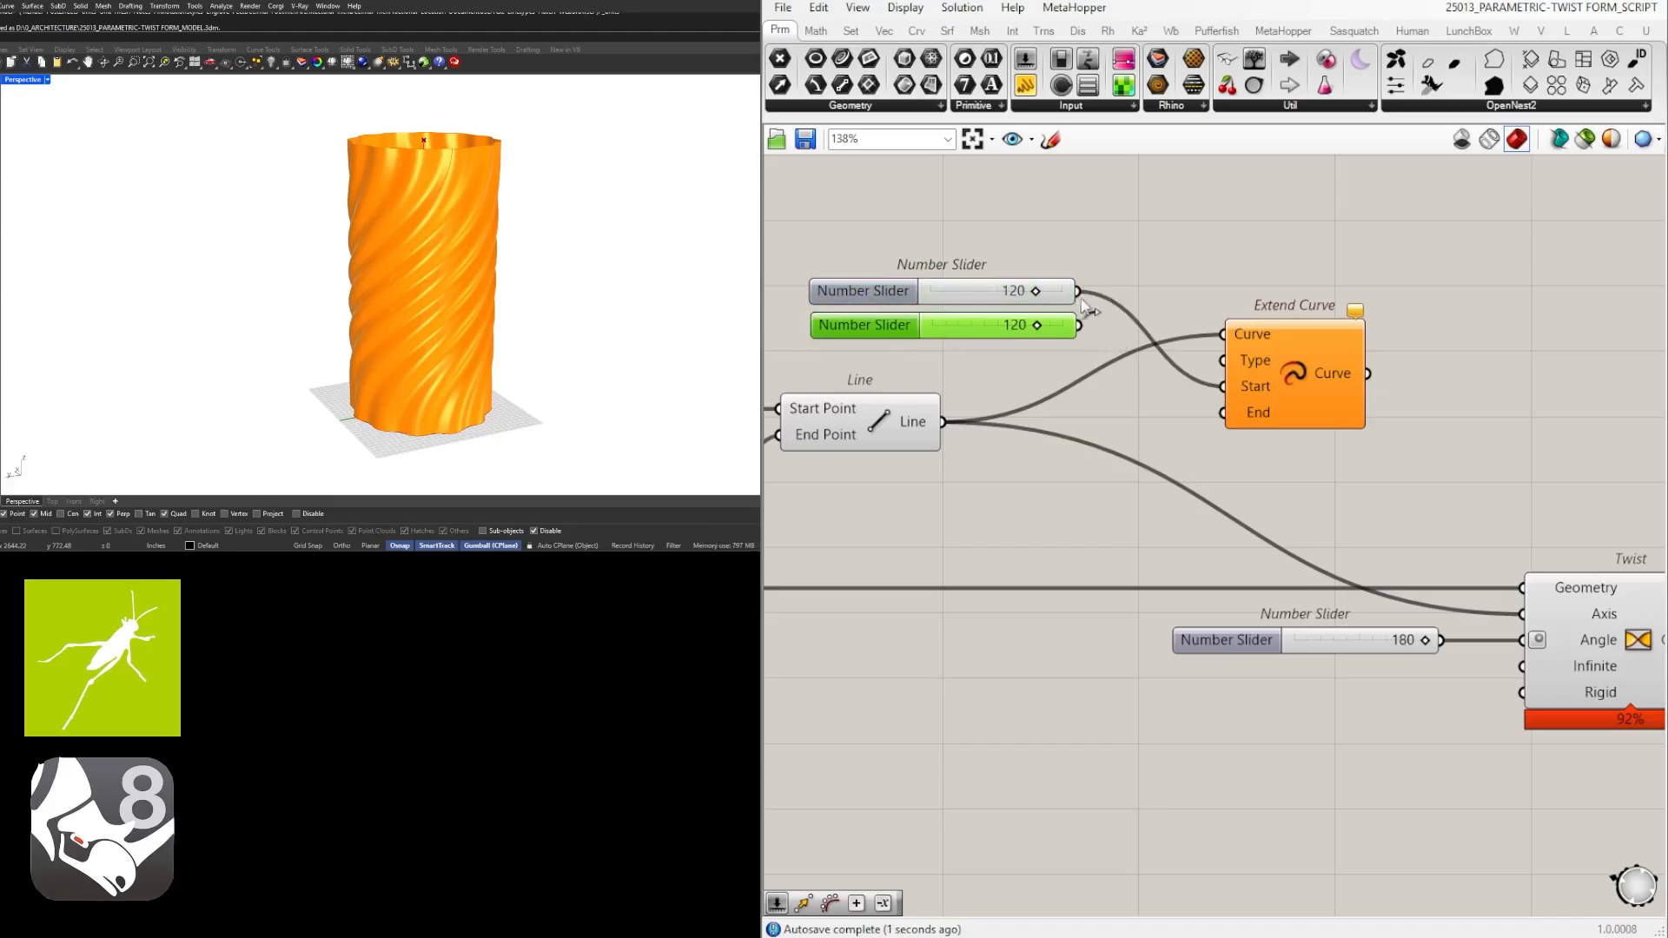
pyautogui.moveTo(1078, 292); pyautogui.dragTo(1311, 427)
pyautogui.moveTo(1431, 417); pyautogui.dragTo(1191, 374, button='right')
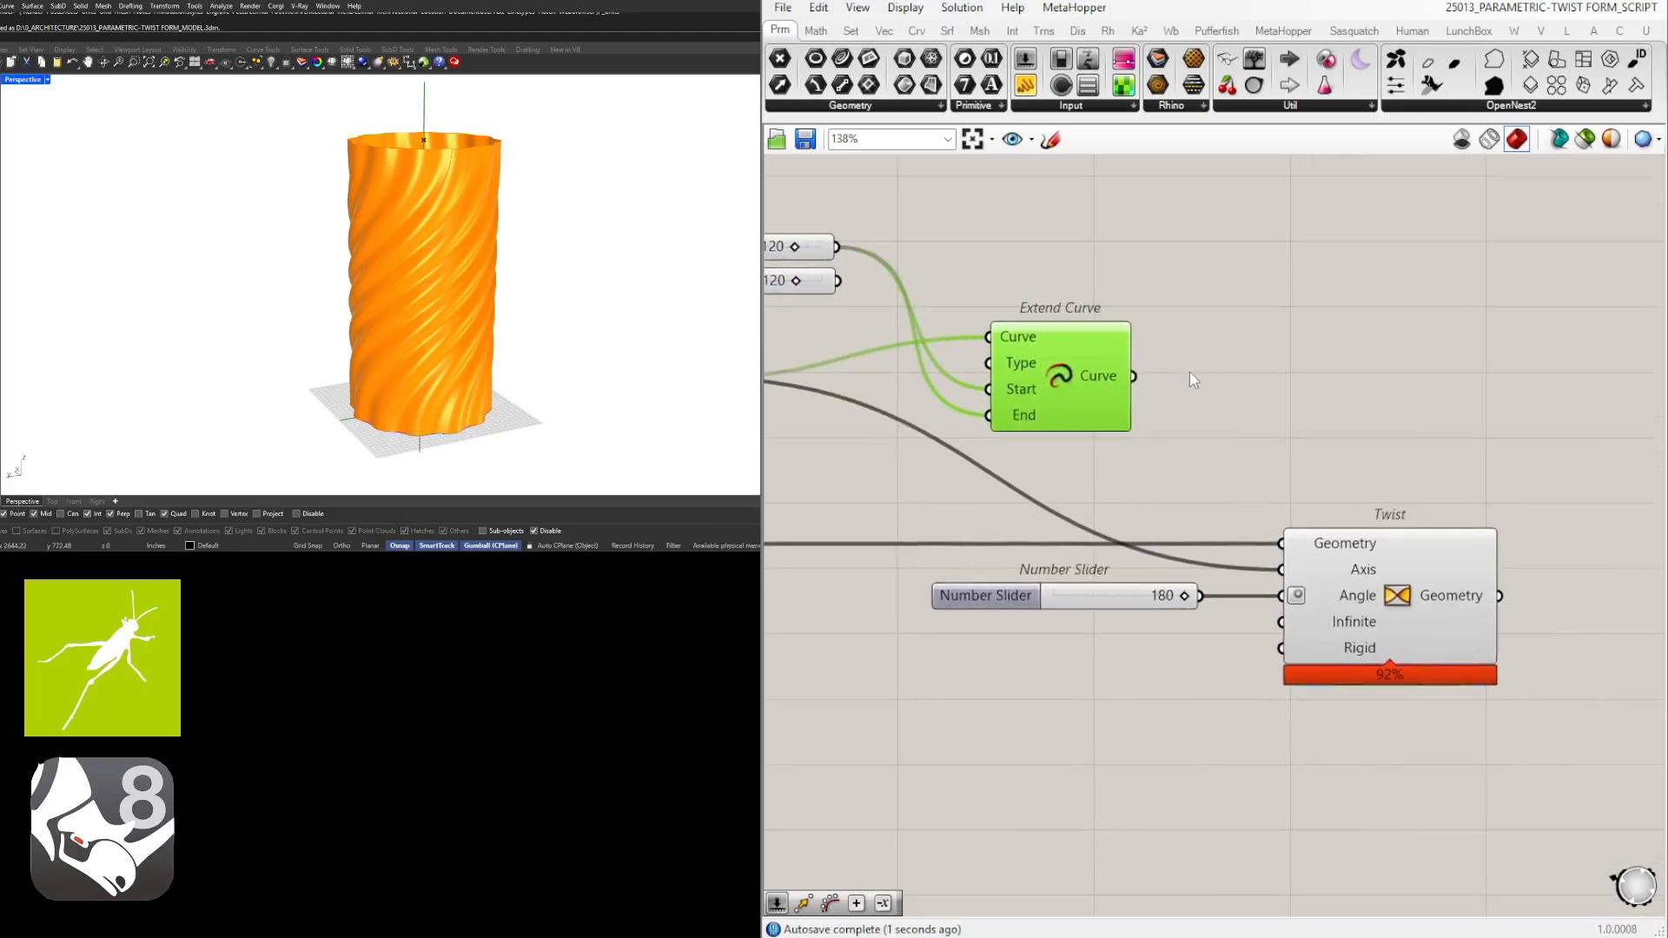
pyautogui.moveTo(1045, 385); pyautogui.dragTo(1198, 394, button='right')
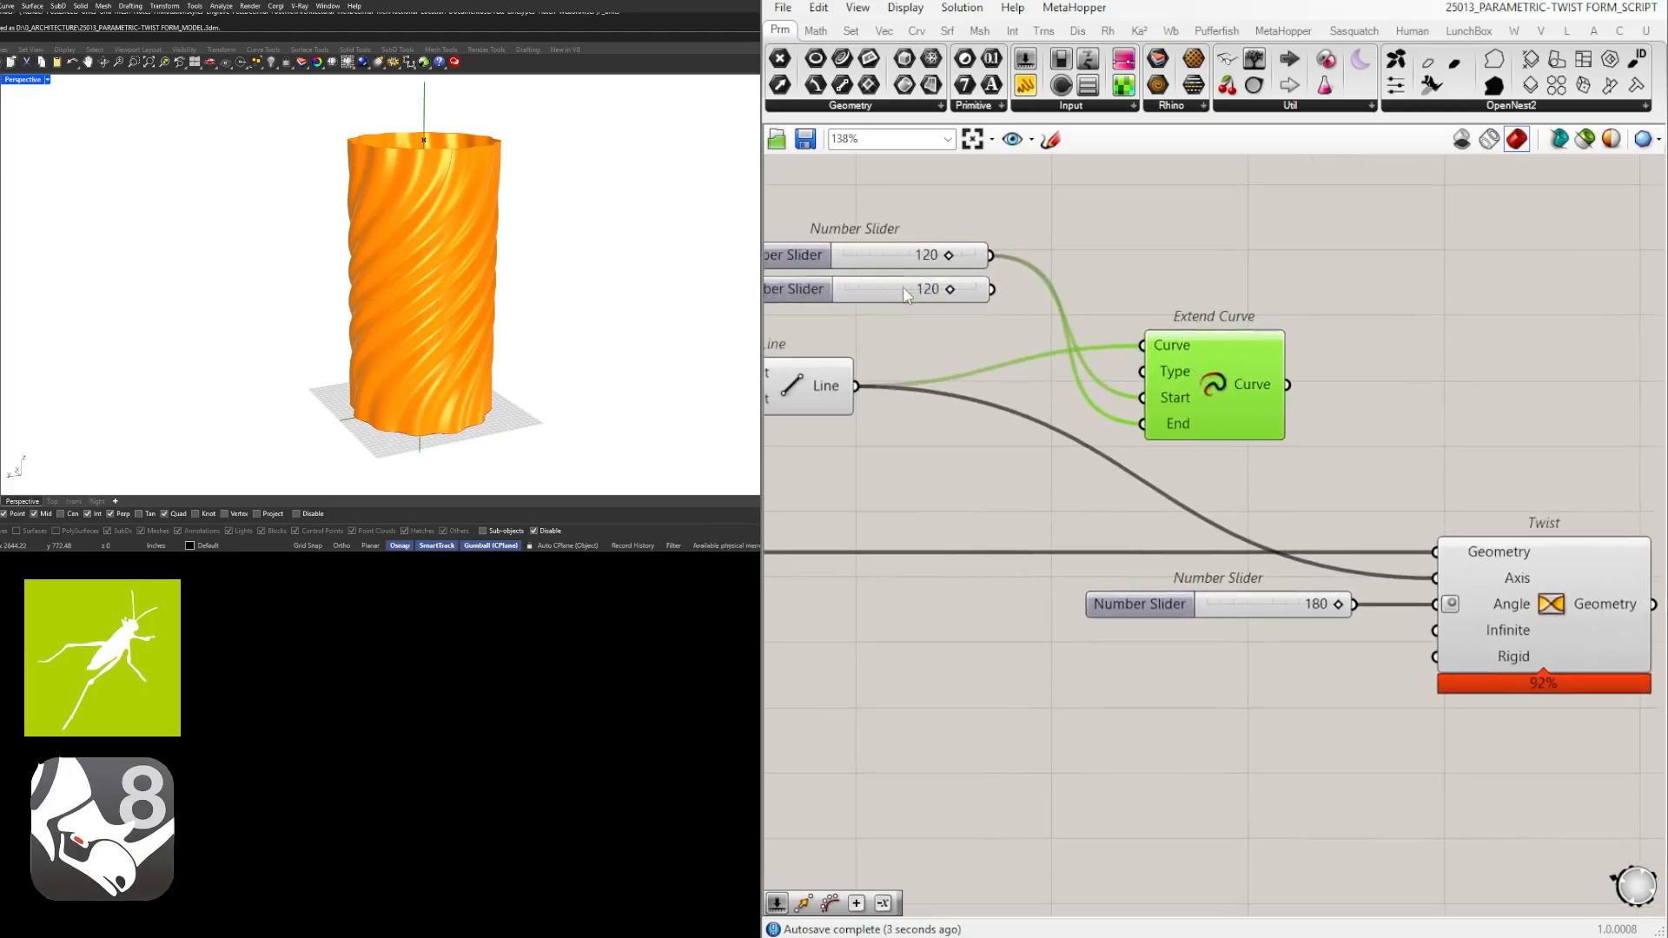
pyautogui.moveTo(903, 295); pyautogui.dragTo(904, 310)
pyautogui.moveTo(1291, 385); pyautogui.dragTo(1437, 579)
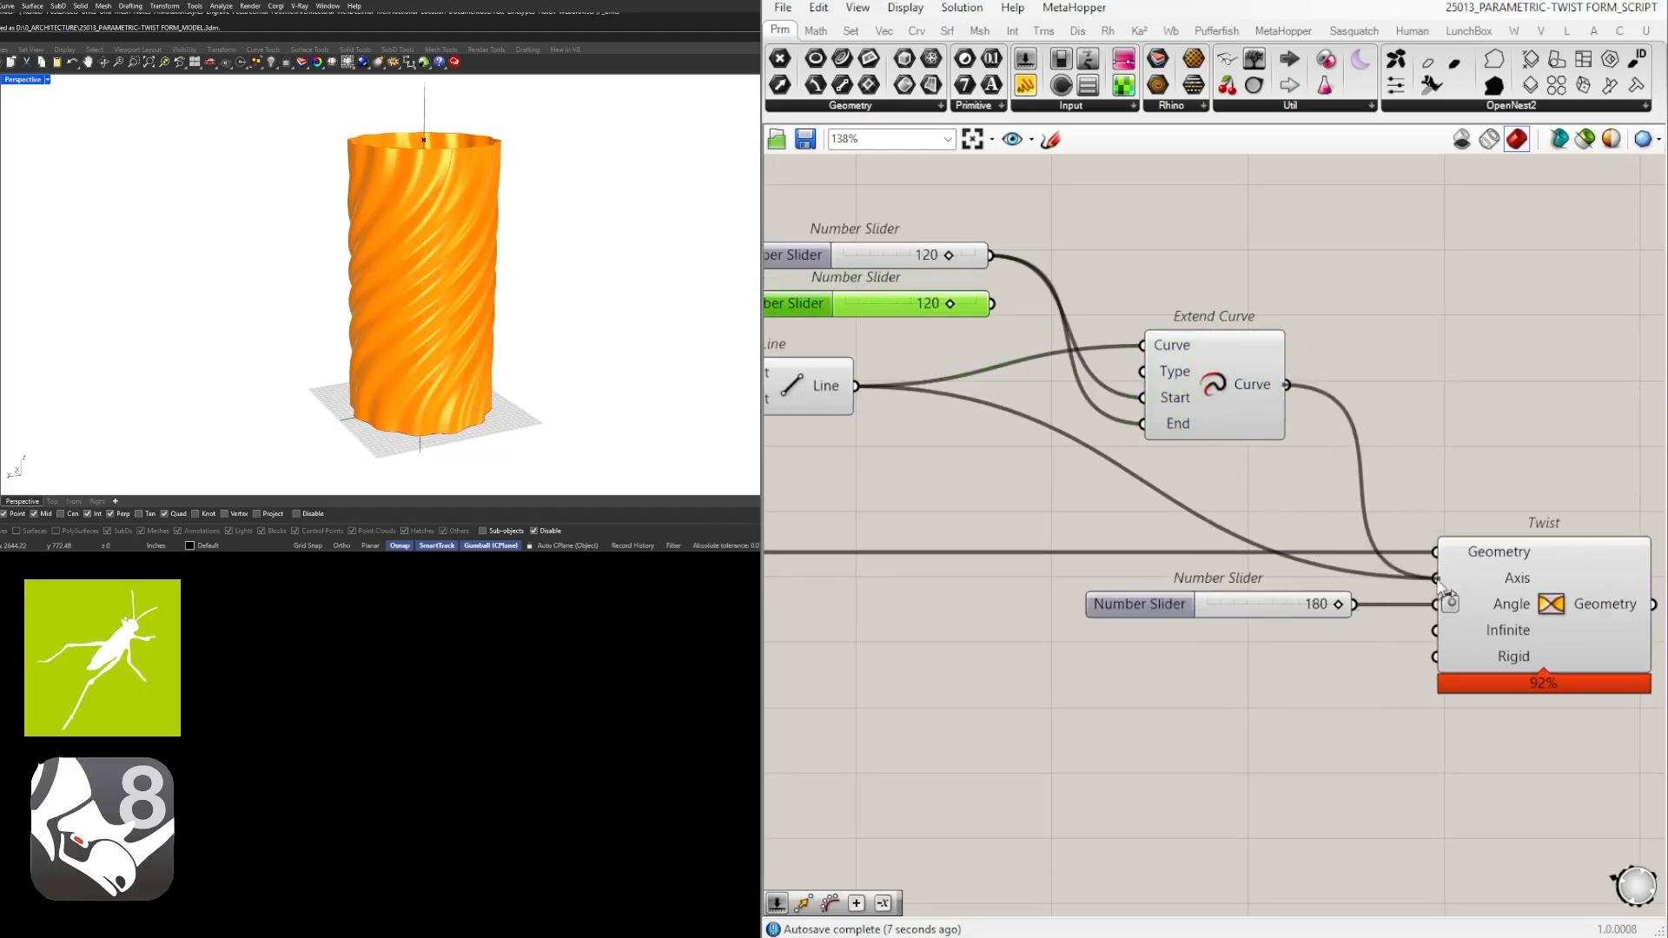
pyautogui.scroll(2, 1132, 327)
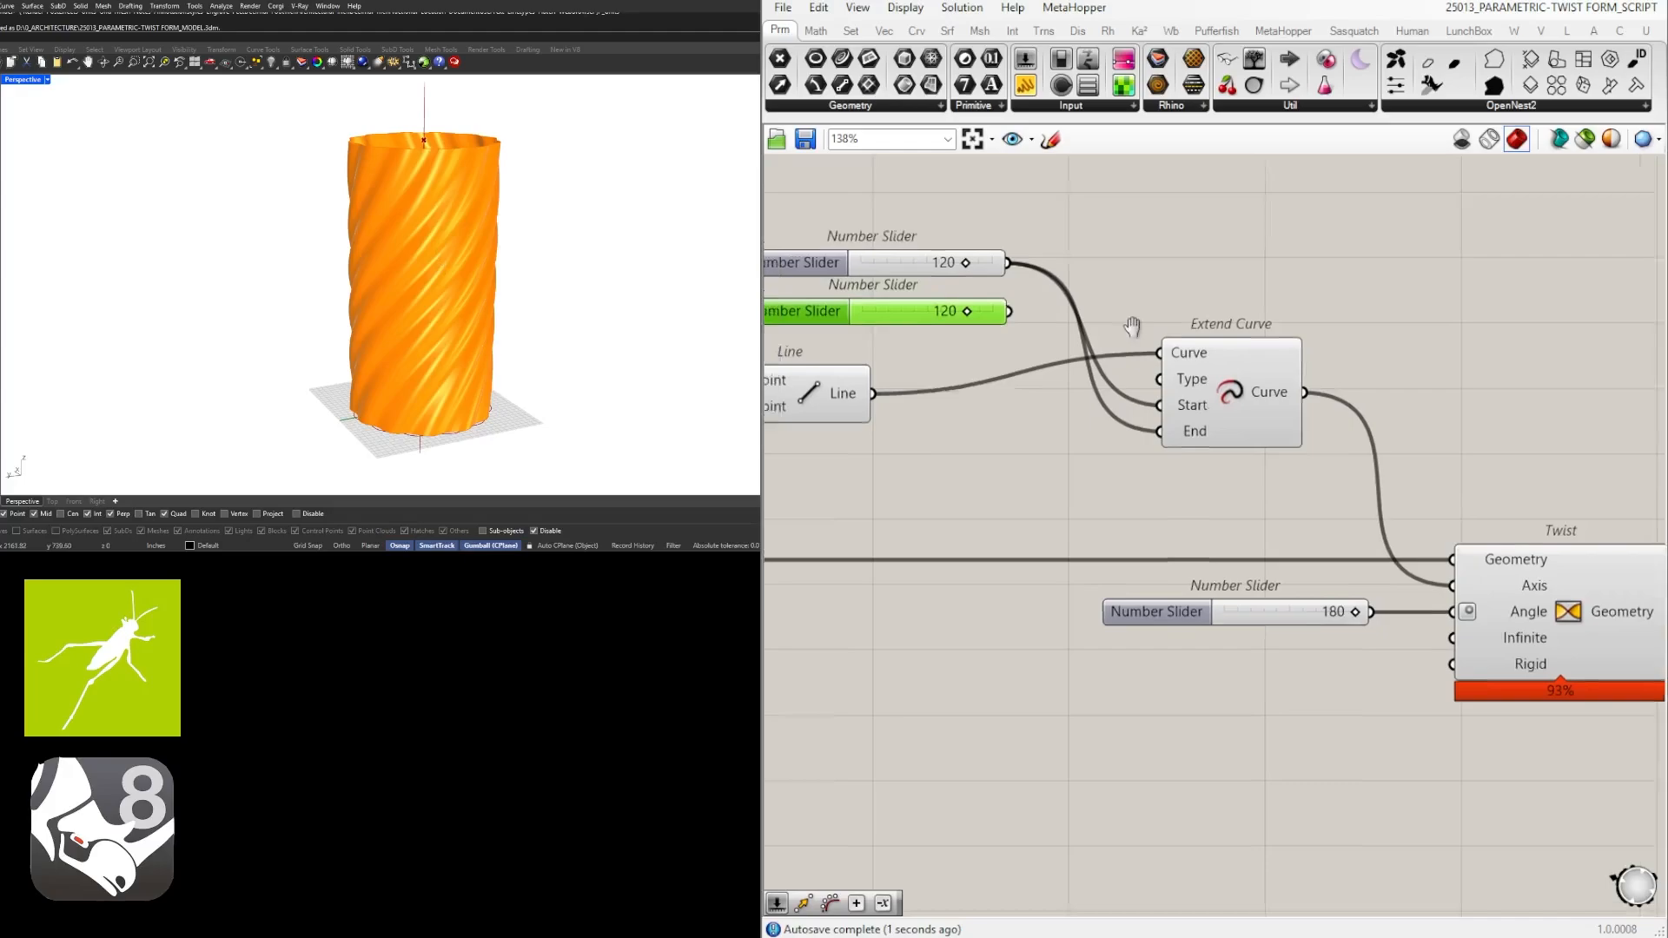
# Test the shared axis extension at 137 and at -134 while viewing the whole twisted form.
pyautogui.moveTo(1000, 284); pyautogui.dragTo(1009, 282)
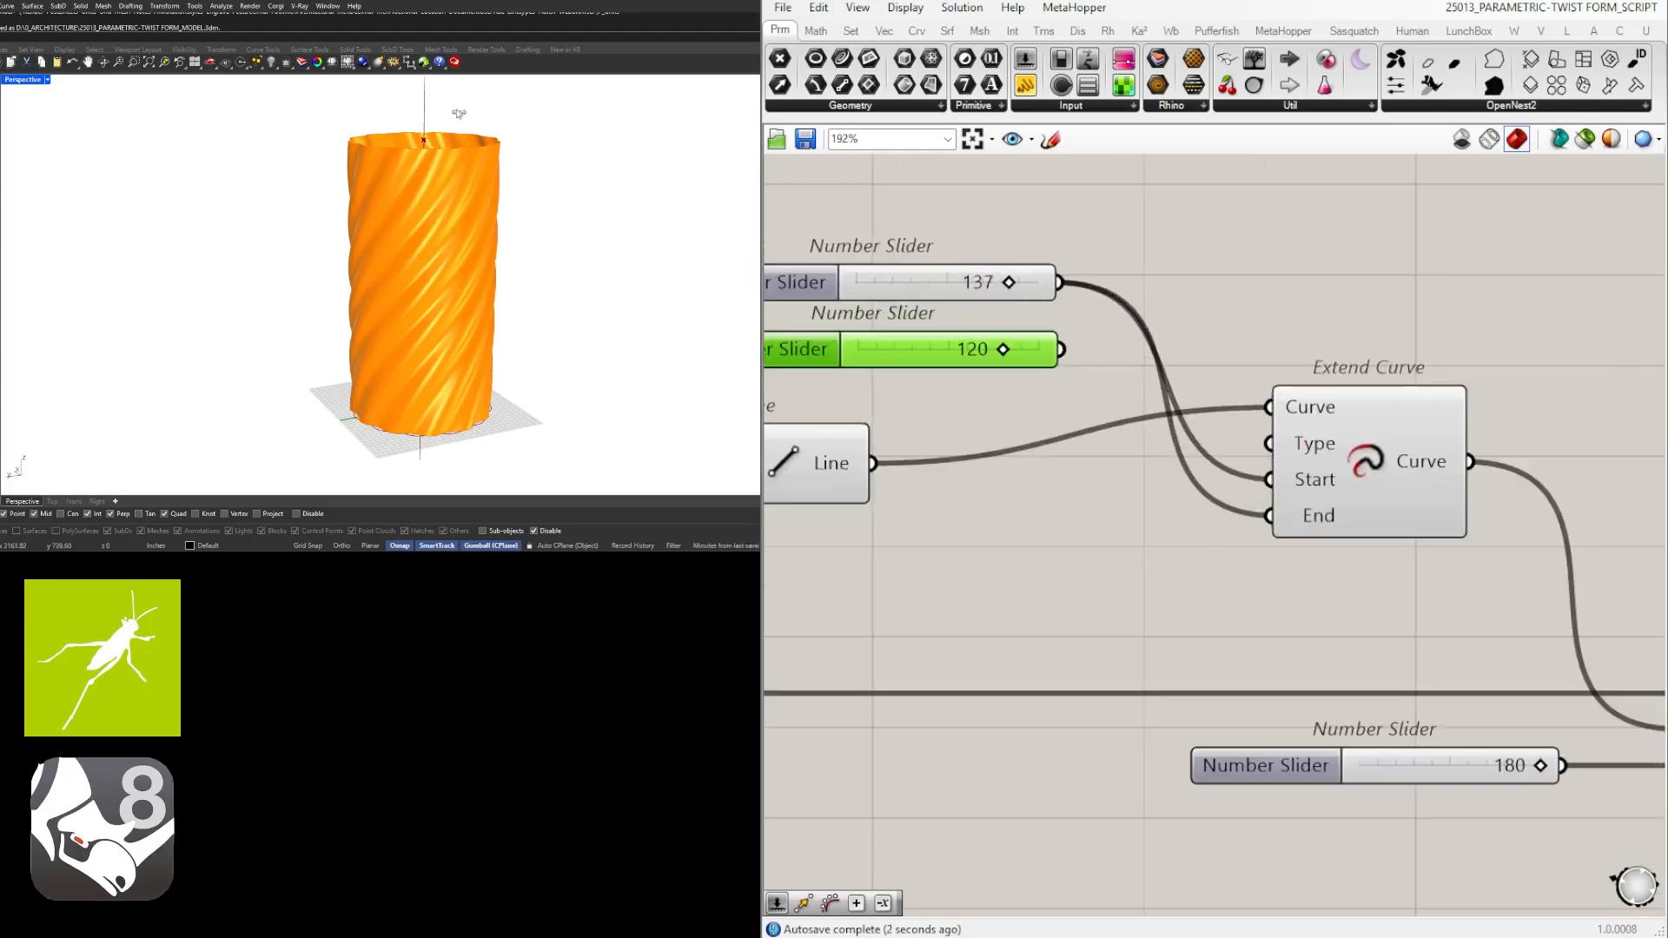
pyautogui.scroll(-2, 458, 179)
pyautogui.moveTo(458, 180); pyautogui.dragTo(461, 283, button='right')
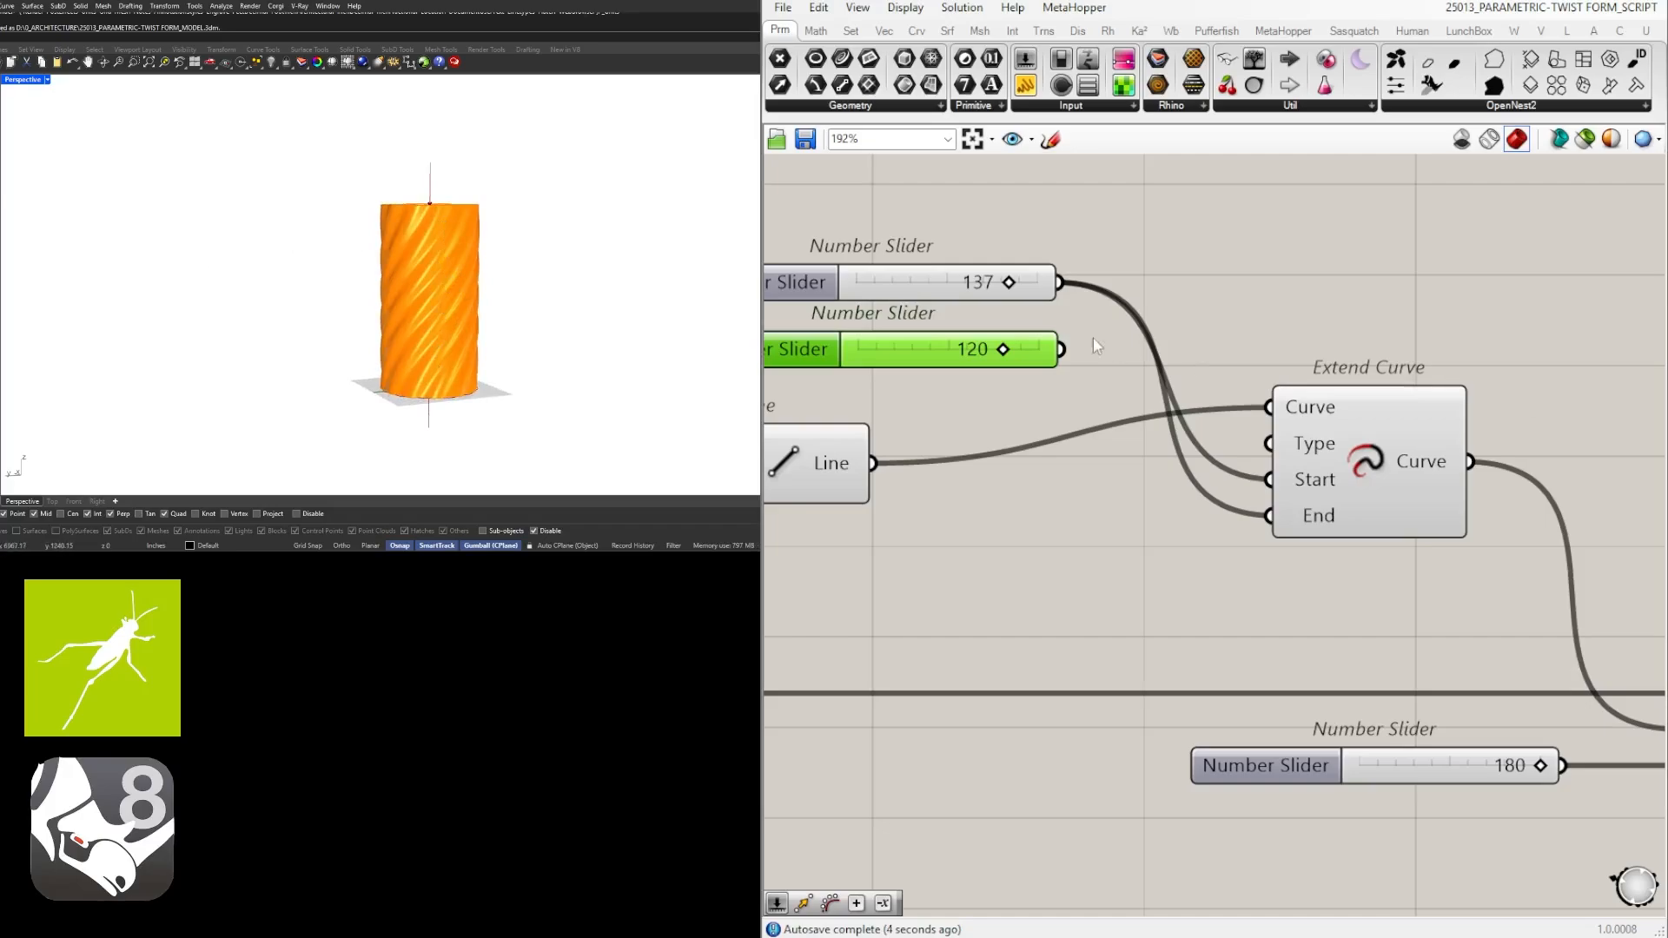
pyautogui.moveTo(1010, 289); pyautogui.dragTo(888, 290)
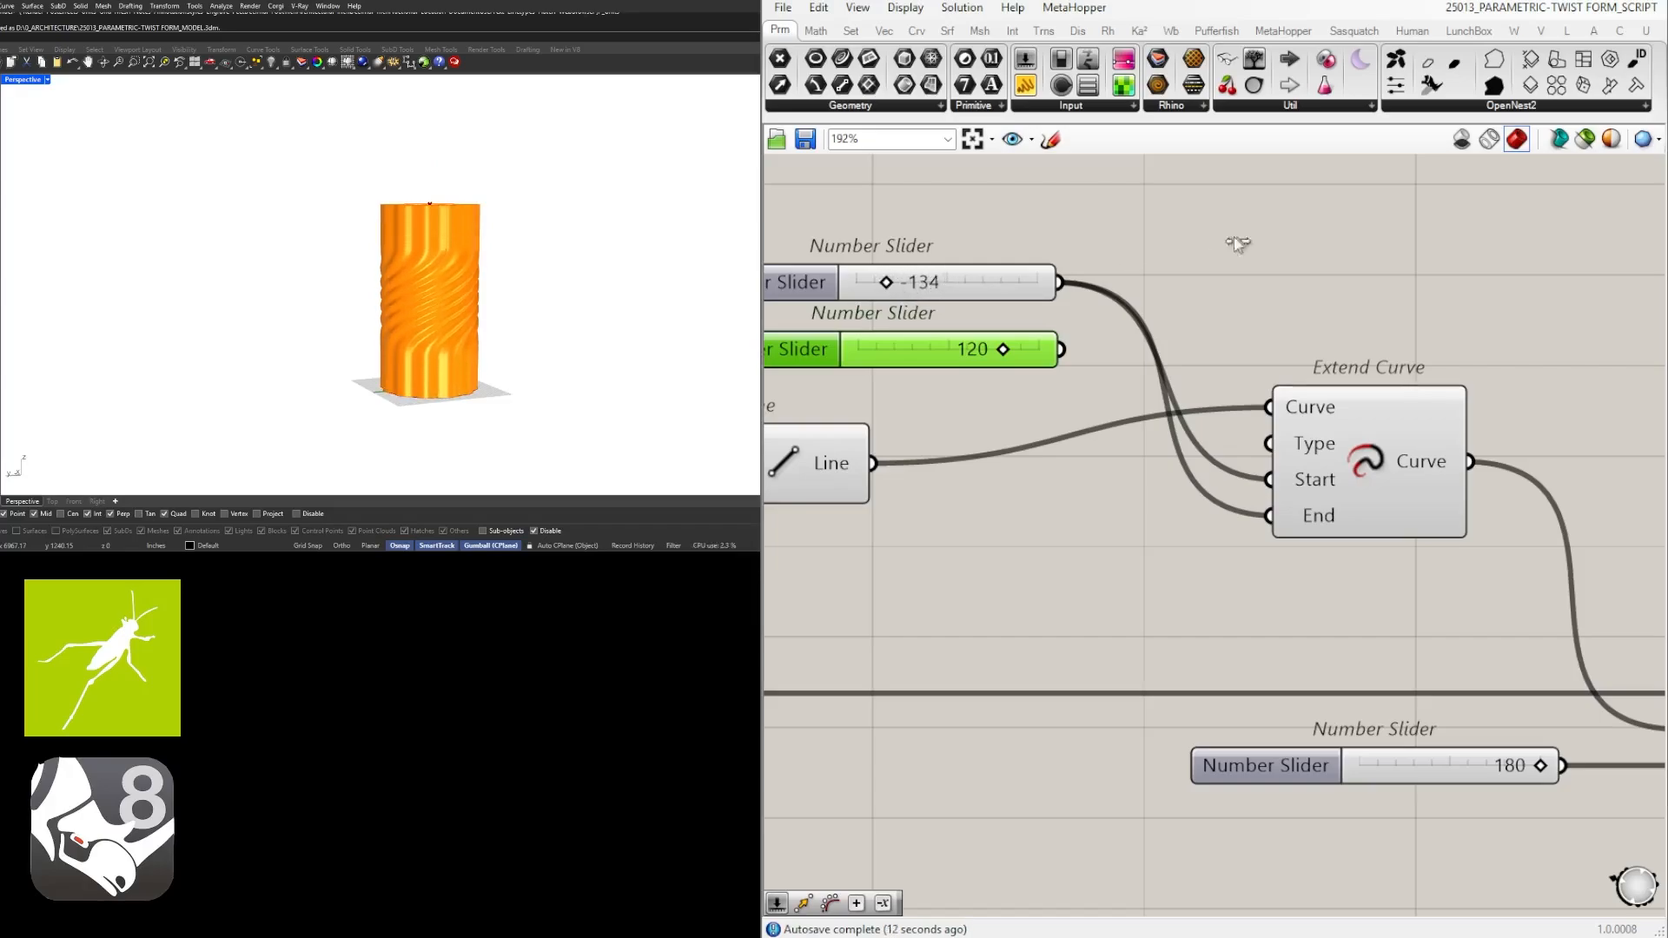
# Connect the second slider to Extend Curve's End input in place of the shared one, and set the End extension to 88.
pyautogui.click(976, 326)
pyautogui.scroll(2, 976, 327)
pyautogui.moveTo(1095, 359); pyautogui.dragTo(1388, 592)
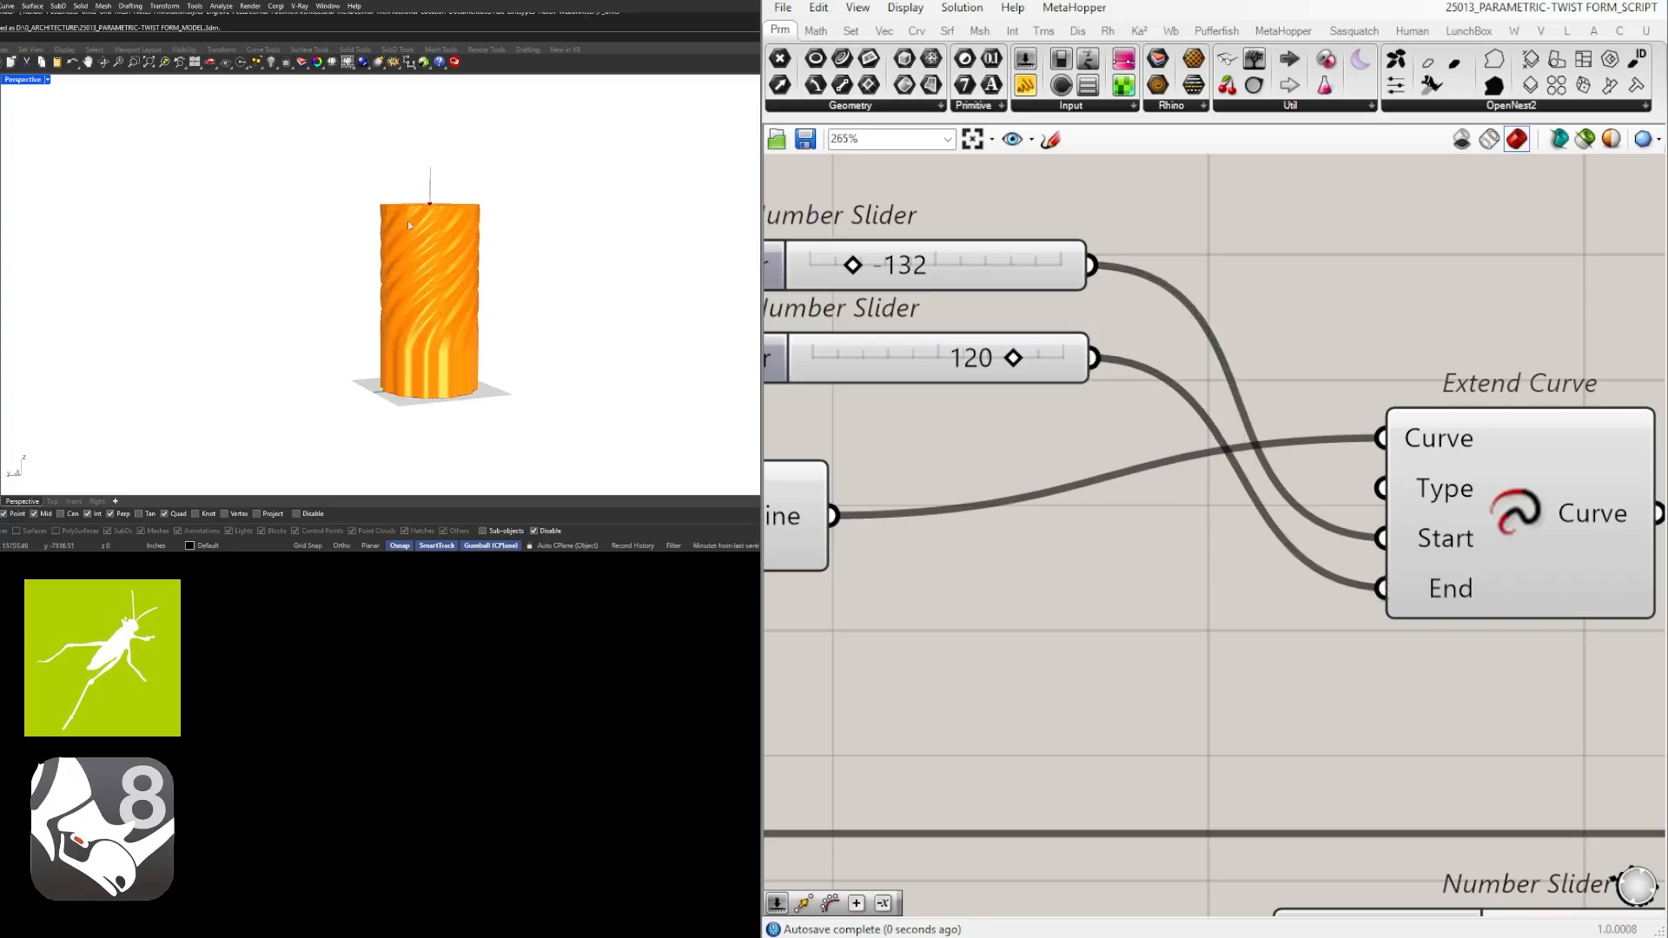
pyautogui.moveTo(1013, 358)
pyautogui.mouseDown()
pyautogui.moveTo(868, 372)
pyautogui.moveTo(990, 355)
pyautogui.mouseUp()
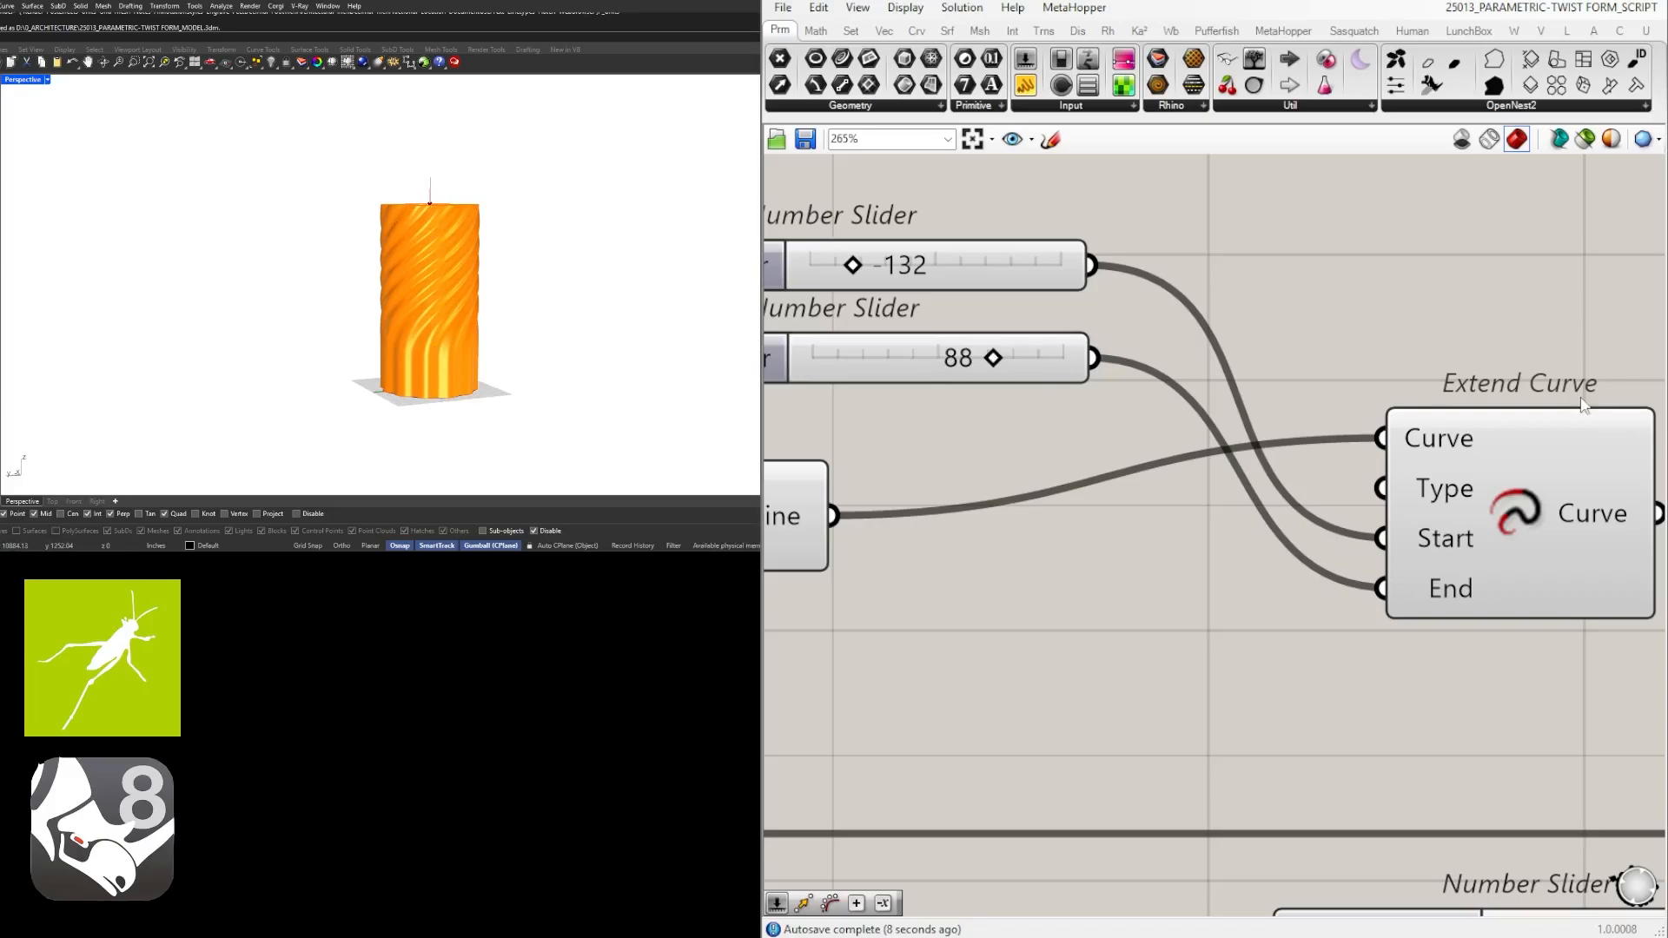
# Test a Start extension of 123 together with an End extension of -138.
pyautogui.moveTo(856, 269); pyautogui.dragTo(1007, 265)
pyautogui.moveTo(994, 357); pyautogui.dragTo(852, 356)
pyautogui.scroll(-4, 1459, 385)
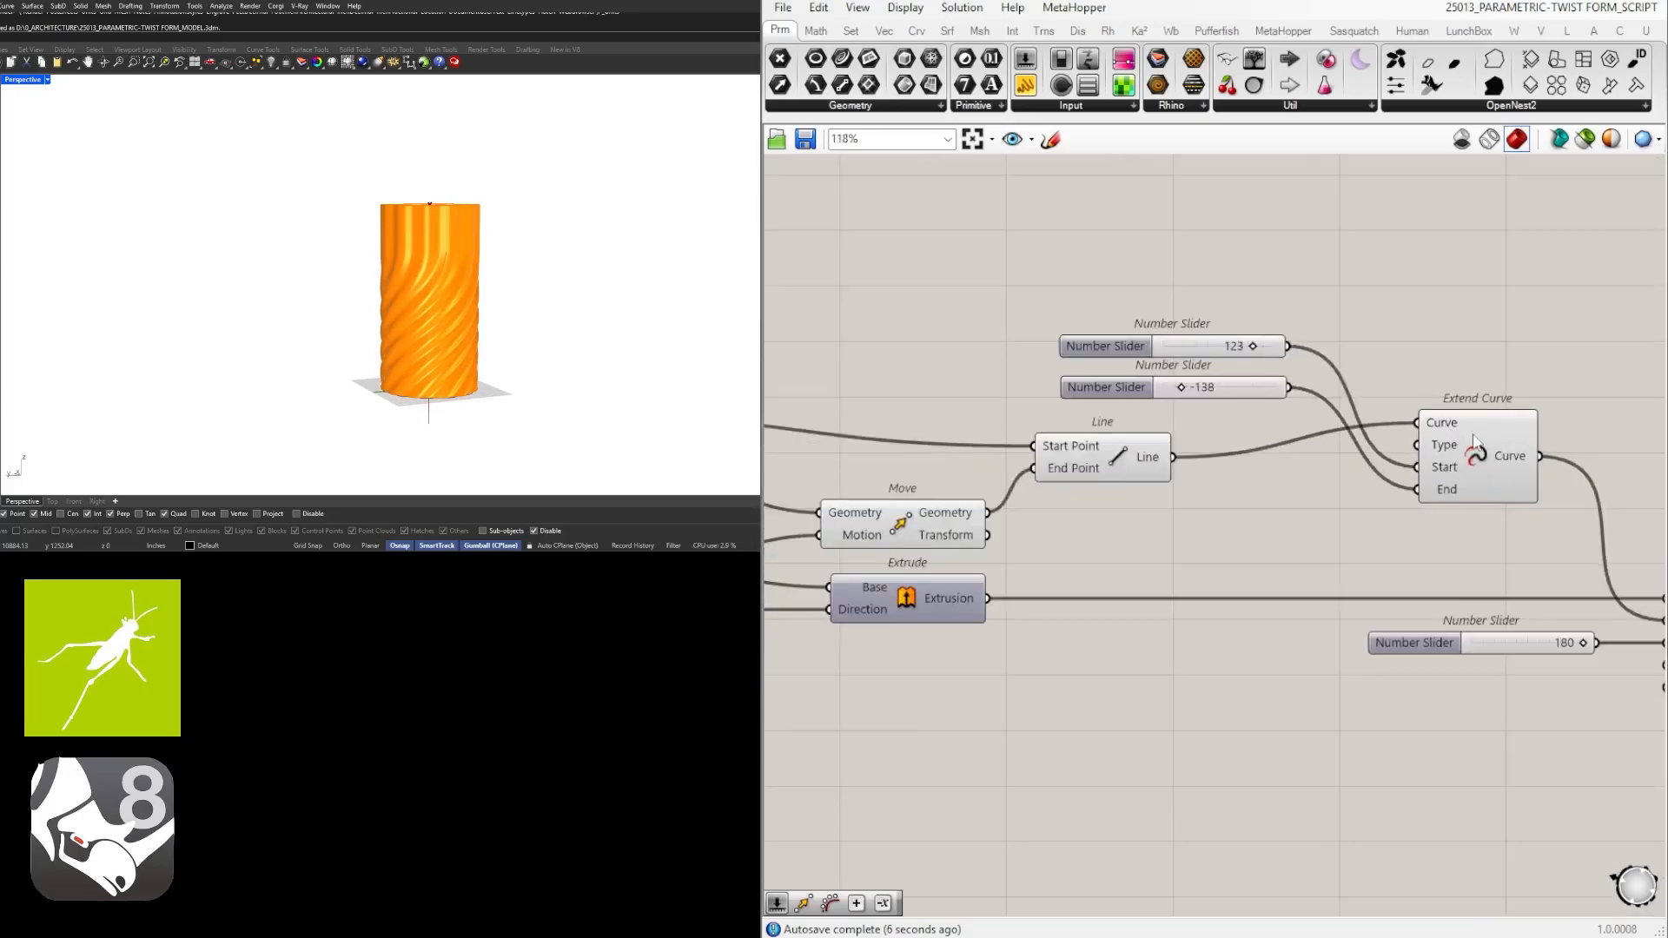
pyautogui.click(1197, 520)
pyautogui.moveTo(1198, 520); pyautogui.dragTo(1202, 510)
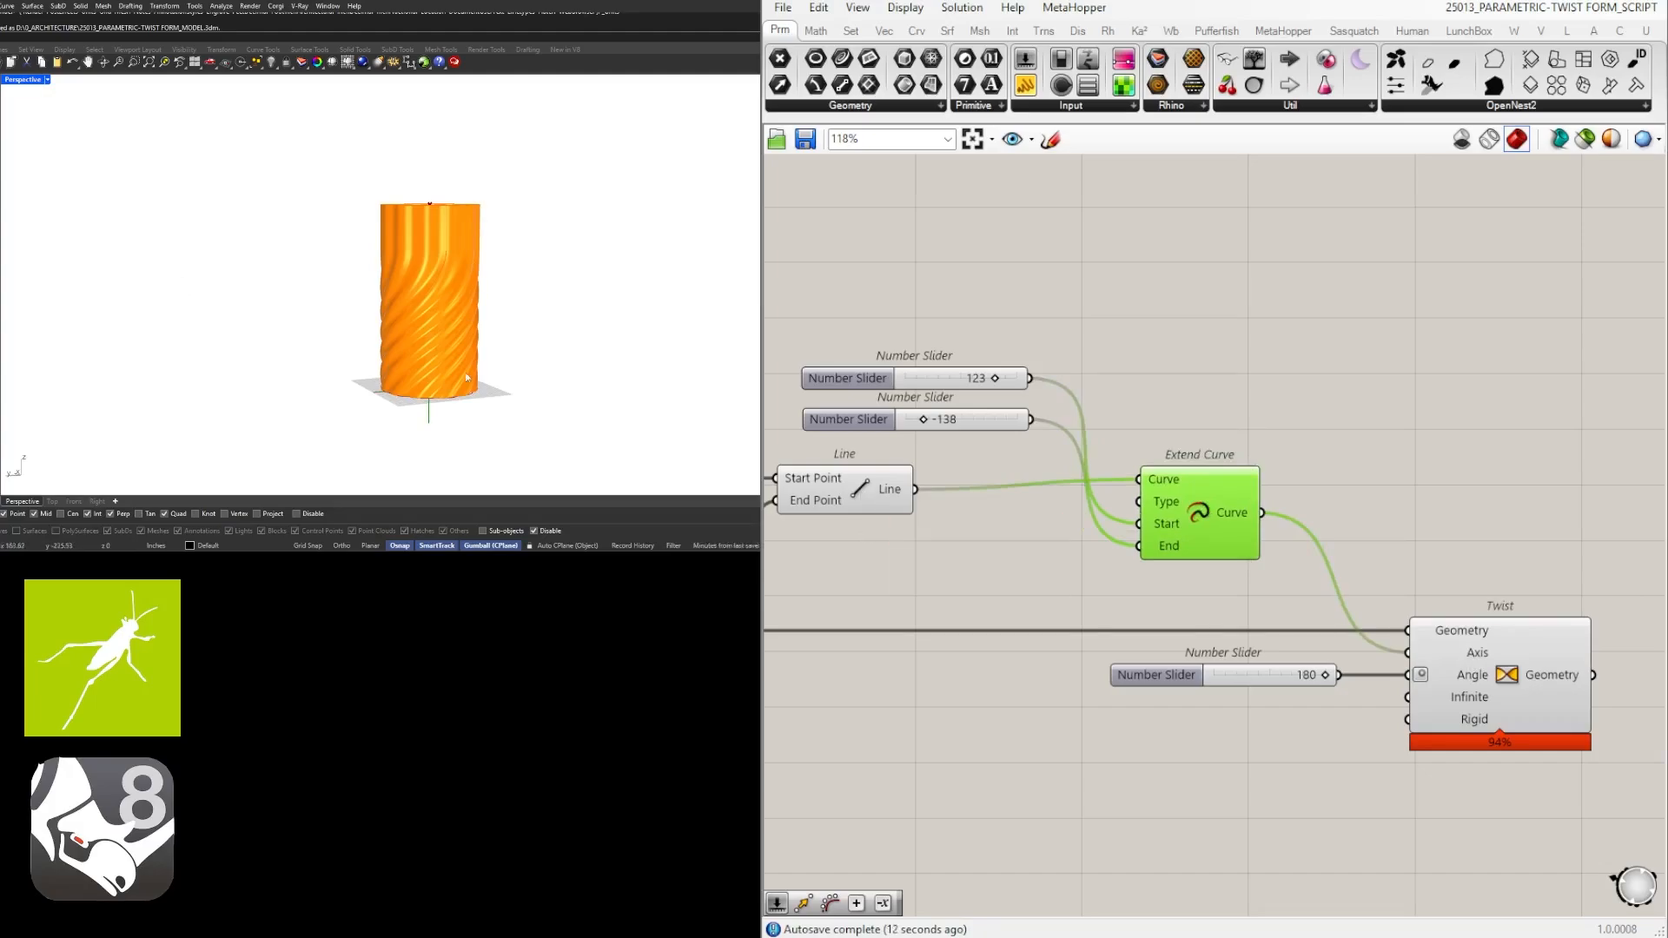
# Test a Start extension of 174 with an End extension of 153, then a Start extension of -82.
pyautogui.scroll(4, 994, 373)
pyautogui.click(994, 378)
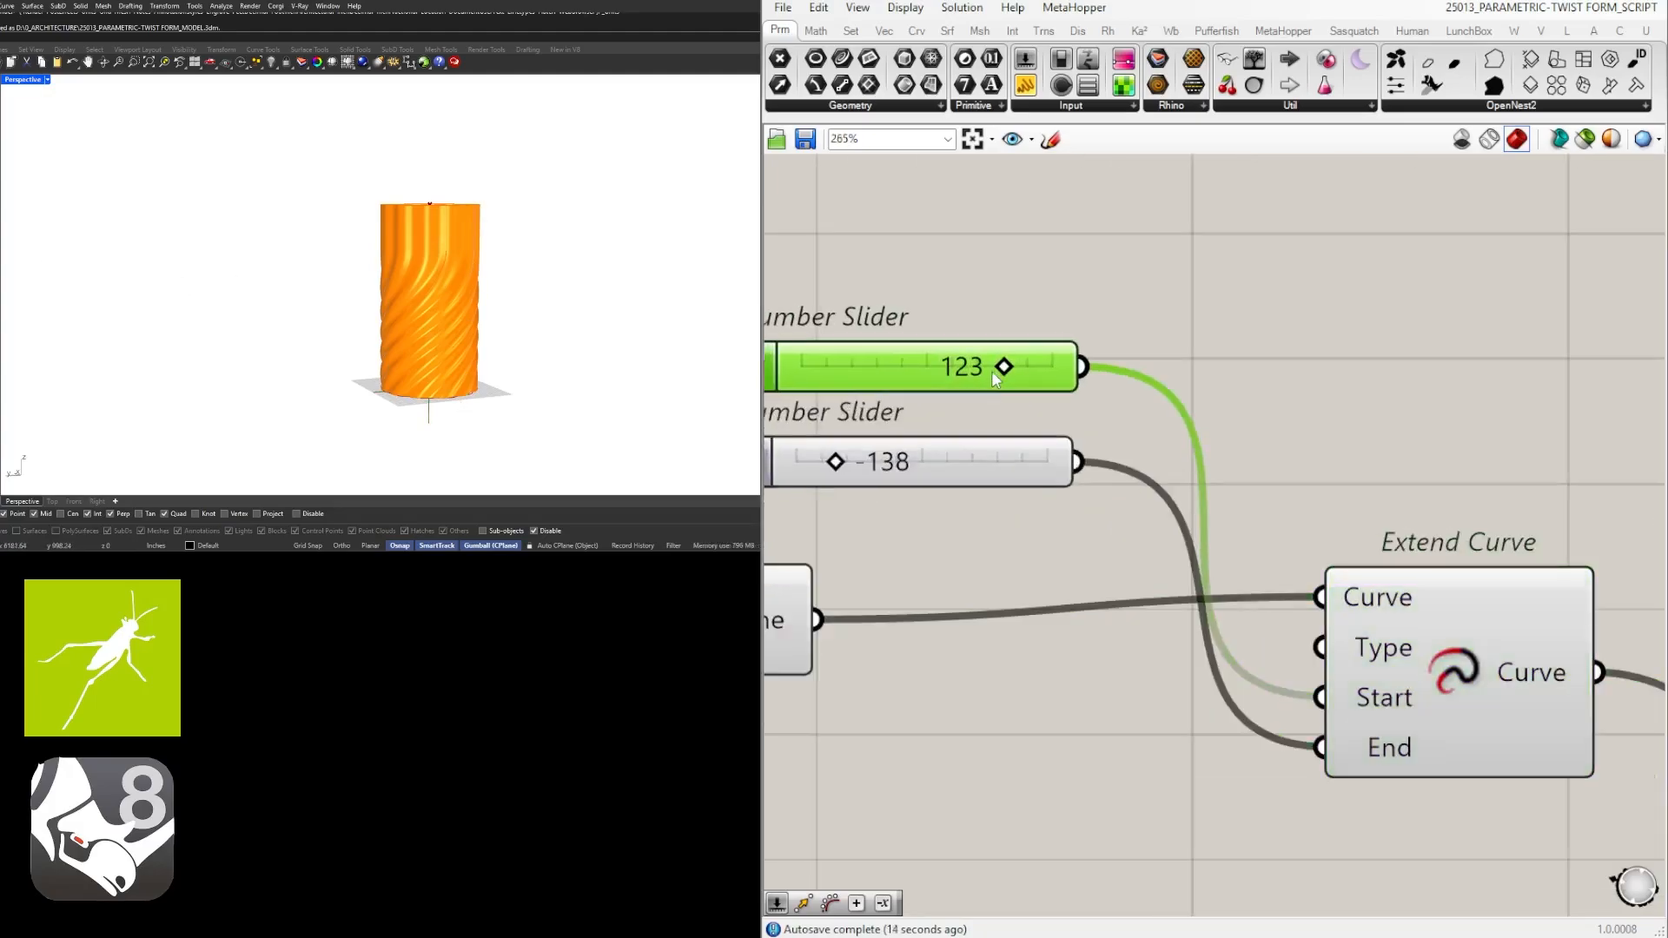
pyautogui.moveTo(1045, 373)
pyautogui.mouseDown()
pyautogui.moveTo(1013, 382)
pyautogui.moveTo(1071, 382)
pyautogui.moveTo(1021, 382)
pyautogui.mouseUp()
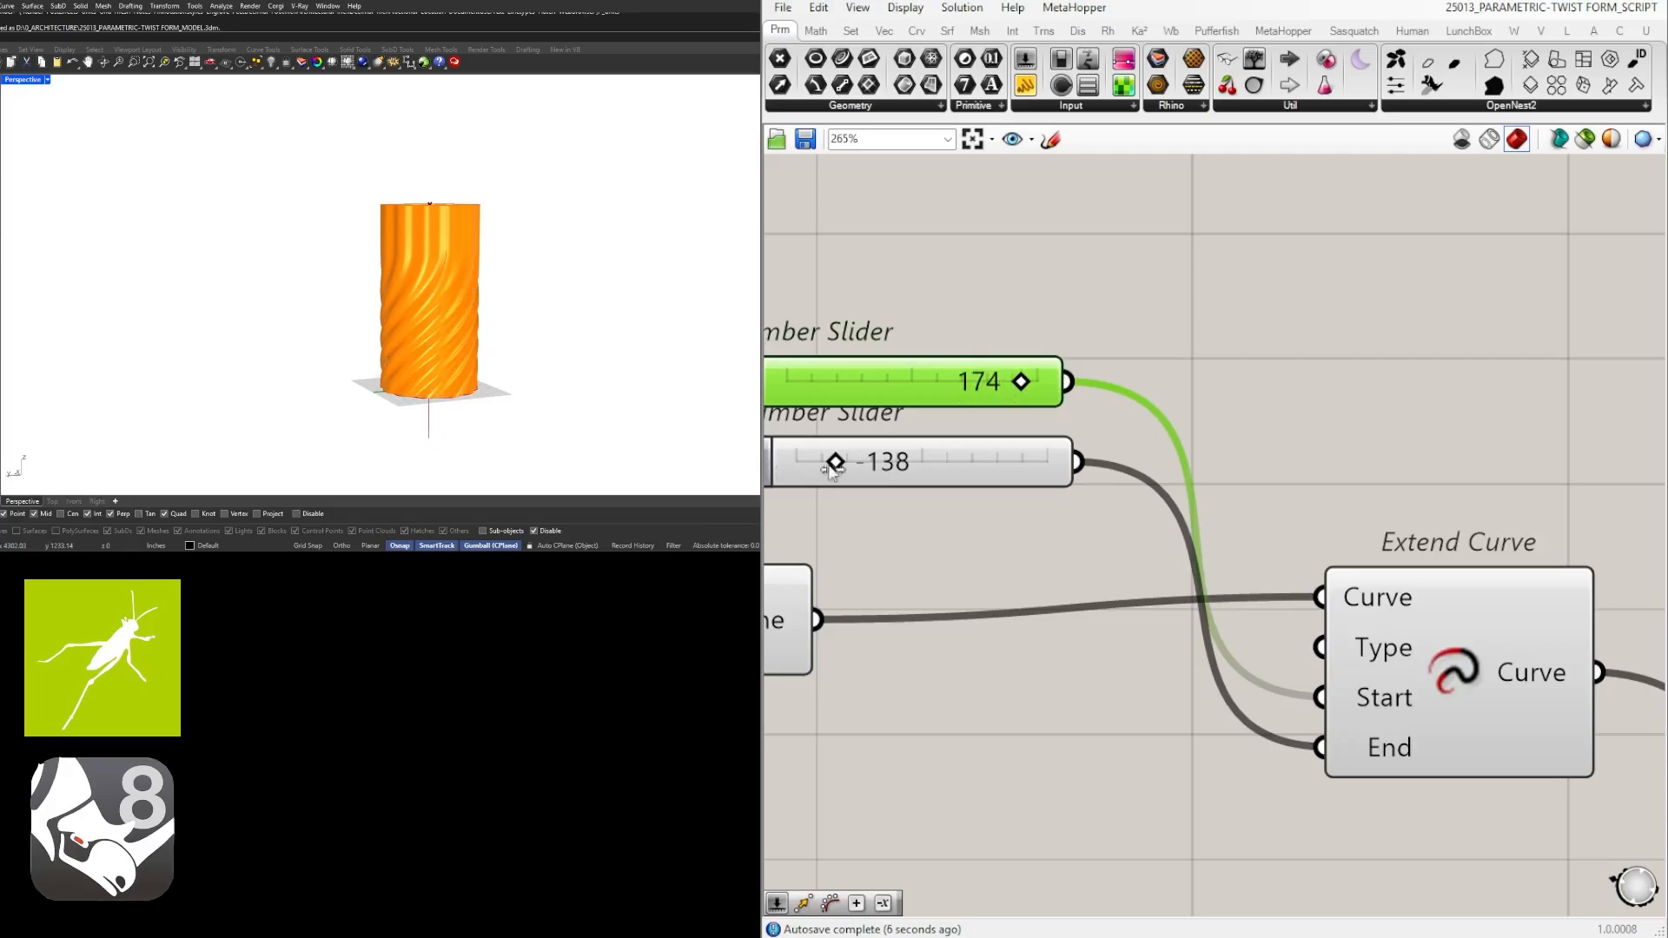
pyautogui.moveTo(832, 468); pyautogui.dragTo(1018, 462)
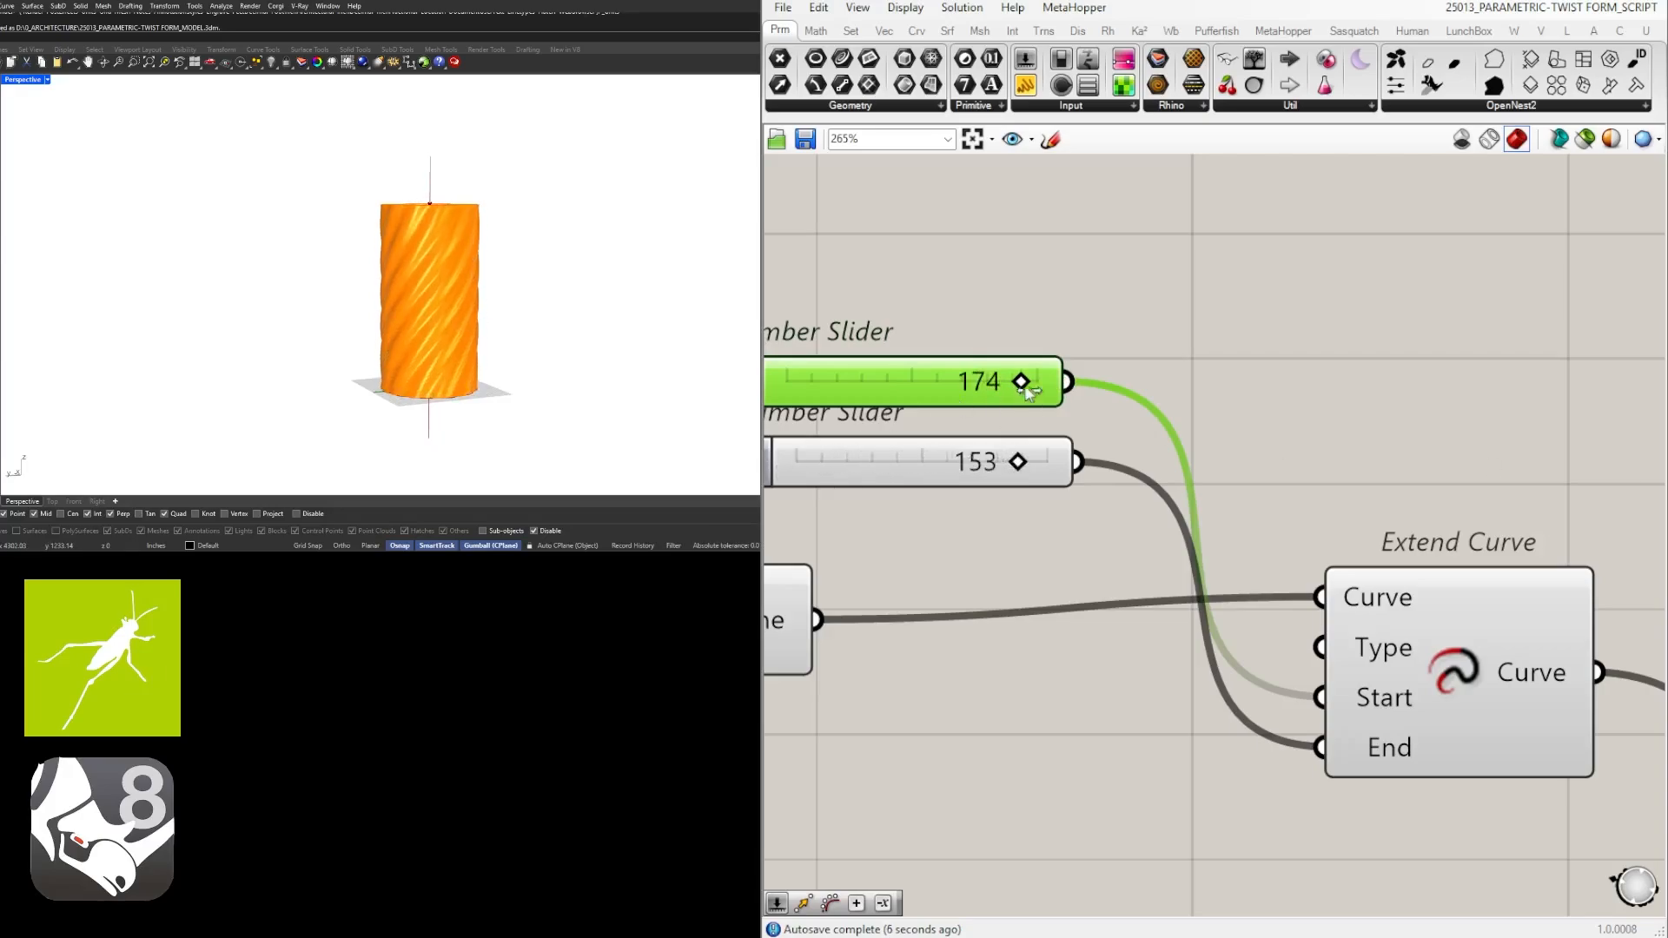
pyautogui.moveTo(1021, 383); pyautogui.dragTo(860, 381)
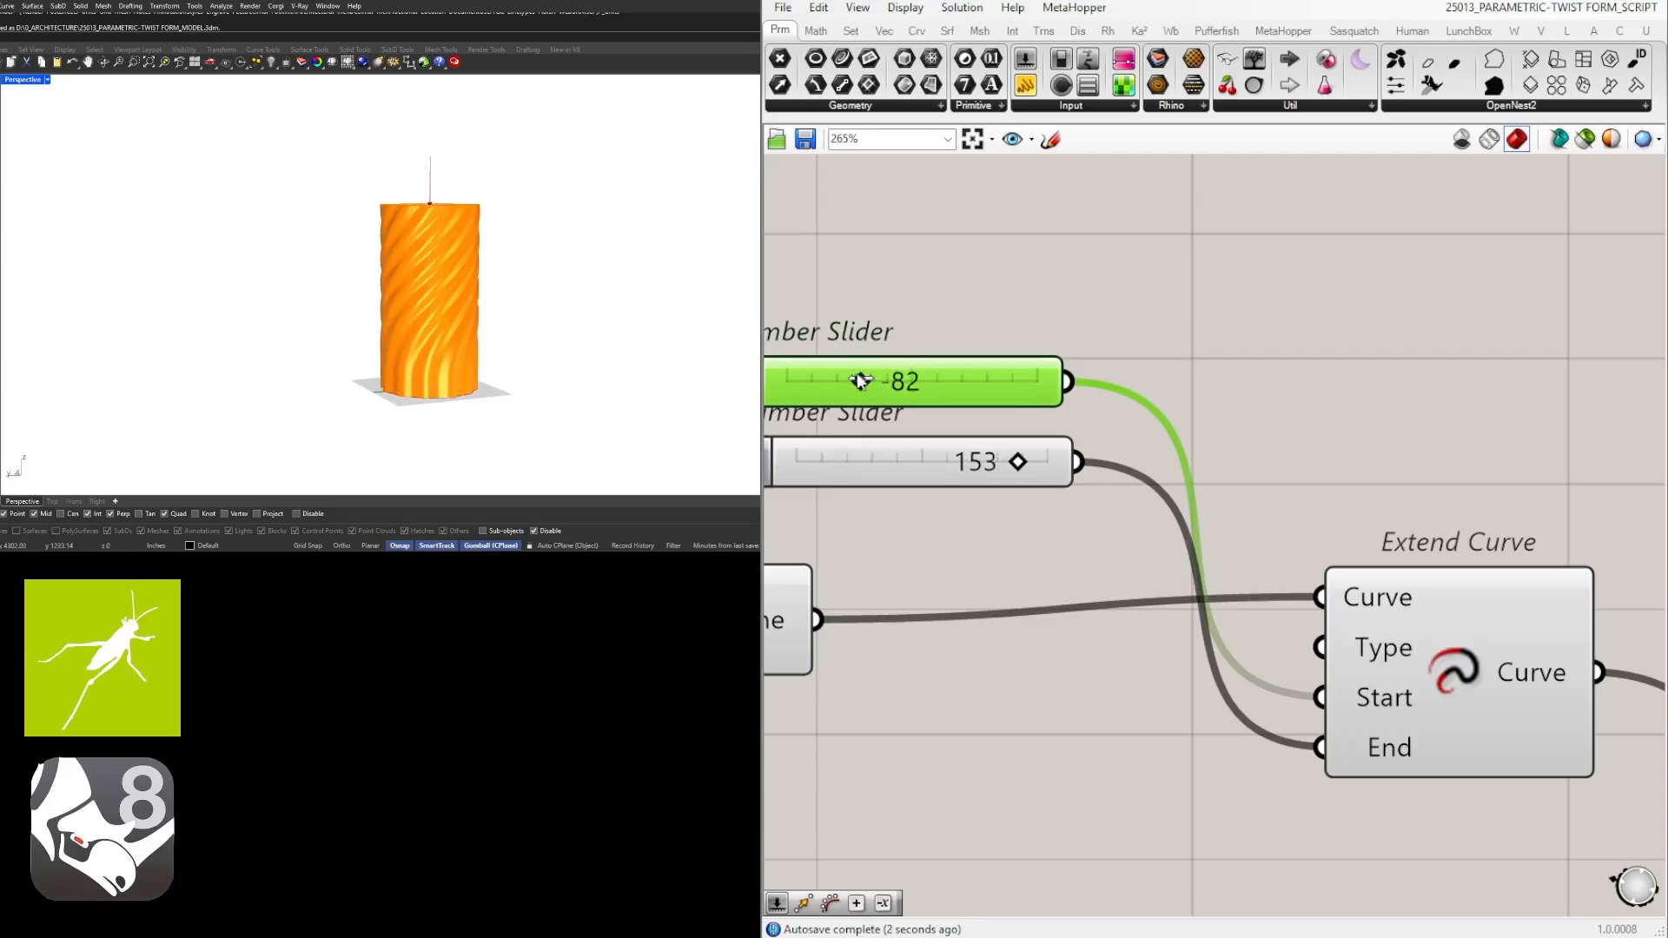
# Shift Twist, its angle slider, Colour Swatch and Custom Preview together farther away from Extend Curve.
pyautogui.scroll(-2, 1303, 434)
pyautogui.moveTo(1477, 545); pyautogui.dragTo(1074, 416, button='right')
pyautogui.scroll(-3, 1075, 415)
pyautogui.click(1046, 461)
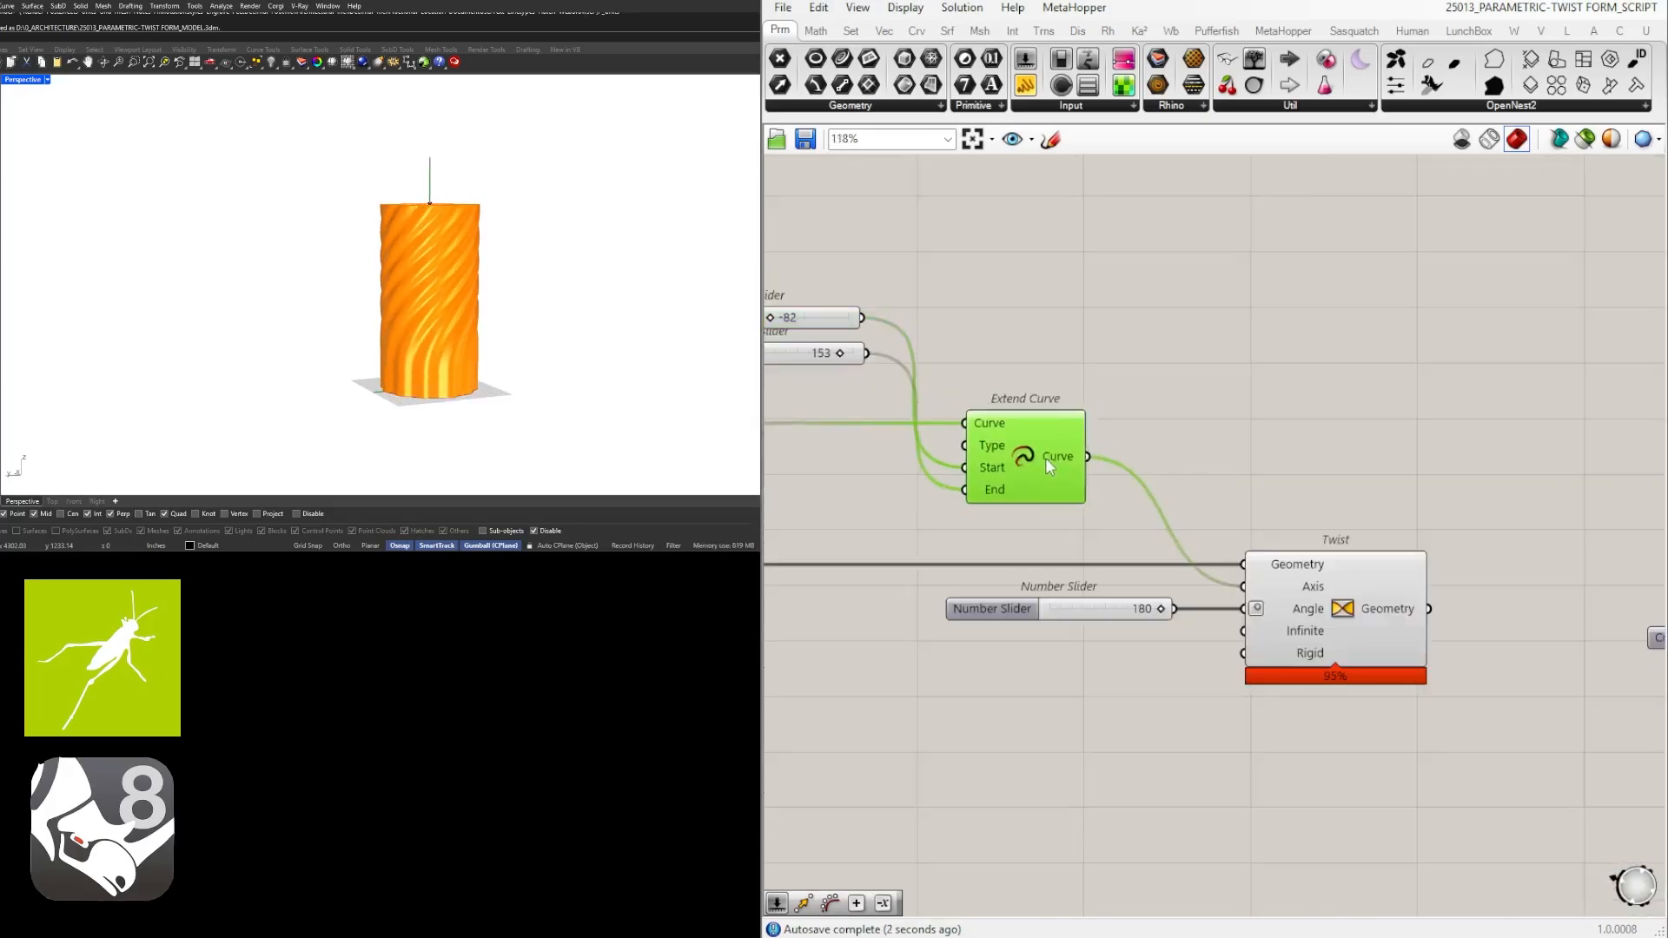
pyautogui.moveTo(1049, 467); pyautogui.dragTo(1046, 467)
pyautogui.moveTo(1175, 431); pyautogui.dragTo(1337, 390, button='right')
pyautogui.scroll(-3, 1337, 390)
pyautogui.moveTo(1655, 626); pyautogui.dragTo(1309, 582, button='right')
pyautogui.moveTo(1561, 640); pyautogui.dragTo(950, 415)
pyautogui.moveTo(1122, 469); pyautogui.dragTo(1310, 471)
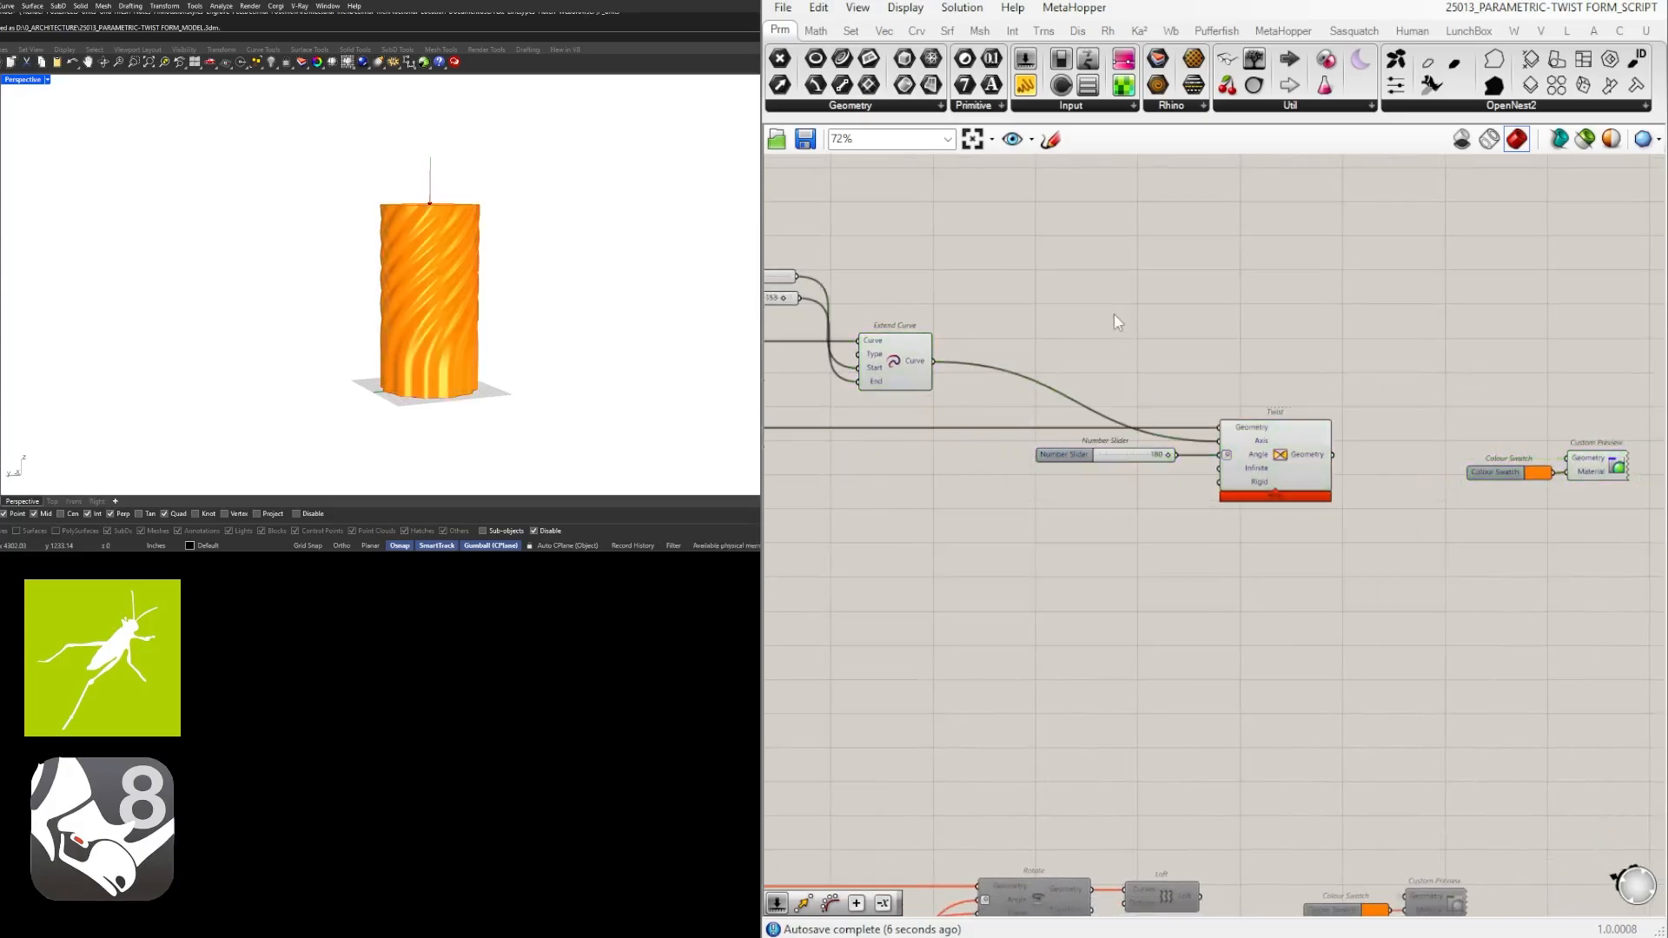
# Add a Move component after Extend Curve and connect the extended curve to its Geometry input.
pyautogui.doubleClick(1136, 313)
pyautogui.write('MOVE')
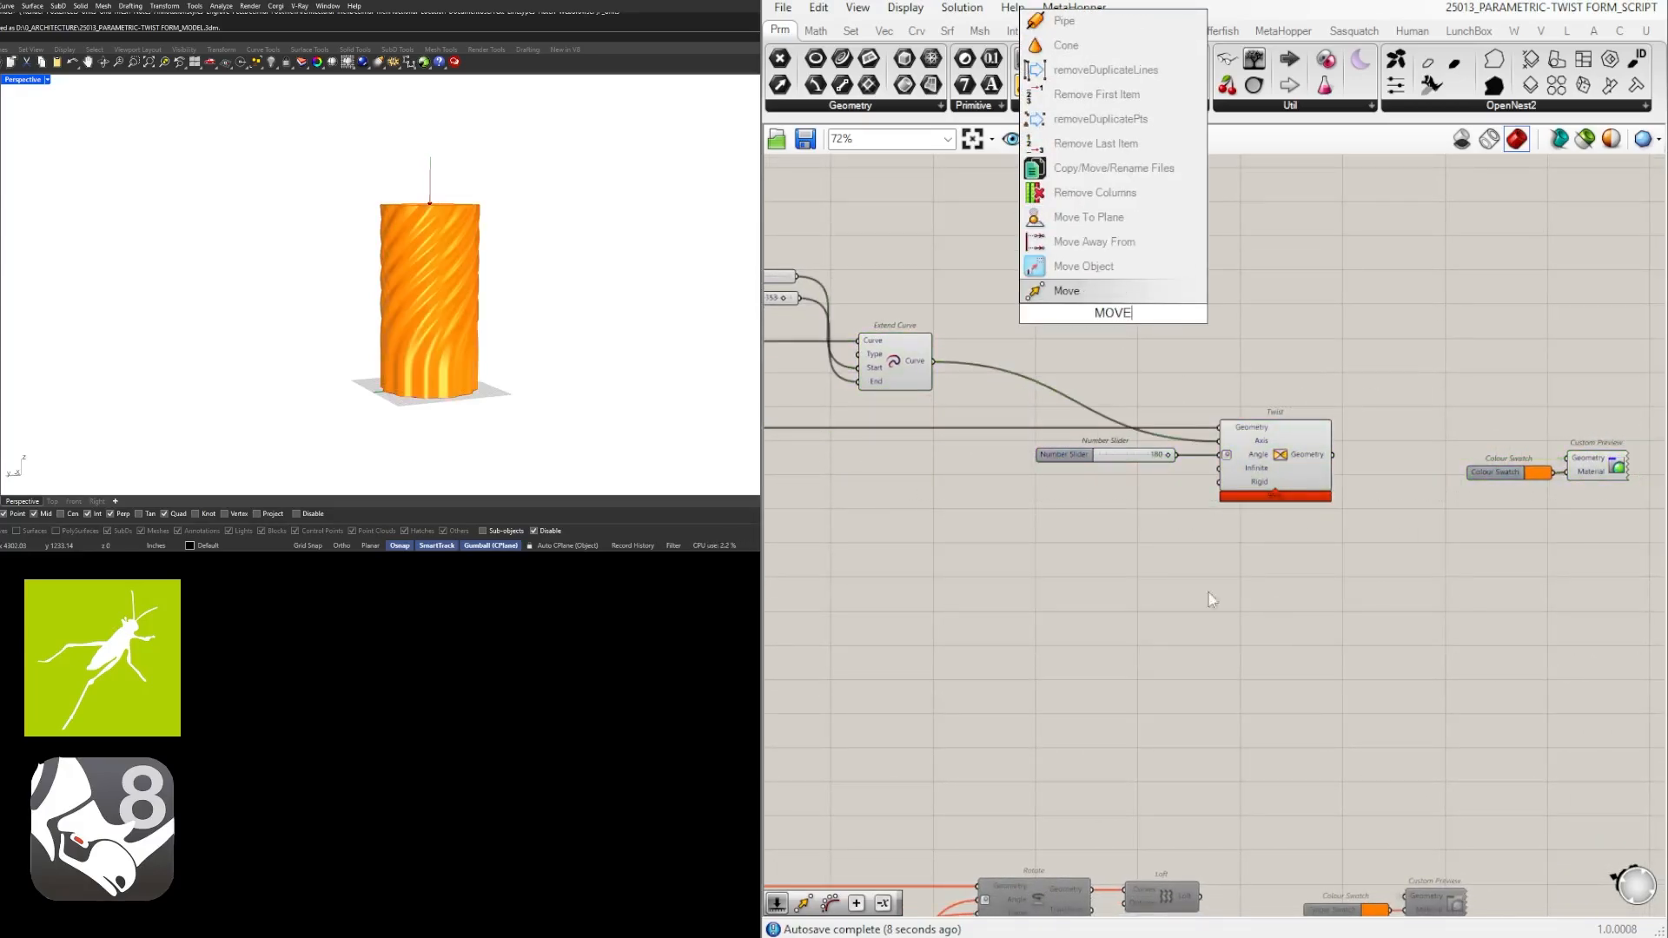
pyautogui.press('Return')
pyautogui.moveTo(933, 360); pyautogui.dragTo(1130, 320)
pyautogui.moveTo(1130, 320); pyautogui.dragTo(1282, 397, button='right')
# Add a Unit Z component above Extend Curve and connect its Unit vector output to Move's Motion input.
pyautogui.doubleClick(1118, 352)
pyautogui.click(968, 664)
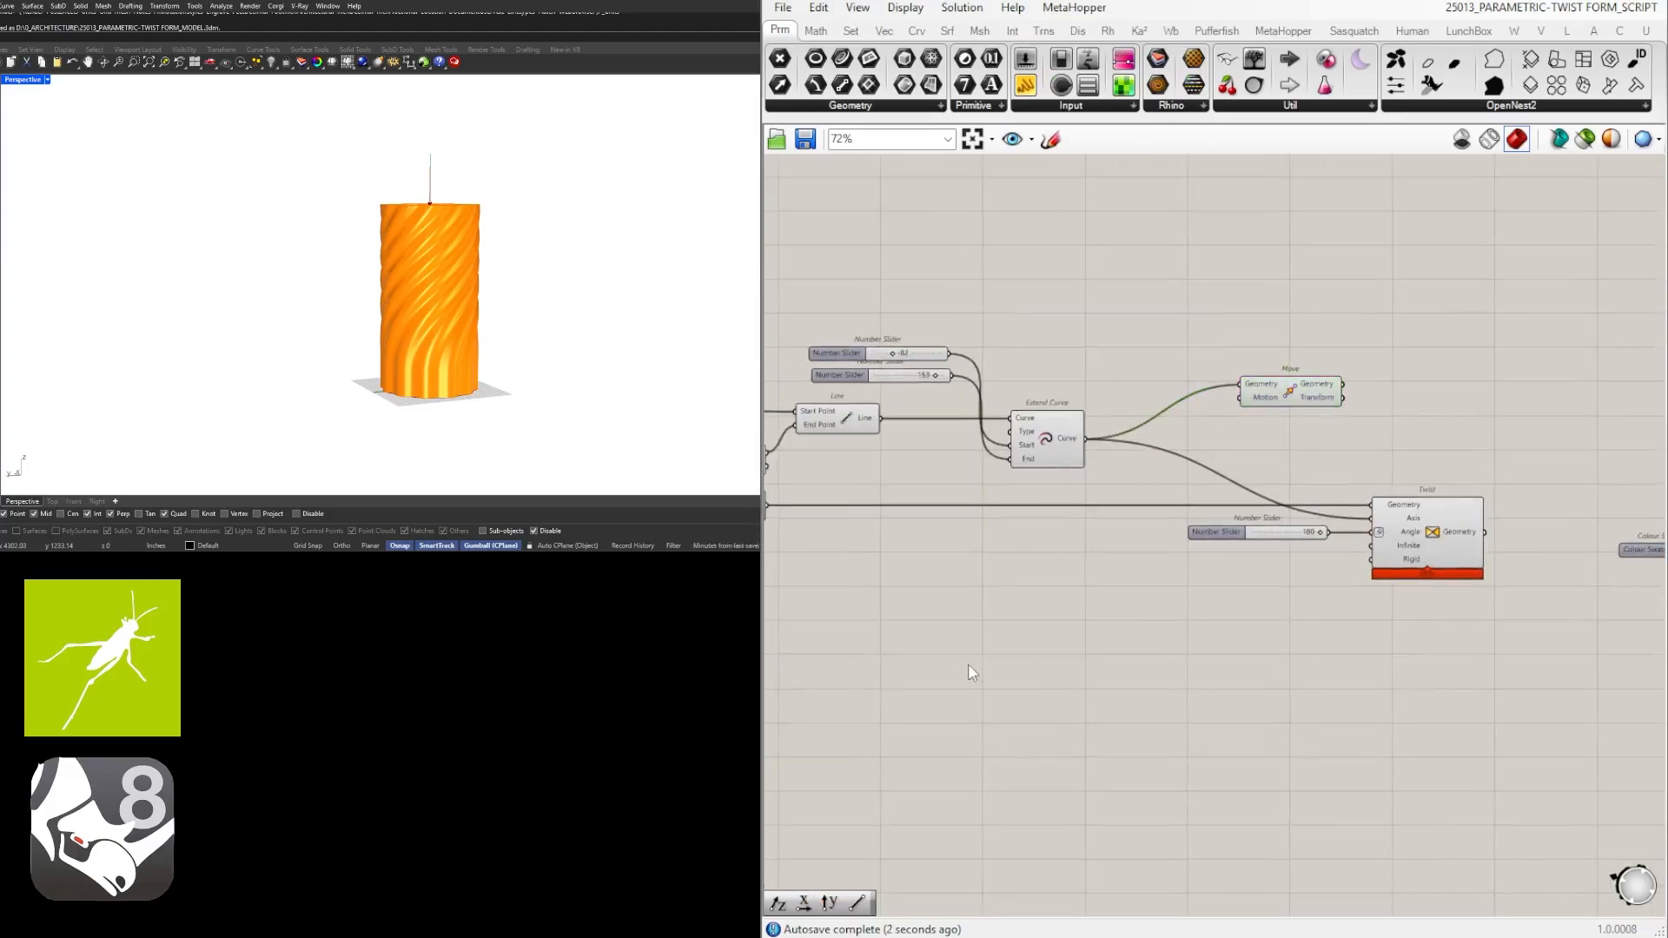
pyautogui.moveTo(968, 664); pyautogui.dragTo(1425, 641, button='right')
pyautogui.moveTo(1096, 602); pyautogui.dragTo(1291, 602, button='right')
pyautogui.moveTo(1140, 550); pyautogui.dragTo(999, 488)
pyautogui.moveTo(1304, 547); pyautogui.dragTo(965, 548, button='right')
pyautogui.scroll(-2, 1025, 537)
pyautogui.scroll(3, 1367, 429)
pyautogui.doubleClick(1310, 374)
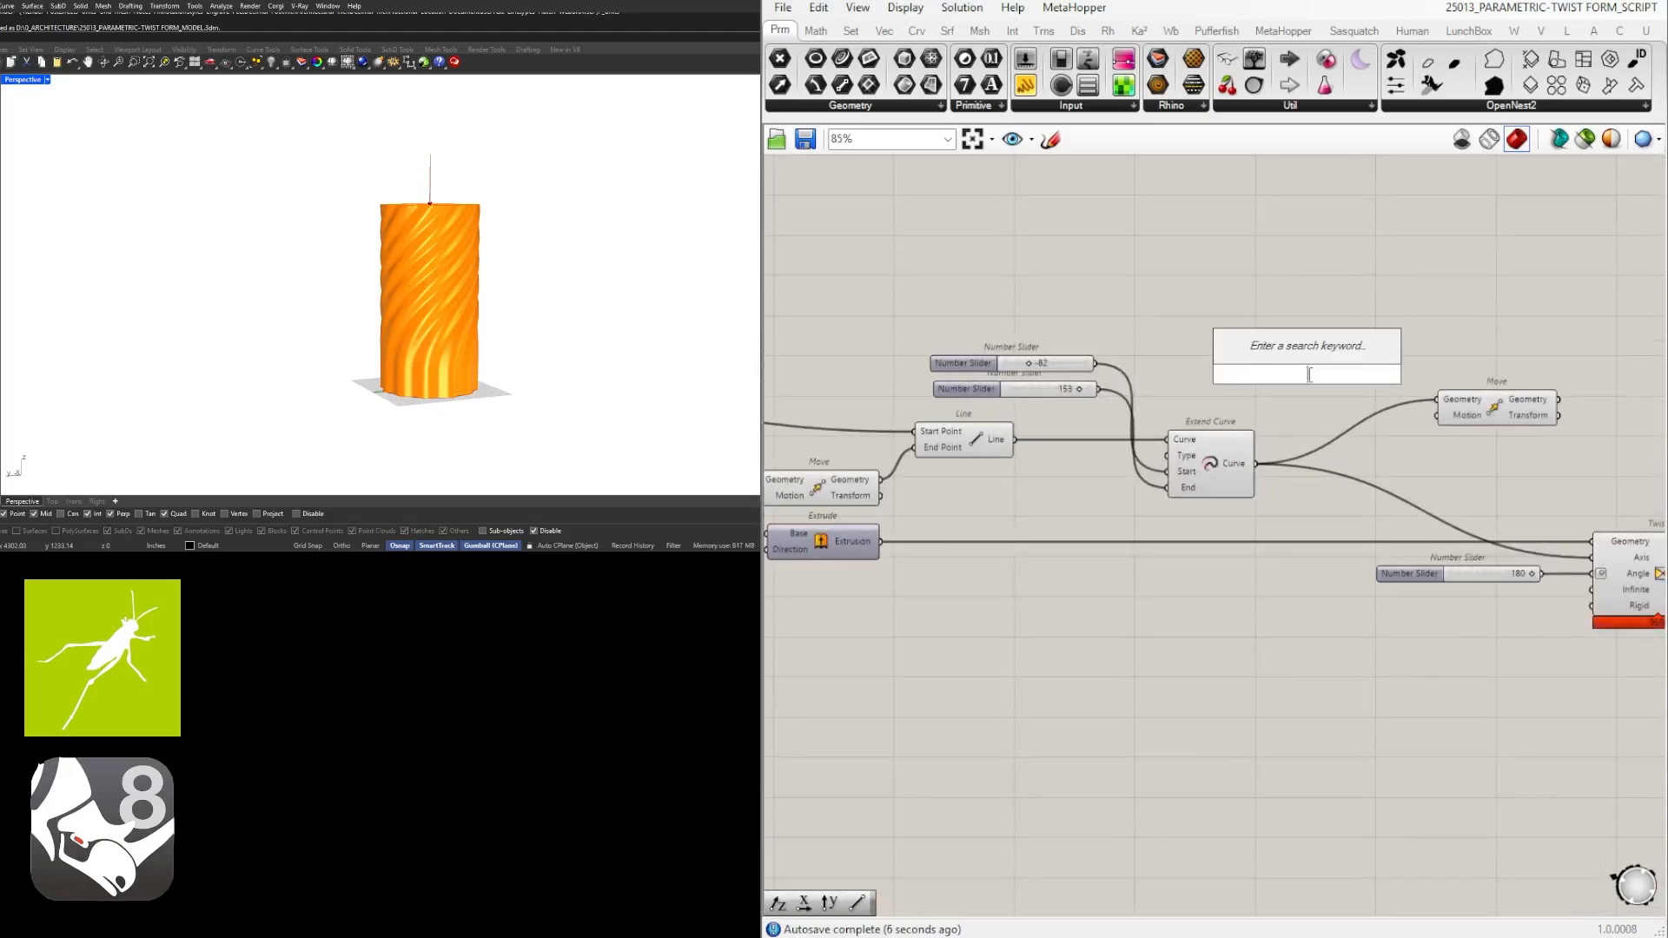
pyautogui.write('z')
pyautogui.click(1330, 352)
pyautogui.moveTo(977, 560); pyautogui.dragTo(1013, 544, button='right')
pyautogui.moveTo(1419, 426); pyautogui.dragTo(1144, 459, button='right')
pyautogui.moveTo(1397, 462); pyautogui.dragTo(1428, 472)
pyautogui.moveTo(1153, 417)
pyautogui.mouseDown()
pyautogui.moveTo(1277, 501)
pyautogui.moveTo(1285, 485)
pyautogui.moveTo(1150, 422)
pyautogui.moveTo(1165, 424)
pyautogui.mouseUp()
# Copy an extension slider, connect the copy to Unit Z's Factor input and set it to -102.
pyautogui.moveTo(1115, 430); pyautogui.dragTo(1366, 444, button='right')
pyautogui.click(1207, 426)
pyautogui.keyDown('alt'); pyautogui.moveTo(840, 418); pyautogui.dragTo(1047, 369); pyautogui.keyUp('alt')
pyautogui.moveTo(1243, 367); pyautogui.dragTo(1322, 367)
pyautogui.moveTo(1343, 408); pyautogui.dragTo(1145, 410, button='right')
pyautogui.click(1348, 501)
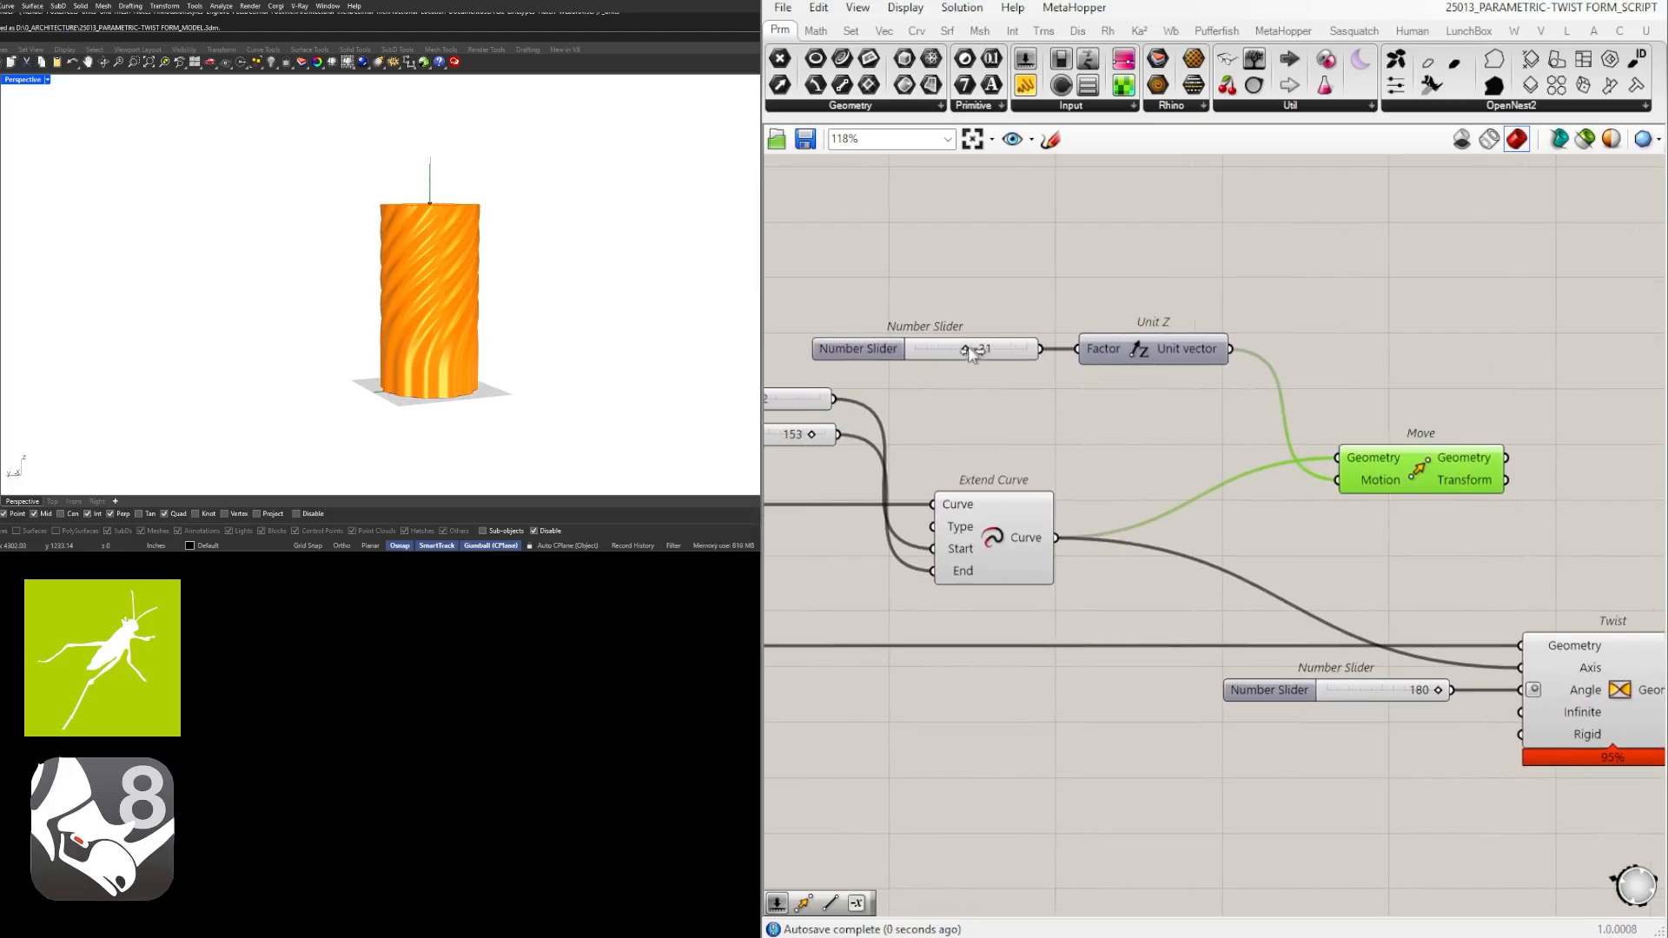
# Turn off the preview of the Extend Curve component.
pyautogui.click(1094, 419)
pyautogui.scroll(-3, 1136, 432)
pyautogui.moveTo(1151, 547); pyautogui.dragTo(1057, 470)
pyautogui.middleClick(1058, 469)
pyautogui.click(1112, 417)
pyautogui.click(1120, 413)
# Shift Twist, its angle slider, Colour Swatch and Custom Preview together farther away from Move.
pyautogui.moveTo(1473, 435); pyautogui.dragTo(1182, 392, button='right')
pyautogui.scroll(-2, 1269, 532)
pyautogui.moveTo(1547, 684); pyautogui.dragTo(1040, 506)
pyautogui.scroll(3, 1178, 545)
pyautogui.moveTo(1178, 543); pyautogui.dragTo(1258, 543)
# Connect Move's Geometry output to Twist's Axis input, and reposition Move, Unit Z and its slider closer to Twist.
pyautogui.click(1166, 416)
pyautogui.moveTo(1087, 377); pyautogui.dragTo(1185, 529)
pyautogui.moveTo(1053, 415); pyautogui.dragTo(1286, 429, button='right')
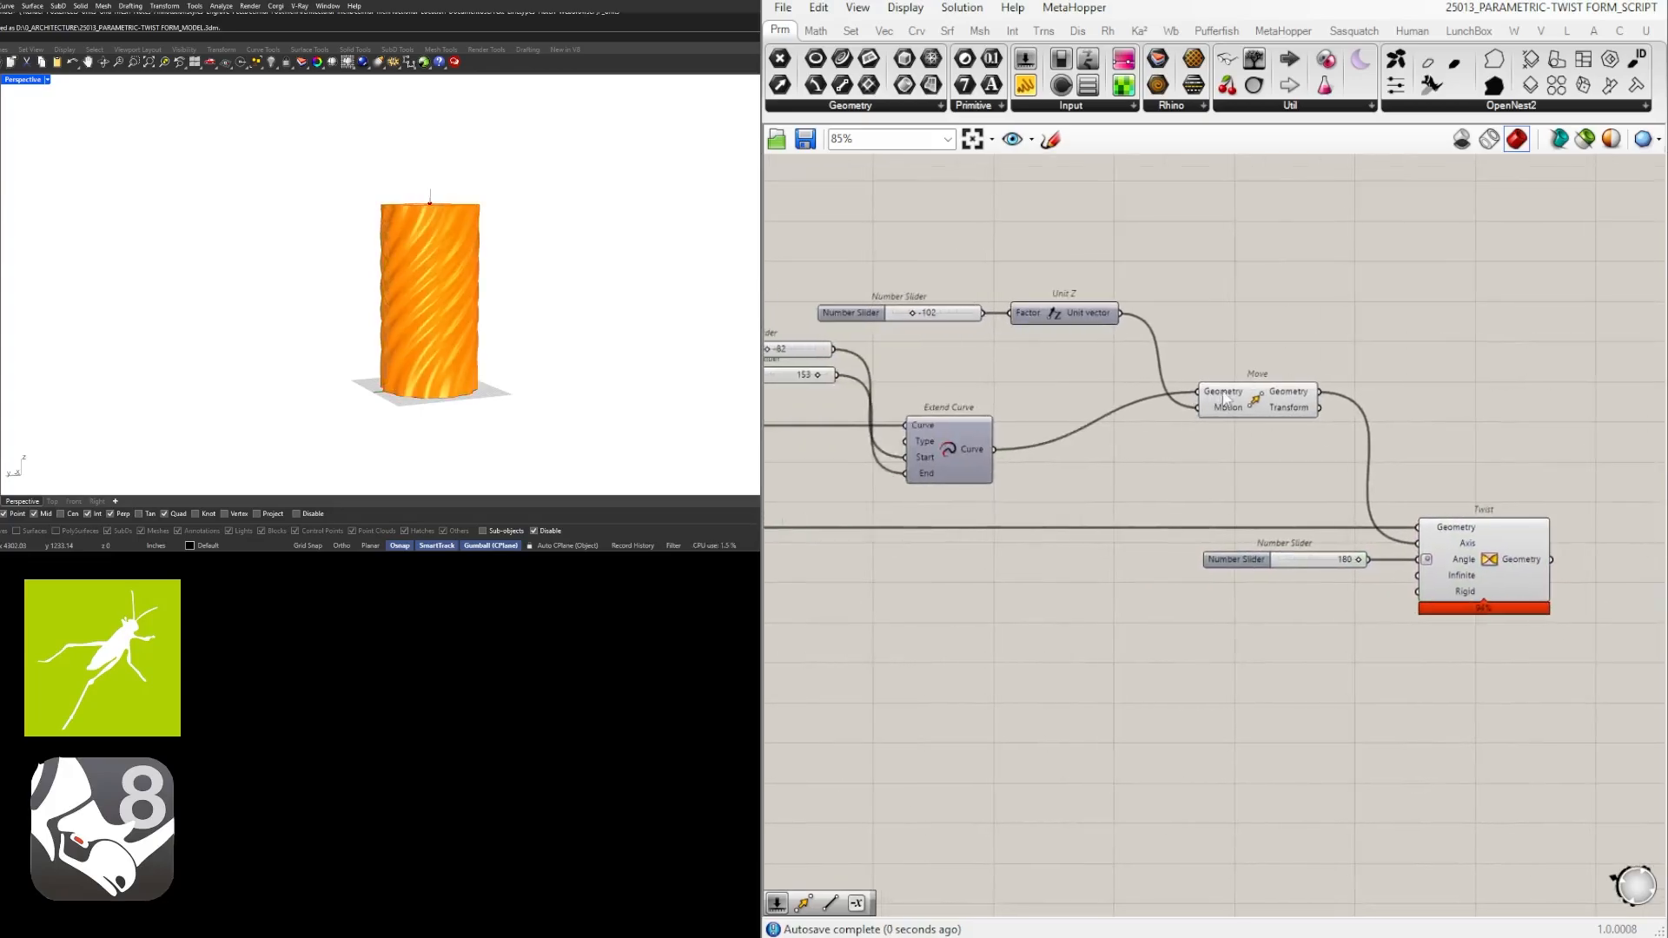
pyautogui.moveTo(1243, 395); pyautogui.dragTo(1296, 462)
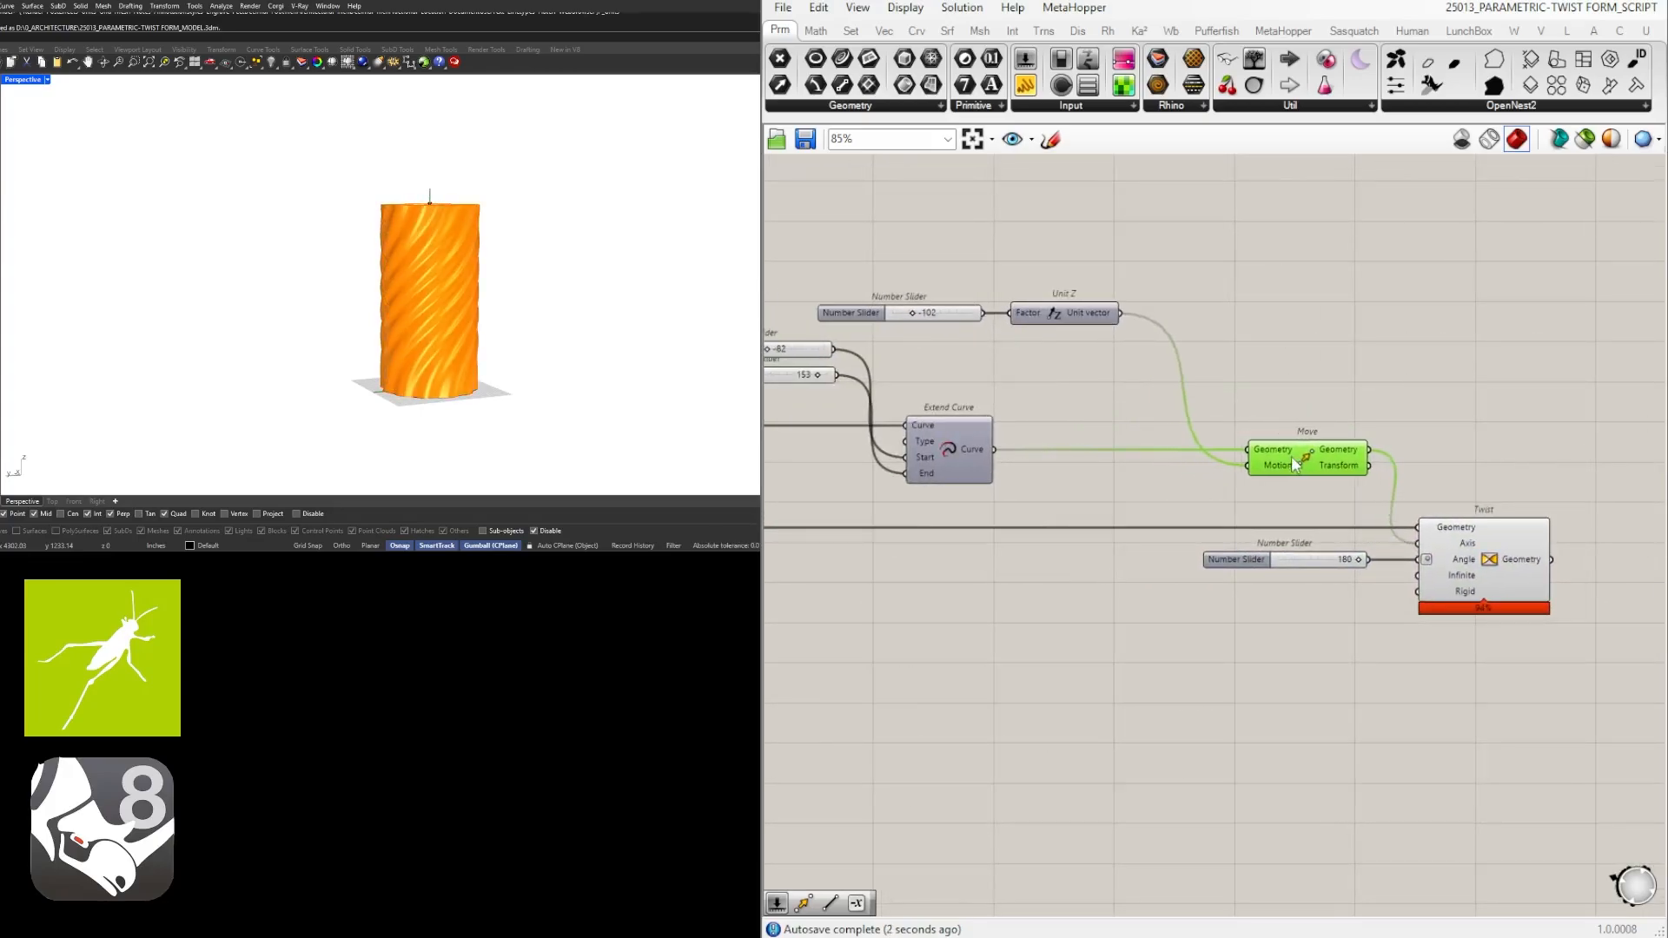
pyautogui.moveTo(1113, 364); pyautogui.dragTo(916, 296)
pyautogui.moveTo(1078, 322); pyautogui.dragTo(1157, 388)
pyautogui.click(1222, 384)
# Test a vertical axis offset of -92 on Unit Z's factor slider.
pyautogui.scroll(2, 1223, 383)
pyautogui.moveTo(909, 379); pyautogui.dragTo(1045, 388, button='right')
pyautogui.scroll(6, 1045, 387)
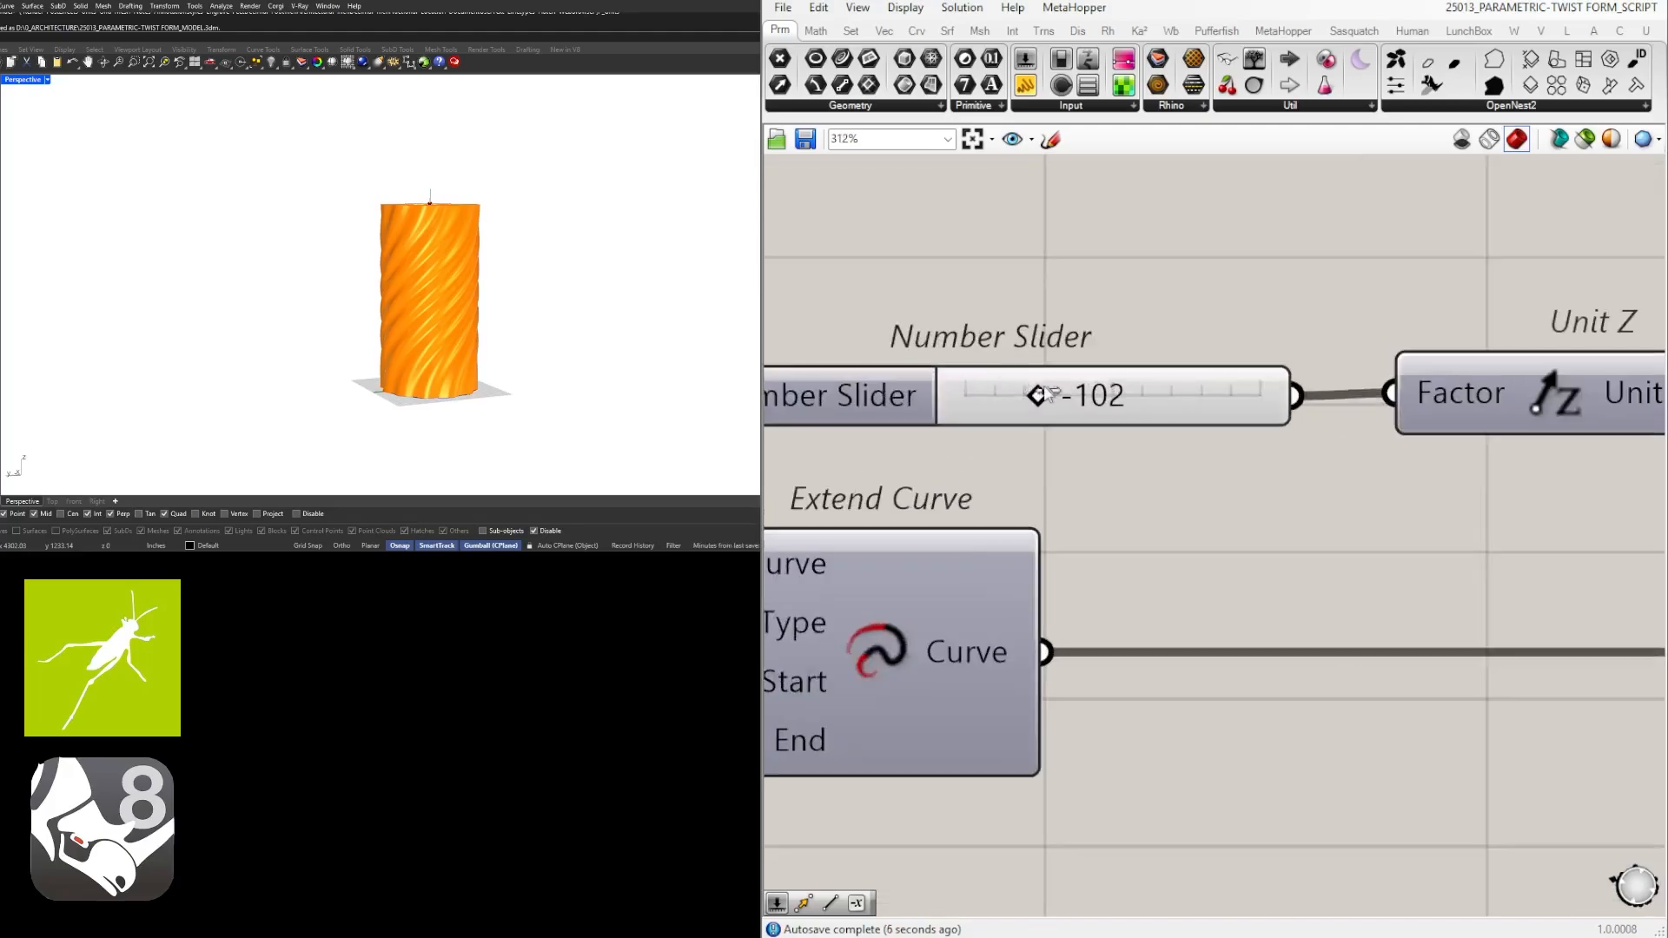
pyautogui.moveTo(1032, 401); pyautogui.dragTo(1077, 416)
pyautogui.scroll(-5, 1301, 513)
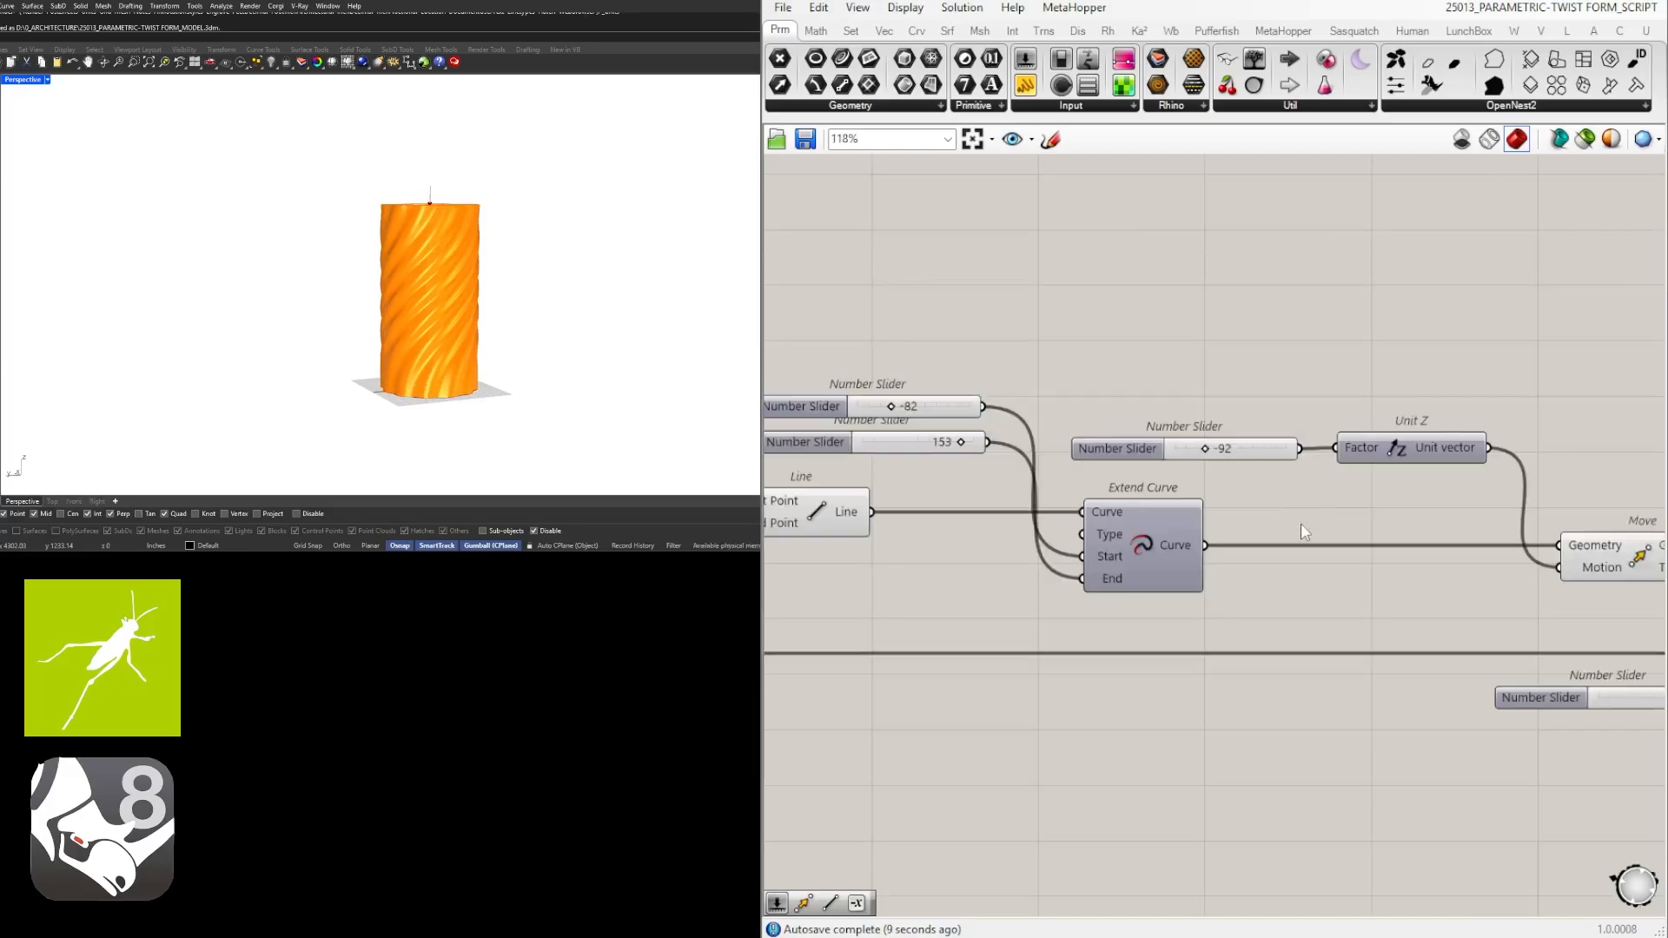
# Set Extend Curve's Start extension to -151 and its End extension to -140.
pyautogui.scroll(4, 956, 421)
pyautogui.moveTo(926, 434); pyautogui.dragTo(891, 434)
pyautogui.moveTo(1070, 499); pyautogui.dragTo(890, 515)
# Test a vertical axis offset of 199 on Unit Z's factor slider, then set it to about -10.
pyautogui.moveTo(1547, 504); pyautogui.dragTo(1350, 497, button='right')
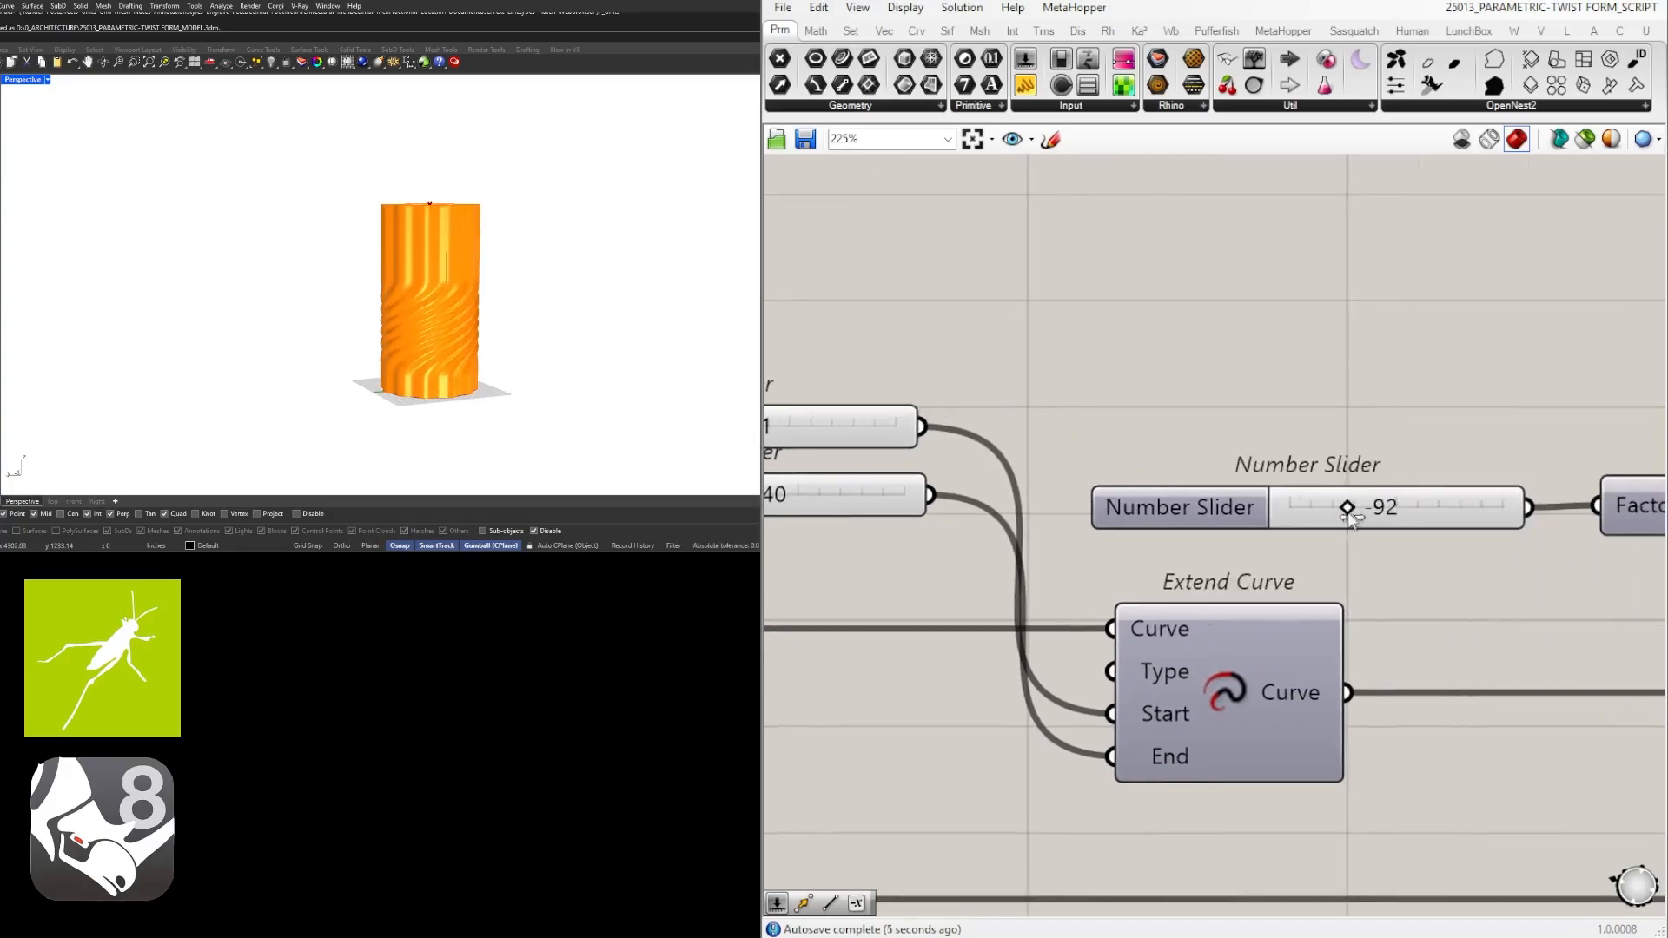
pyautogui.moveTo(1361, 514); pyautogui.dragTo(1581, 499)
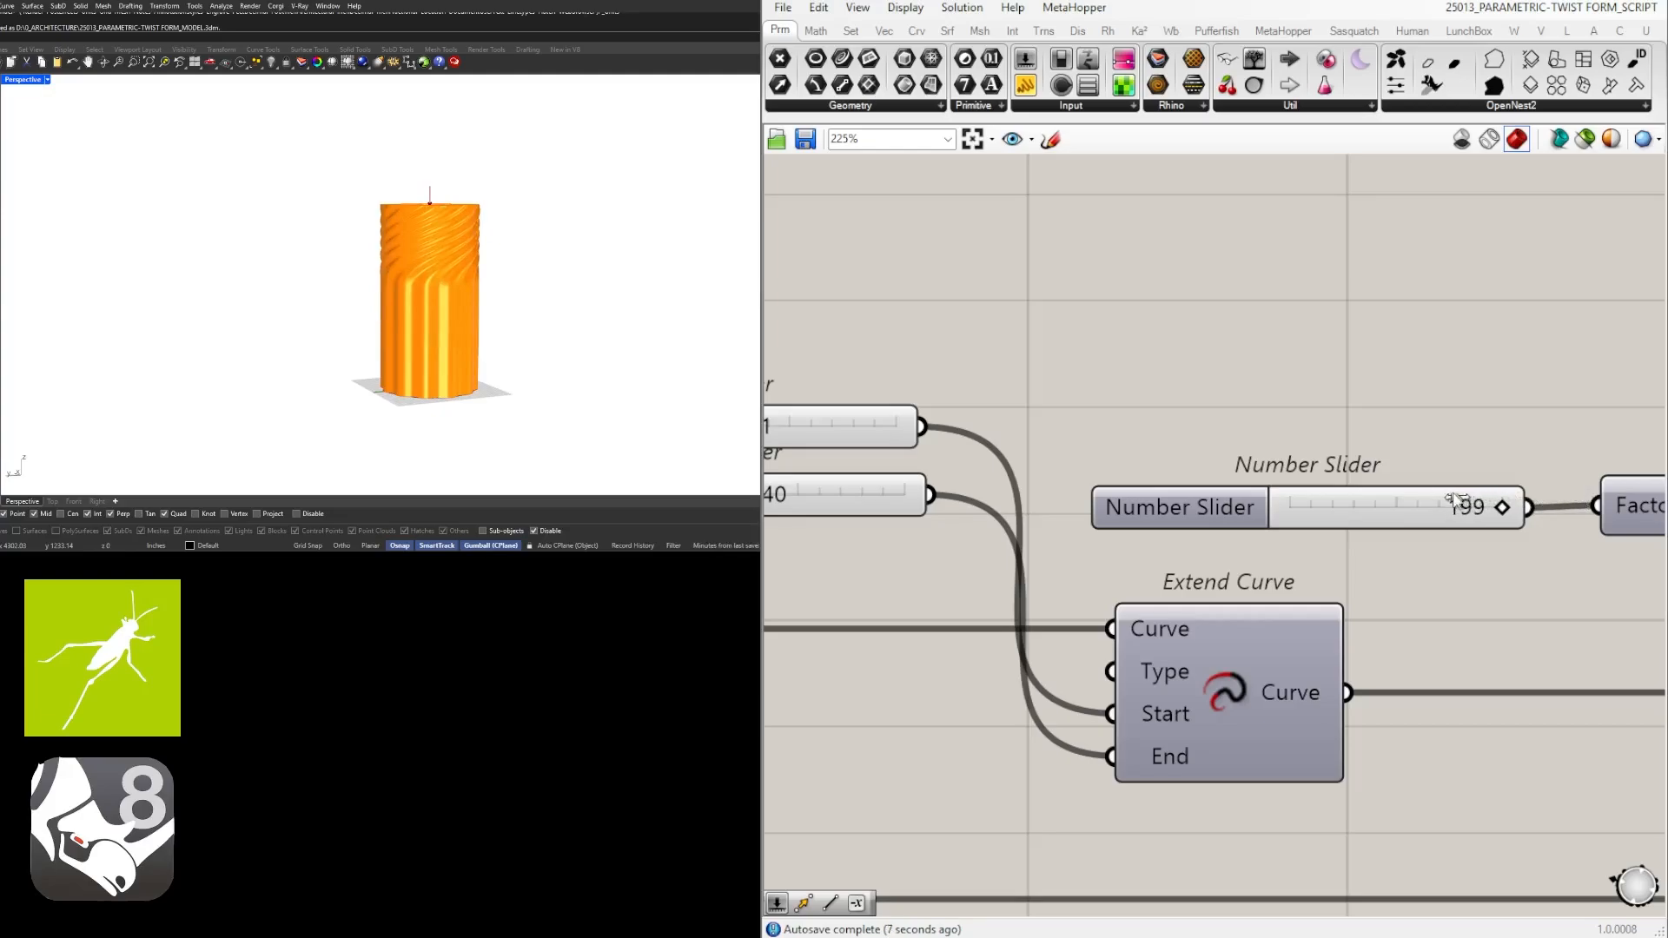
pyautogui.moveTo(1427, 506)
pyautogui.mouseDown()
pyautogui.moveTo(1380, 507)
pyautogui.moveTo(1398, 509)
pyautogui.mouseUp()
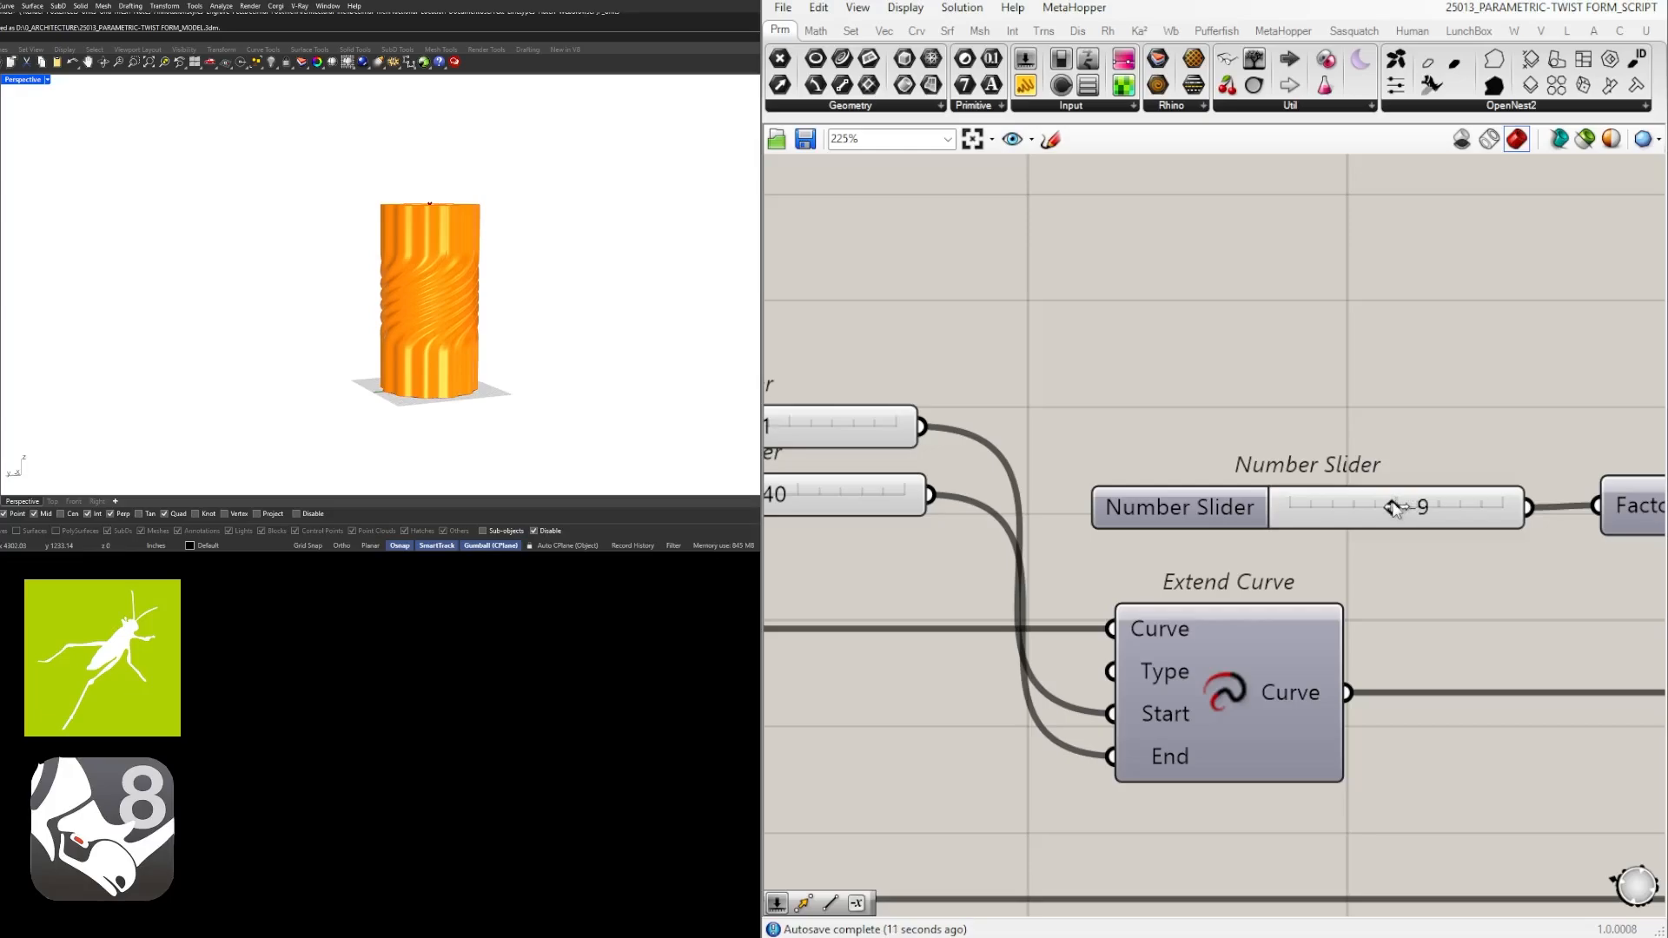
pyautogui.scroll(-5, 1321, 351)
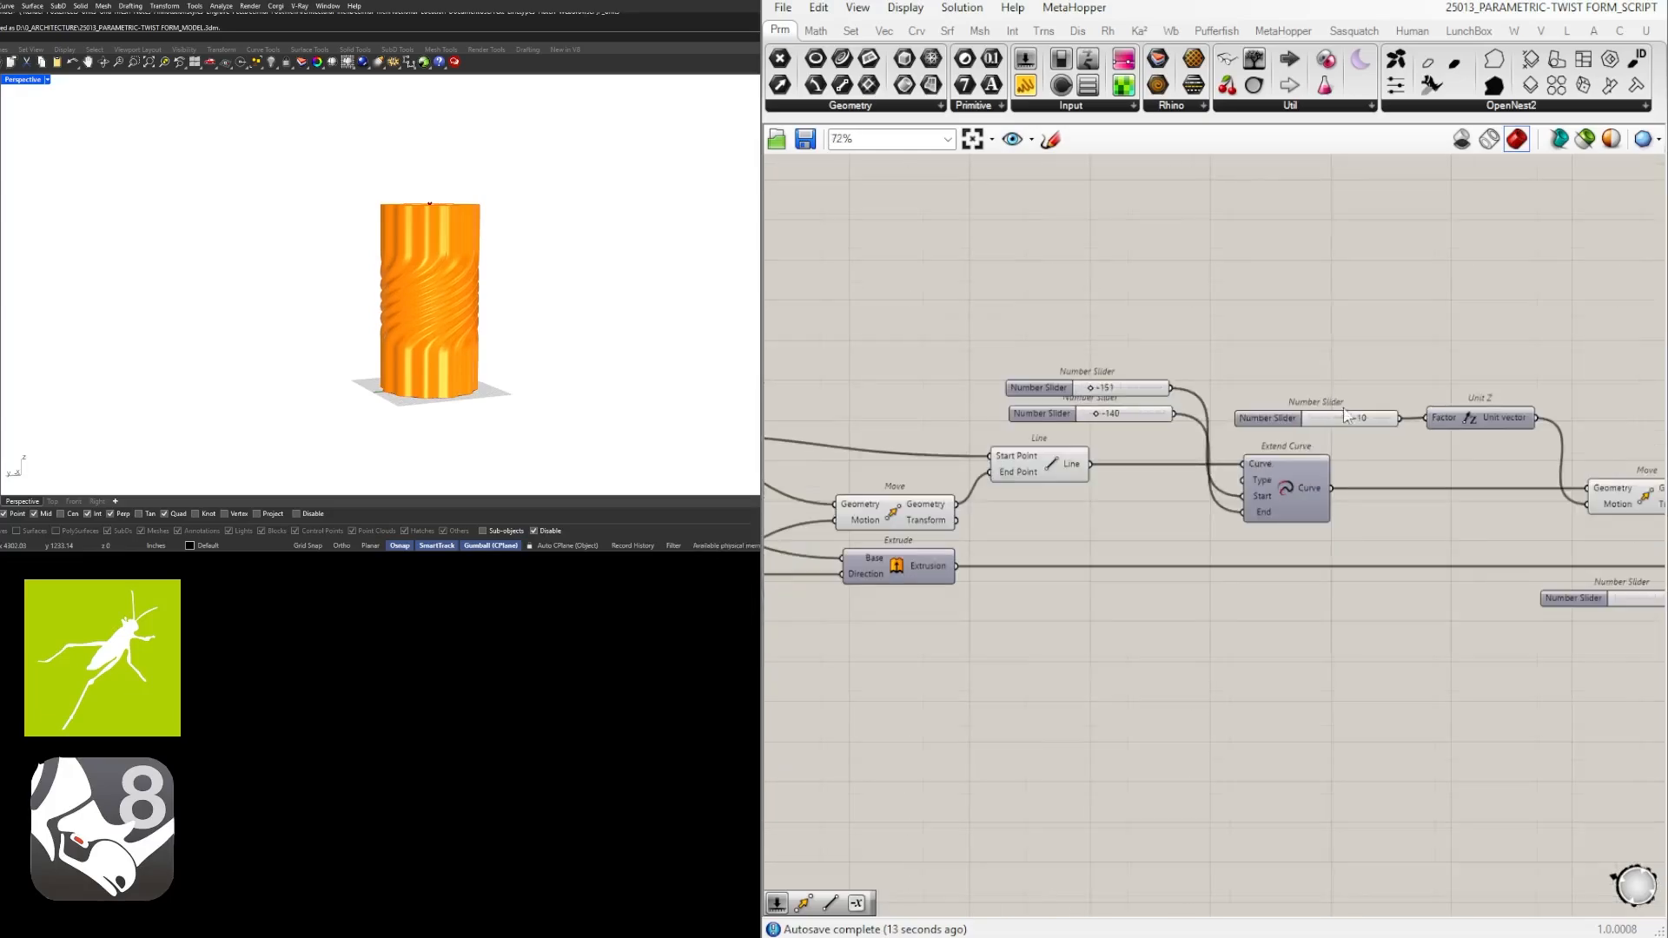
# Shift the Line, Extend Curve, Unit Z and Move components with their sliders slightly upward, clear of the Extrude wire to Twist.
pyautogui.scroll(2, 1265, 442)
pyautogui.moveTo(1029, 464); pyautogui.dragTo(1279, 434, button='right')
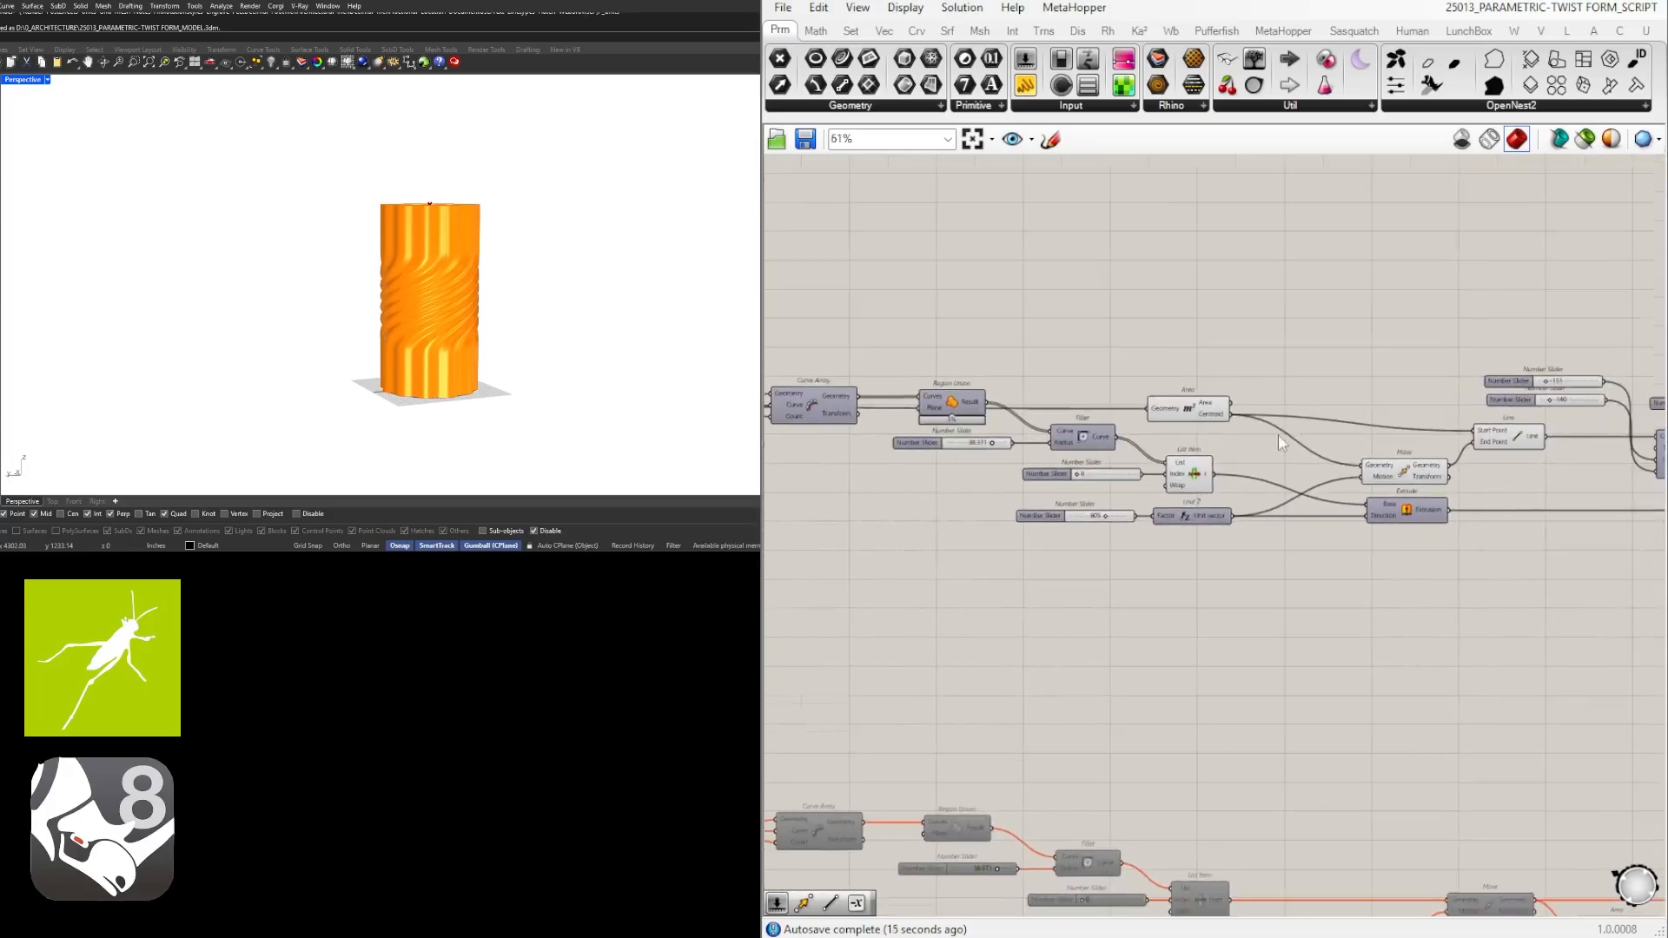
pyautogui.scroll(-3, 1390, 500)
pyautogui.moveTo(1390, 500); pyautogui.dragTo(1046, 491, button='right')
pyautogui.scroll(4, 1224, 451)
pyautogui.moveTo(1223, 451); pyautogui.dragTo(948, 465, button='right')
pyautogui.scroll(-1, 1556, 484)
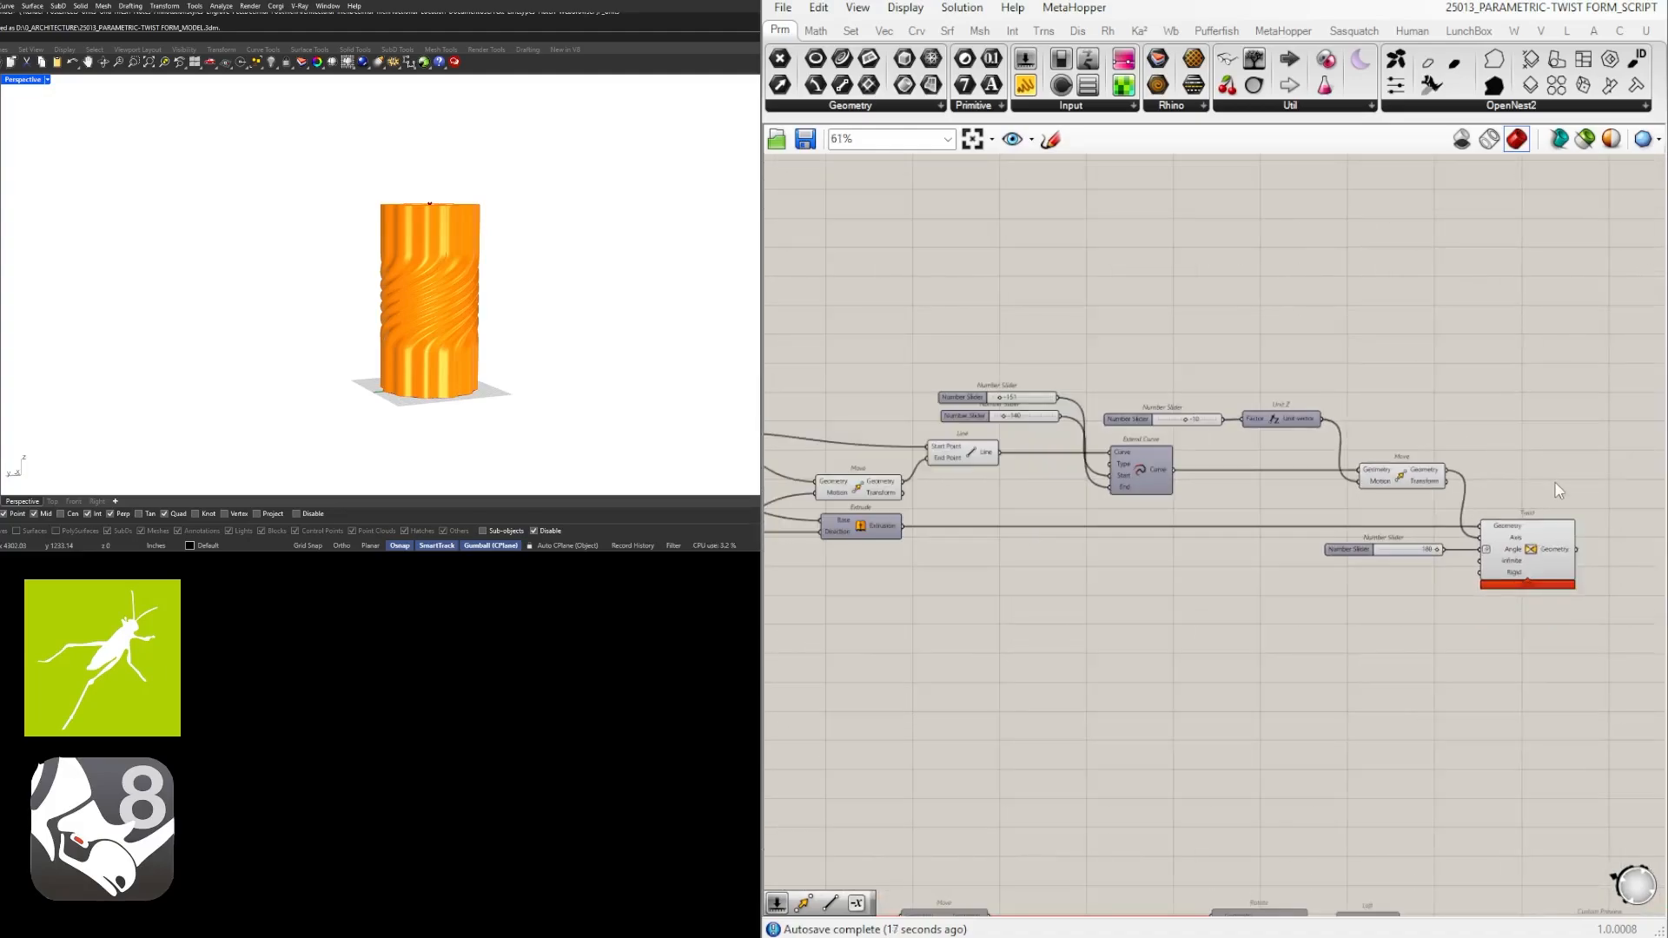
pyautogui.moveTo(1556, 483); pyautogui.dragTo(963, 327)
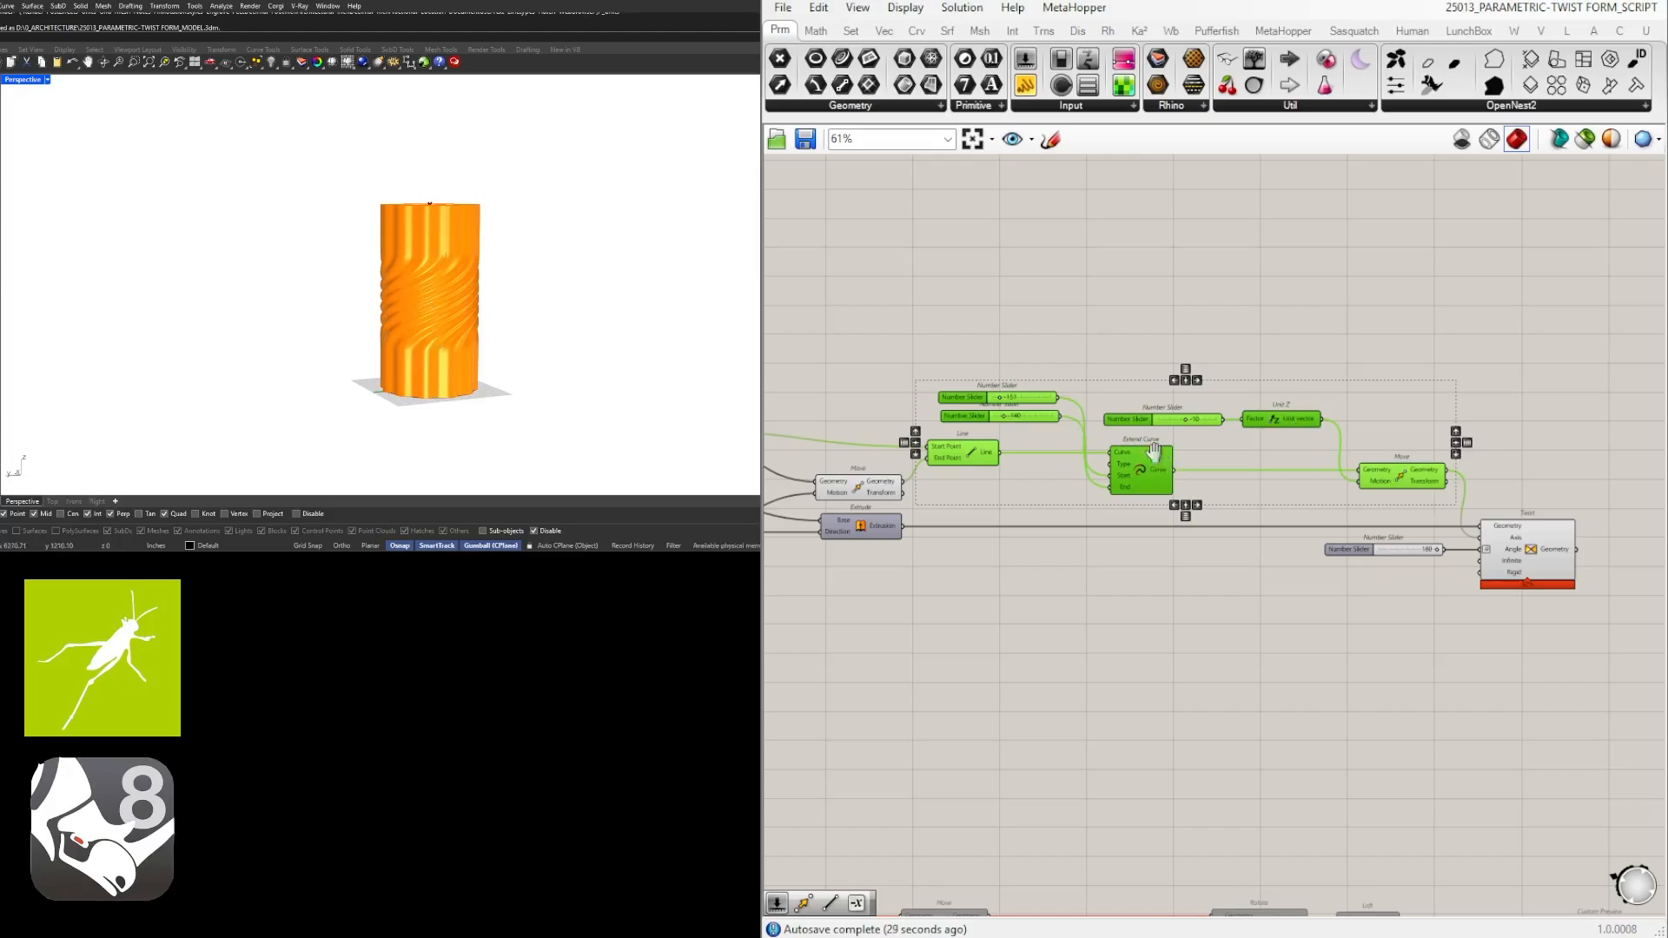
pyautogui.scroll(-2, 1380, 427)
pyautogui.moveTo(1153, 452); pyautogui.dragTo(1293, 474, button='right')
pyautogui.scroll(2, 1295, 474)
pyautogui.moveTo(1320, 464); pyautogui.dragTo(1327, 442)
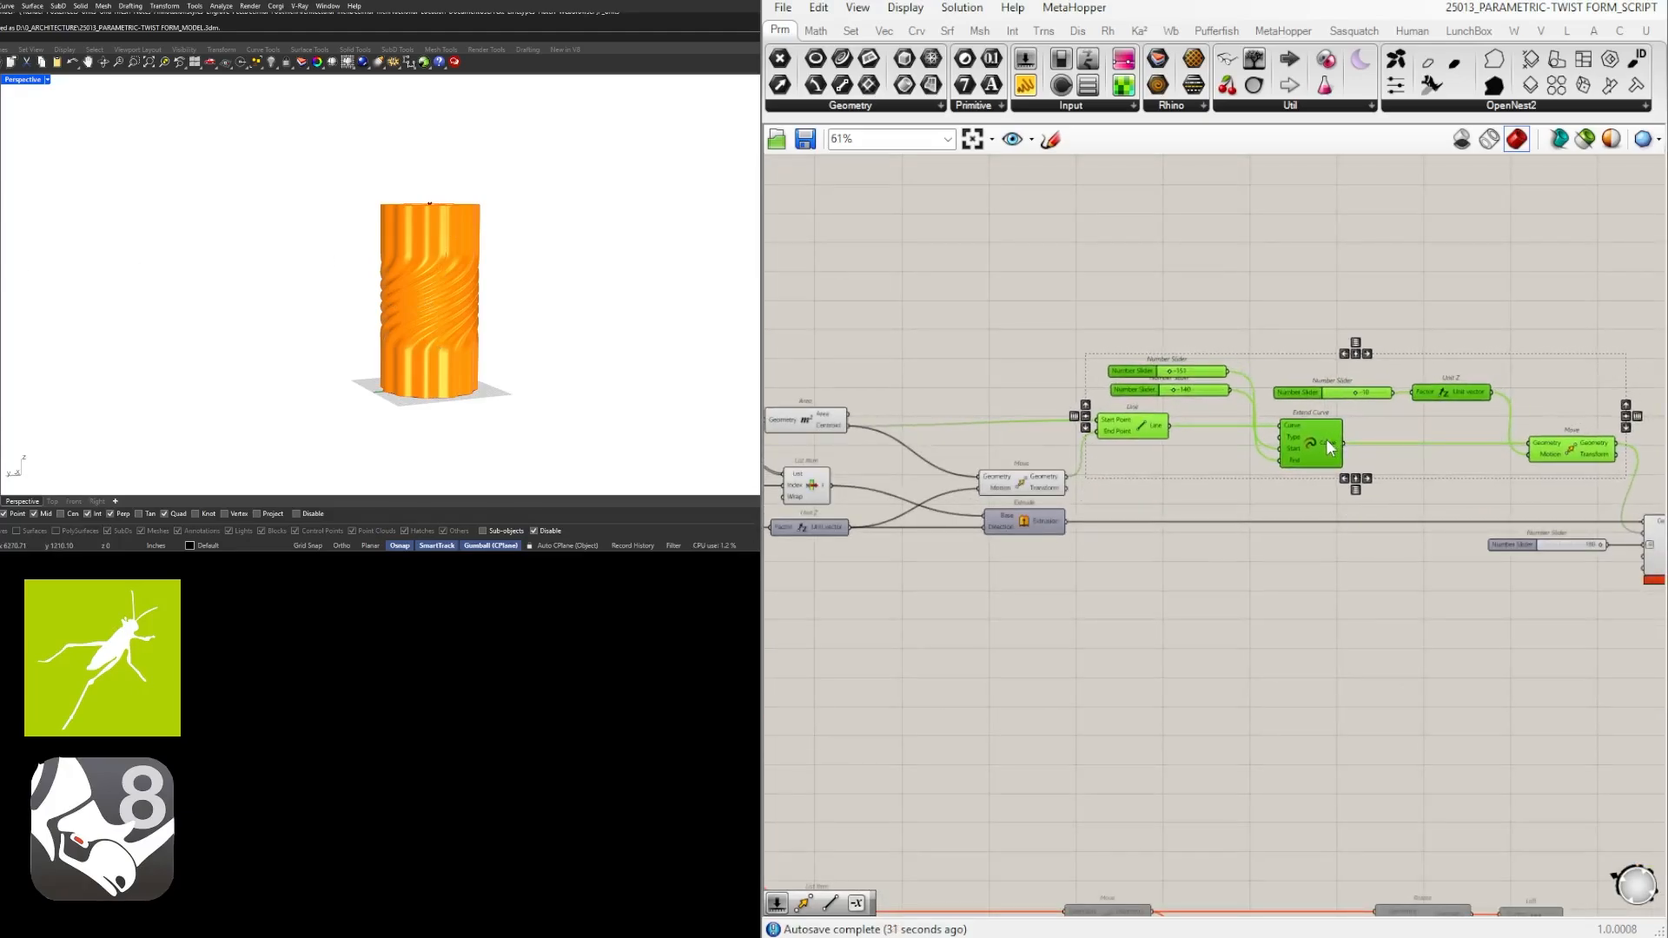
pyautogui.click(1327, 300)
# Move the whole disabled original definition up so it sits close beneath the active twist definition.
pyautogui.scroll(-2, 1296, 345)
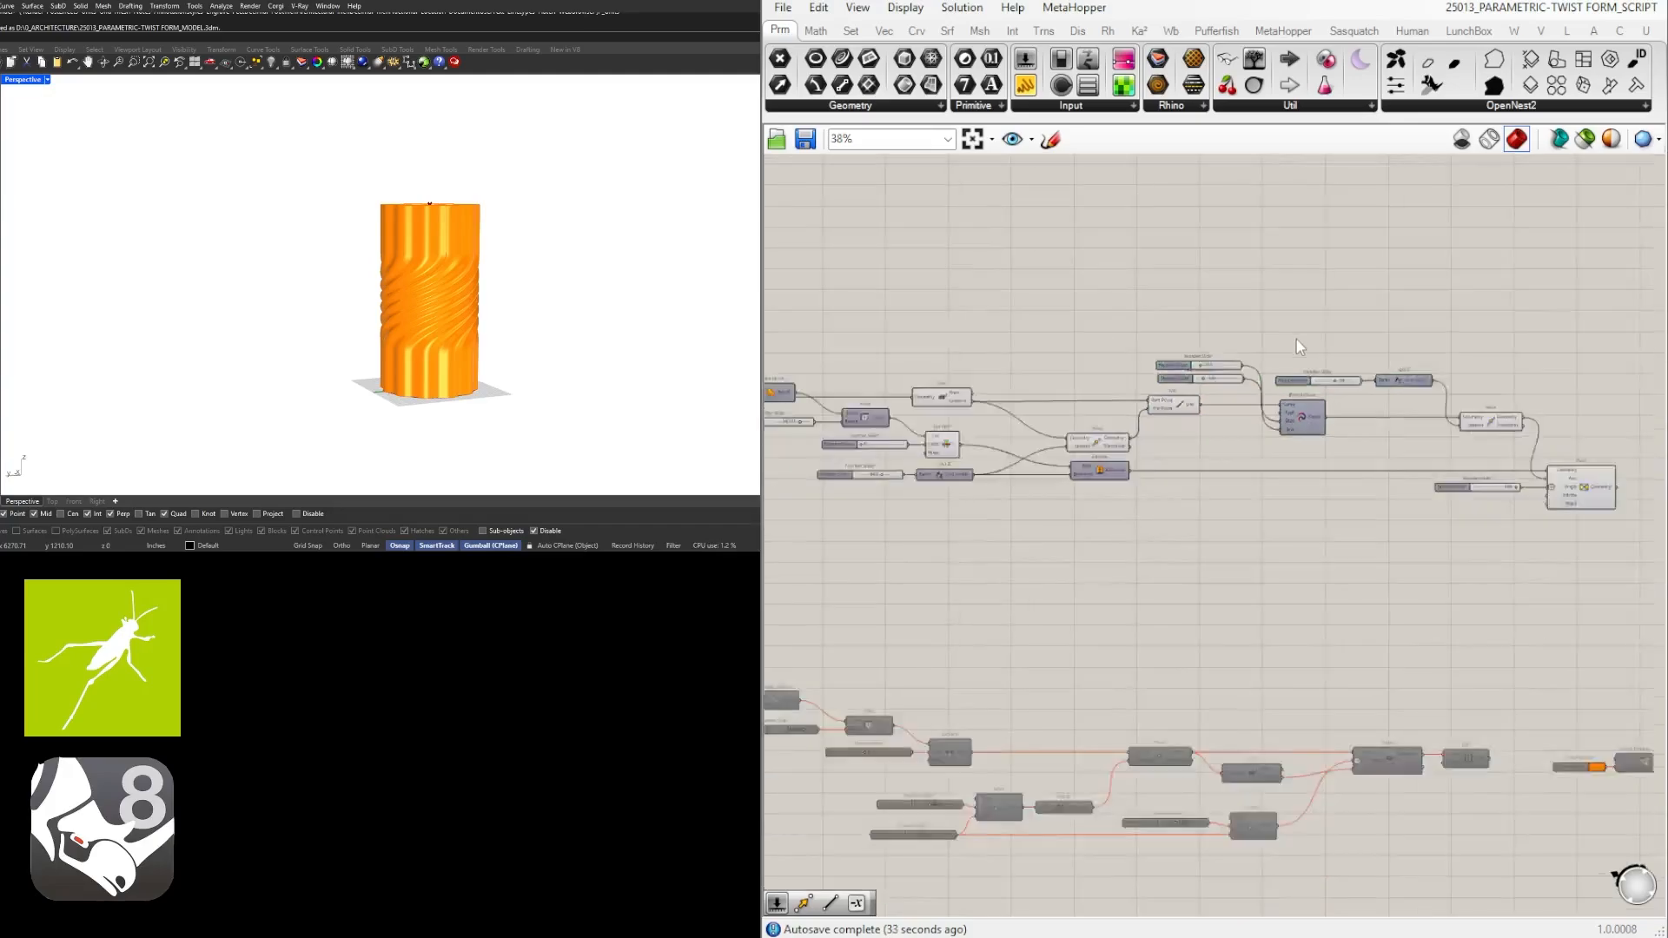
pyautogui.scroll(-1, 1296, 346)
pyautogui.scroll(-1, 1378, 493)
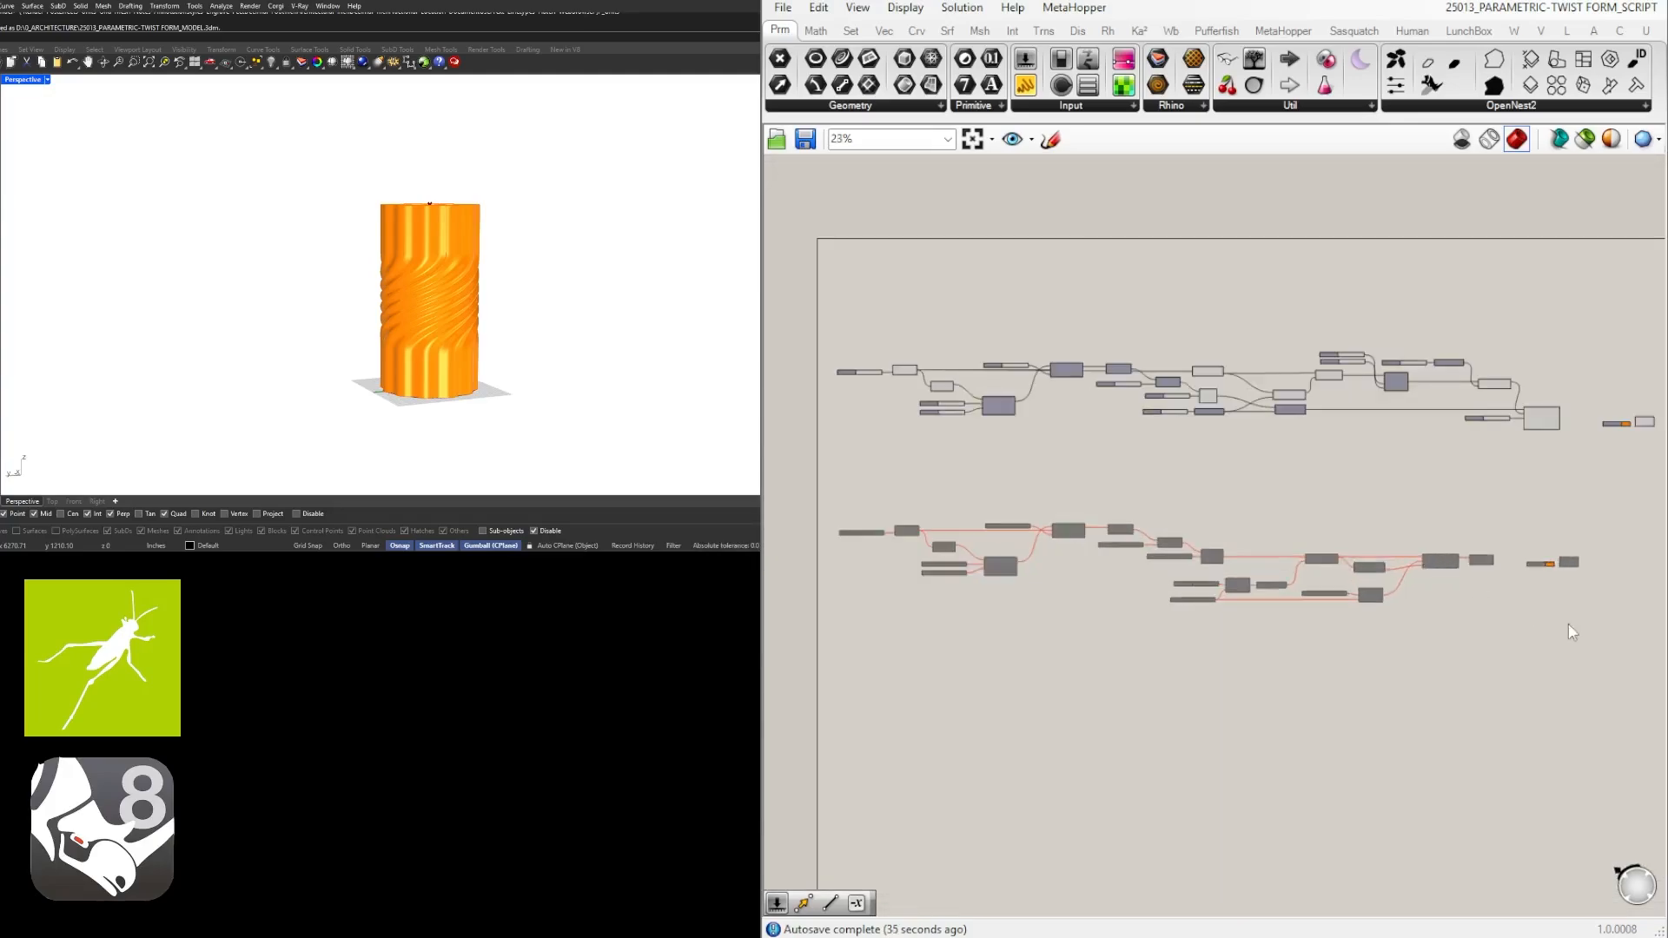
pyautogui.moveTo(1614, 664); pyautogui.dragTo(818, 490)
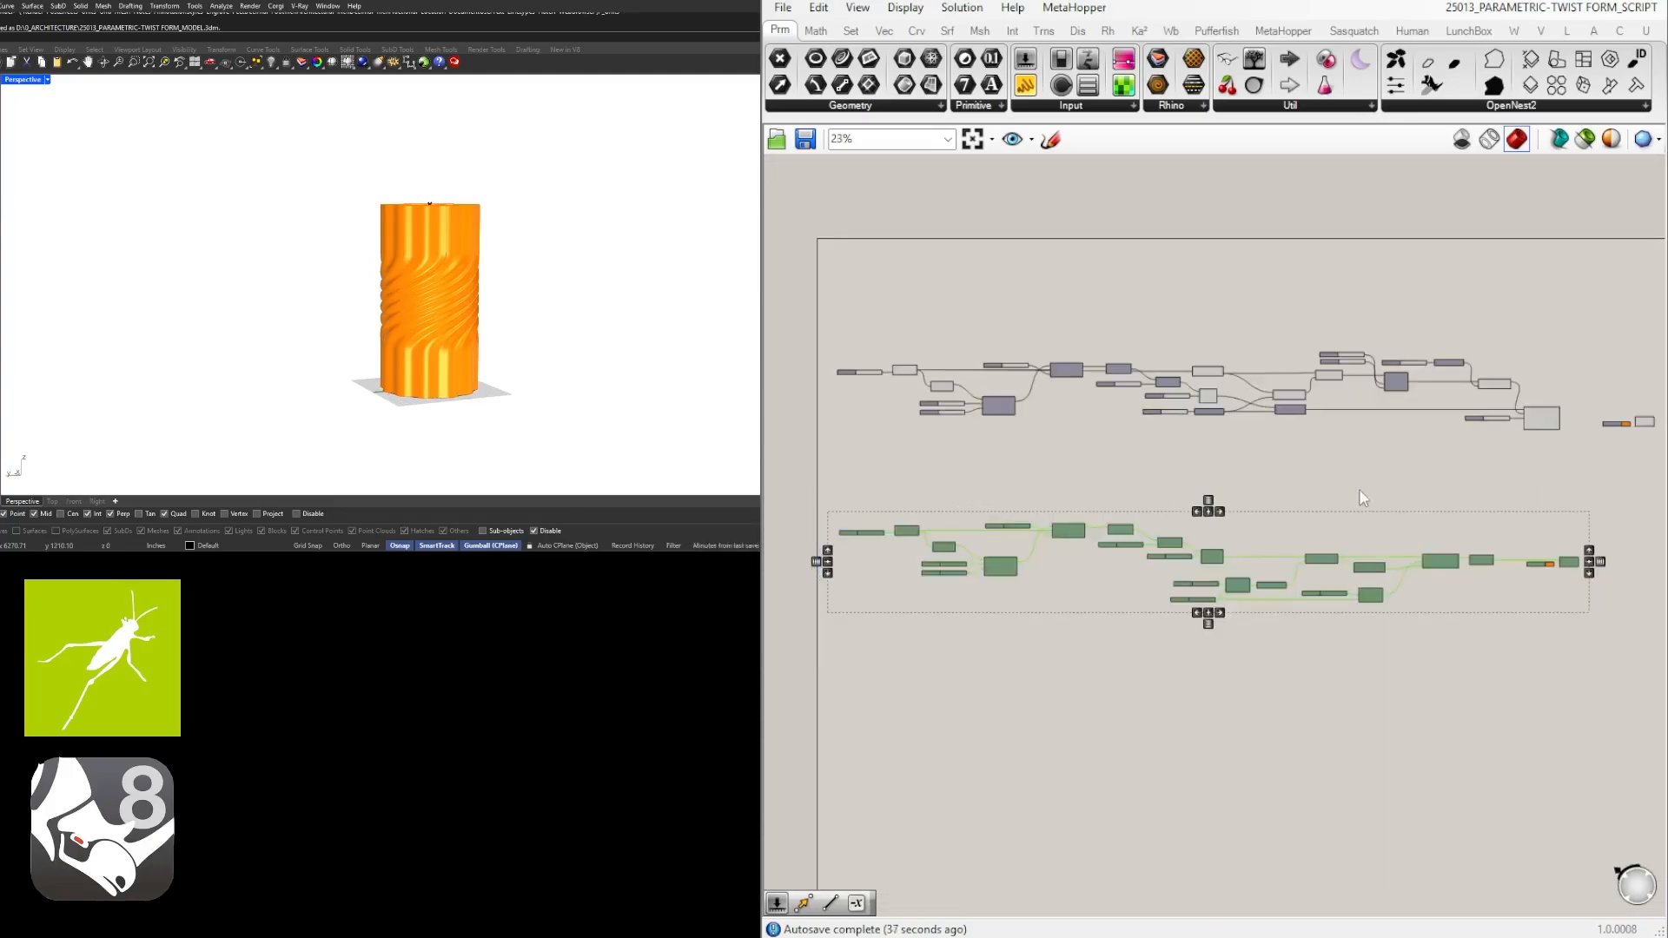
pyautogui.scroll(-1, 1362, 498)
pyautogui.moveTo(1489, 477); pyautogui.dragTo(766, 312)
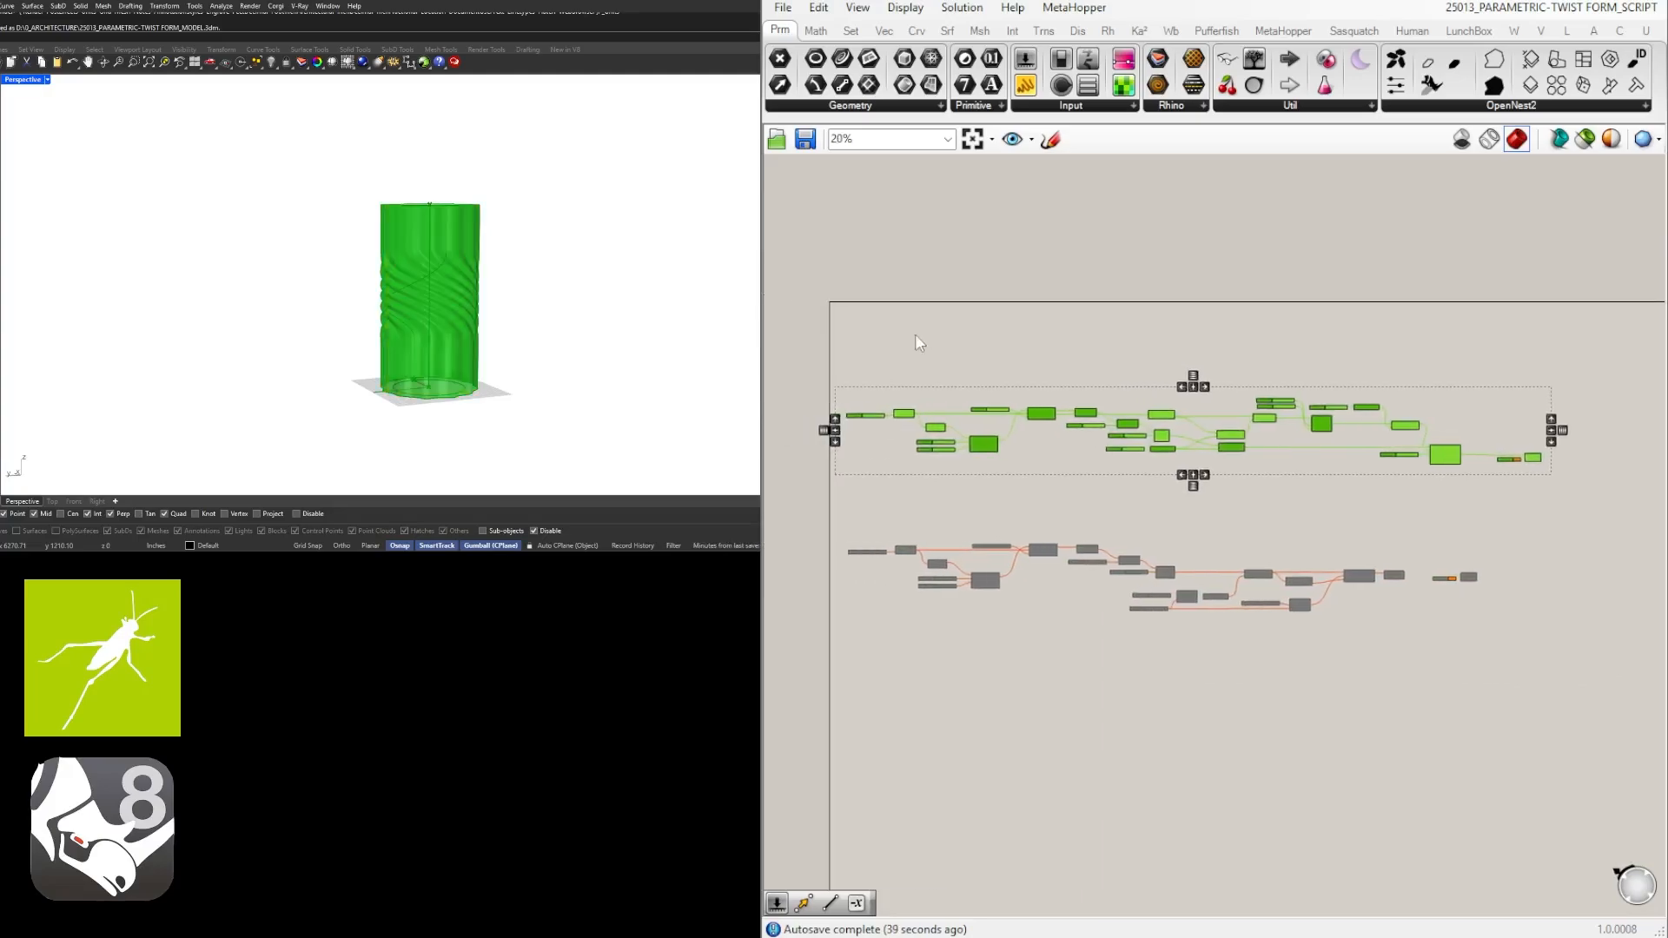
pyautogui.click(1413, 324)
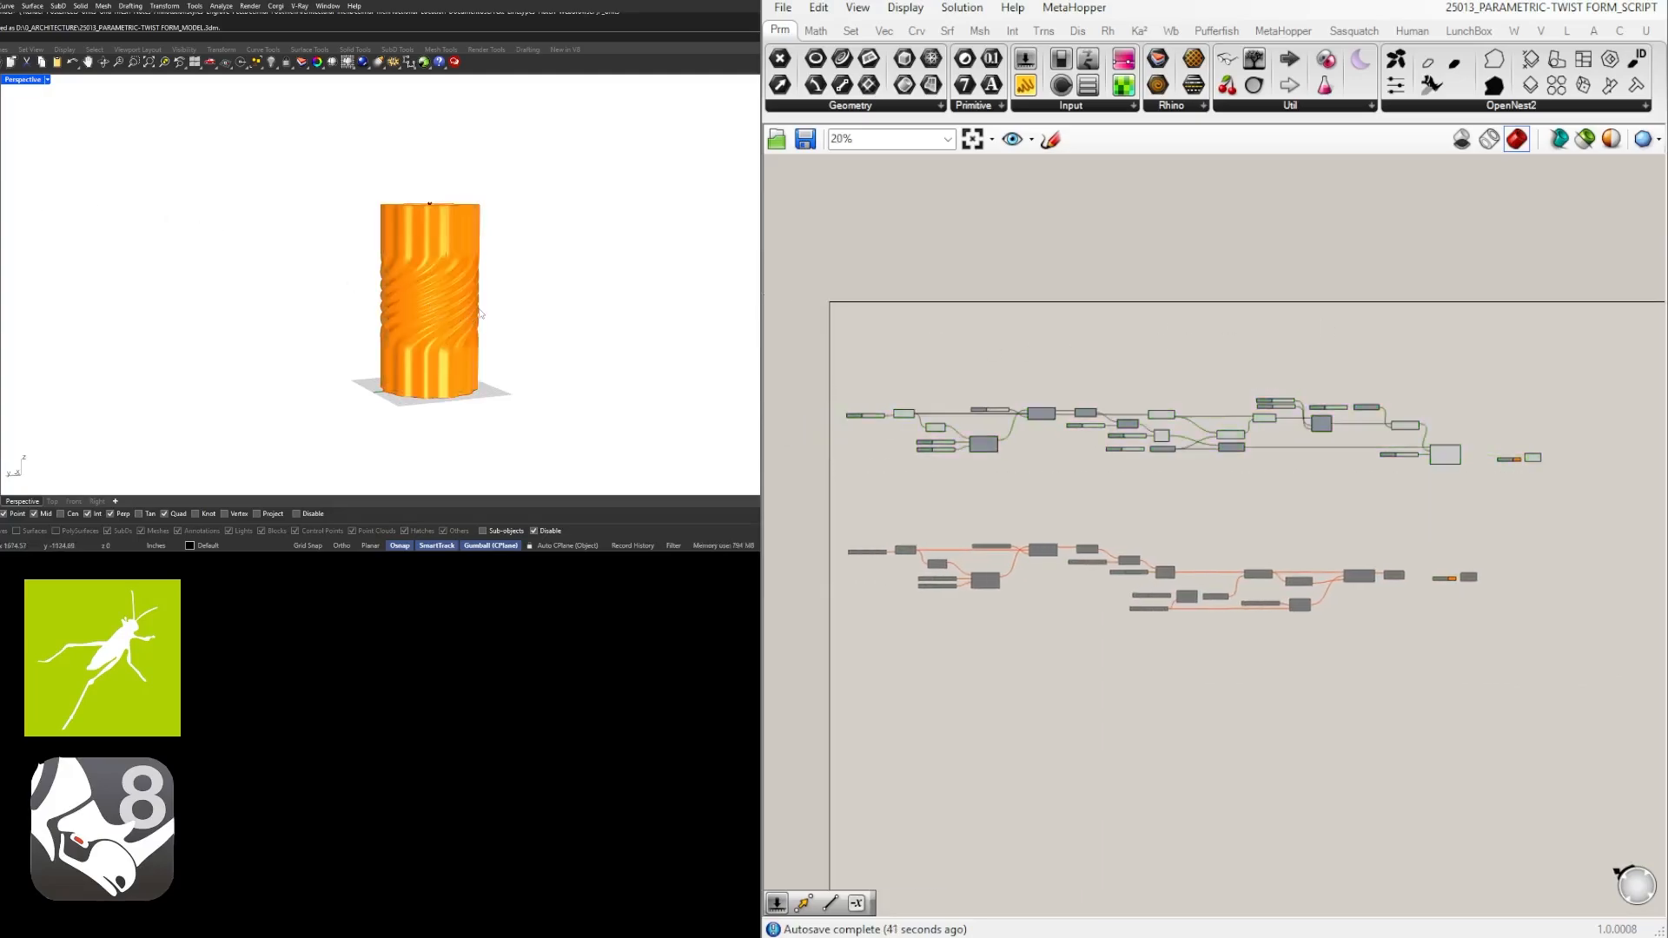
pyautogui.moveTo(1519, 674); pyautogui.dragTo(821, 512)
pyautogui.moveTo(1010, 525); pyautogui.dragTo(1020, 470)
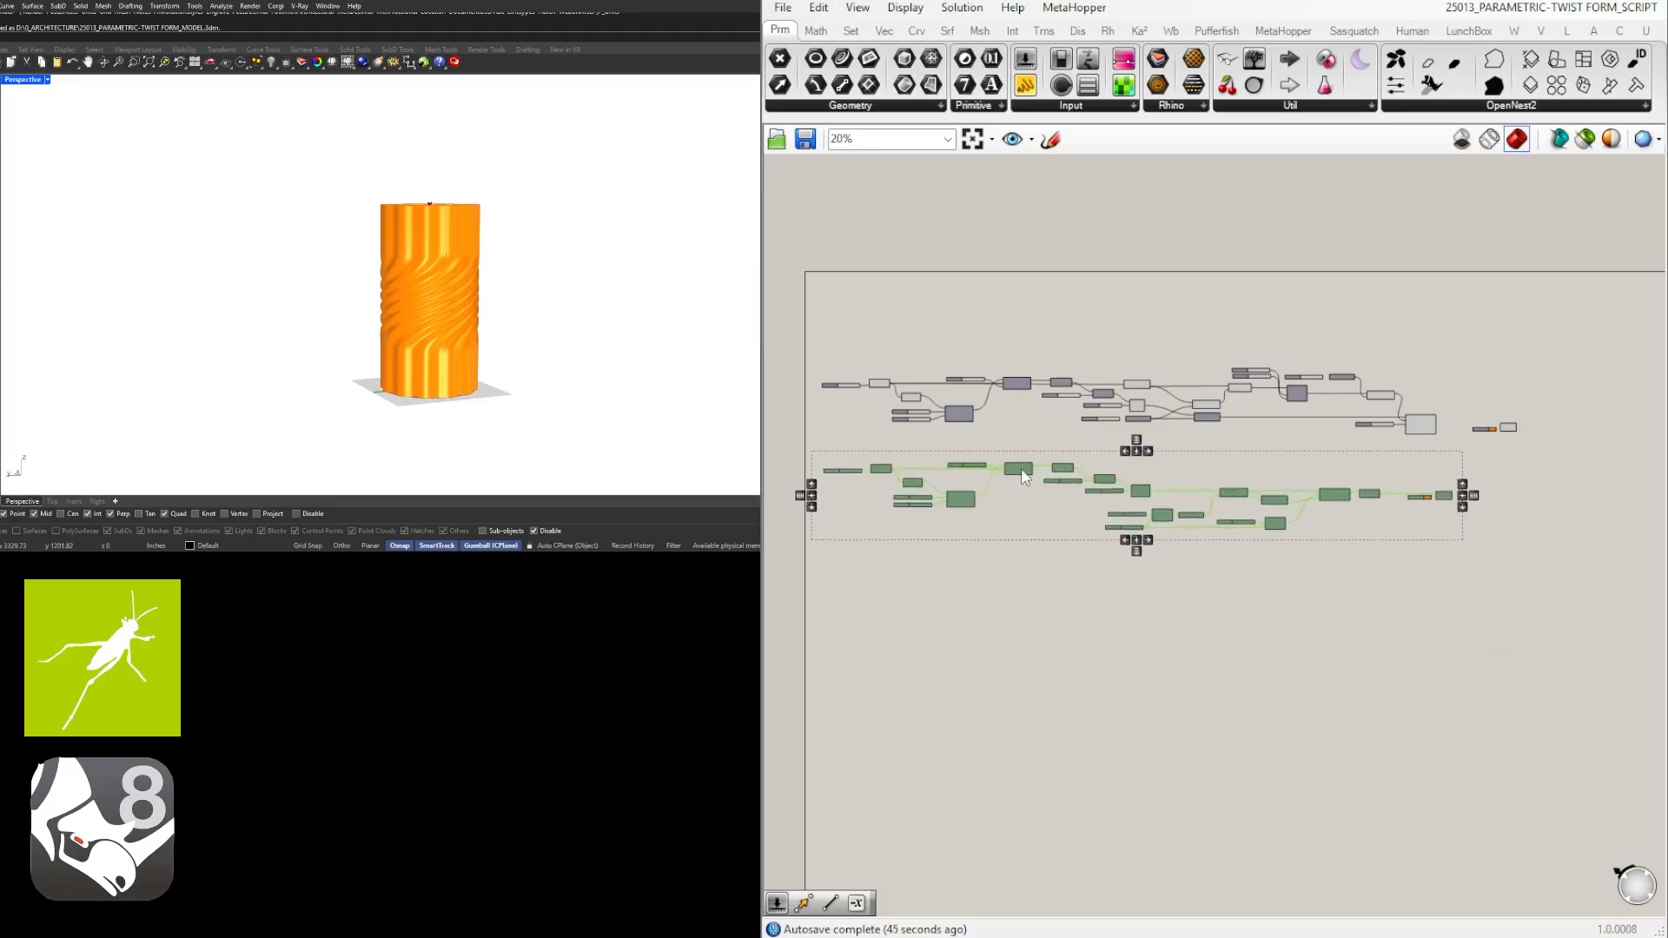
pyautogui.click(1136, 642)
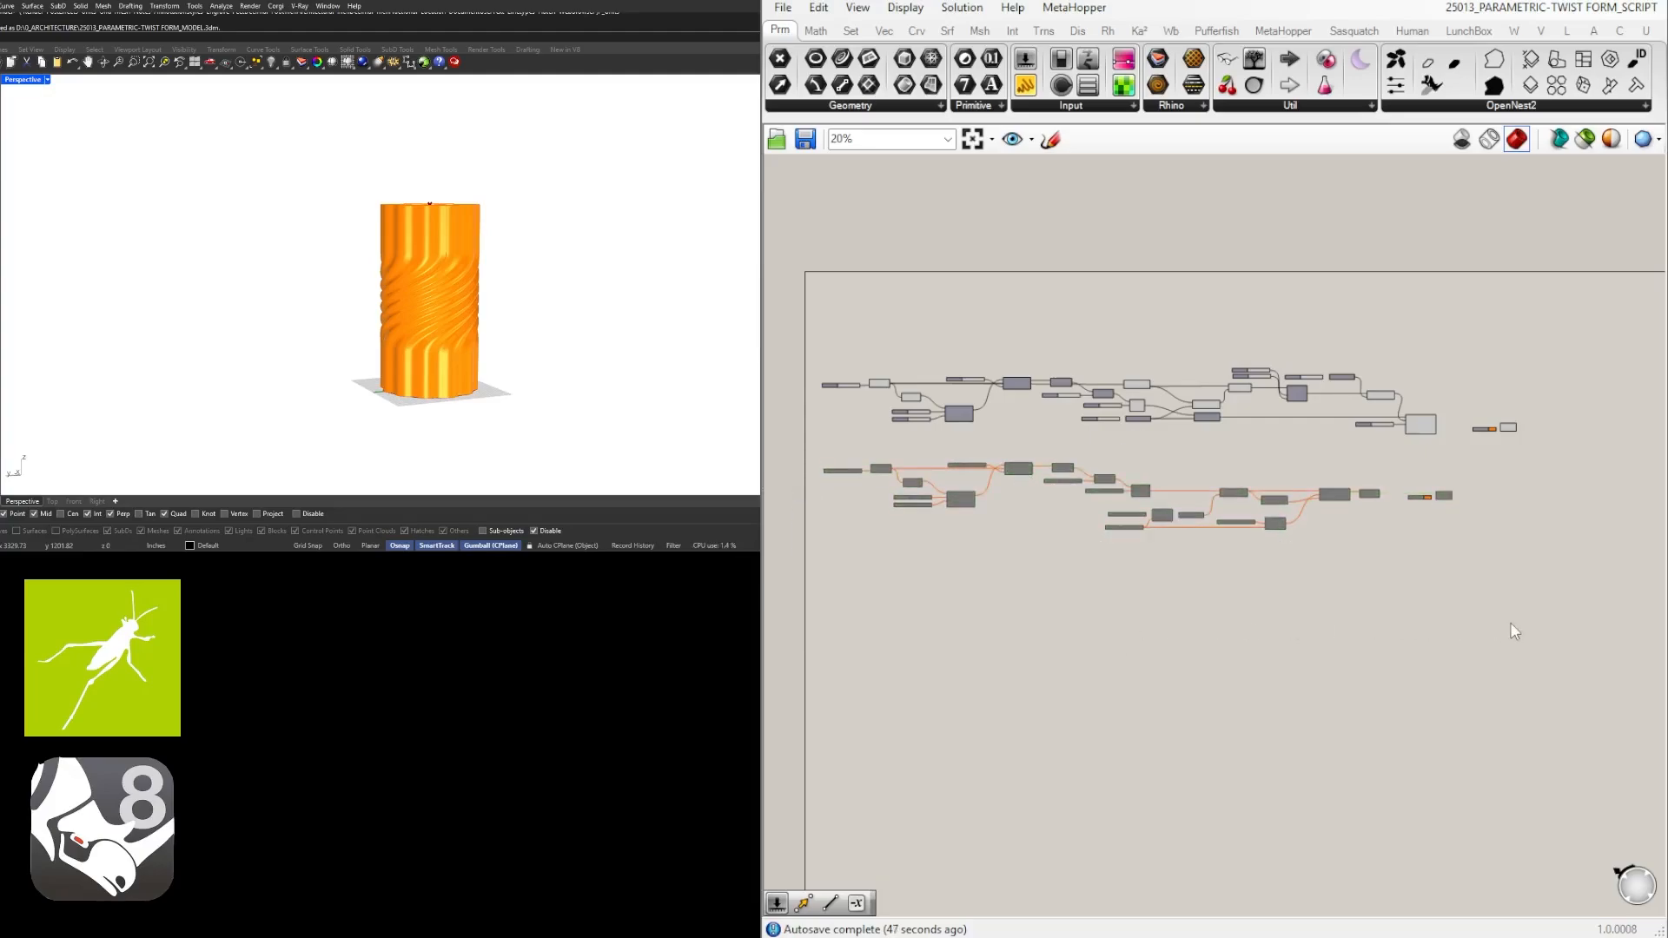